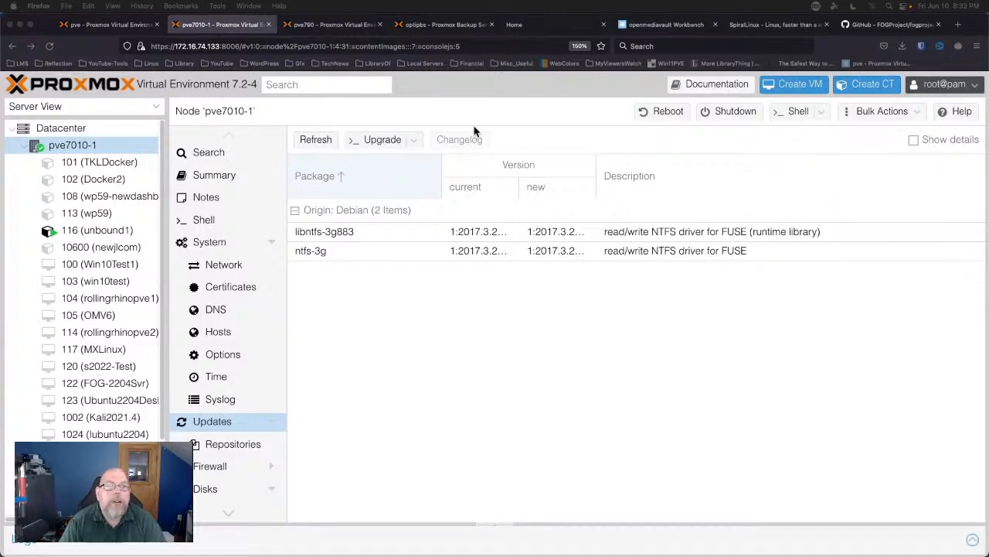
Leave the Proxmox node's updates list and switch to the SpiralLinux homepage tab.
left_click(748, 27)
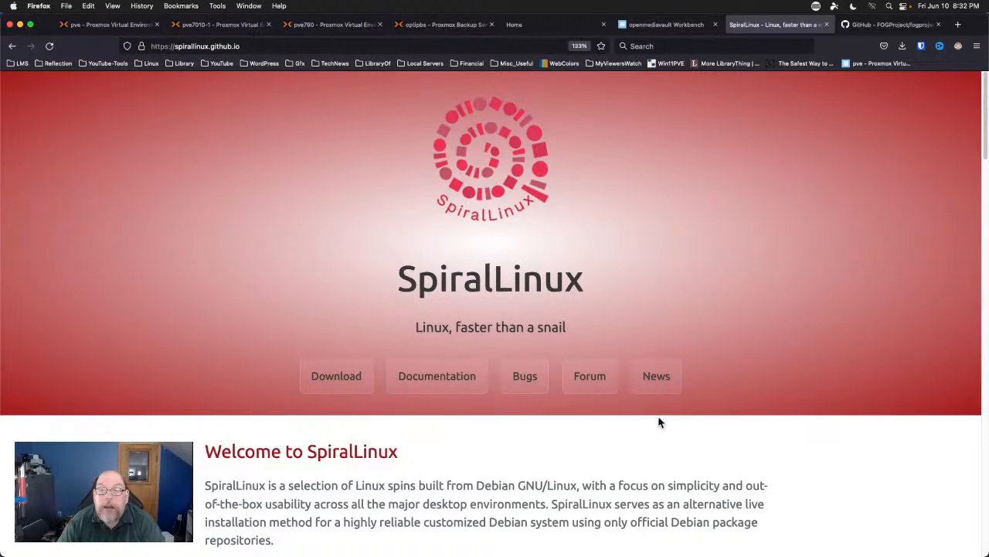
left_click(658, 377)
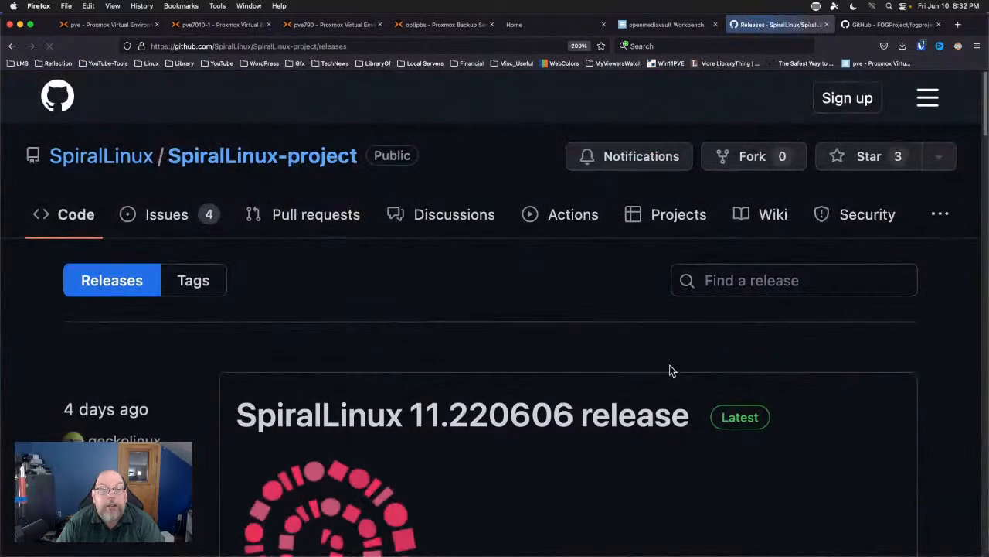
scroll(682, 353, "down", 4)
scroll(682, 357, "down", 5)
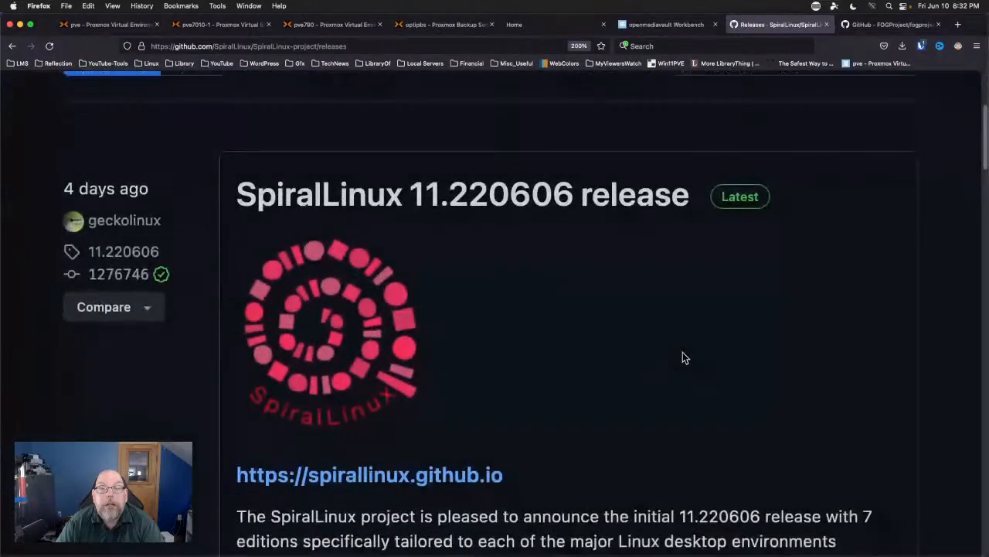
scroll(683, 357, "down", 6)
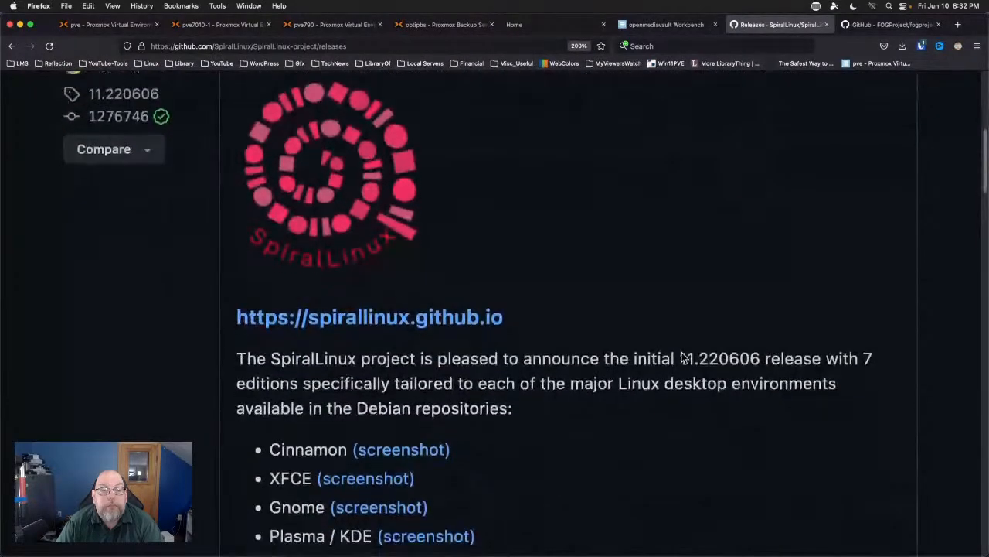
scroll(683, 358, "down", 1)
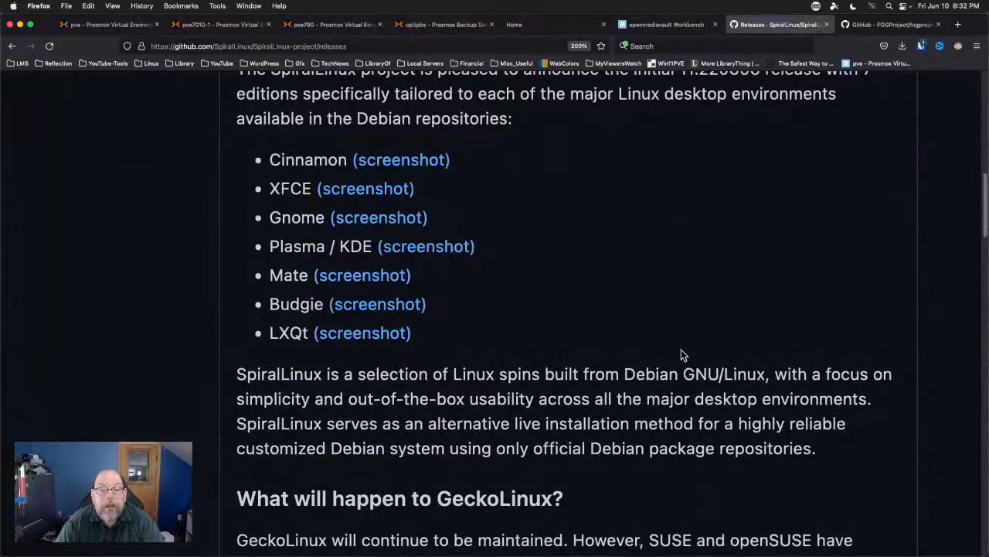
scroll(683, 355, "up", 1)
scroll(681, 355, "up", 3)
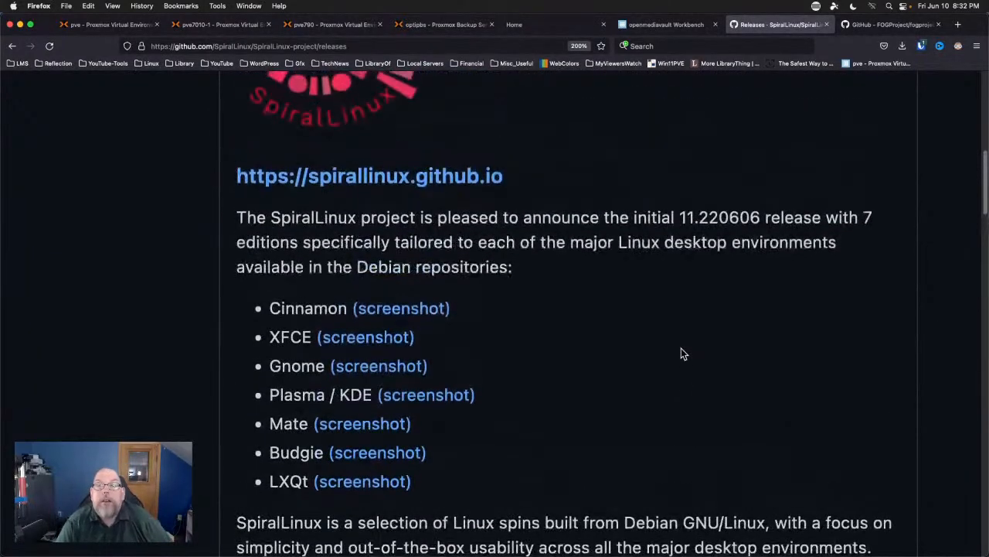
scroll(681, 353, "down", 4)
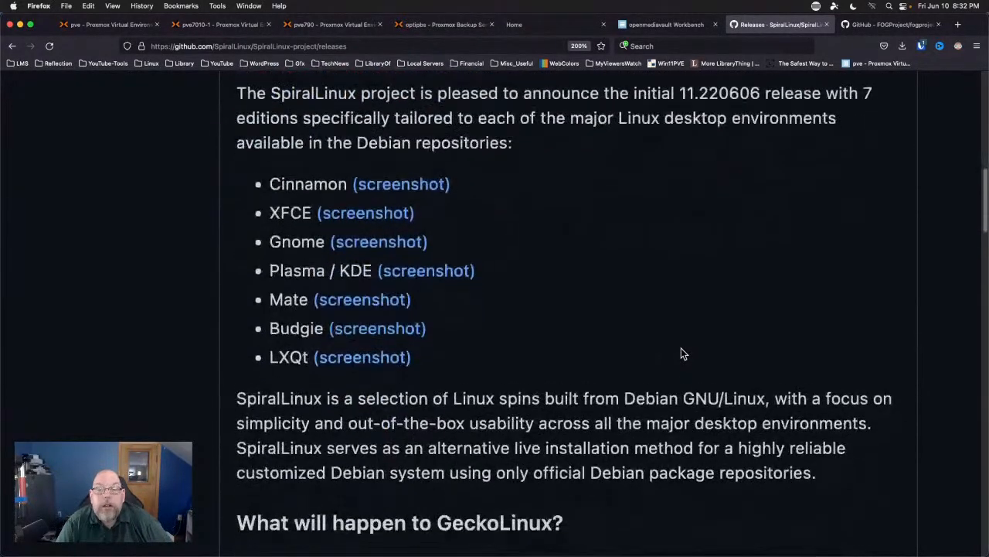
scroll(657, 483, "down", 1)
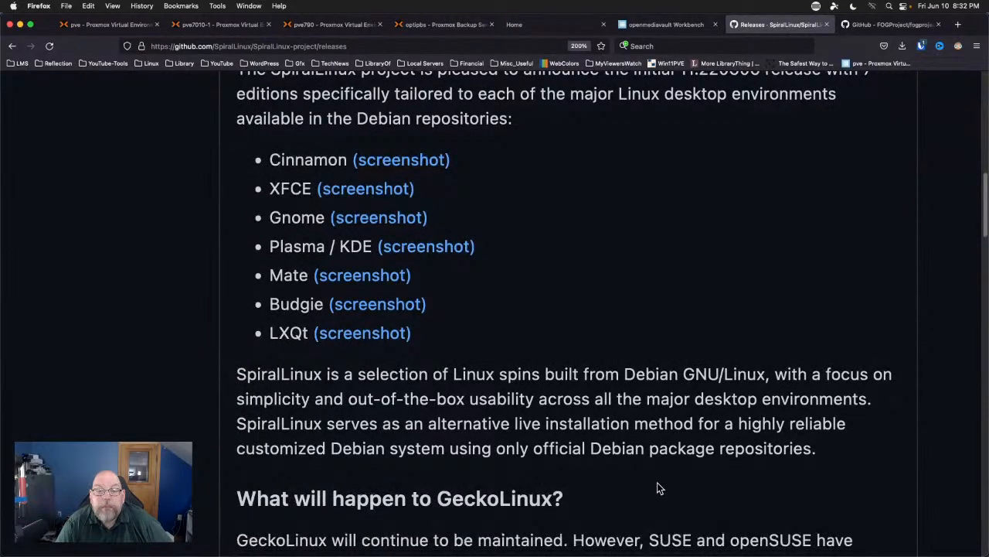
scroll(657, 483, "down", 4)
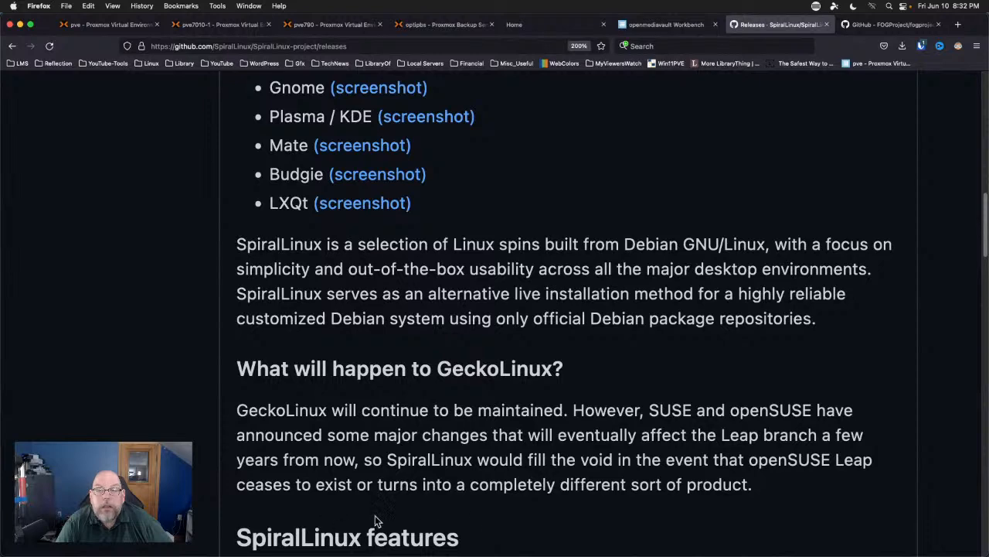
scroll(586, 522, "down", 3)
scroll(588, 521, "down", 2)
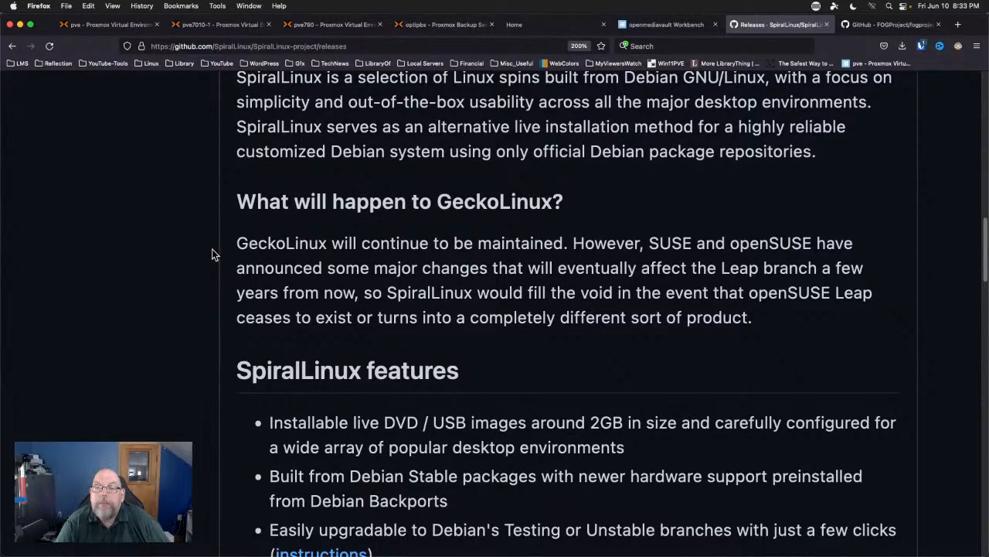
scroll(214, 279, "down", 1)
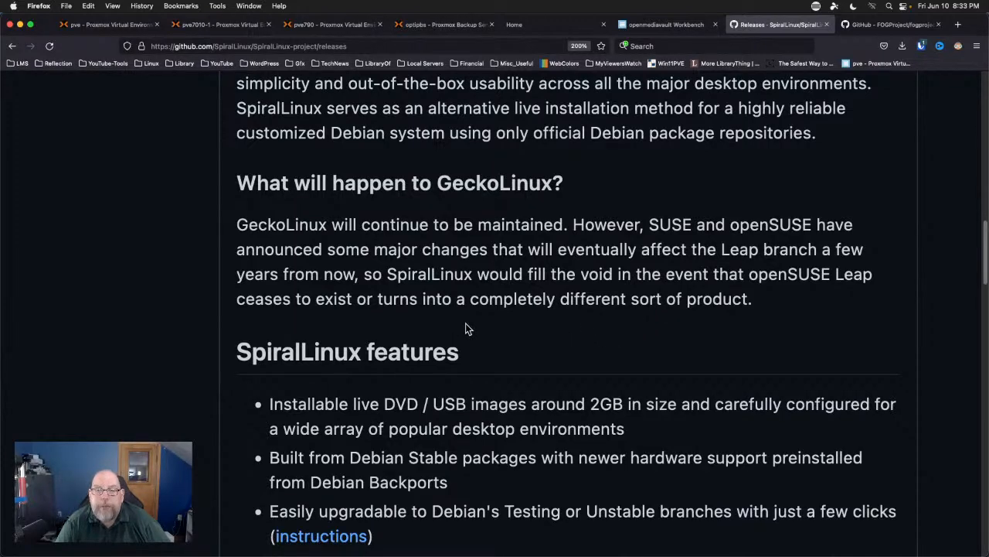
scroll(466, 324, "down", 5)
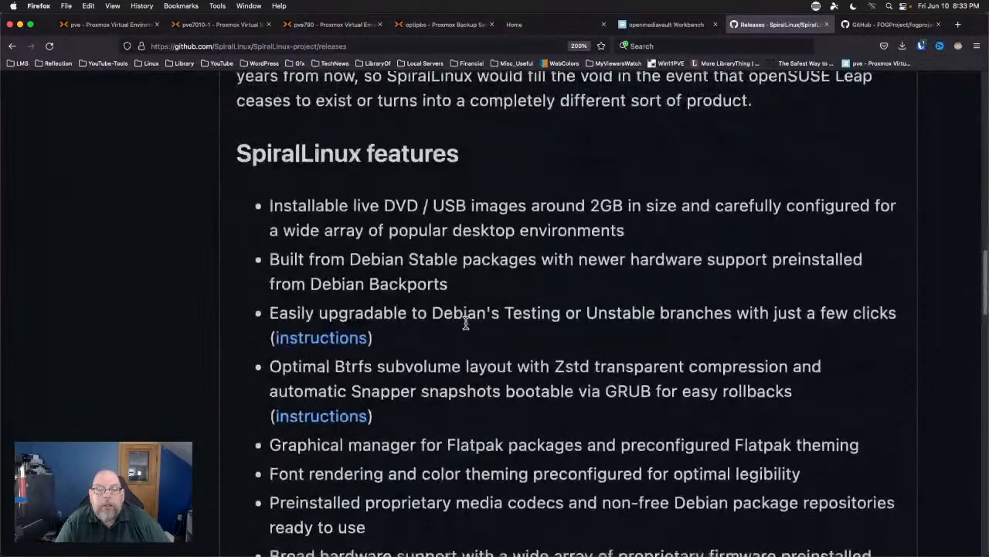
scroll(465, 324, "down", 10)
scroll(465, 326, "up", 4)
scroll(465, 328, "down", 2)
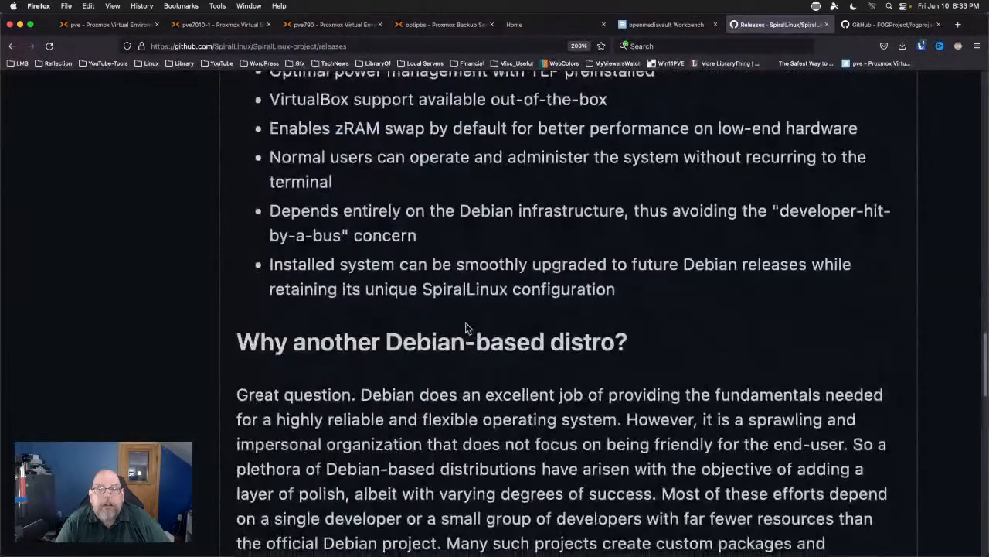
scroll(466, 327, "up", 20)
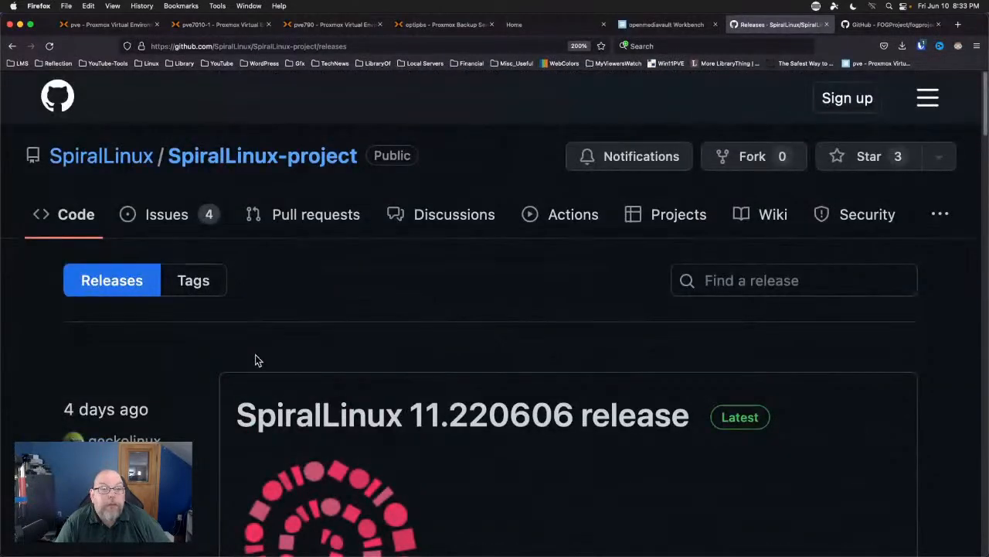
scroll(226, 350, "down", 5)
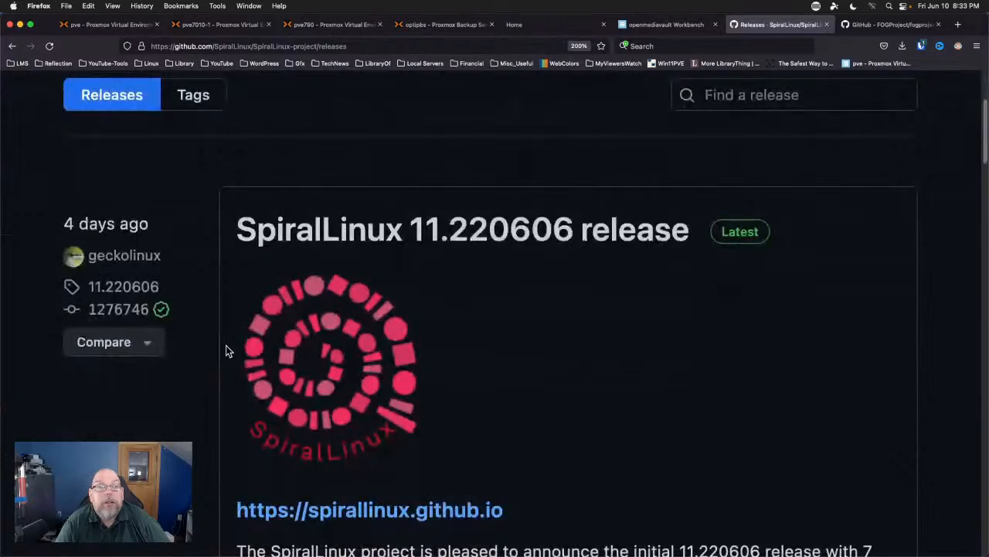
scroll(223, 352, "down", 15)
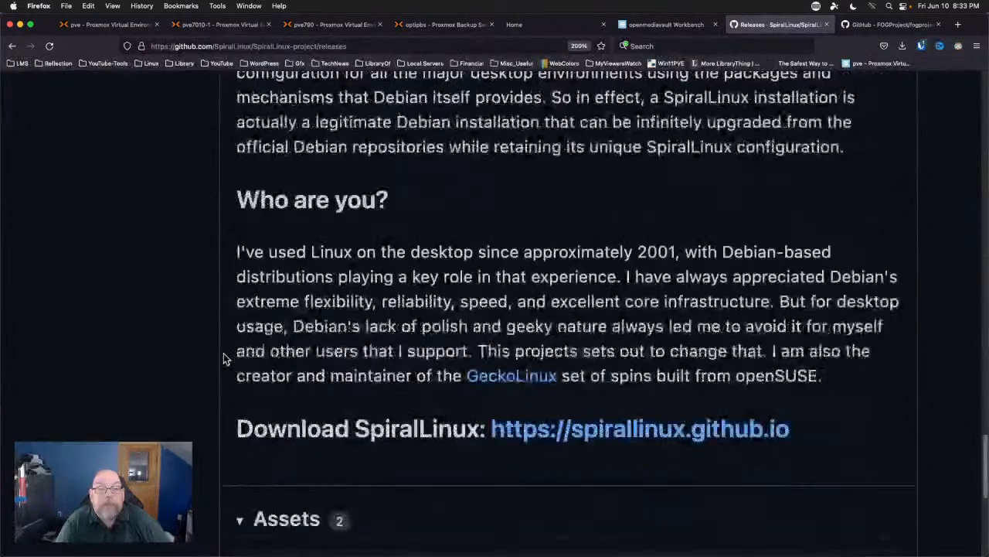
scroll(223, 352, "down", 5)
scroll(223, 352, "up", 7)
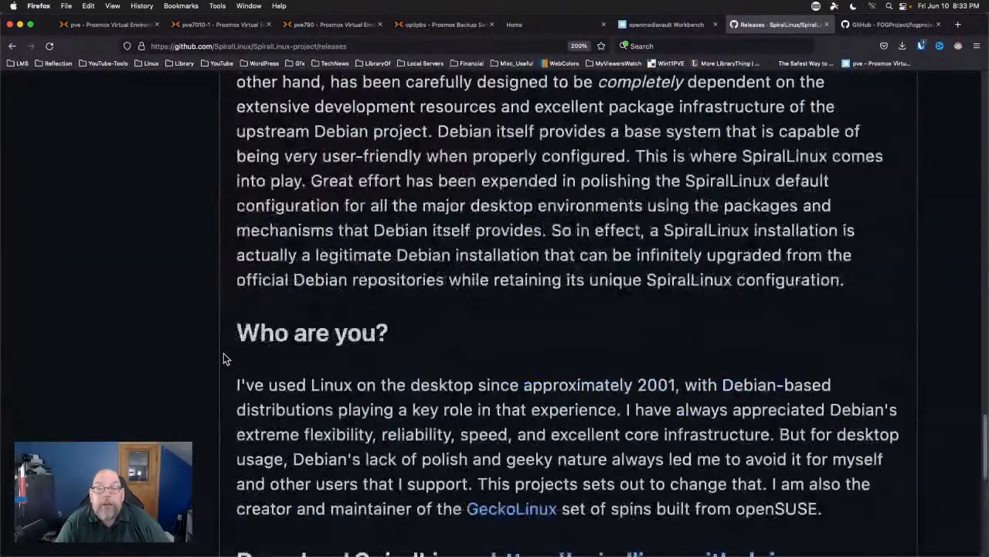
scroll(223, 352, "up", 20)
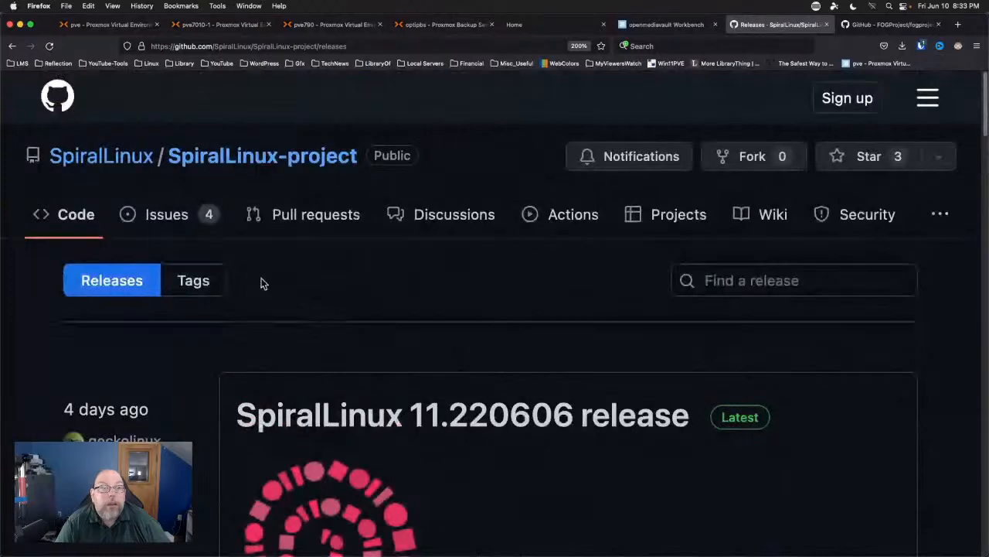
left_click(12, 47)
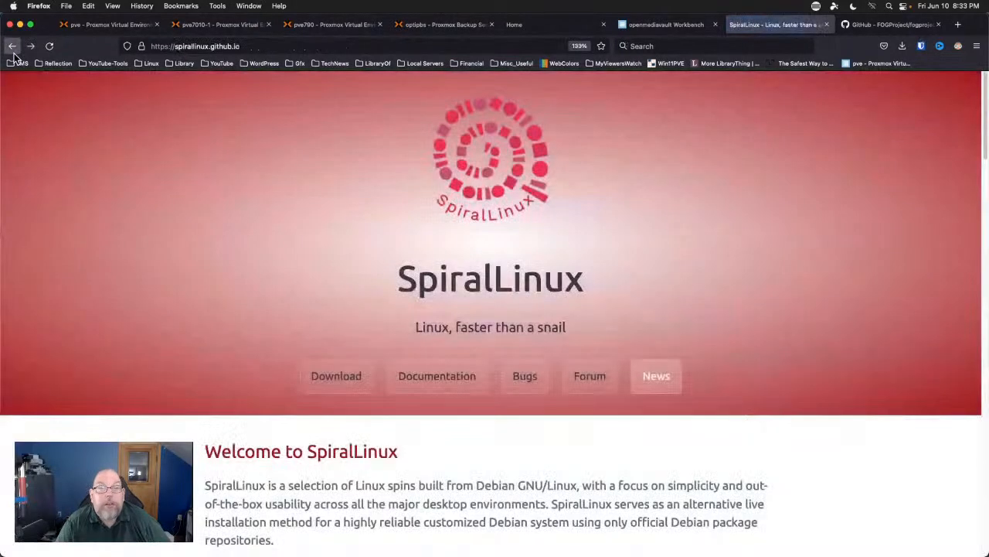
Jump to the SpiralLinux download section and browse the eight editions, including Mate, Budgie, LXQt and Builder.
left_click(341, 391)
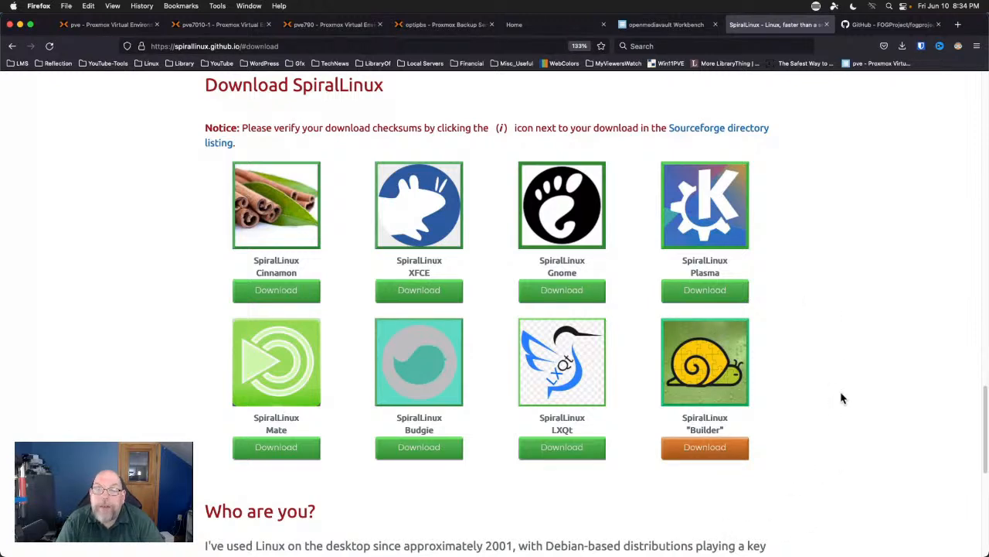
scroll(841, 399, "down", 3)
scroll(843, 398, "down", 5)
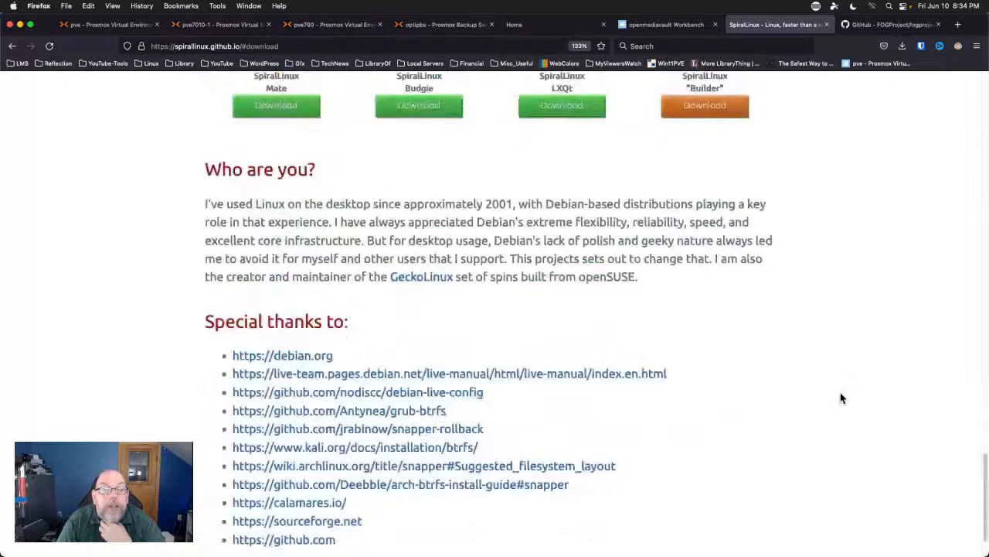
scroll(842, 398, "up", 2)
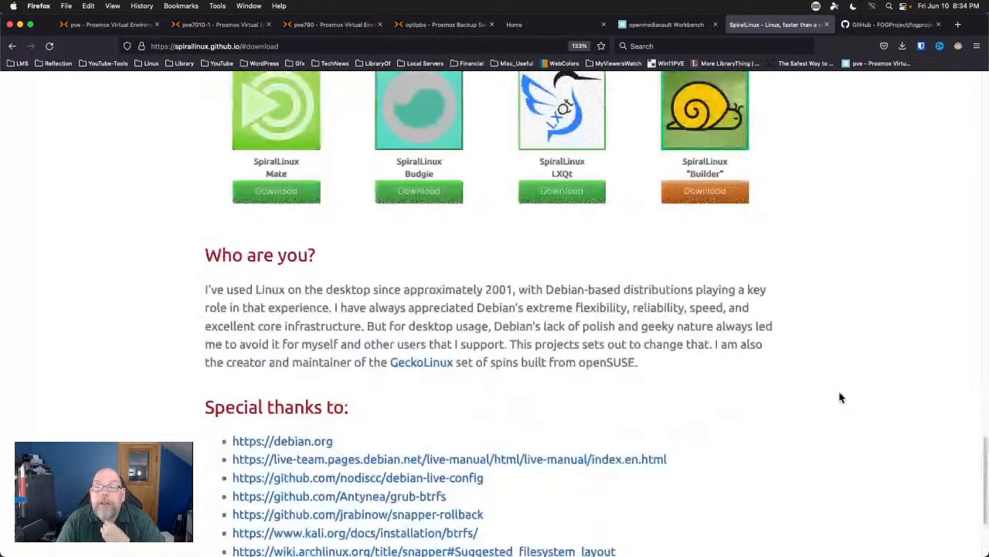
scroll(841, 398, "up", 5)
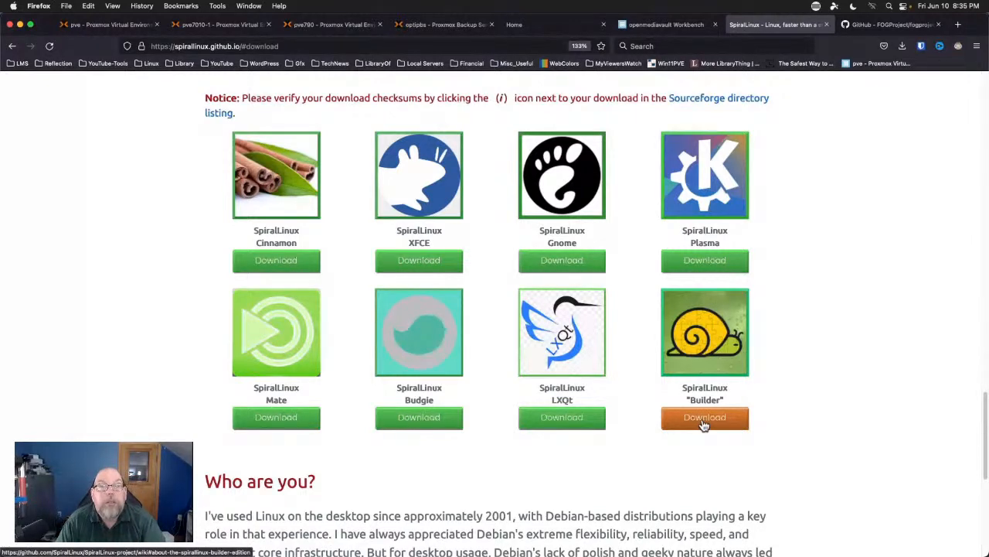
left_click(703, 424)
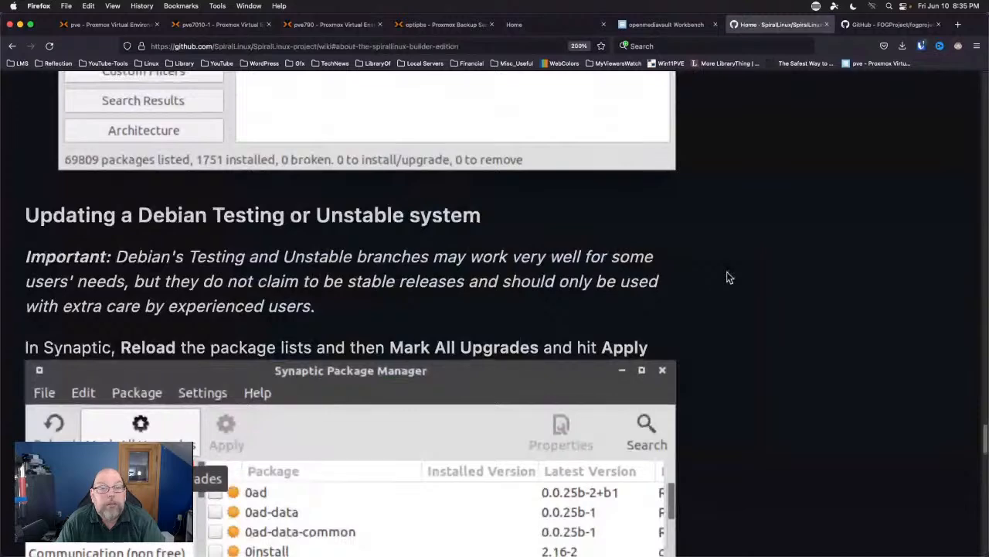
scroll(726, 277, "down", 10)
scroll(727, 276, "down", 5)
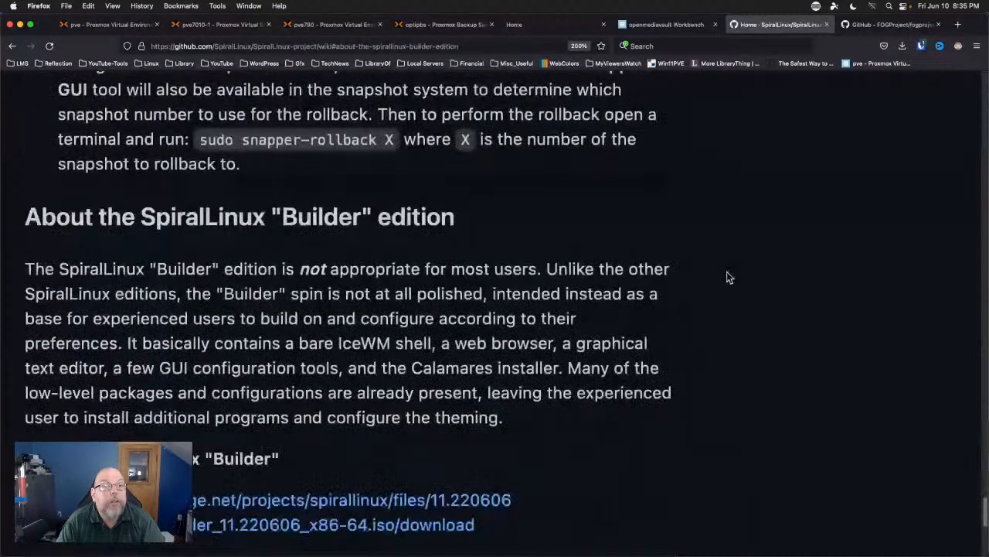
scroll(726, 277, "down", 2)
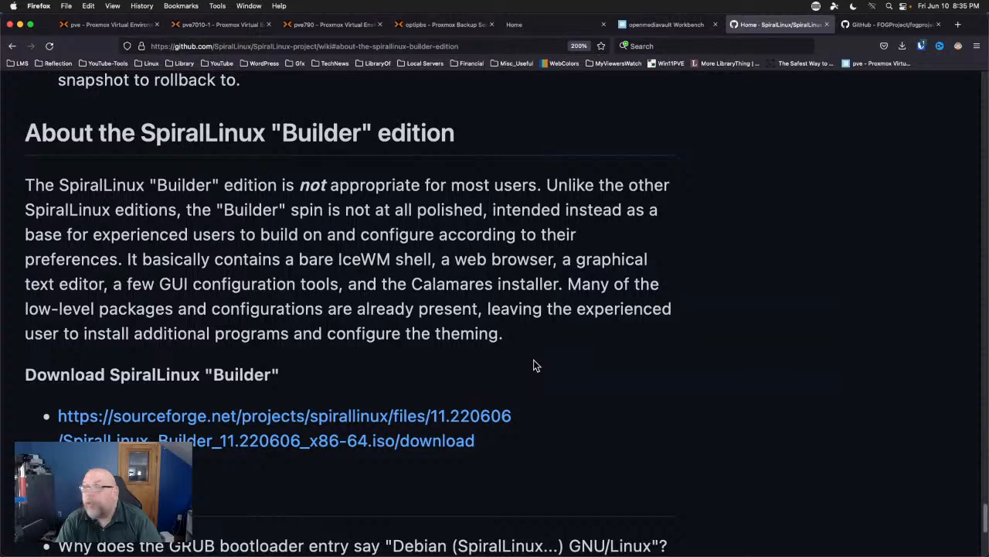
left_click(11, 48)
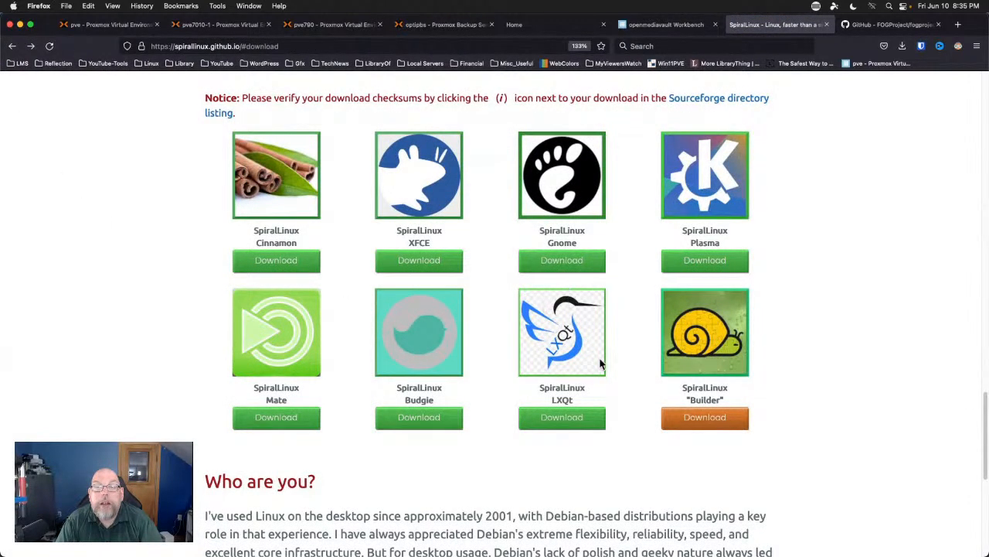
Start downloading the LXQt edition ISO, then cancel the first save dialog.
left_click(558, 425)
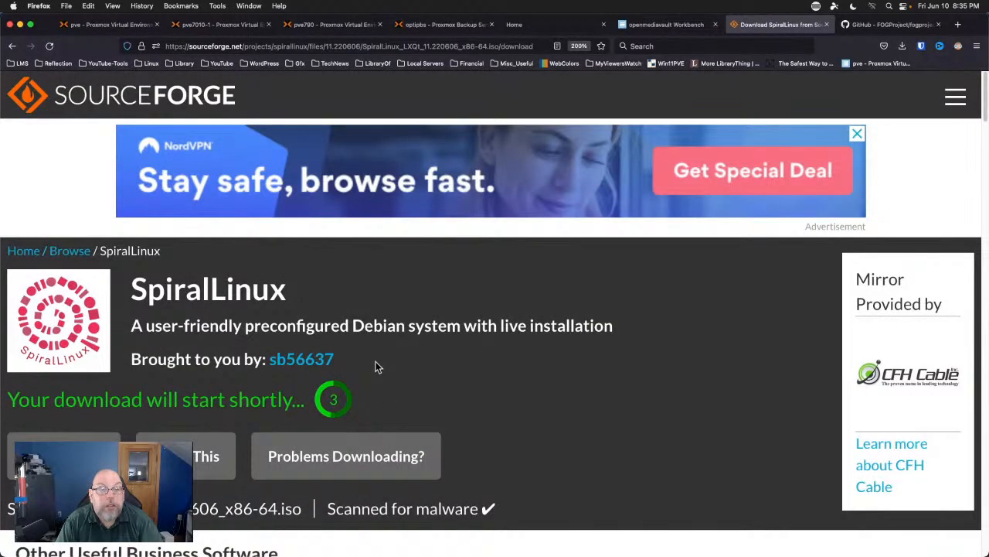
scroll(458, 356, "down", 3)
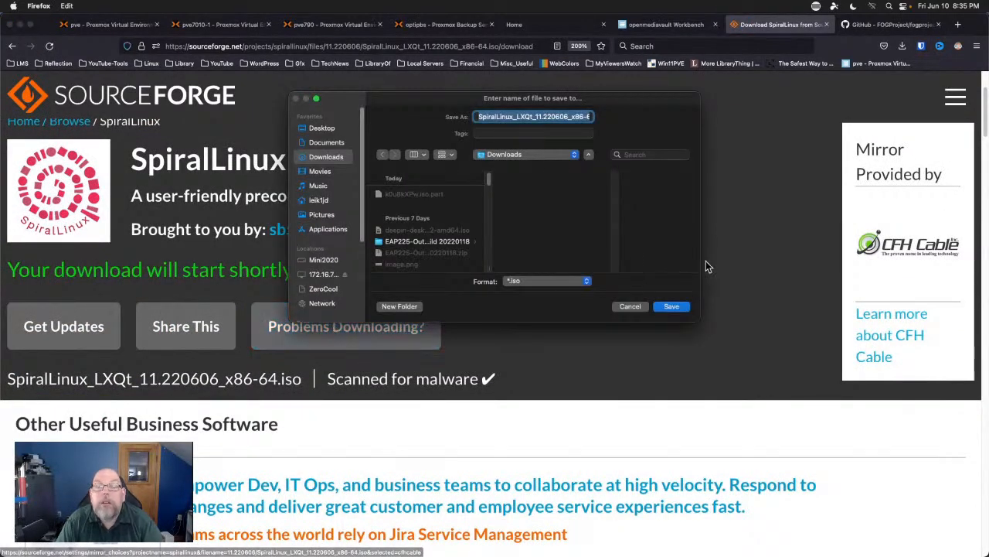
left_click(631, 307)
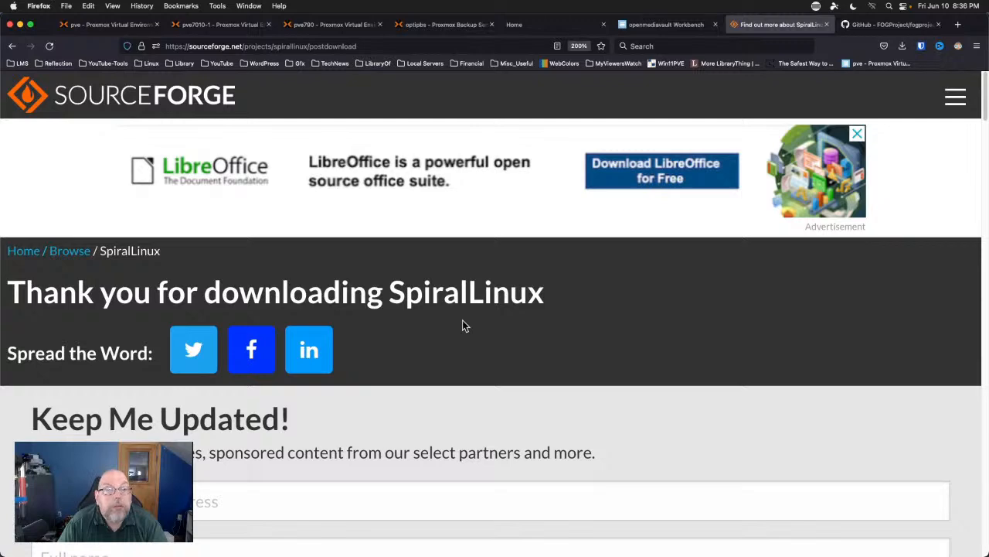
Return to the download page and save SpiralLinux_LXQt_11.220606_x86-64.iso to Downloads.
scroll(462, 325, "down", 10)
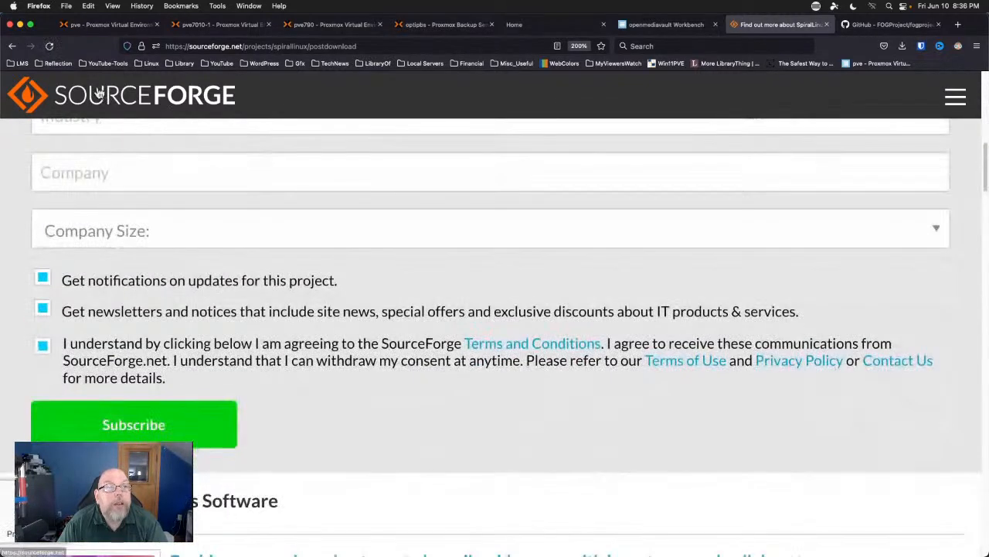
scroll(14, 172, "down", 5)
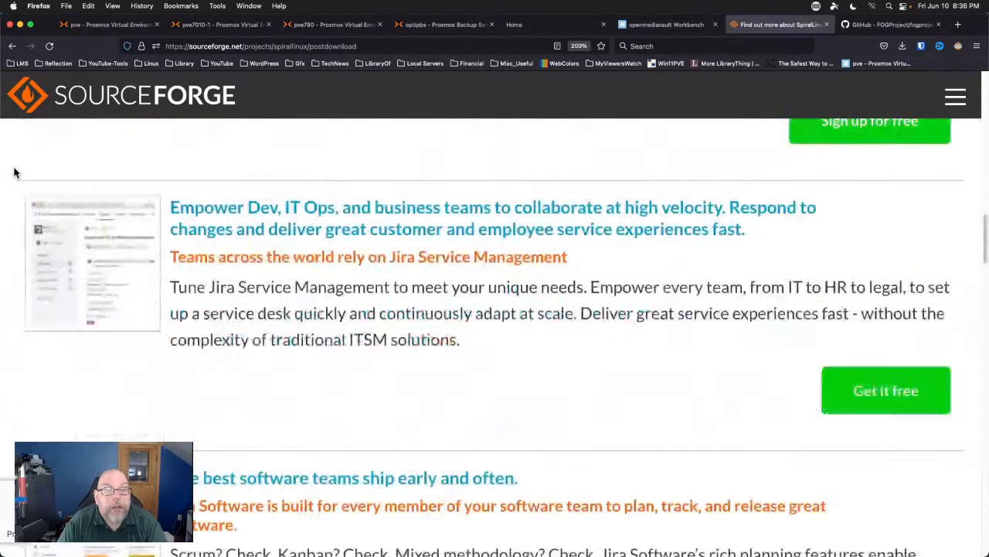
scroll(14, 171, "up", 15)
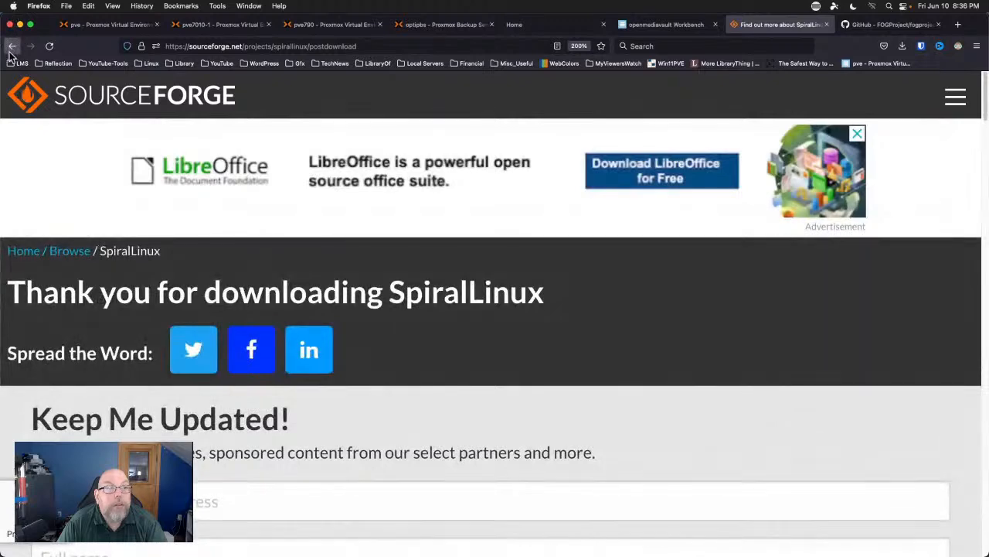
left_click(12, 46)
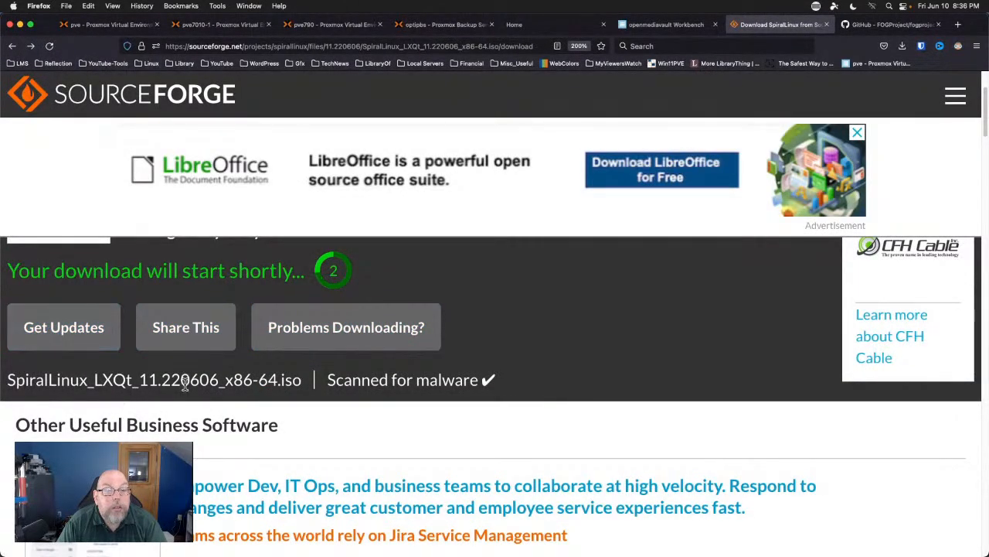
scroll(315, 395, "down", 5)
scroll(315, 393, "up", 5)
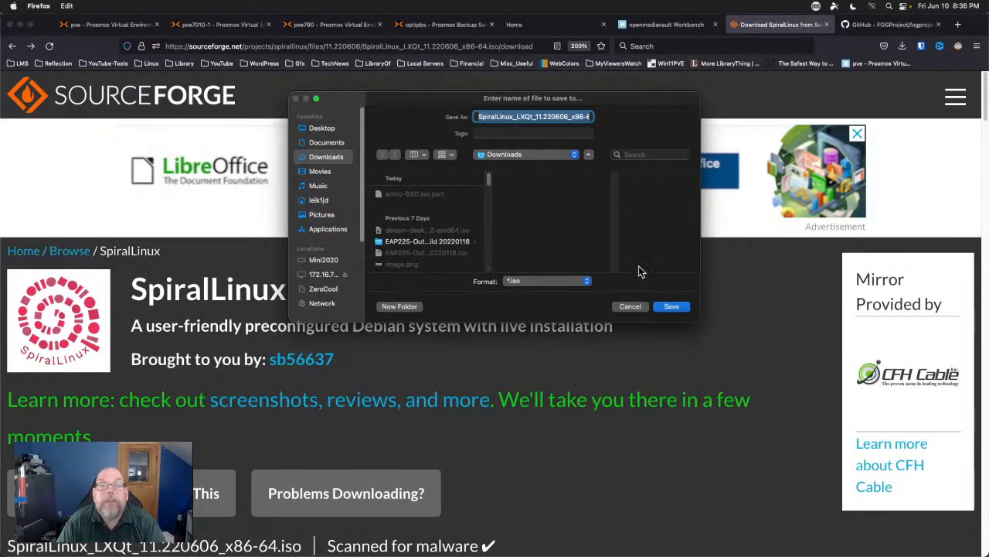
left_click(672, 307)
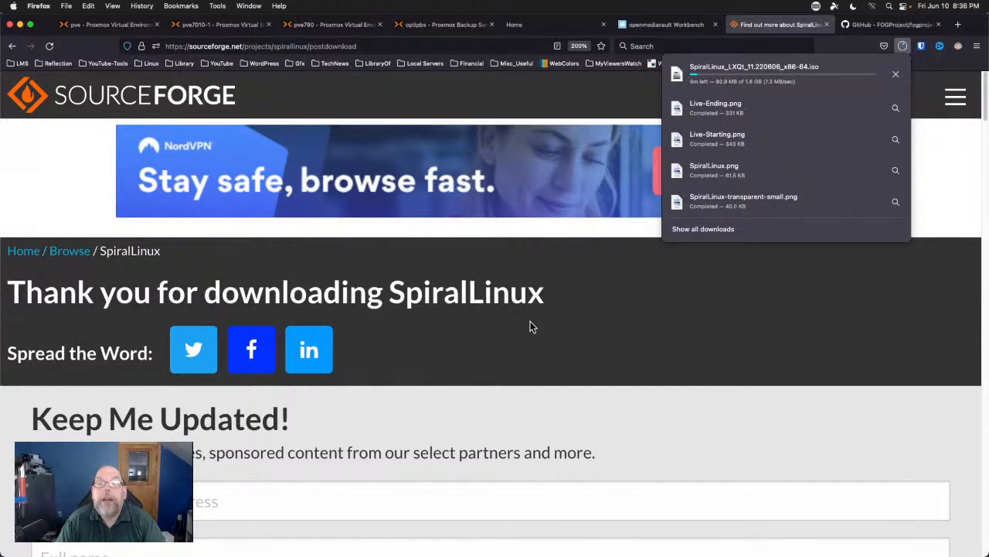
Dismiss the downloads list and go back through history to the SpiralLinux homepage.
left_click(663, 341)
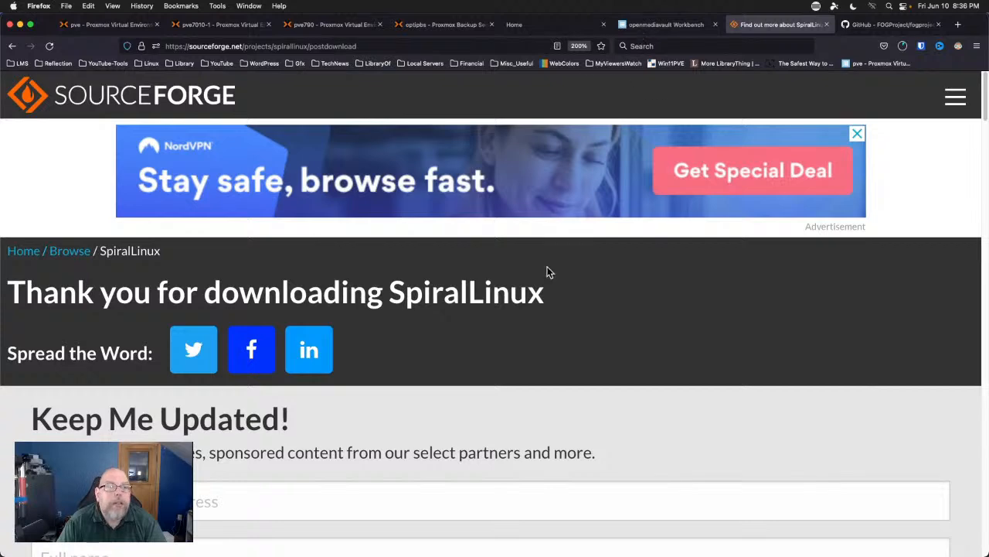
key("super+Left")
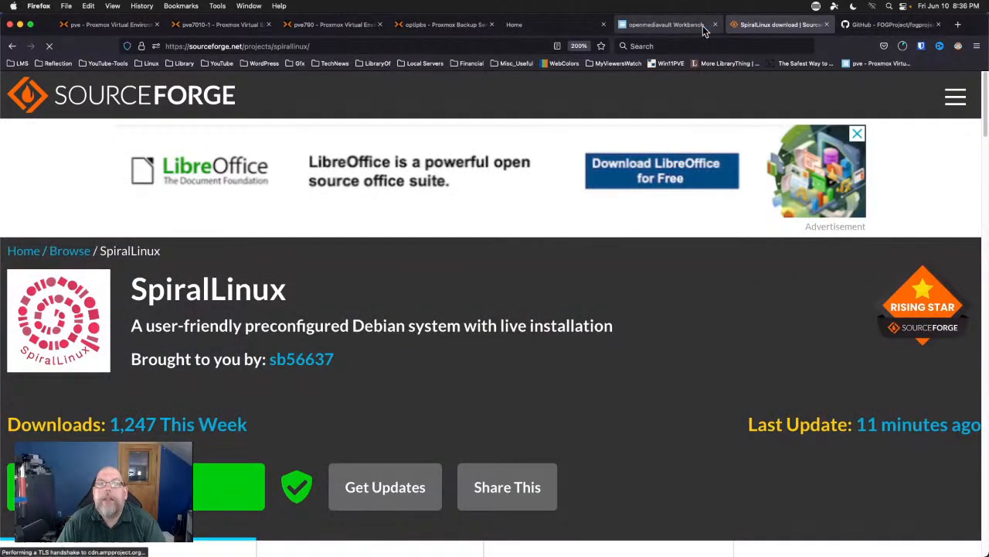
right_click(11, 45)
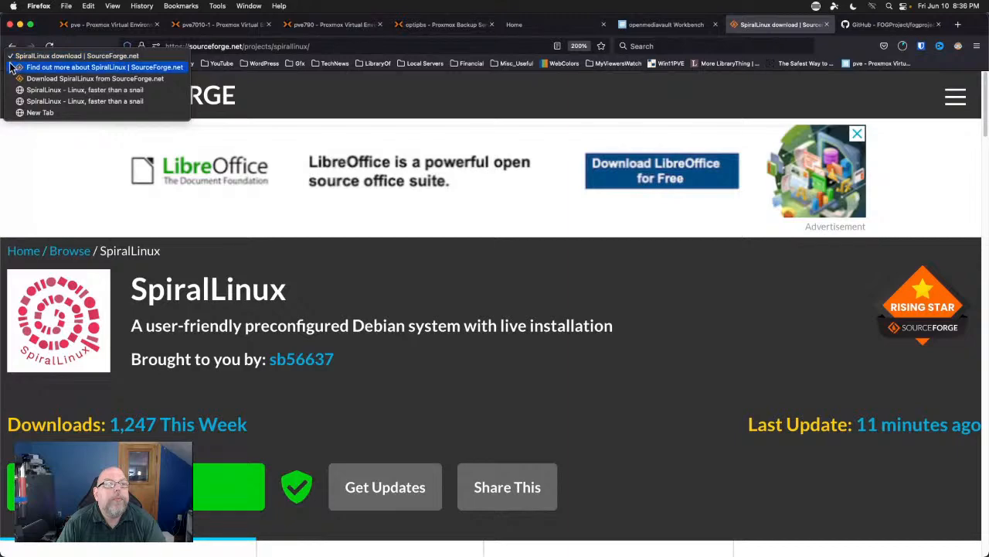
left_click(23, 78)
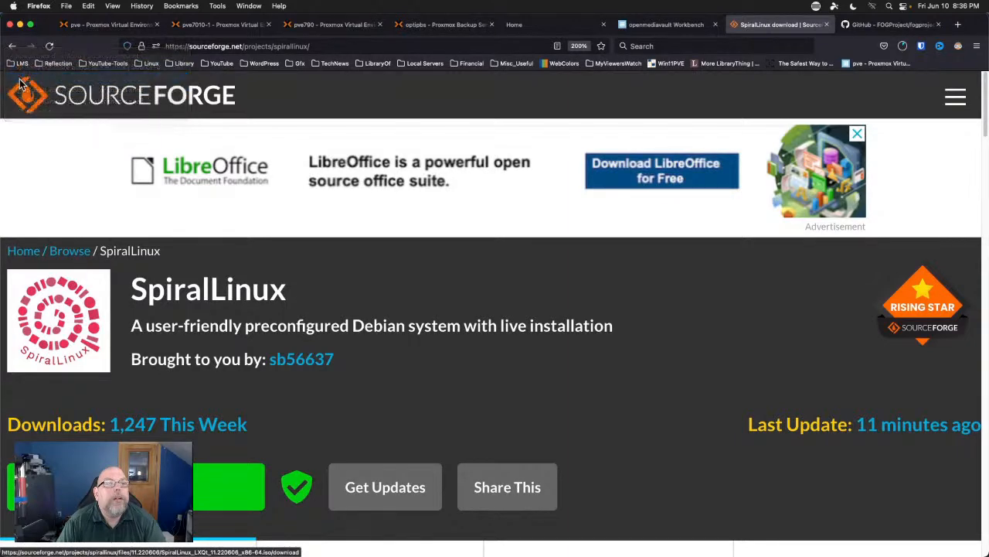
left_click(11, 46)
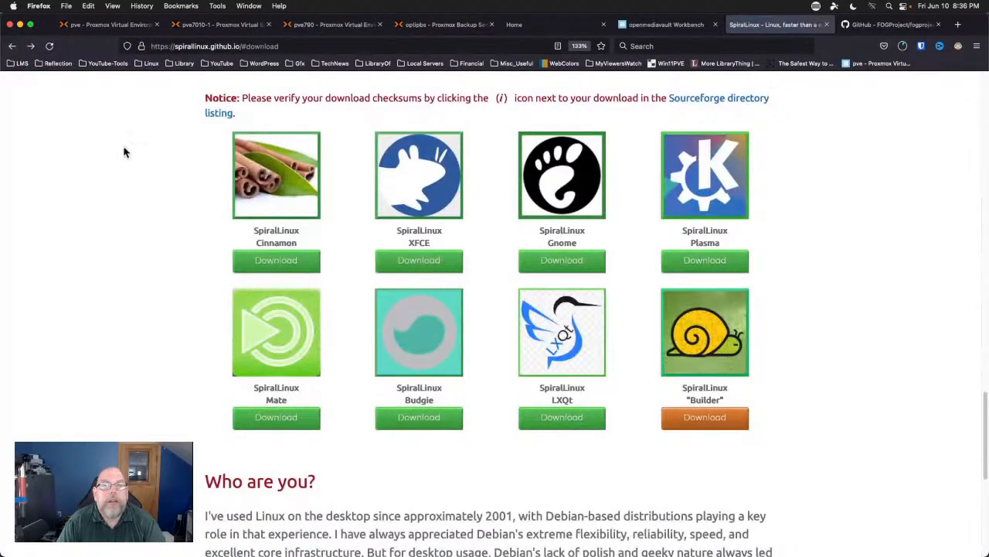
scroll(121, 266, "up", 5)
scroll(121, 265, "up", 15)
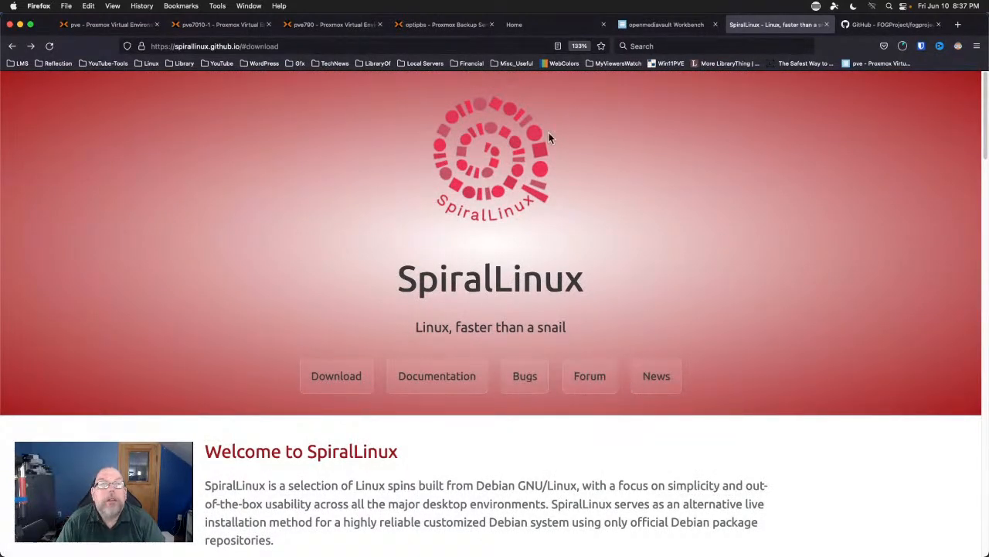
Load 9to5mac.com in a new tab and put the cursor in its address for editing.
left_click(958, 24)
type("9to5mac.com/")
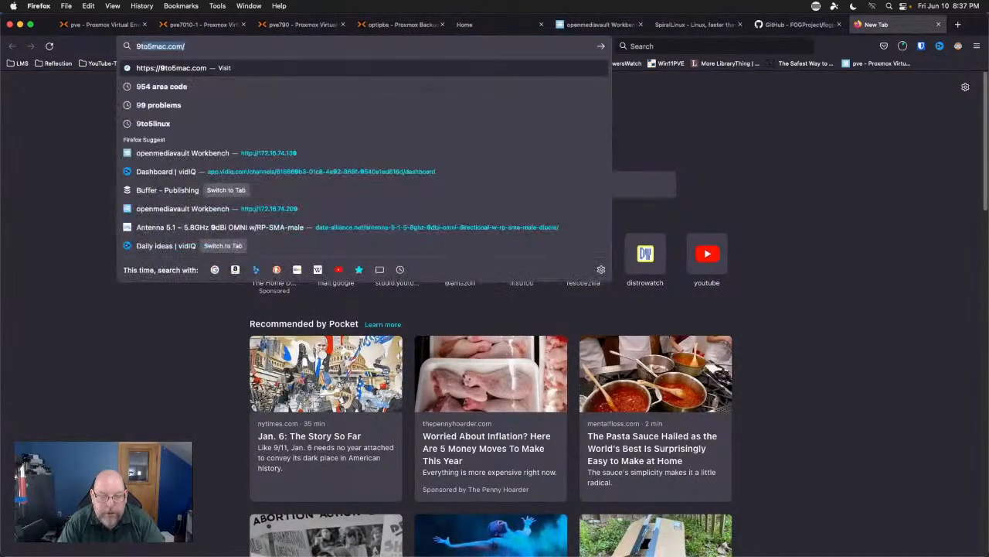
key("Return")
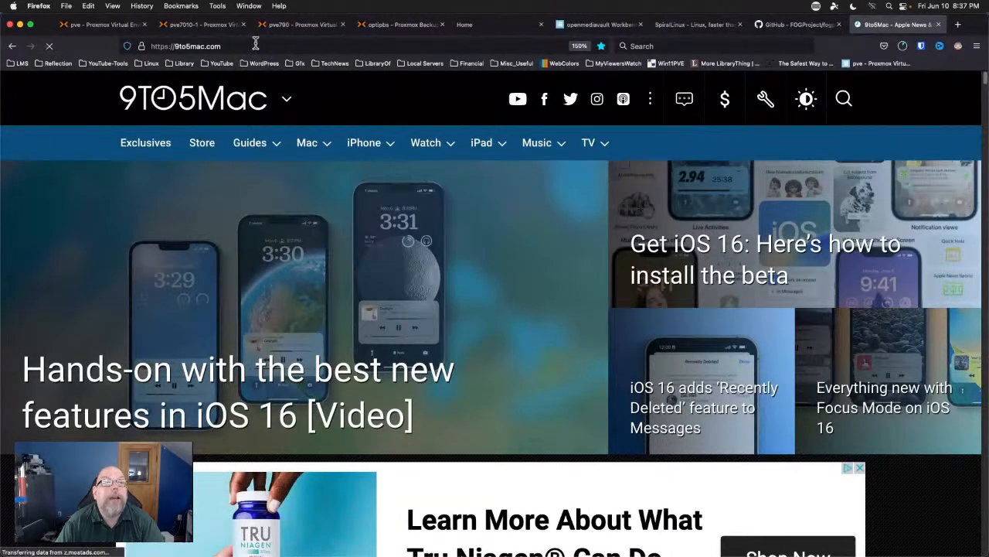
left_click(255, 45)
left_click(206, 47)
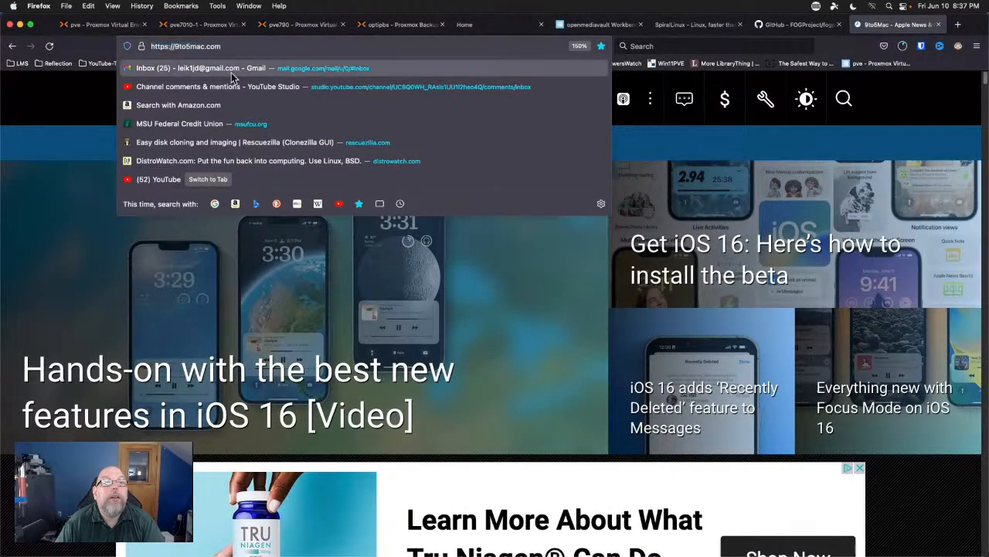
Change the address to 9to5linux.com and open the 'Meet SpiralLinux' article.
key("BackSpace")
key("BackSpace")
key("BackSpace")
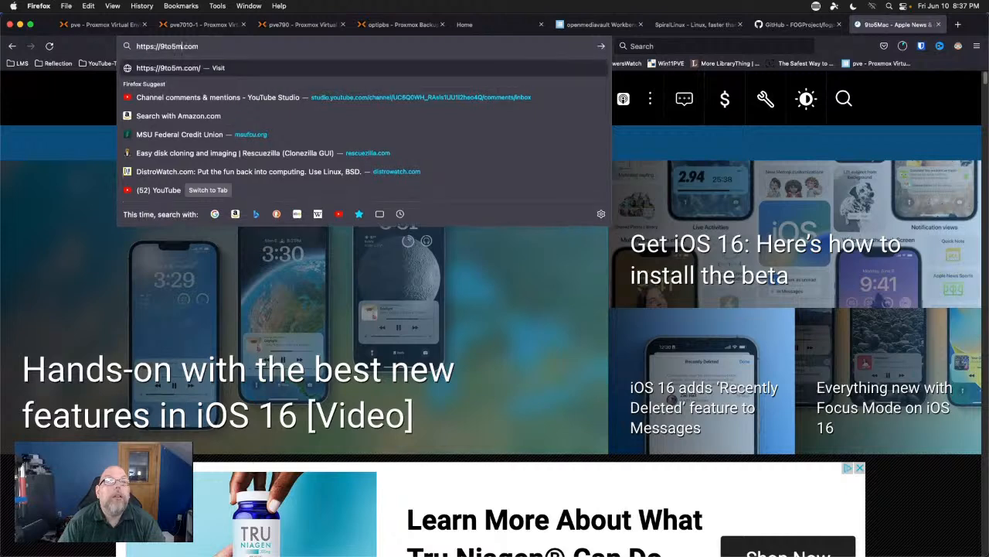
type("linux")
key("Return")
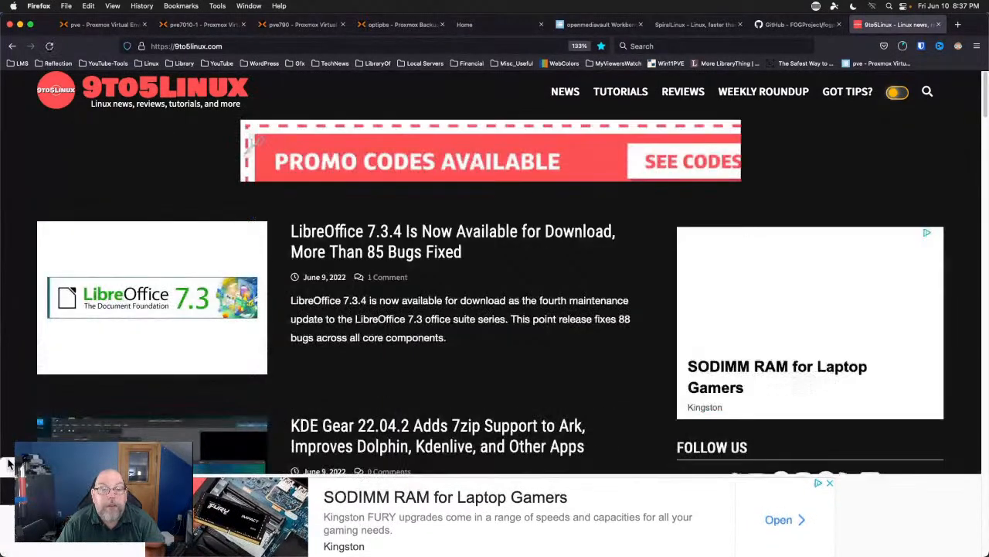
scroll(9, 349, "down", 5)
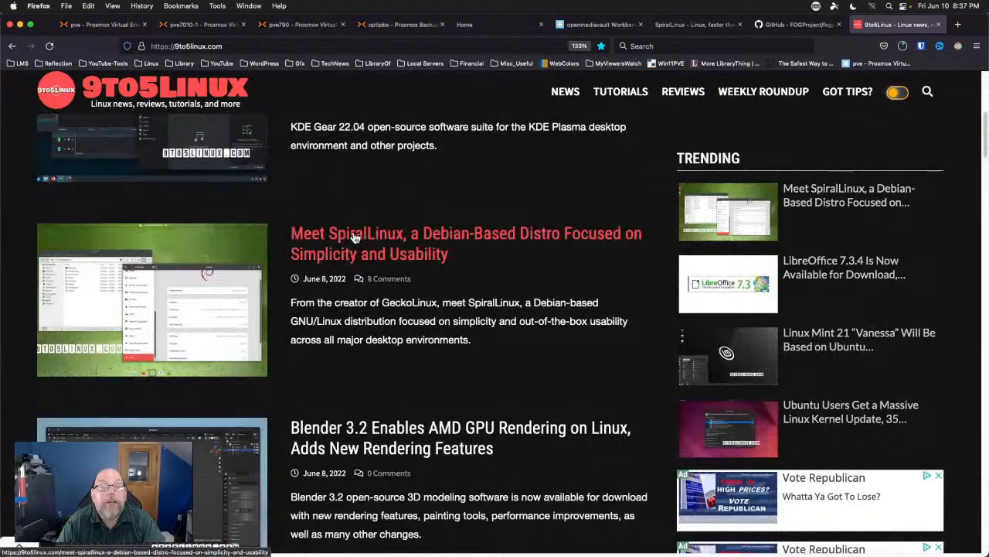
left_click(354, 236)
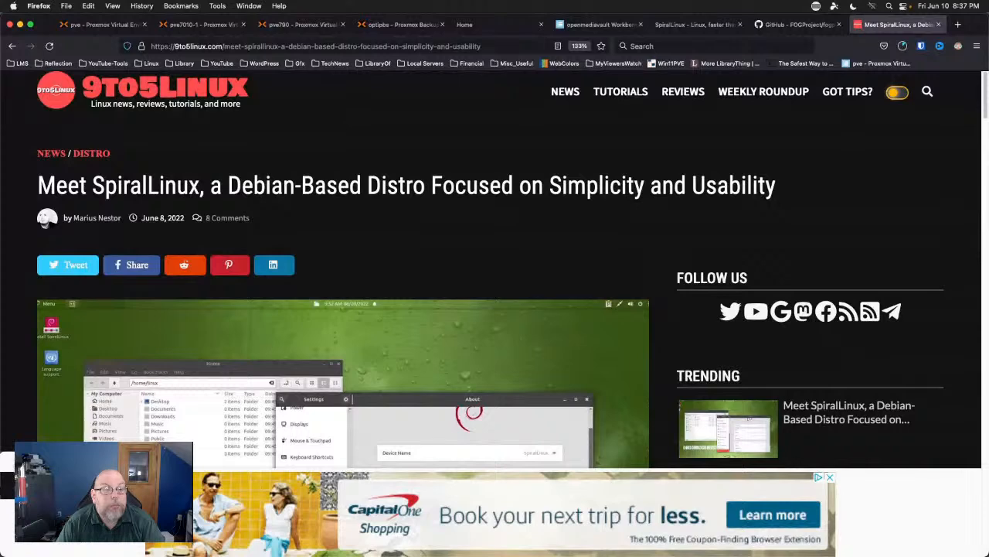
scroll(353, 322, "down", 3)
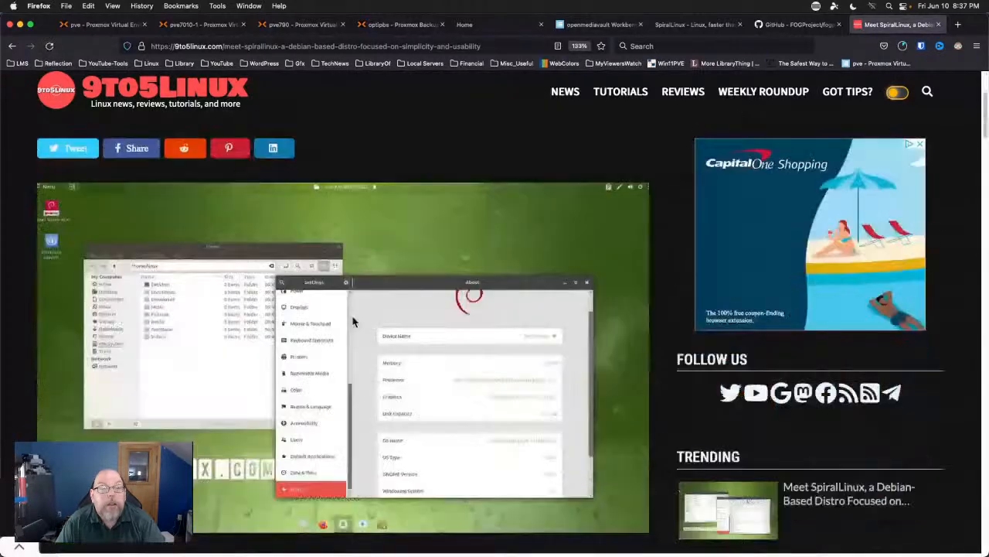
scroll(354, 321, "down", 2)
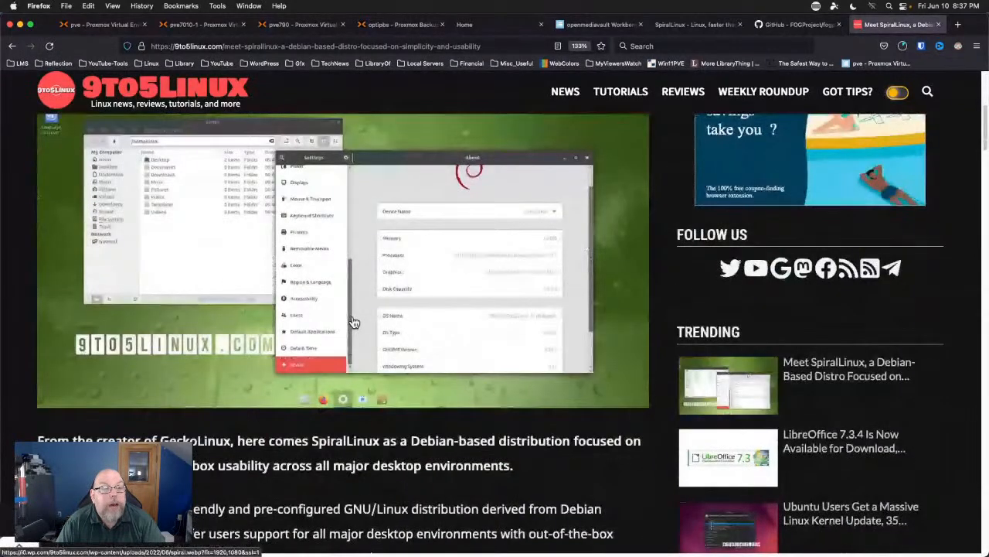
scroll(353, 322, "down", 1)
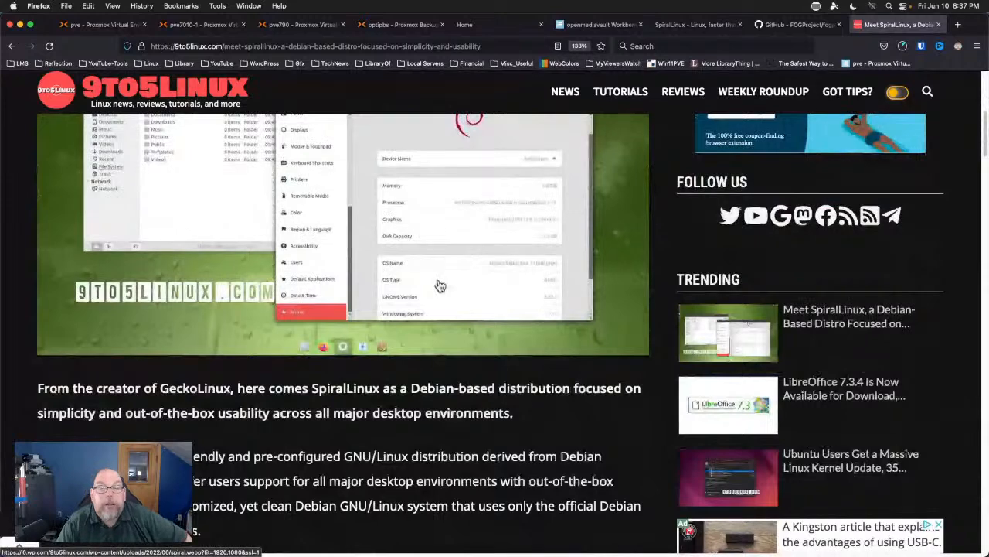
scroll(438, 281, "down", 1)
scroll(438, 282, "down", 4)
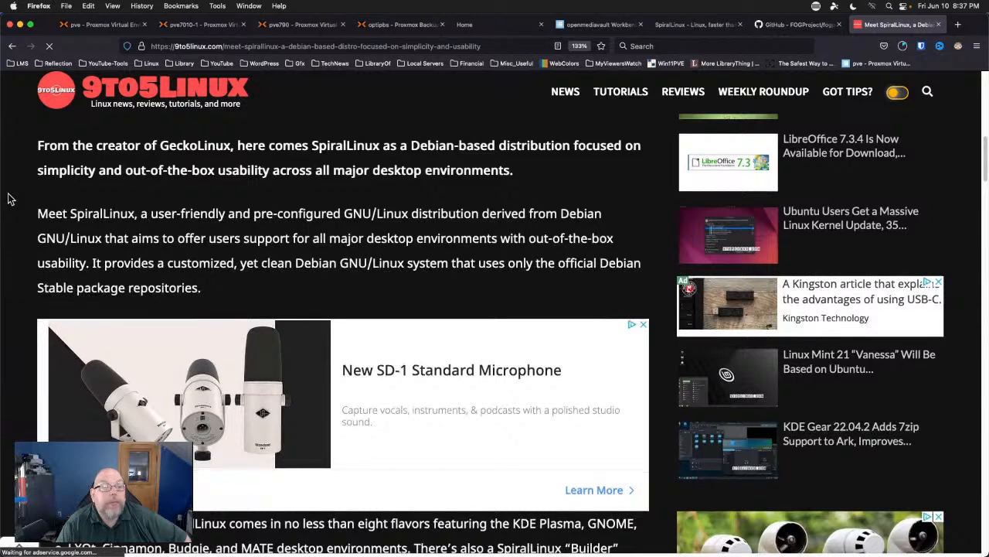
scroll(9, 199, "down", 5)
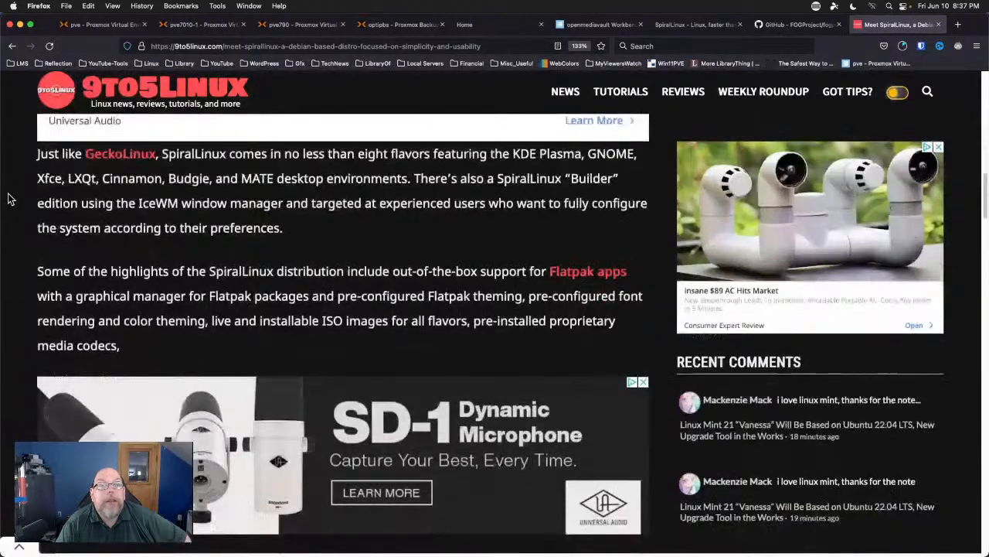
scroll(11, 199, "down", 1)
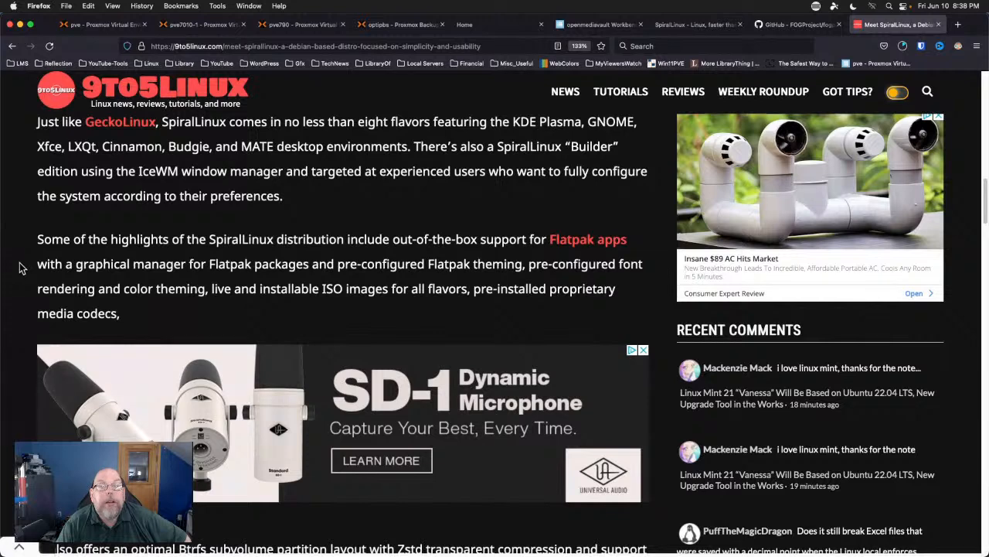
scroll(22, 267, "down", 2)
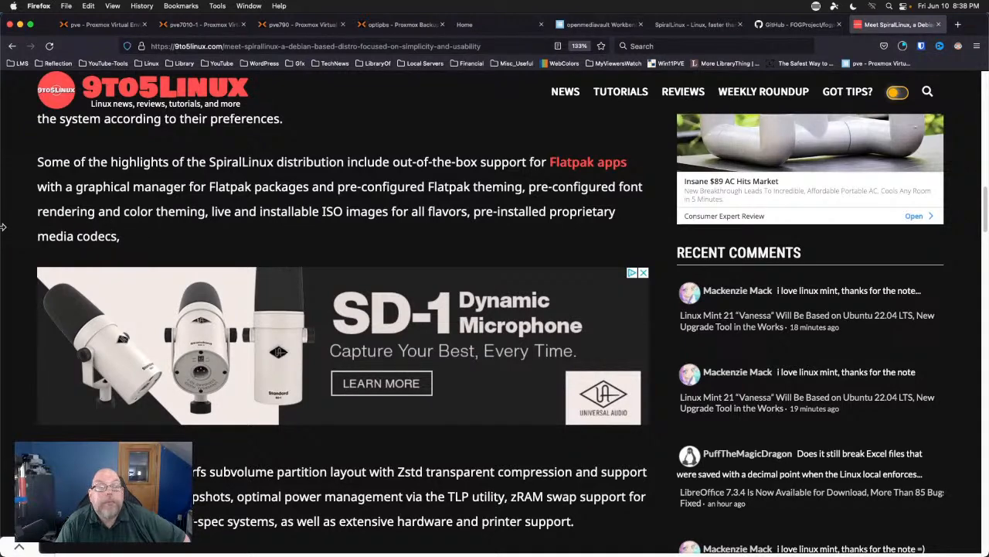
scroll(3, 227, "down", 1)
scroll(3, 226, "down", 5)
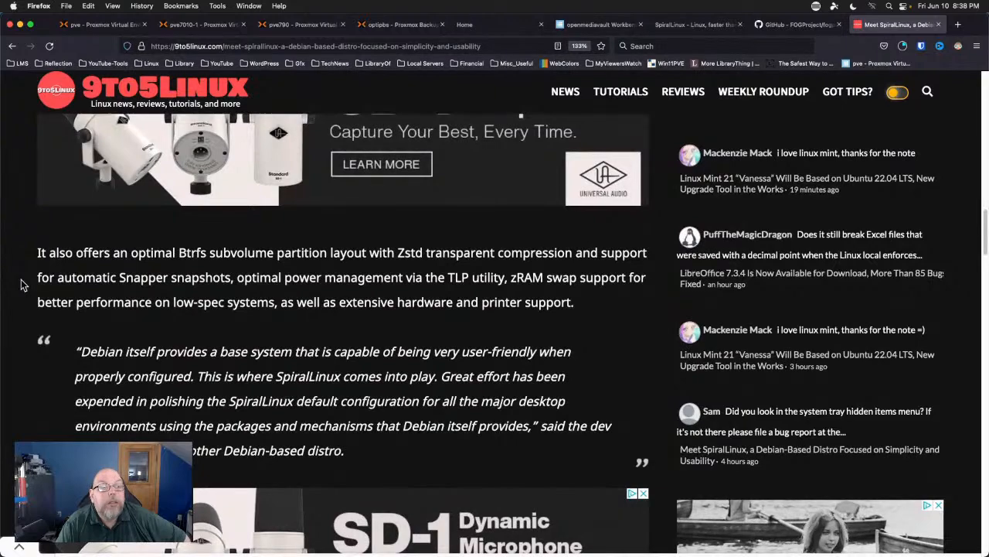
scroll(22, 285, "down", 12)
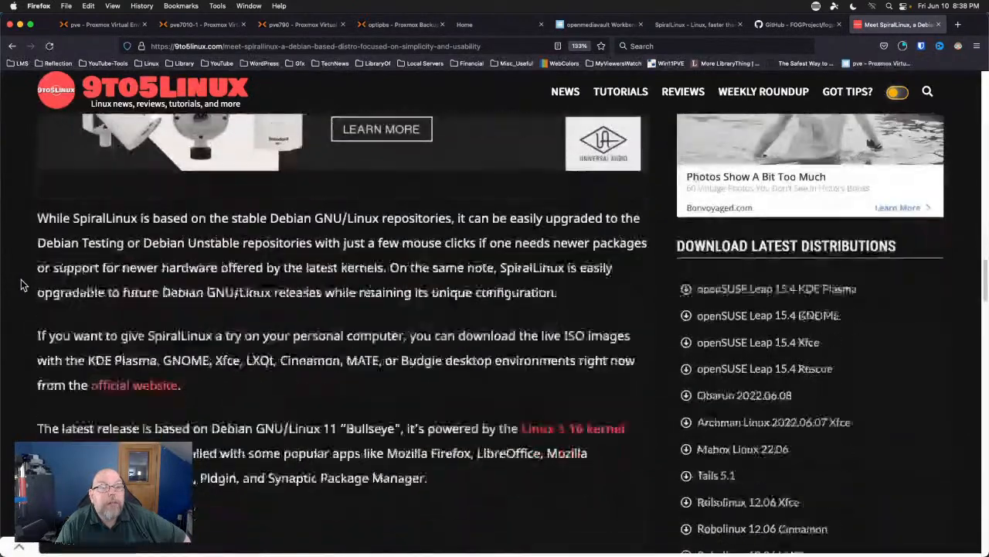
Scroll through the 9to5Linux SpiralLinux article, past the tags and ads, to the comments.
scroll(22, 285, "down", 1)
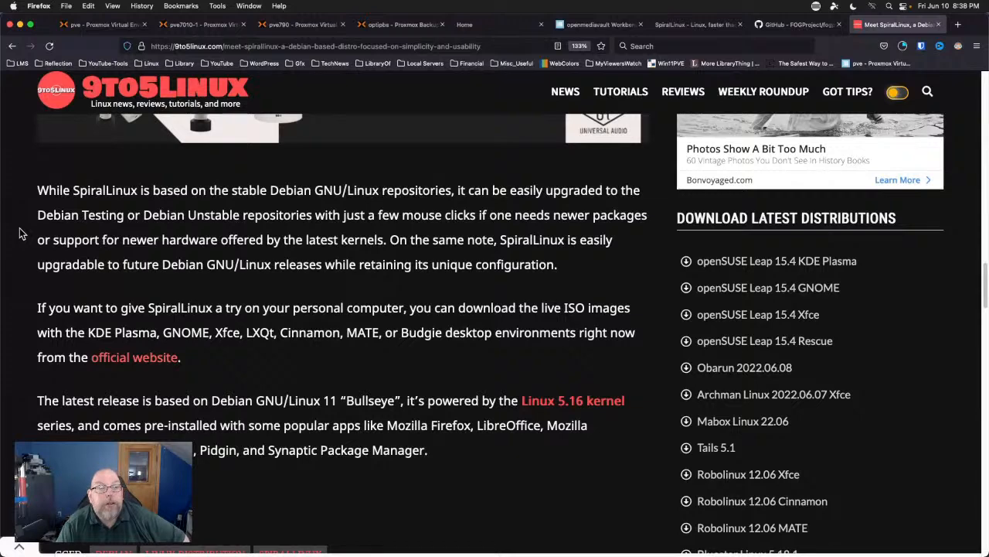
scroll(21, 233, "down", 2)
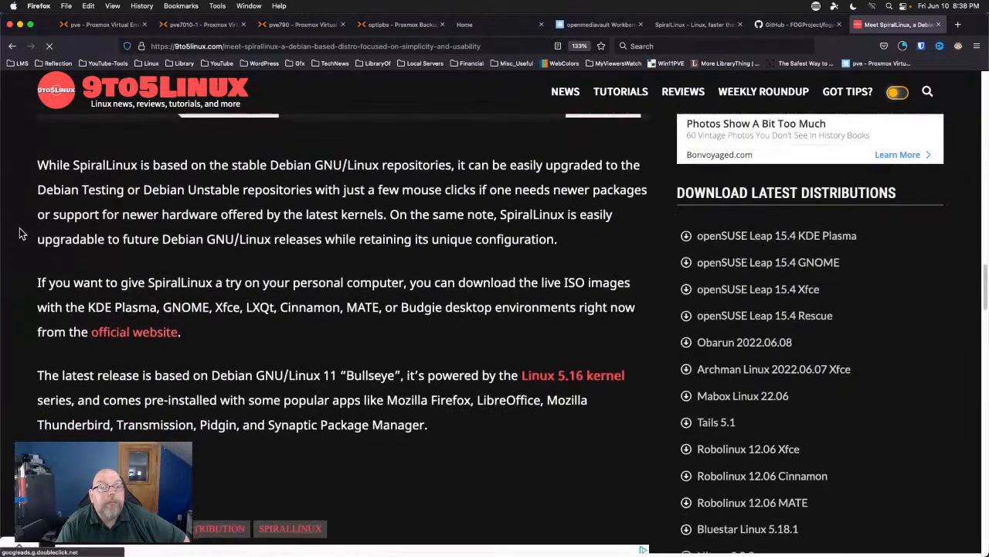
scroll(22, 233, "down", 1)
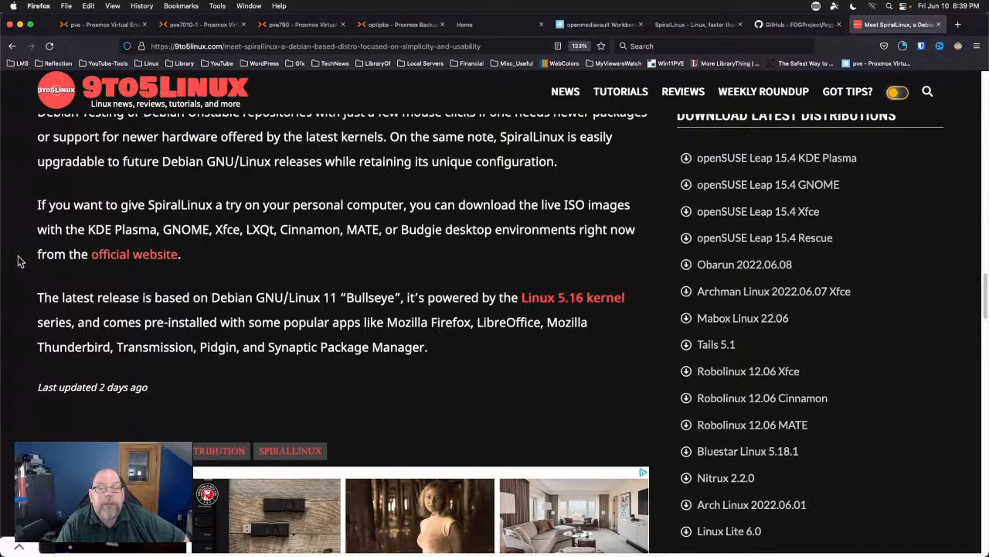
scroll(20, 261, "down", 1)
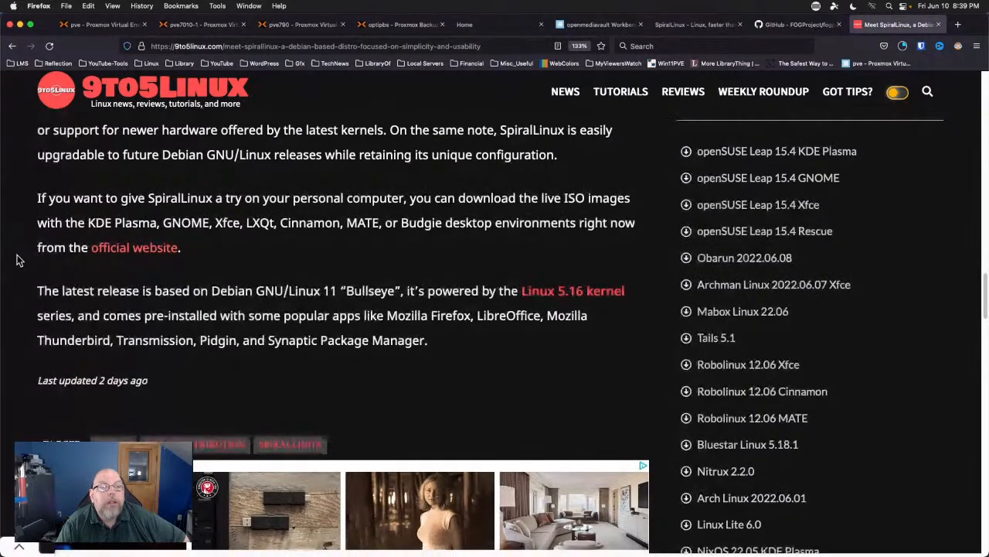
scroll(20, 261, "down", 1)
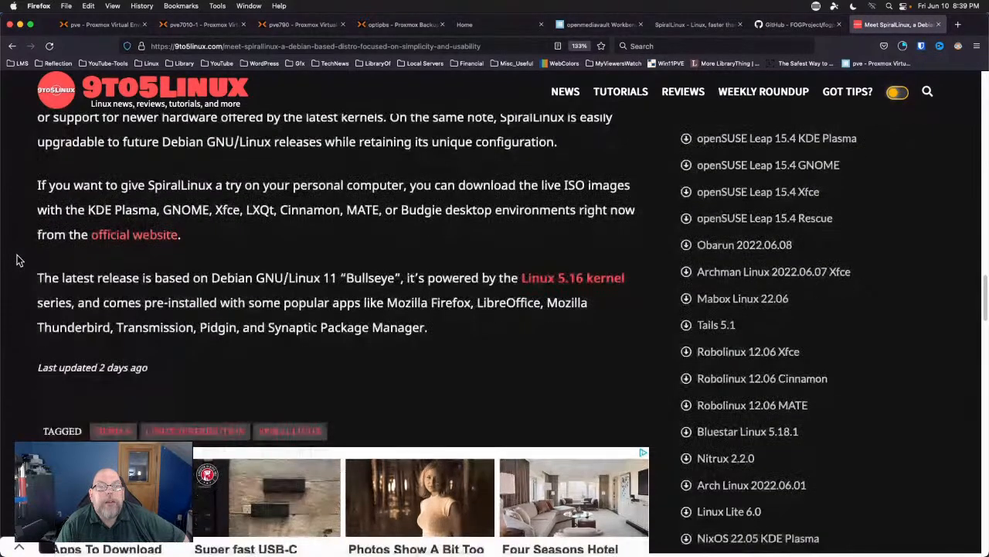
scroll(20, 262, "down", 2)
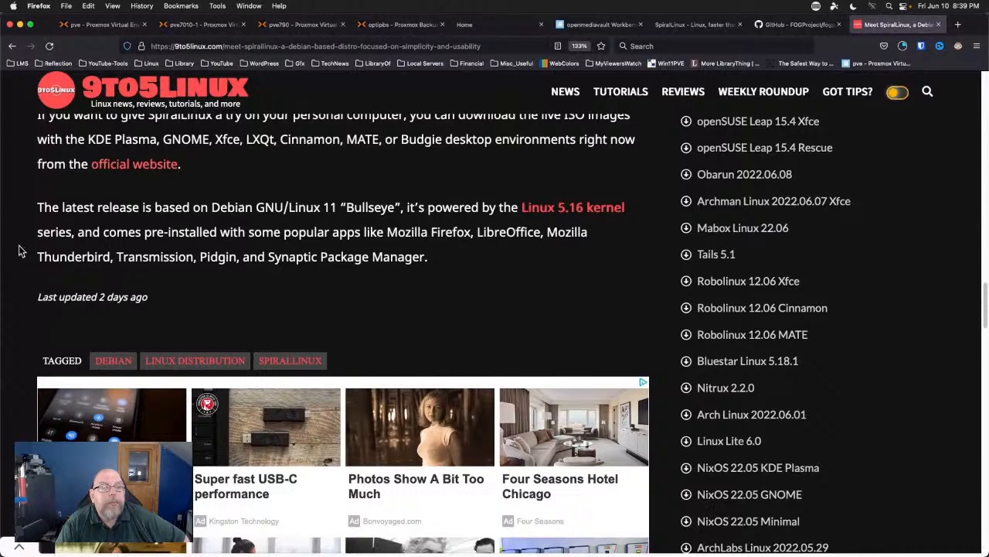
scroll(22, 252, "down", 1)
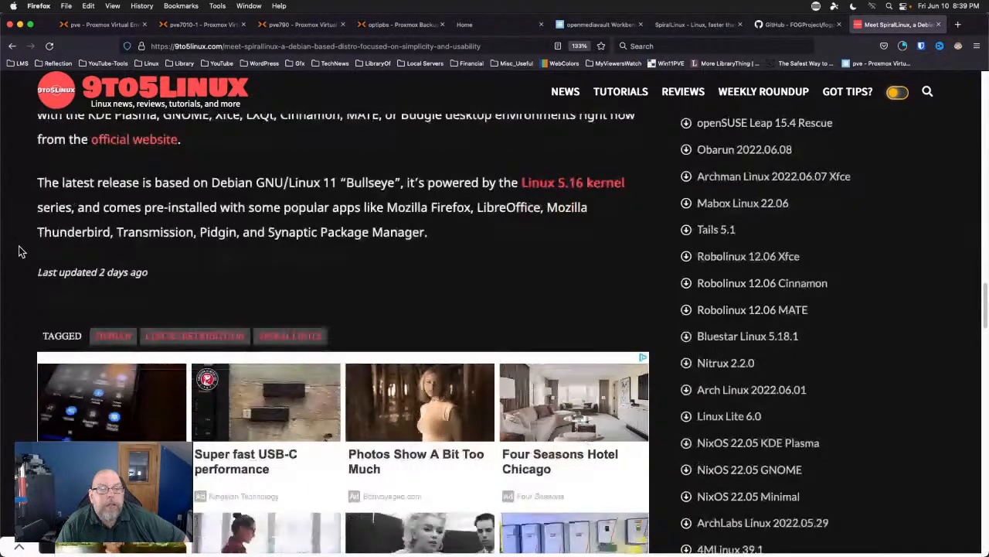
scroll(21, 252, "down", 20)
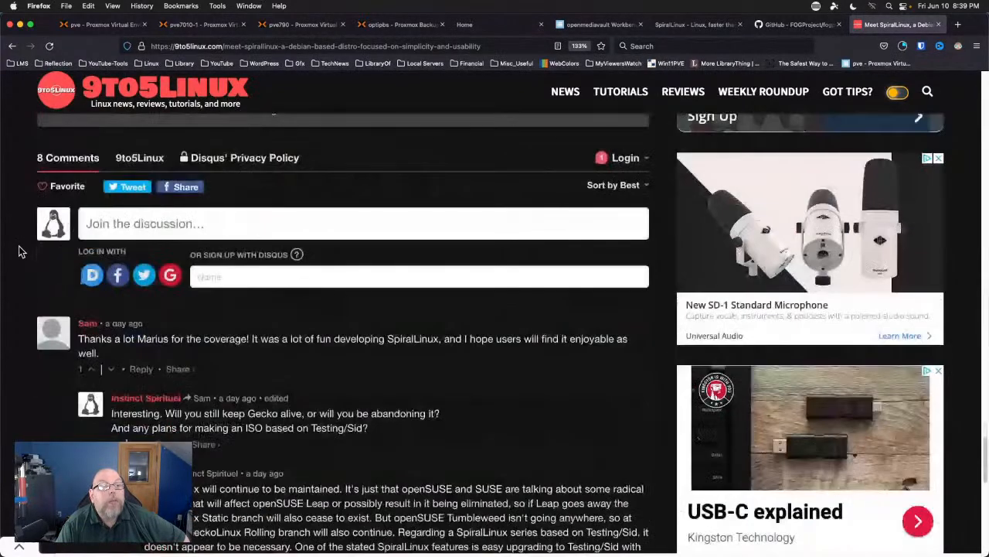
Scroll through the Disqus comments, then switch to the GitHub FOGProject tab.
scroll(22, 252, "down", 3)
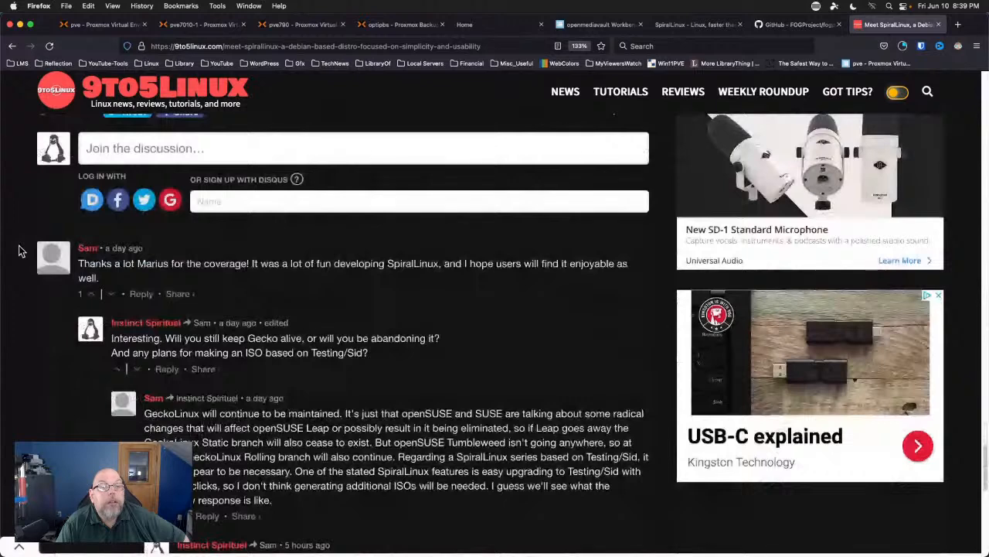
scroll(21, 252, "down", 9)
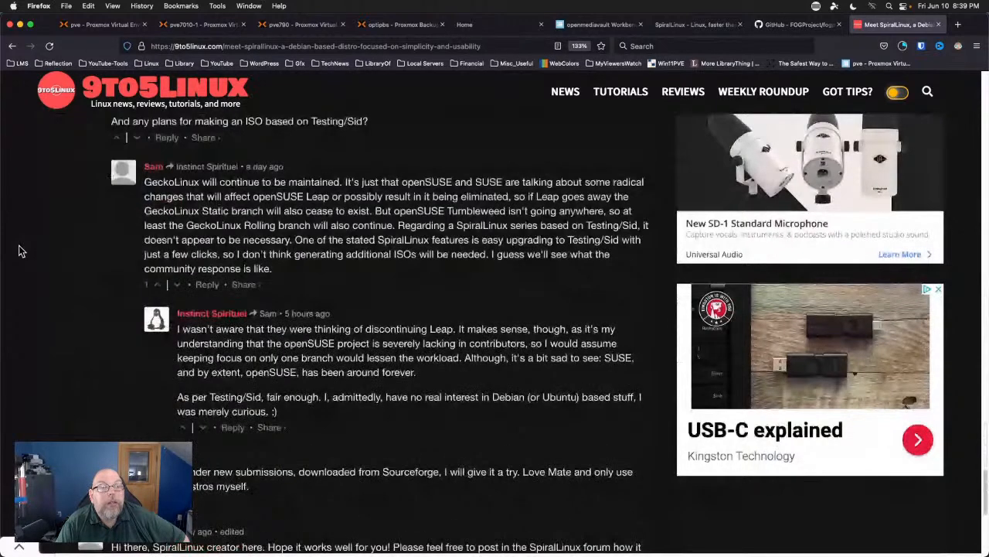
scroll(21, 252, "down", 3)
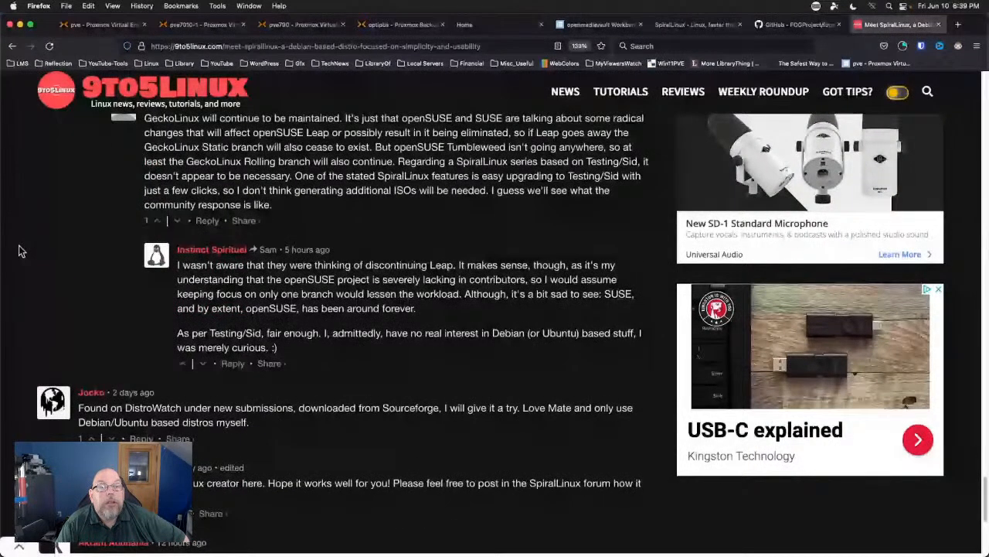
scroll(22, 252, "down", 6)
mouse_move(176, 296)
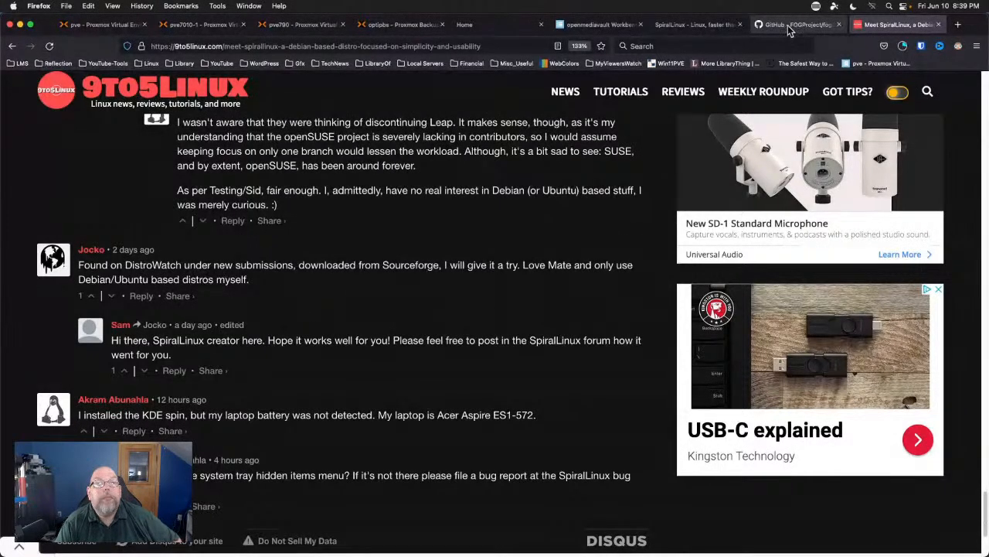
left_click(790, 29)
Search 'spirallinux' on distrowatch.com and follow its waiting-list link to the SpiralLinux site.
left_click(471, 44)
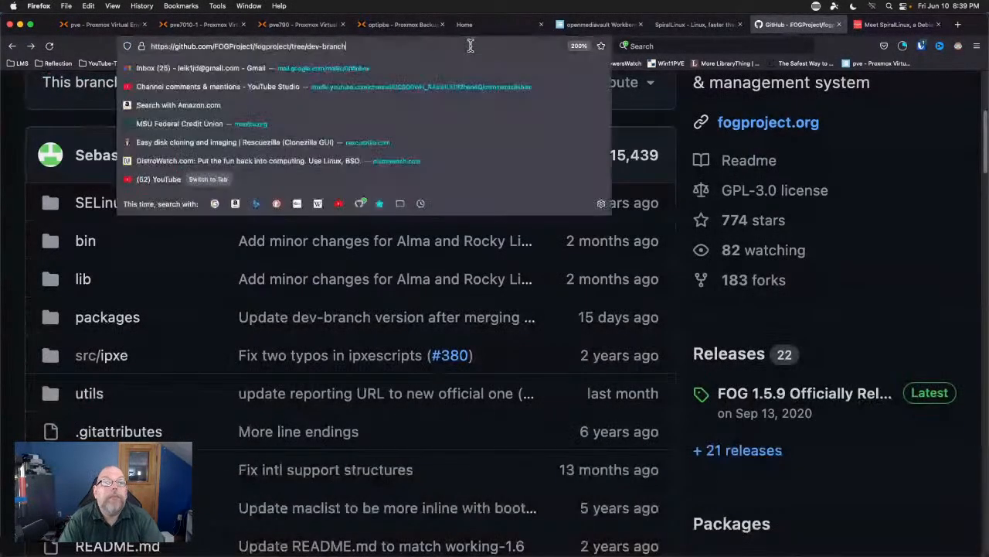
type("distrowatch.com/")
key("Return")
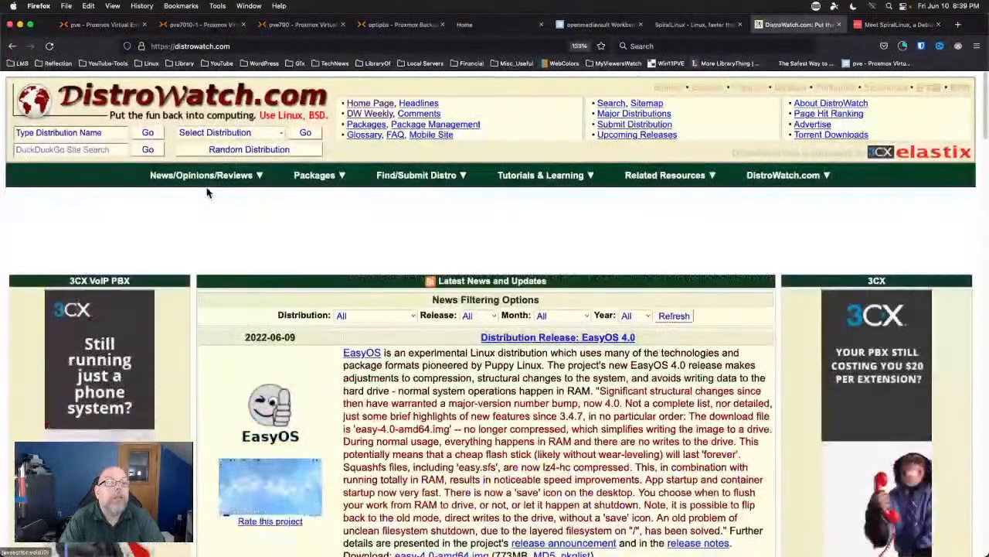
left_click(69, 133)
type("s")
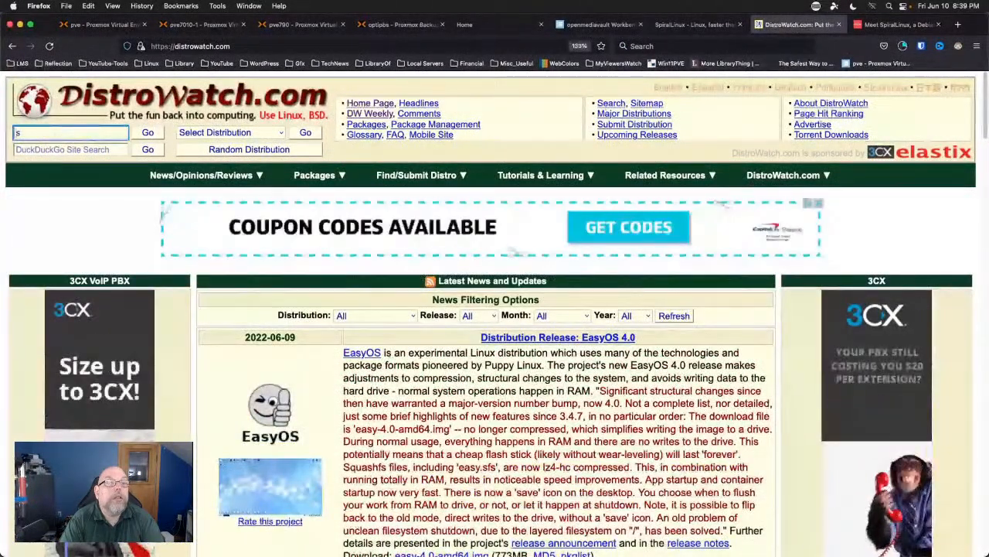
type("pirallinux")
key("Return")
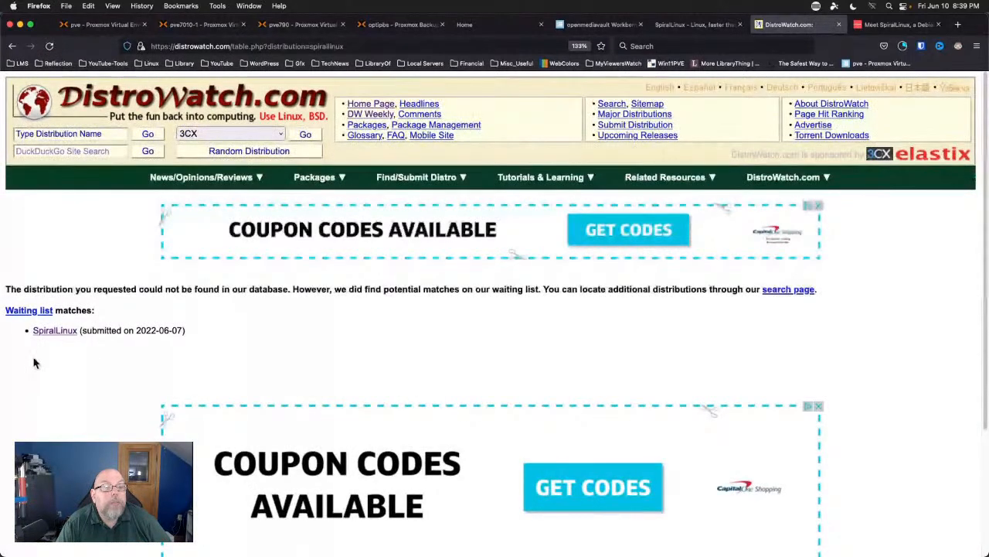
left_click(45, 332)
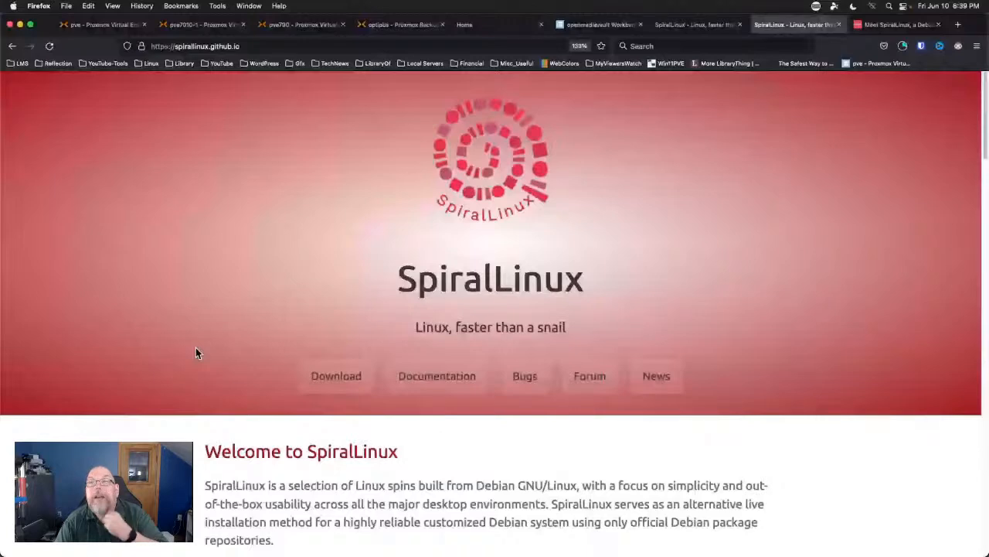
Close the 9to5Linux article tab and the duplicate SpiralLinux tab.
left_click(910, 32)
left_click(938, 25)
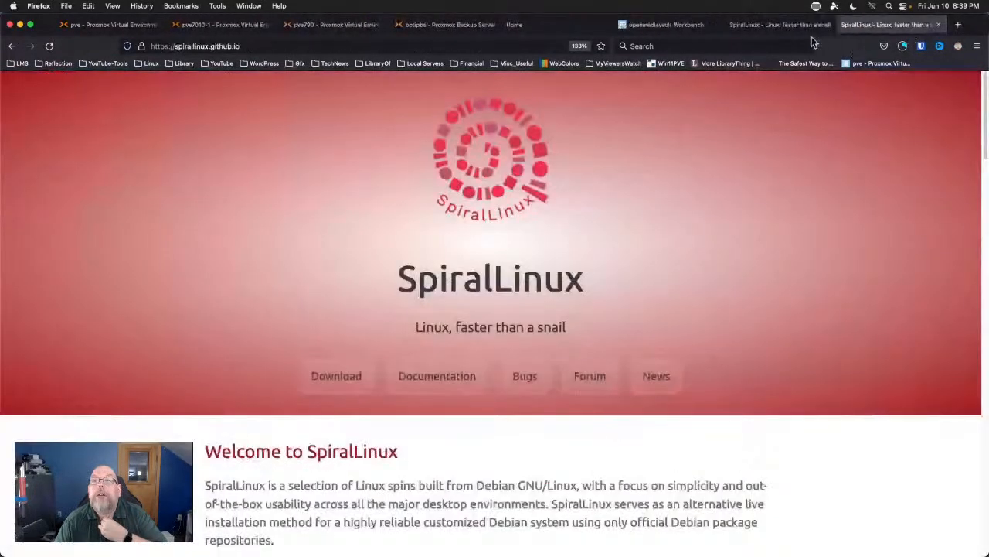
left_click(766, 31)
middle_click(765, 31)
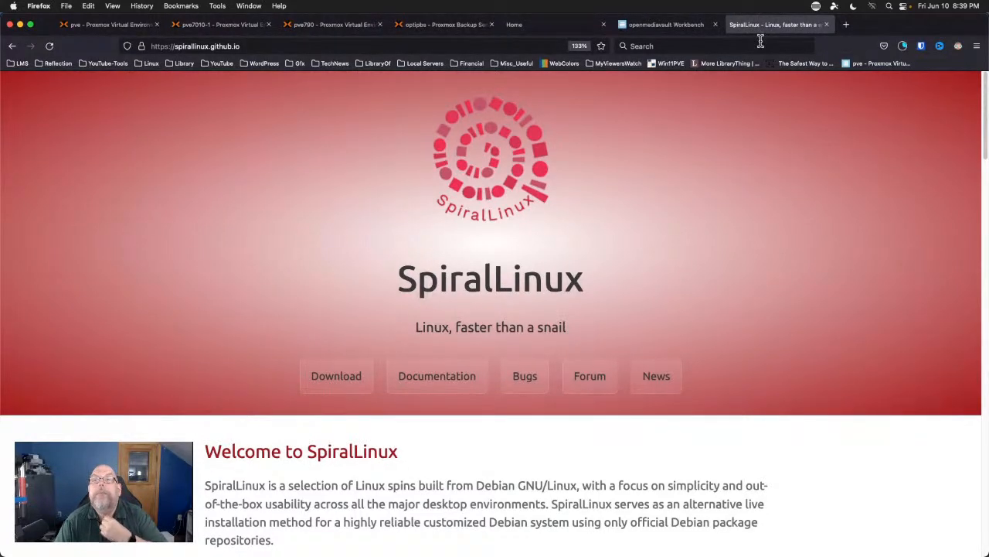
Check the finished downloads, then switch to the IPMI remote console Home tab.
left_click(903, 47)
left_click(904, 48)
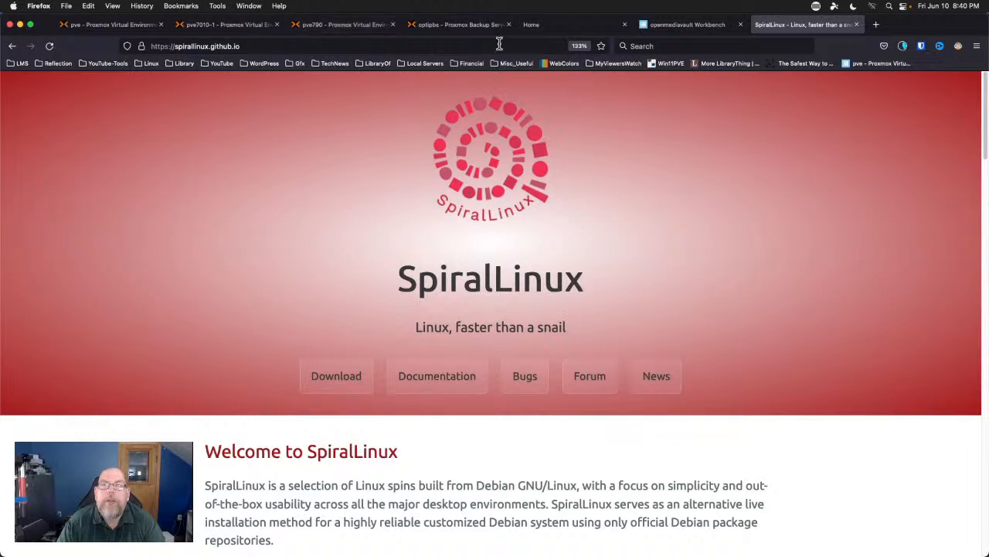
left_click(559, 27)
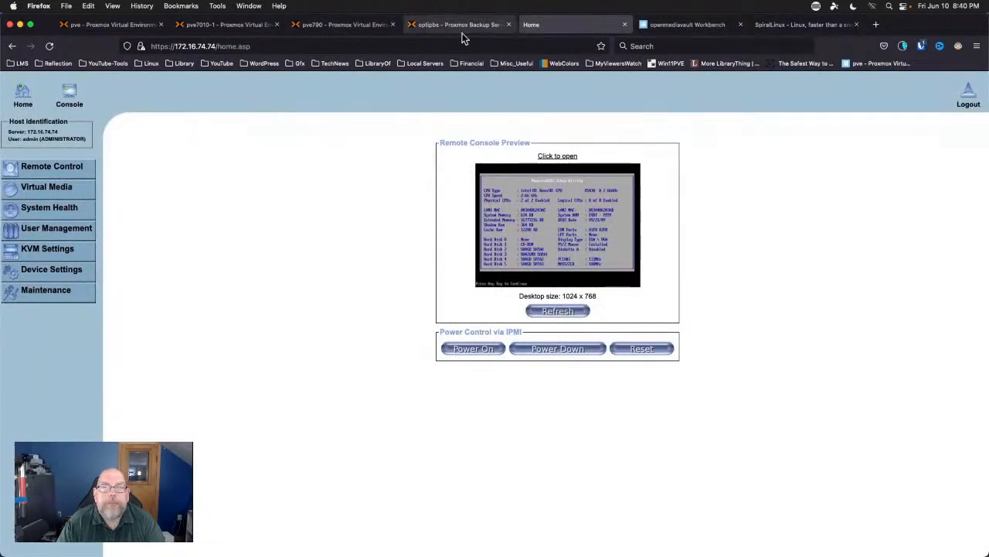
Close the IPMI console tab and switch to the Proxmox Backup Server updates tab.
key("super+w")
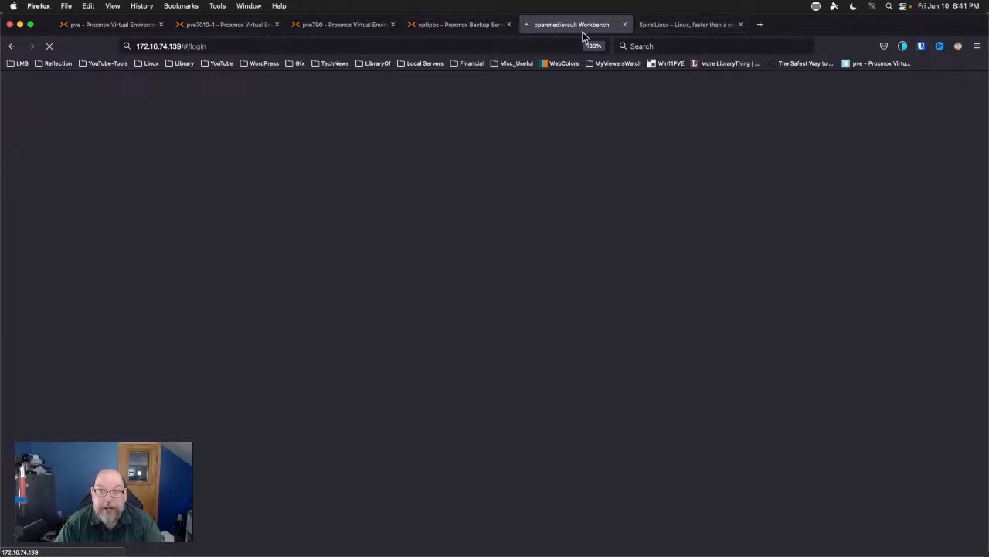
left_click(475, 28)
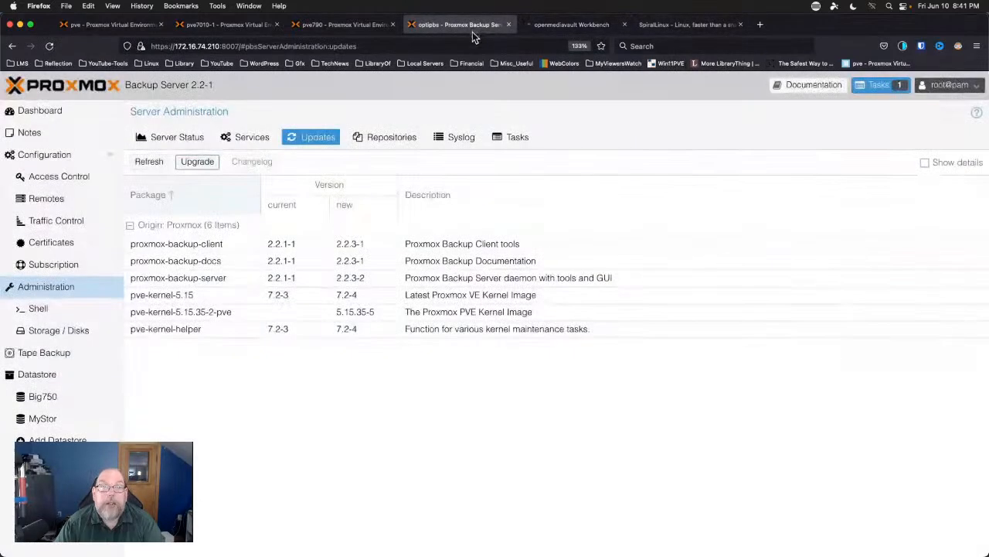
Switch to the pve7010-1 Proxmox VE tab and scroll through the resource tree's VMs.
left_click(349, 28)
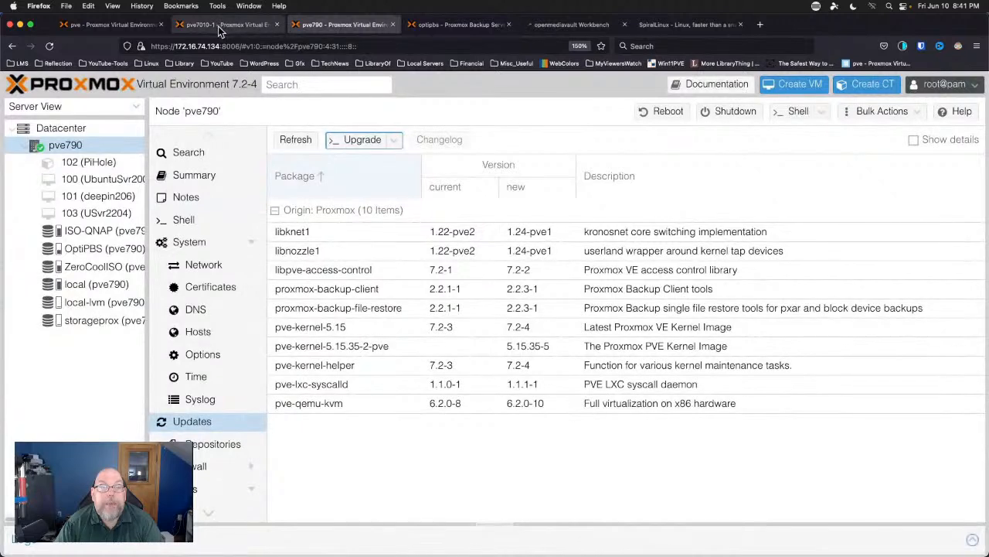
left_click(203, 28)
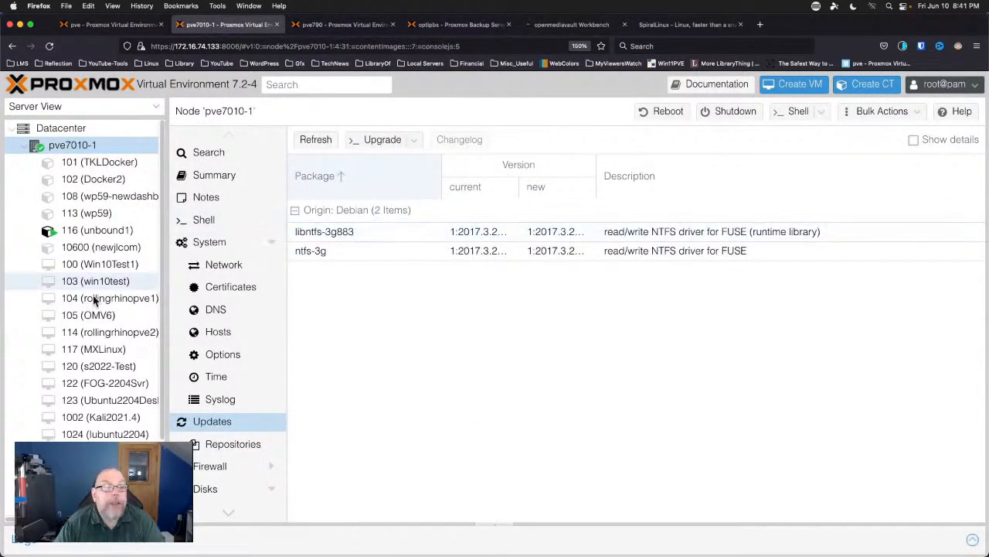
scroll(54, 309, "down", 3)
scroll(52, 311, "up", 3)
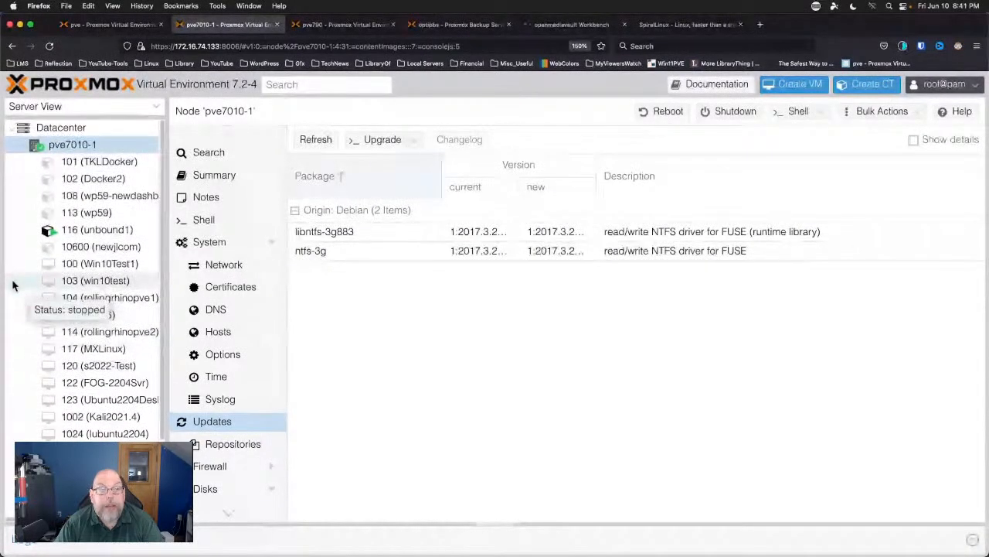
scroll(12, 286, "down", 3)
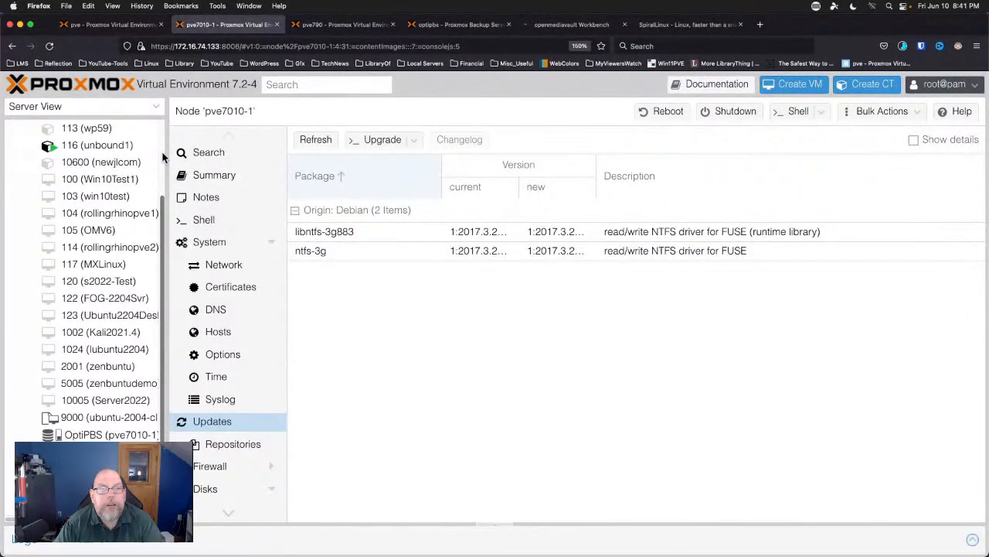
scroll(162, 158, "up", 3)
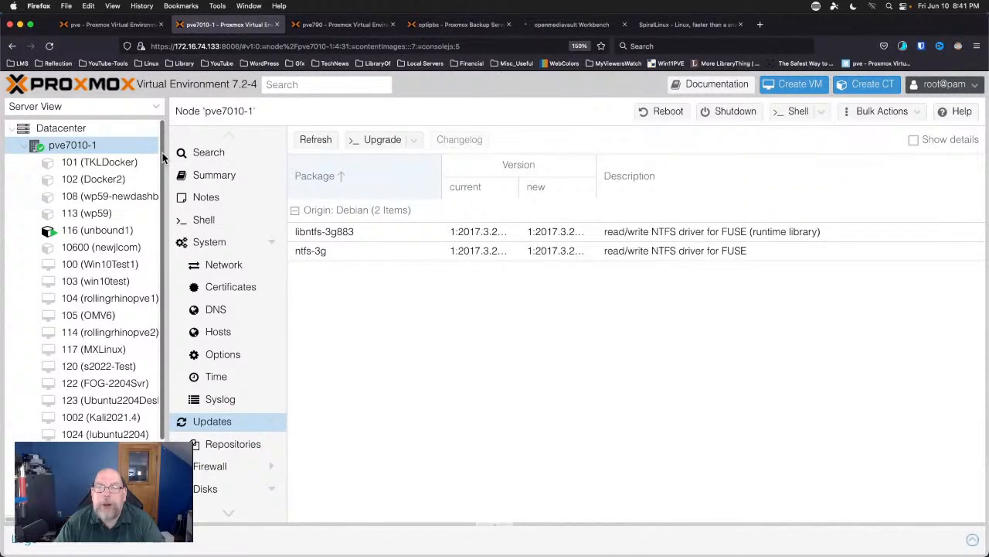
scroll(162, 158, "down", 1)
scroll(162, 158, "up", 1)
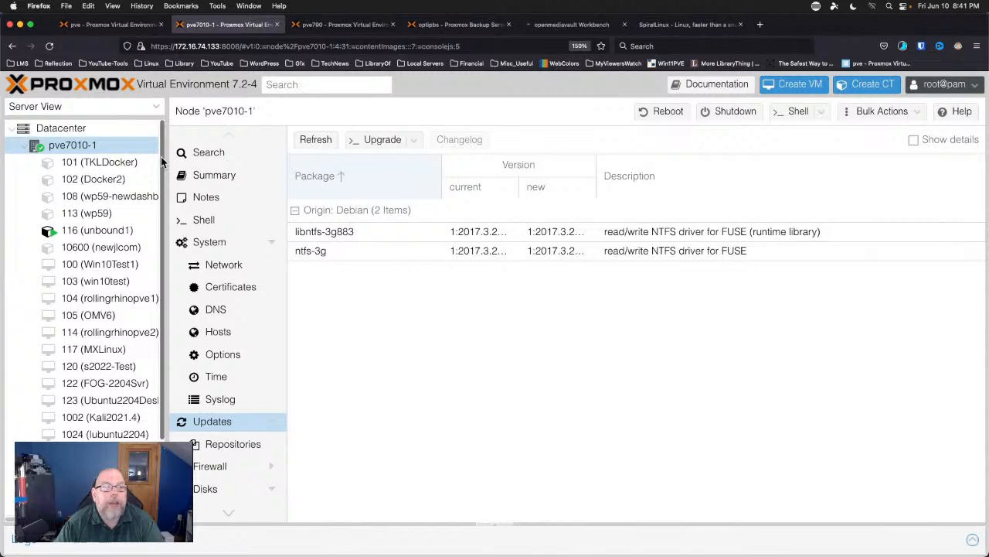
scroll(162, 161, "down", 1)
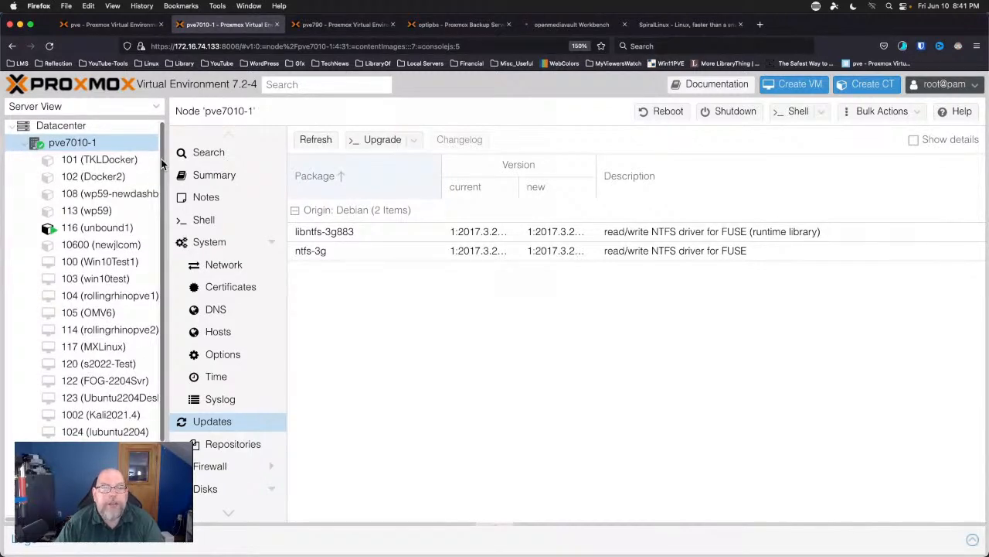
scroll(162, 161, "up", 1)
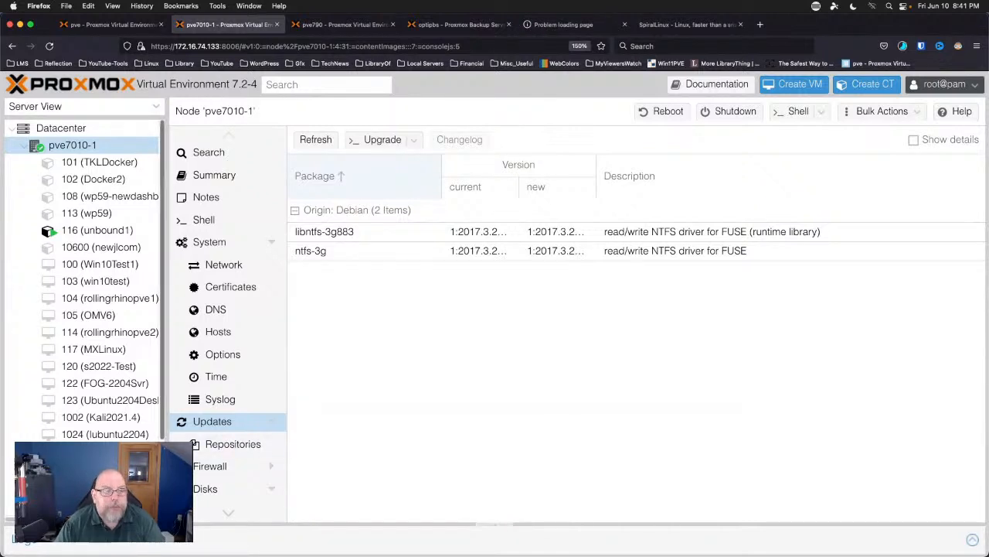
scroll(85, 278, "down", 3)
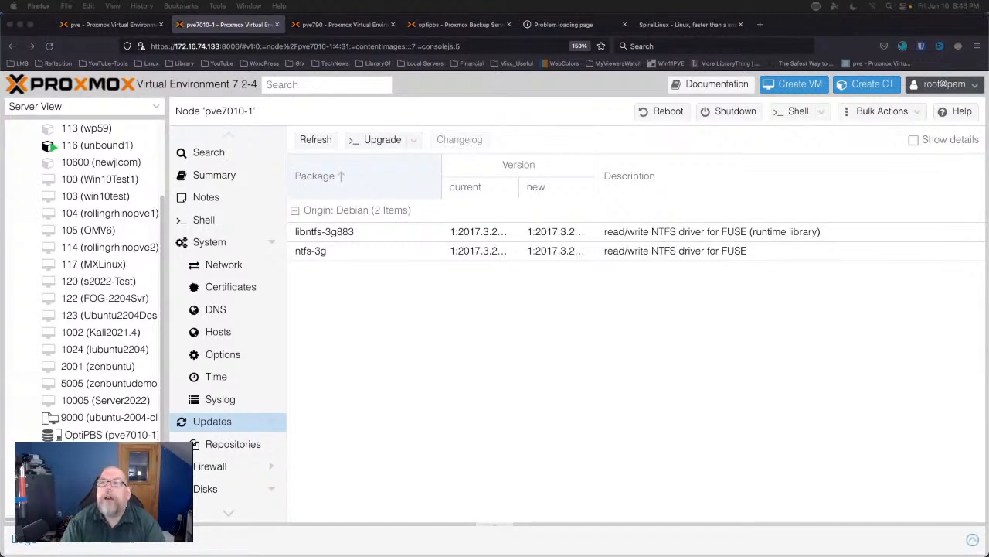
left_click(903, 46)
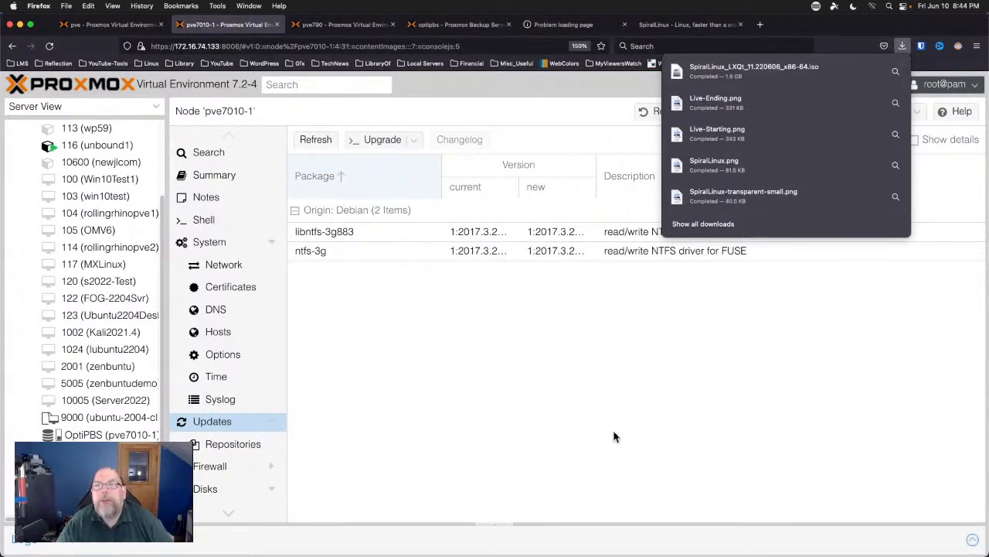
left_click(474, 401)
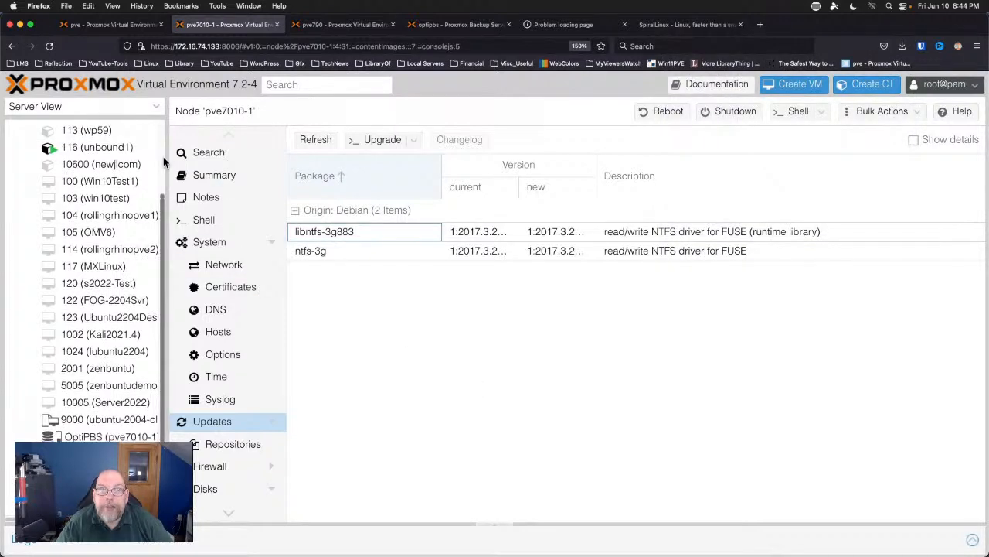
scroll(164, 161, "up", 1)
scroll(164, 161, "up", 4)
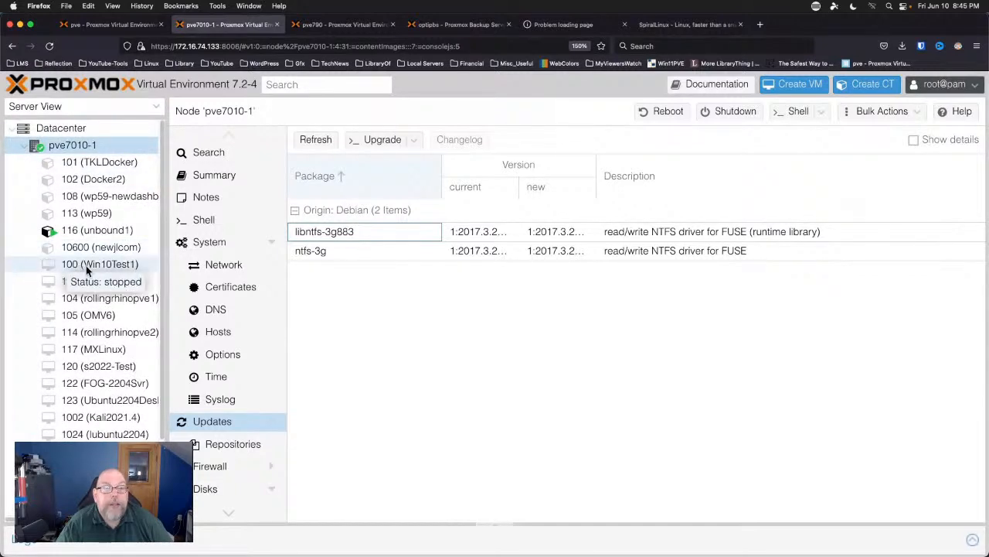
scroll(37, 270, "down", 1)
scroll(36, 270, "down", 2)
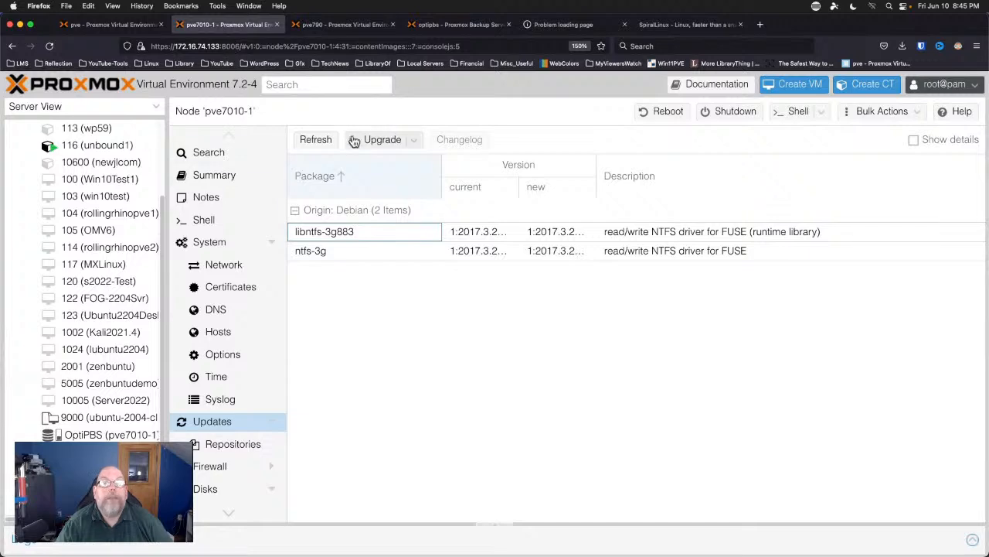
Refresh the node's package database, dismissing the subscription notice and the update log.
left_click(319, 144)
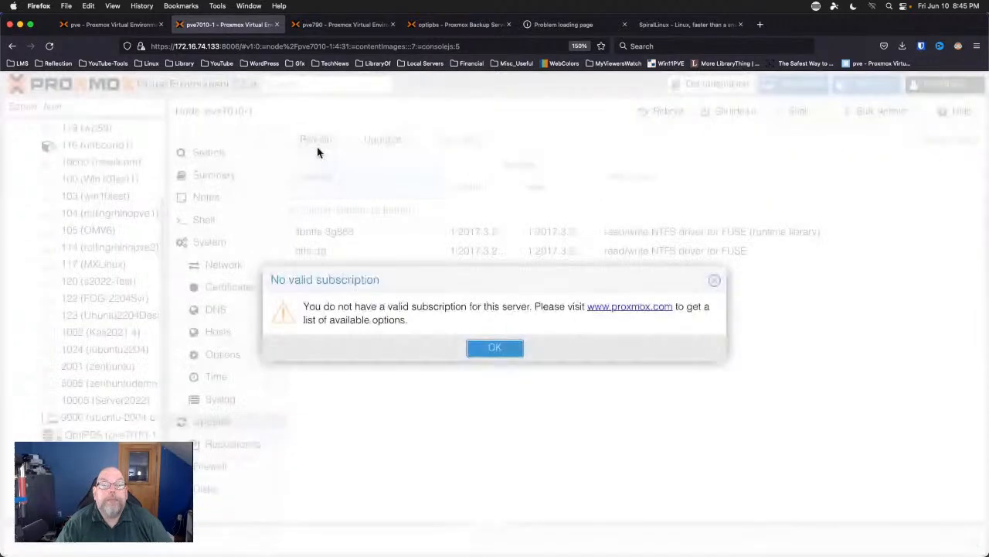
left_click(495, 350)
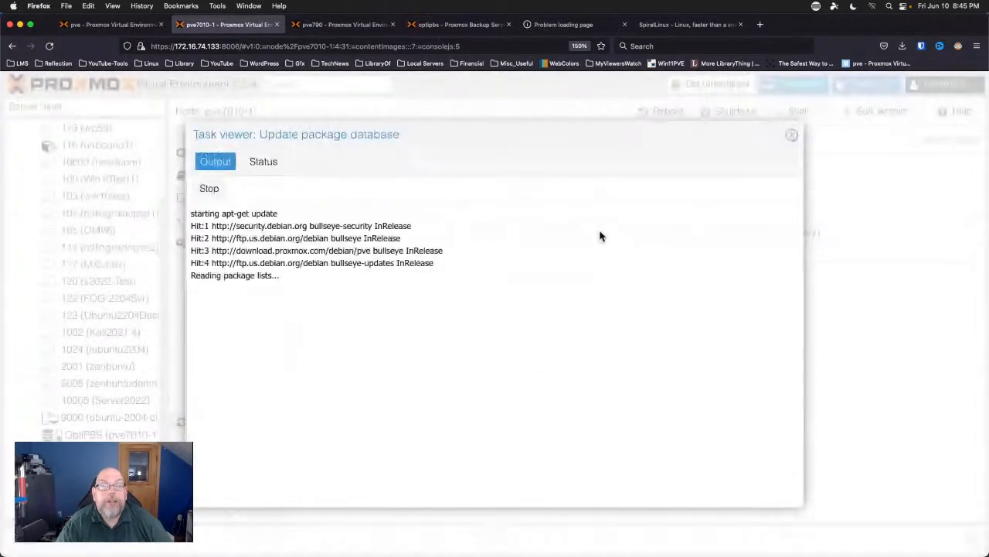
left_click(792, 139)
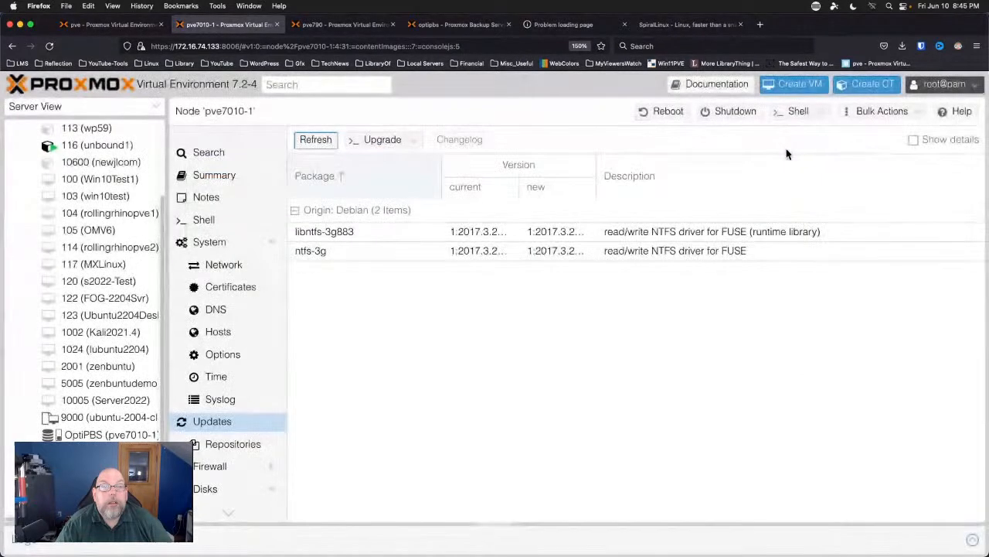
View the System services list of node pve7010-1.
left_click(204, 243)
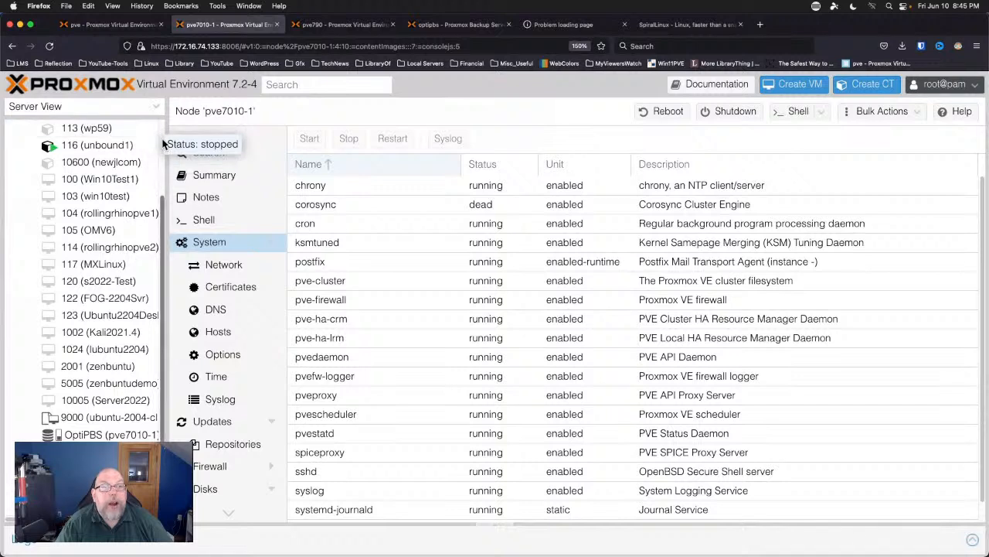
scroll(159, 143, "up", 3)
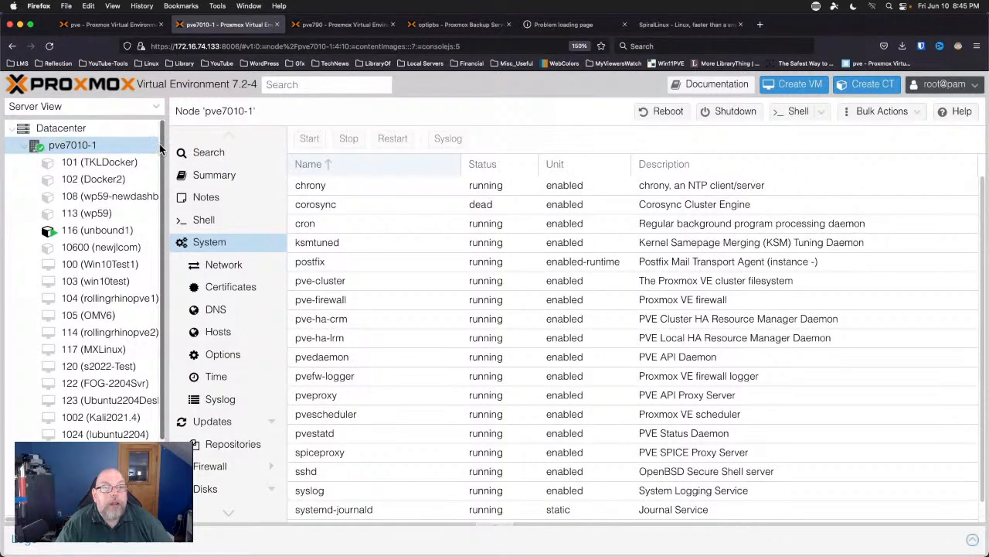
scroll(153, 283, "down", 3)
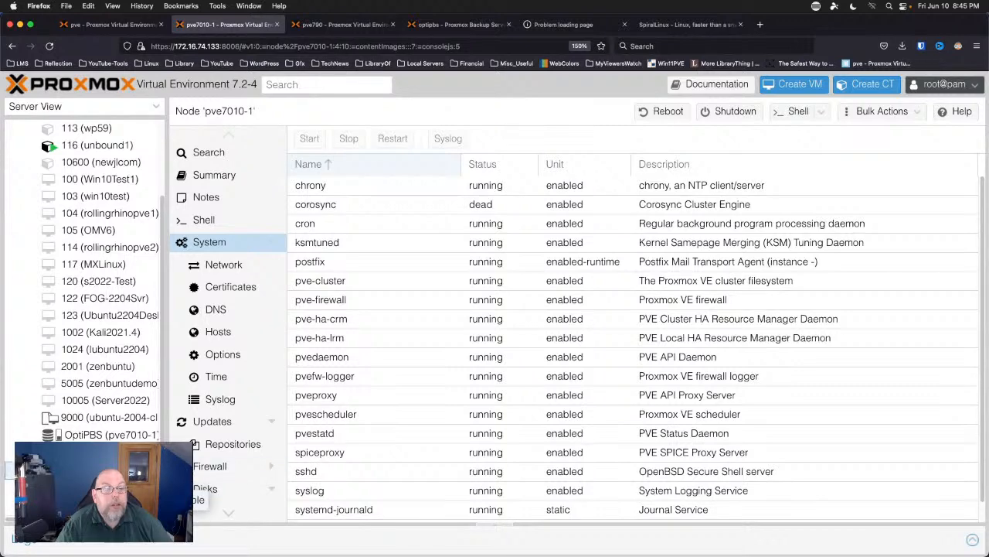
Open the ISO Images list of storage 'local' on pve7010-1 and begin an upload.
left_click(108, 470)
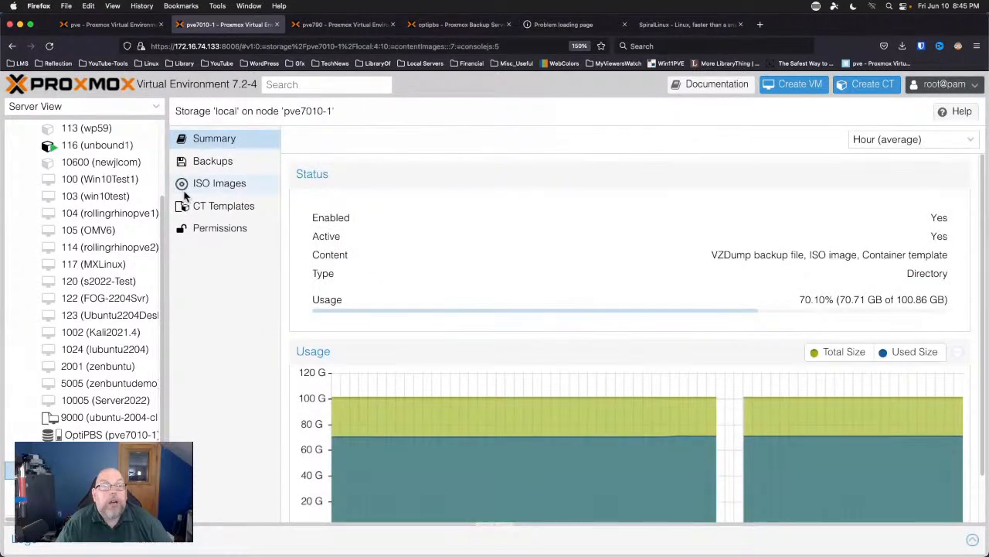
left_click(205, 183)
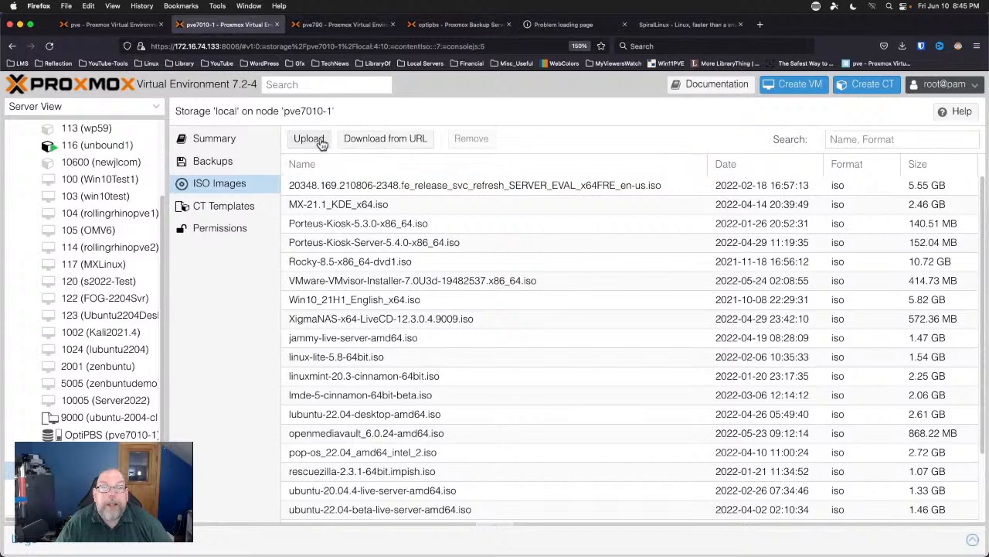
left_click(321, 144)
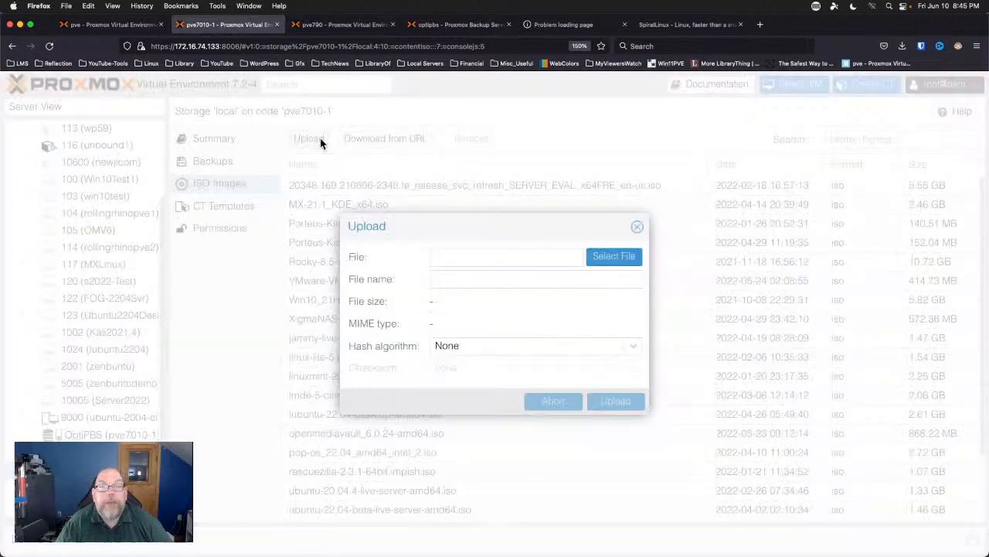
Upload SpiralLinux_LXQt_11.220606_x86-64.iso from Downloads to the local storage.
left_click(602, 257)
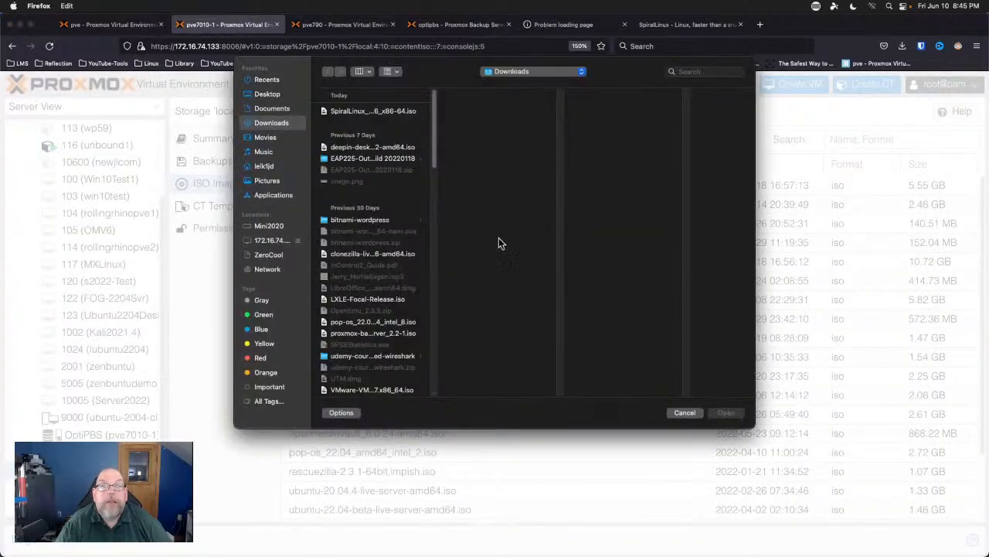
double_click(337, 111)
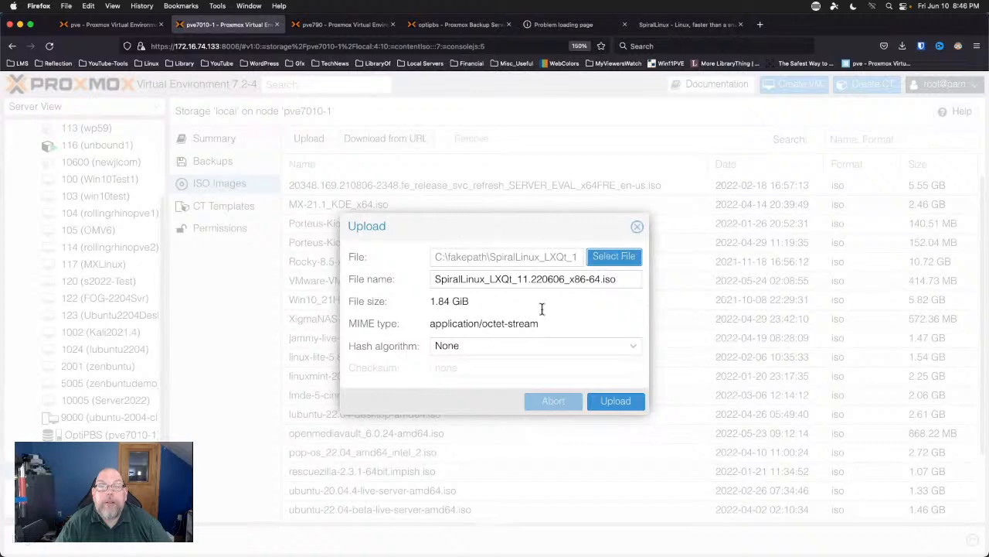
left_click(617, 404)
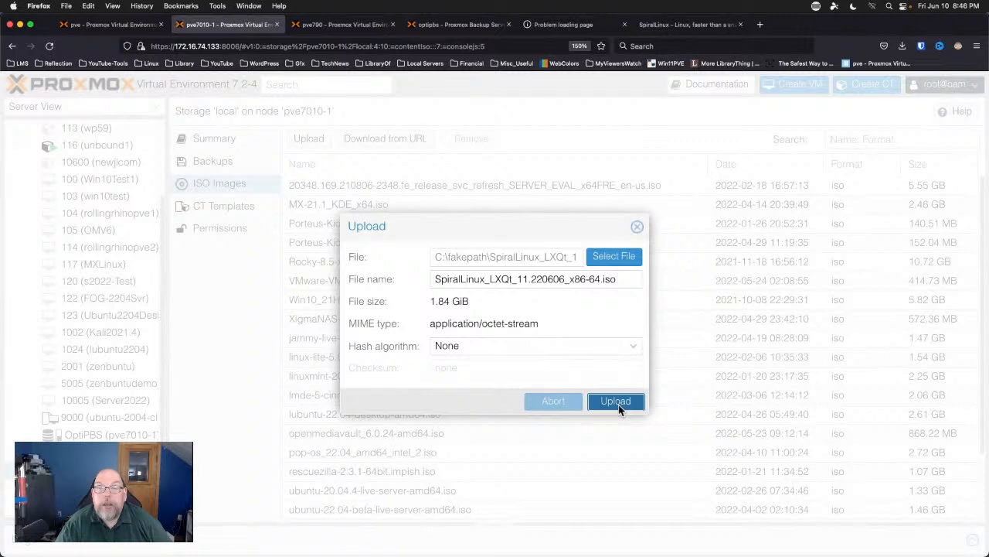
left_click(618, 405)
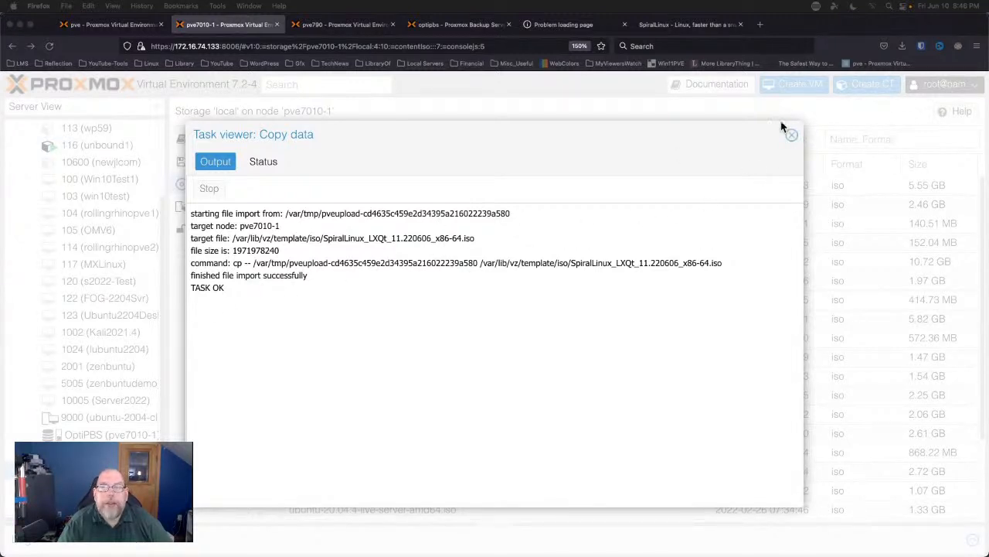
left_click(791, 137)
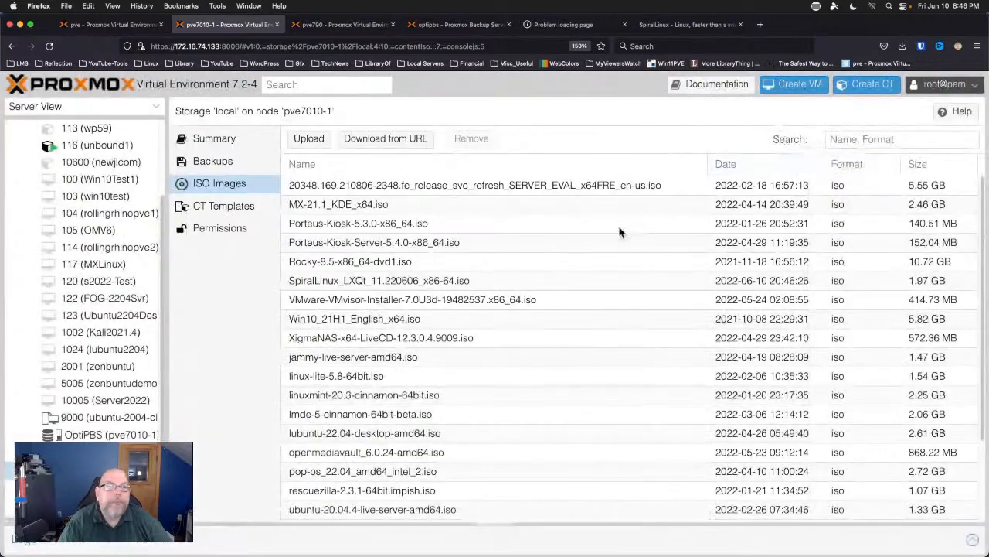
Launch the Create VM wizard from node pve7010-1's context menu.
scroll(108, 255, "up", 3)
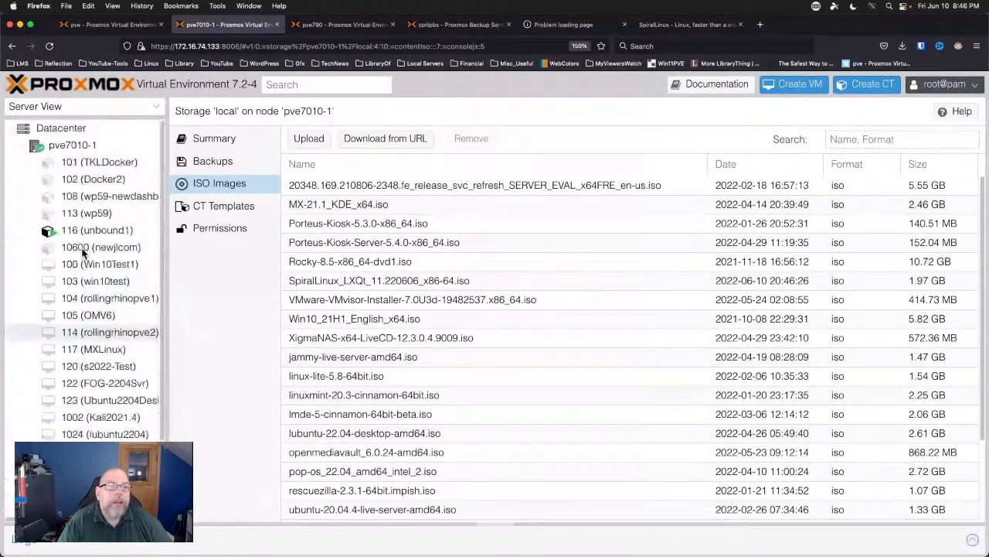
right_click(69, 146)
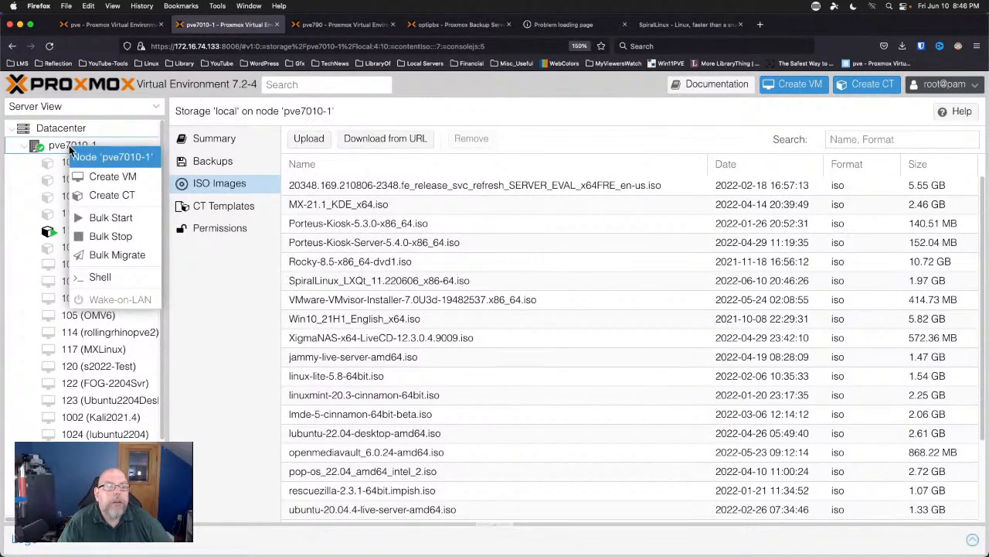
left_click(126, 177)
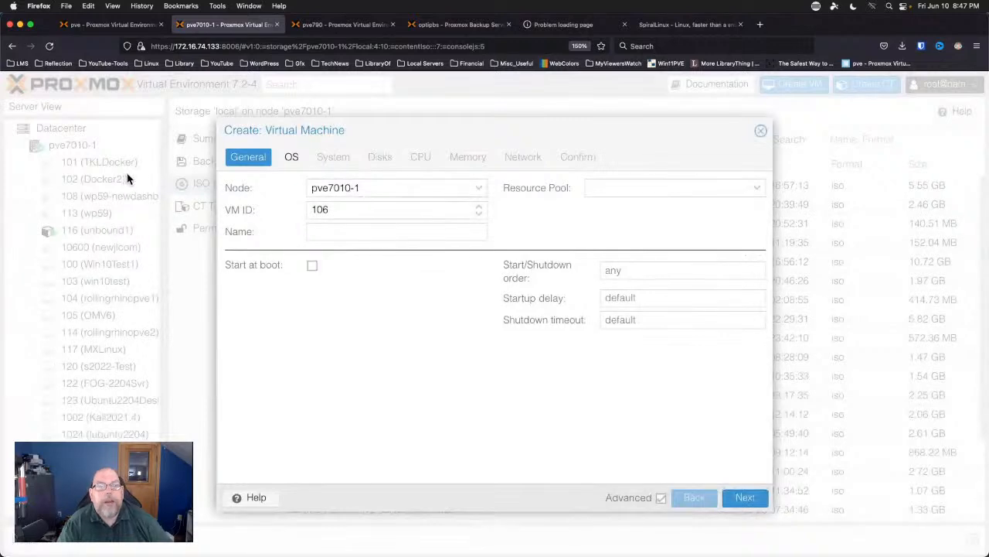
Name the VM 'SpiralLinux' and use SpiralLinux_LXQt_11.220606_x86-64.iso from local as its install ISO.
left_click(350, 231)
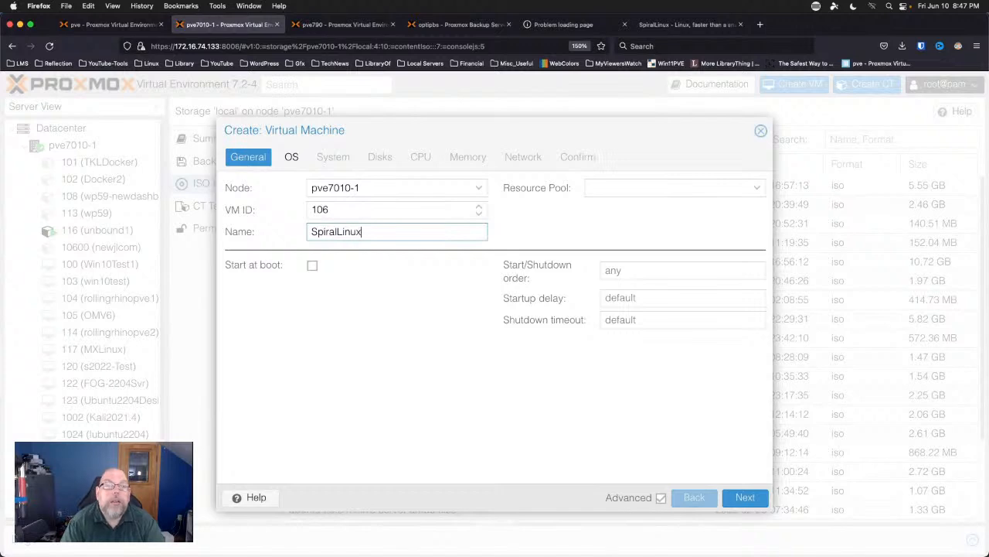
left_click(293, 158)
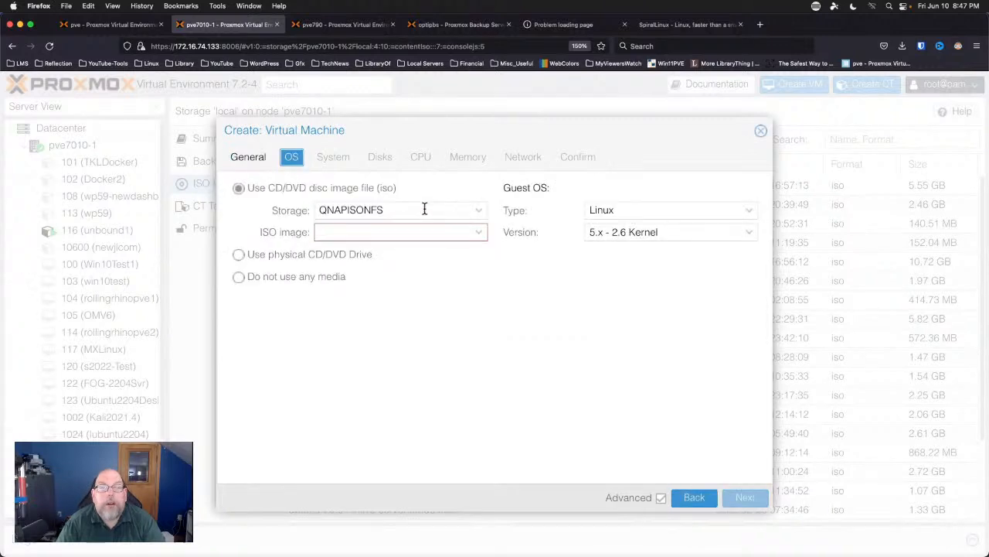
left_click(477, 211)
left_click(422, 272)
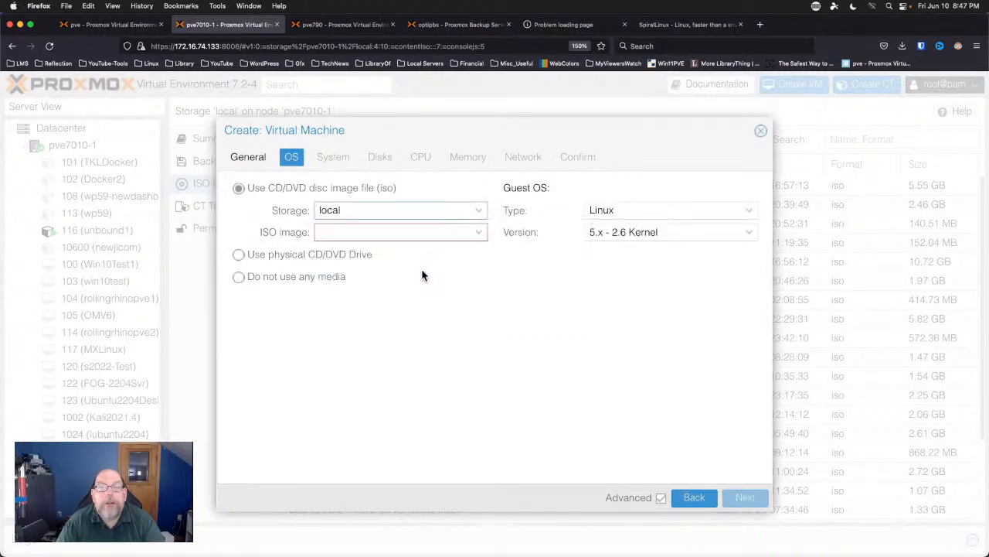
left_click(479, 242)
scroll(456, 371, "down", 5)
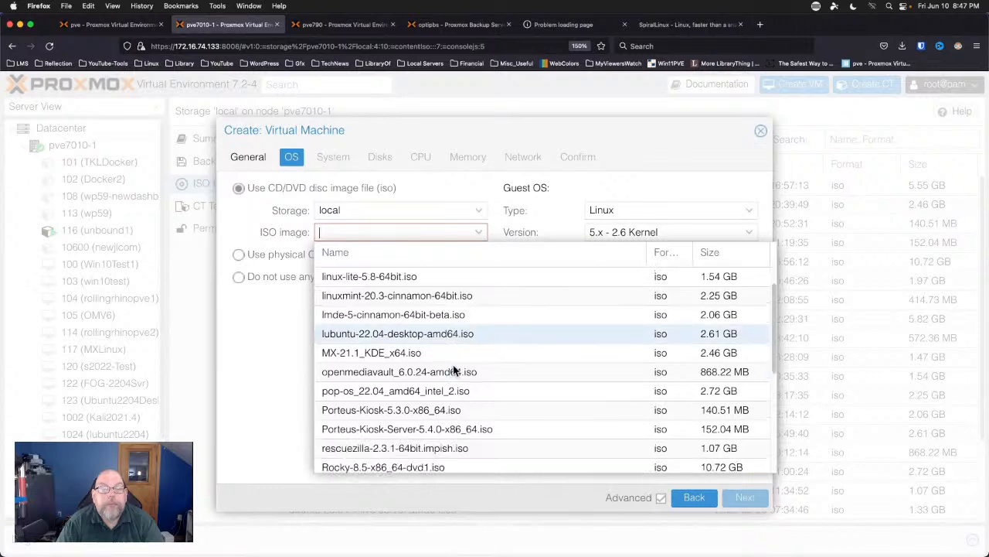
left_click(349, 293)
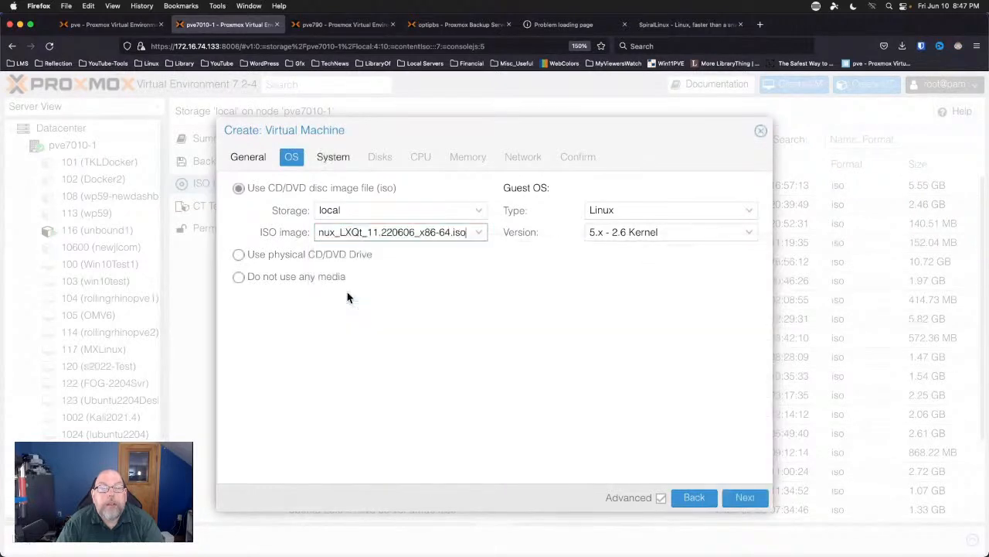
left_click(326, 158)
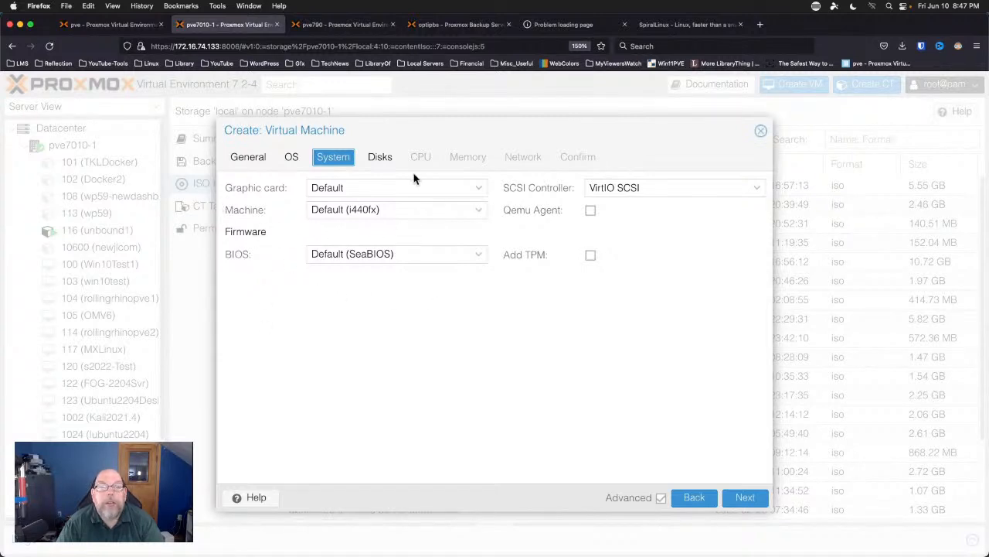
Give the VM a 60 GB disk, 2 CPU cores and 8192 MiB memory.
left_click(382, 159)
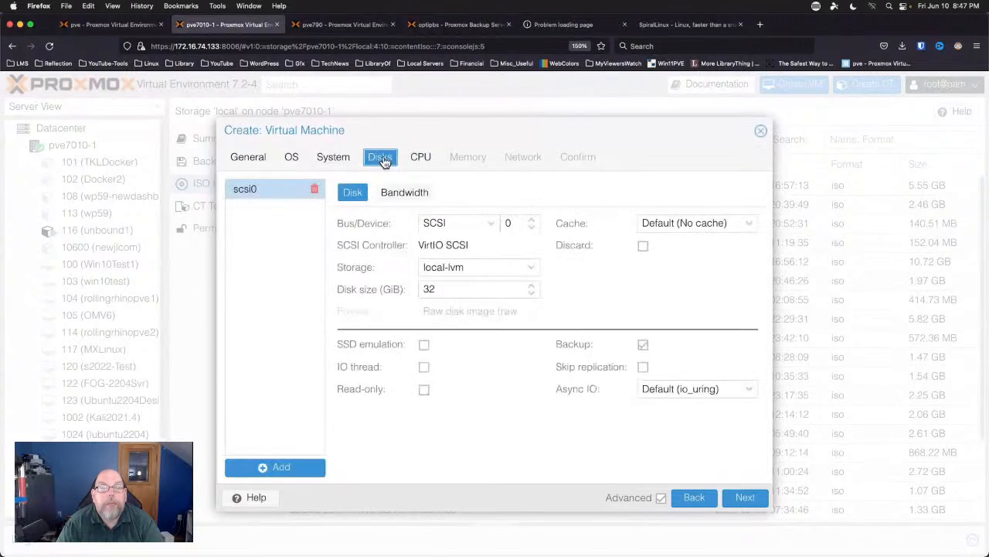
double_click(478, 290)
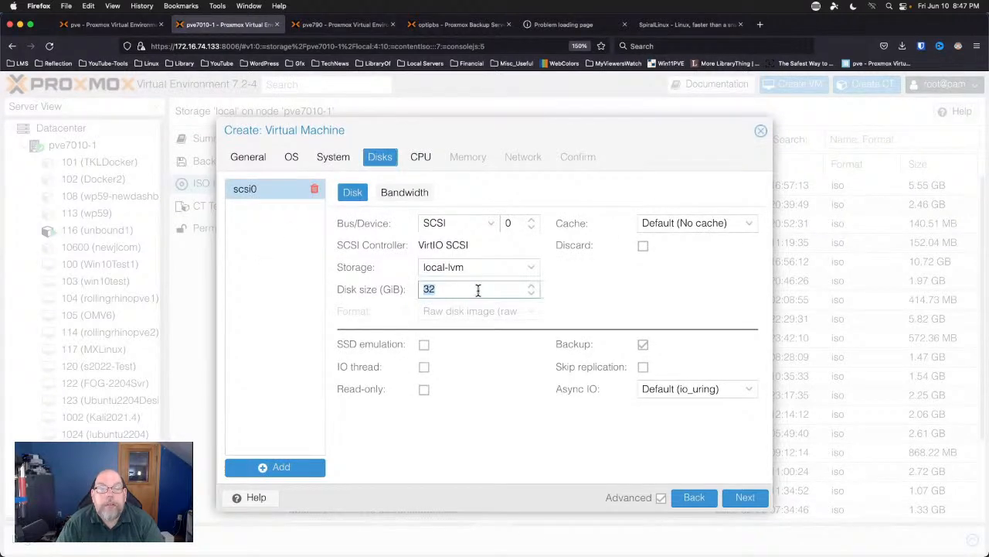
type("60")
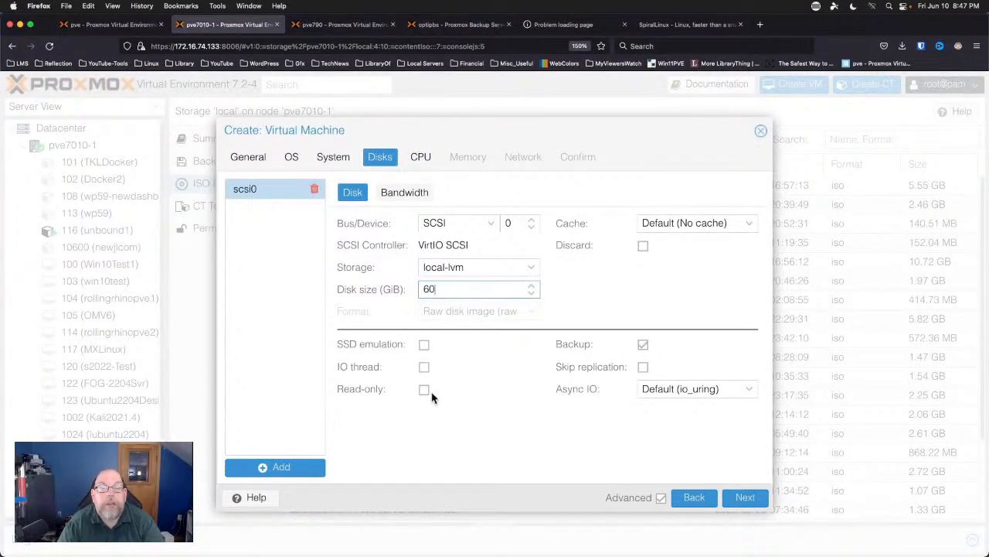
left_click(420, 157)
left_click(479, 207)
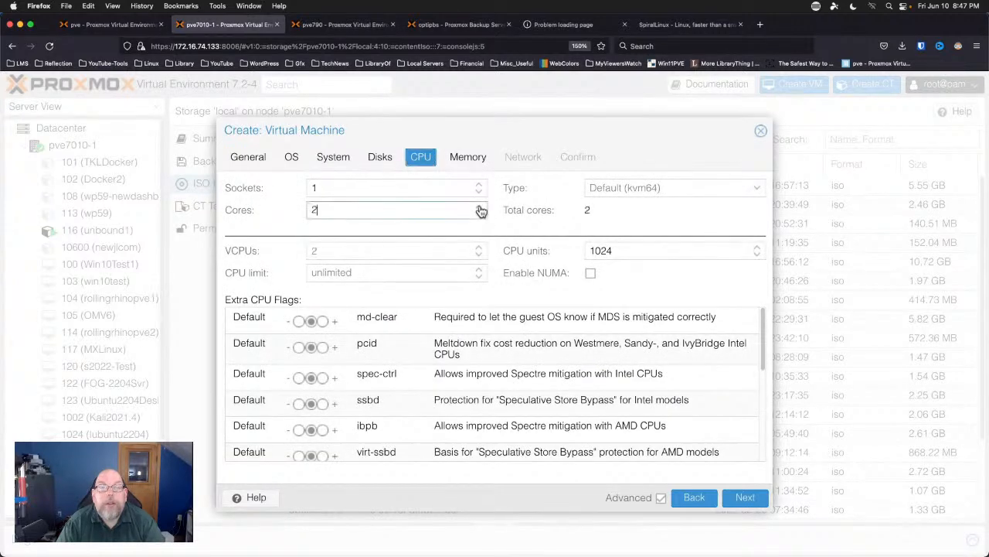
left_click(466, 157)
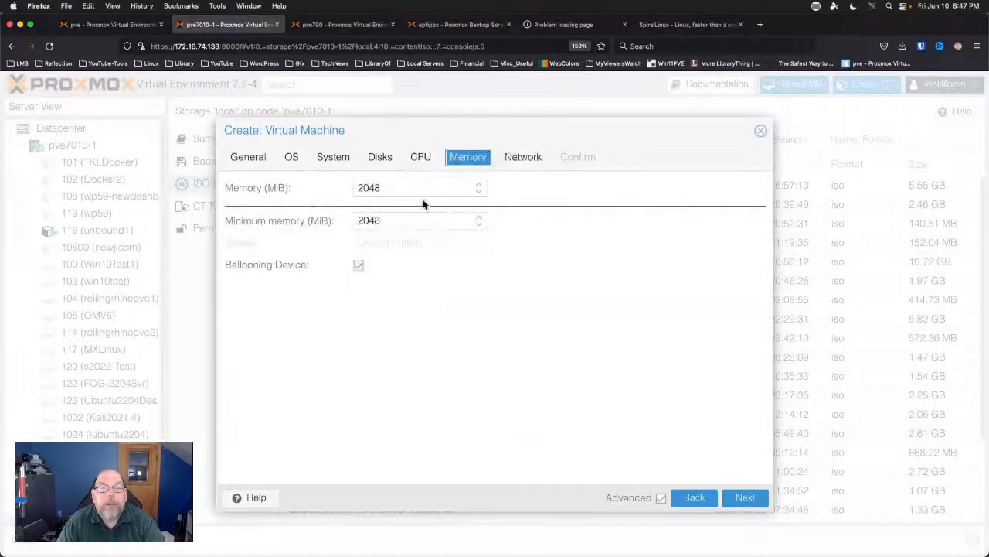
double_click(438, 190)
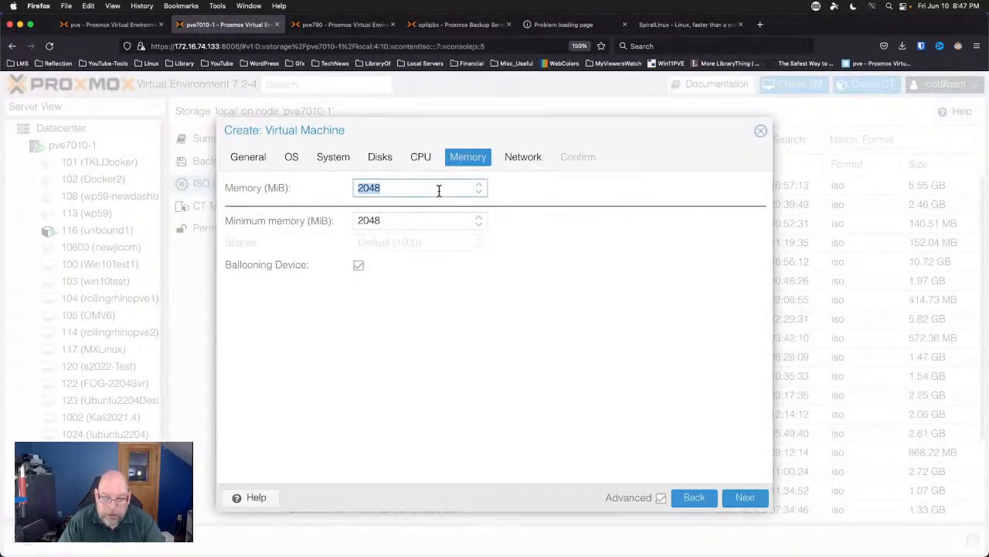
type("8192")
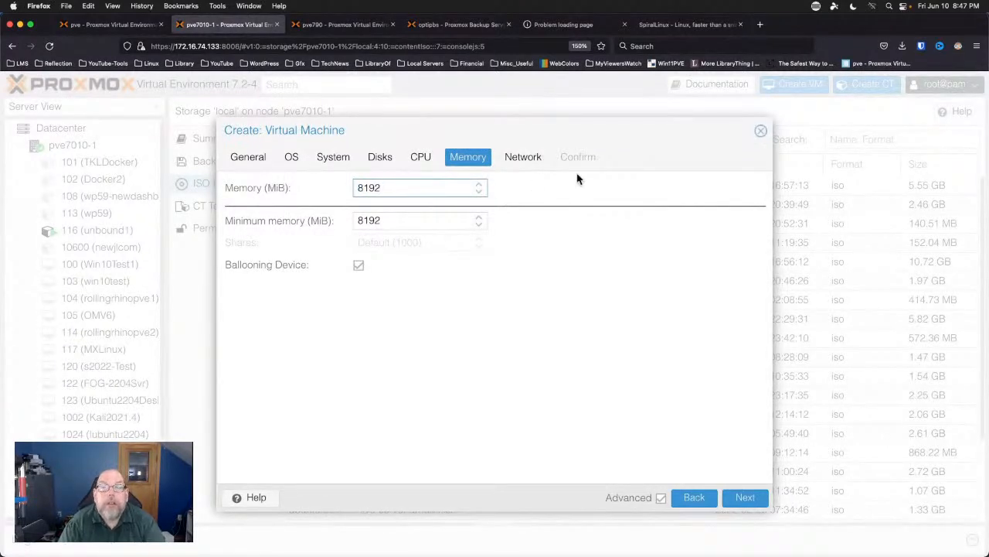
Review the settings, enable 'Start after created' and finish creating VM 106.
left_click(524, 159)
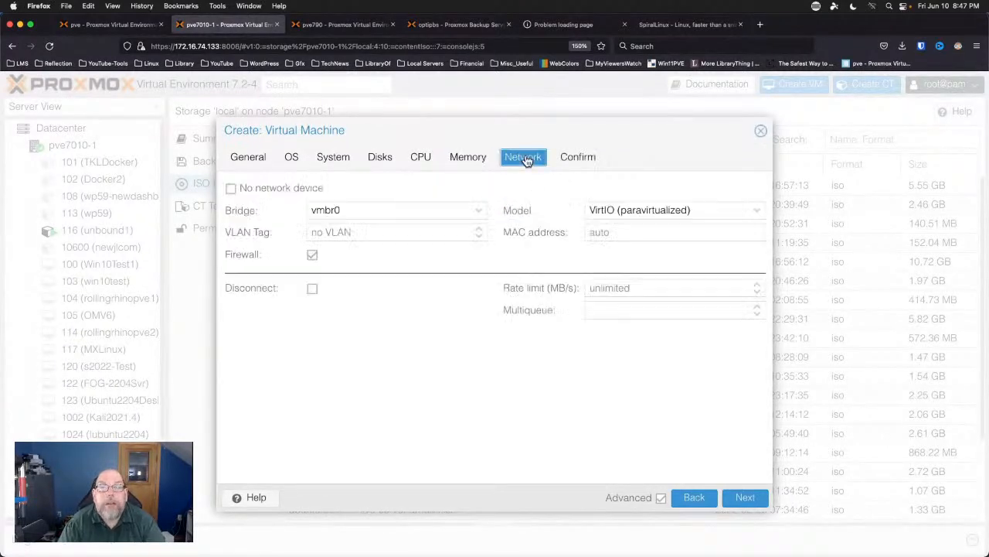
left_click(581, 160)
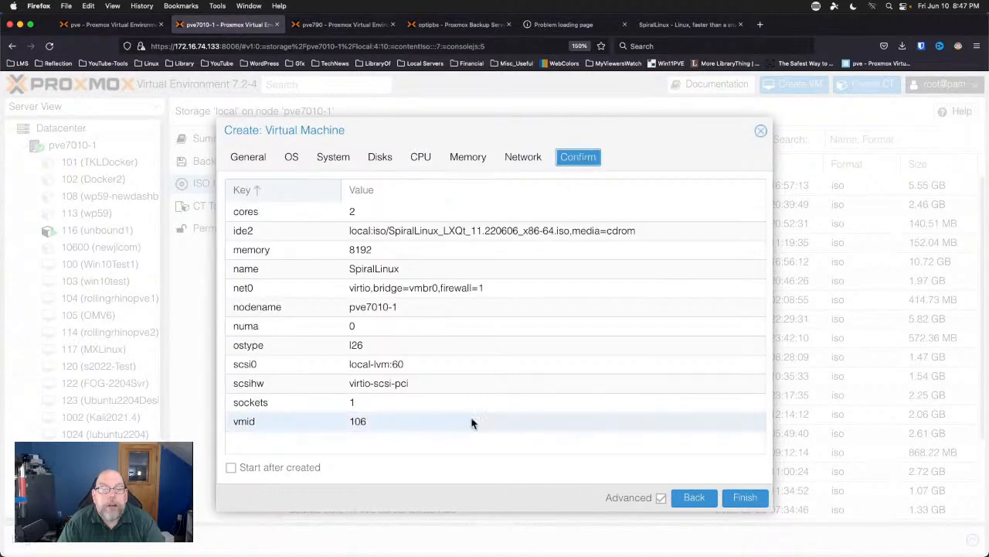
left_click(231, 468)
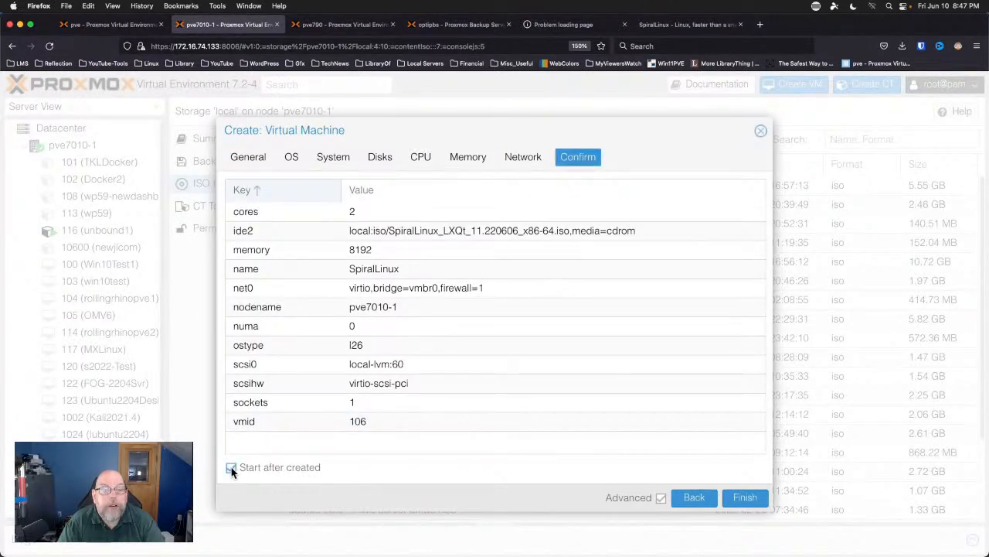
left_click(744, 498)
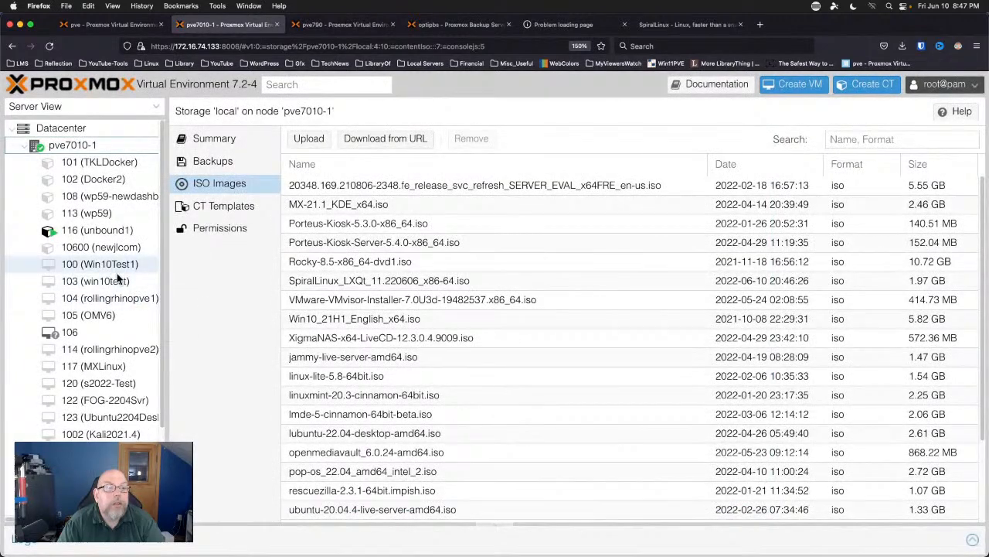
In VM 106's console, inspect the Utilities boot submenu, then boot the Live (amd64) entry.
left_click(107, 333)
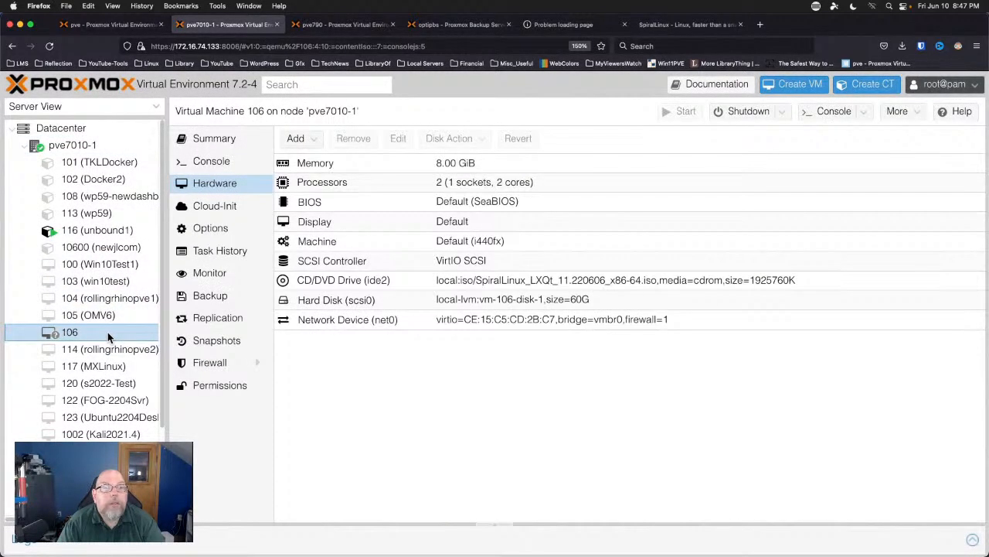
left_click(203, 168)
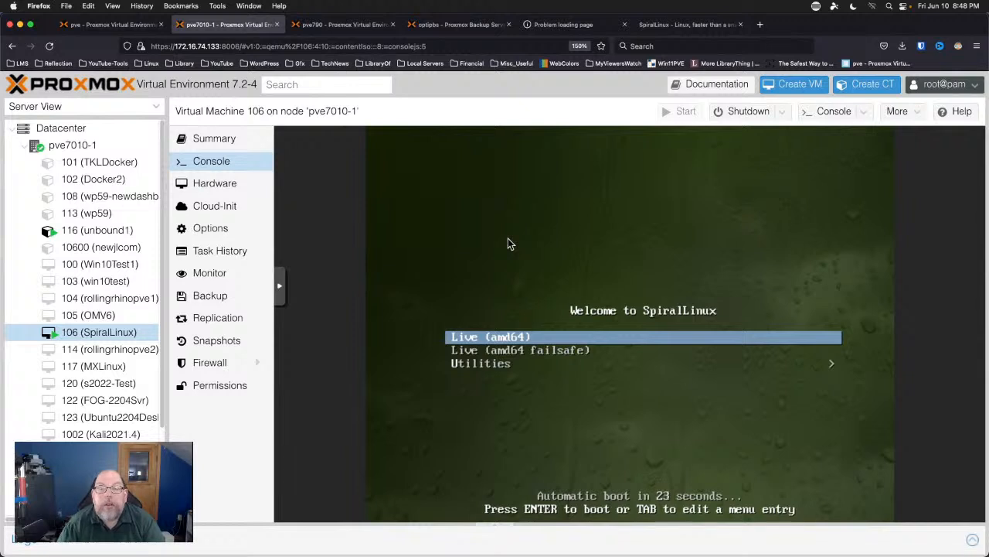
key("Down")
key("Up")
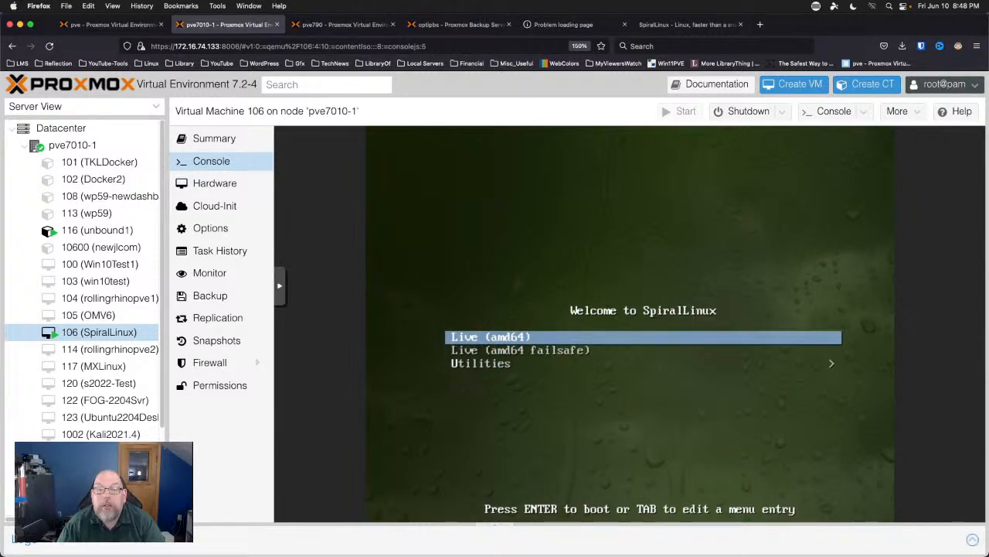
key("Down")
key("Down")
key("Return")
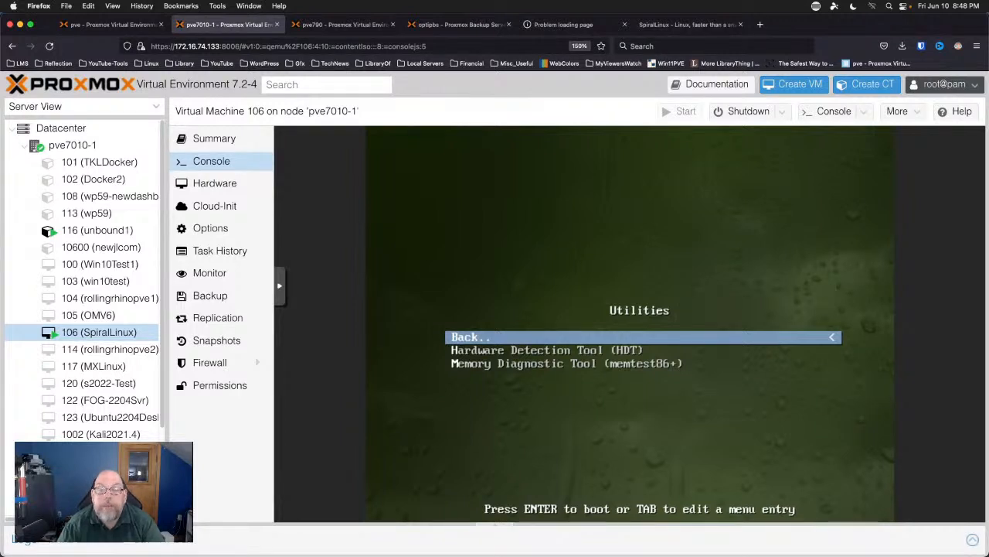
key("Return")
key("Up")
key("Up")
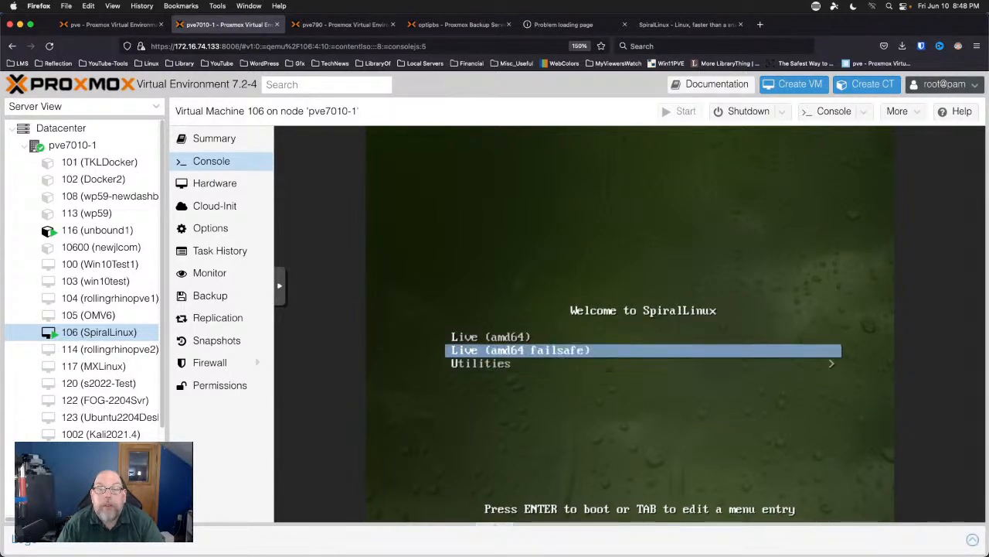
key("Return")
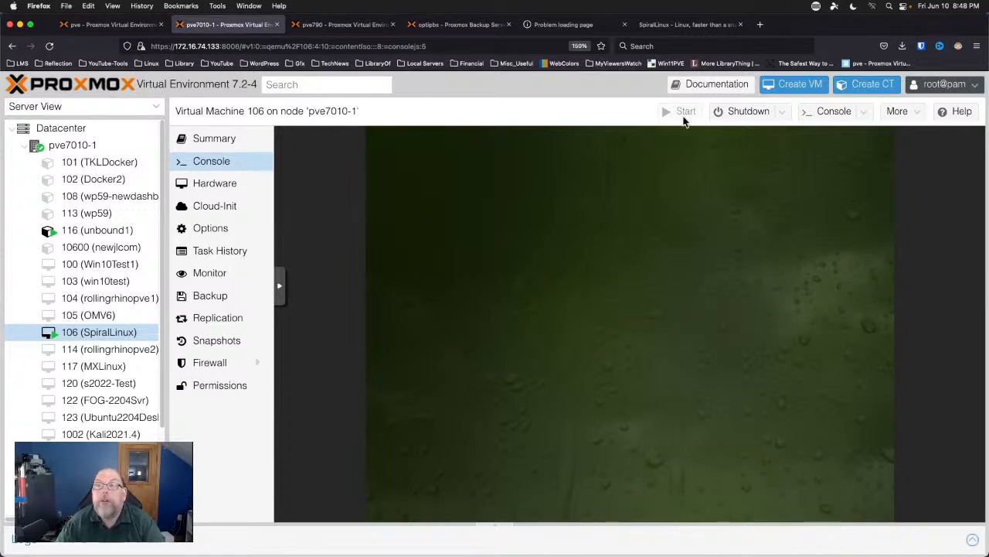
Open VM 106 in a noVNC console window, resized and placed beside the Proxmox page.
left_click(870, 116)
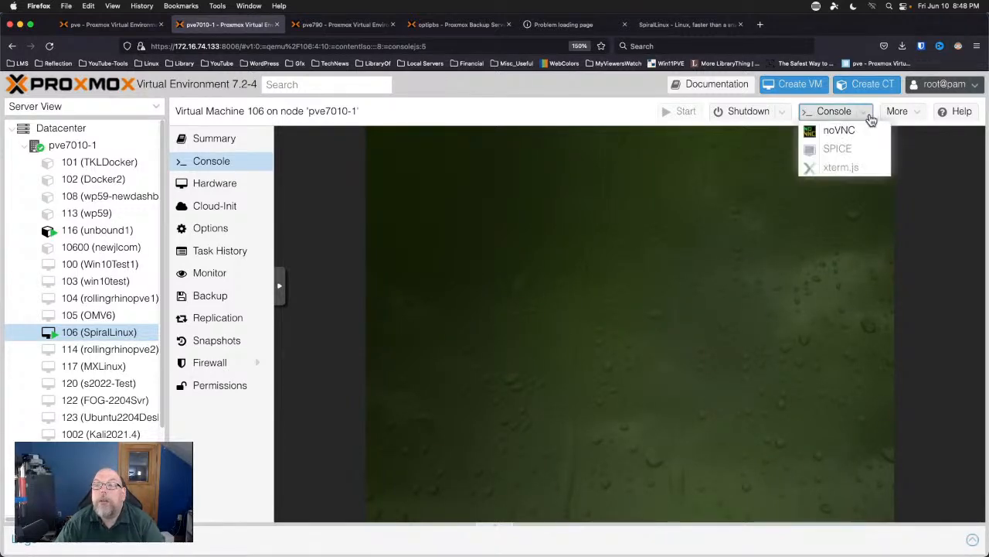
left_click(858, 131)
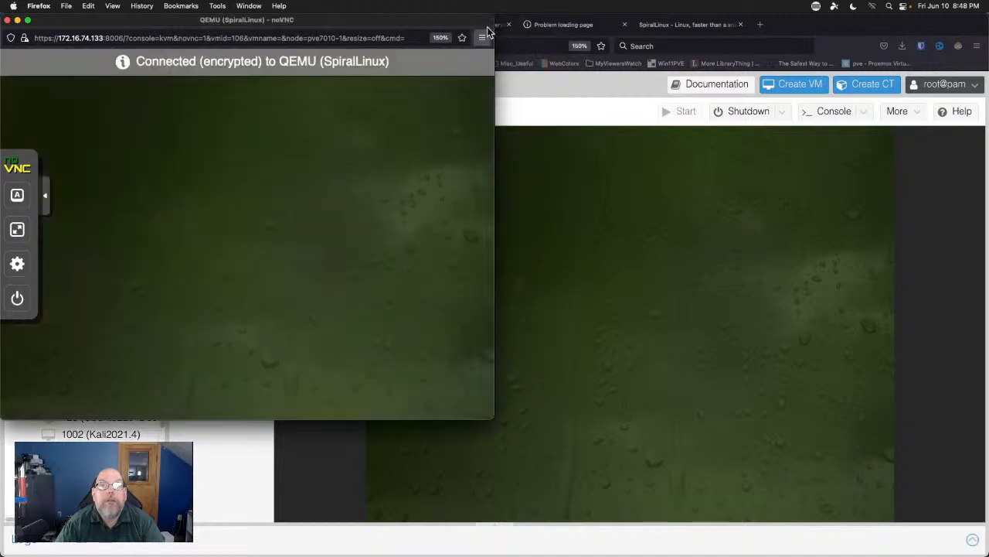
double_click(443, 23)
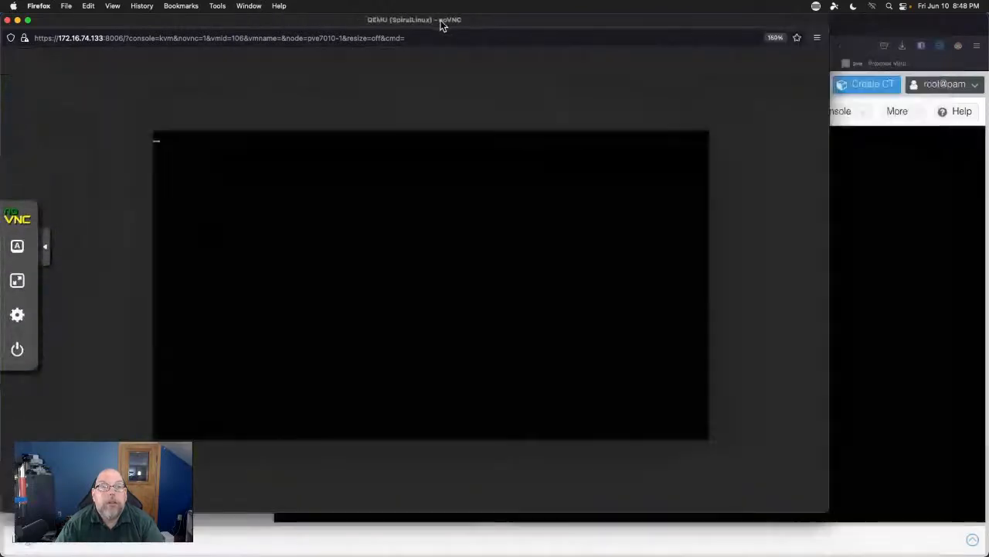
double_click(219, 24)
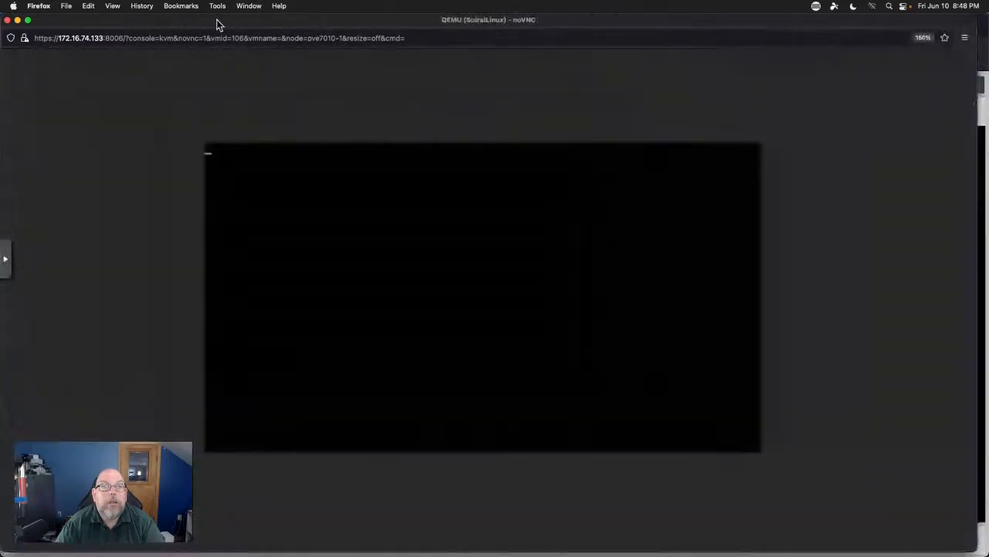
double_click(216, 24)
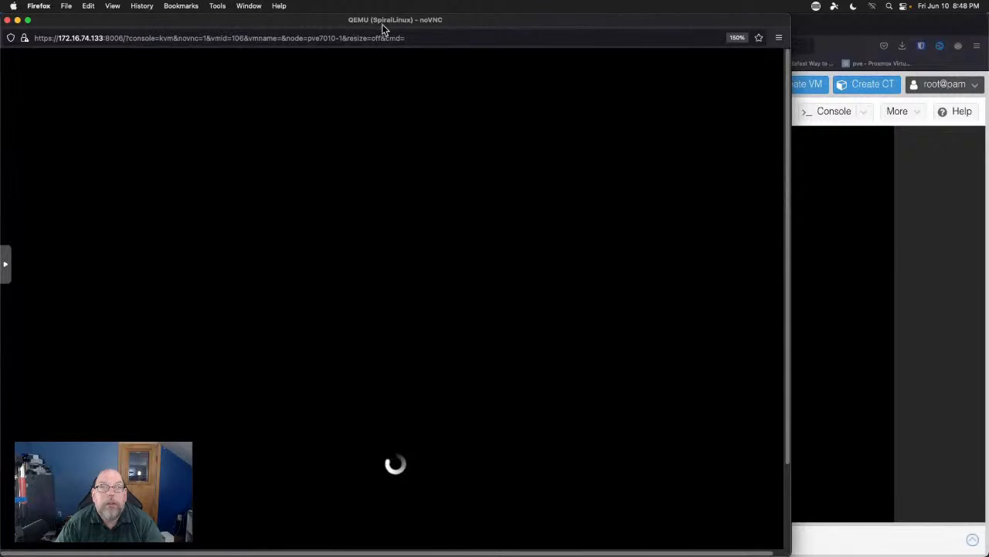
left_click_drag(366, 18, 477, 23)
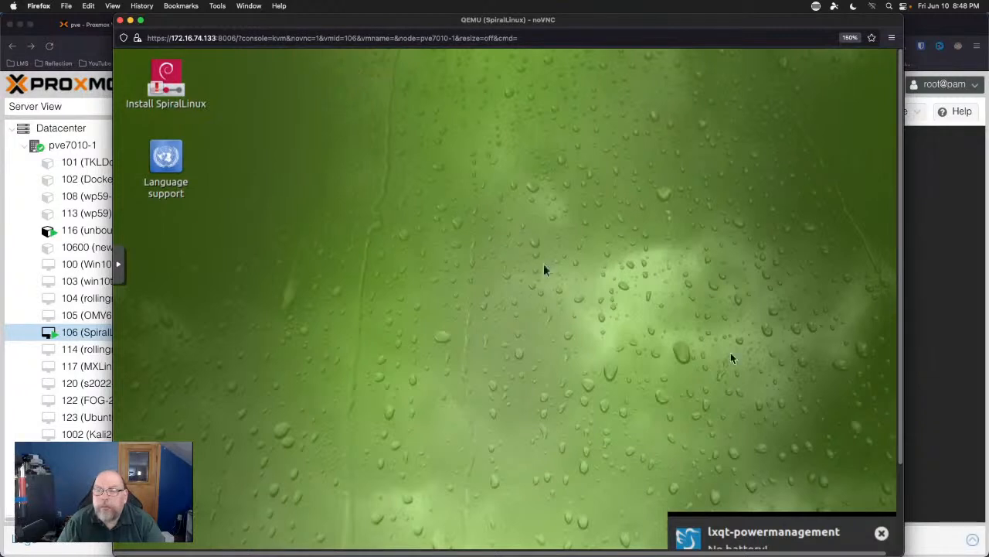
Bring the SpiralLinux live desktop's taskbar into view in the noVNC window.
left_click(902, 499)
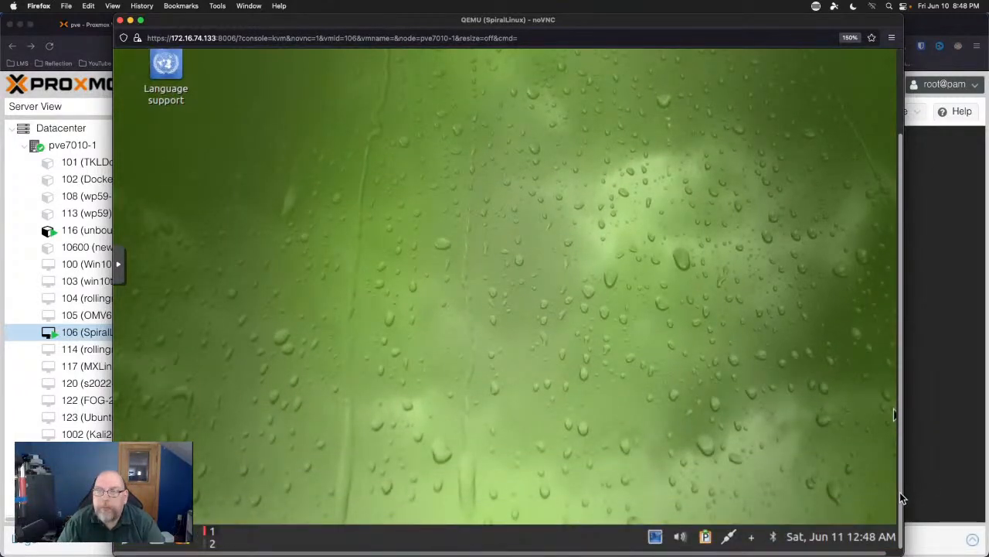
left_click_drag(901, 493, 924, 357)
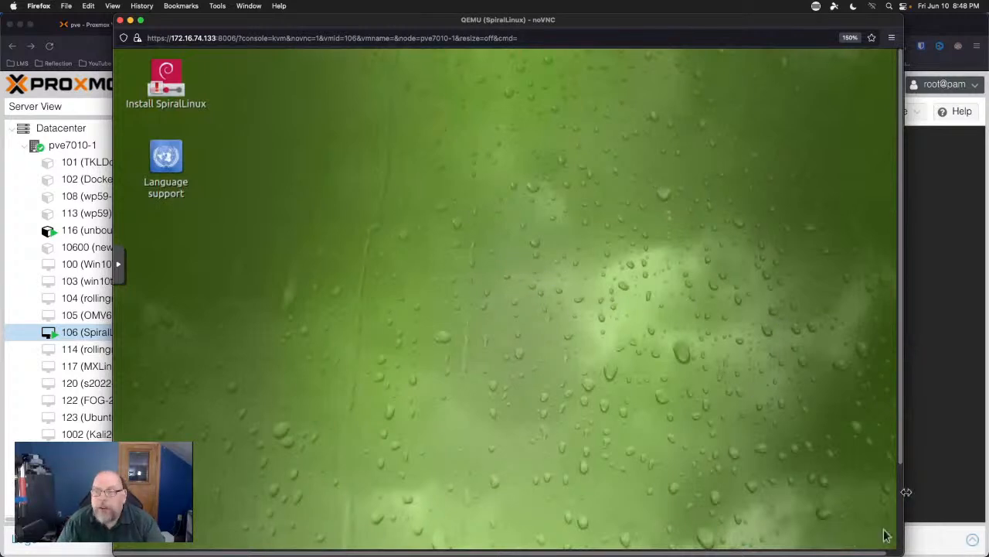
scroll(902, 494, "down", 2)
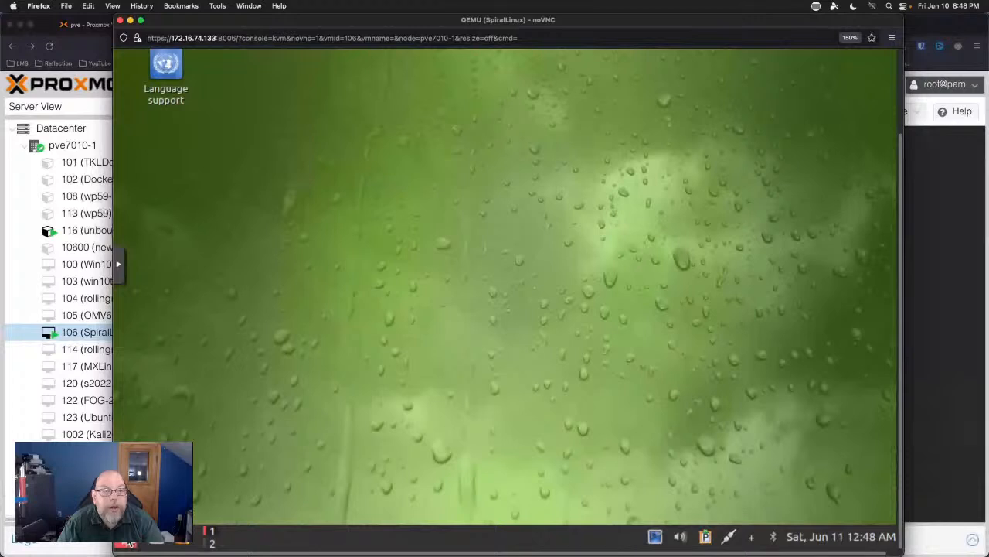
left_click(129, 543)
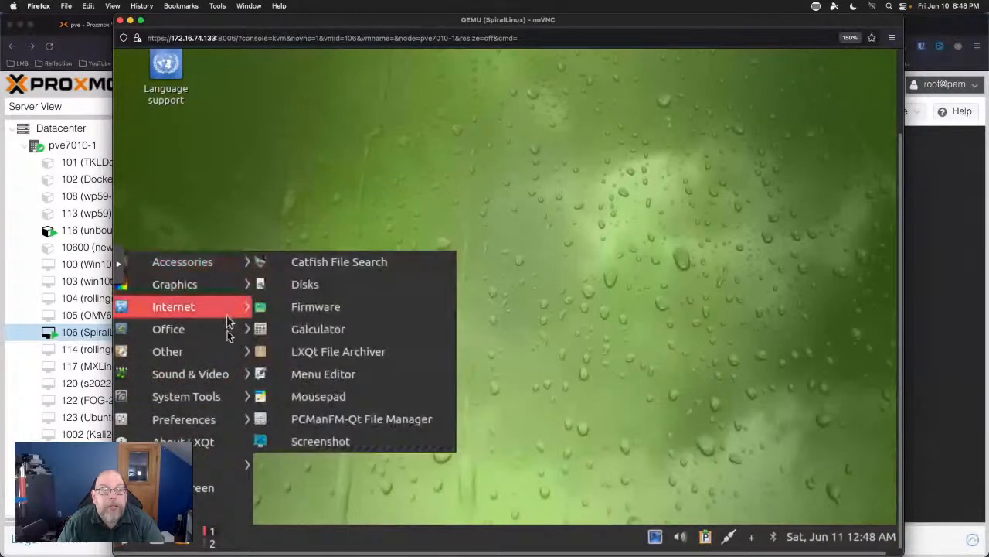
mouse_move(224, 352)
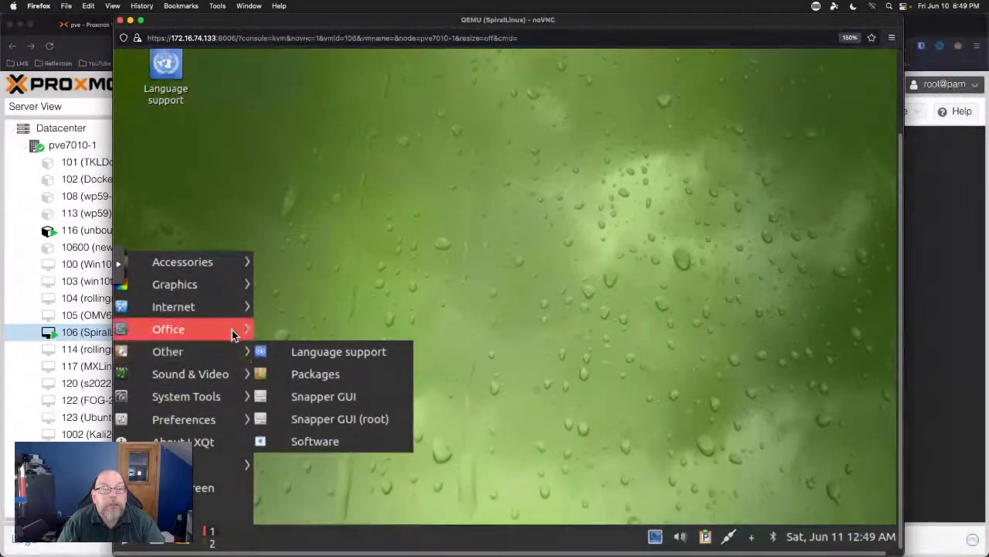
left_click(308, 182)
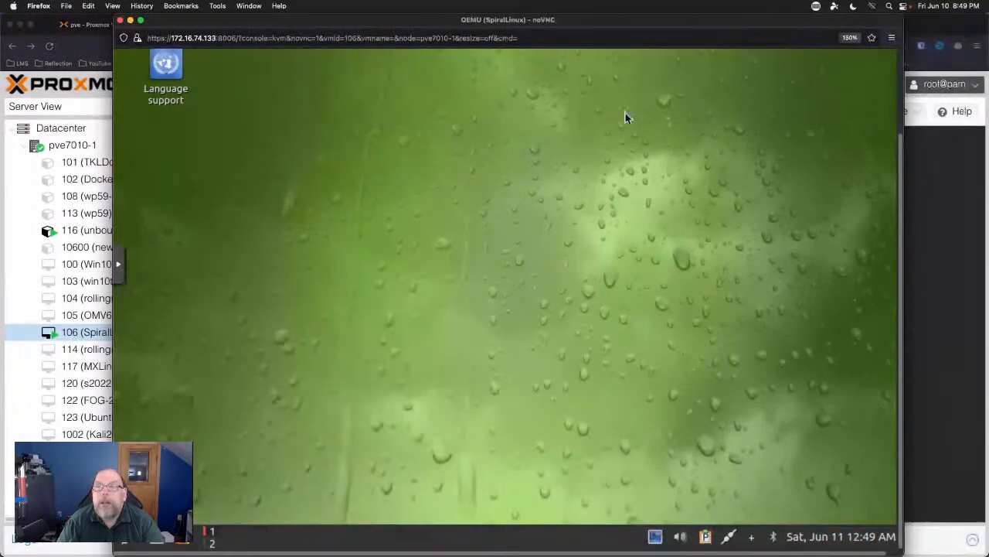
left_click(899, 69)
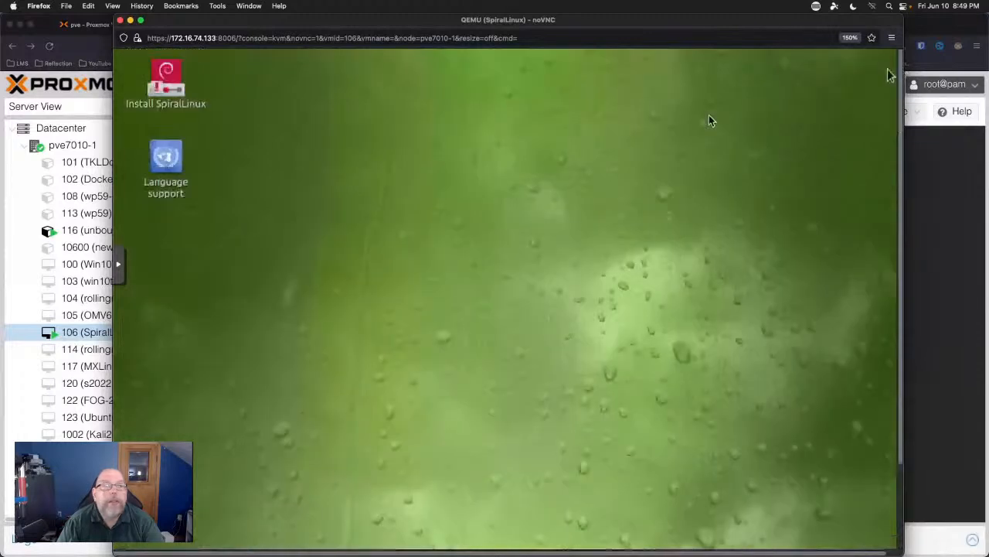
left_click(174, 87)
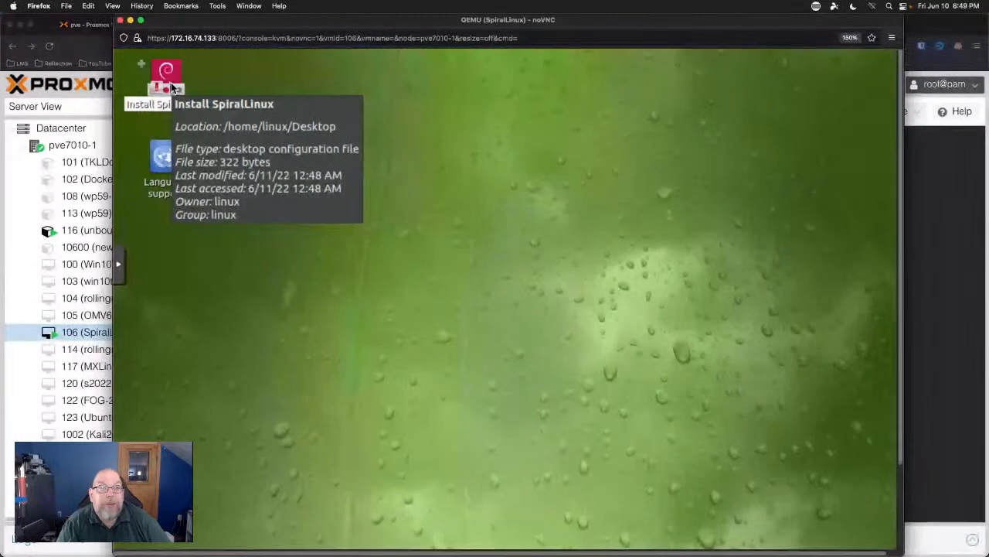
Launch the SpiralLinux Calamares installer and move its window higher on the desktop.
double_click(173, 87)
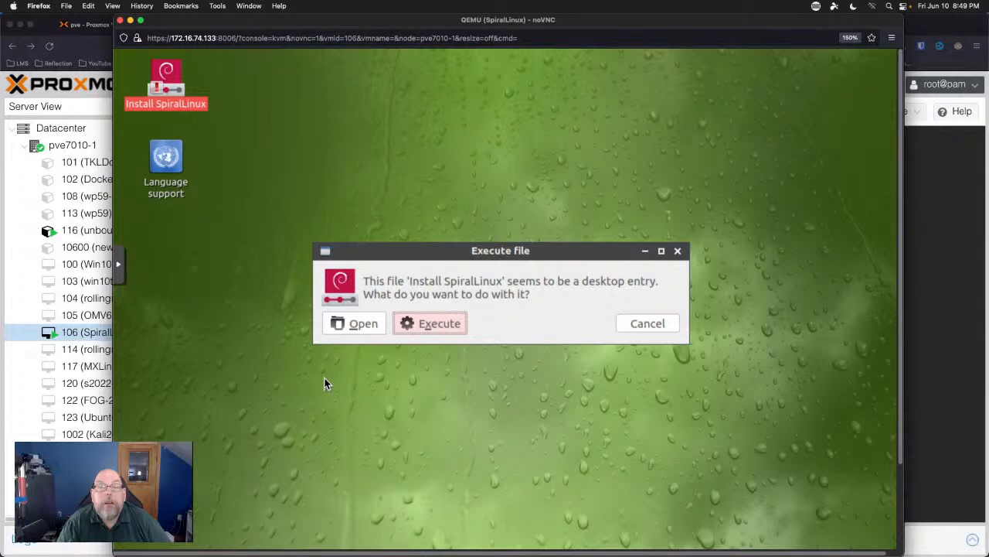
left_click(429, 323)
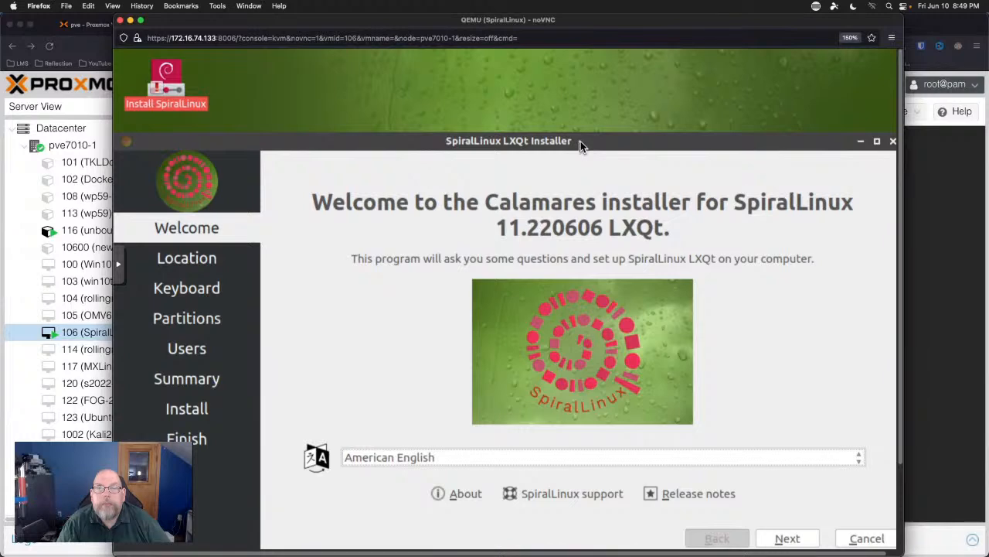
left_click_drag(581, 141, 580, 70)
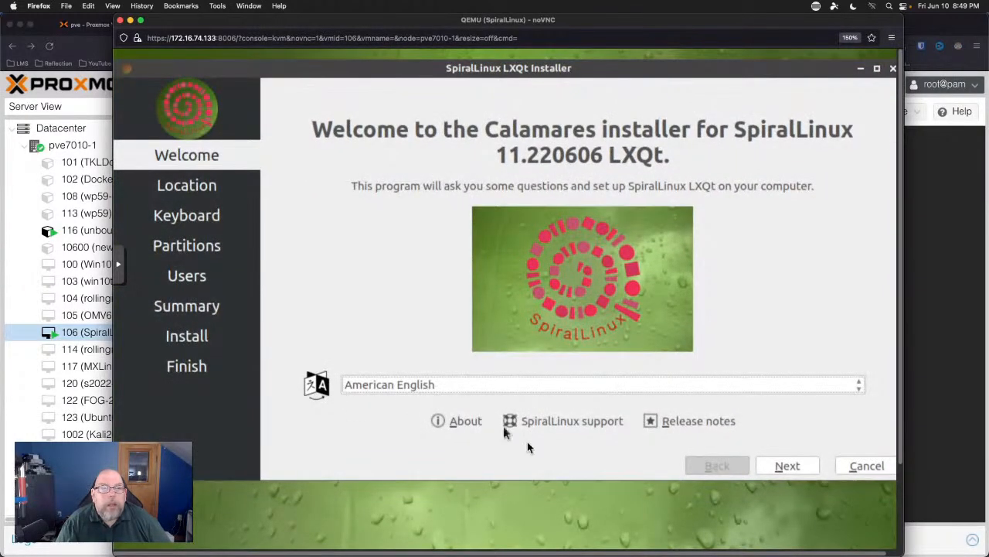
Accept the New York time zone and English (US) keyboard, then erase the whole 60 GiB disk.
left_click(788, 466)
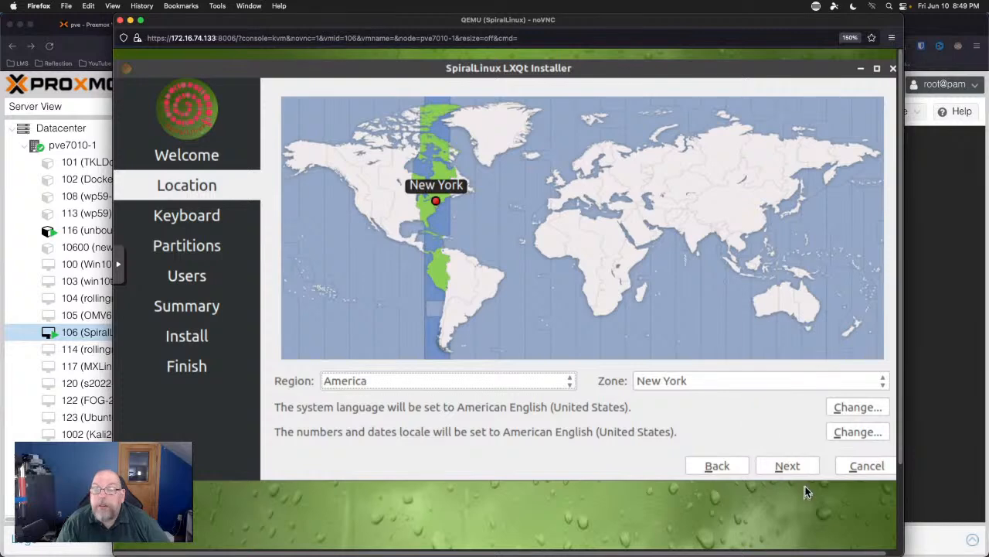
left_click(789, 465)
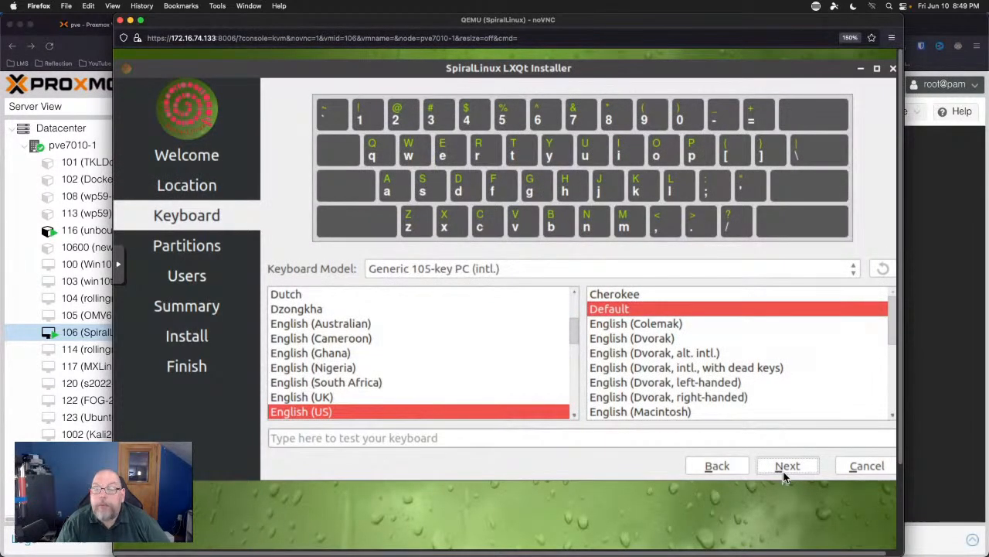
left_click(787, 468)
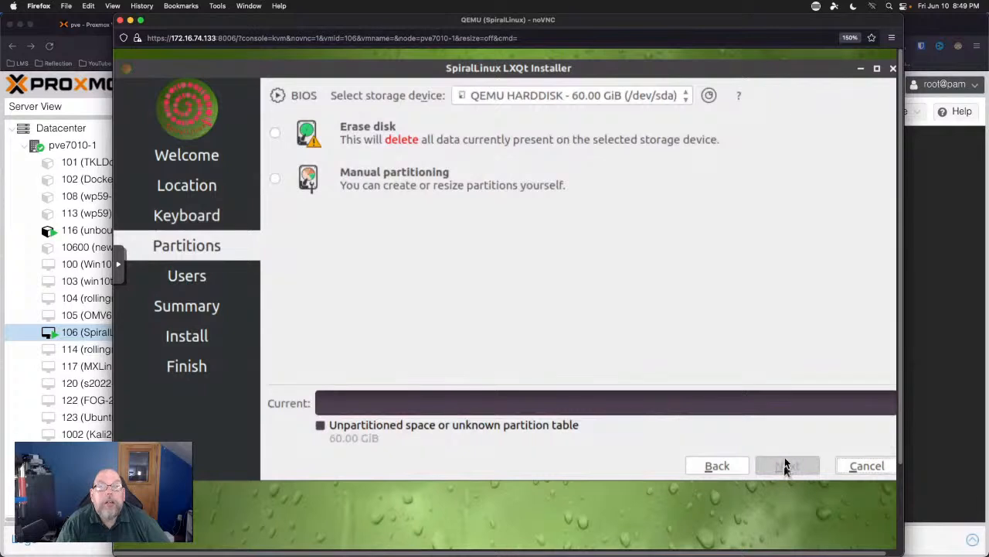
left_click(276, 135)
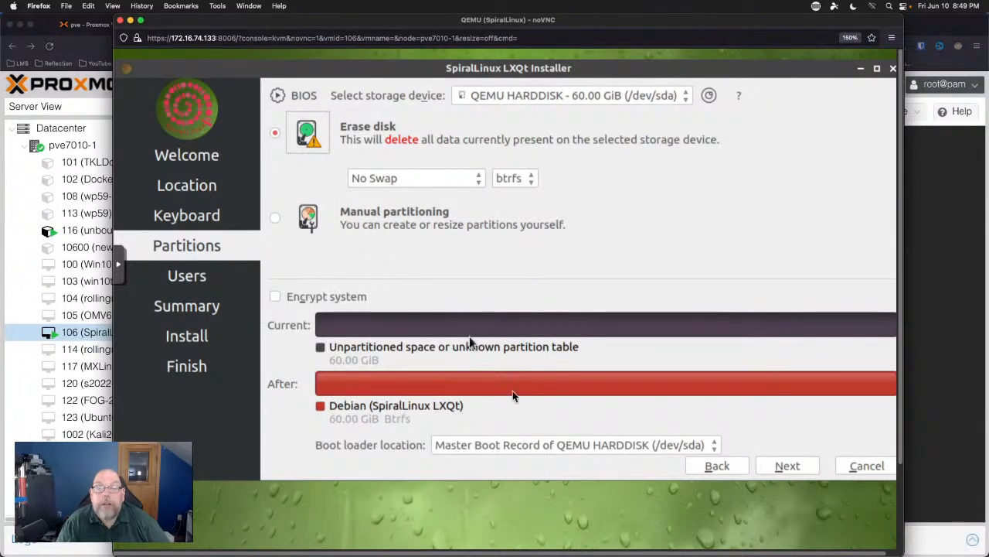
left_click(788, 466)
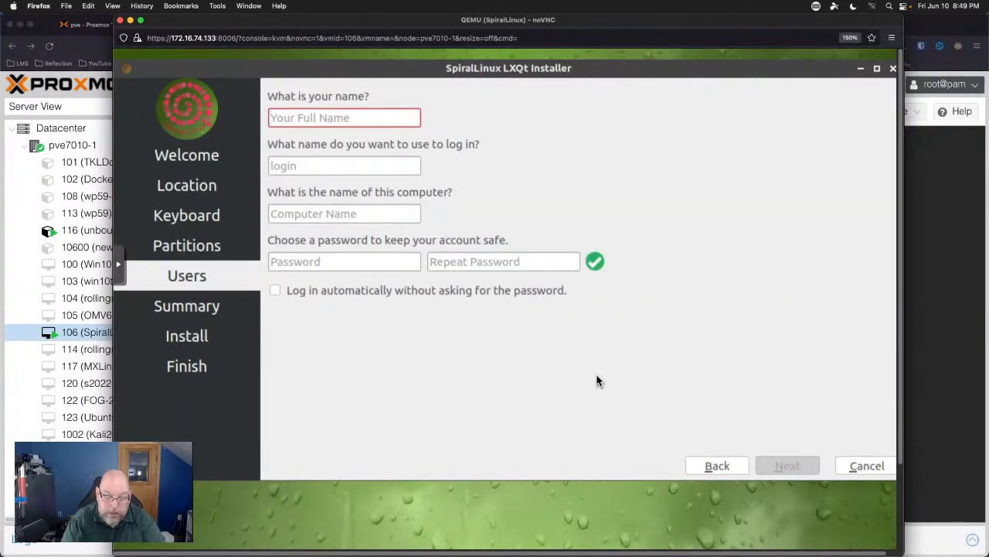
Enter the user's full name, a login name, computer name spirallinux, and a matching password twice.
type("Jeremy")
key("Tab")
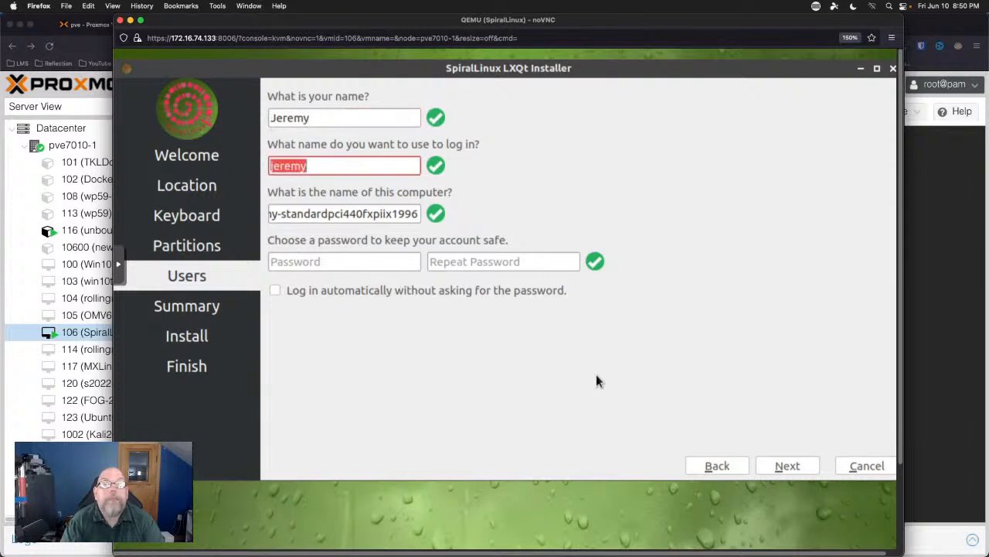
type("leik1jd")
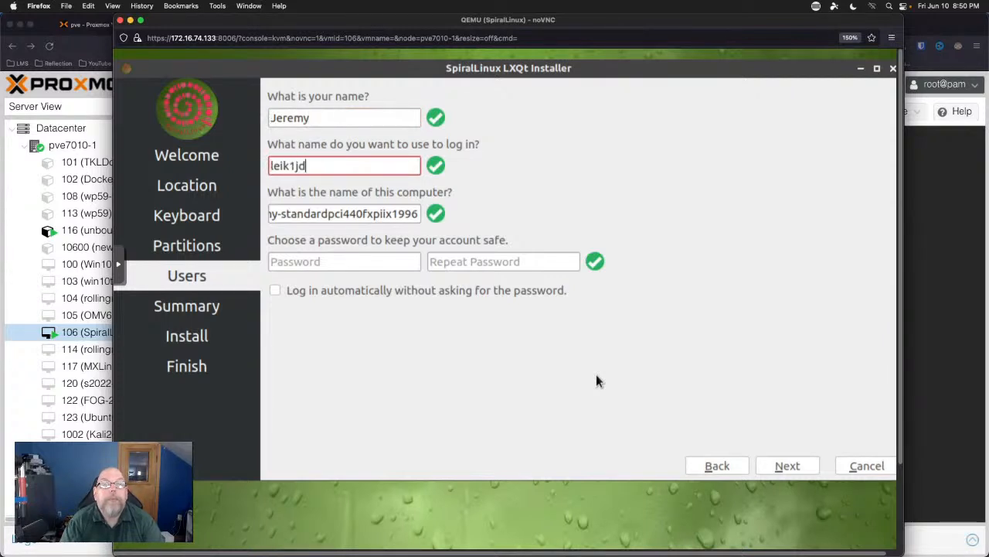
key("Tab")
key("BackSpace")
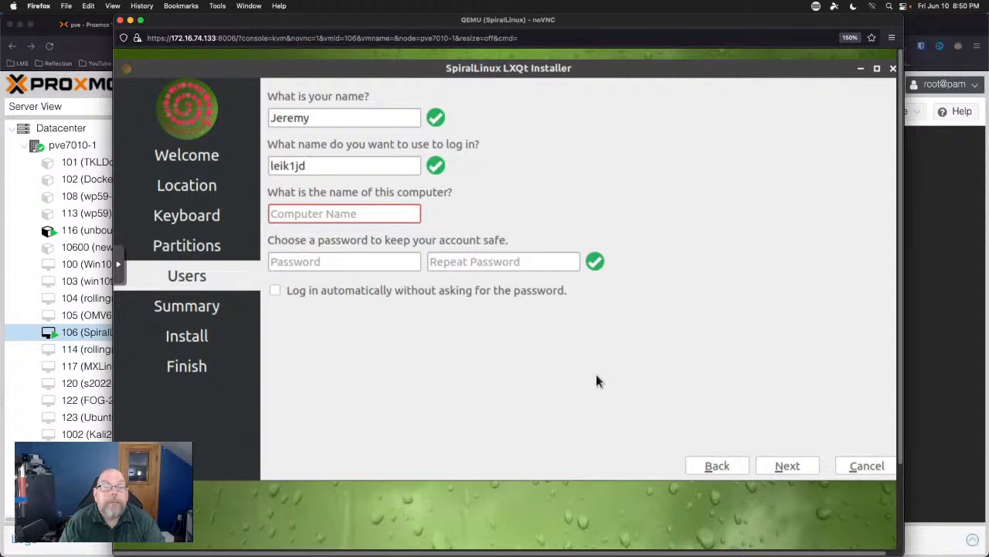
type("spirallinux")
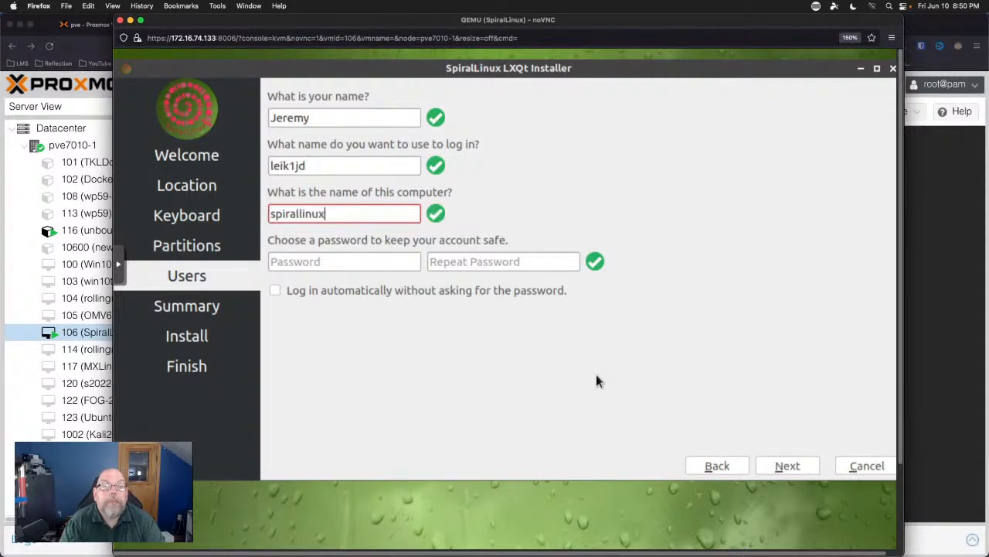
key("Tab")
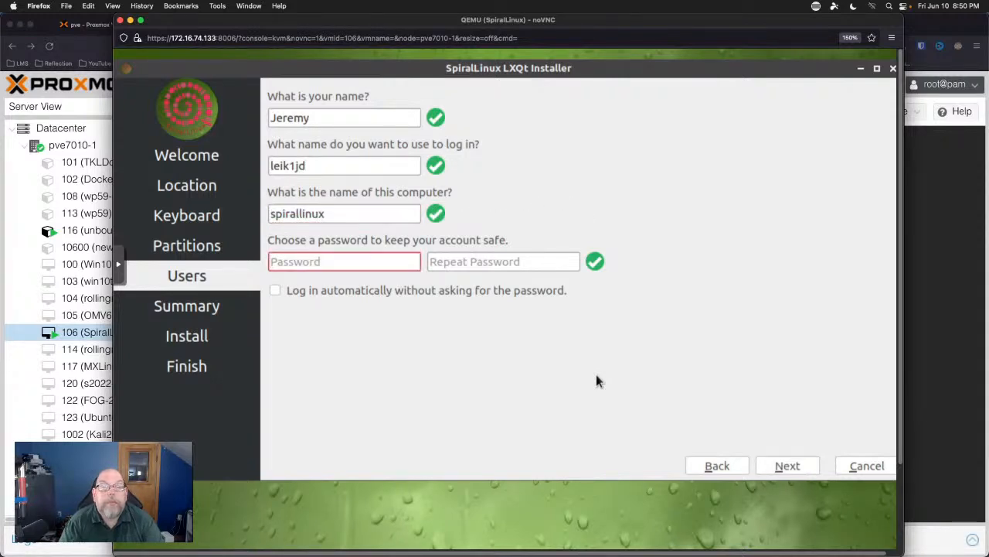
type("***********")
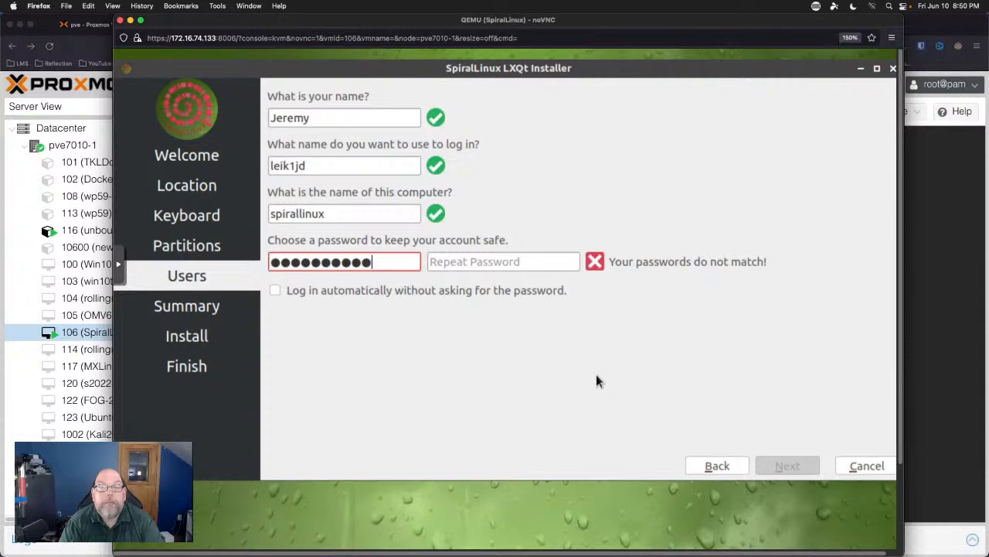
key("Tab")
type("******")
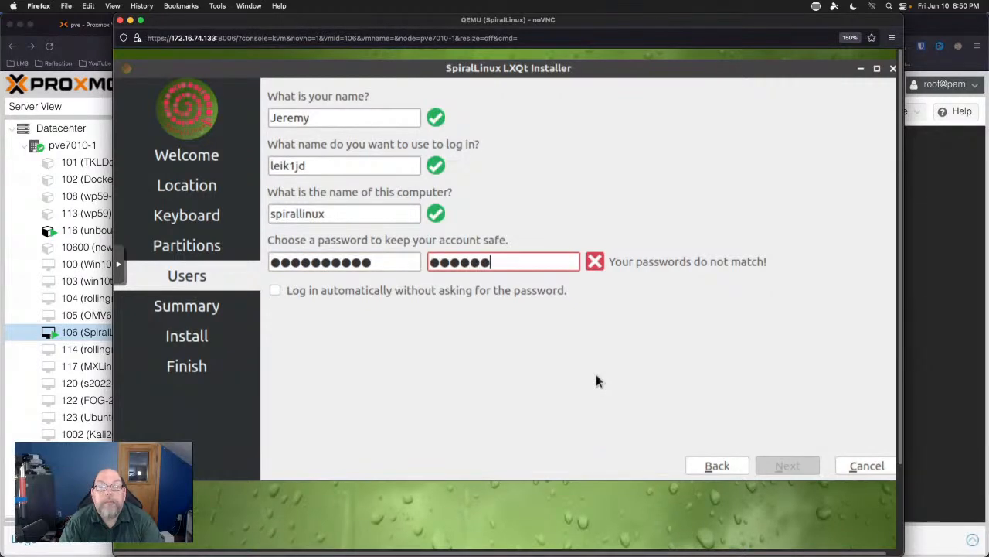
type("*****")
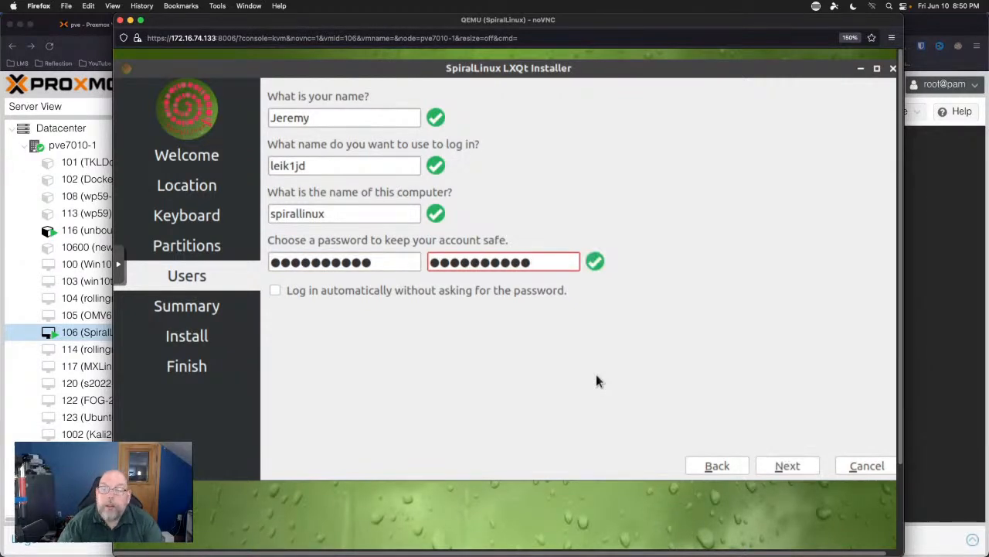
left_click(788, 467)
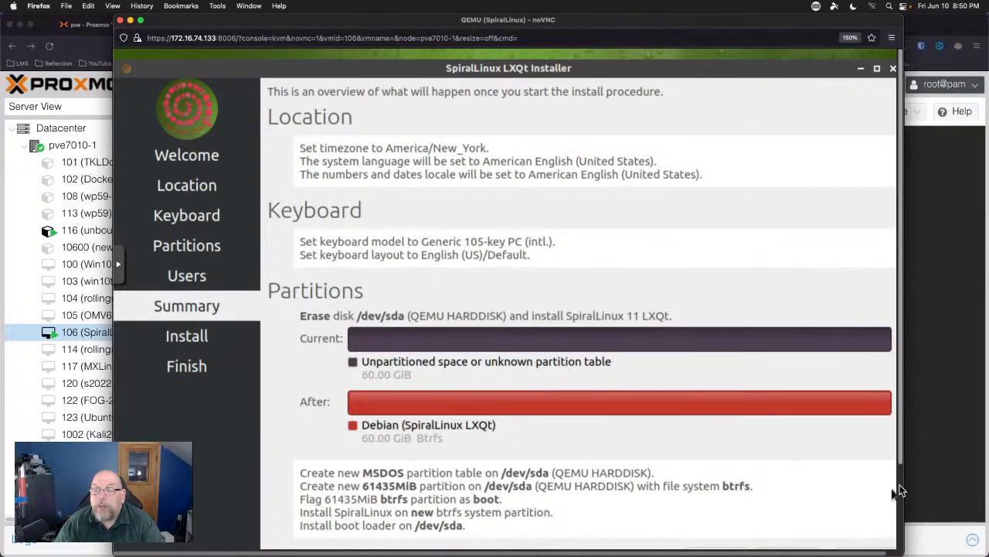
Start installing SpiralLinux onto /dev/sda from the bottom of the Summary page.
scroll(897, 491, "down", 3)
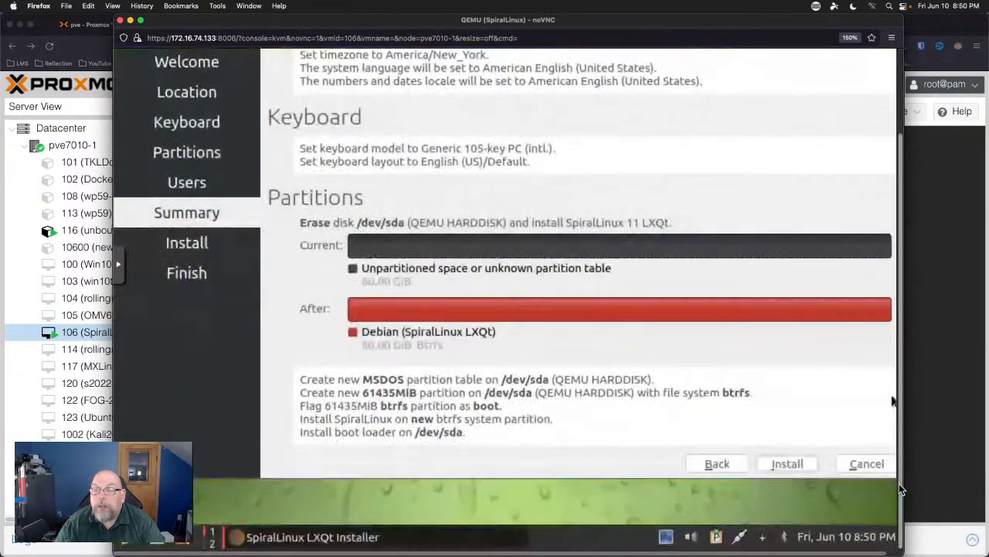
left_click(773, 464)
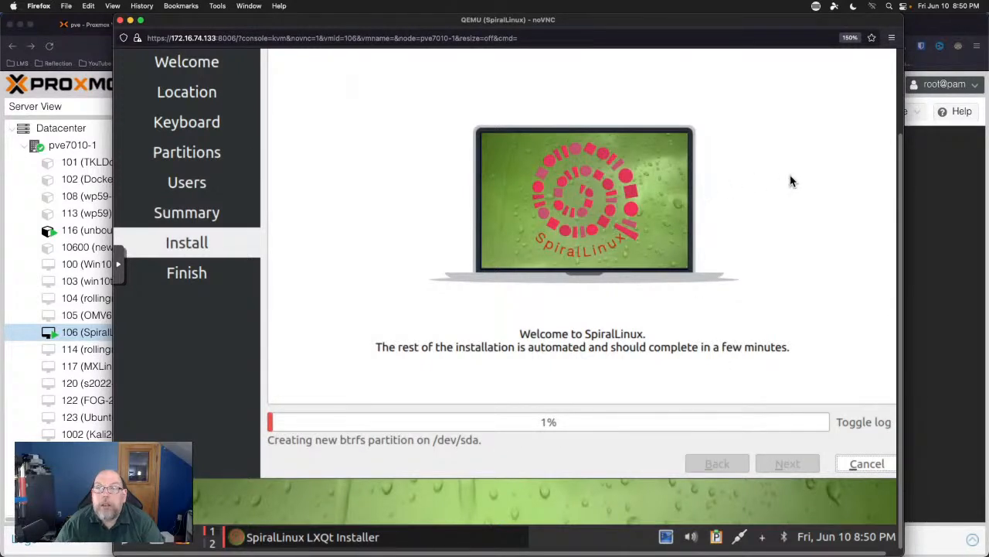
scroll(901, 96, "up", 3)
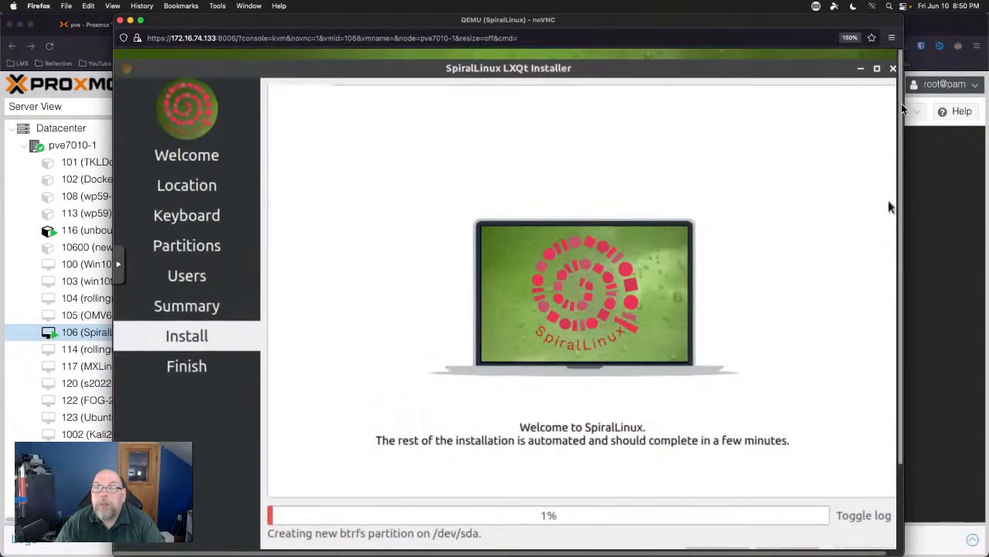
scroll(901, 108, "down", 2)
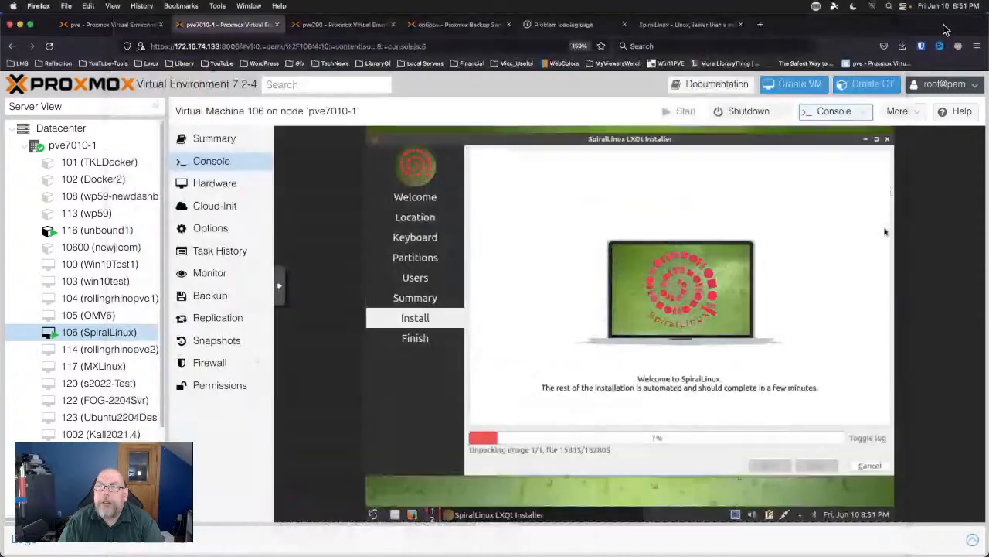
Search Google for 'i9 12900ks' in a new tab and open the Intel ARK result.
left_click(948, 30)
left_click(760, 24)
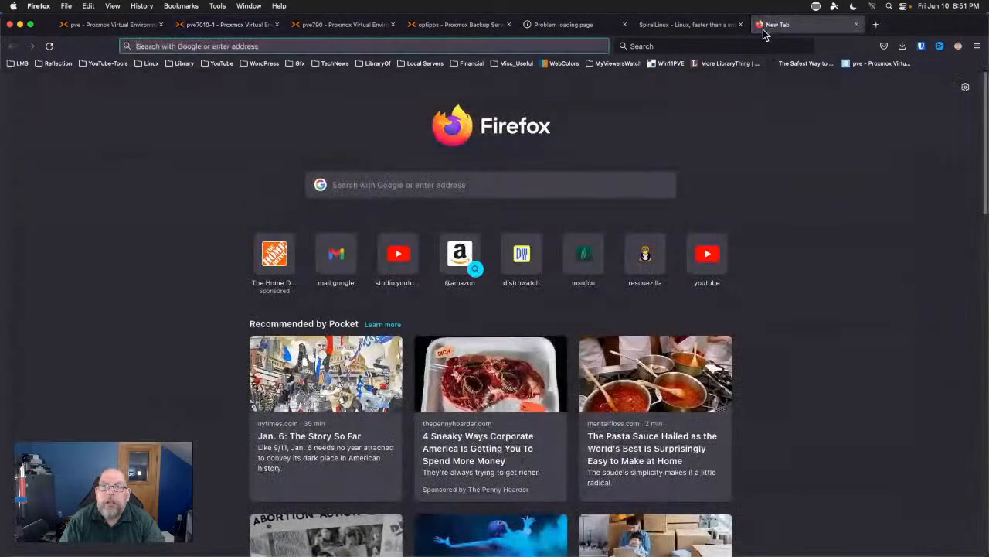
left_click(772, 46)
type("i9")
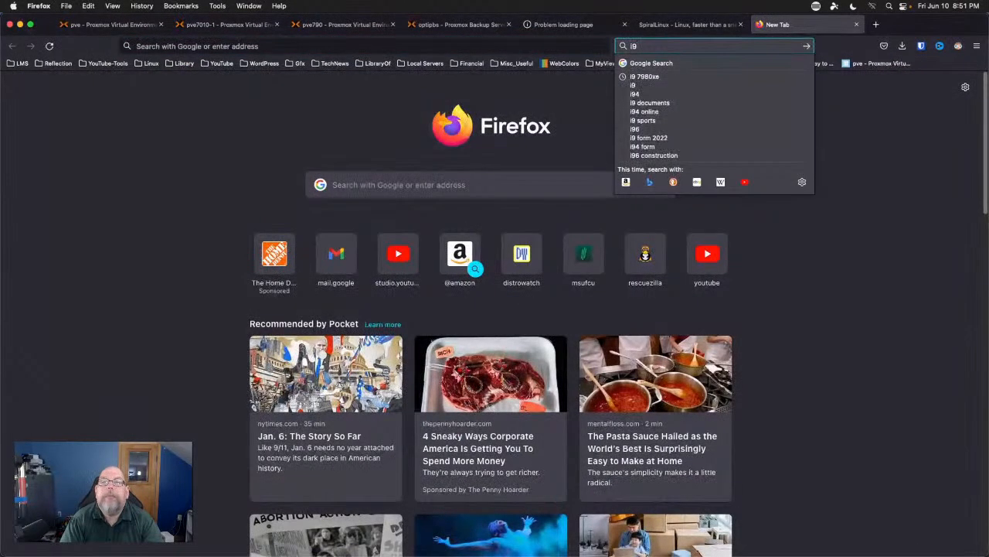
type(" 12900ks")
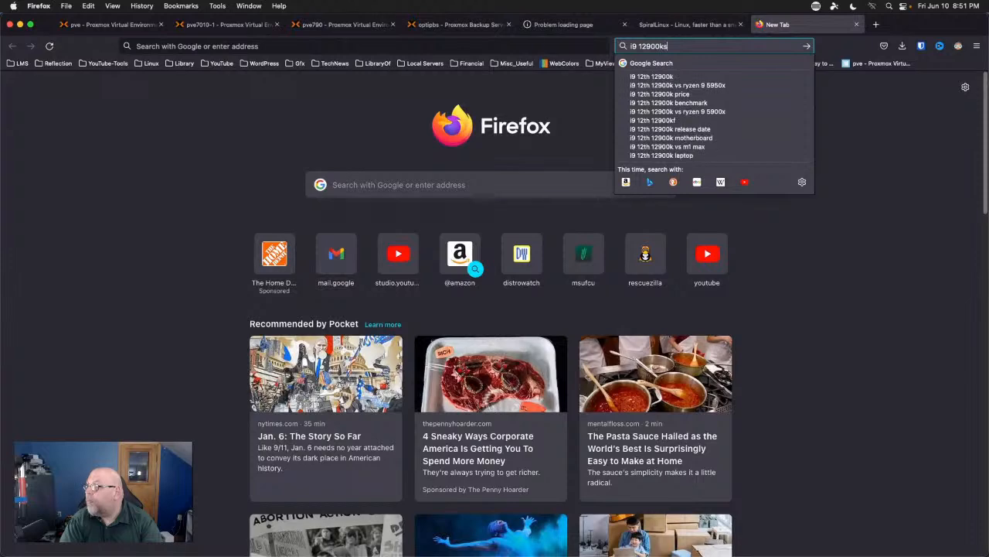
key("Return")
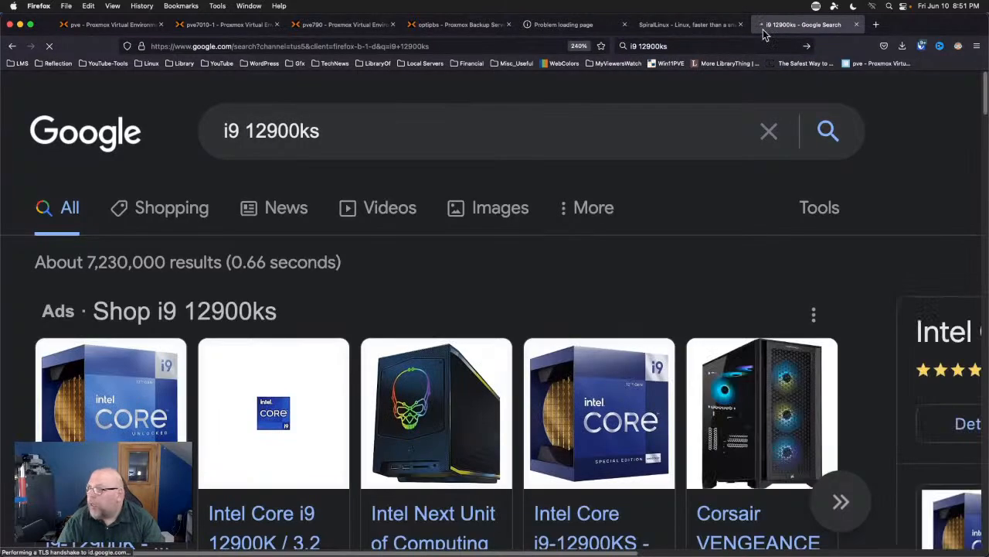
scroll(344, 278, "down", 5)
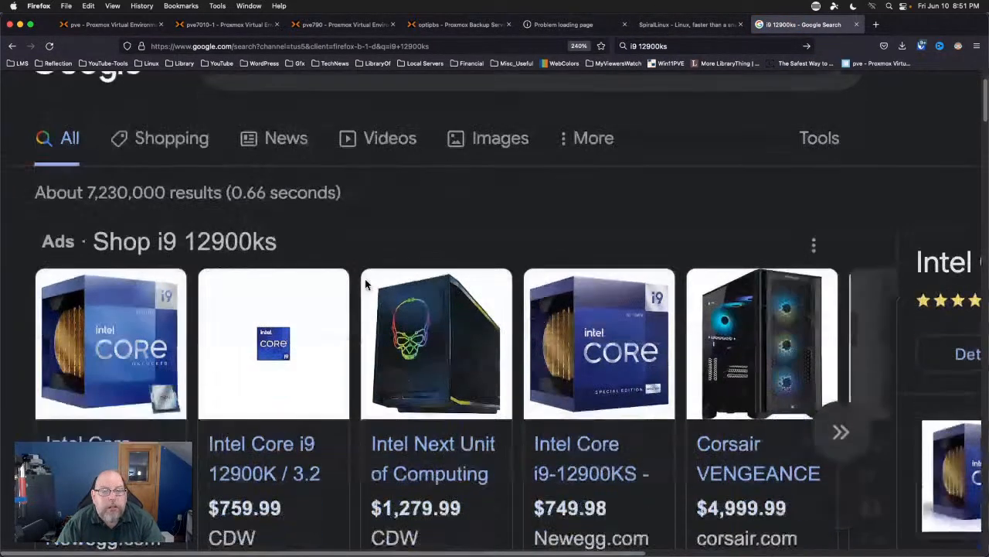
scroll(367, 285, "down", 4)
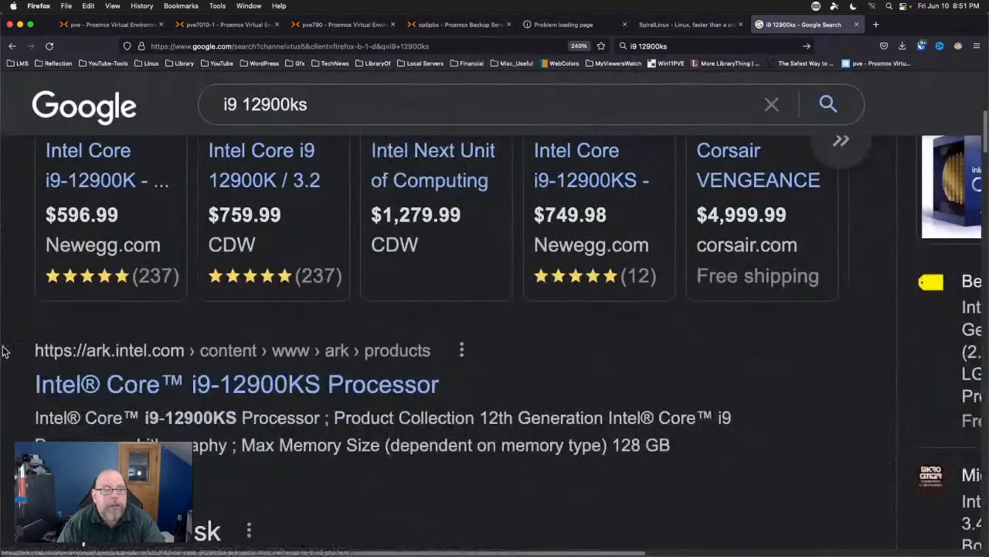
left_click(45, 385)
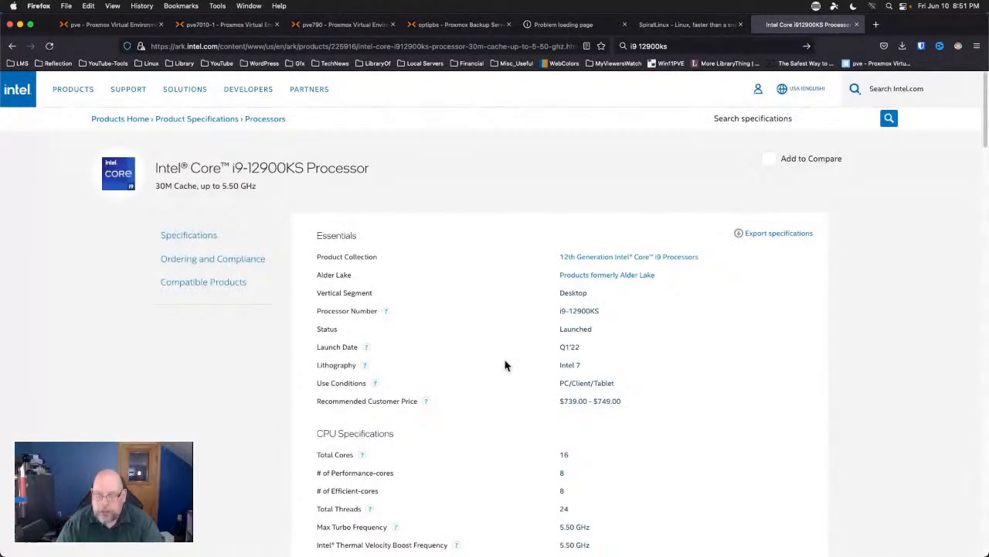
Zoom the i9-12900KS spec page to 133% and read down it, dismissing the feedback popup.
key("super+equal")
key("super+equal")
key("super+equal")
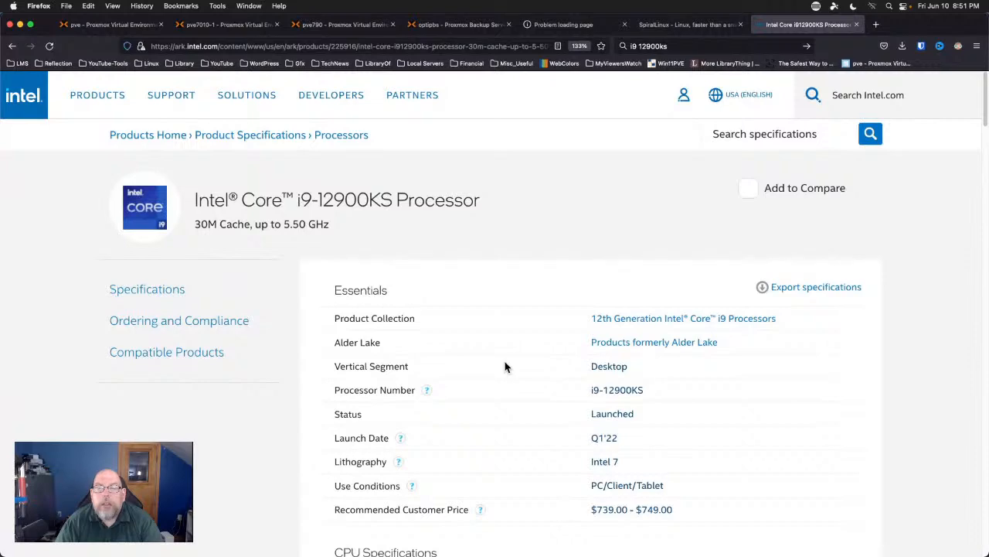
scroll(504, 362, "down", 3)
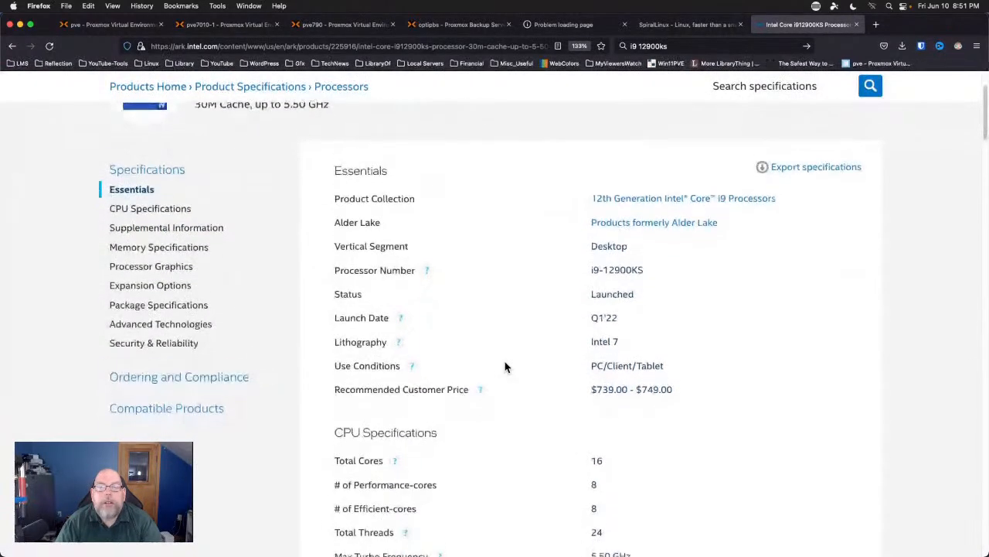
scroll(504, 366, "down", 1)
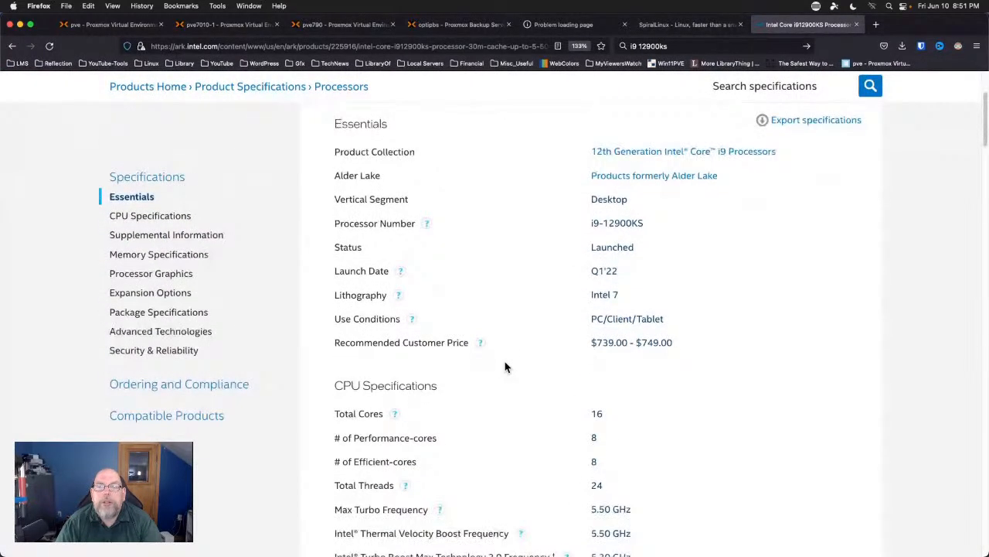
scroll(505, 366, "down", 3)
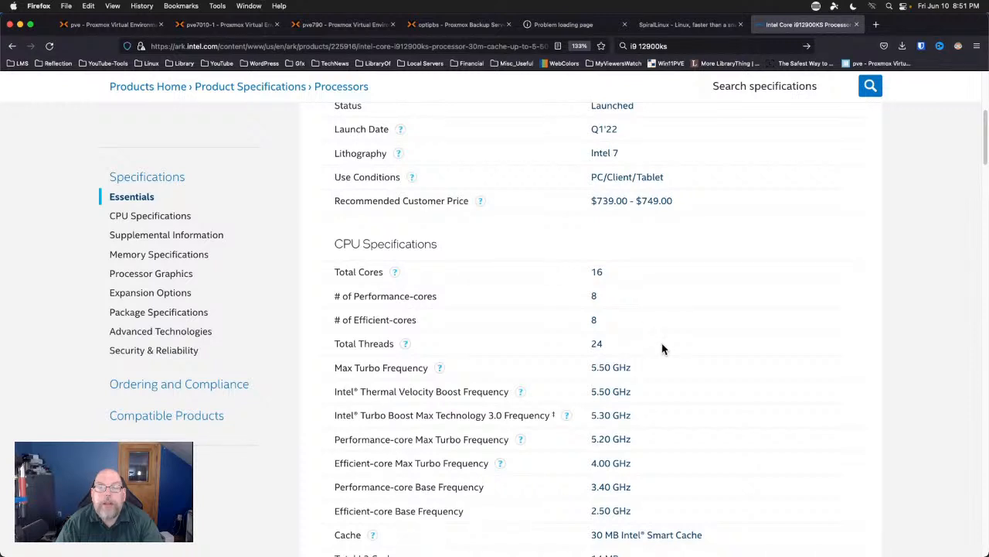
scroll(663, 348, "down", 3)
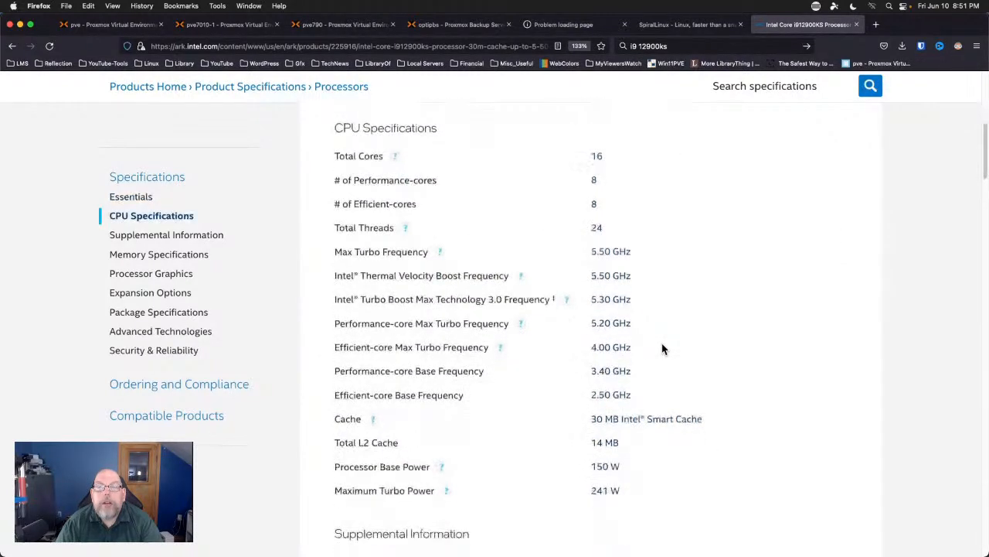
scroll(662, 349, "down", 1)
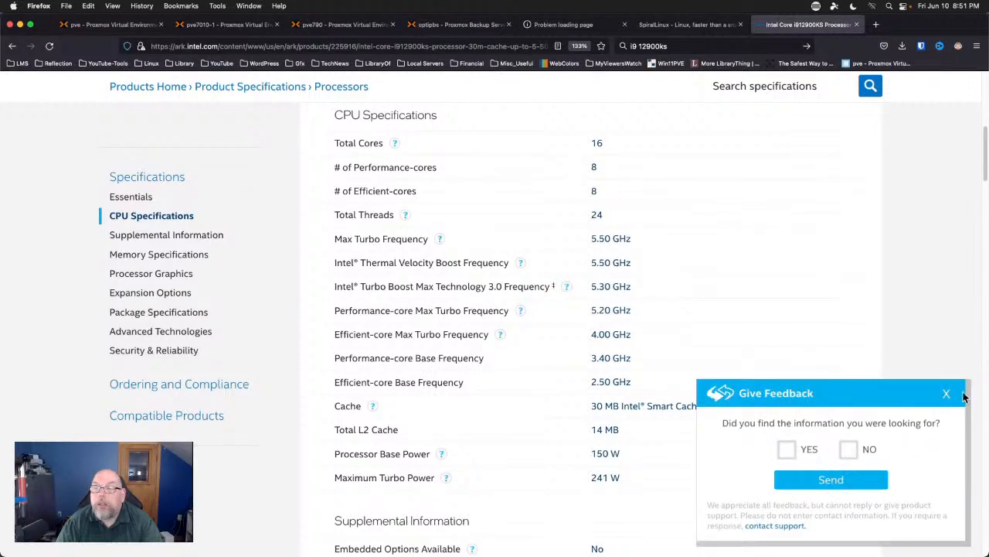
left_click(947, 394)
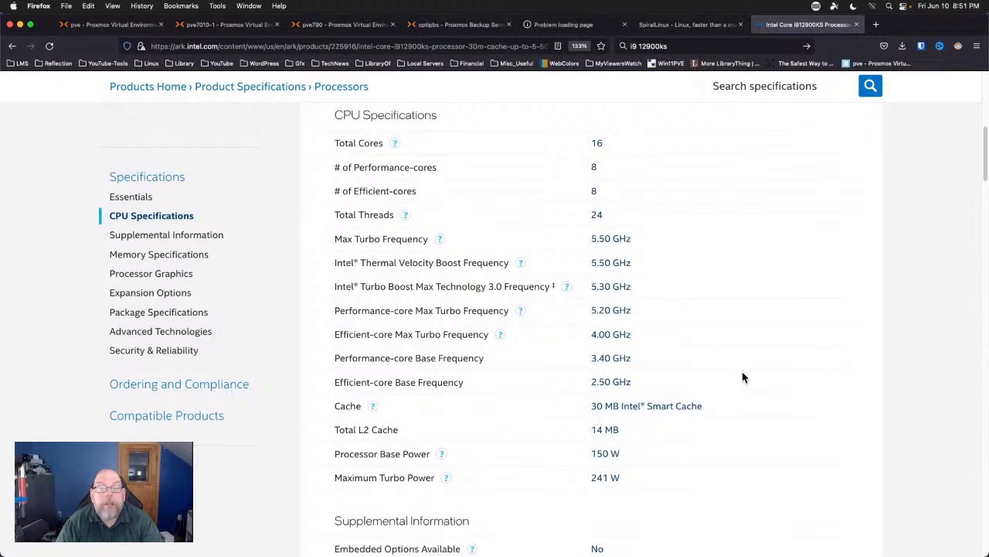
Read the remaining spec sections, return toward the top, and close the Intel ARK tab.
scroll(745, 375, "down", 3)
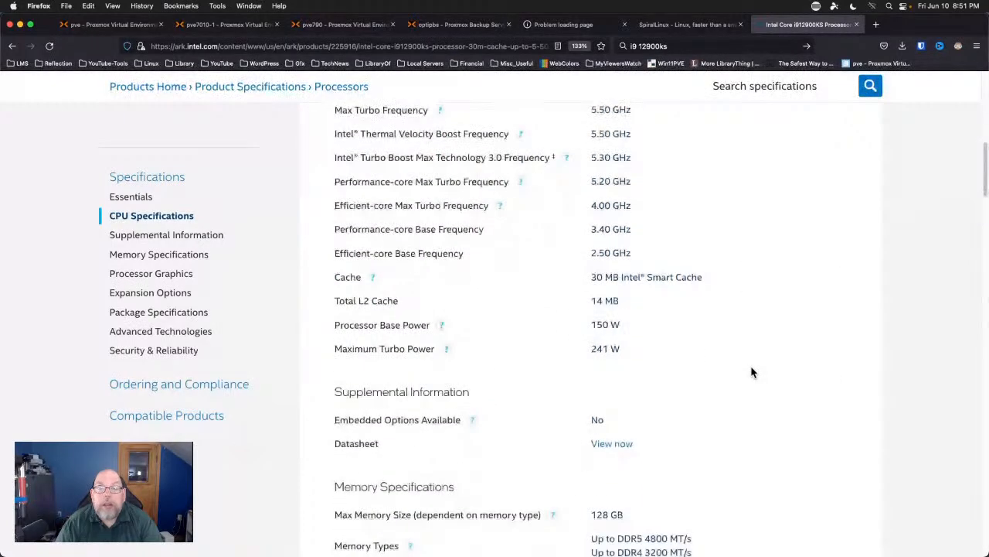
scroll(752, 372, "down", 4)
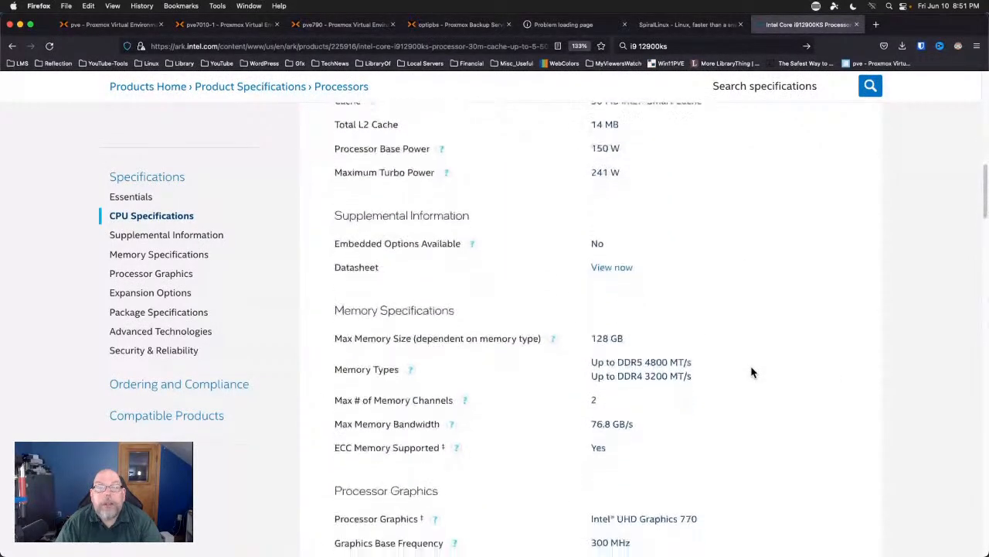
scroll(751, 372, "down", 1)
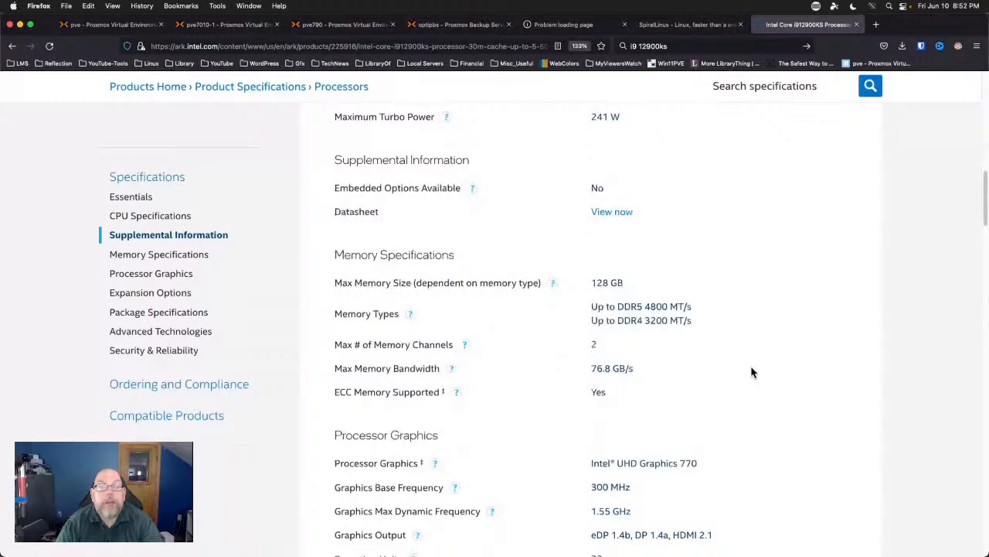
scroll(751, 373, "down", 2)
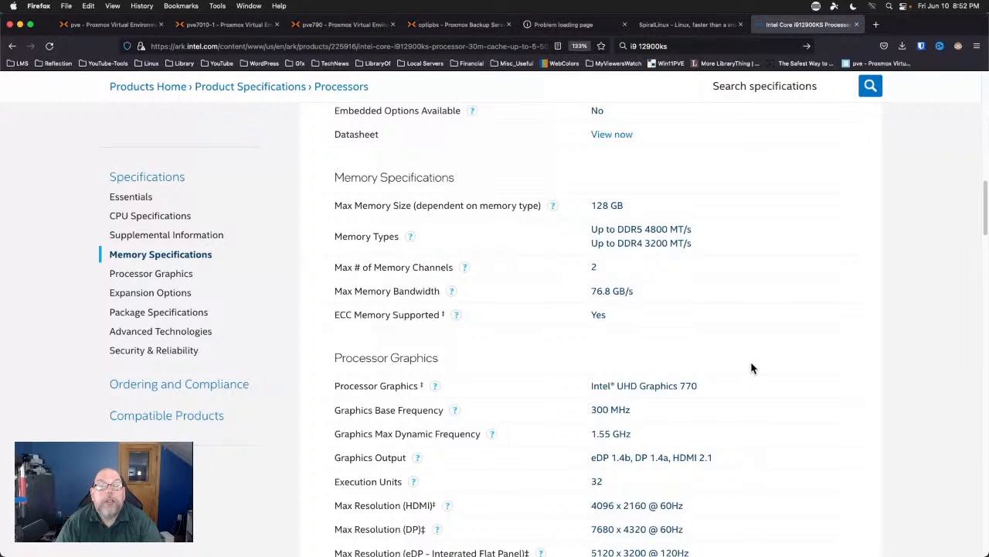
scroll(751, 369, "down", 2)
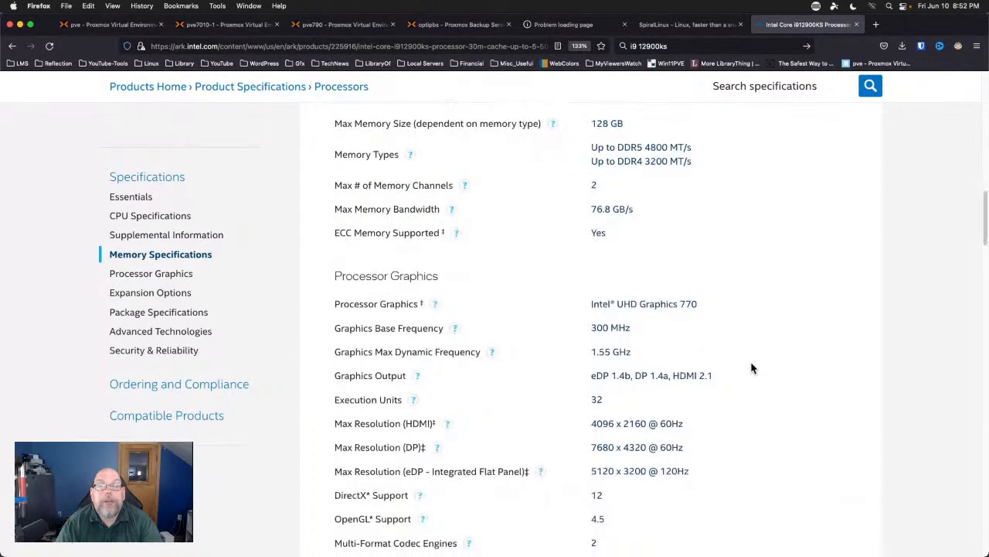
scroll(752, 369, "down", 2)
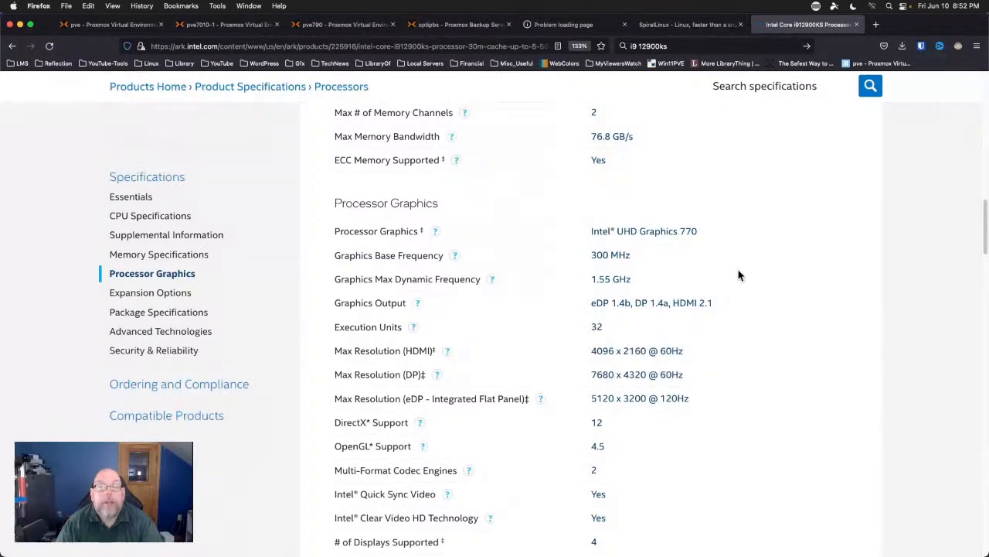
scroll(738, 275, "down", 5)
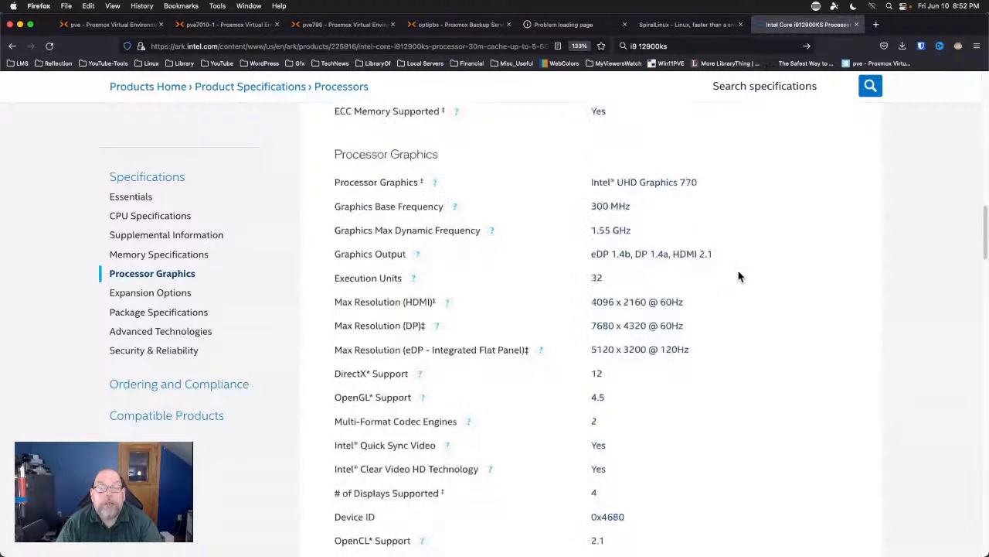
scroll(739, 275, "down", 1)
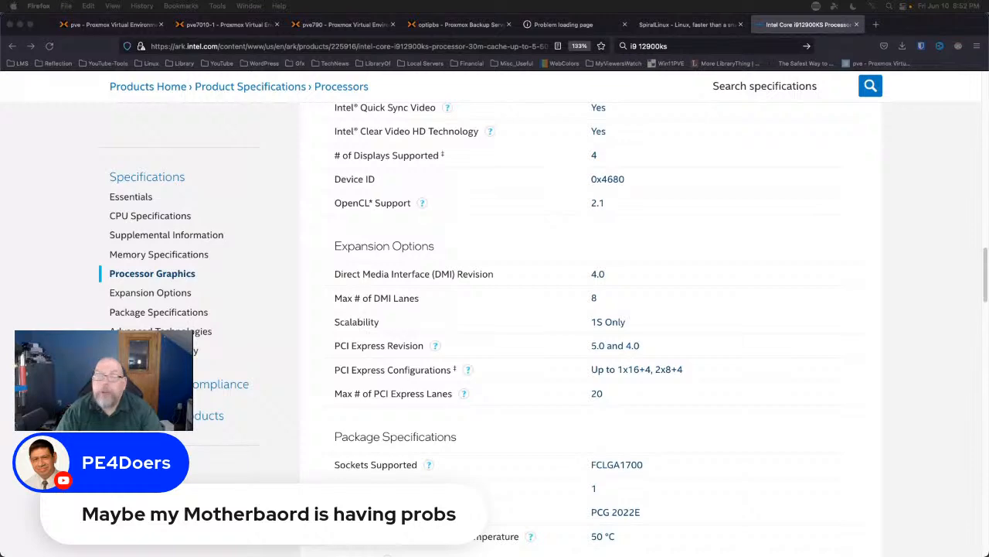
scroll(804, 227, "up", 8)
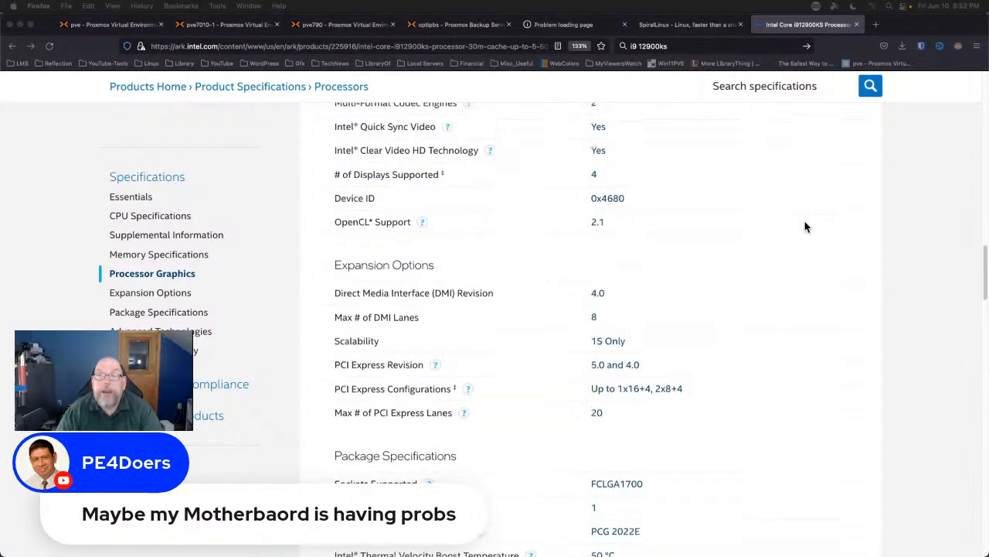
scroll(805, 227, "up", 10)
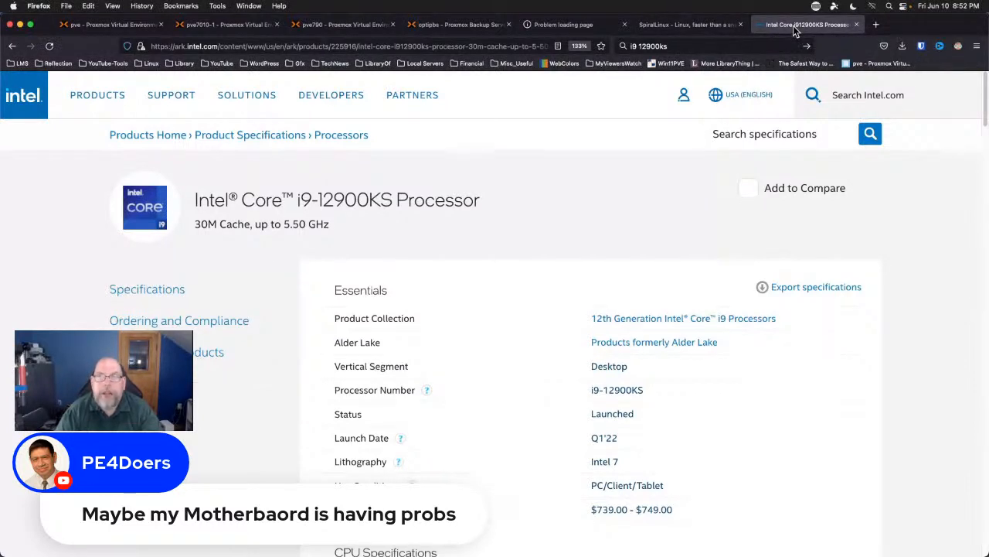
key("super+w")
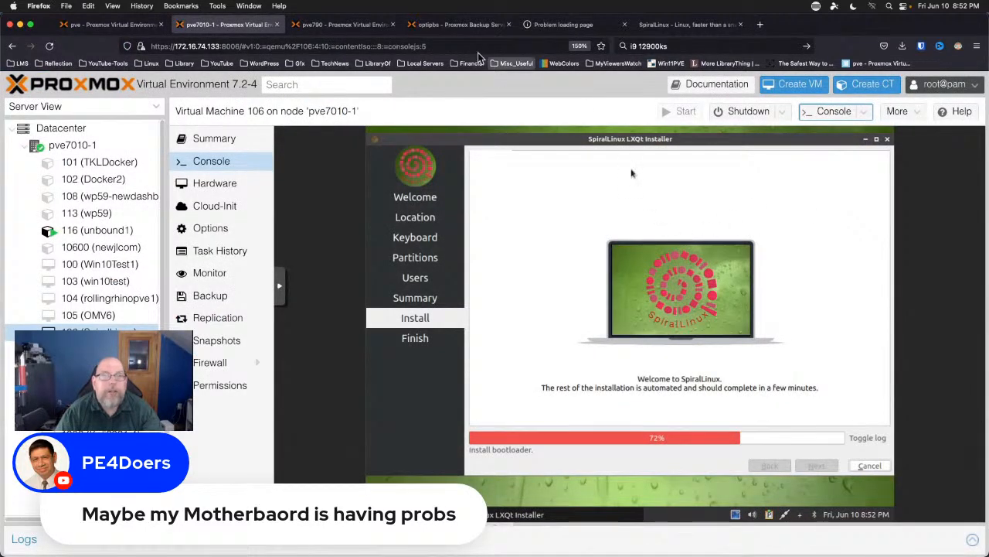
Check the installer at 77% in the QEMU (SpiralLinux) noVNC window, then return to Proxmox.
left_click(258, 6)
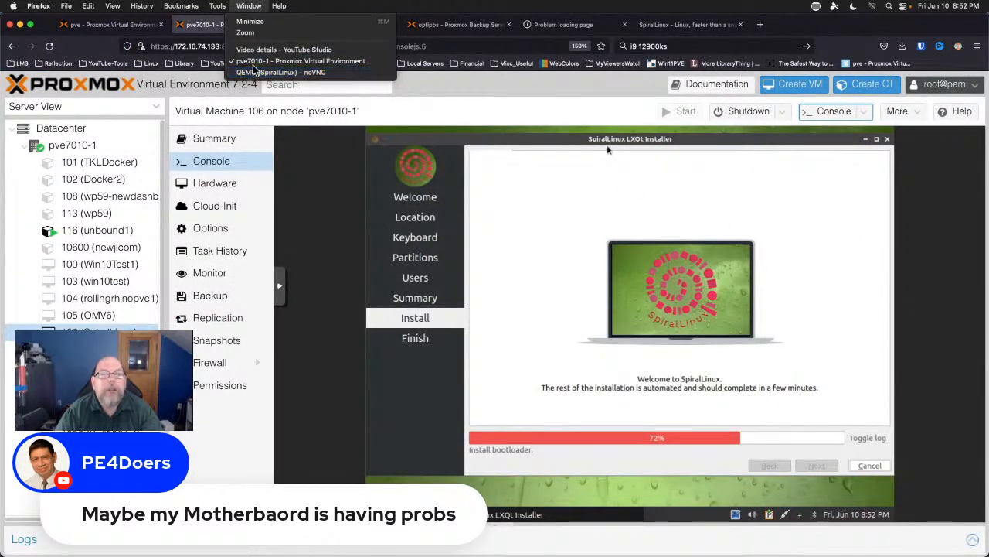
left_click(255, 73)
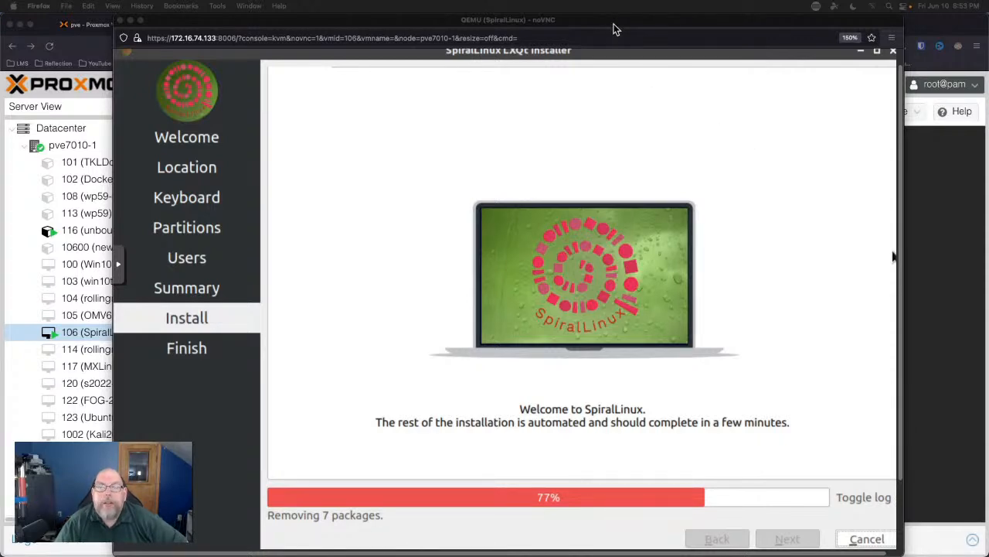
mouse_move(616, 29)
left_mouse_down()
mouse_move(588, 22)
mouse_move(600, 21)
left_mouse_up()
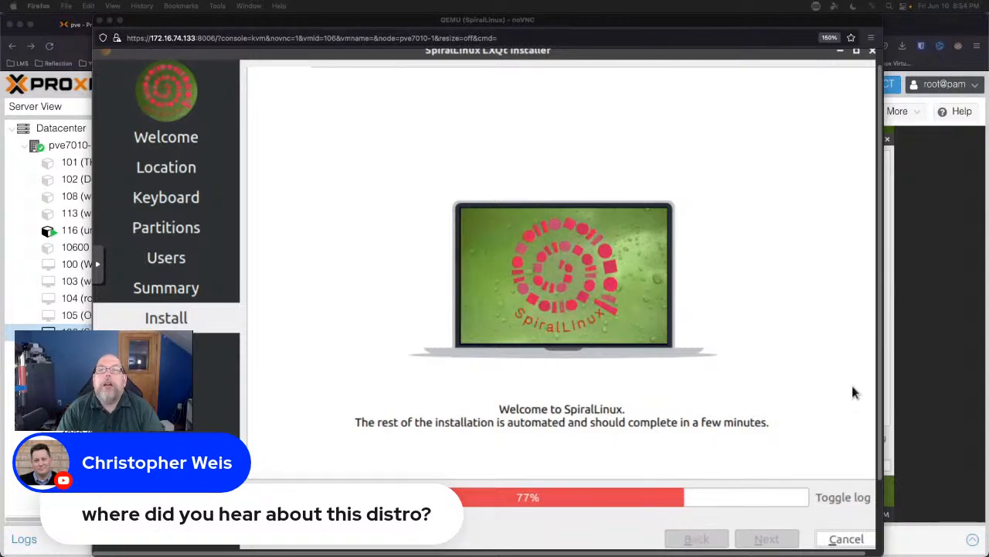
left_click(946, 244)
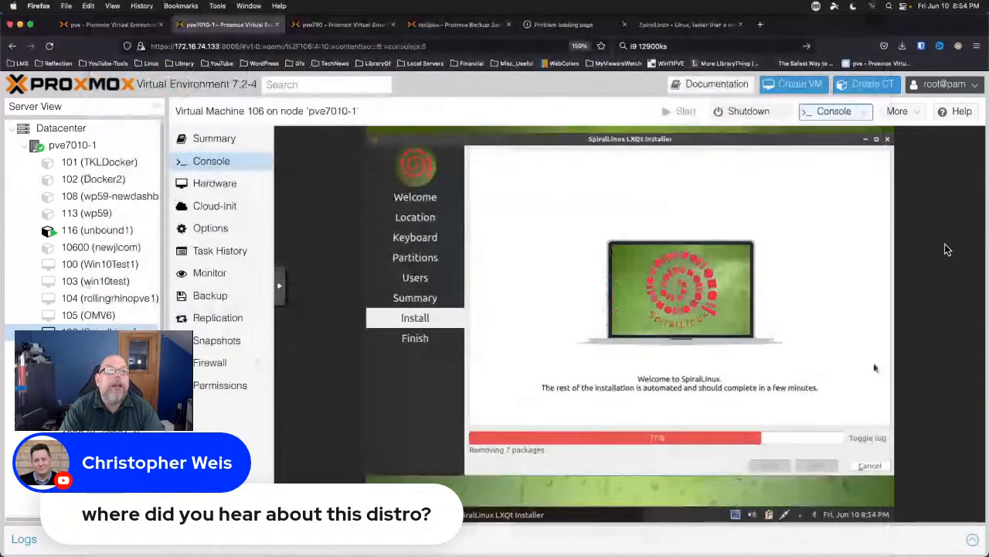
Open the Meet SpiralLinux article on 9to5linux.com in a new tab.
left_click(761, 25)
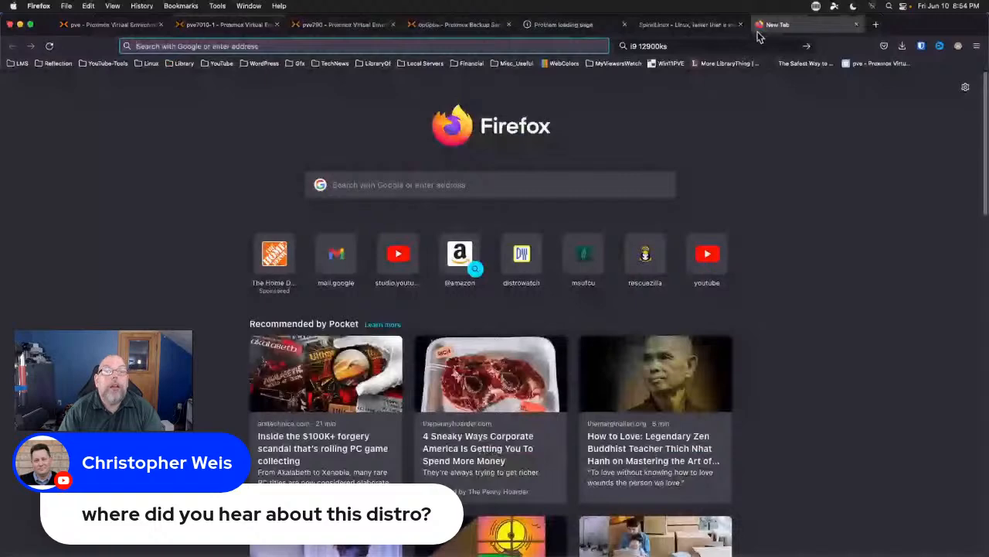
type("9to5")
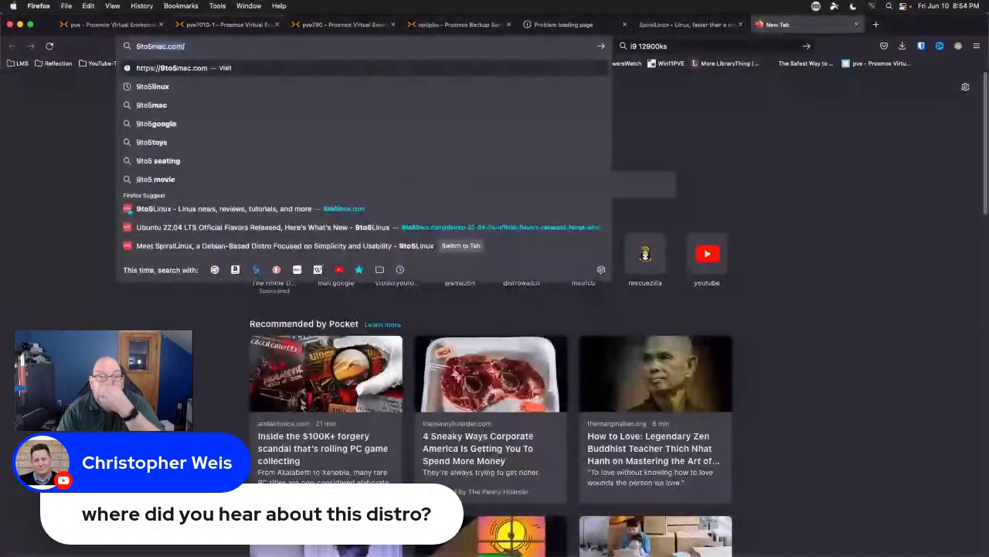
type("l")
key("Return")
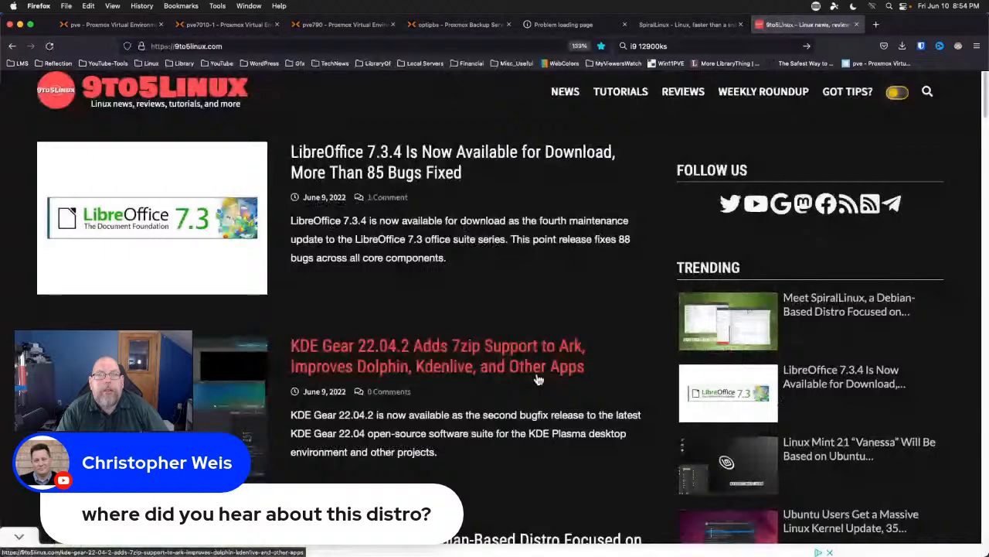
scroll(539, 379, "down", 5)
left_click(400, 194)
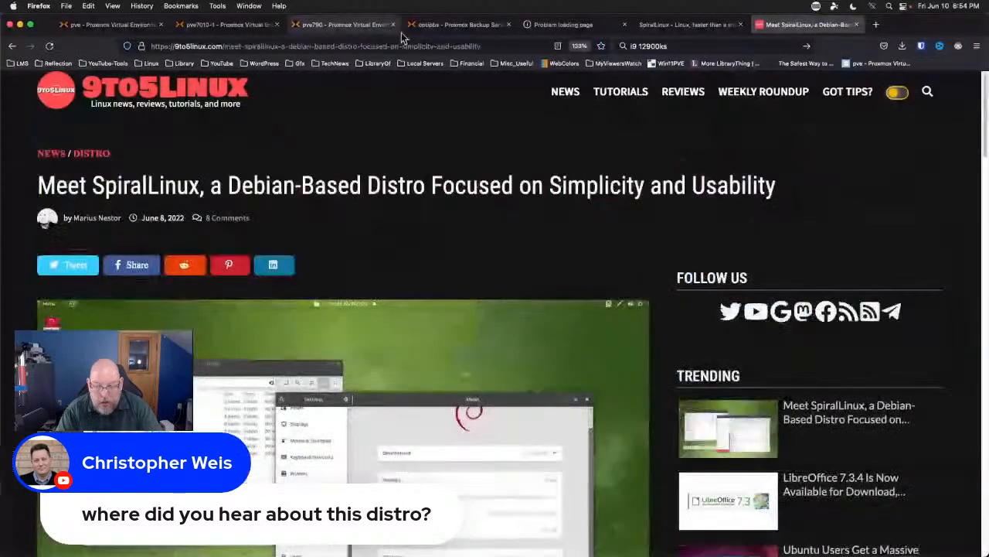
Read through the SpiralLinux article, briefly highlighting part of the developer quote.
key("super+l")
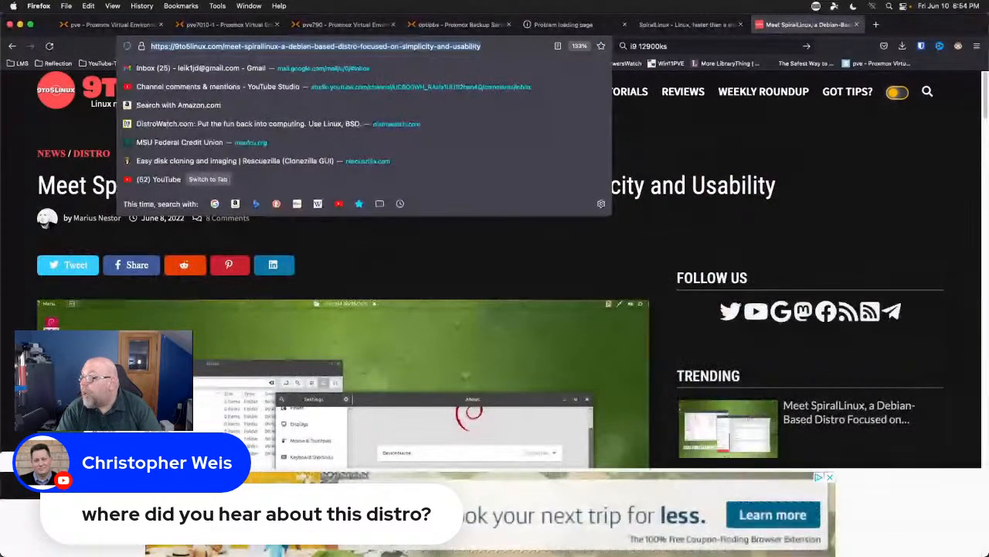
key("super+Tab")
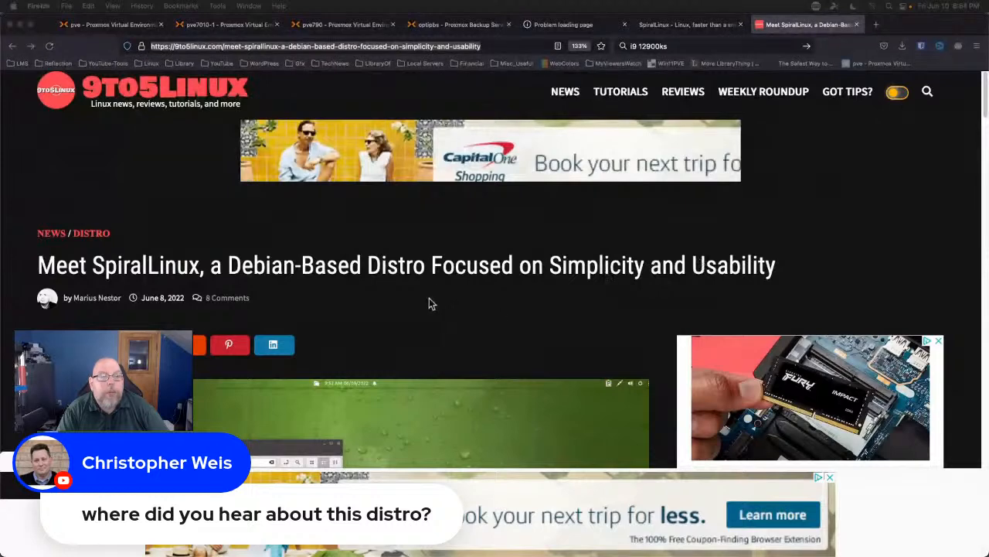
scroll(392, 275, "down", 5)
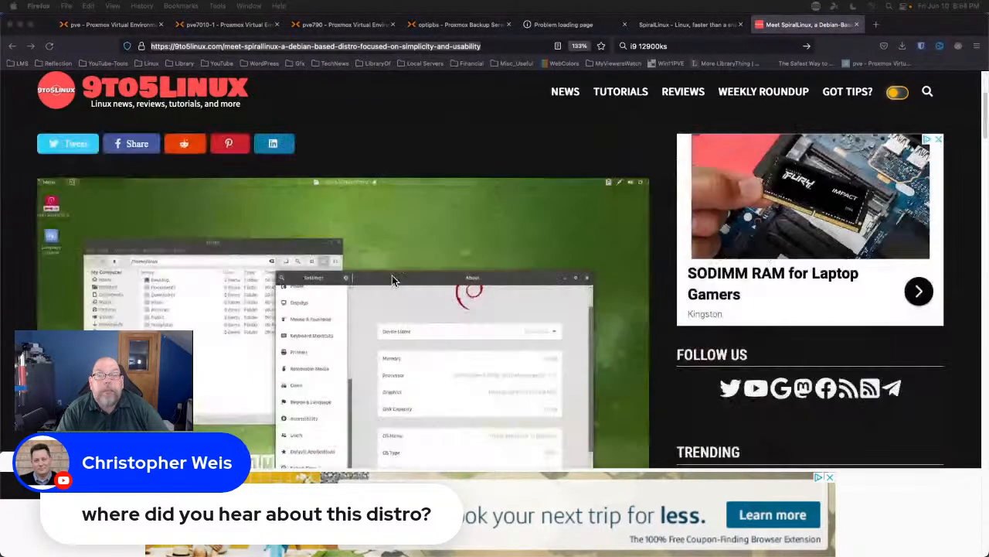
left_click(10, 464)
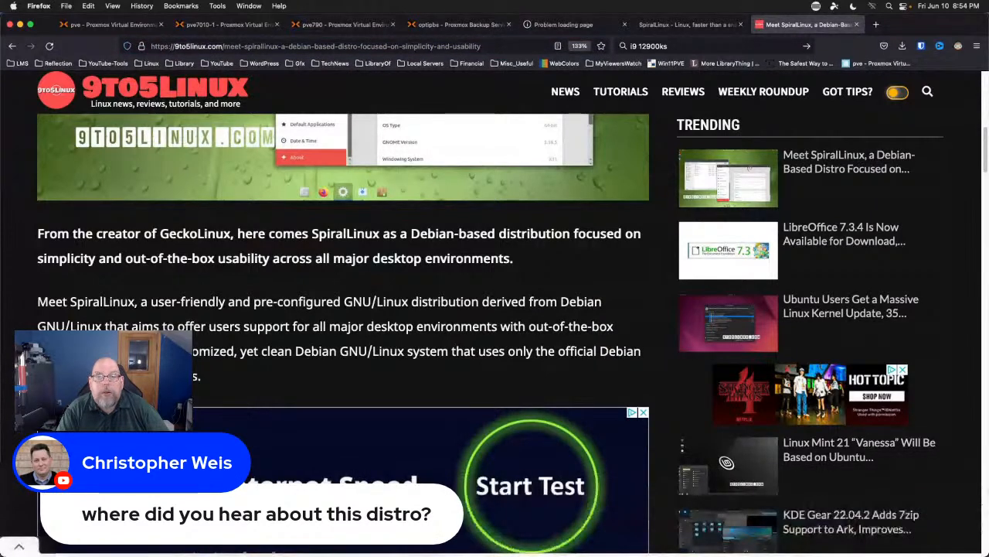
scroll(340, 309, "down", 5)
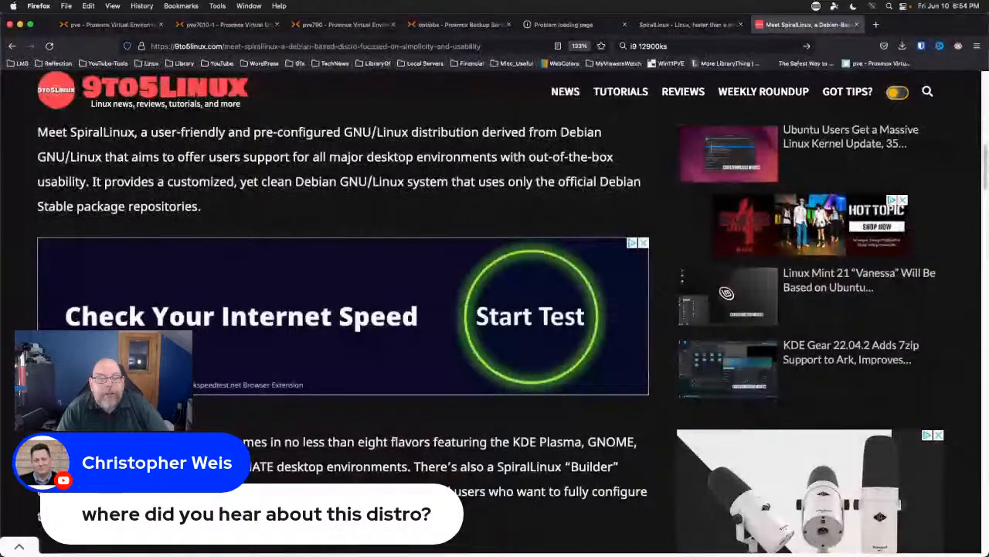
scroll(343, 280, "down", 3)
scroll(344, 309, "down", 20)
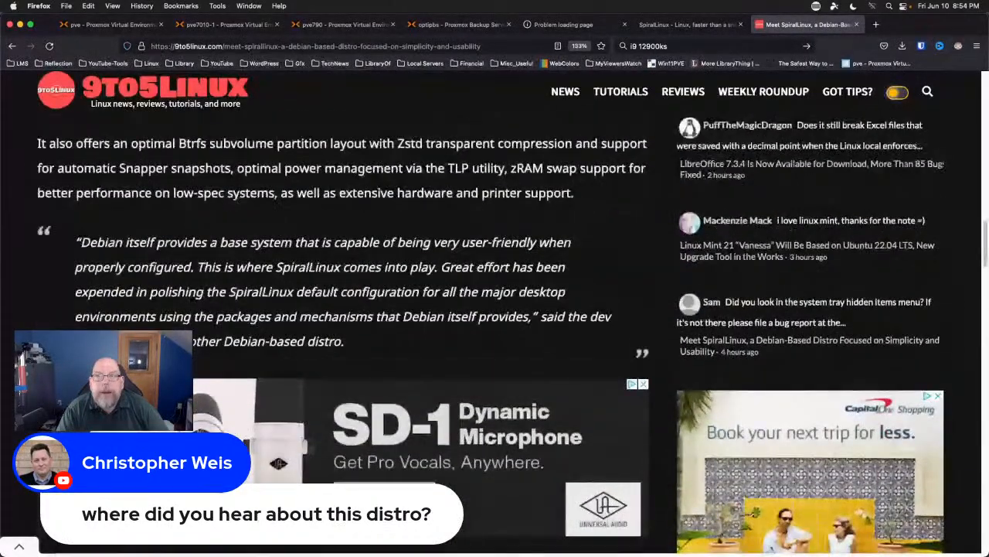
scroll(233, 344, "up", 1)
left_click_drag(232, 345, 363, 344)
left_click(563, 225)
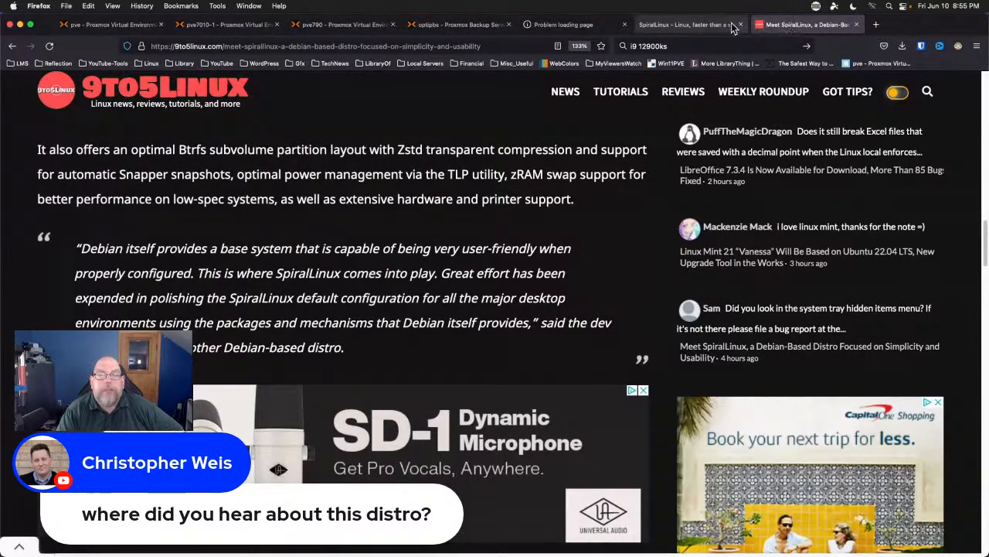
Go to the SpiralLinux homepage tab and open its Documentation link.
left_click(692, 26)
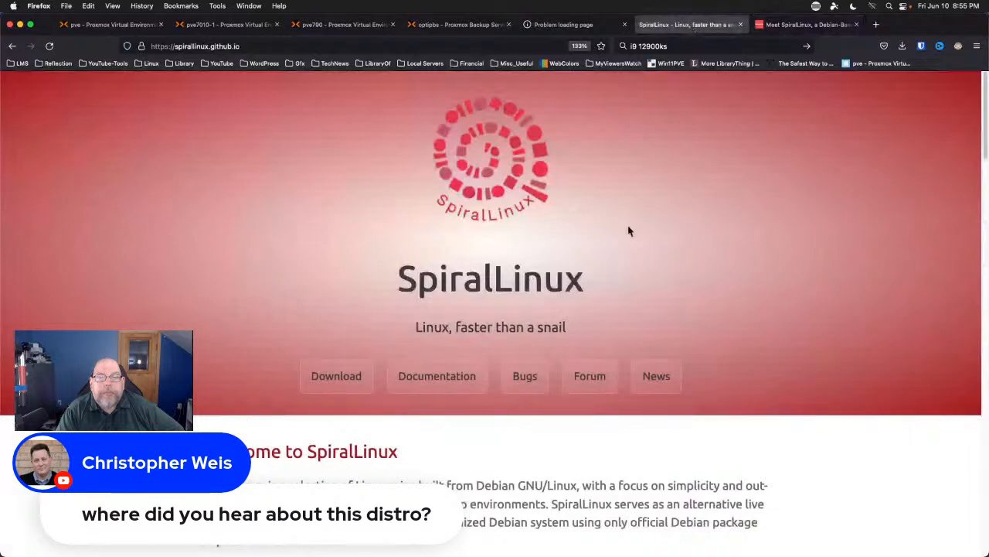
scroll(207, 309, "down", 2)
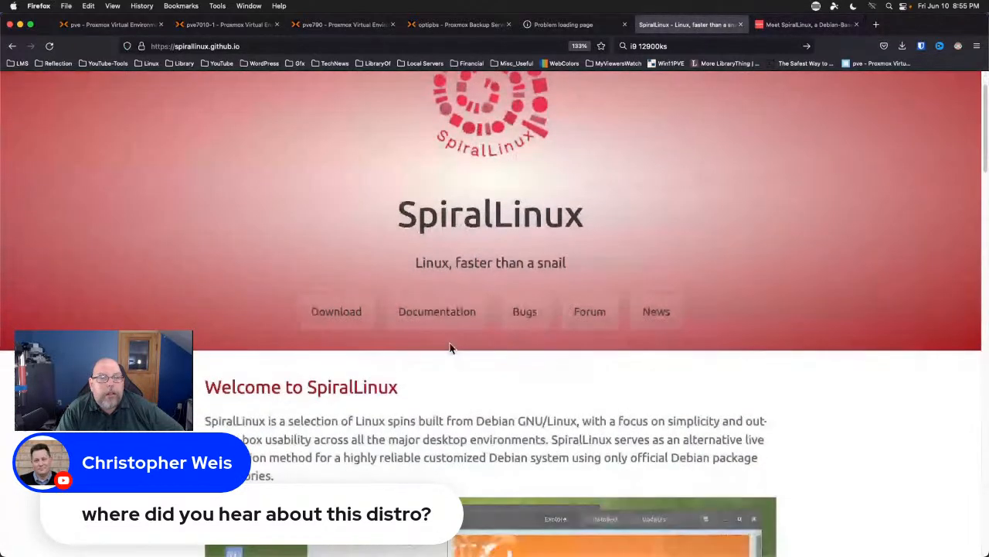
left_click(435, 321)
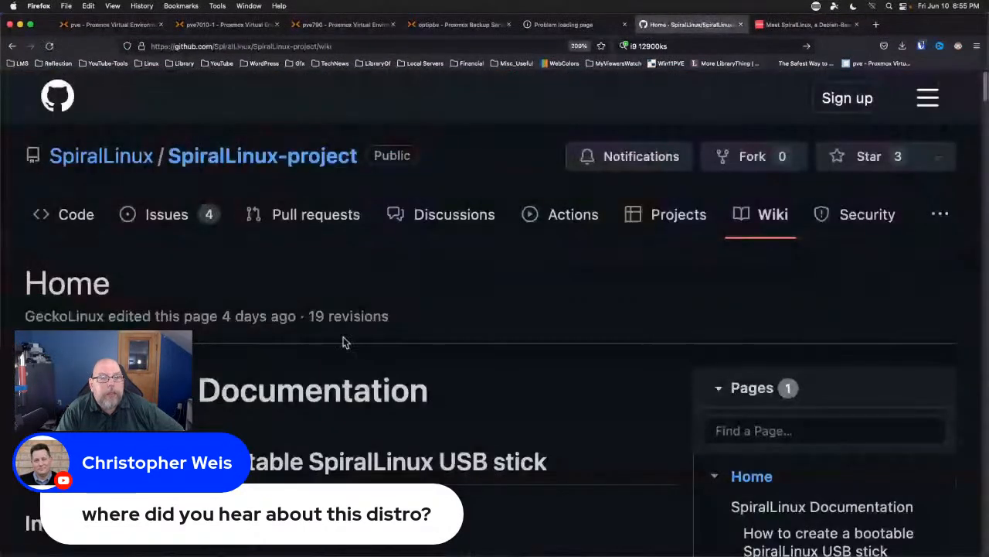
Read the SpiralLinux GitHub wiki down to its FAQs on the GRUB 'Debian (SpiralLinux...)' entry.
scroll(561, 325, "down", 2)
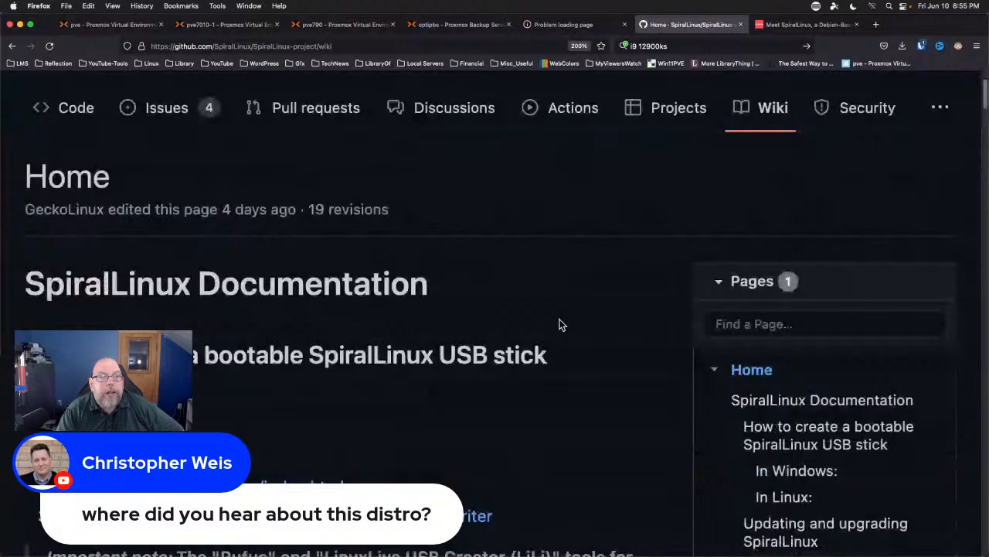
scroll(560, 325, "down", 5)
scroll(561, 325, "up", 2)
scroll(562, 325, "up", 2)
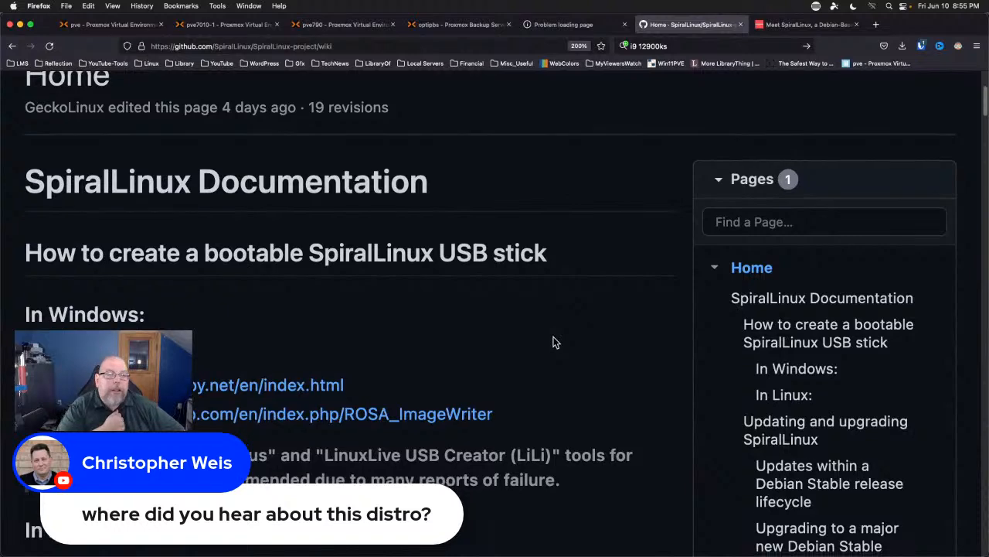
scroll(554, 342, "down", 3)
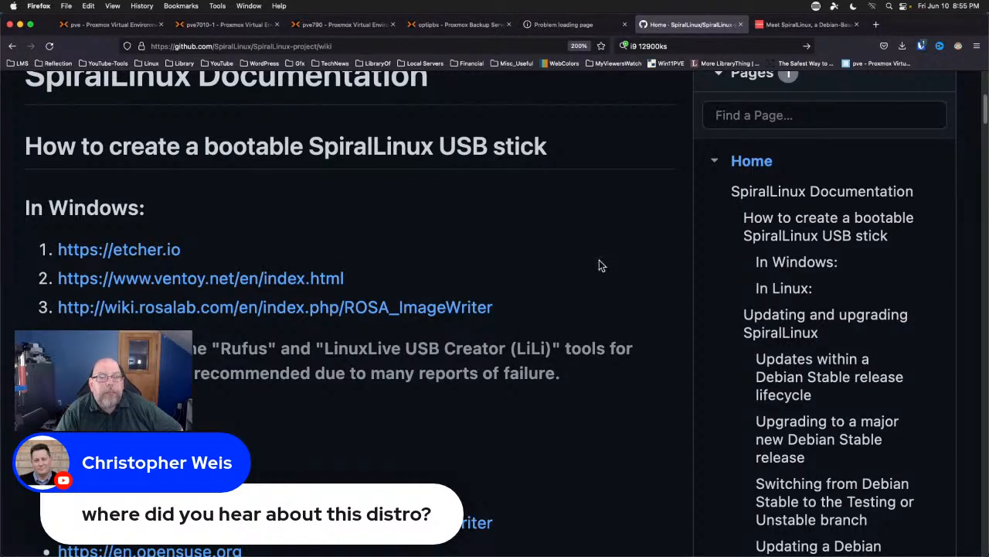
scroll(599, 265, "down", 2)
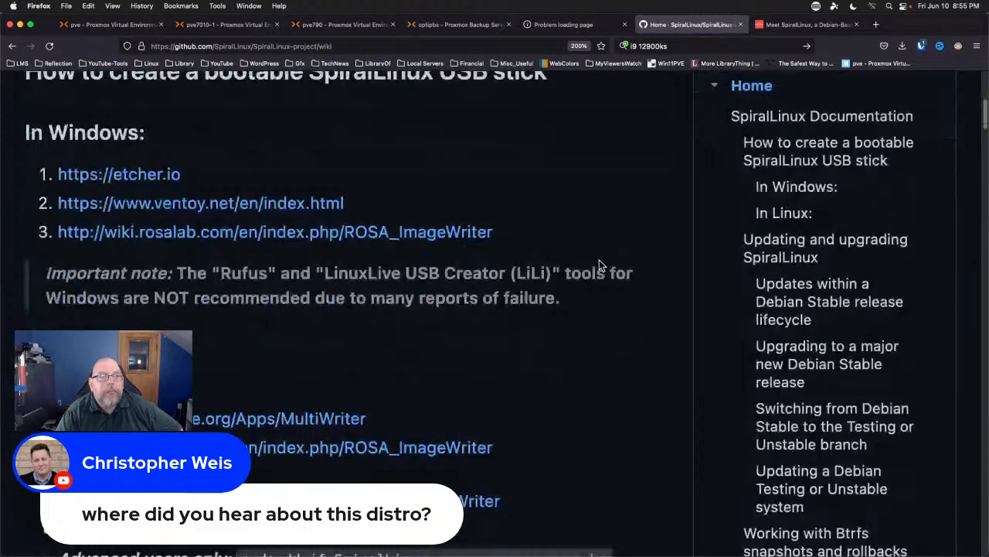
scroll(599, 265, "down", 2)
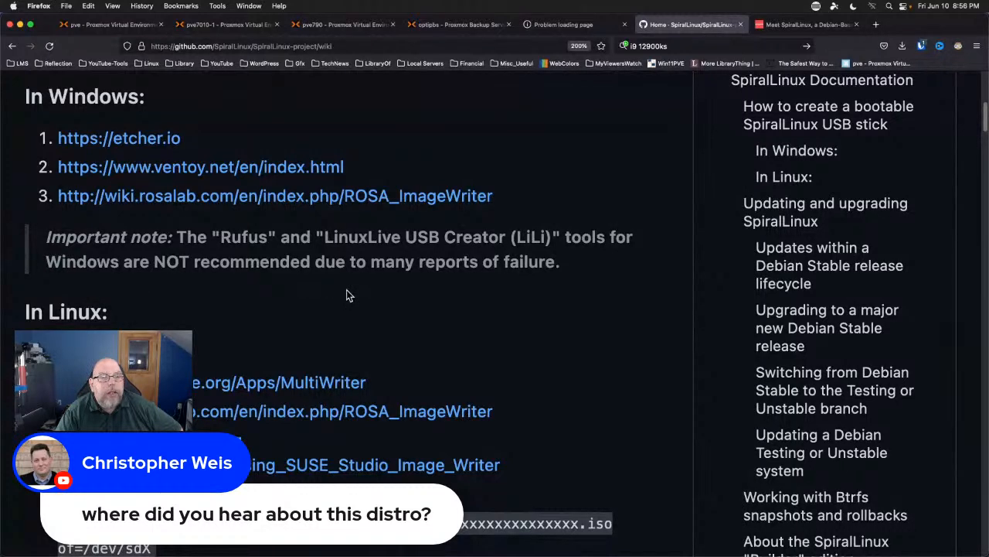
scroll(289, 294, "down", 3)
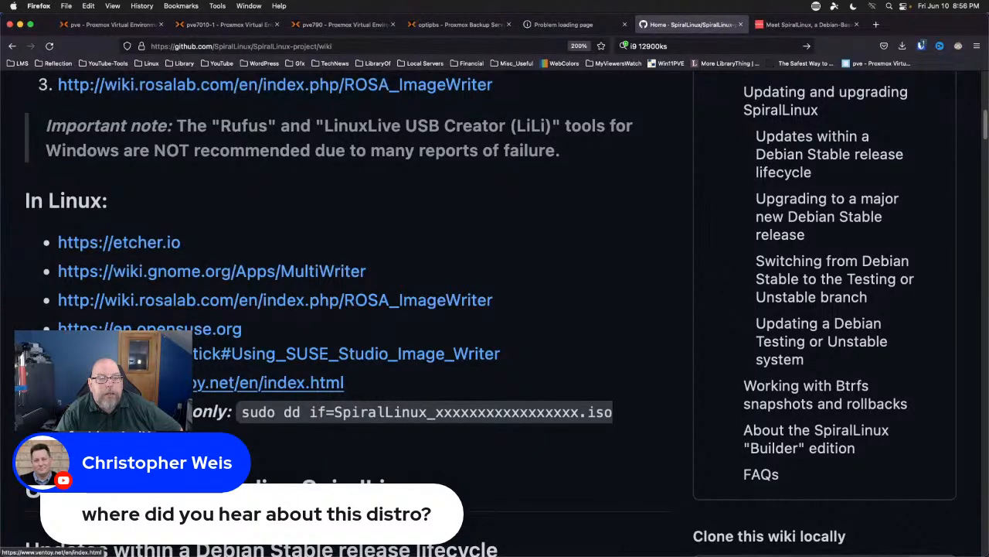
scroll(624, 302, "down", 11)
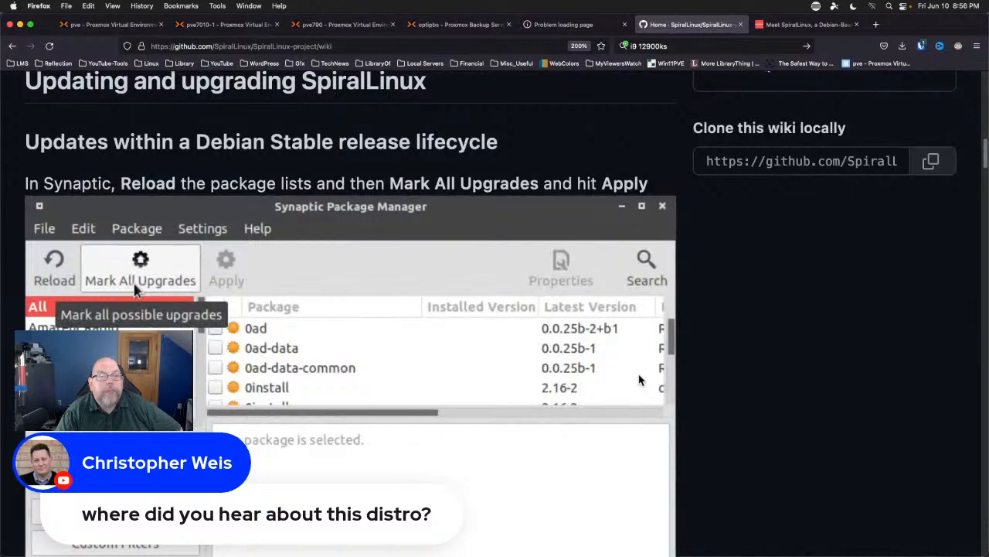
scroll(637, 379, "down", 18)
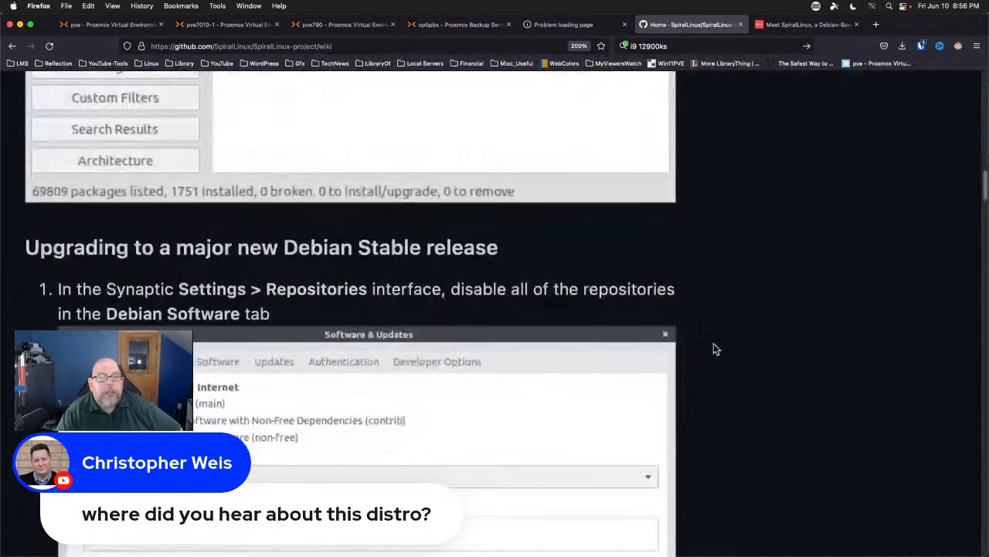
scroll(713, 348, "down", 10)
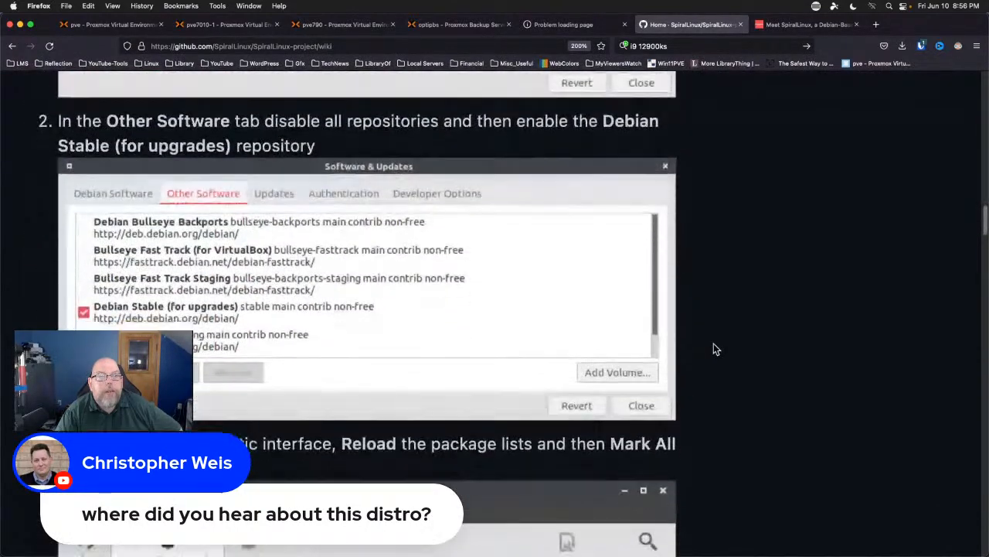
scroll(714, 344, "down", 18)
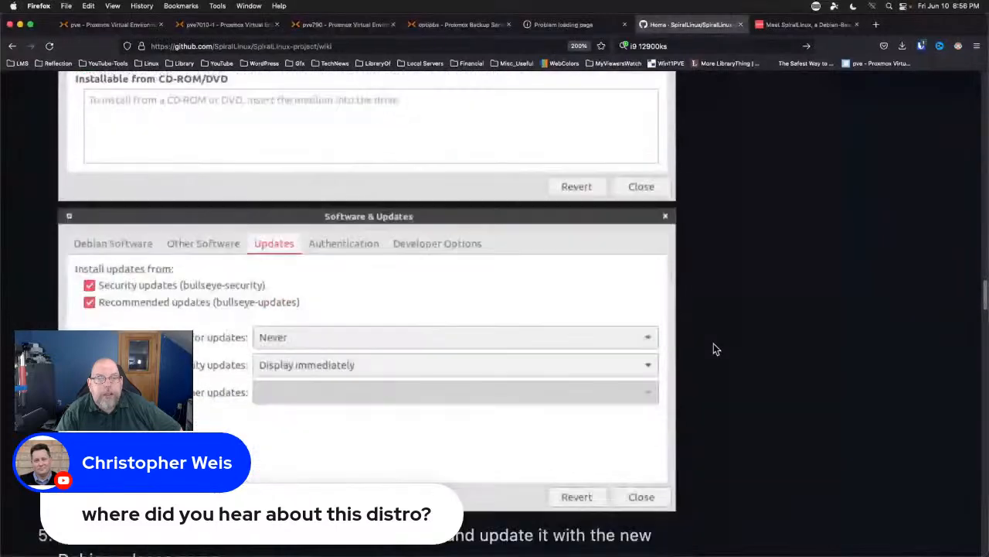
scroll(713, 343, "up", 20)
scroll(295, 415, "up", 15)
scroll(295, 416, "down", 5)
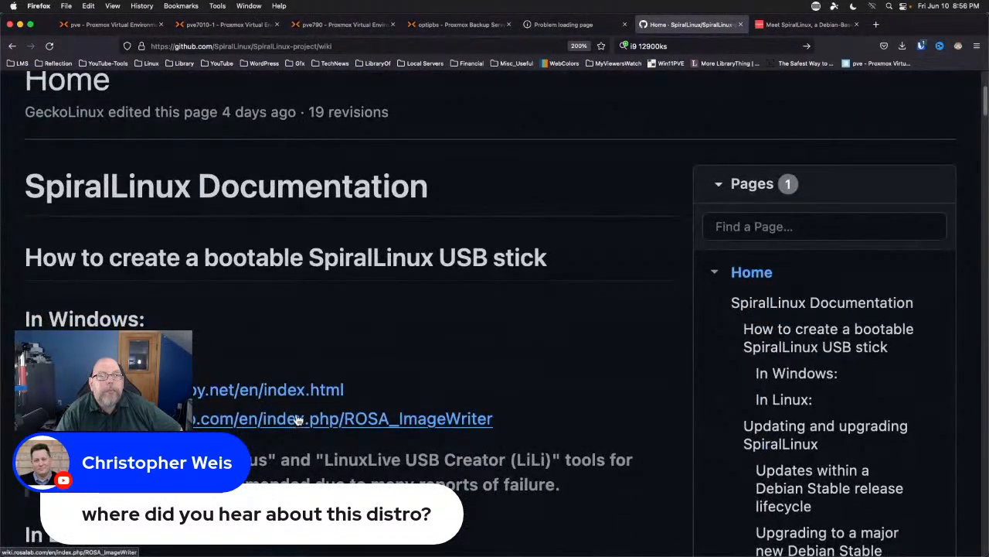
scroll(295, 417, "down", 15)
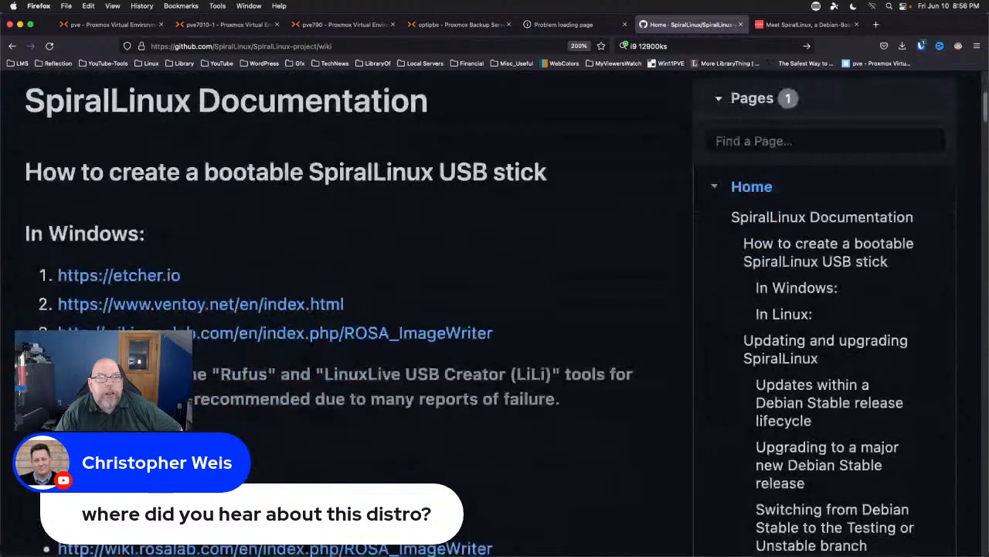
scroll(309, 303, "down", 20)
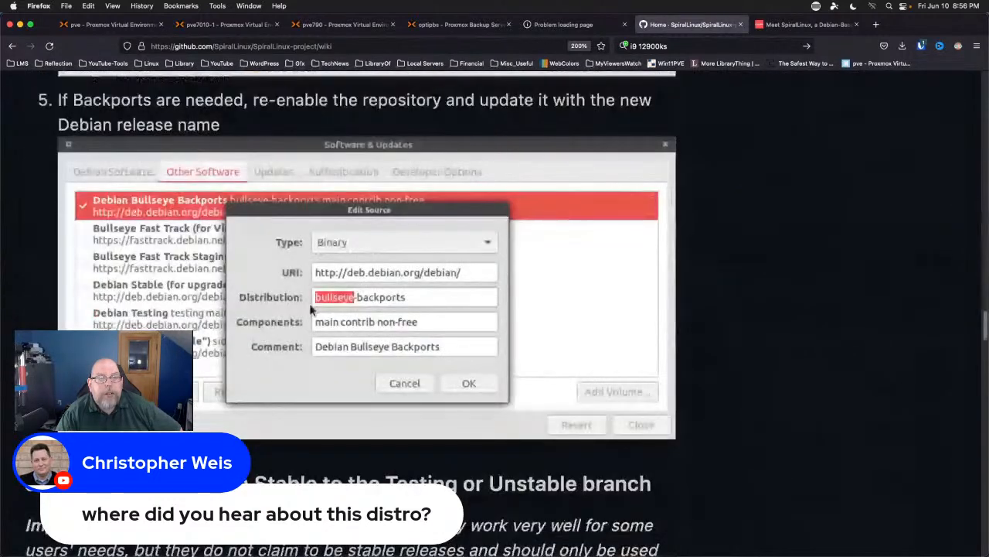
scroll(309, 303, "up", 20)
scroll(296, 417, "up", 10)
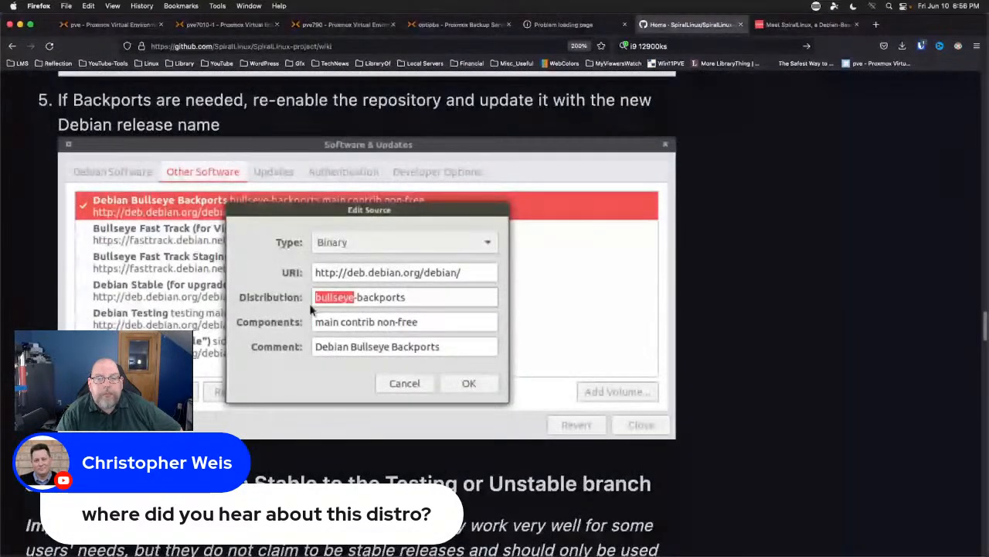
scroll(296, 417, "down", 5)
scroll(295, 418, "down", 15)
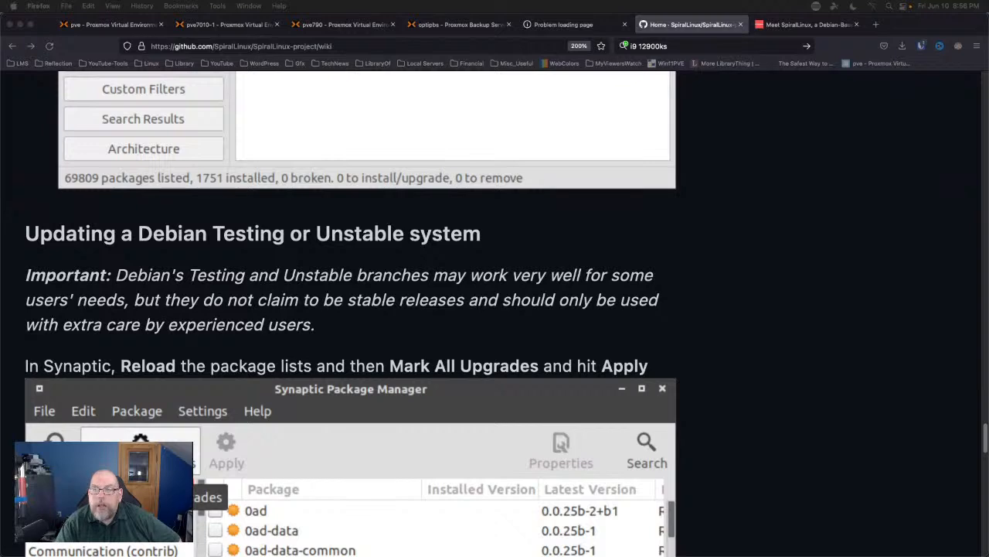
scroll(780, 311, "down", 5)
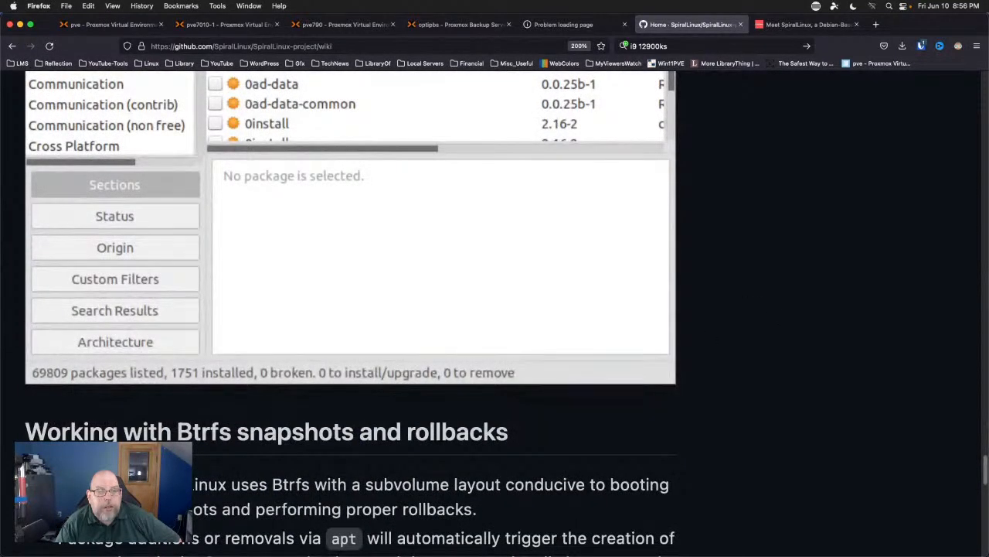
scroll(780, 311, "down", 5)
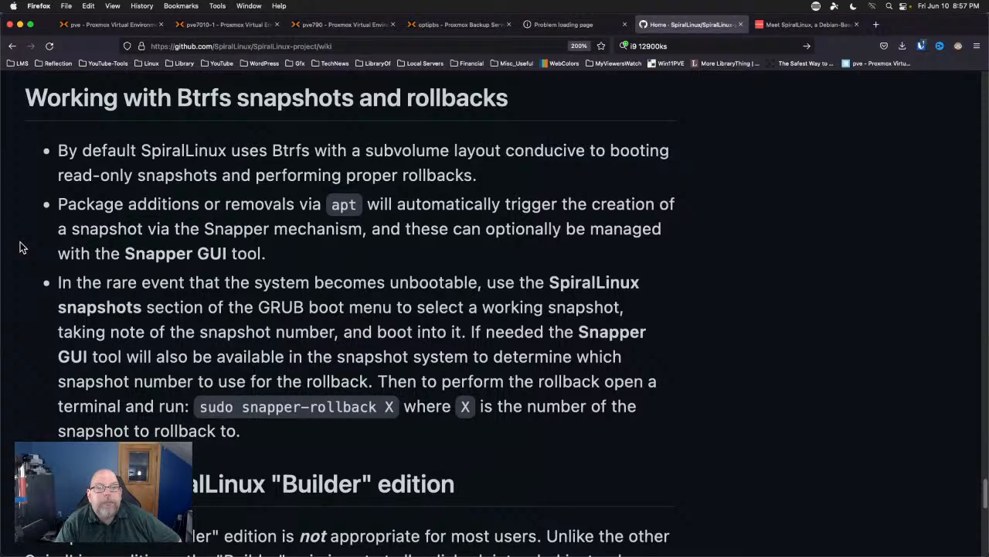
scroll(21, 248, "down", 5)
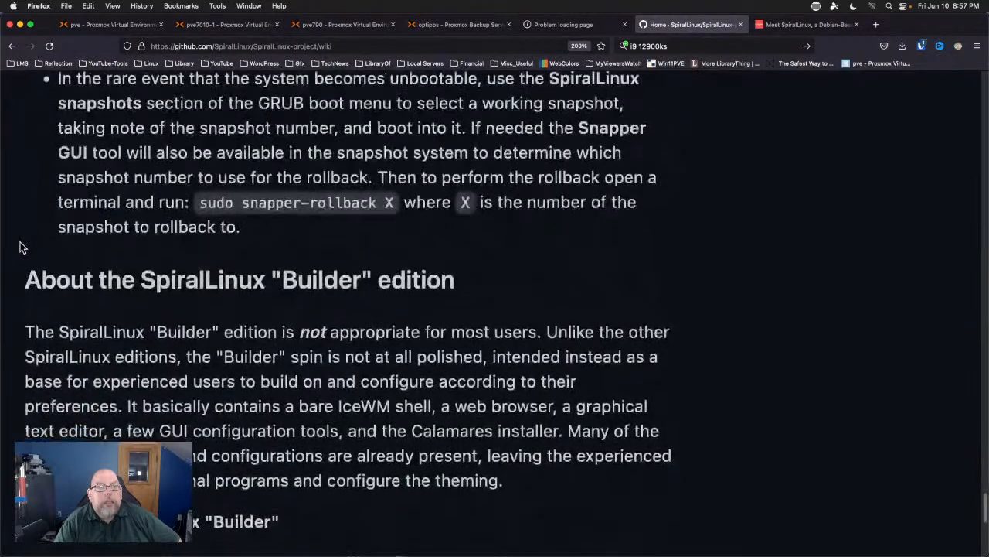
scroll(21, 247, "up", 5)
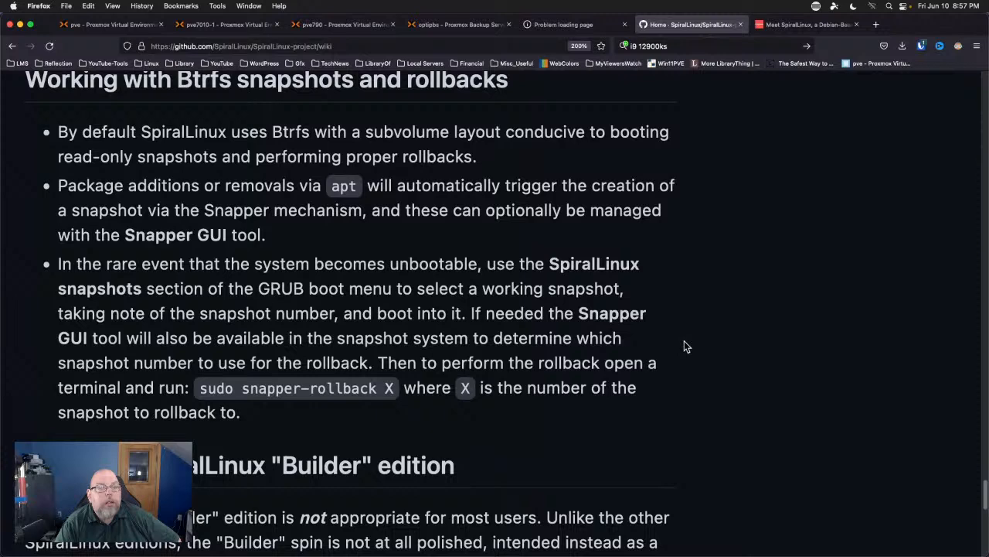
scroll(684, 347, "down", 1)
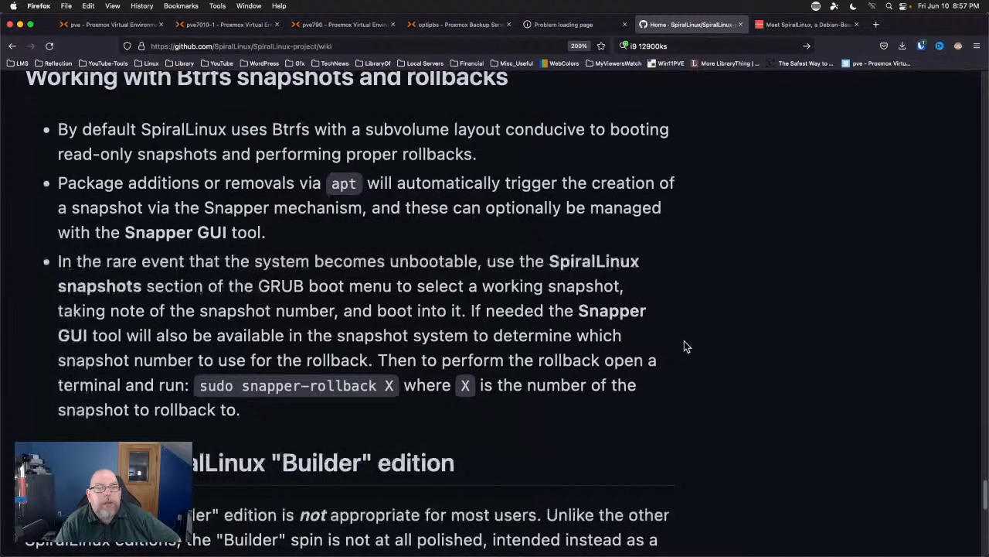
scroll(684, 346, "down", 3)
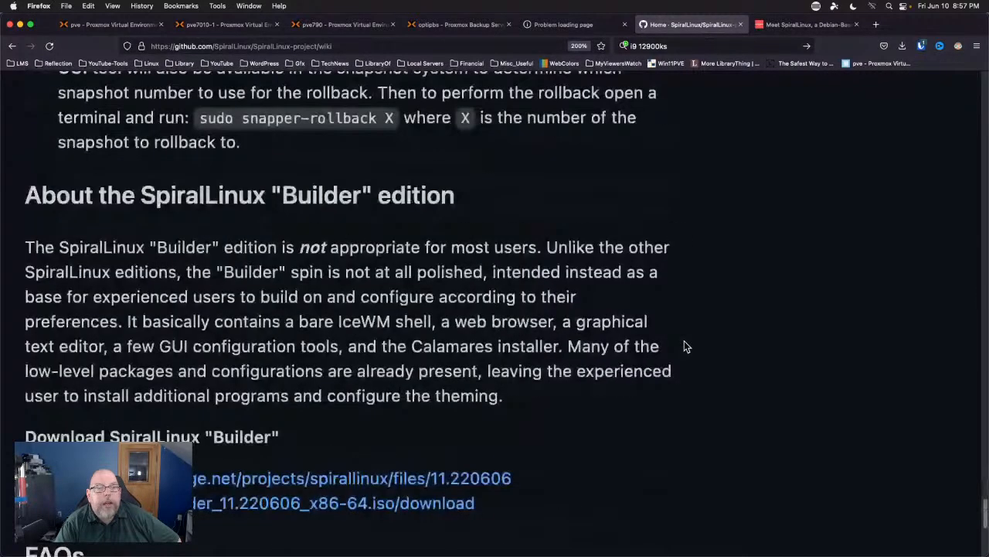
scroll(511, 378, "down", 5)
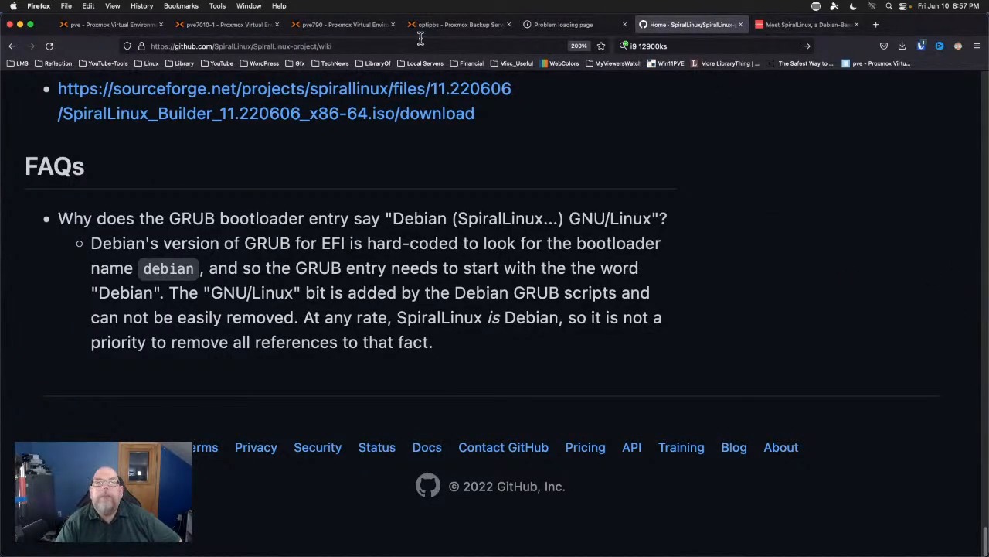
left_click(249, 6)
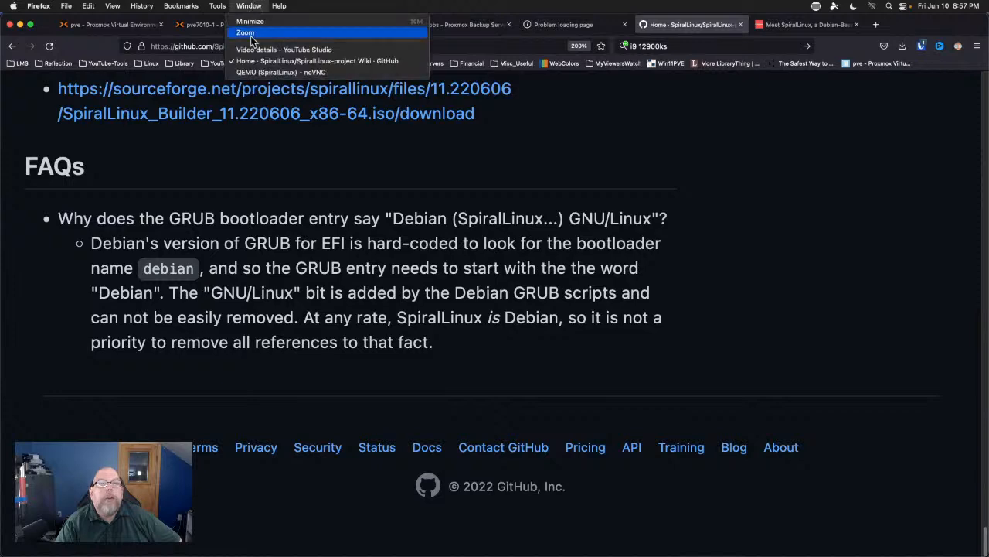
Check the 77% install in the SpiralLinux noVNC console, then return to the Meet SpiralLinux article.
left_click(283, 74)
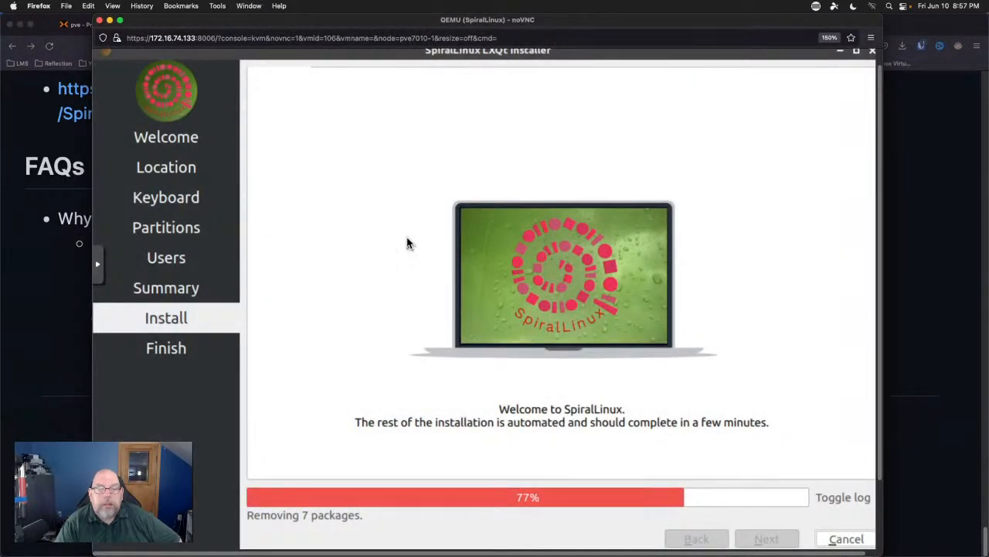
left_click(917, 199)
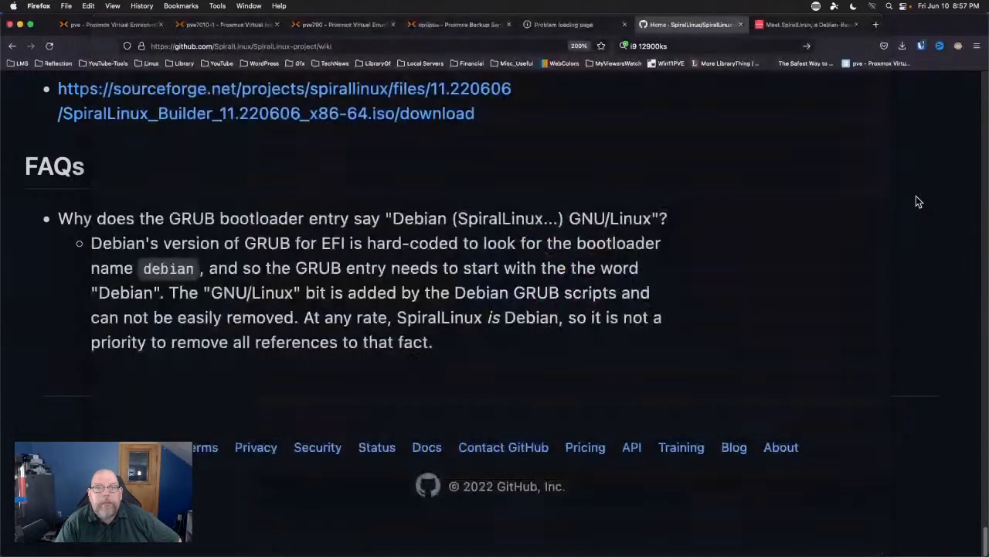
left_click(791, 26)
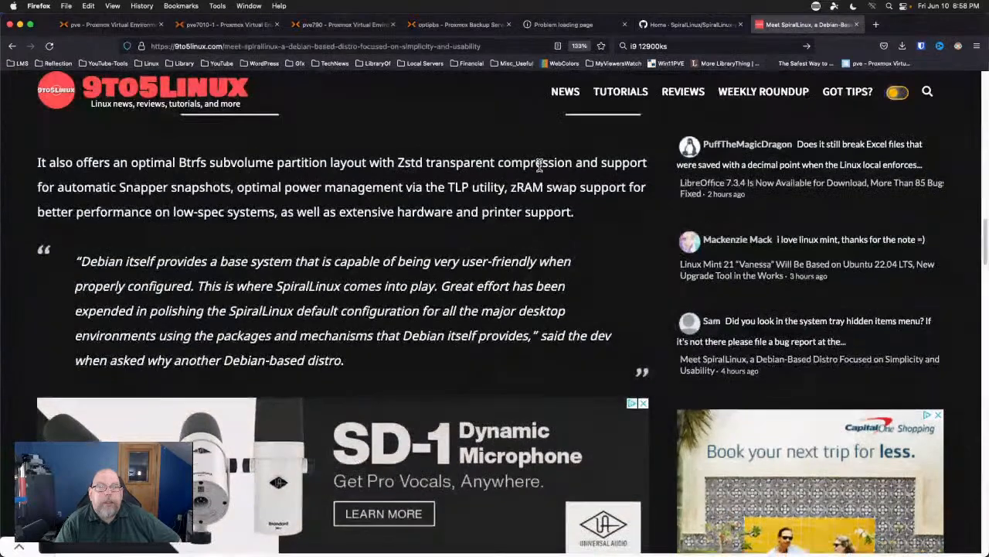
Go back from the SpiralLinux article to the 9to5Linux homepage's latest news list.
scroll(539, 165, "up", 5)
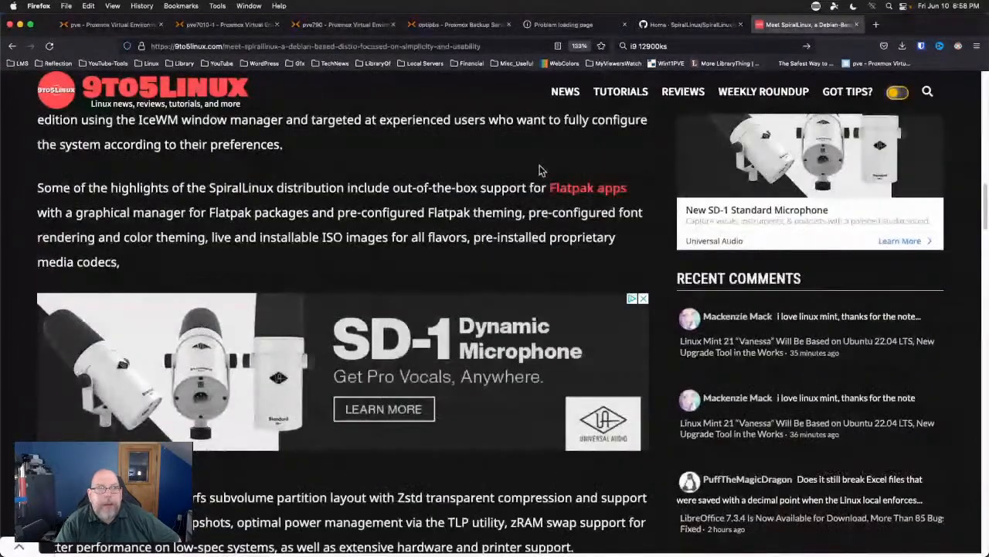
scroll(540, 165, "up", 10)
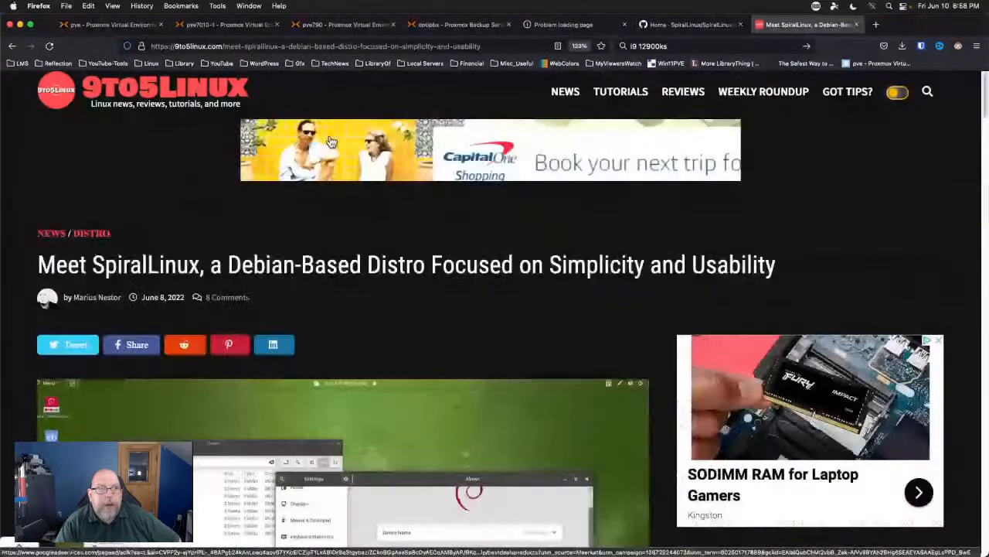
left_click(11, 47)
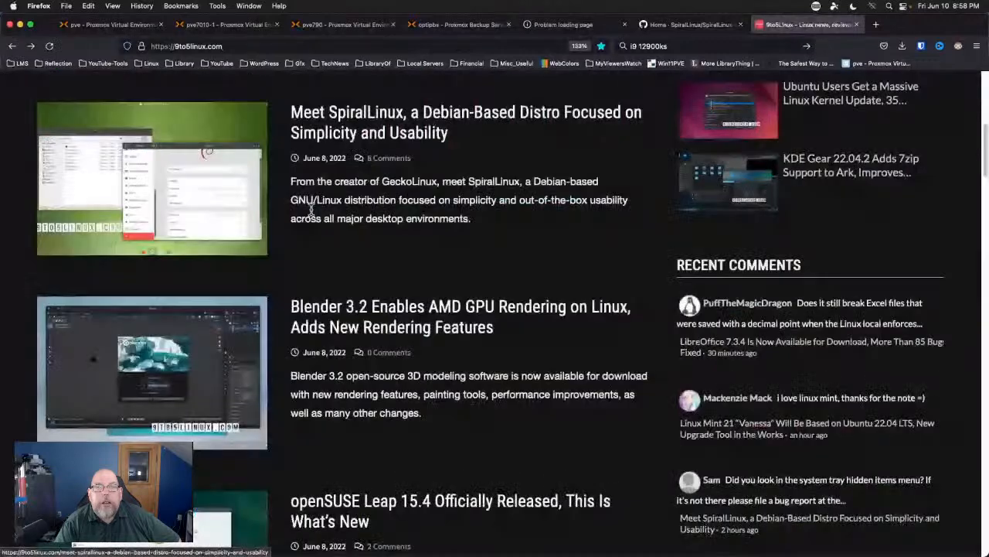
scroll(336, 201, "up", 6)
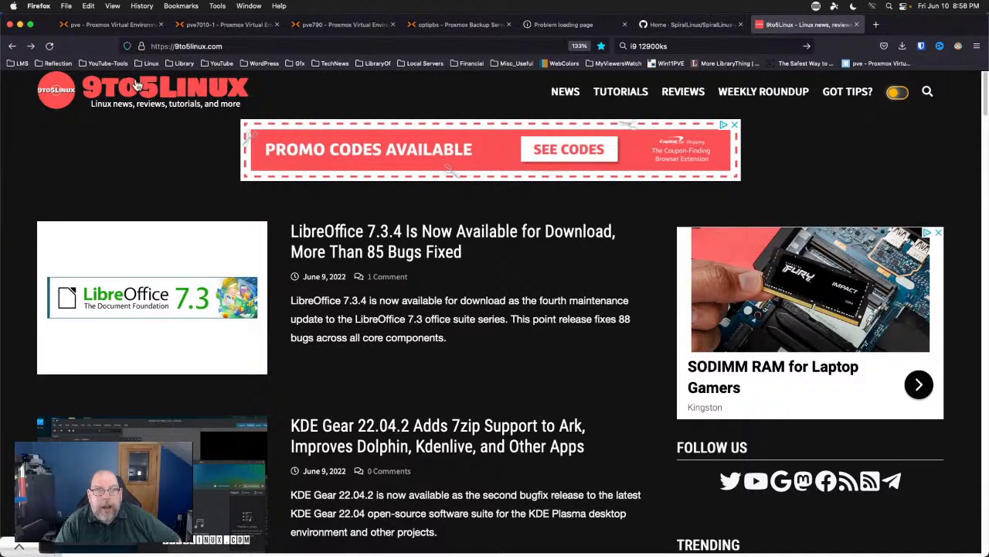
Edit the address bar to load the 9to5Mac site, fixing the typo.
left_click(268, 47)
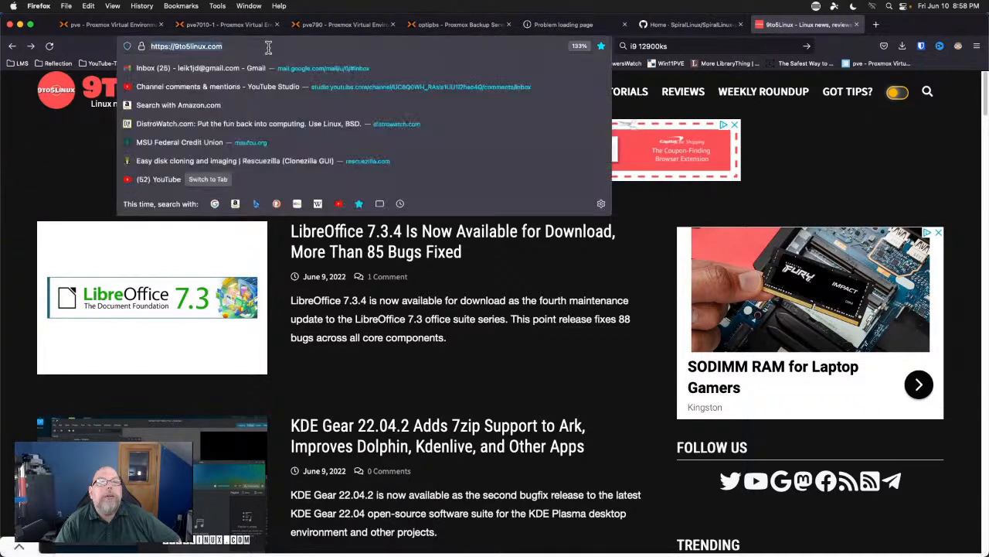
left_click(217, 46)
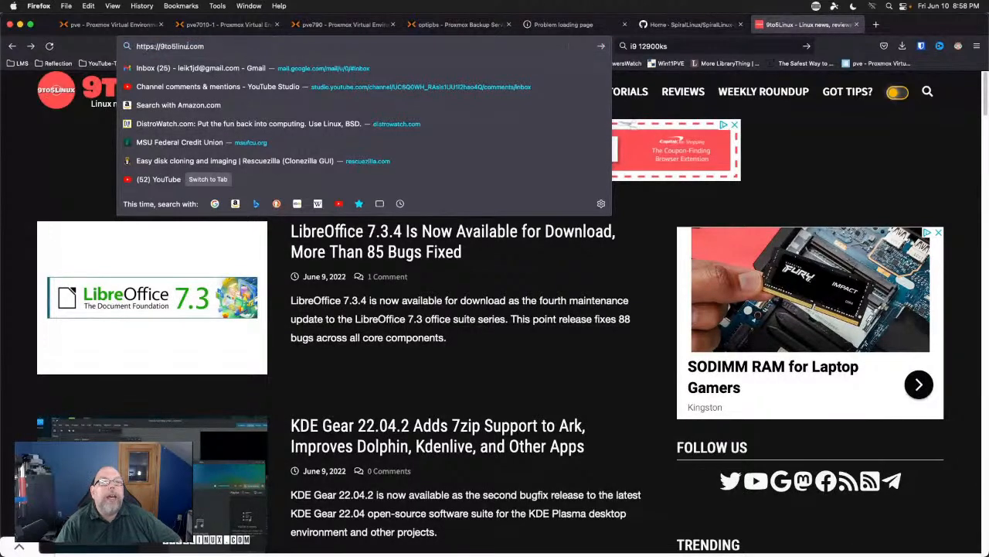
key("BackSpace")
key("BackSpace")
key("BackSpace")
key("BackSpace")
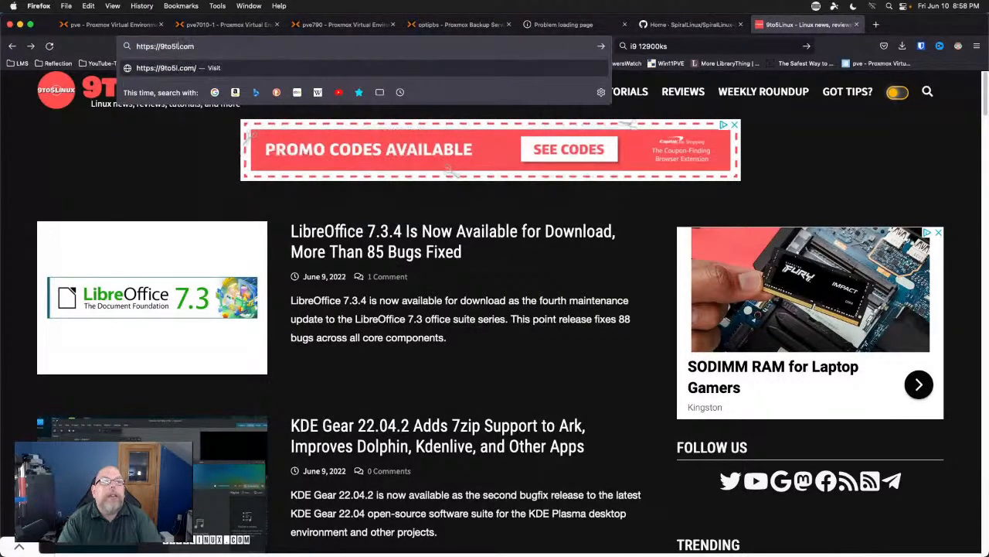
type("mac")
key("Return")
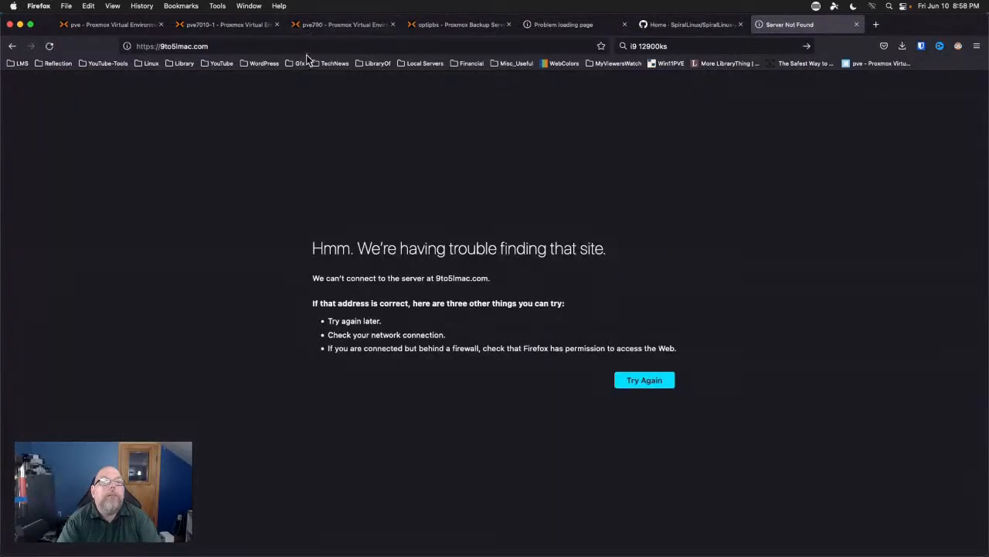
left_click(310, 47)
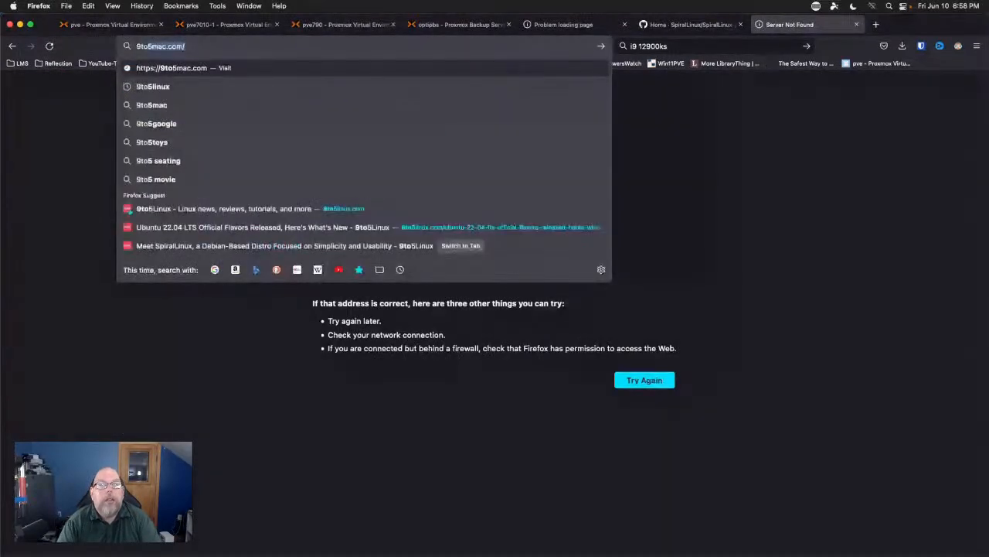
key("Return")
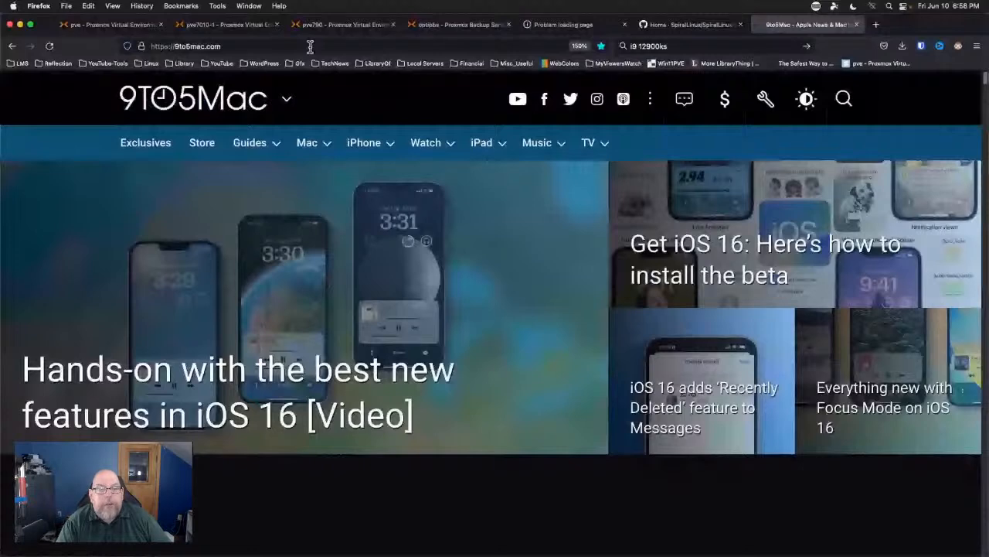
Scroll down the 9to5Mac front page, then close the tab to return to GitHub.
scroll(355, 289, "down", 3)
scroll(355, 289, "down", 5)
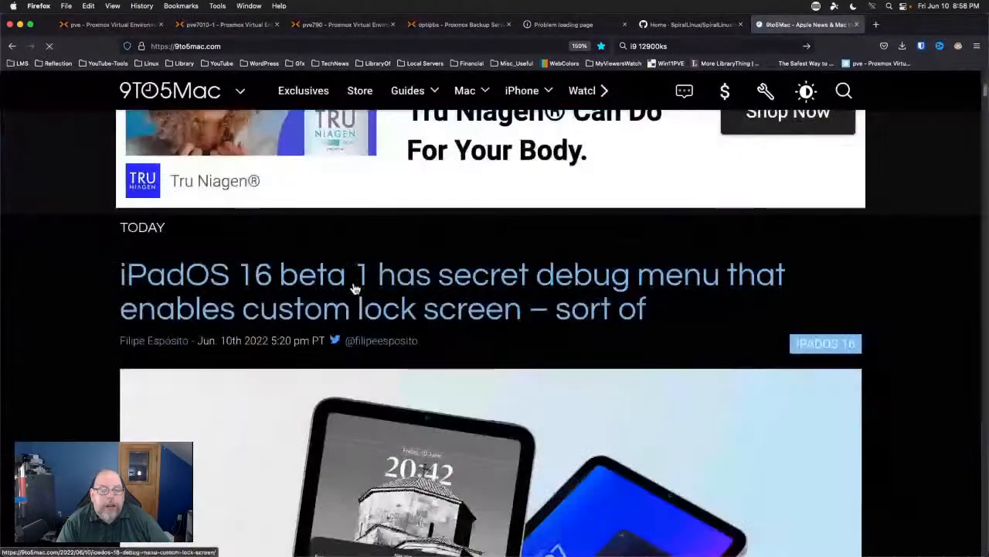
scroll(23, 324, "down", 3)
scroll(31, 322, "down", 10)
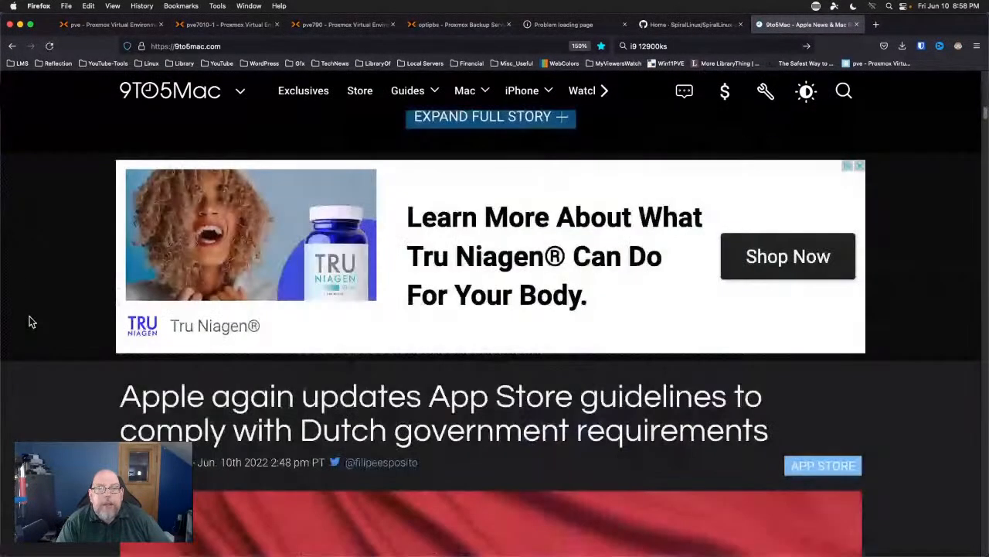
scroll(31, 321, "down", 5)
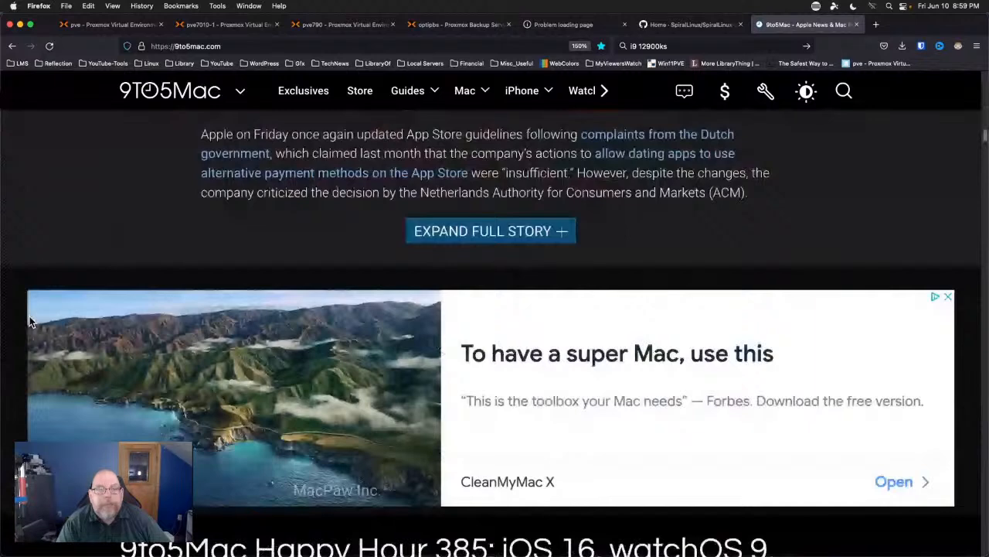
scroll(31, 322, "down", 7)
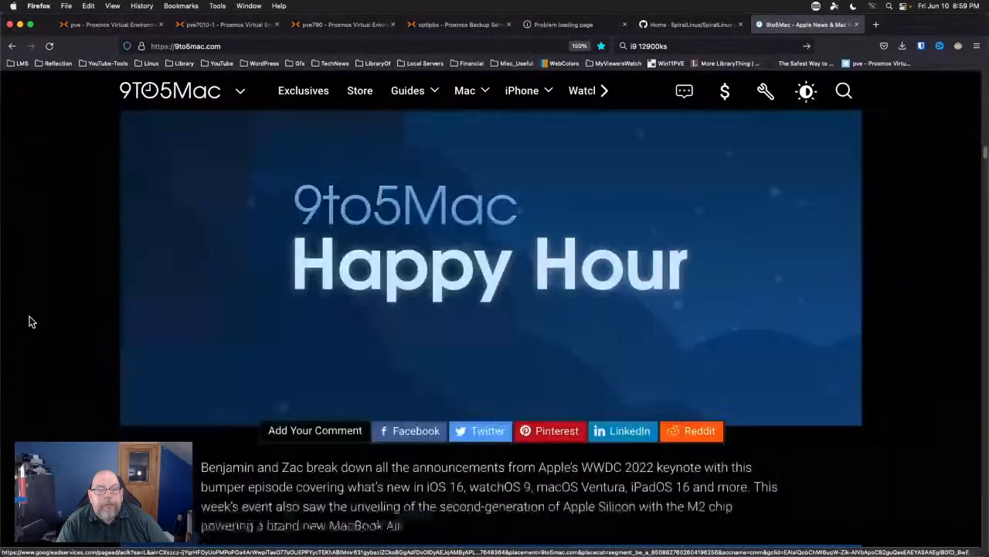
scroll(31, 322, "down", 6)
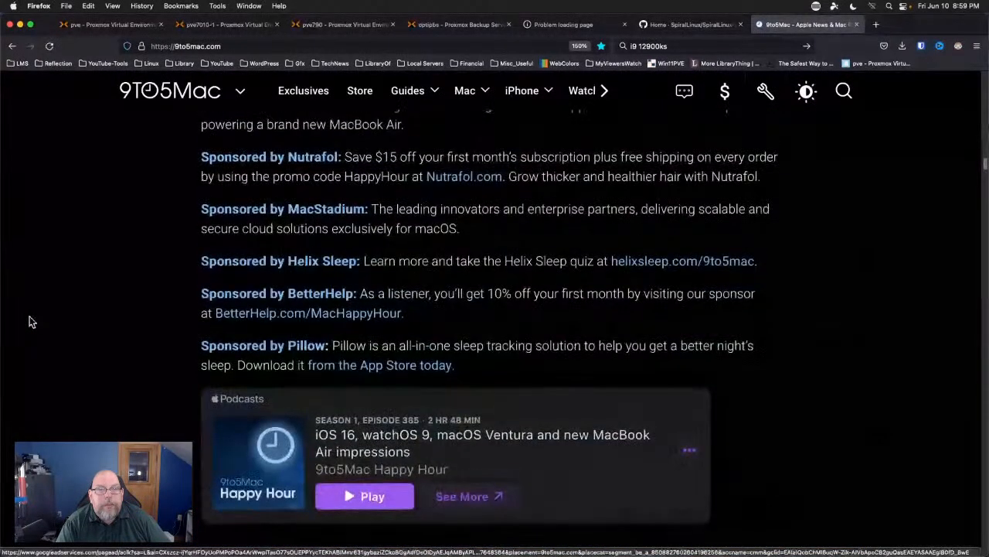
scroll(31, 322, "down", 12)
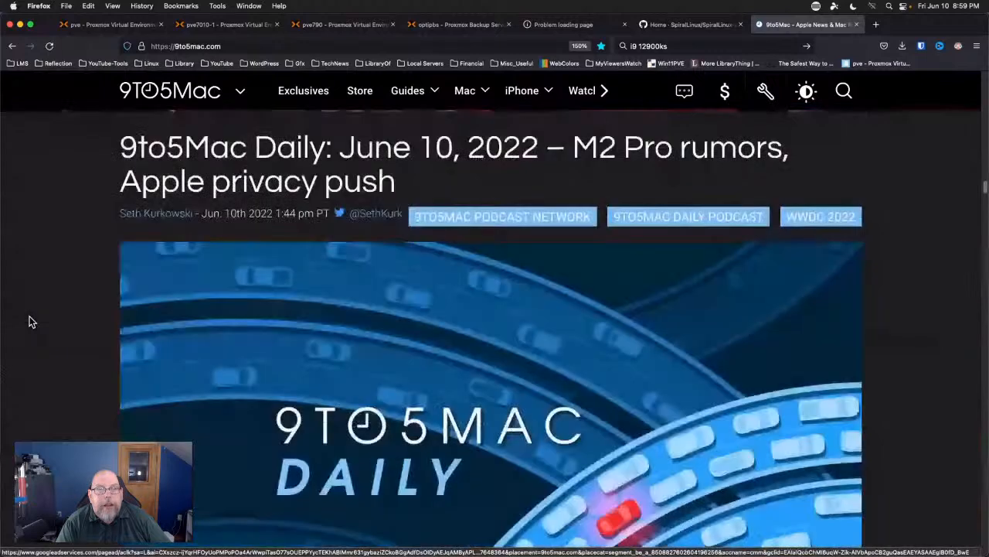
scroll(30, 321, "down", 11)
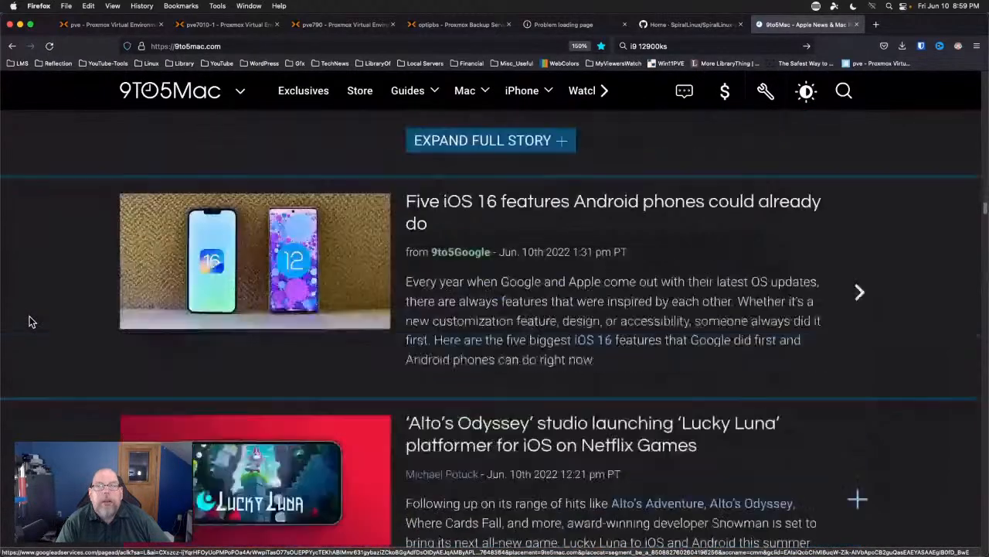
scroll(31, 322, "down", 1)
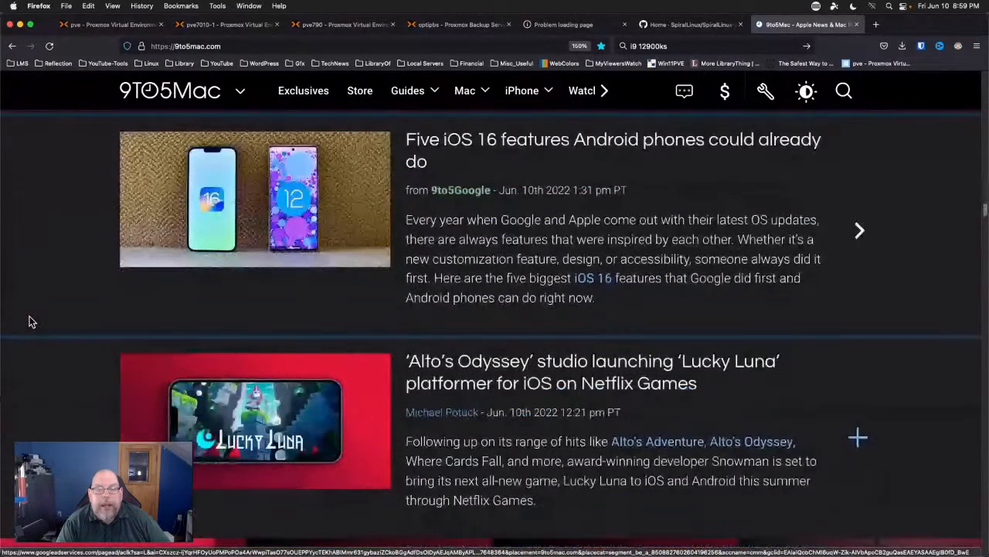
scroll(31, 321, "down", 7)
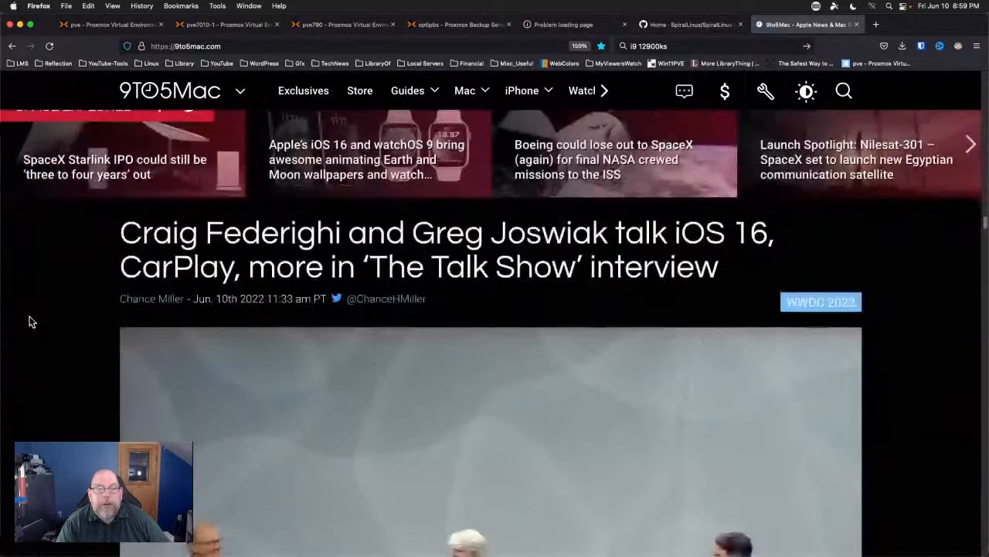
scroll(31, 321, "down", 3)
scroll(31, 322, "down", 6)
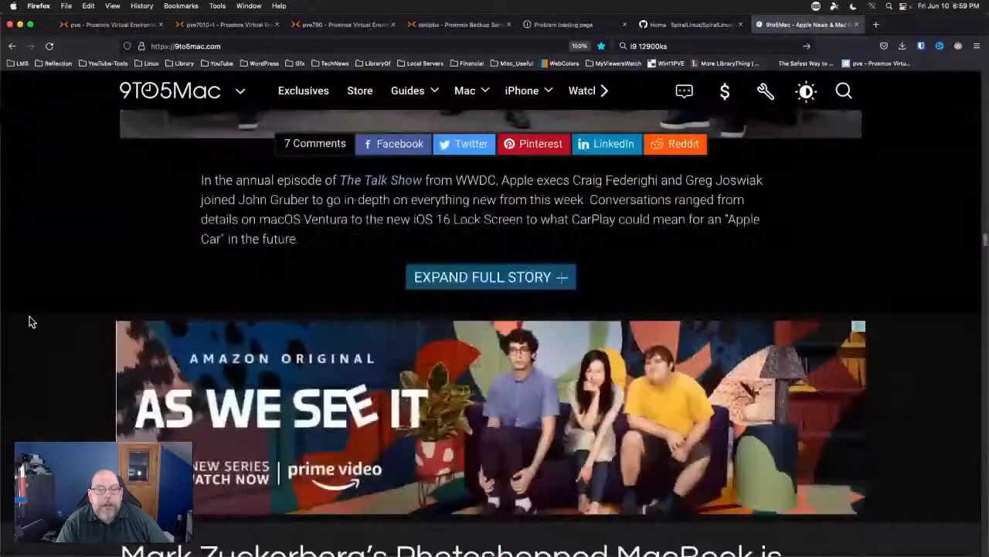
scroll(29, 322, "down", 7)
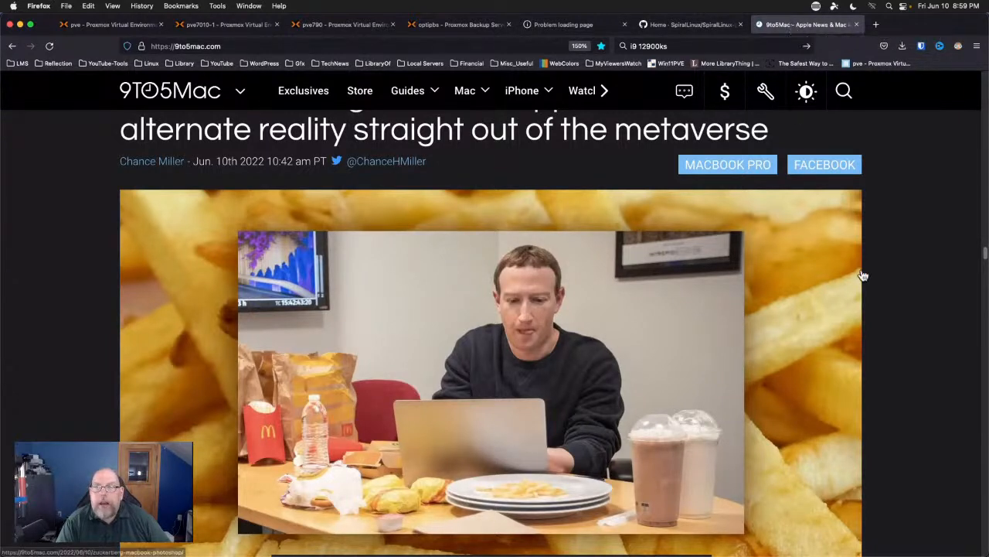
scroll(921, 285, "down", 1)
scroll(919, 289, "down", 1)
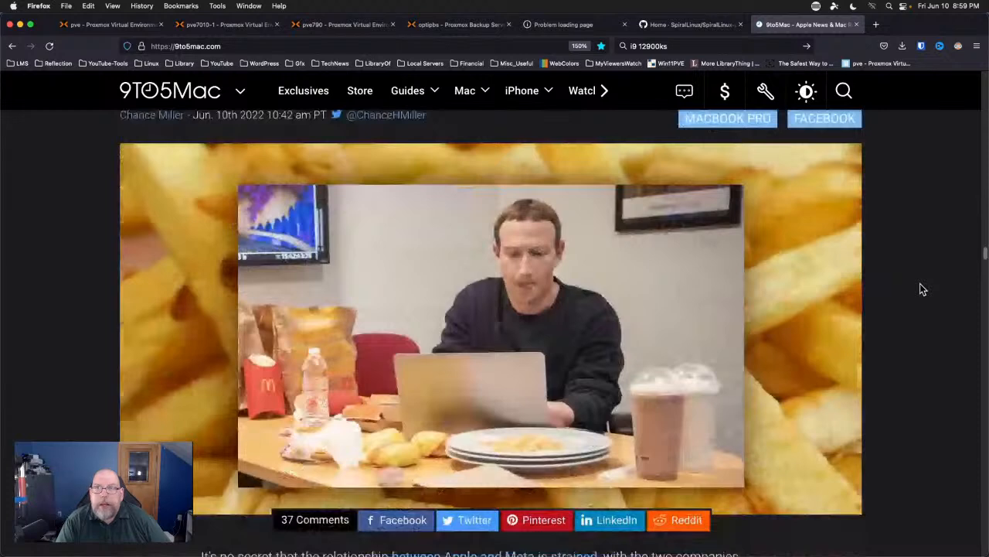
scroll(919, 287, "down", 6)
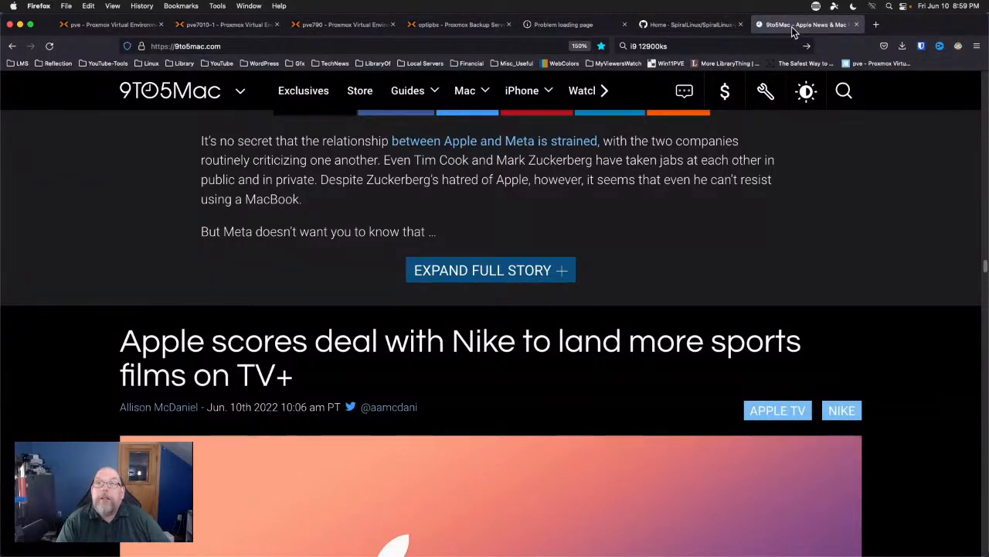
key("super+w")
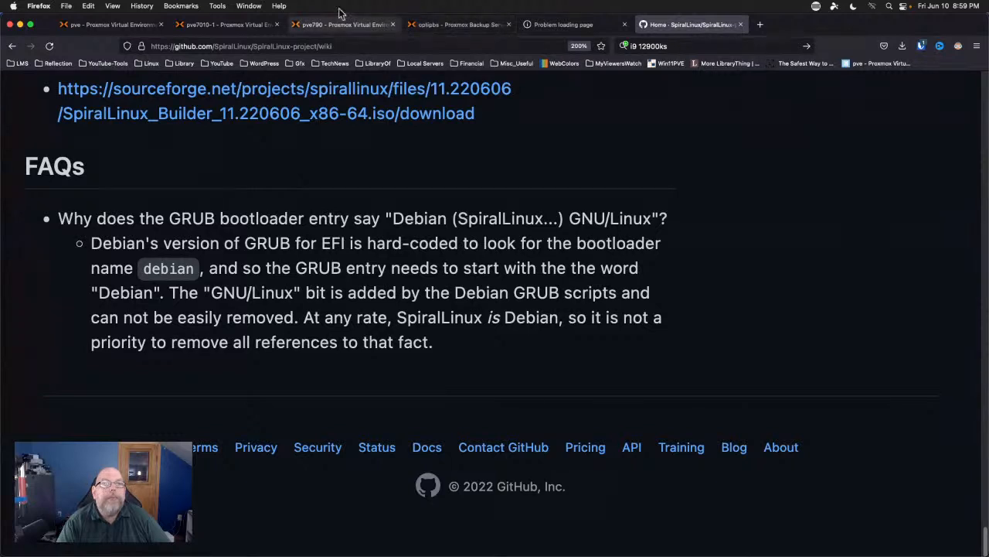
In the SpiralLinux noVNC console, tick Restart now, finish the installer, and close the console.
left_click(256, 5)
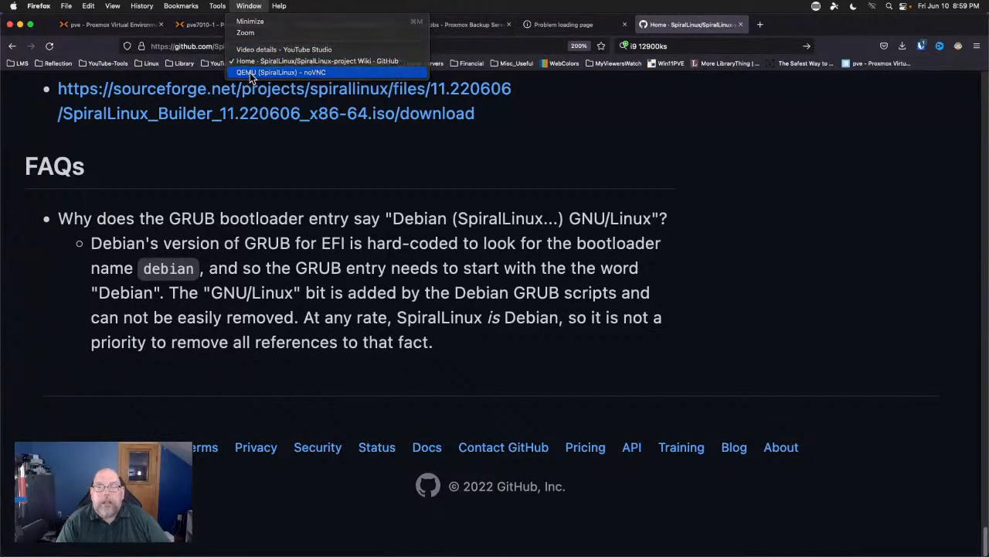
left_click(250, 72)
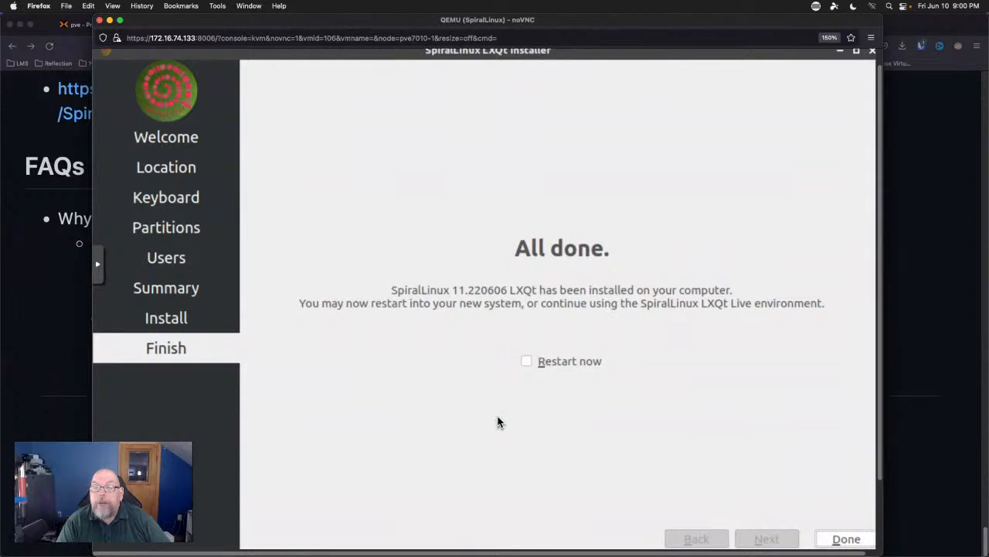
left_click(526, 361)
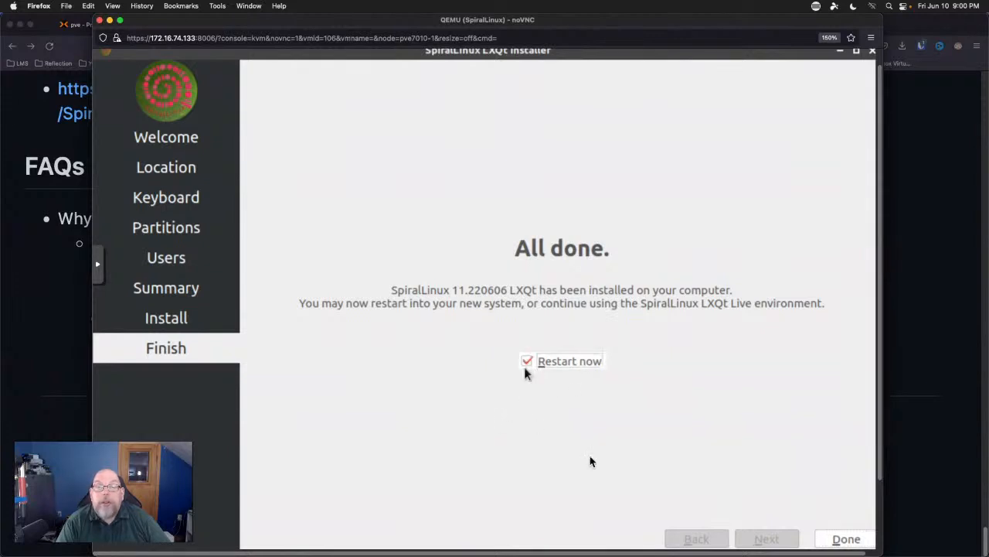
left_click(848, 539)
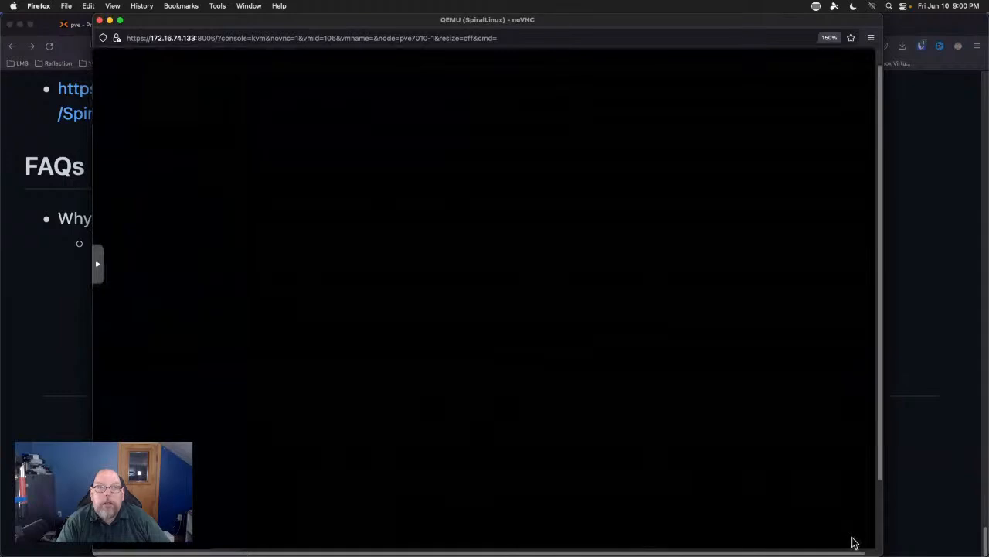
left_click(99, 21)
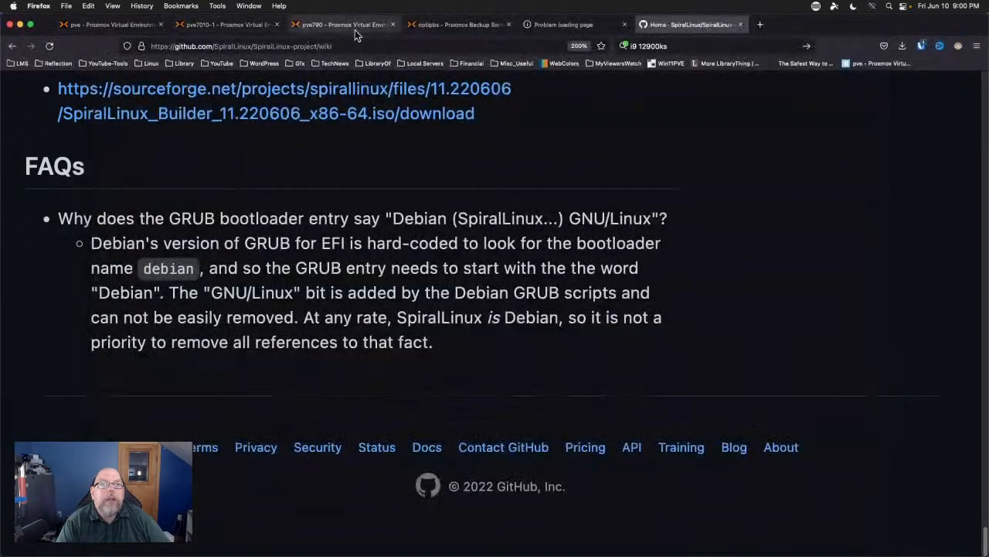
Set VM 106's CD/DVD Drive to 'Do not use any media' in Hardware.
left_click(223, 27)
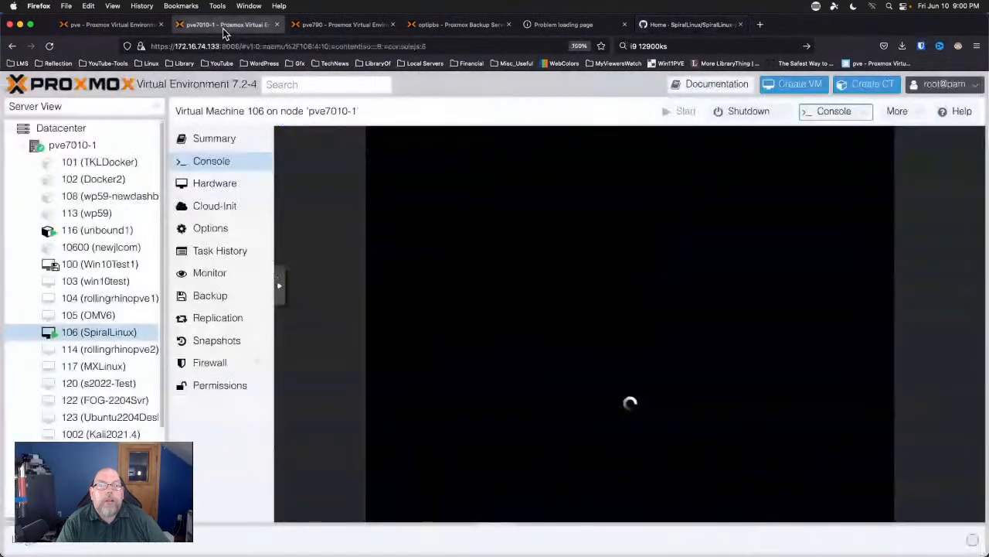
left_click(205, 185)
double_click(332, 286)
left_click(453, 357)
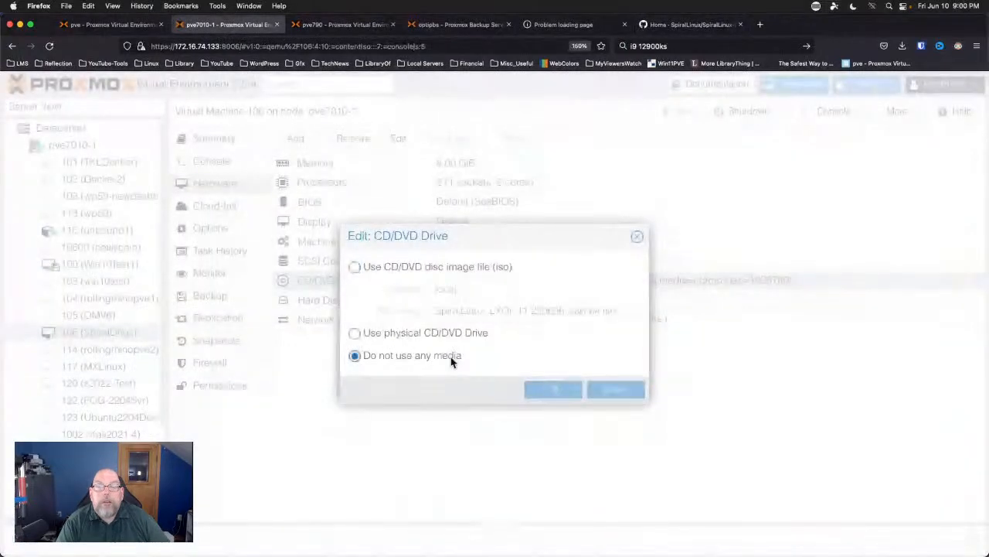
left_click(551, 390)
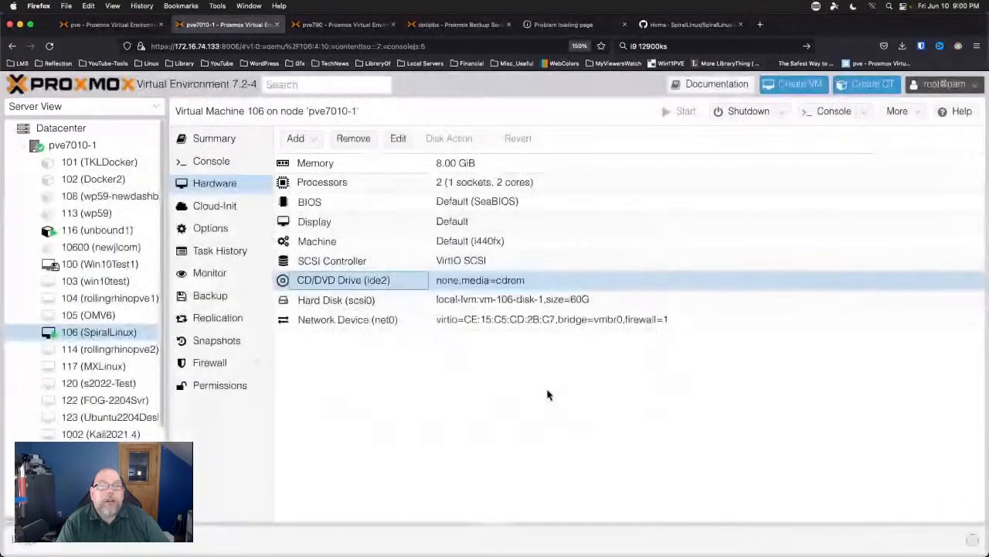
Continue the reboot in VM 106's console so the installed system boots.
left_click(213, 161)
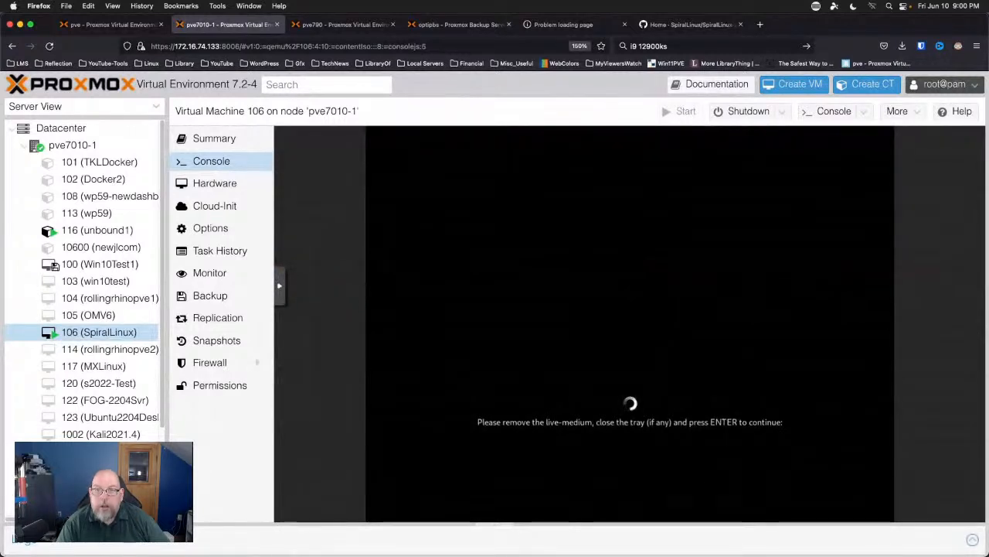
key("Return")
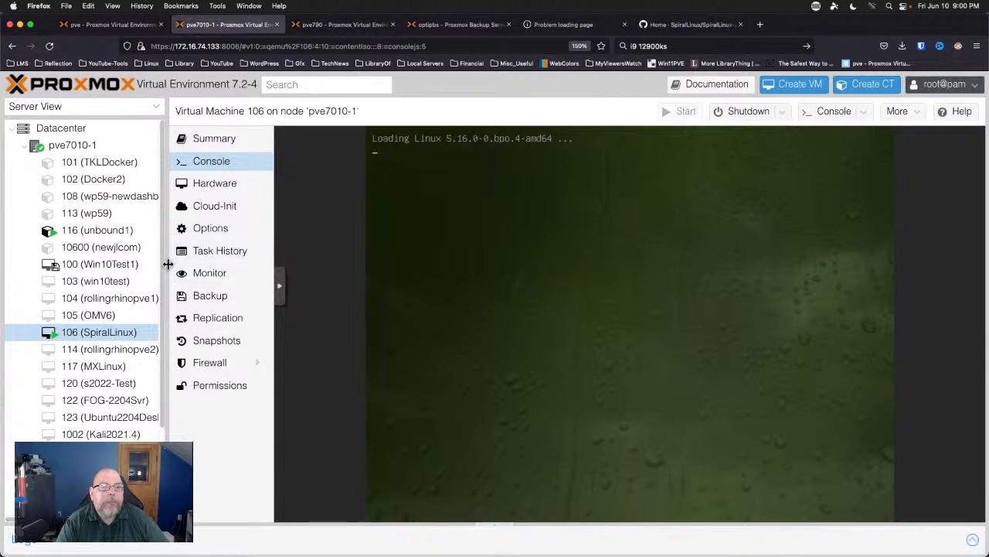
left_click_drag(166, 265, 119, 265)
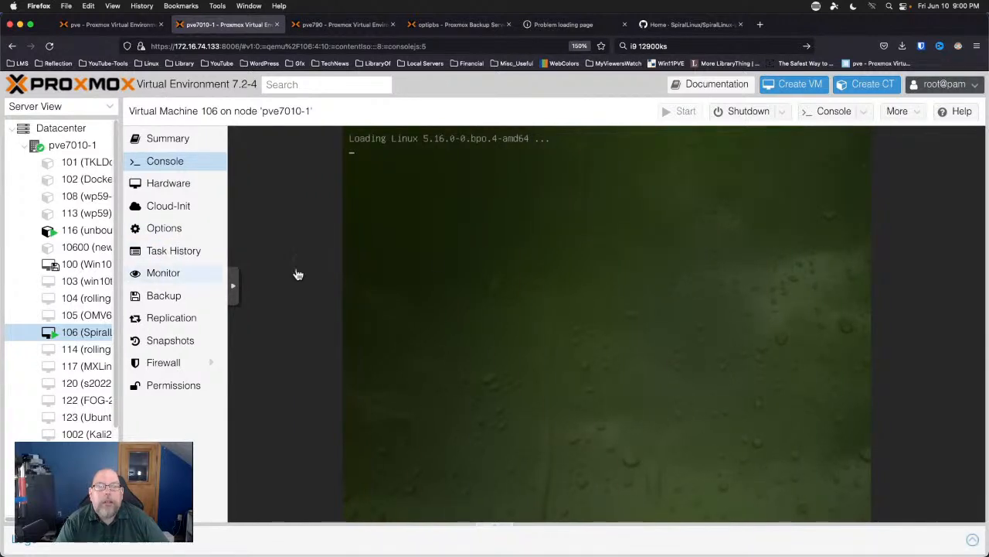
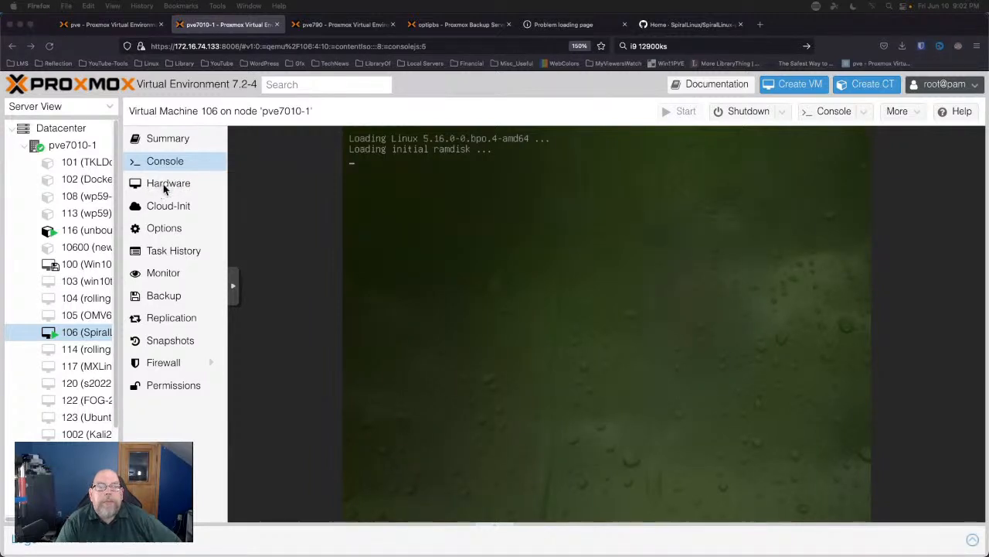
Show VM 106's Hardware list to confirm the CD/DVD drive is empty and the 60G disk is attached.
left_click(166, 186)
left_click(169, 188)
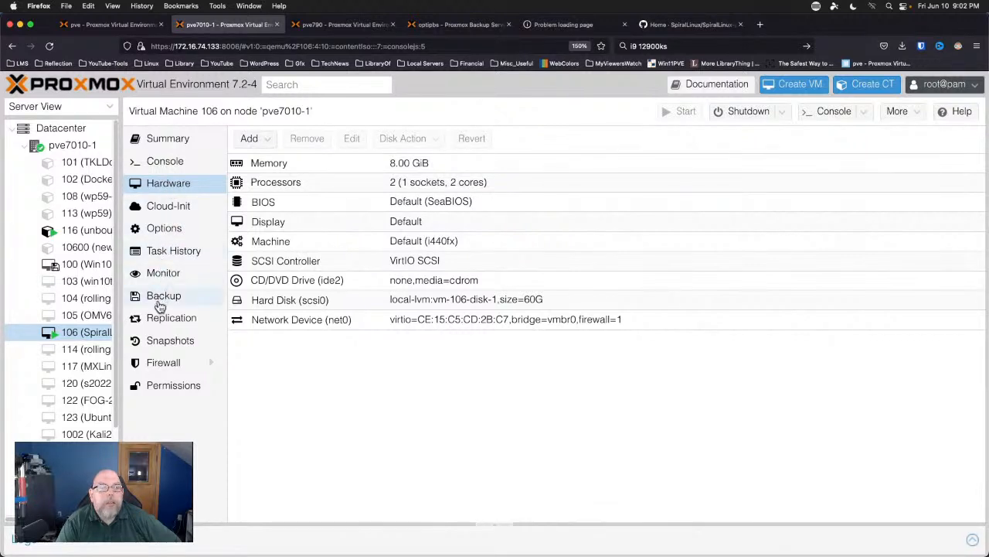
Watch VM 106's console boot from the hard disk to the 'Welcome to GRUB!' message.
left_click(177, 161)
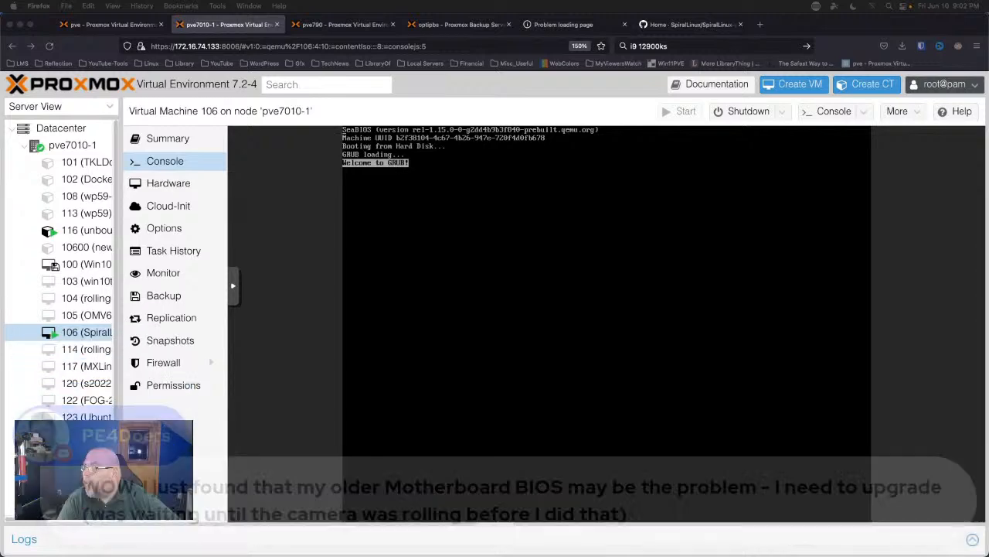
Watch VM 106's console go dark and reload, then open the Apple menu.
left_click(561, 245)
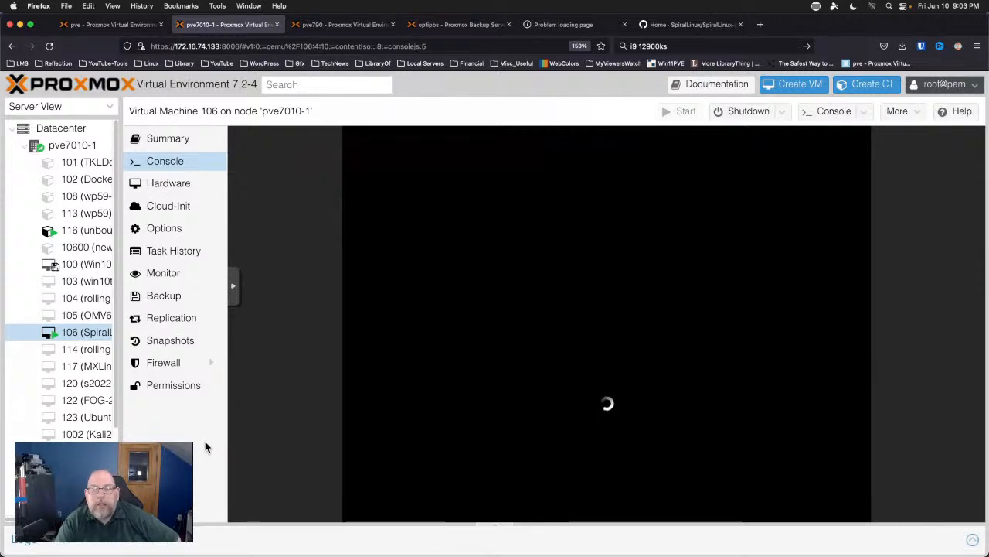
left_click(13, 5)
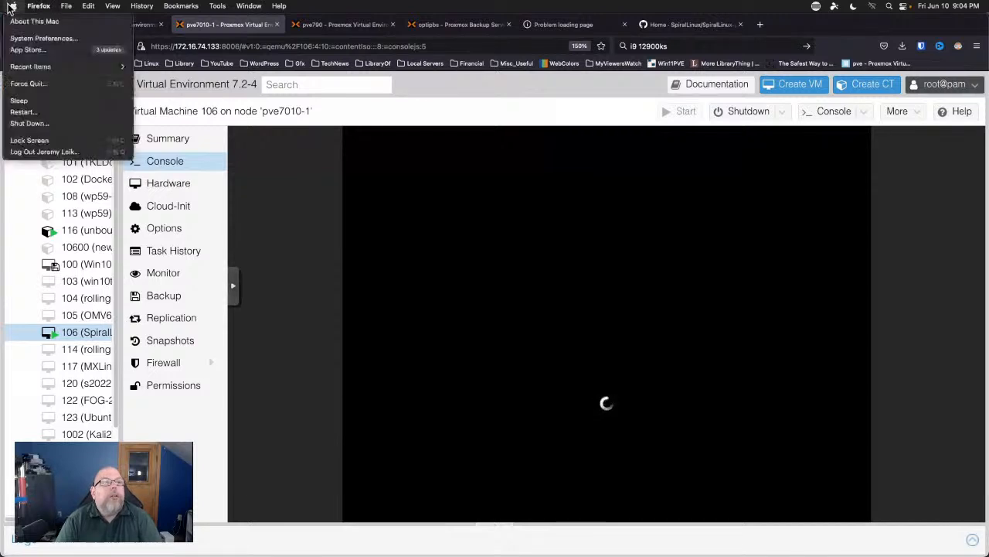
Check the App Store's pending updates, centre its window, then quit it.
left_click(28, 49)
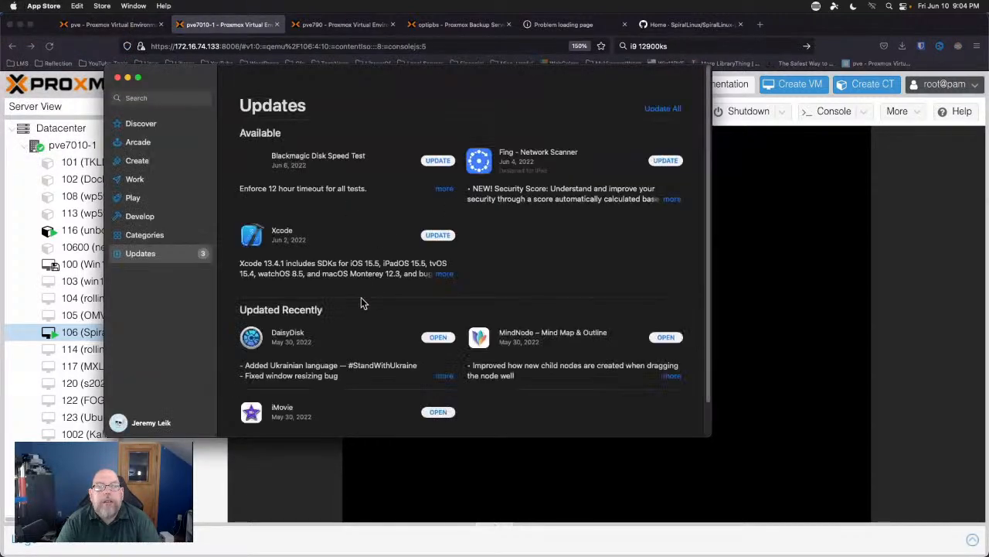
left_click_drag(404, 65, 492, 115)
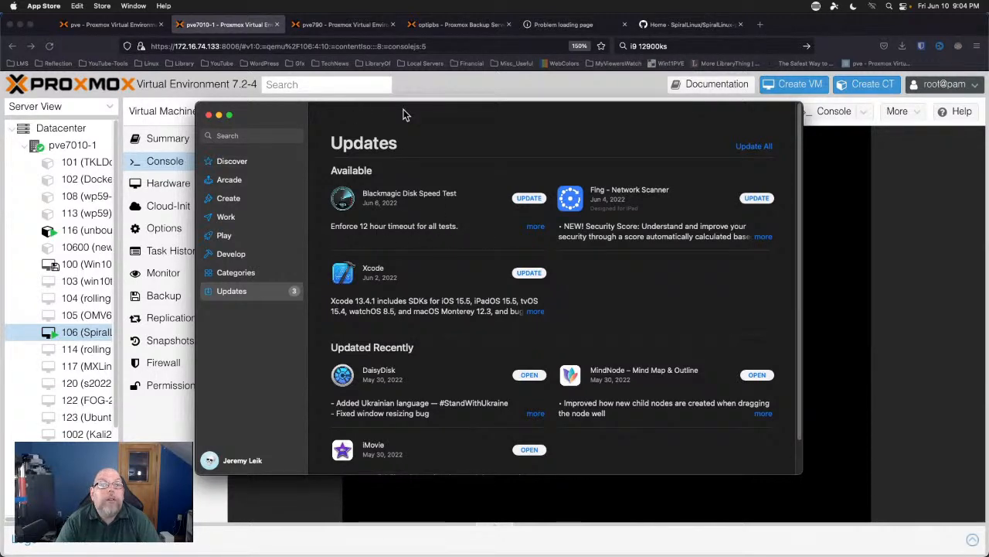
key("super+q")
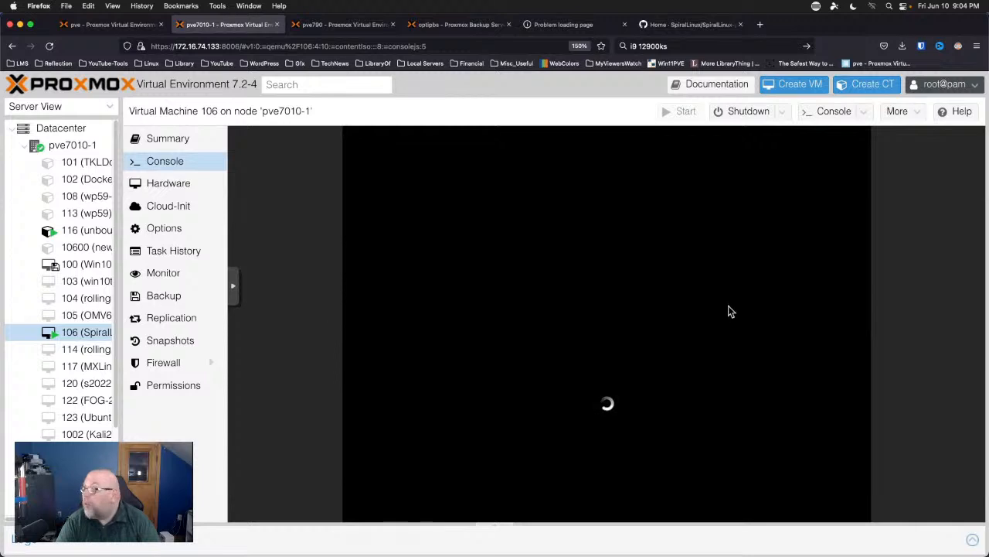
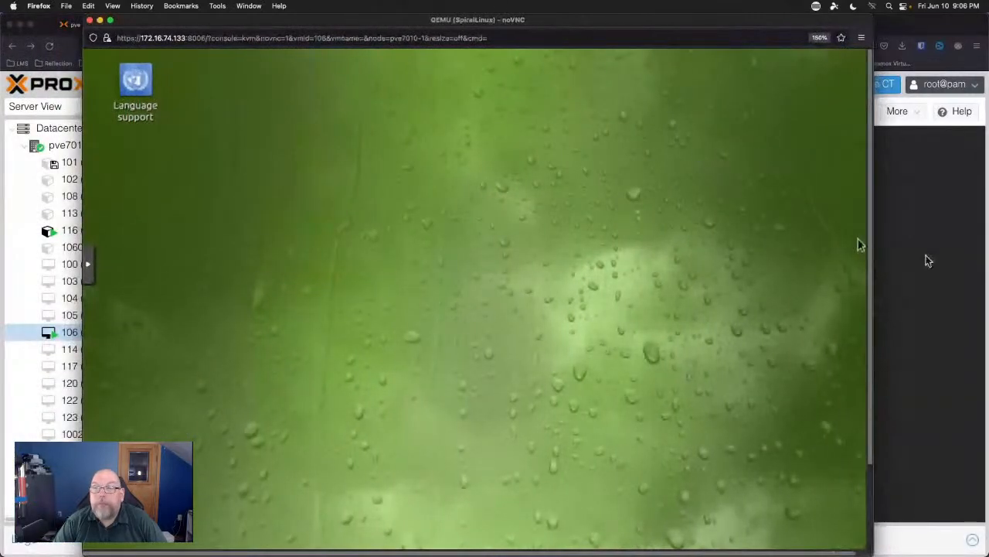
Scroll to the VM taskbar and open the file manager on the leik1jd home folder.
scroll(863, 302, "down", 2)
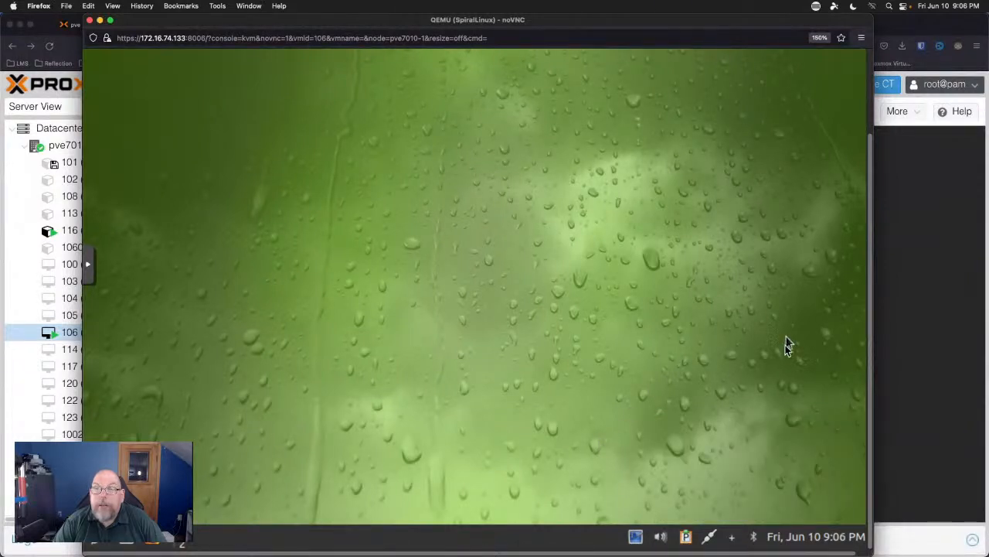
scroll(869, 97, "up", 3)
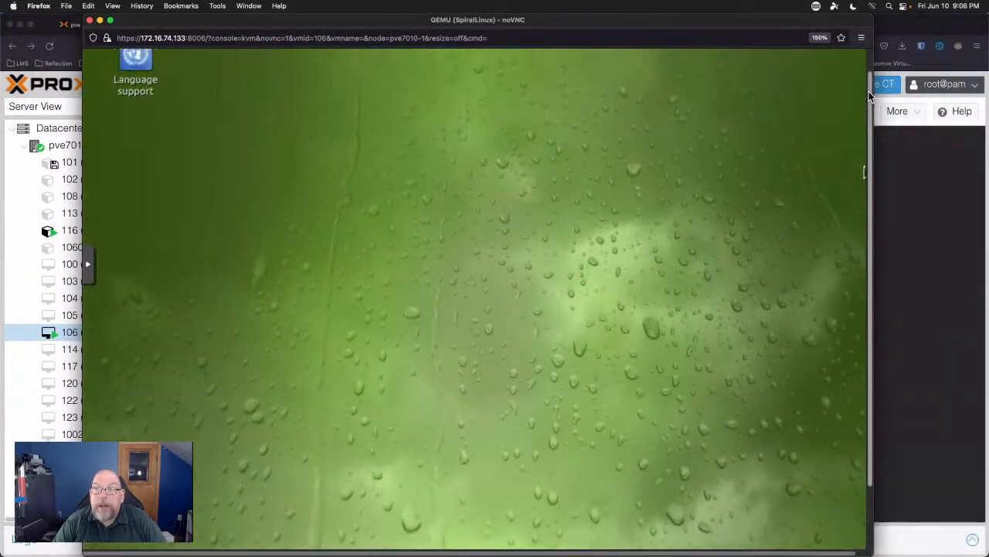
left_click_drag(736, 26, 751, 25)
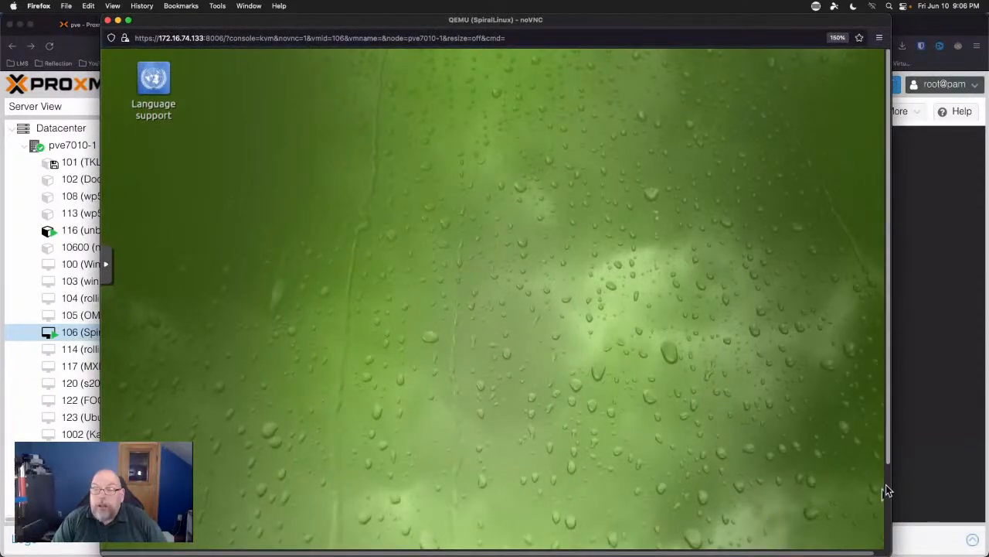
scroll(888, 488, "down", 3)
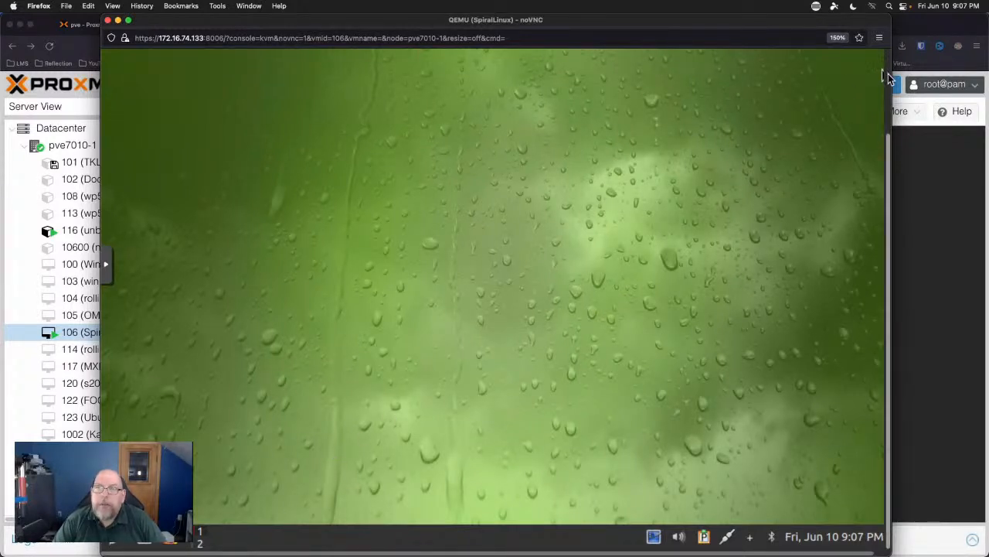
scroll(887, 77, "up", 3)
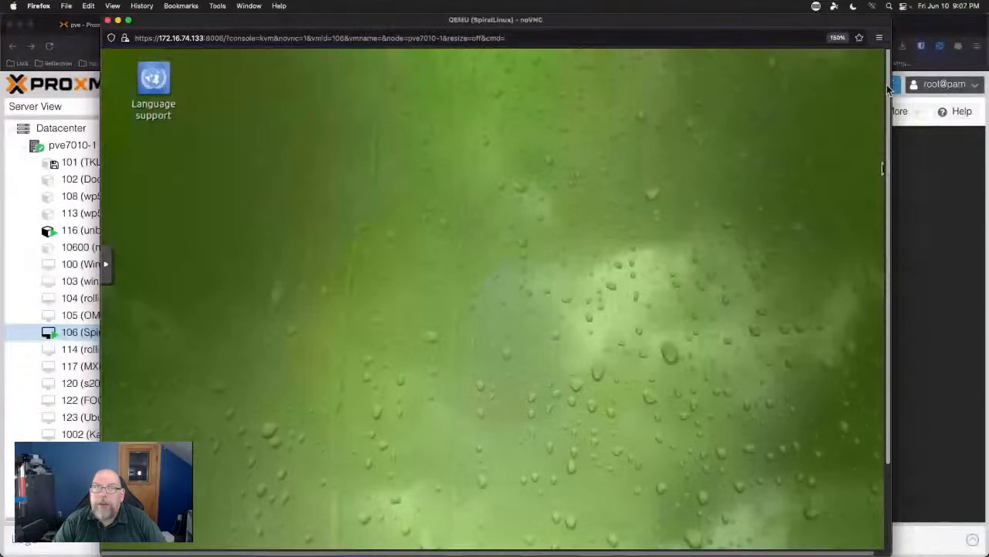
scroll(882, 141, "down", 1)
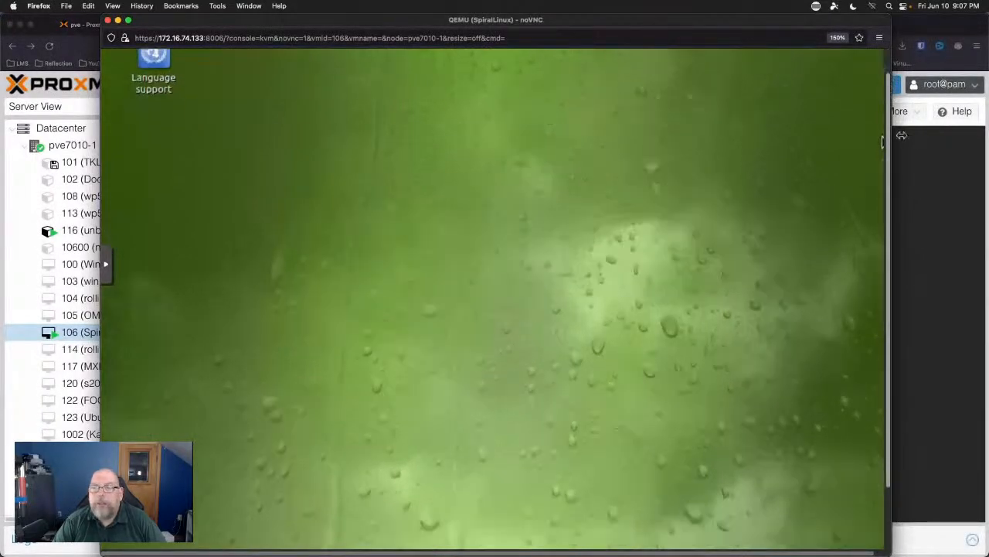
scroll(882, 142, "down", 3)
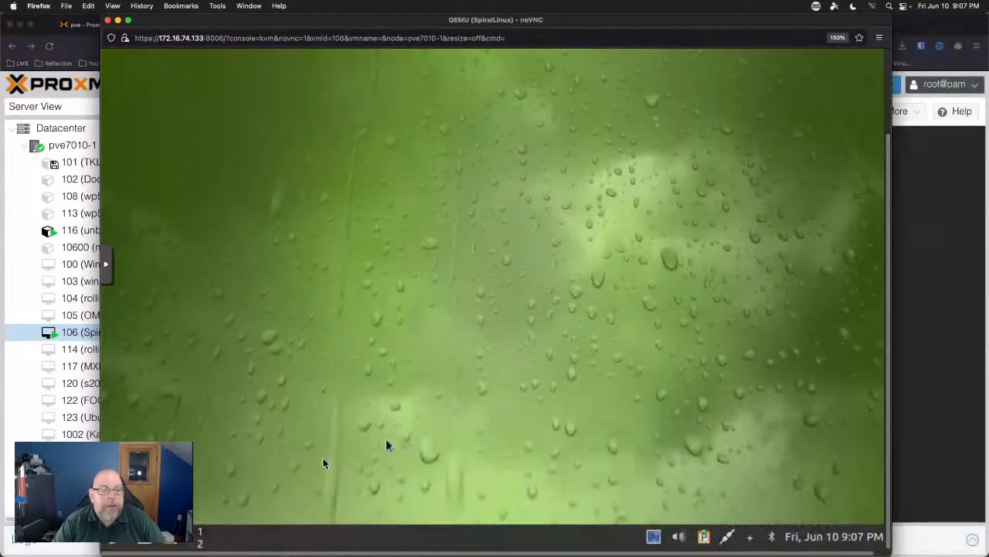
left_click(147, 544)
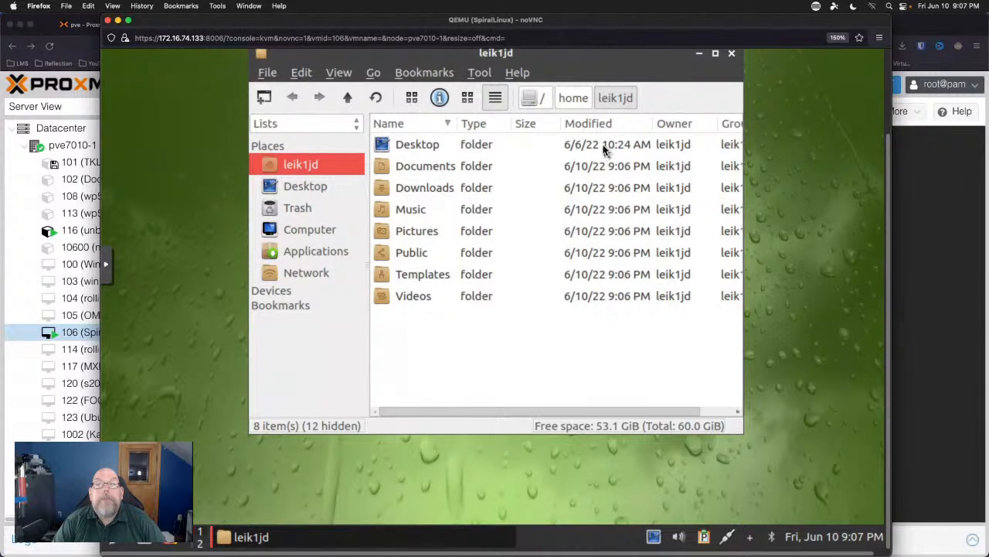
Check the file manager's About info, then browse the Network location's shared hosts.
left_click(526, 74)
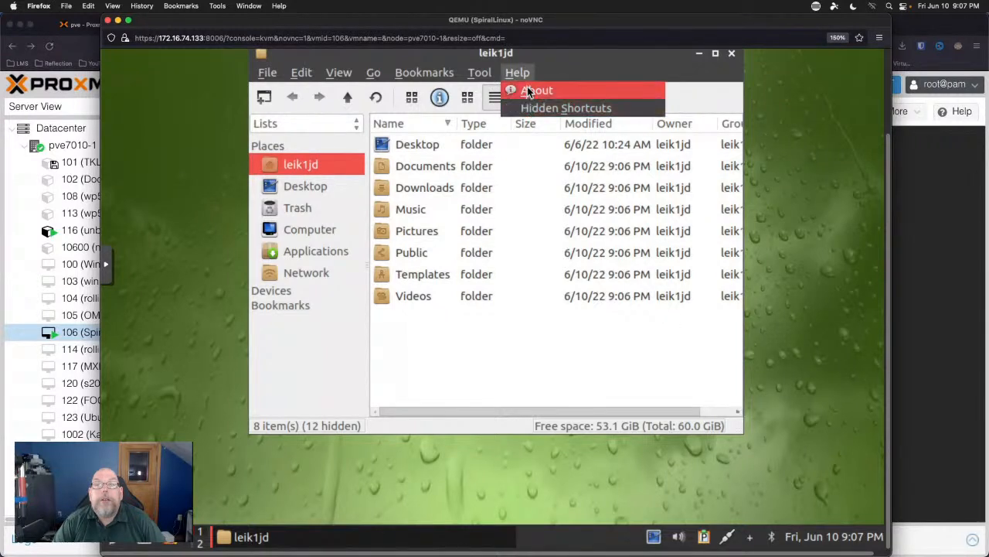
left_click(529, 91)
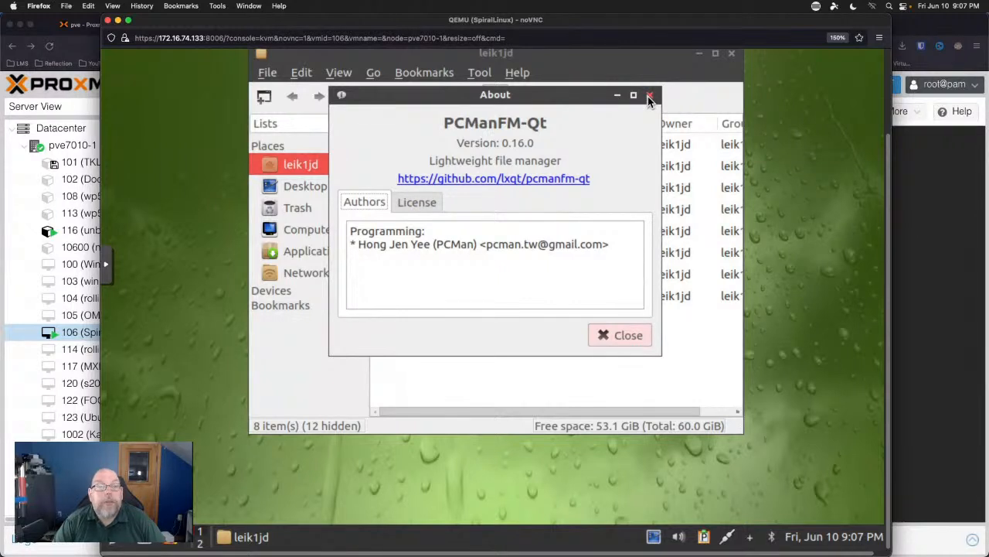
left_click(649, 97)
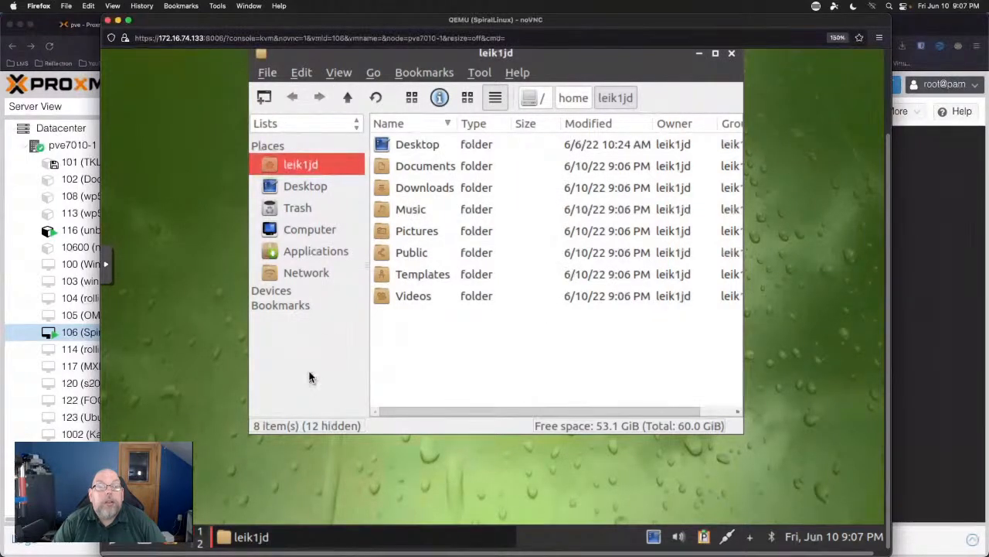
left_click(309, 275)
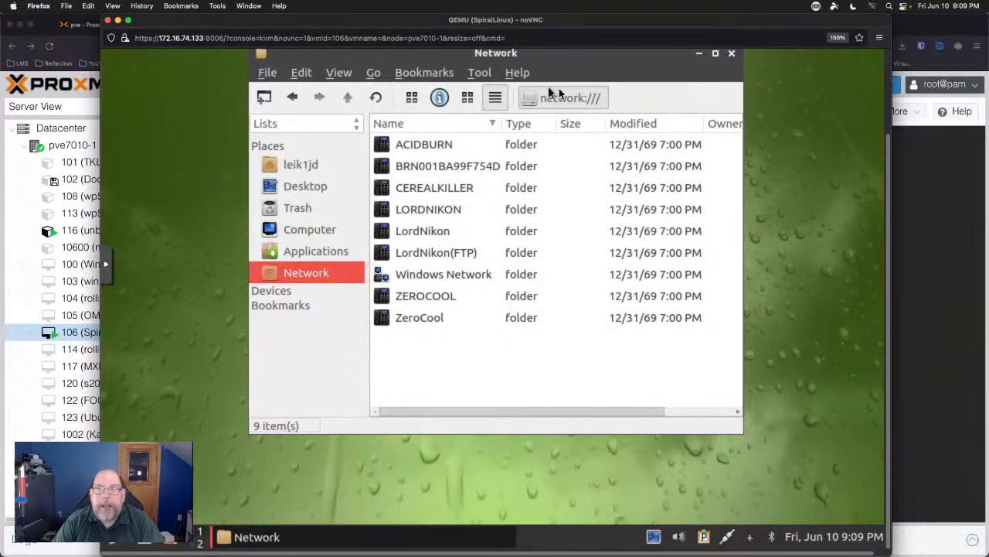
Close the file manager and enable the Home desktop shortcut in Desktop Preferences' Advanced settings.
left_click(733, 56)
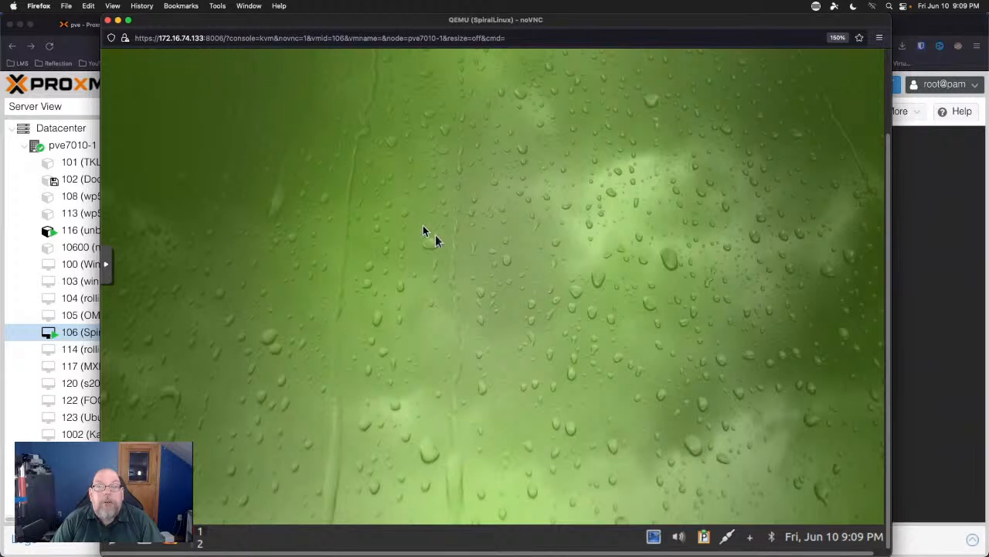
right_click(314, 206)
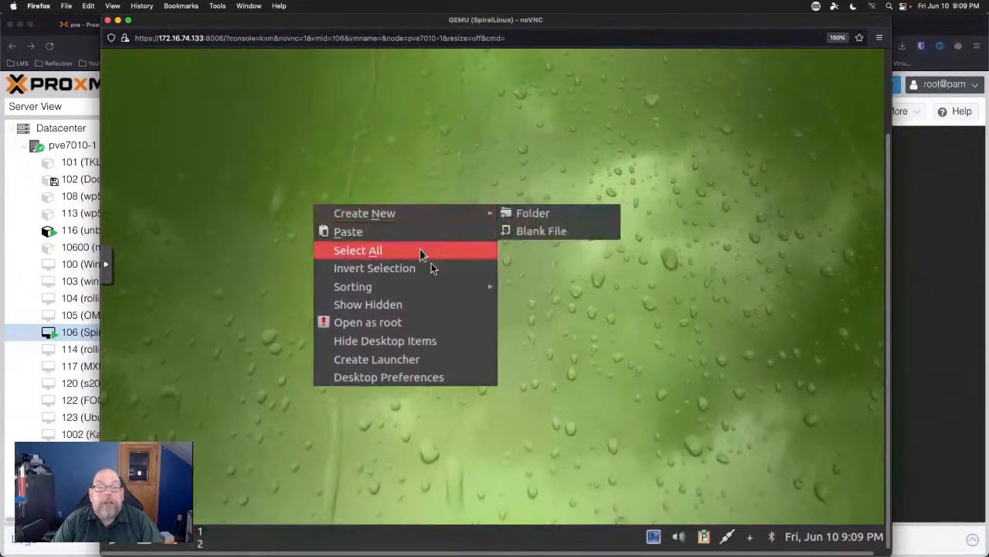
left_click(412, 382)
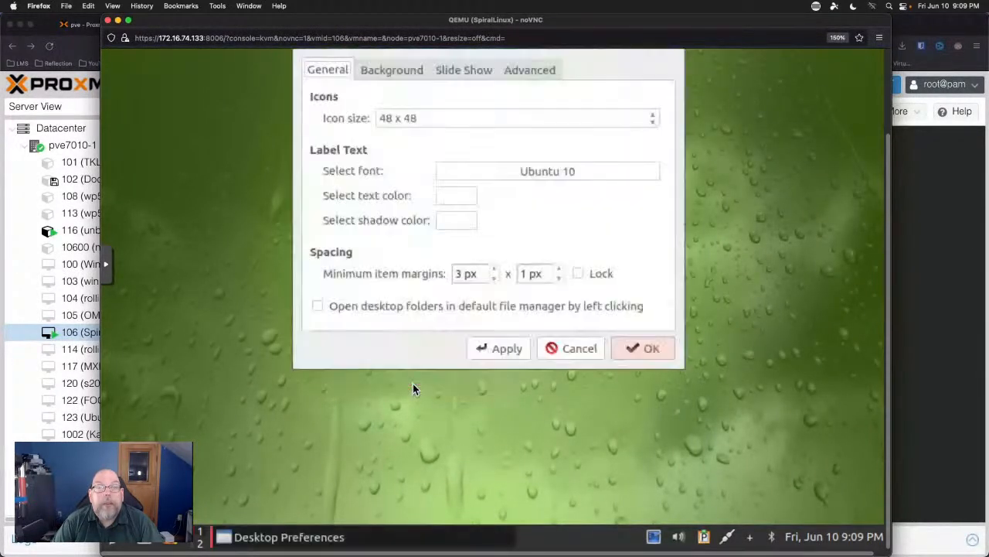
left_click(382, 77)
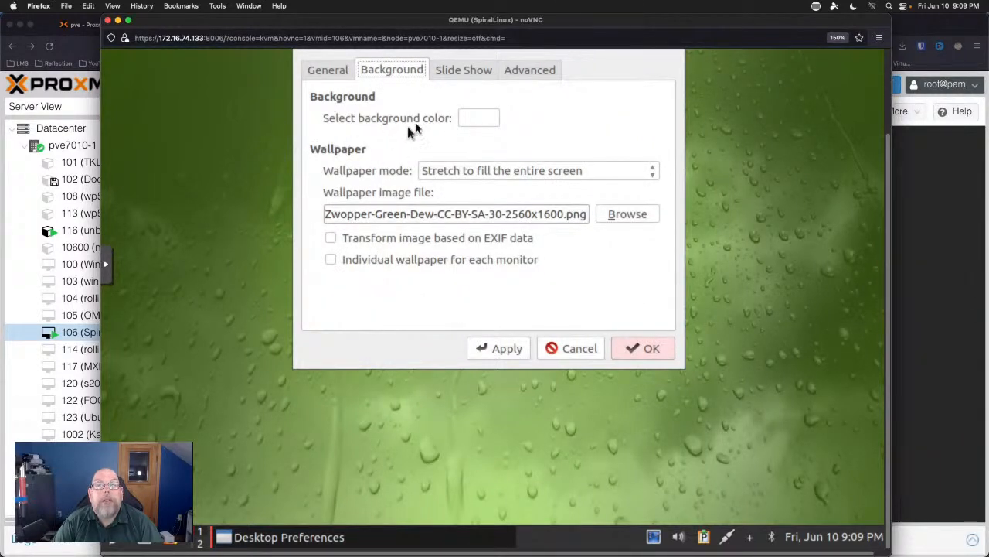
left_click(466, 68)
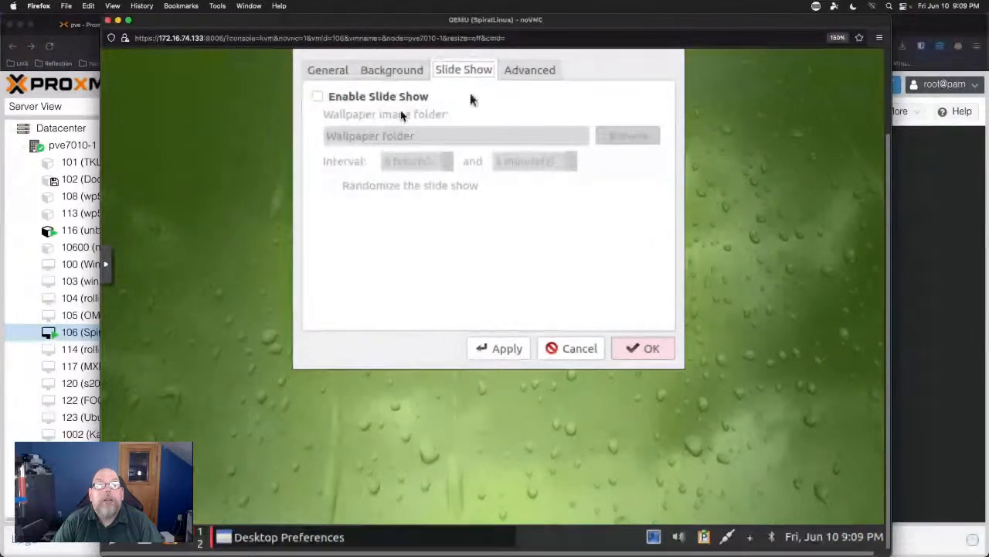
left_click(531, 70)
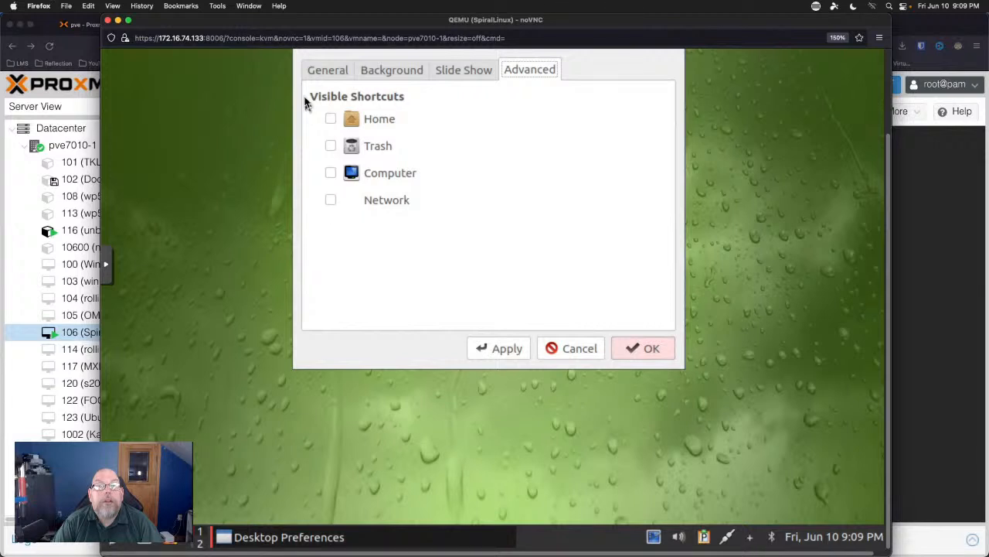
left_click(330, 118)
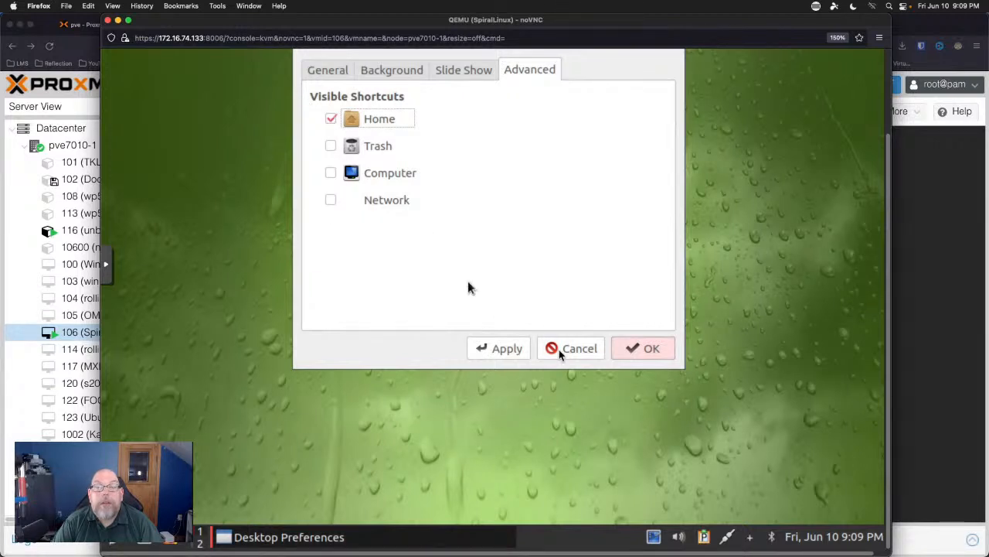
left_click(657, 347)
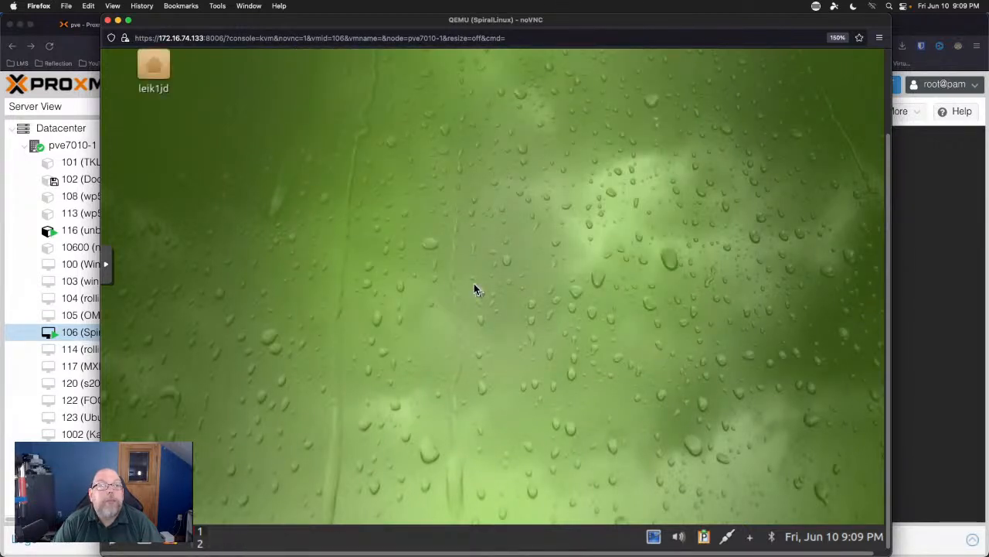
scroll(445, 270, "down", 3)
scroll(810, 132, "up", 1)
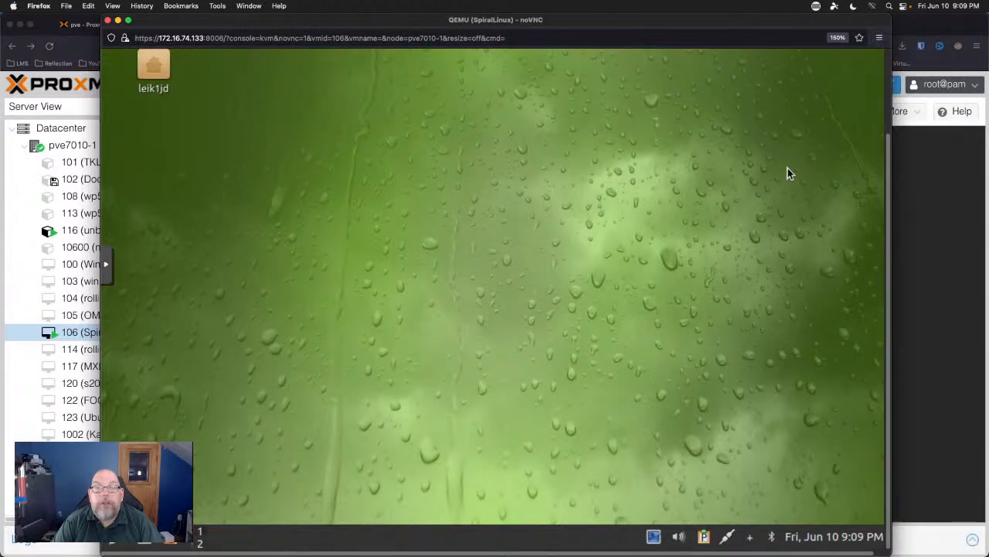
scroll(788, 170, "down", 1)
scroll(787, 168, "up", 1)
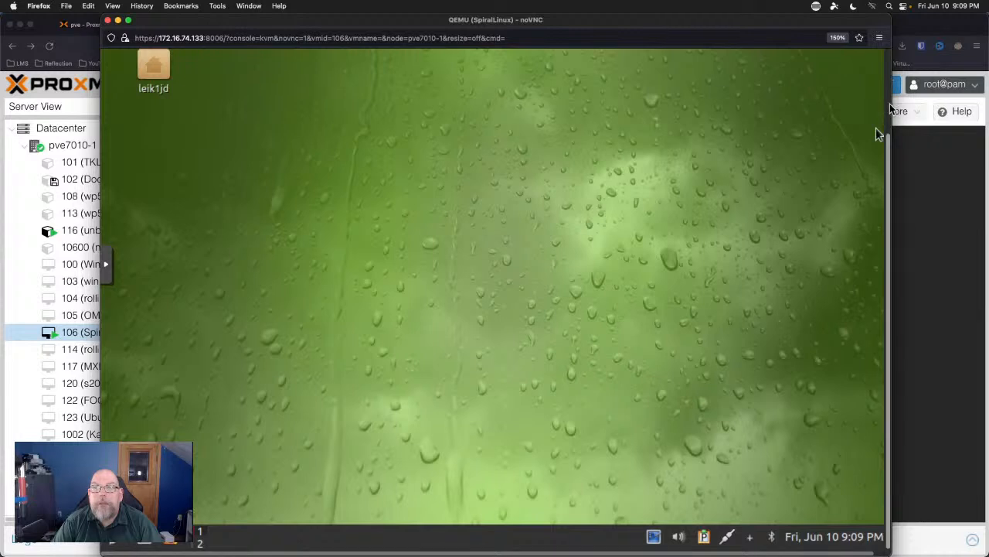
scroll(890, 103, "up", 3)
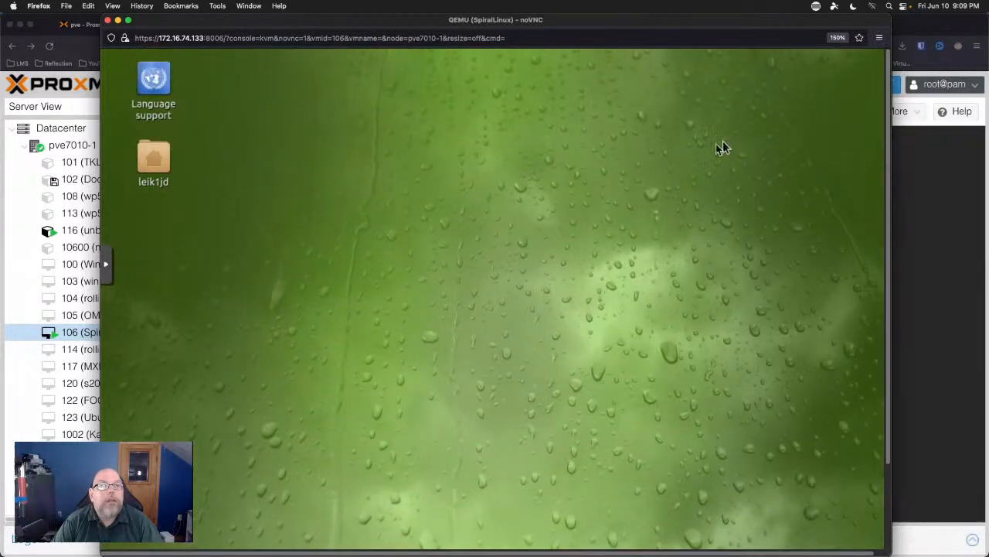
scroll(891, 480, "down", 3)
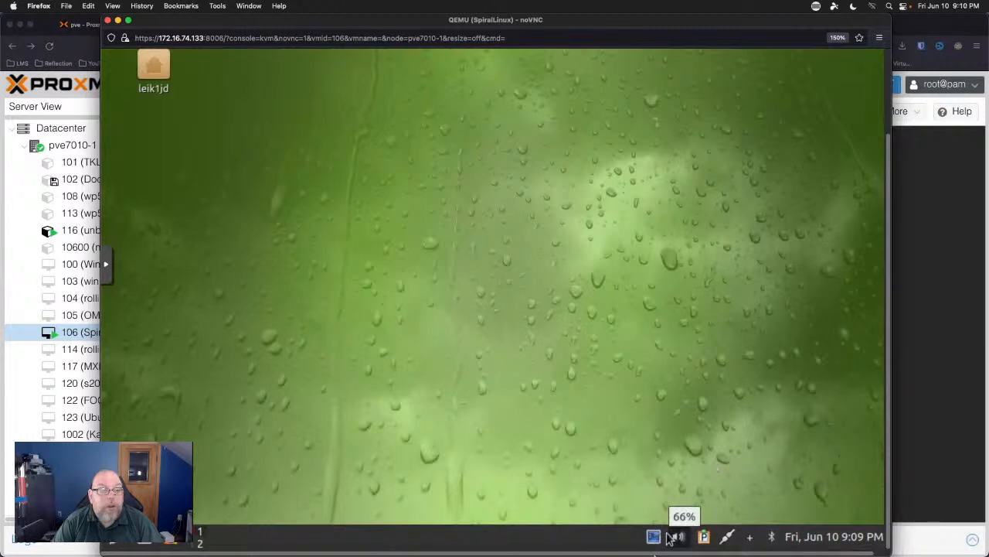
left_click(112, 545)
Look through the VM Firefox menu's Help and Settings, then bring the SpiralLinux console window forward.
left_click(113, 545)
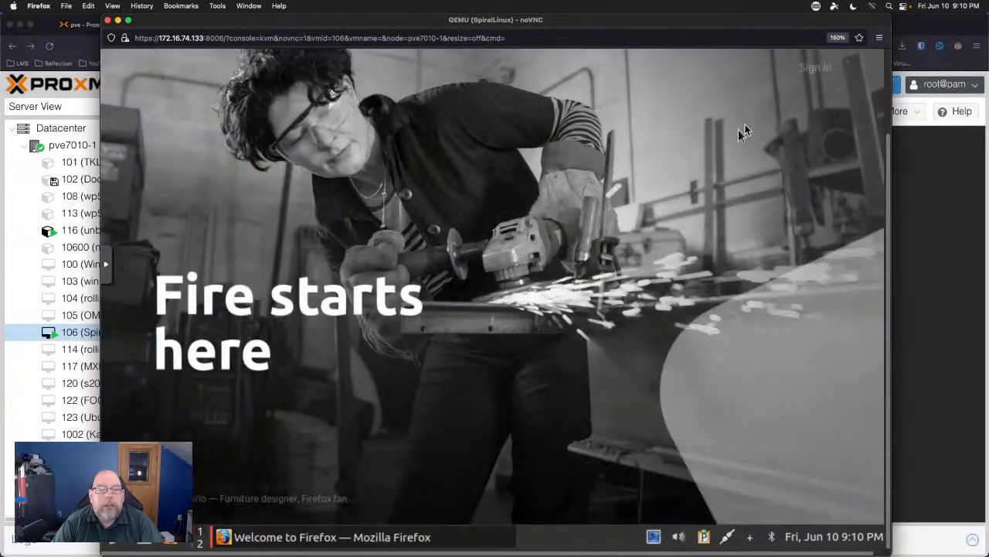
left_click(880, 38)
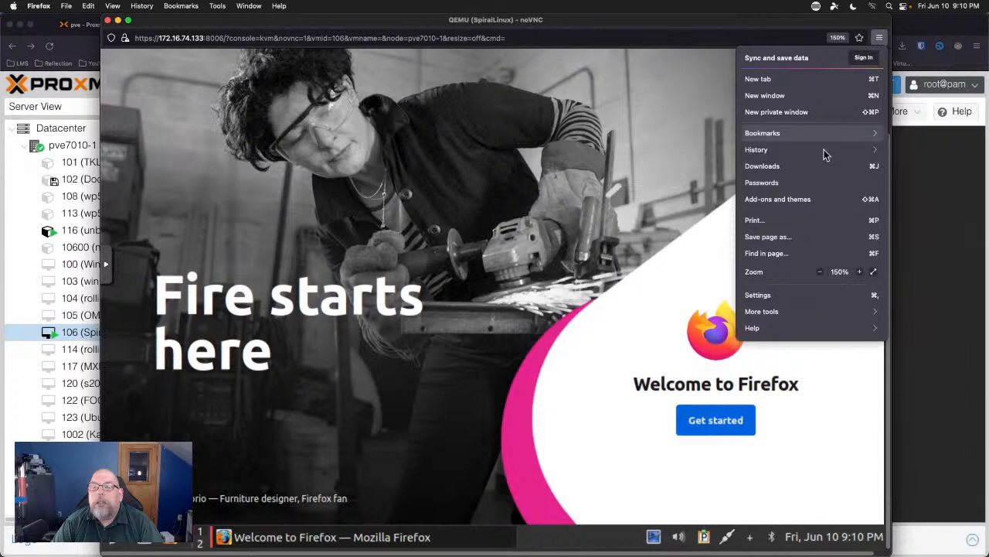
left_click(770, 331)
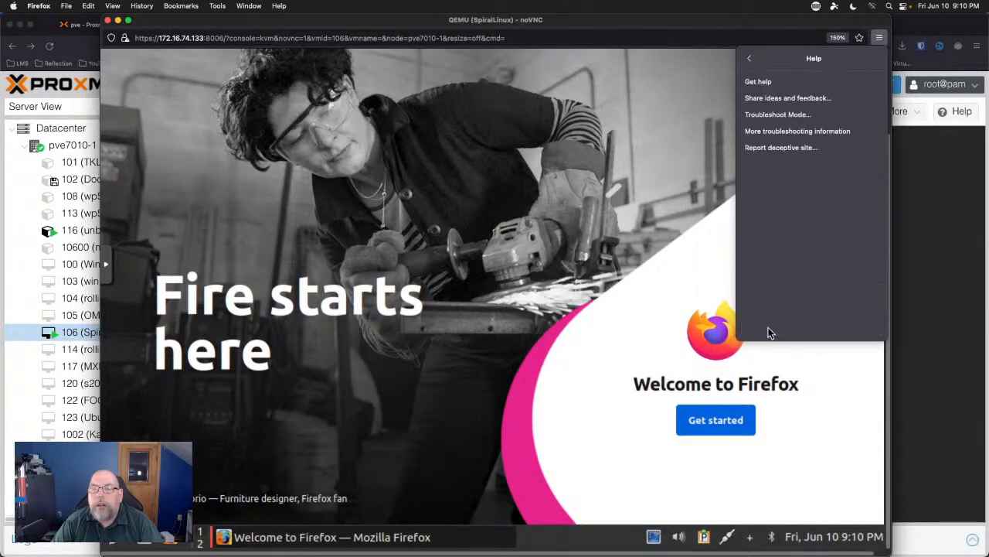
left_click(749, 59)
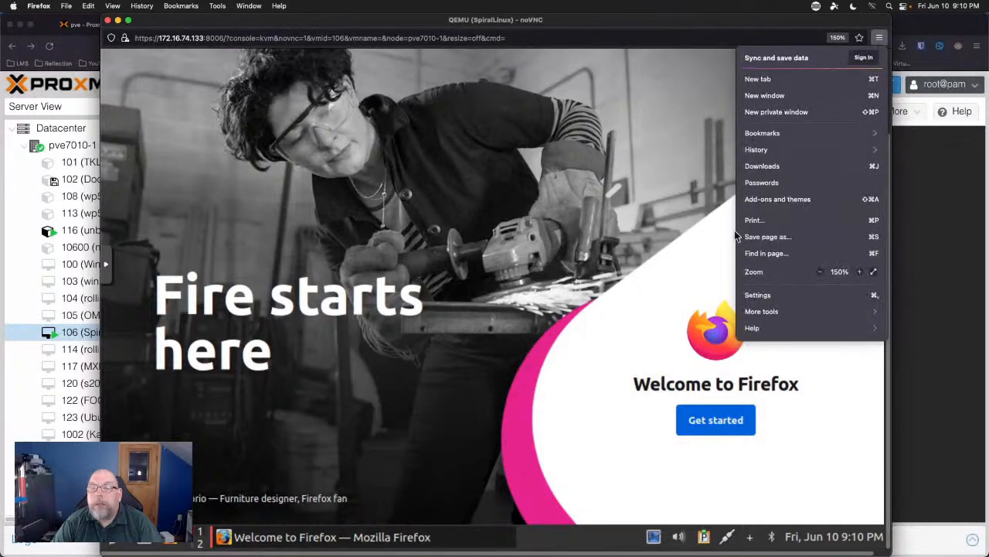
left_click(761, 296)
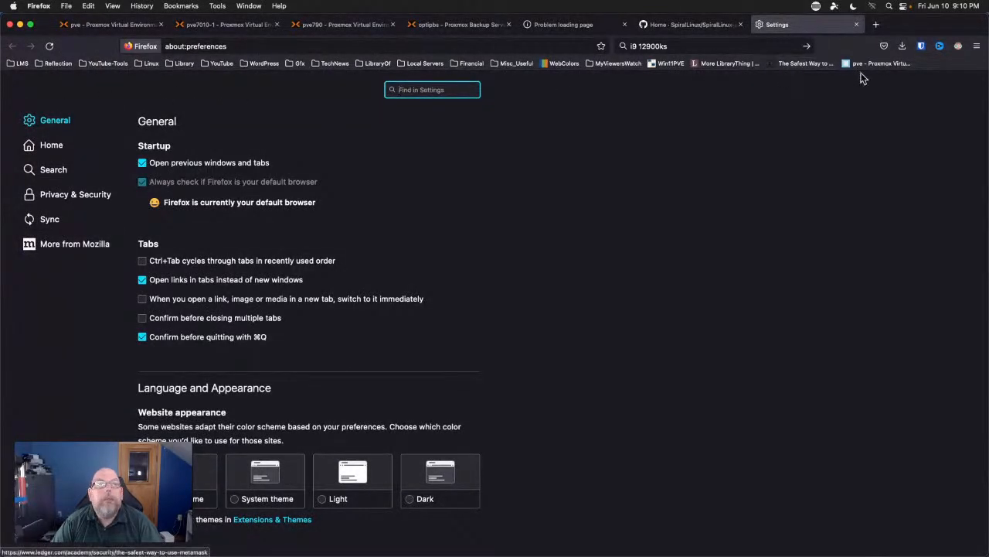
middle_click(798, 30)
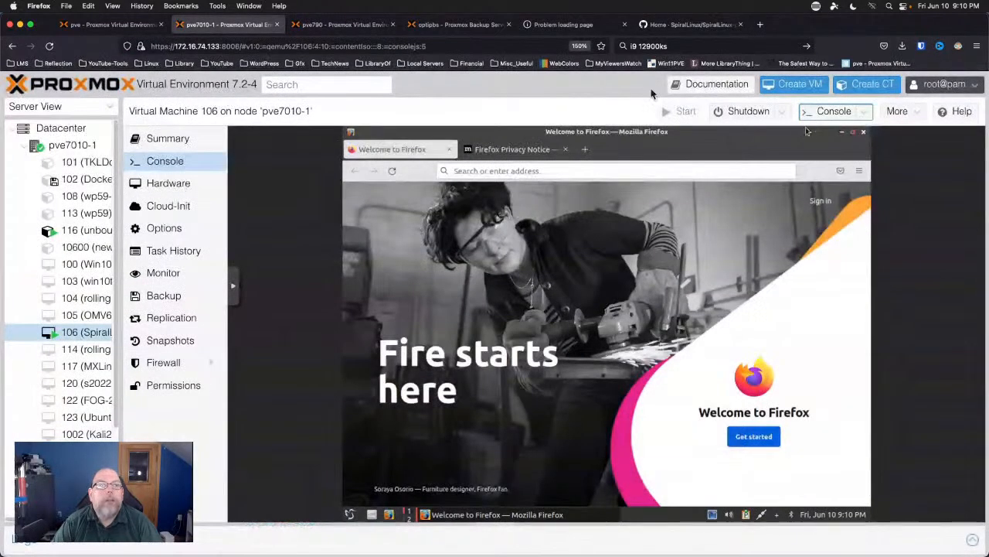
left_click(249, 5)
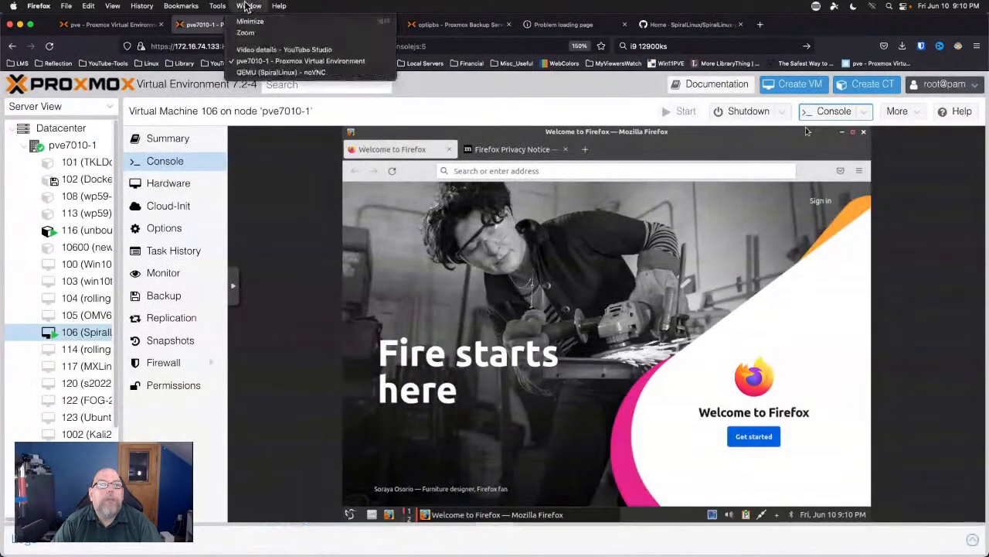
left_click(252, 72)
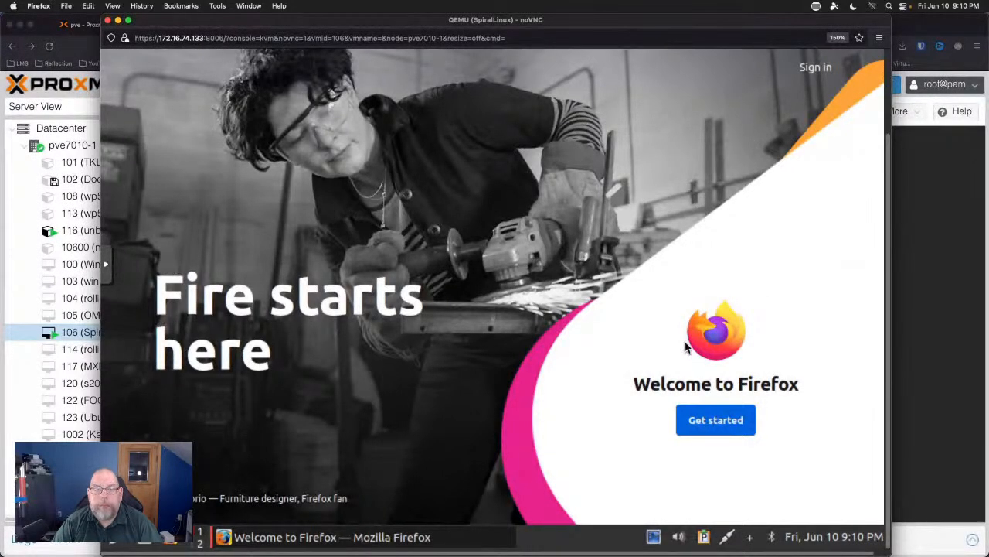
Check the guest Firefox version (91.10.0esr) under Help > About, then close Firefox.
left_click(889, 66)
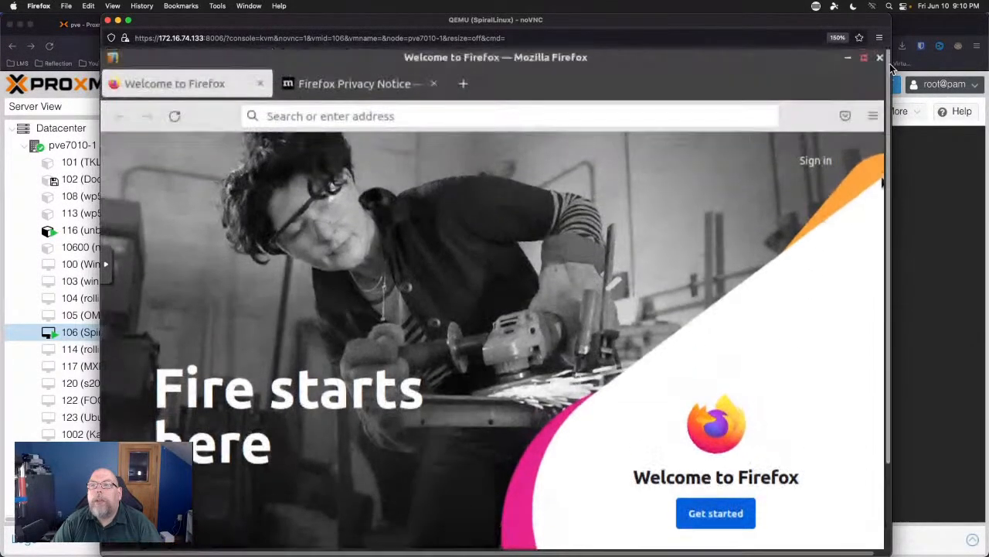
left_click(872, 116)
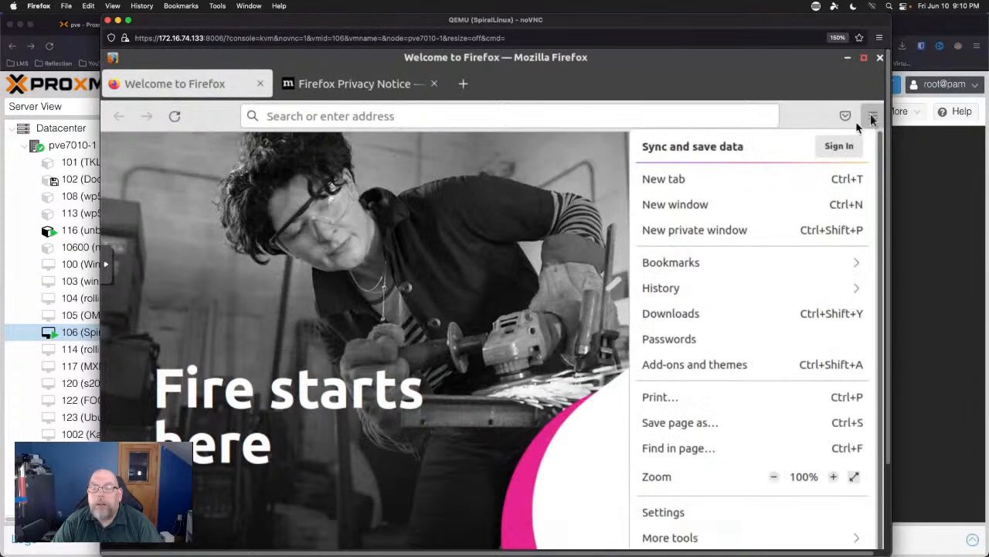
scroll(675, 439, "down", 1)
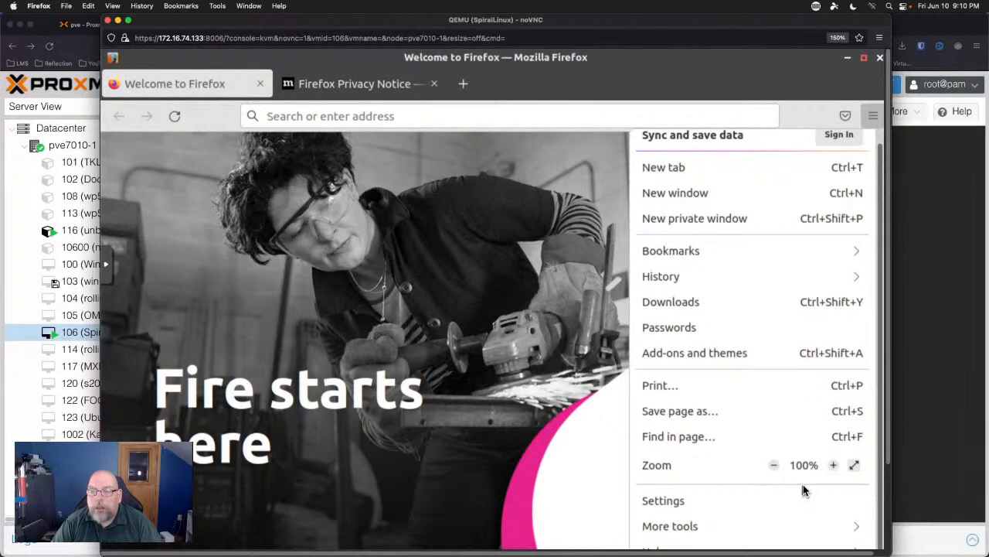
left_click(888, 485)
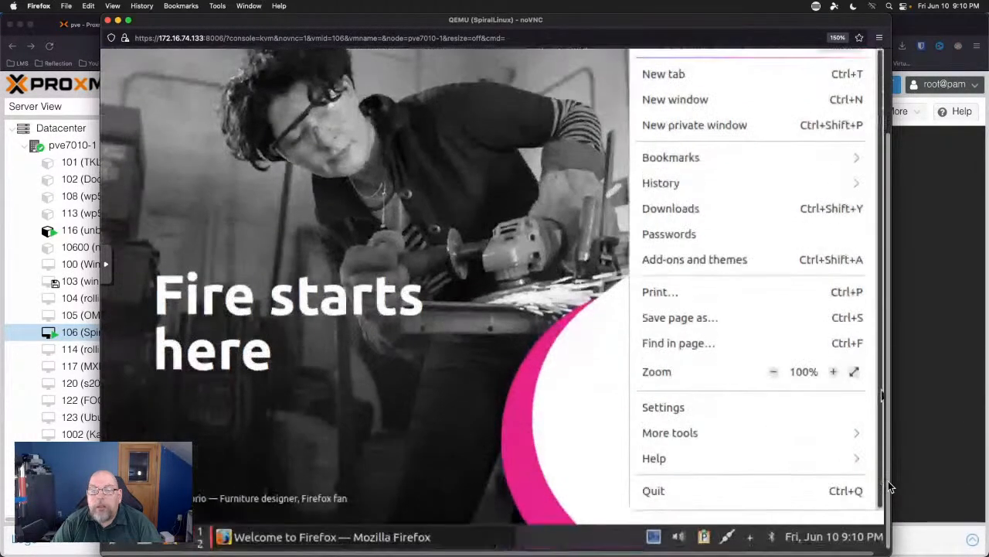
left_click(716, 459)
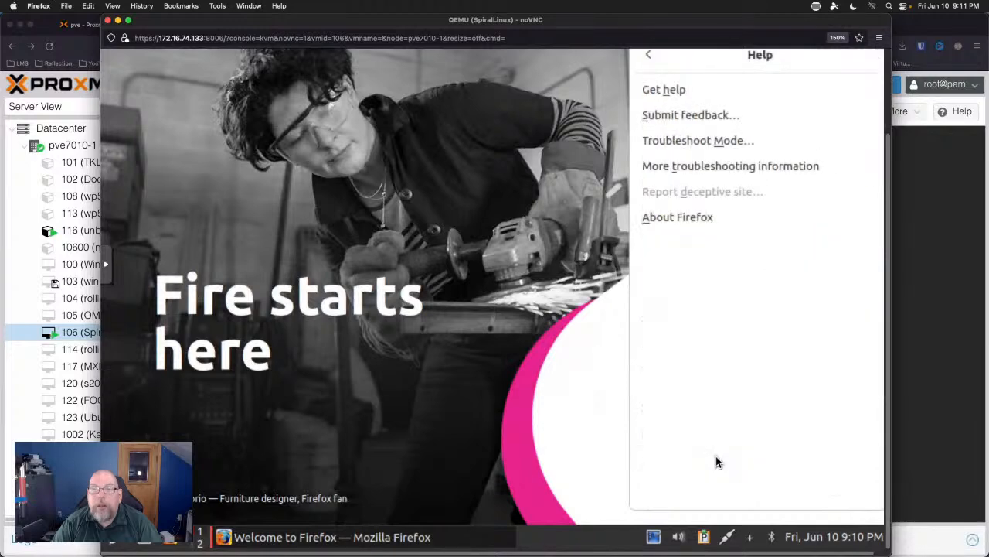
left_click(685, 220)
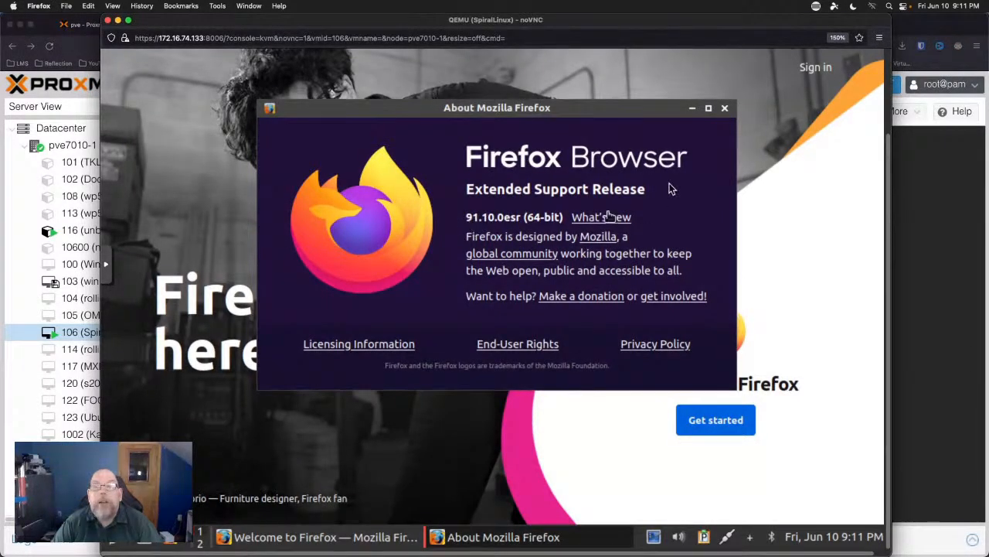
left_click(725, 109)
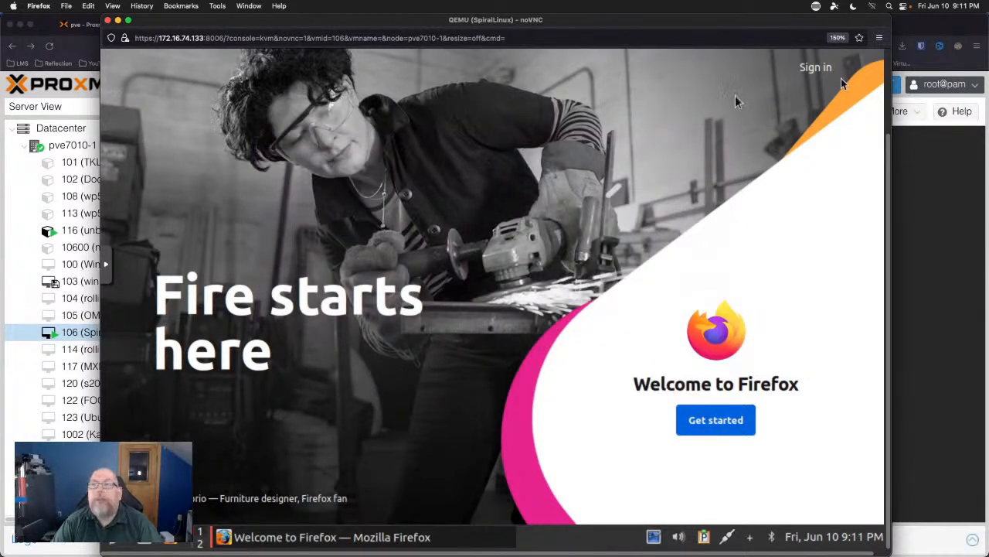
scroll(887, 67, "up", 5)
left_click(880, 59)
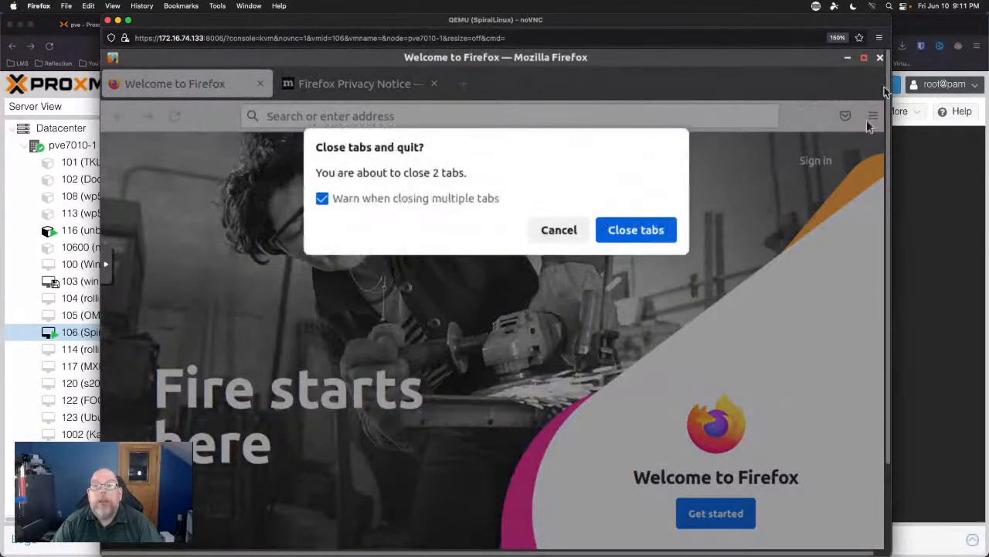
Confirm closing Firefox's 2 tabs, then launch Screenshot from the Accessories menu.
left_click(653, 232)
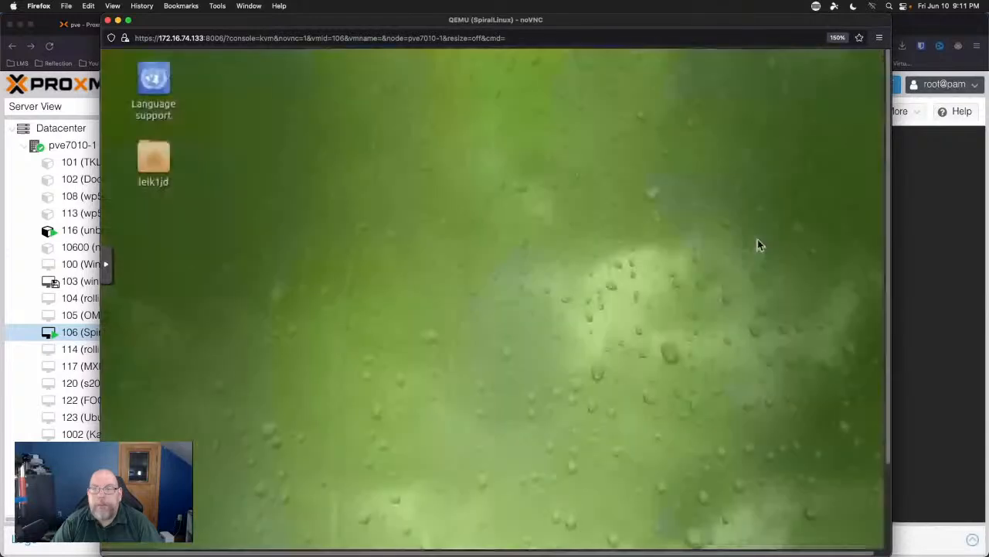
scroll(888, 493, "down", 3)
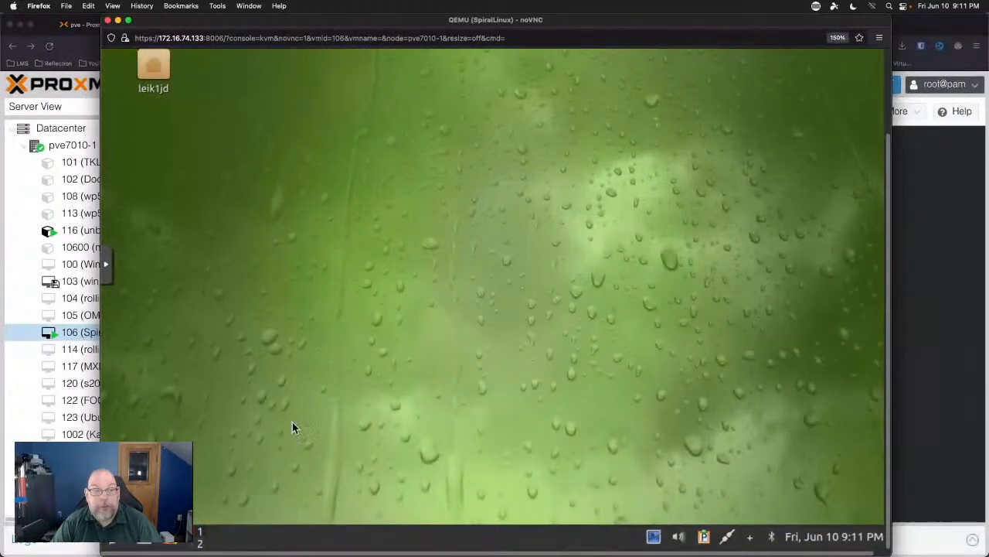
left_click(114, 541)
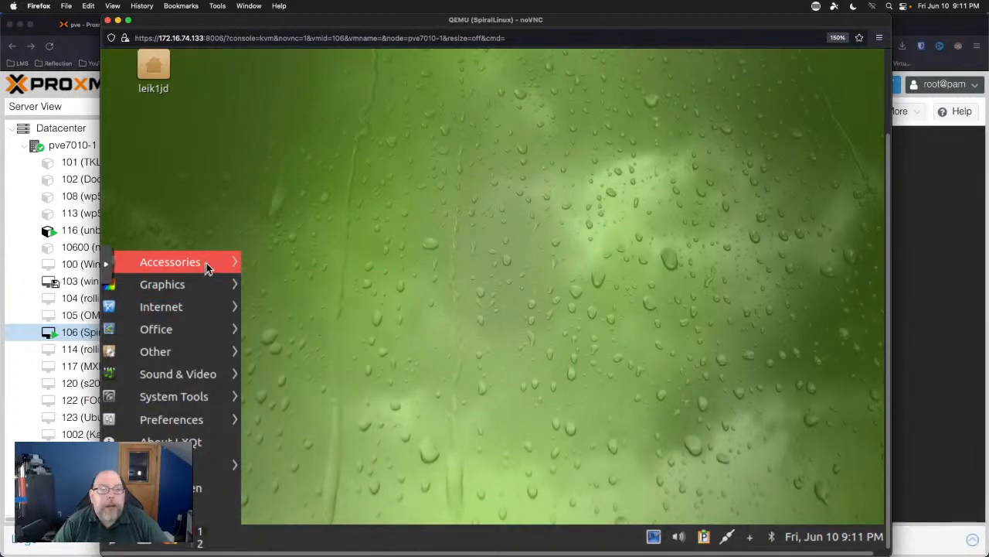
mouse_move(207, 263)
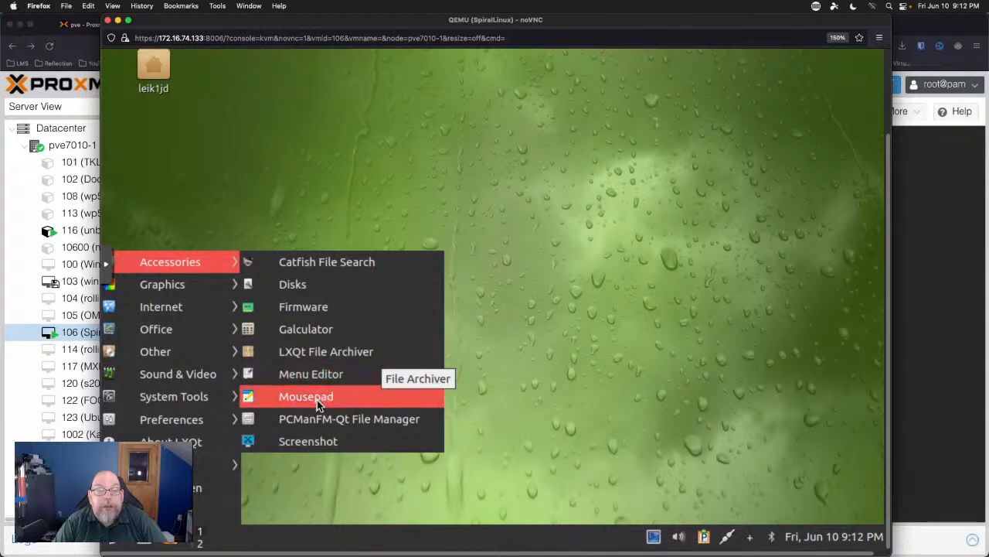
left_click(381, 441)
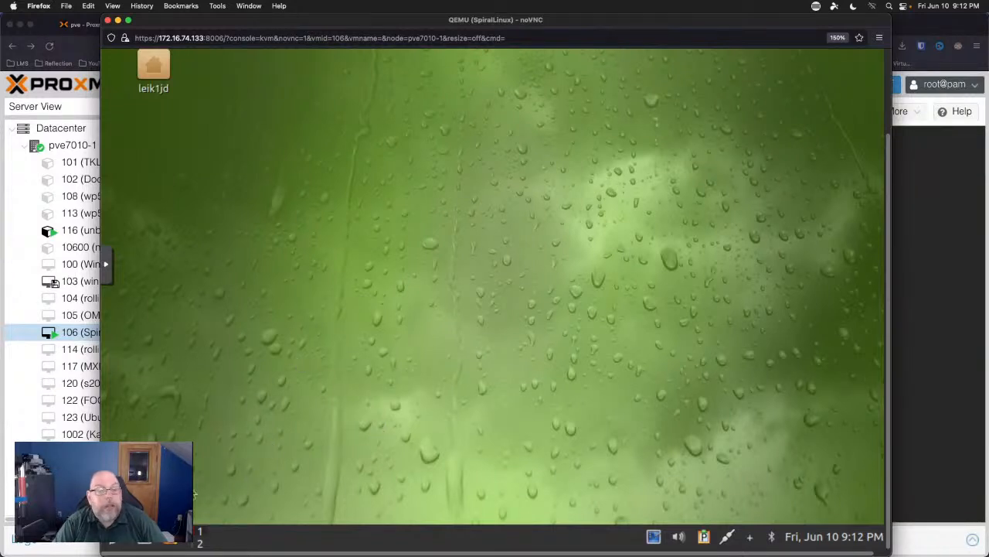
Untick Capture the mouse pointer in the Screenshot tool and cancel without capturing.
left_click(112, 543)
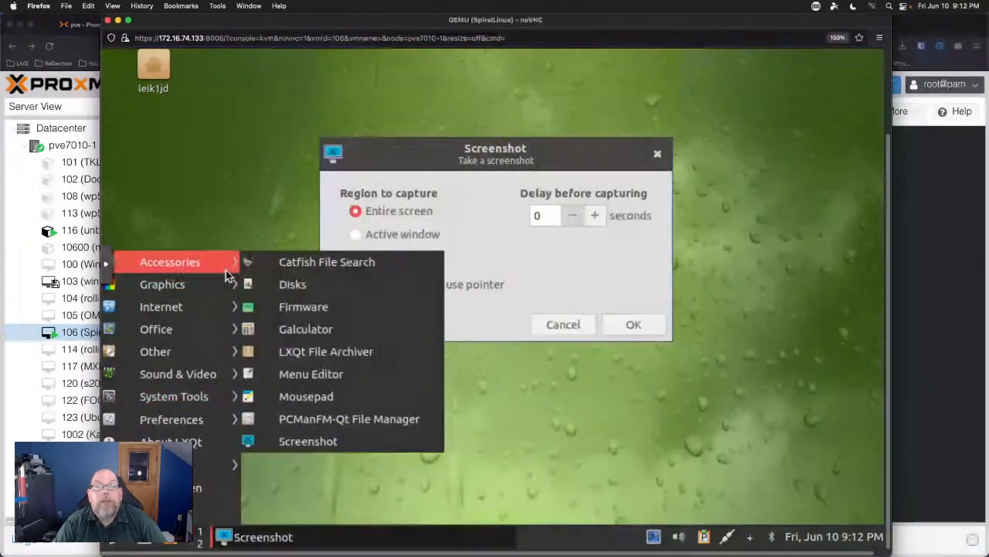
left_click(394, 147)
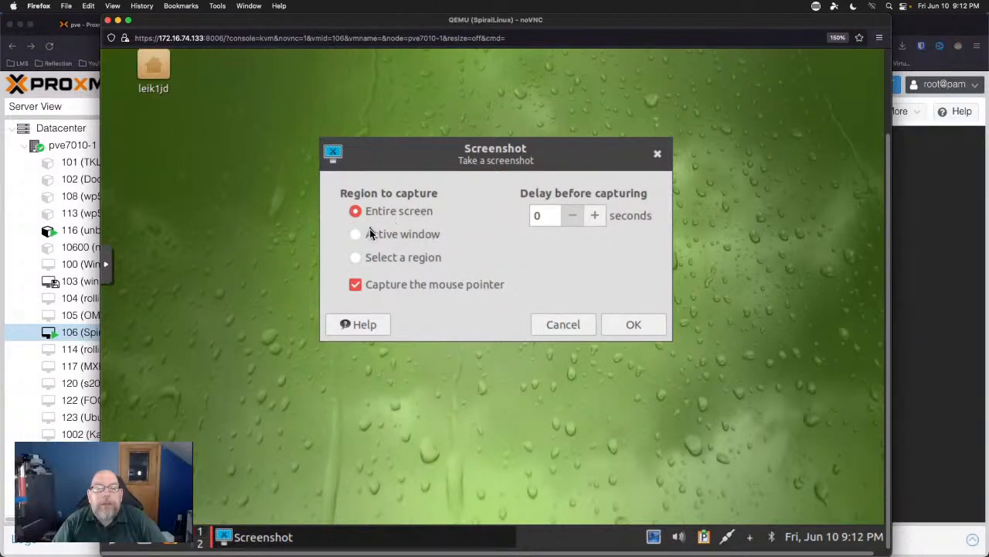
left_click(355, 285)
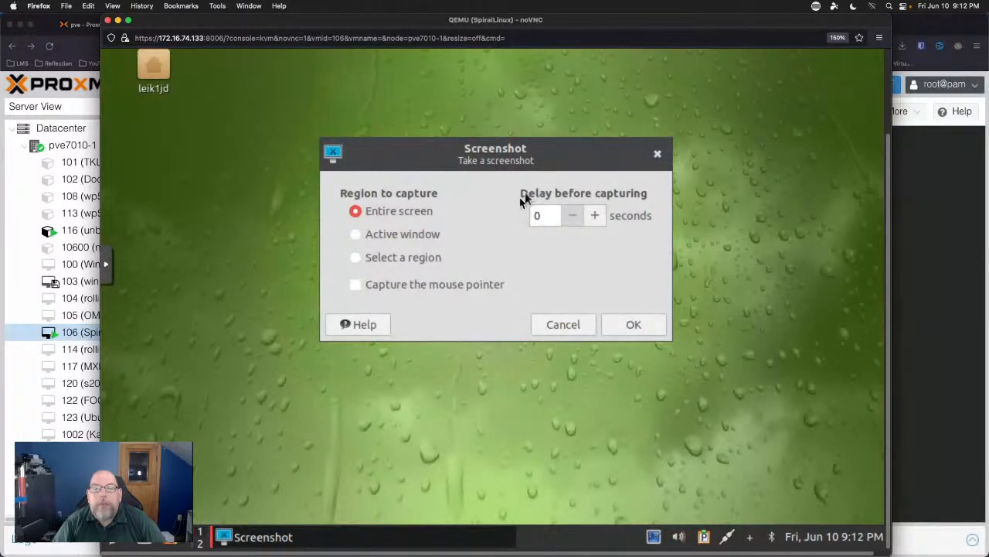
left_click(575, 328)
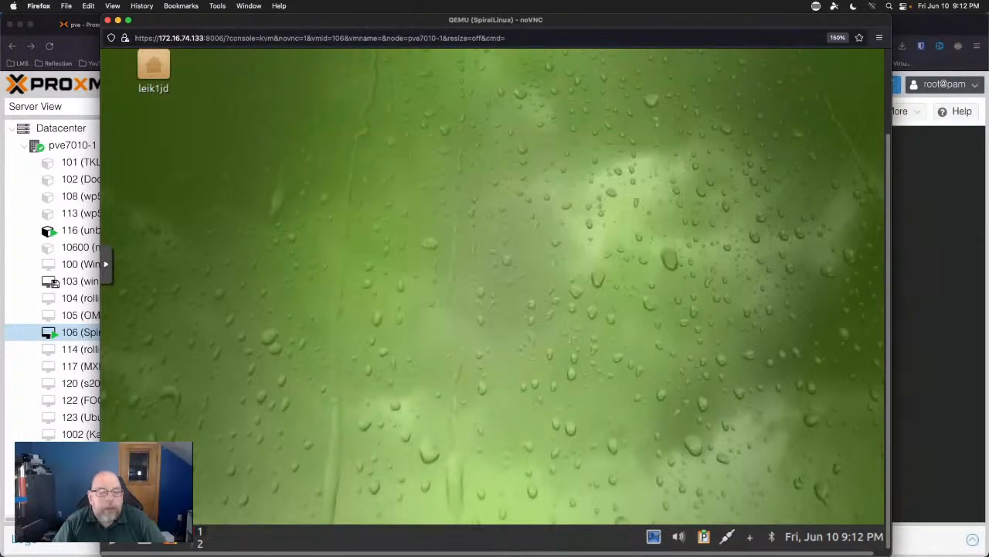
left_click(114, 545)
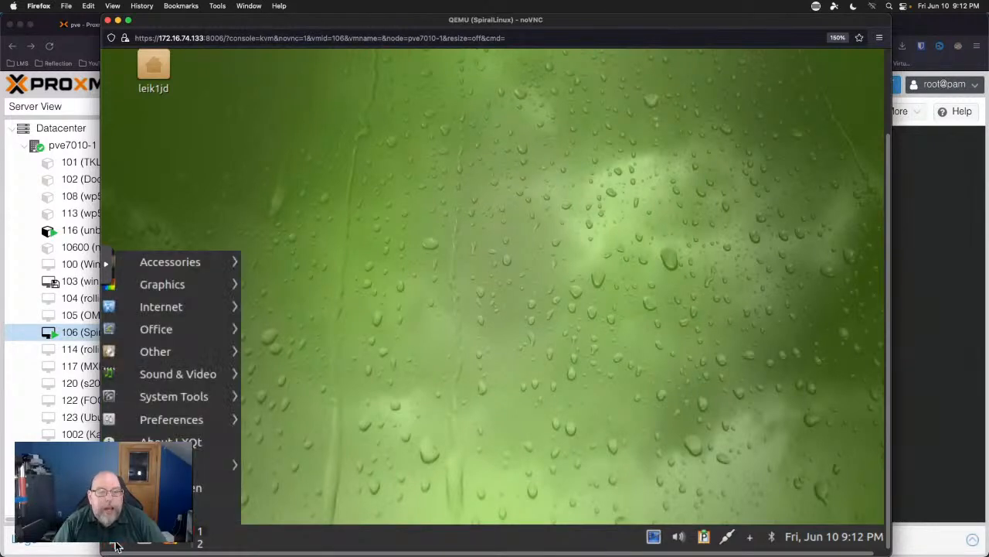
Launch Graphics > Screenshot, close it, and switch back to the QEMU noVNC console window.
mouse_move(188, 286)
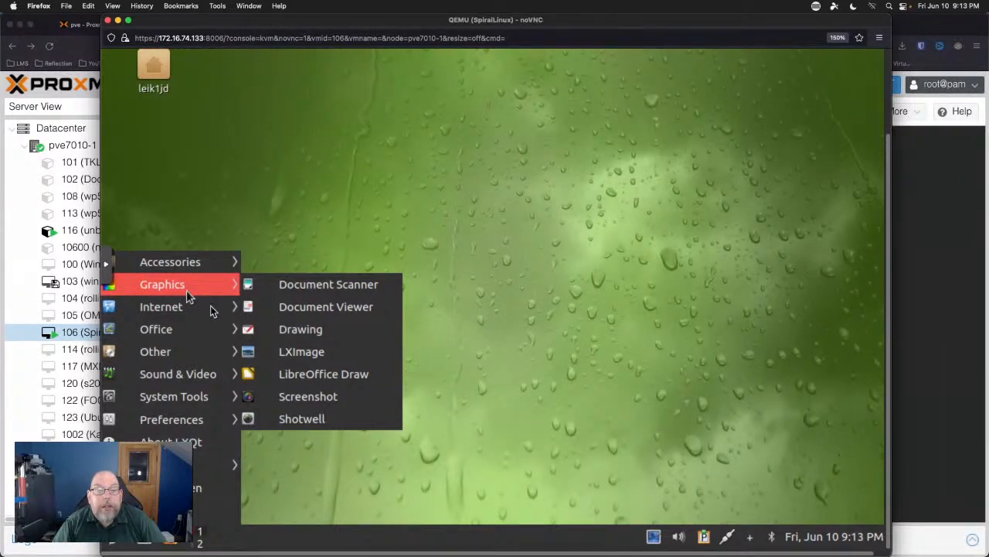
left_click(338, 398)
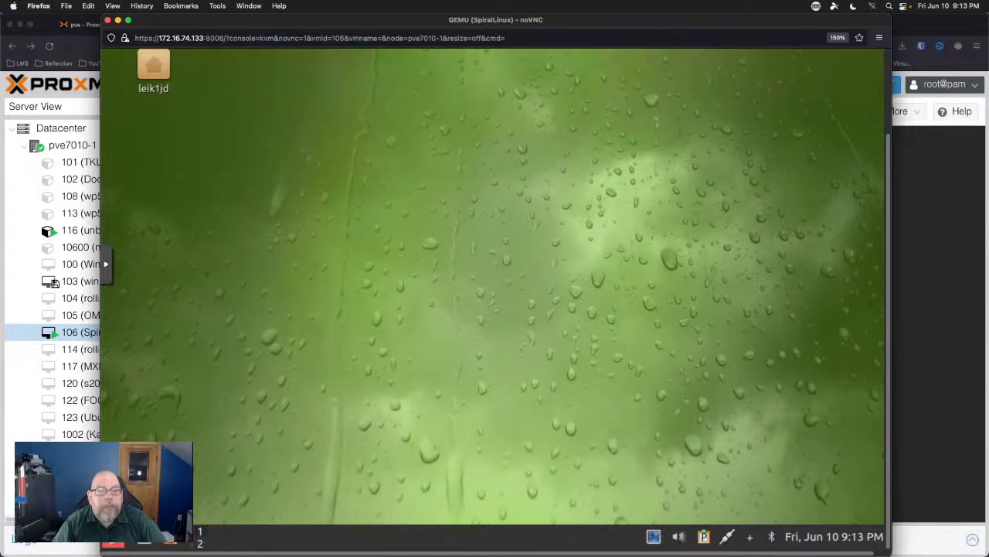
left_click(113, 539)
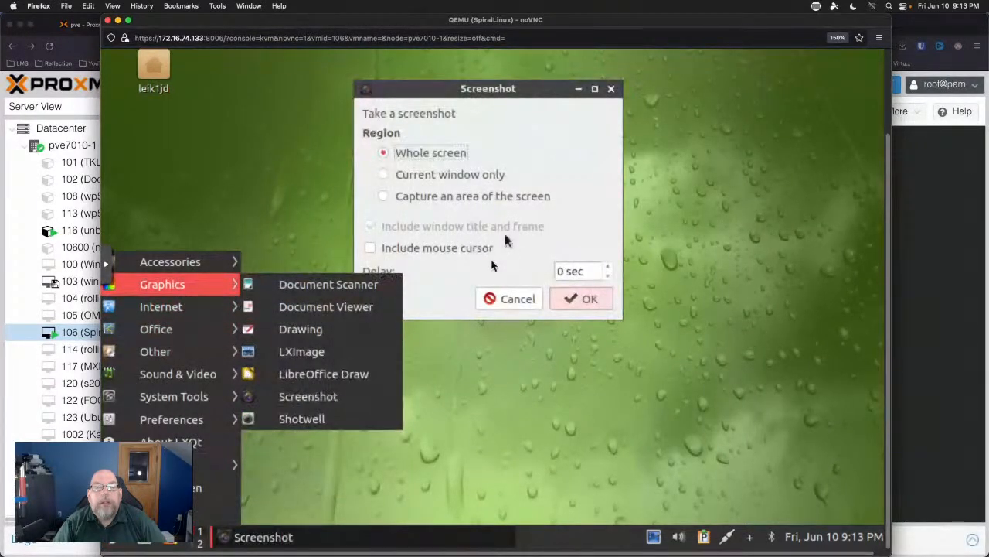
left_click(423, 274)
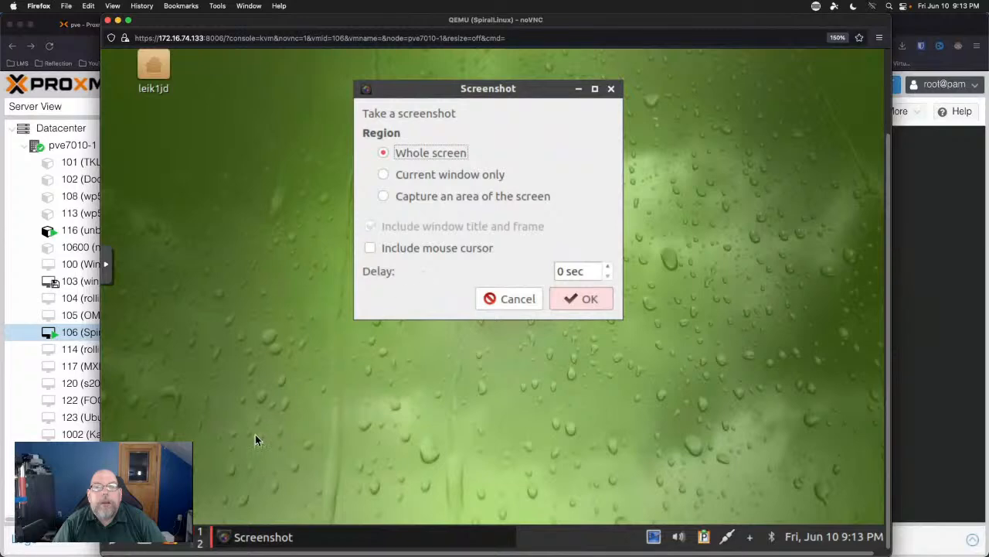
left_click(614, 89)
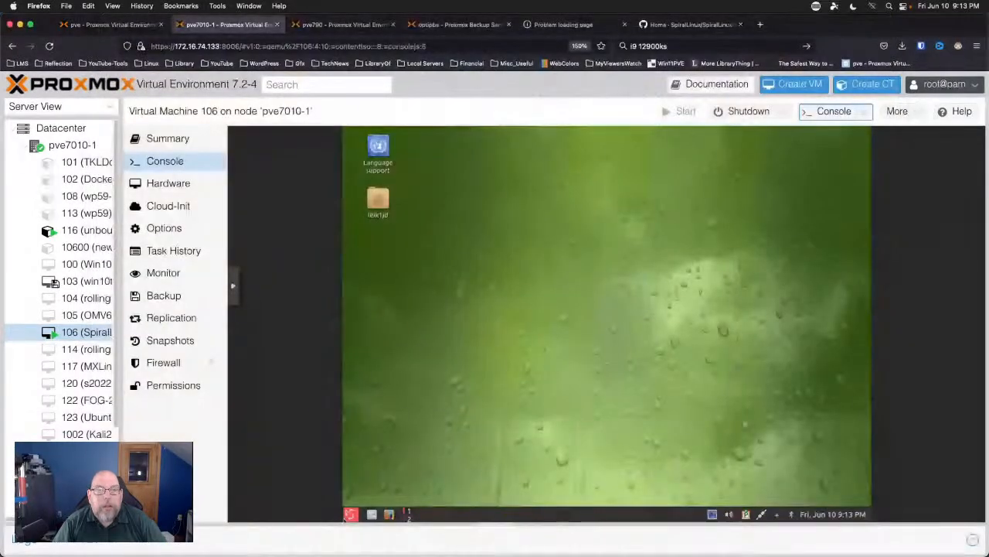
left_click(382, 147)
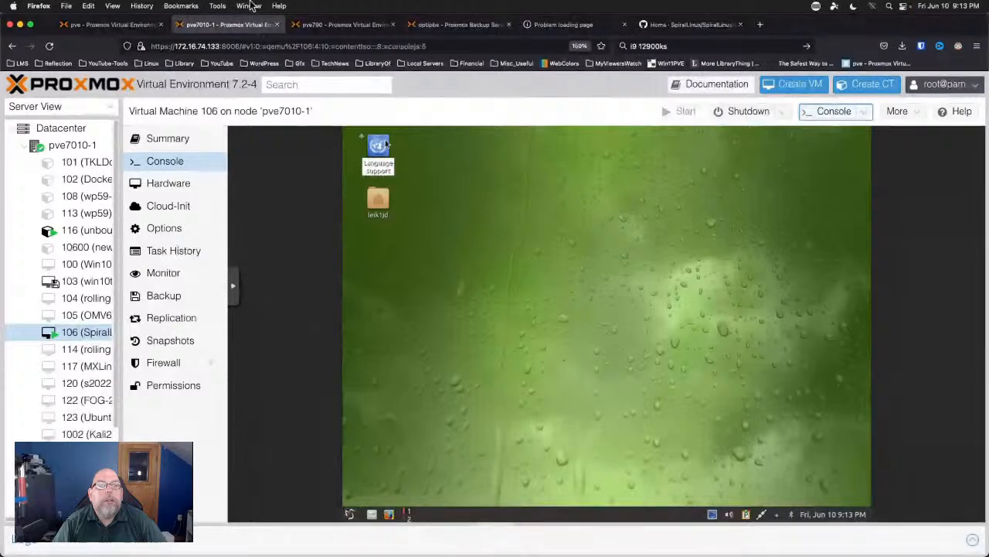
left_click(249, 6)
left_click(281, 75)
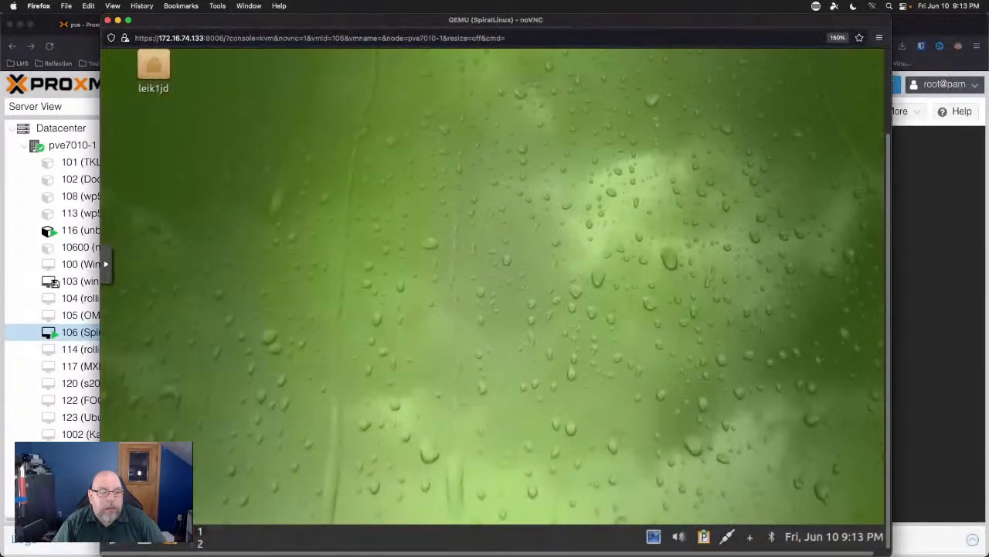
Browse the Accessories, Graphics, Internet, Office and Other categories in the start menu.
left_click(114, 544)
mouse_move(204, 269)
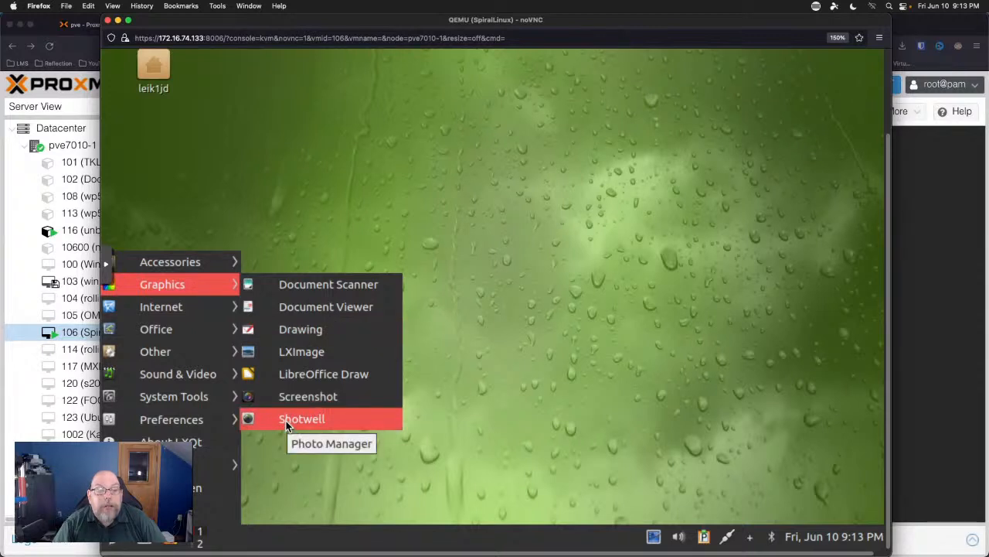
mouse_move(201, 307)
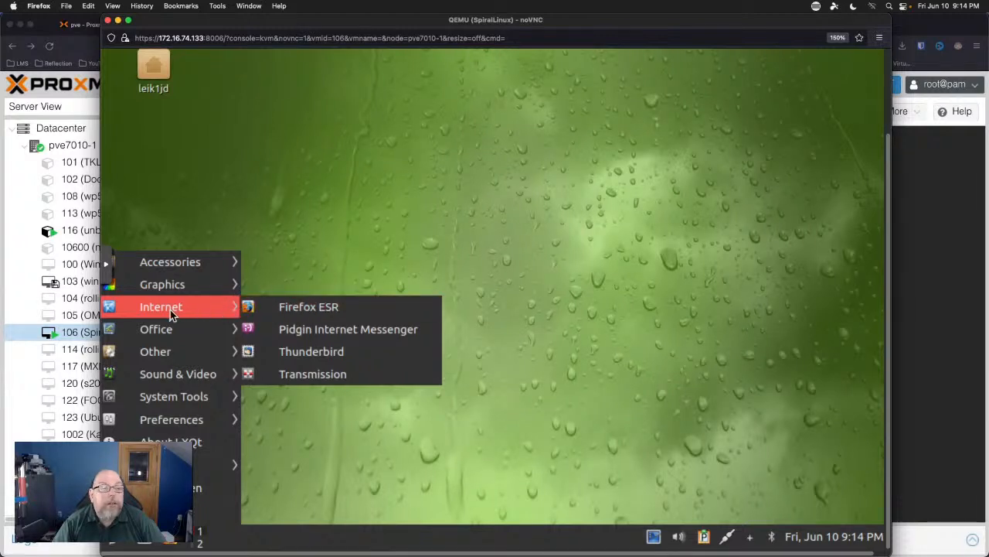
mouse_move(165, 331)
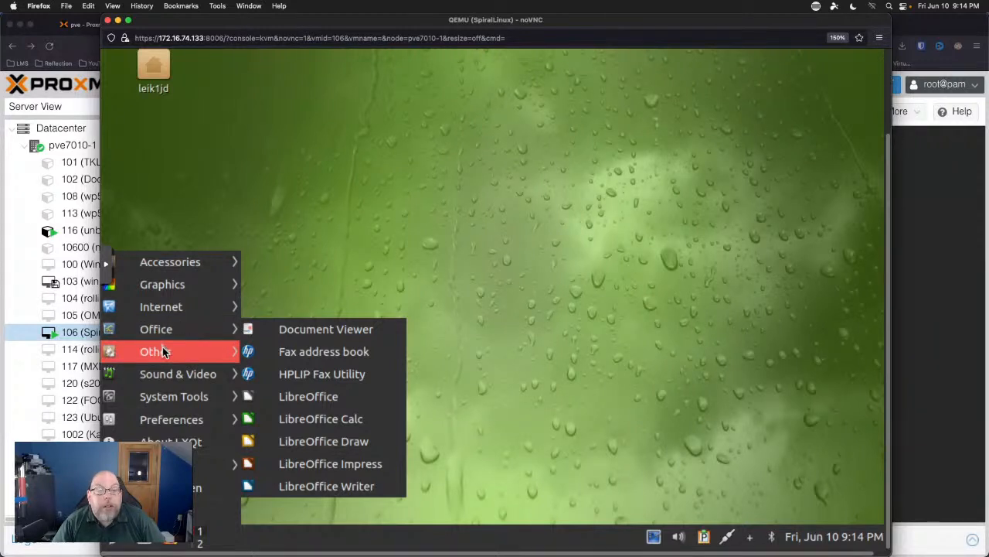
mouse_move(163, 352)
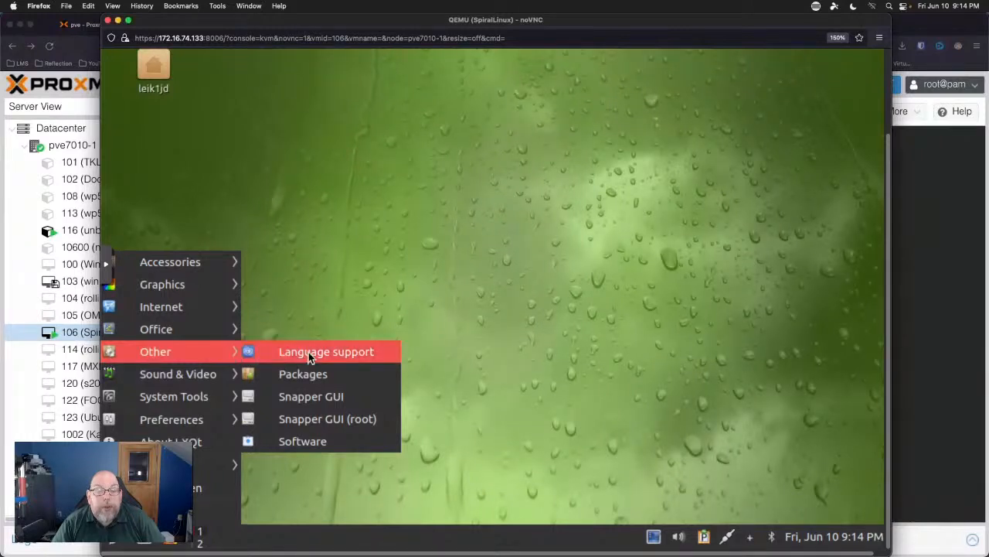
Launch Software from the Other applications category.
left_click(301, 448)
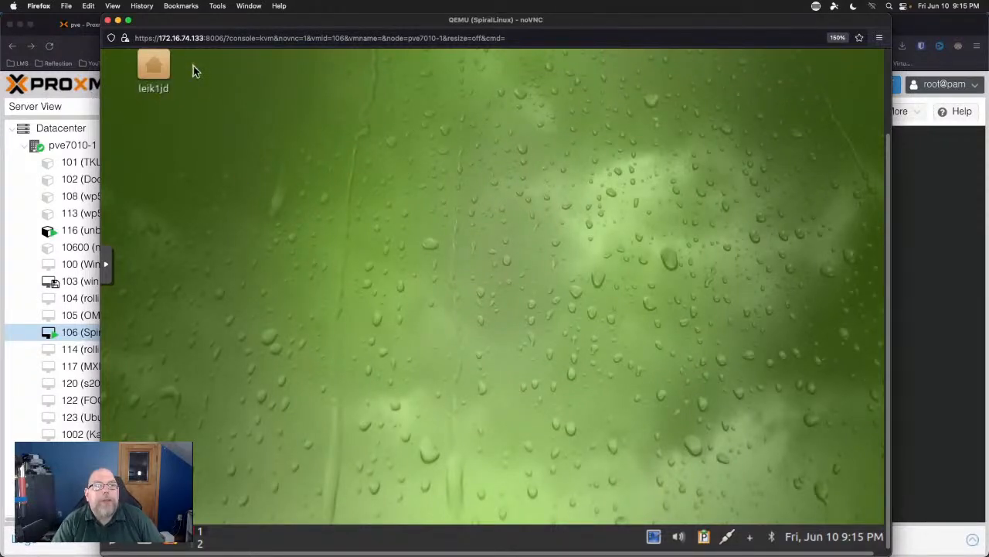
Cycle through the pve, pve7010-1, pve790 and optipbs tabs, then bring the SpiralLinux noVNC console forward.
left_click(84, 30)
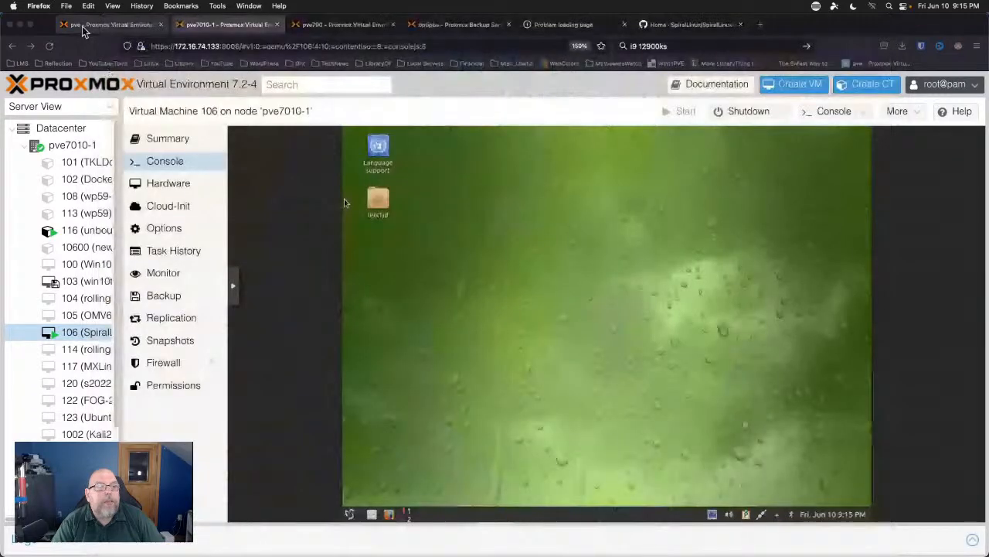
left_click(85, 31)
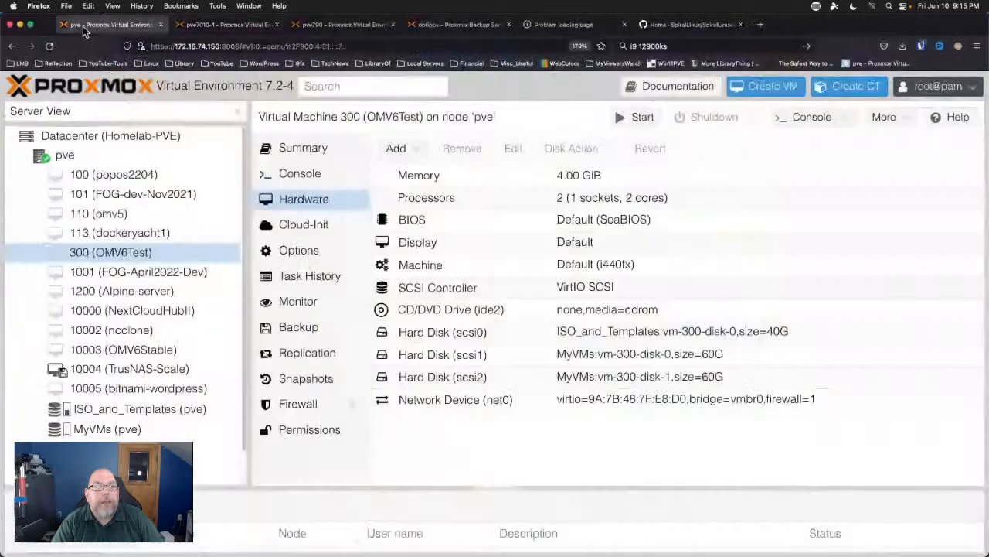
left_click(209, 26)
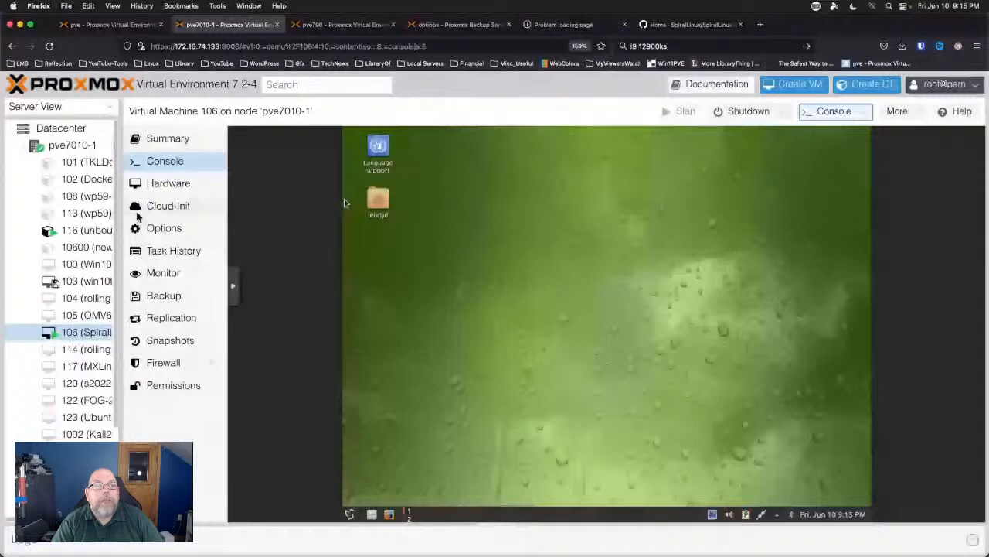
left_click(347, 24)
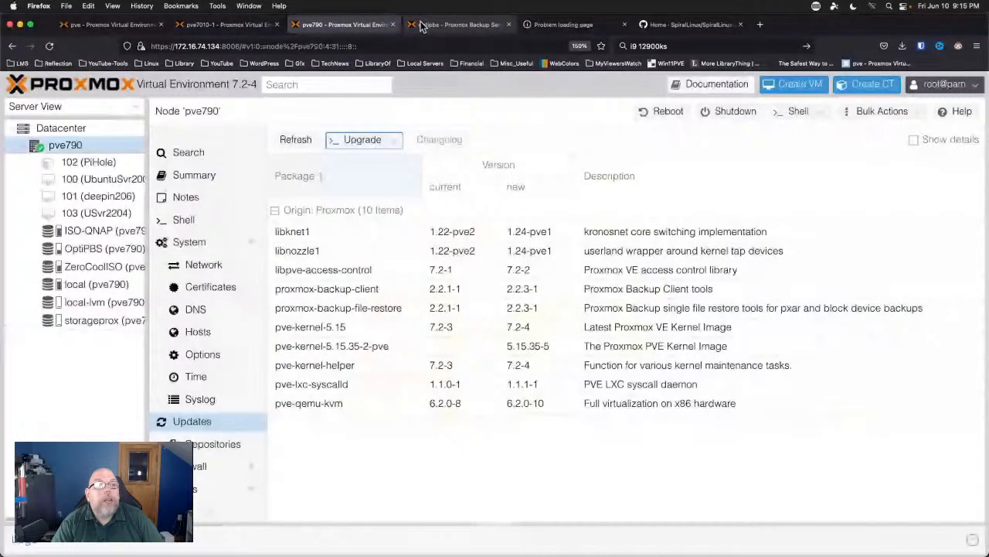
left_click(456, 25)
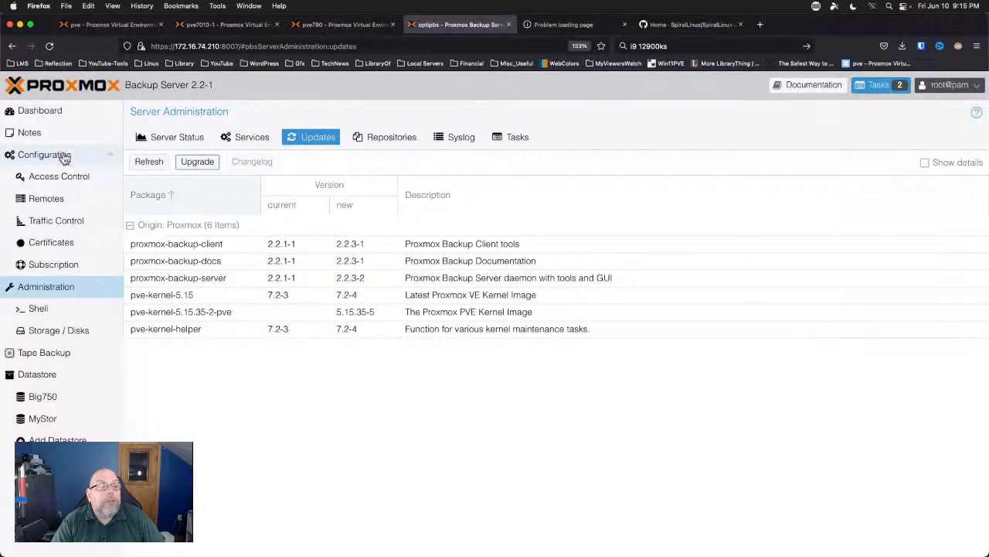
left_click(248, 7)
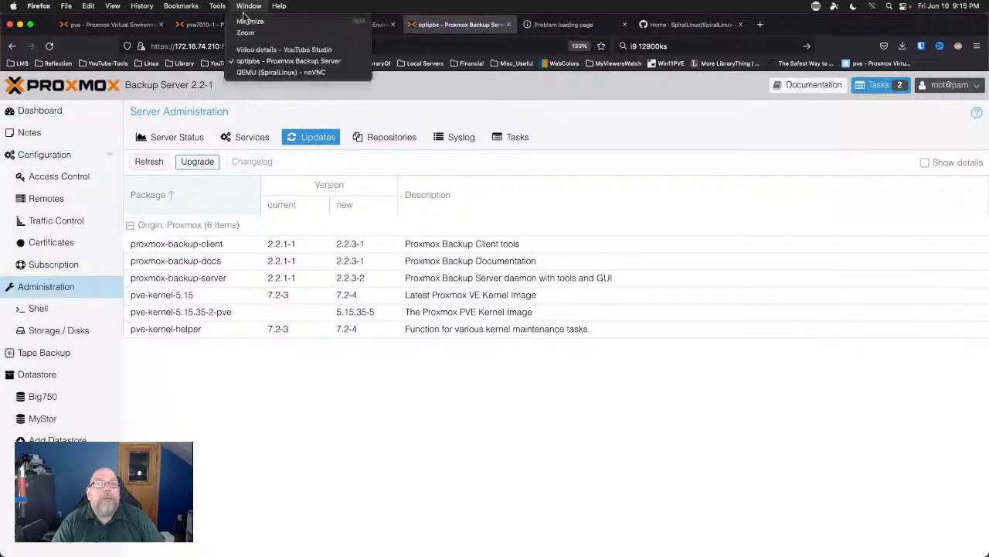
left_click(248, 73)
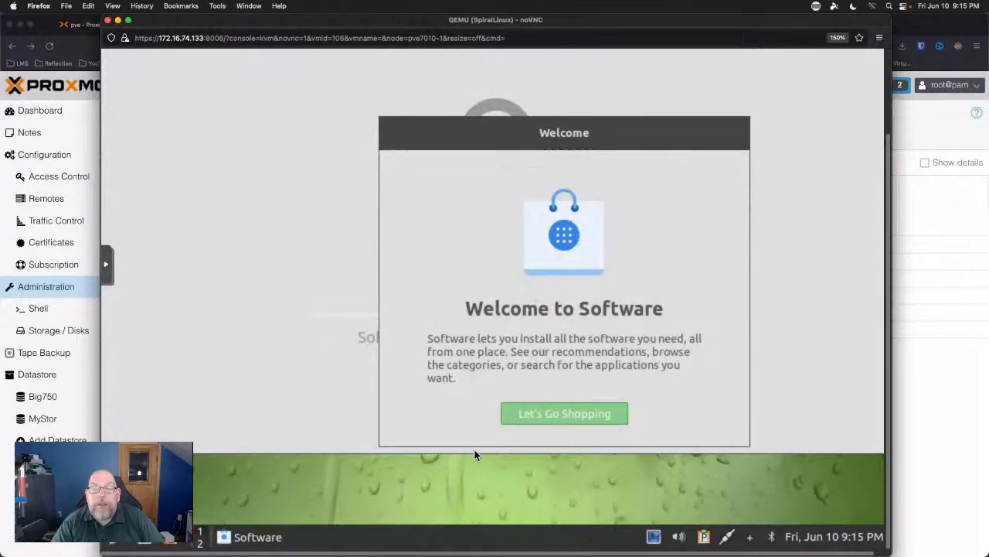
Dismiss the Software welcome with Let's Go Shopping and open the VM's applications menu.
left_click(571, 418)
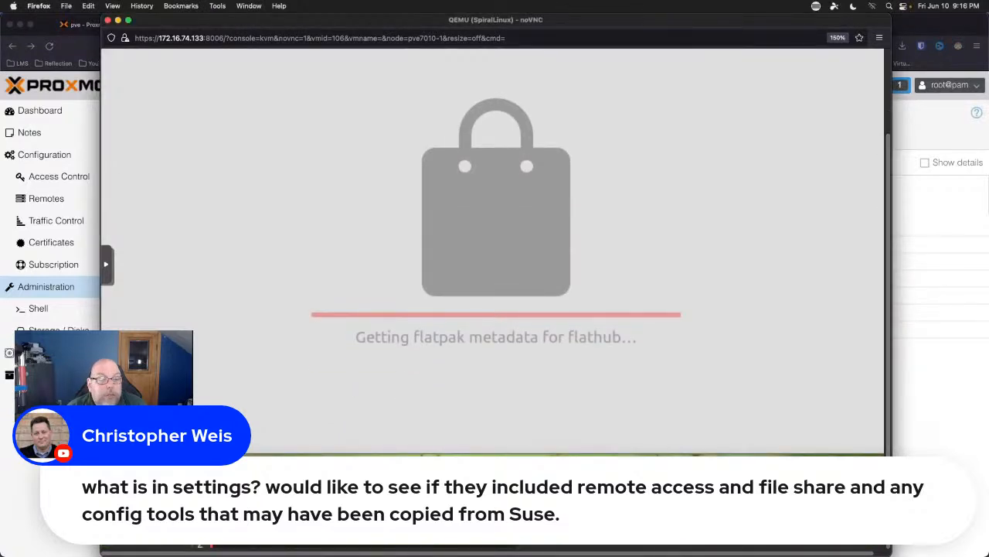
left_click(112, 545)
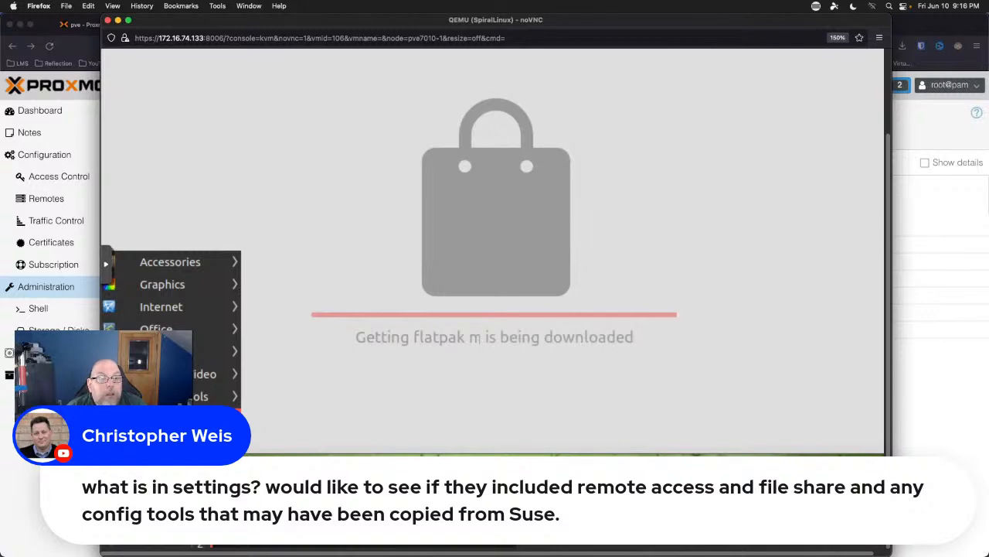
Browse the Preferences, LXQt settings and System Tools submenus of the applications menu.
mouse_move(174, 418)
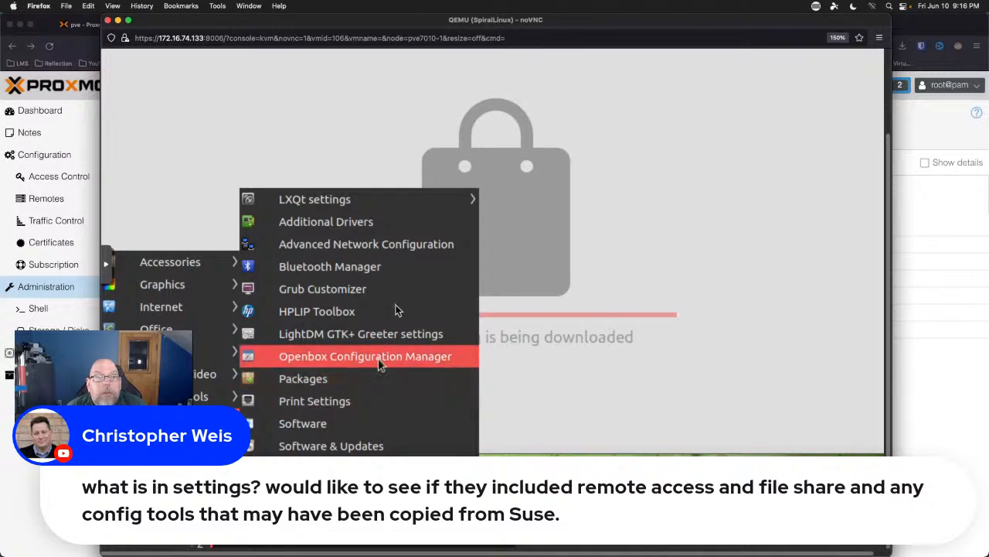
mouse_move(438, 200)
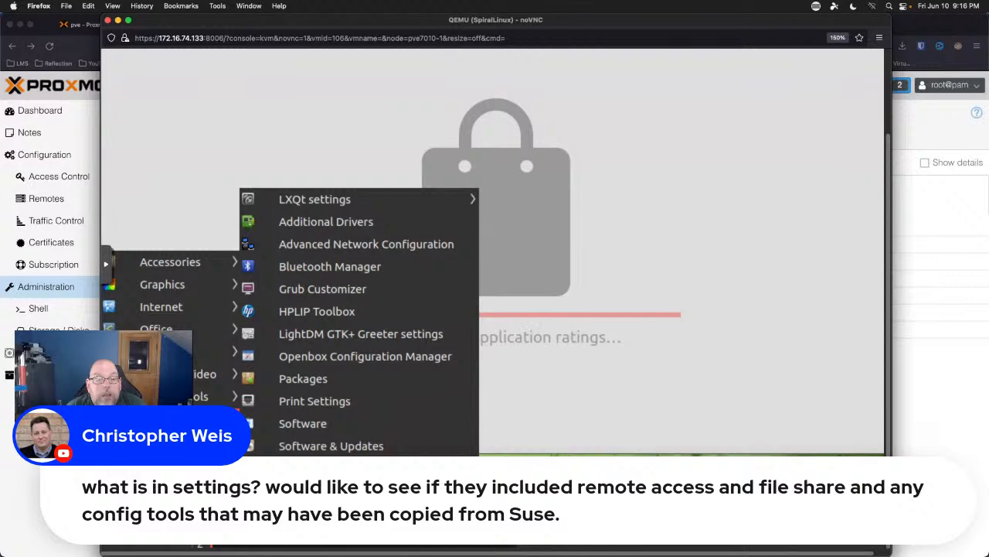
mouse_move(220, 396)
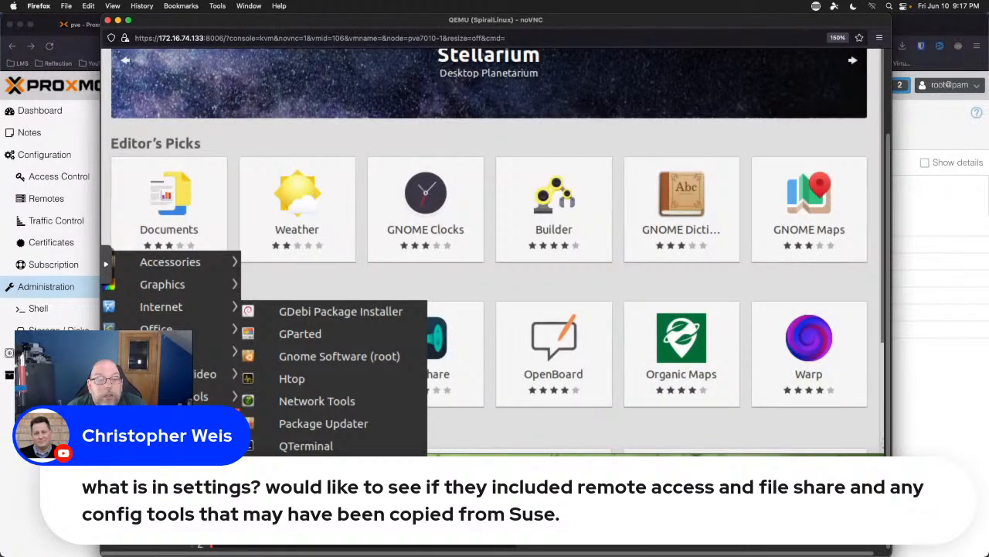
Close the applications menu and scroll the noVNC page up.
mouse_move(174, 419)
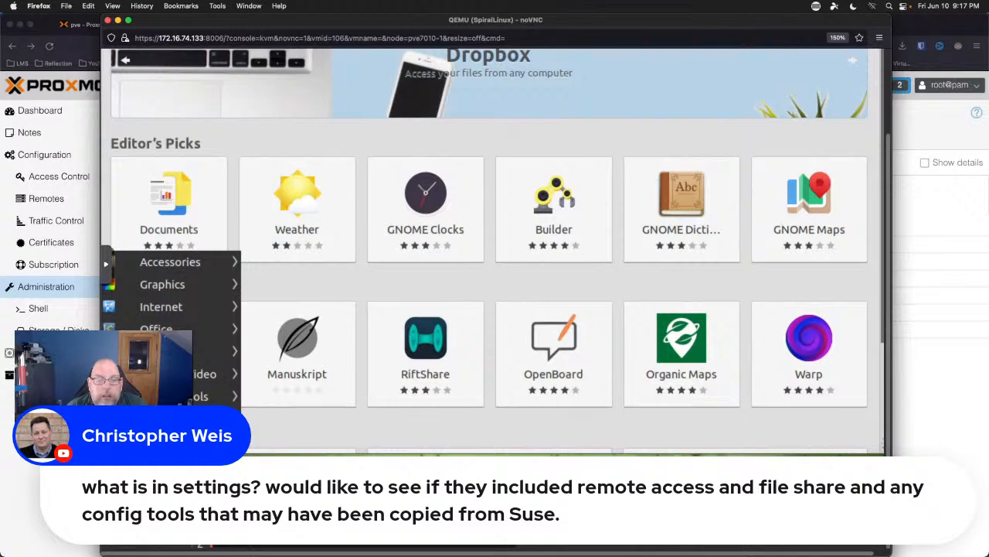
left_click(116, 537)
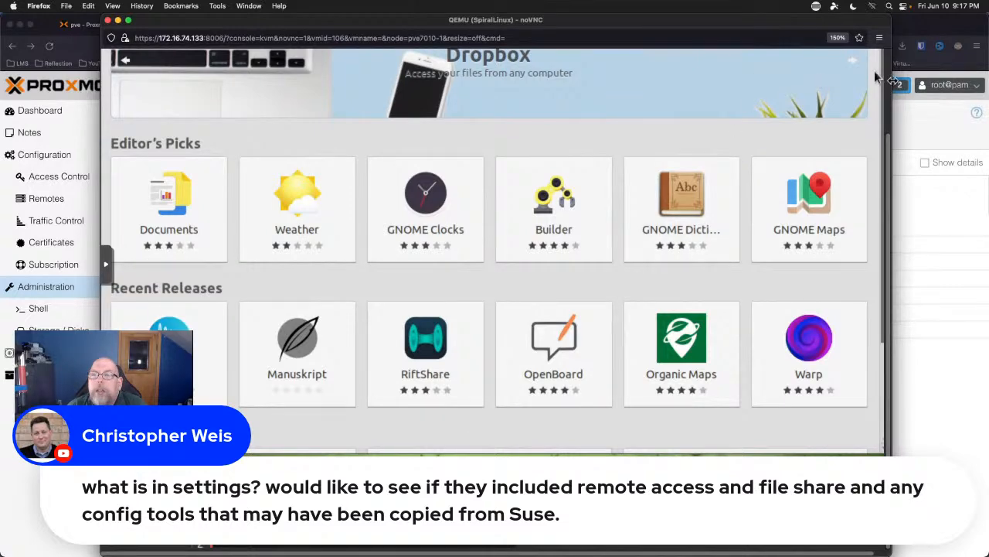
scroll(889, 82, "up", 3)
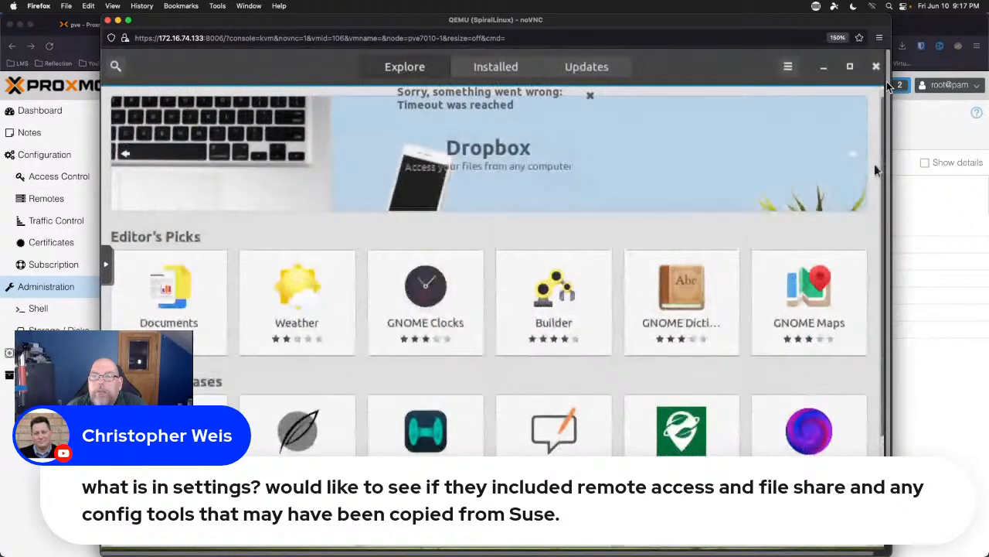
mouse_move(889, 86)
left_mouse_down()
mouse_move(889, 146)
mouse_move(900, 111)
mouse_move(893, 83)
left_mouse_up()
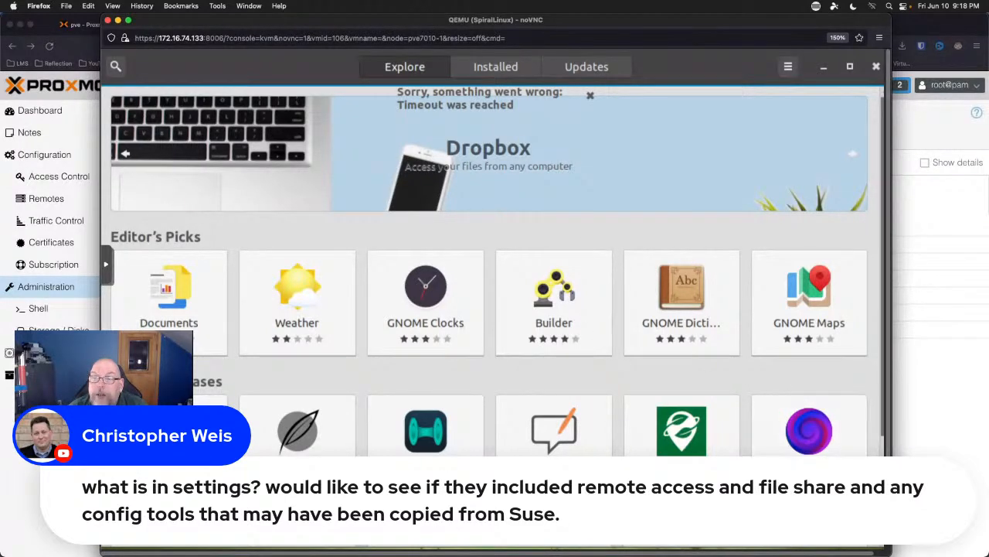
Dismiss the 'Timeout was reached' error banner in the Software store.
scroll(495, 294, "down", 3)
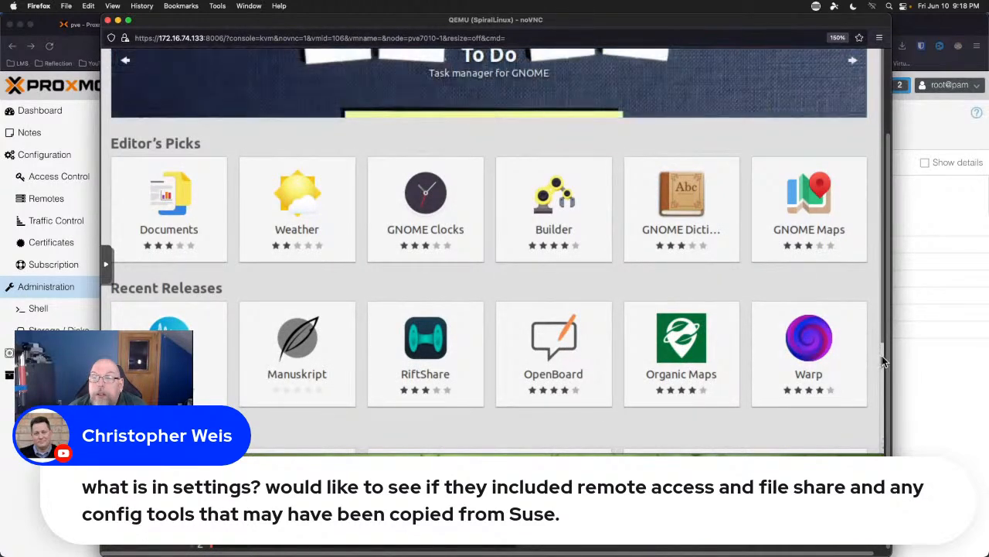
scroll(882, 355, "down", 3)
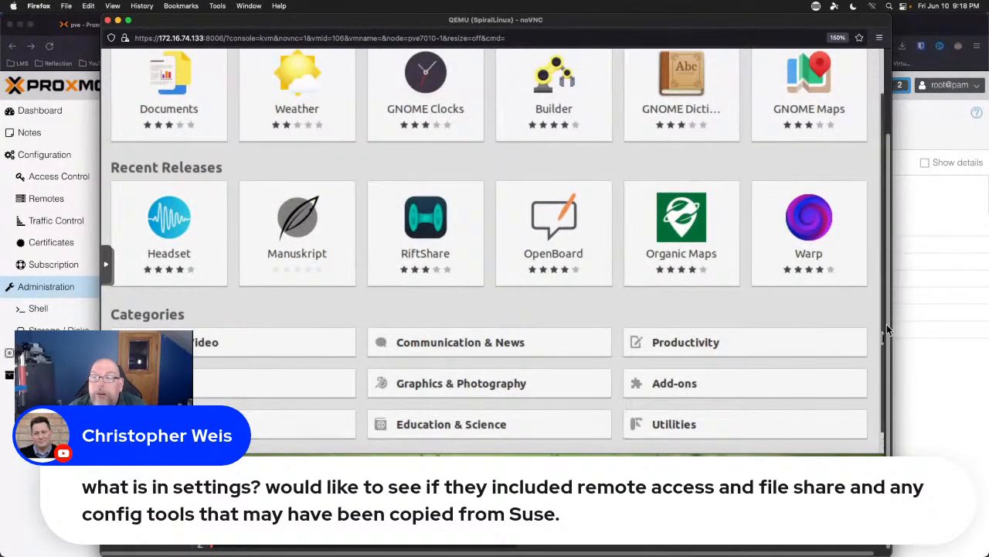
scroll(889, 306, "up", 3)
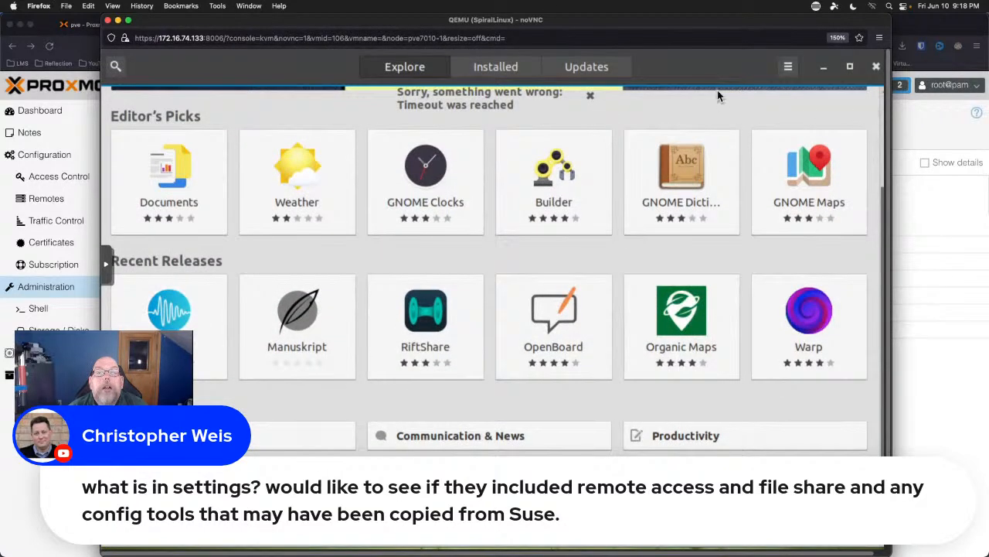
left_click(591, 96)
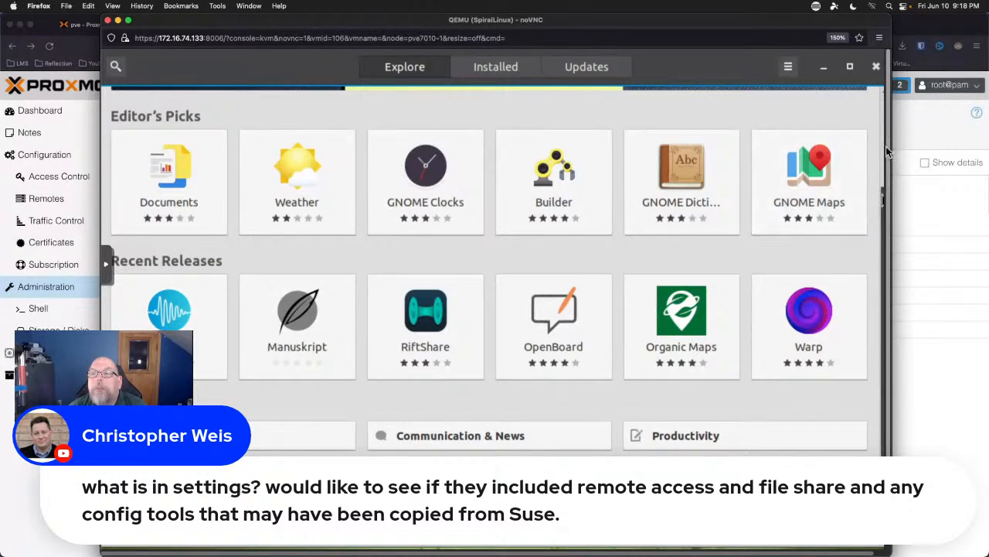
scroll(881, 140, "up", 3)
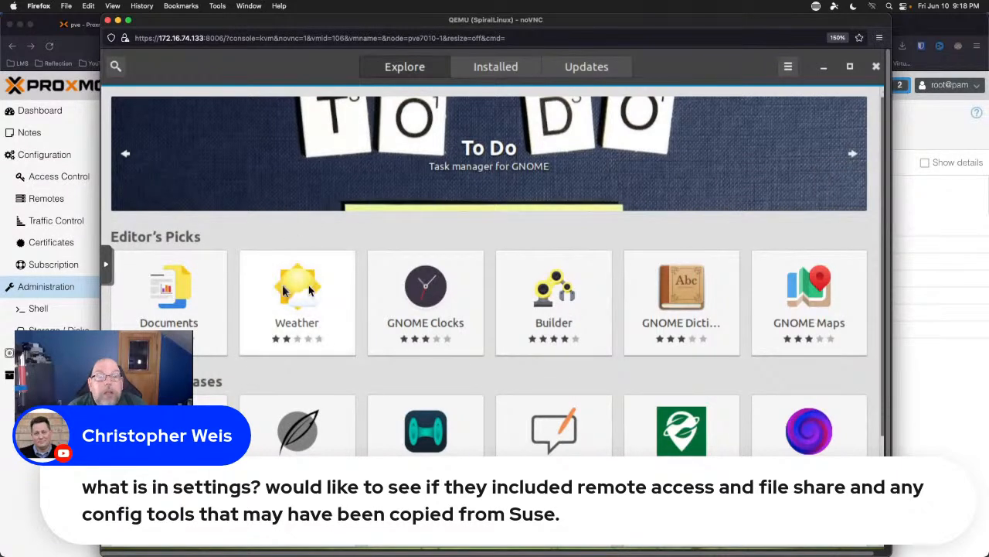
left_click(537, 303)
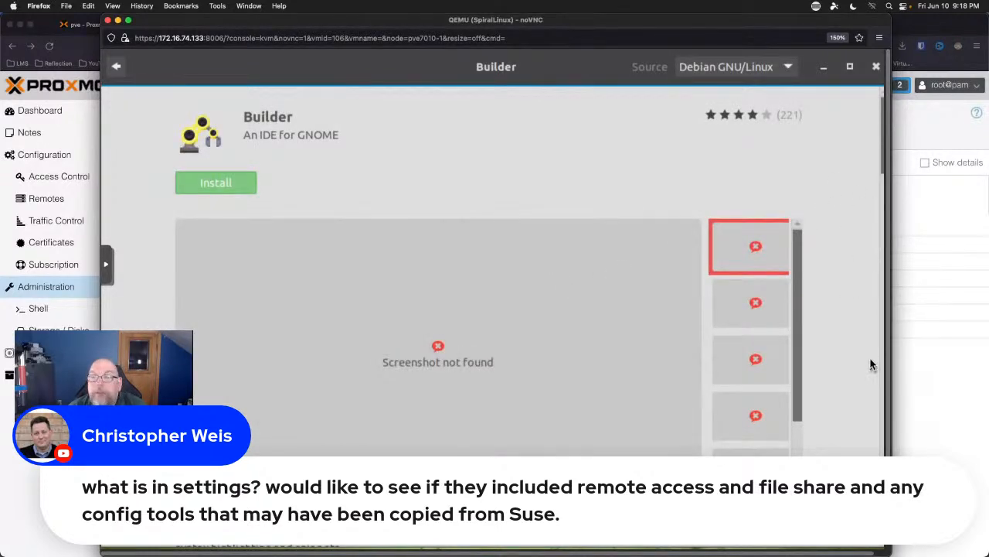
scroll(848, 353, "down", 3)
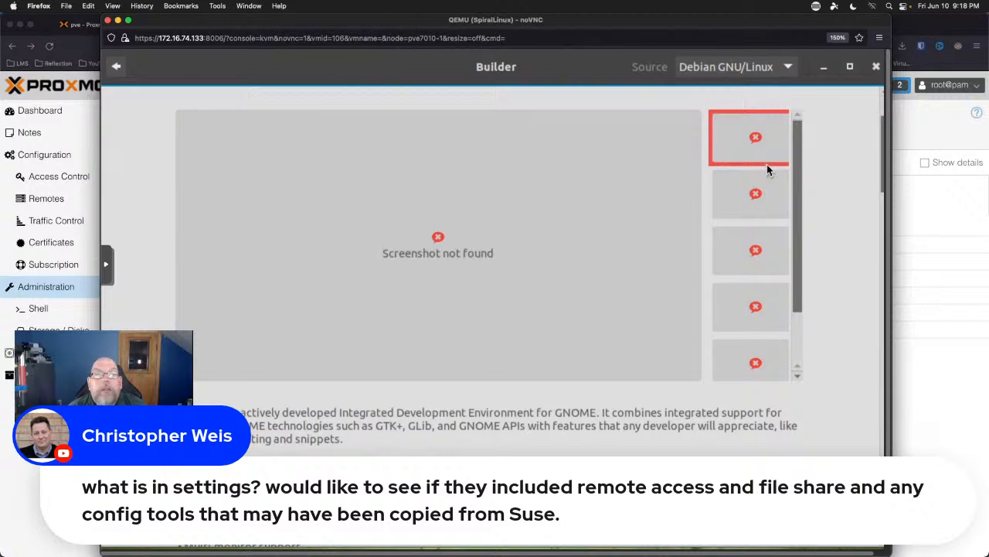
left_click_drag(883, 112, 882, 103)
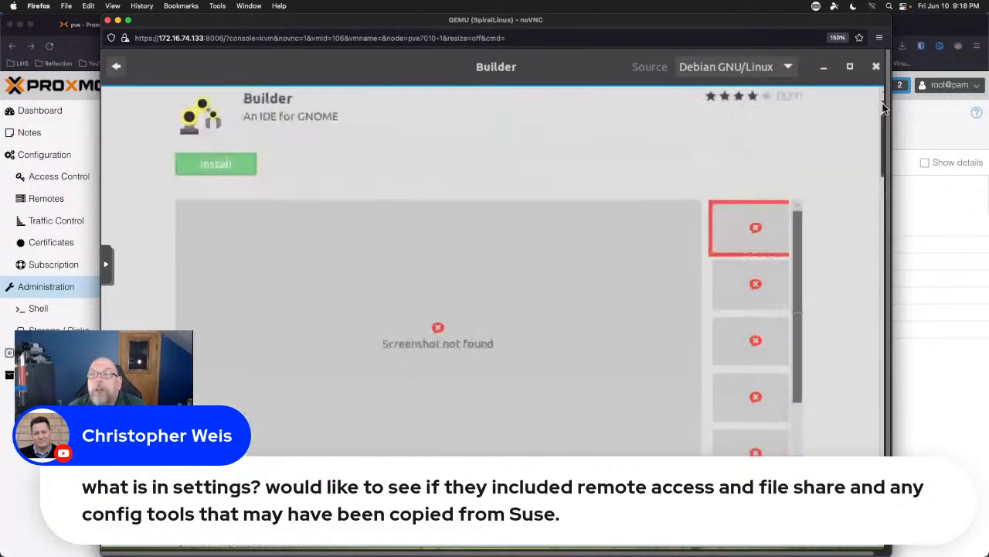
left_click(116, 68)
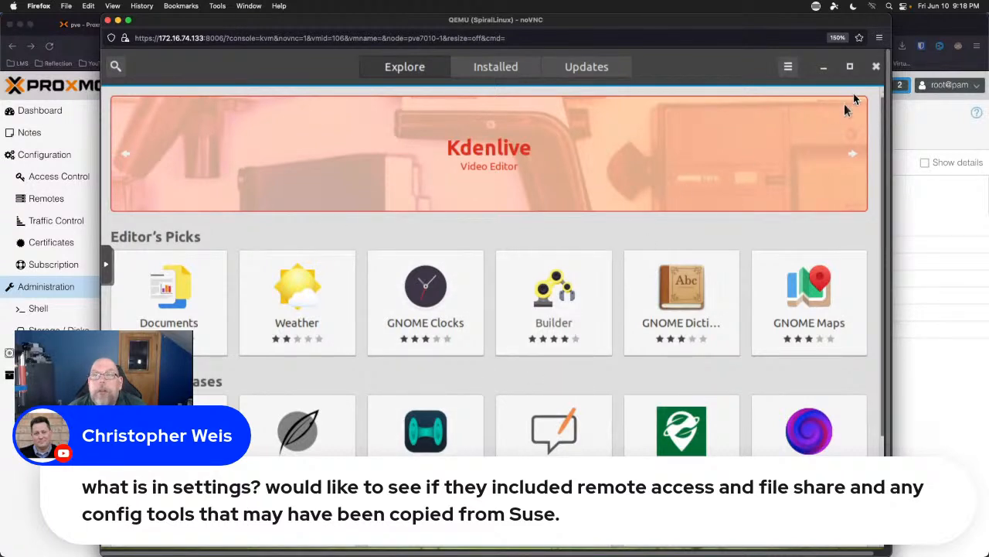
Close the Software store and show the Preferences submenu of the applications menu.
left_click(876, 68)
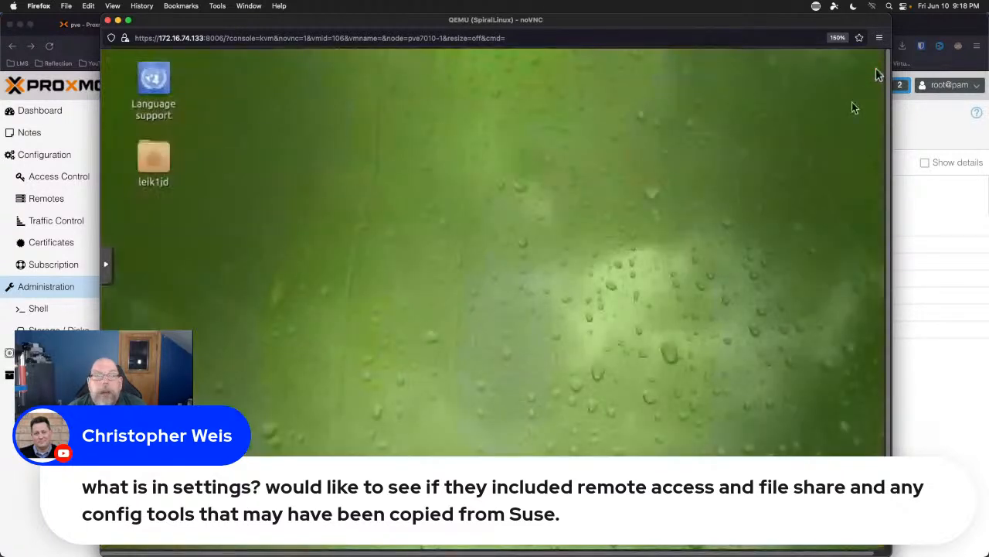
scroll(881, 447, "down", 3)
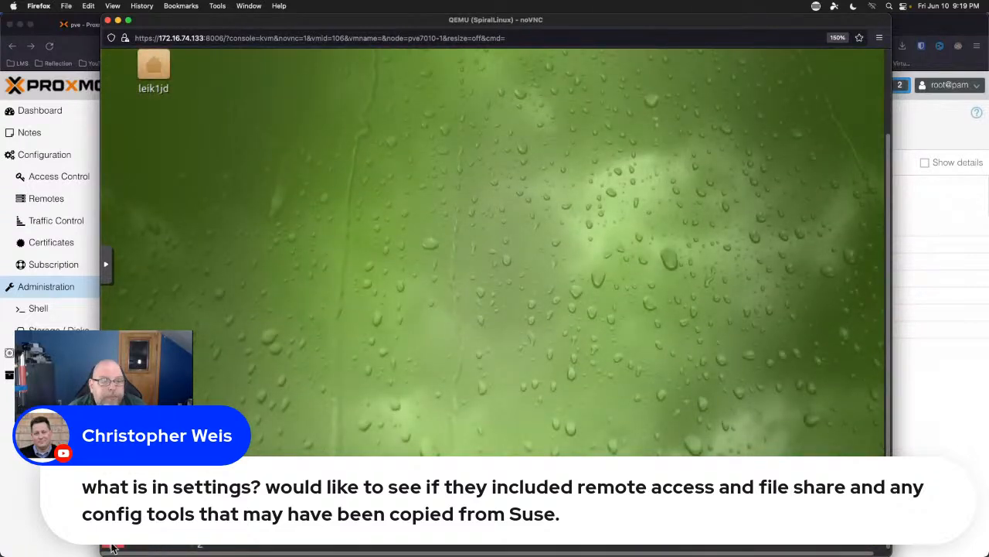
left_click(112, 546)
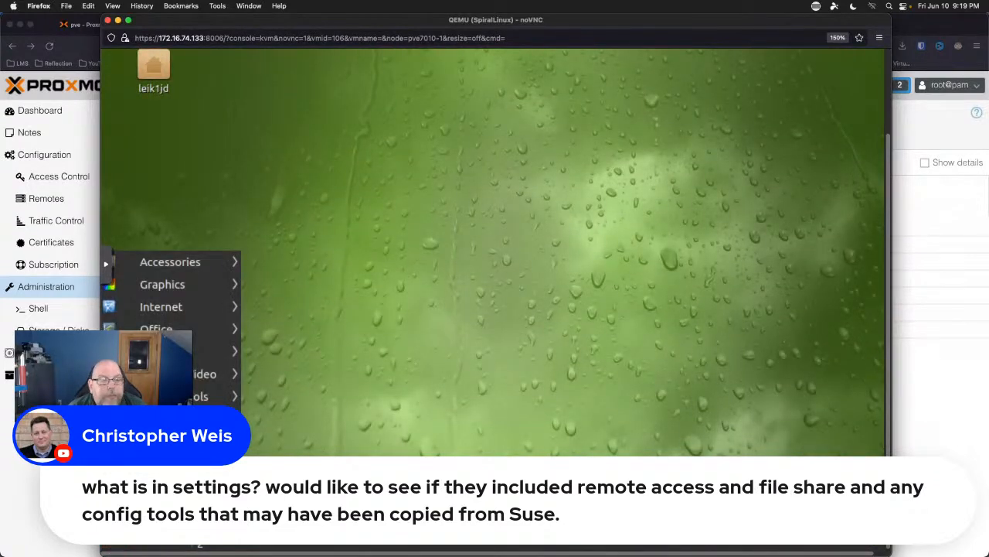
mouse_move(166, 420)
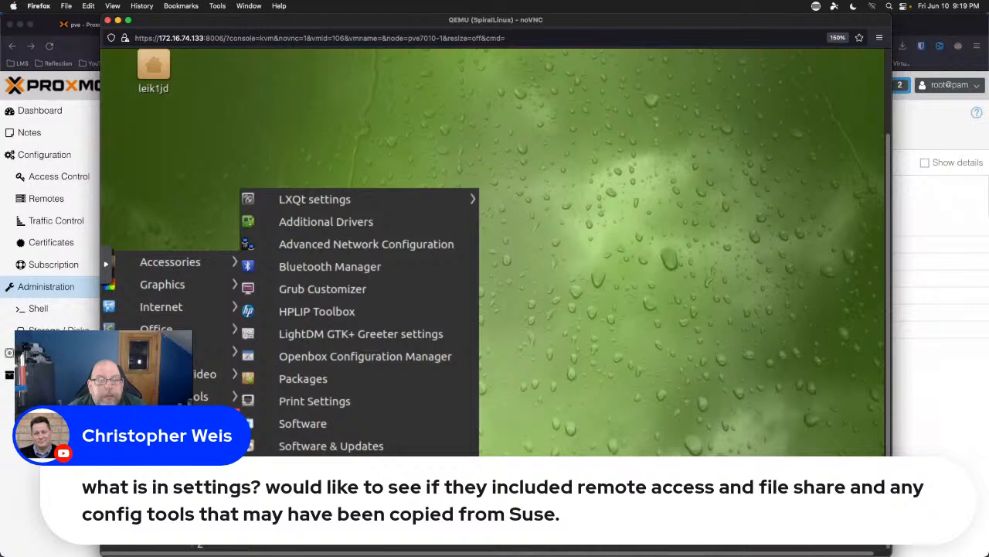
Launch Openbox Configuration Manager from Preferences and view its Appearance page.
left_click(338, 362)
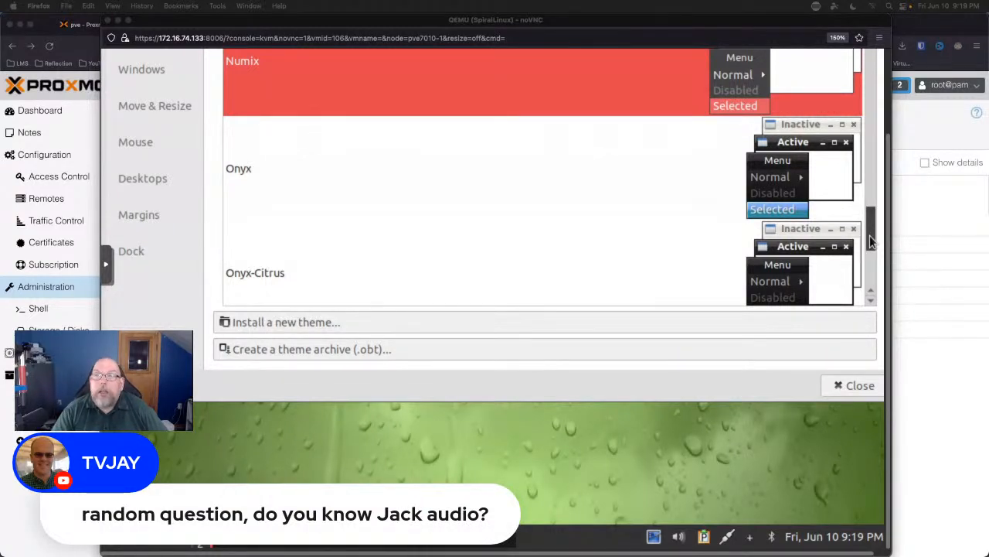
left_click(887, 99)
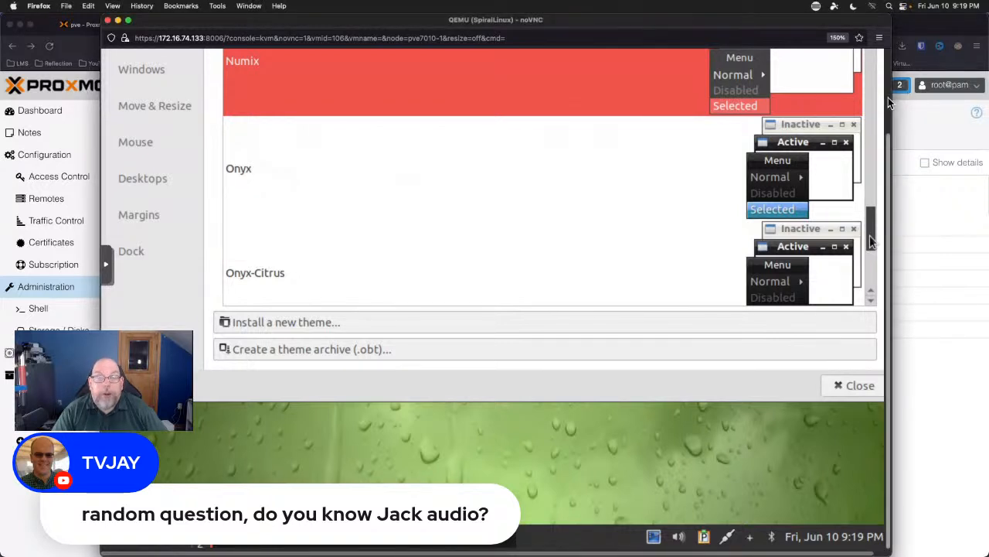
scroll(888, 97, "up", 3)
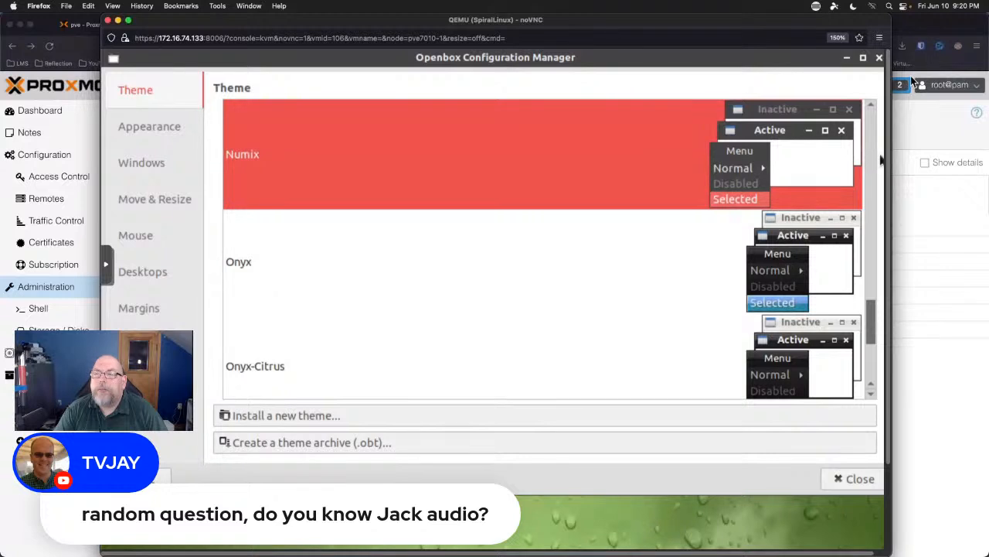
mouse_move(888, 78)
left_mouse_down()
mouse_move(888, 98)
mouse_move(887, 78)
left_mouse_up()
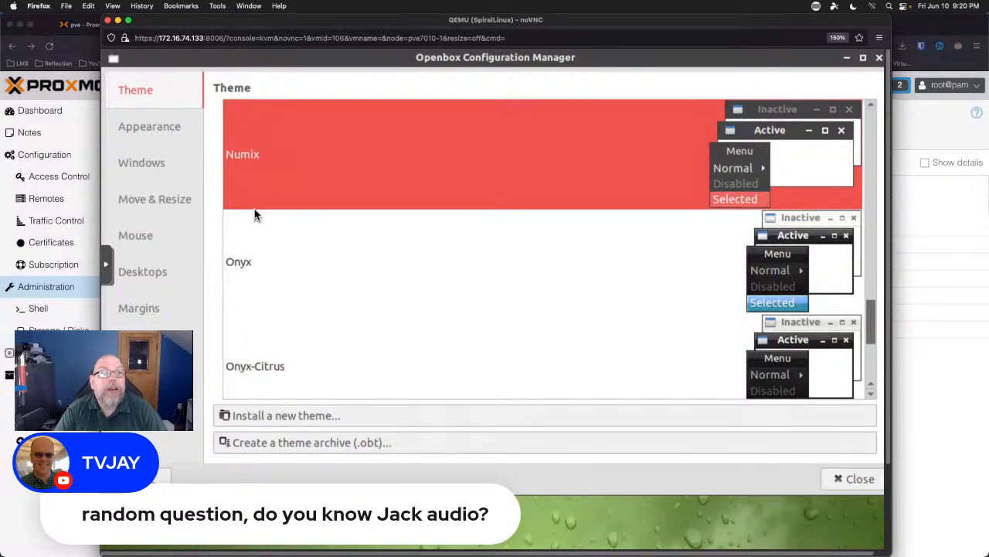
left_click(139, 128)
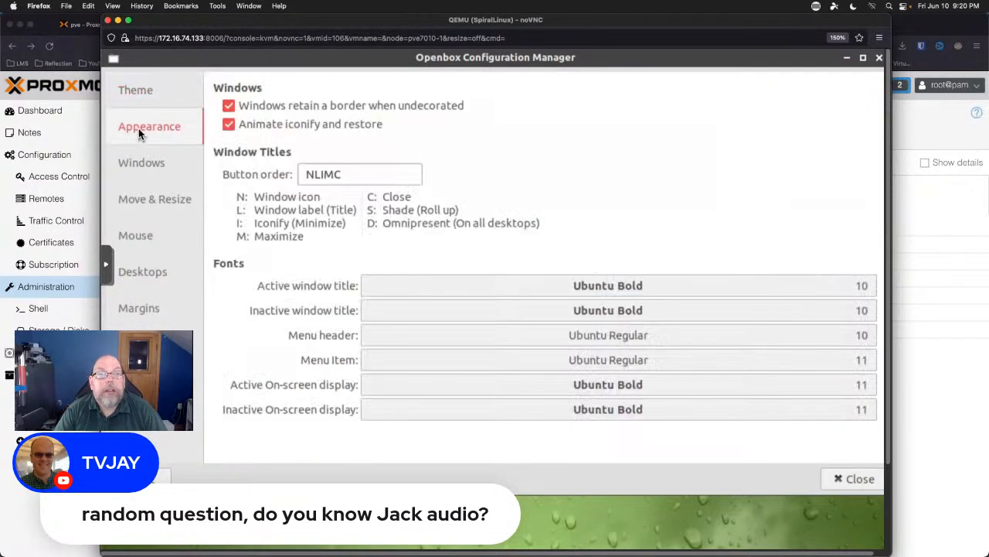
Review the Windows, Move & Resize, Mouse, Desktops, Margins and Dock pages, then close Openbox Configuration Manager.
left_click(140, 169)
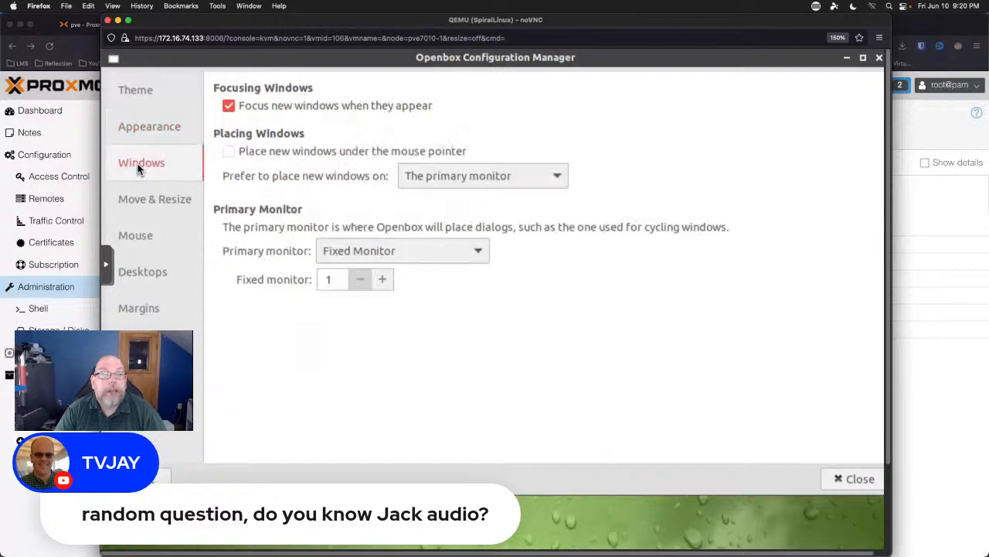
left_click(134, 204)
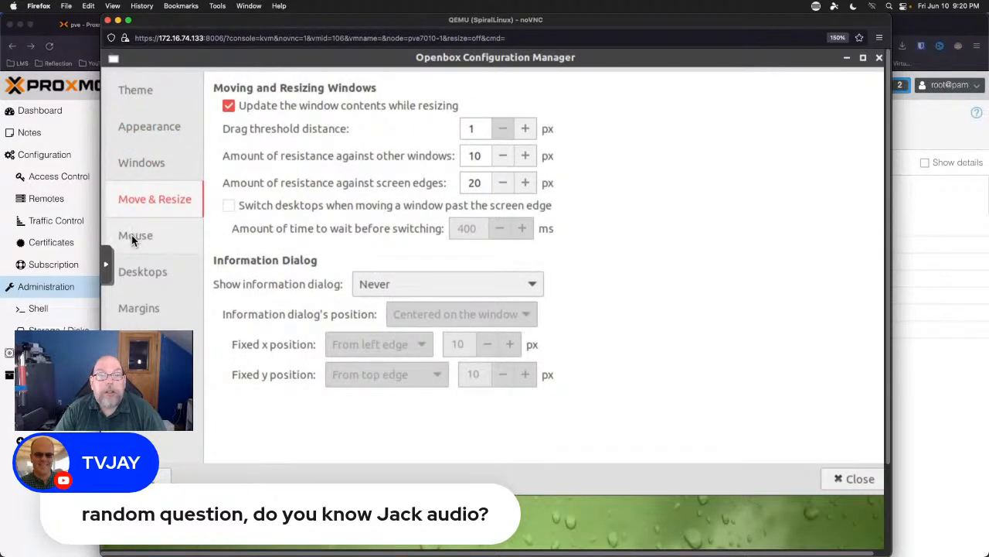
left_click(133, 235)
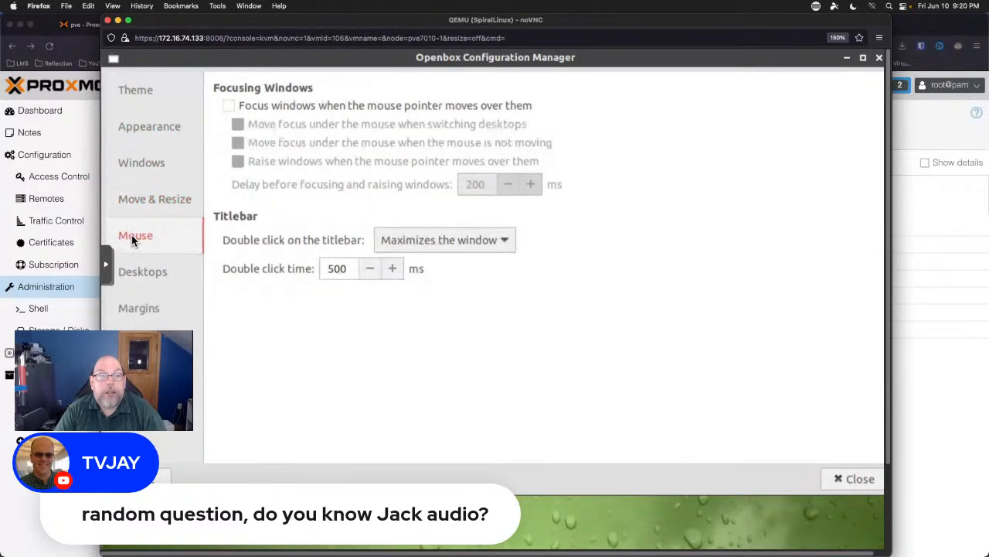
left_click(140, 276)
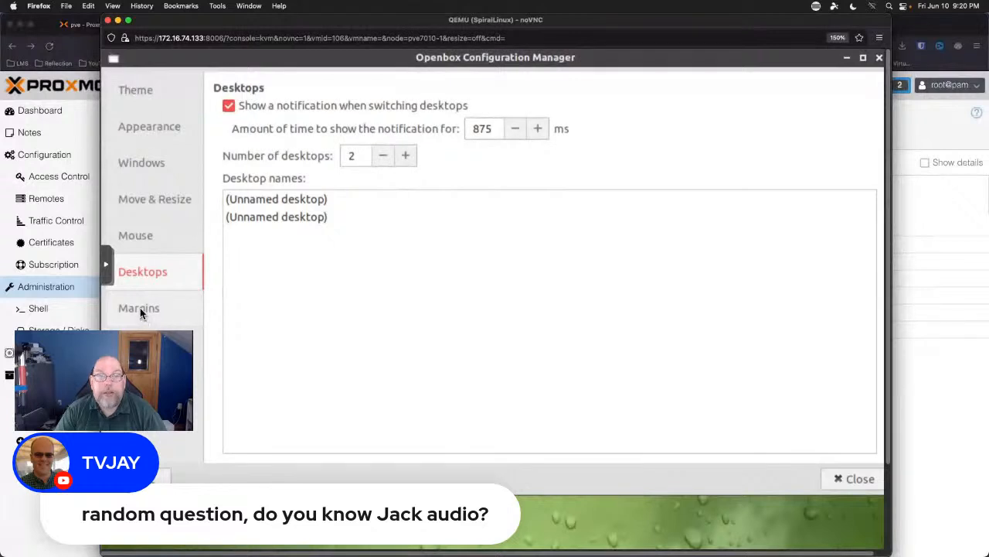
left_click(140, 308)
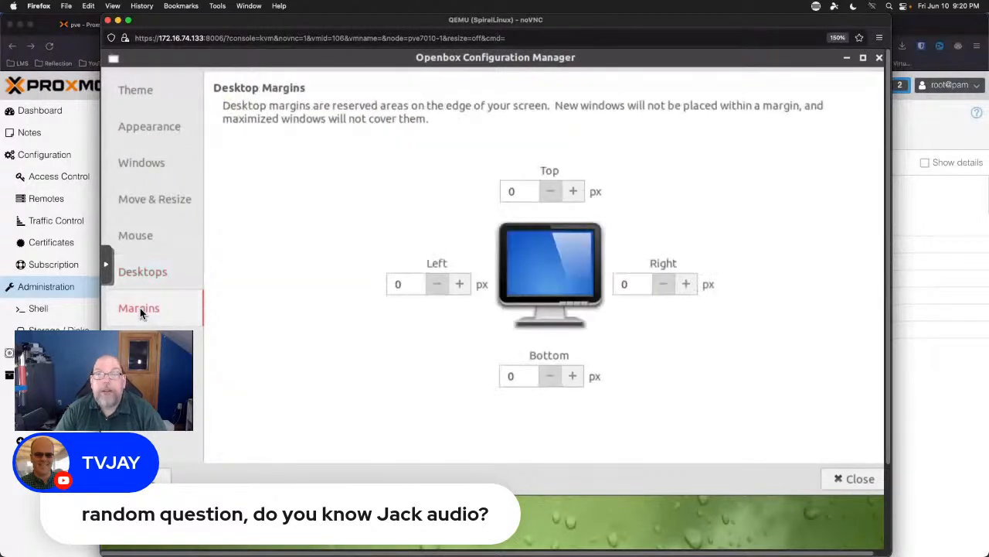
left_click(142, 344)
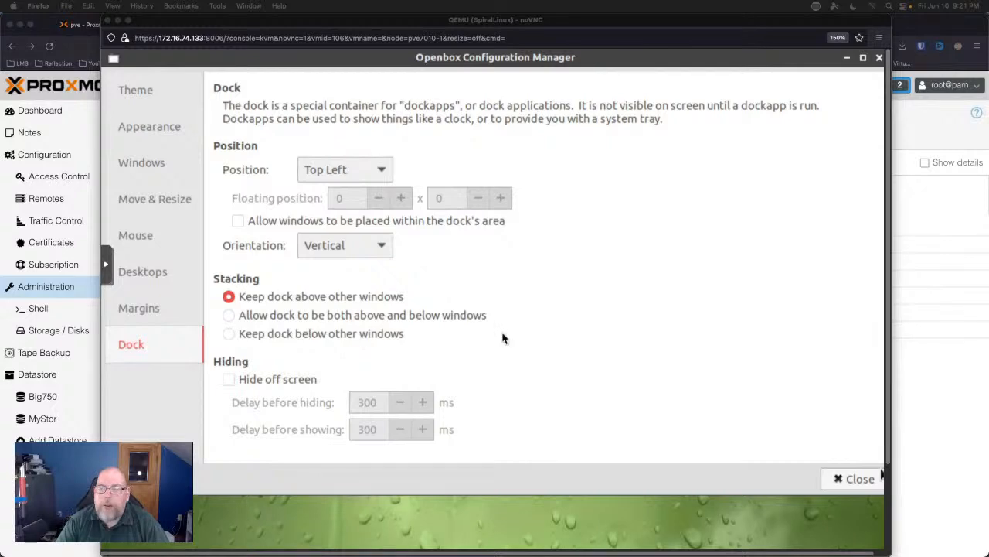
left_click(853, 479)
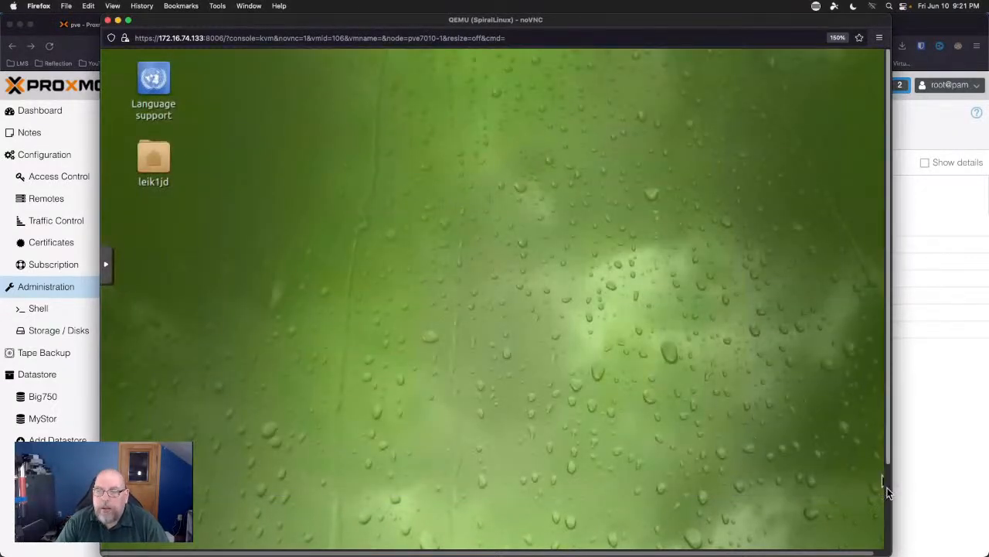
Scroll to the guest taskbar and open the application menu's Office category with the LibreOffice programs.
left_click(889, 492)
left_click_drag(889, 490, 895, 325)
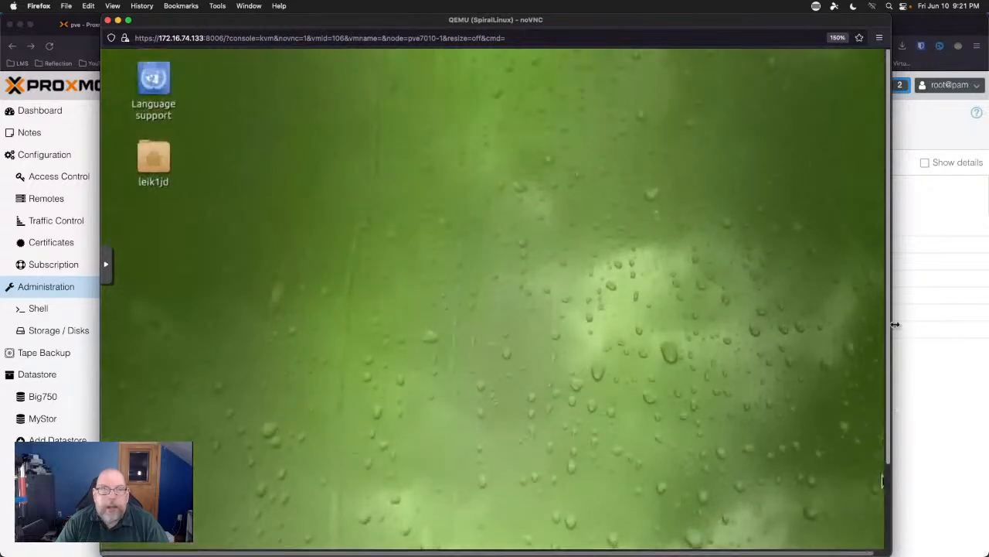
left_click(887, 495)
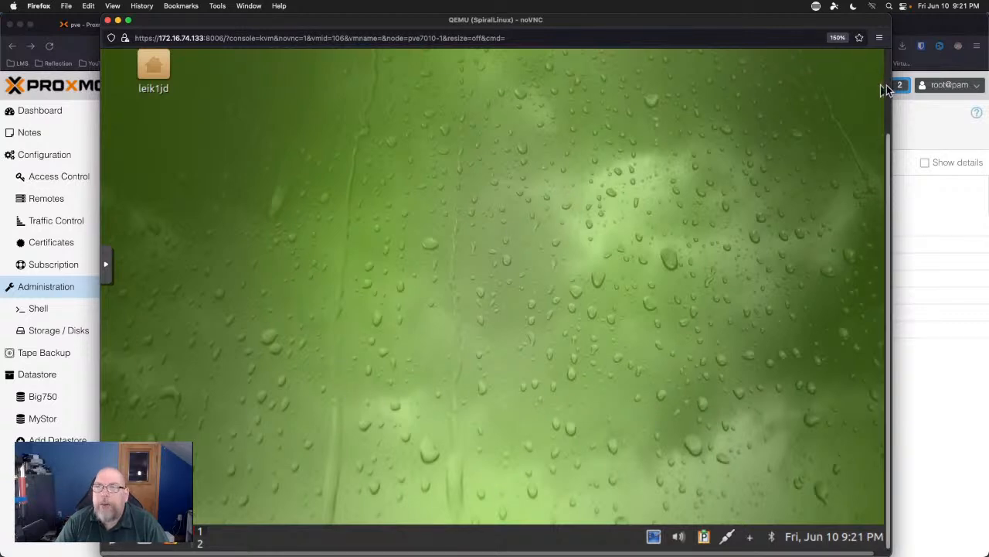
left_click_drag(888, 85, 871, 230)
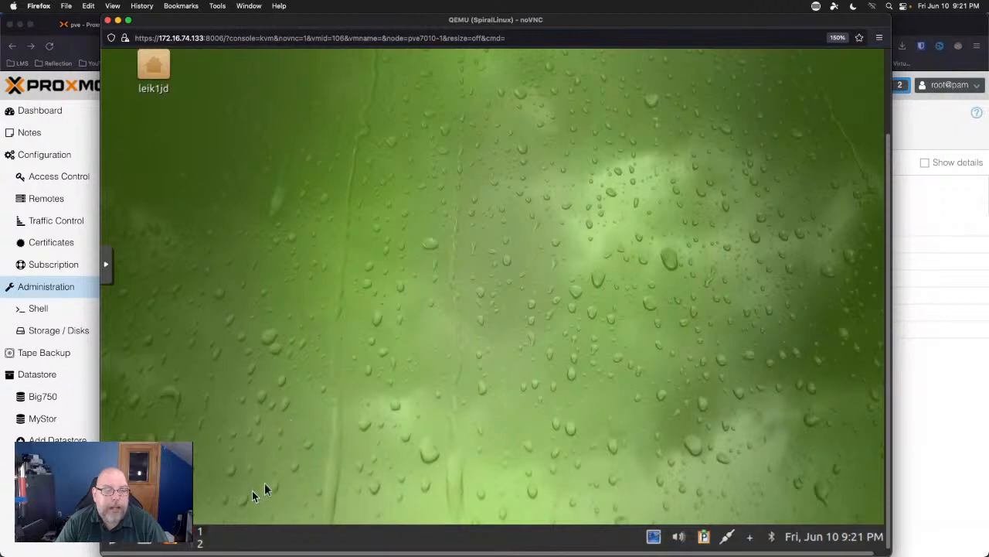
left_click(115, 538)
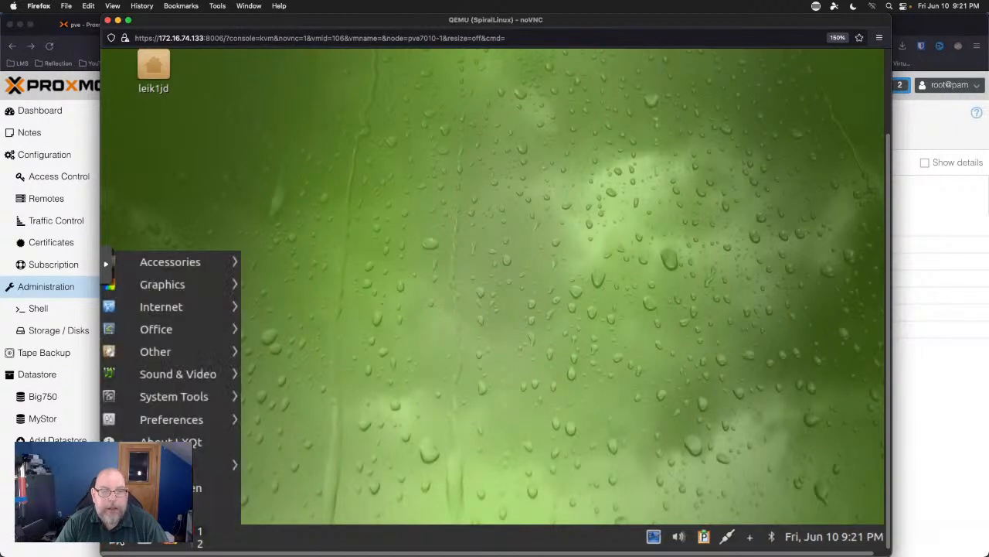
mouse_move(189, 357)
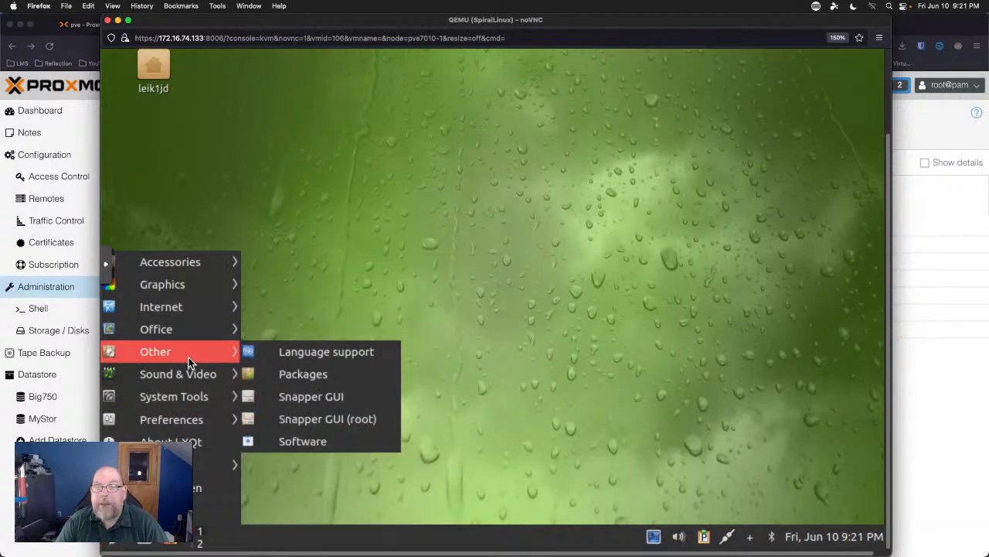
mouse_move(196, 327)
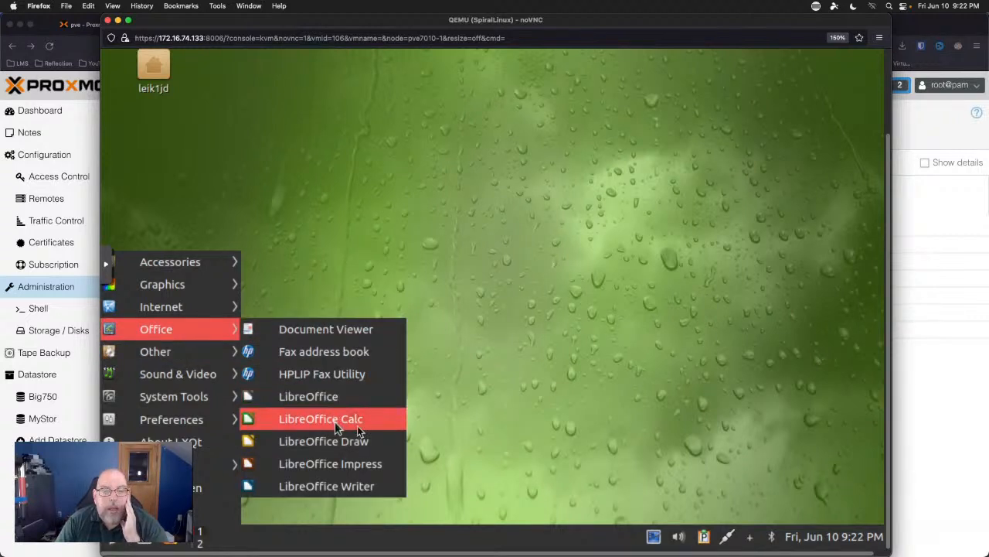
Open LibreOffice Writer, confirm version 7.0.4.2 in Help > About, then close Writer.
left_click(361, 487)
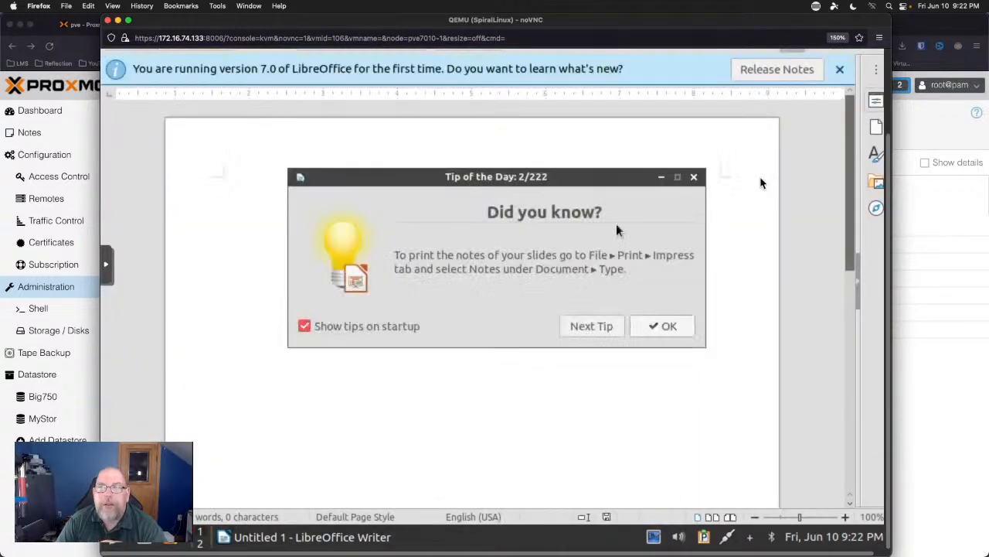
left_click(676, 334)
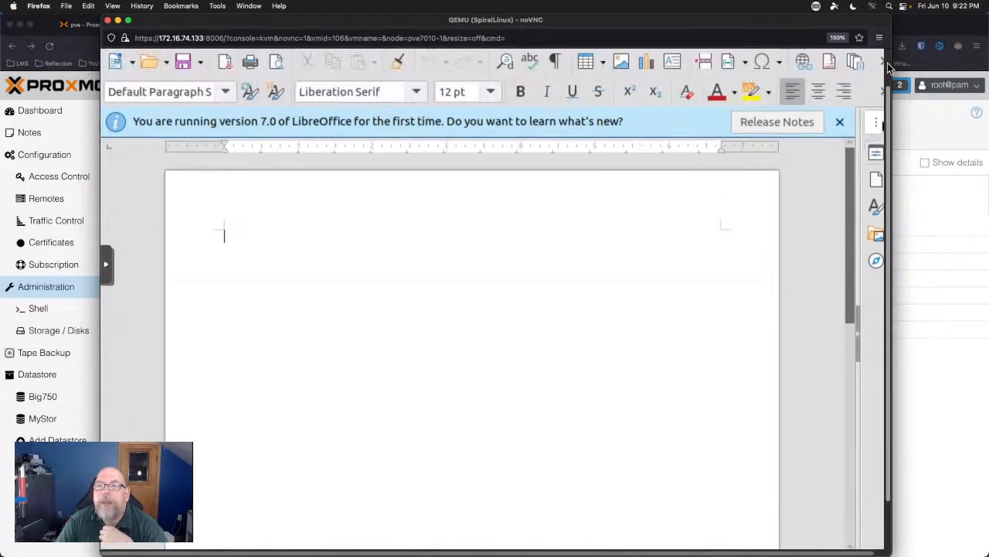
left_click(549, 78)
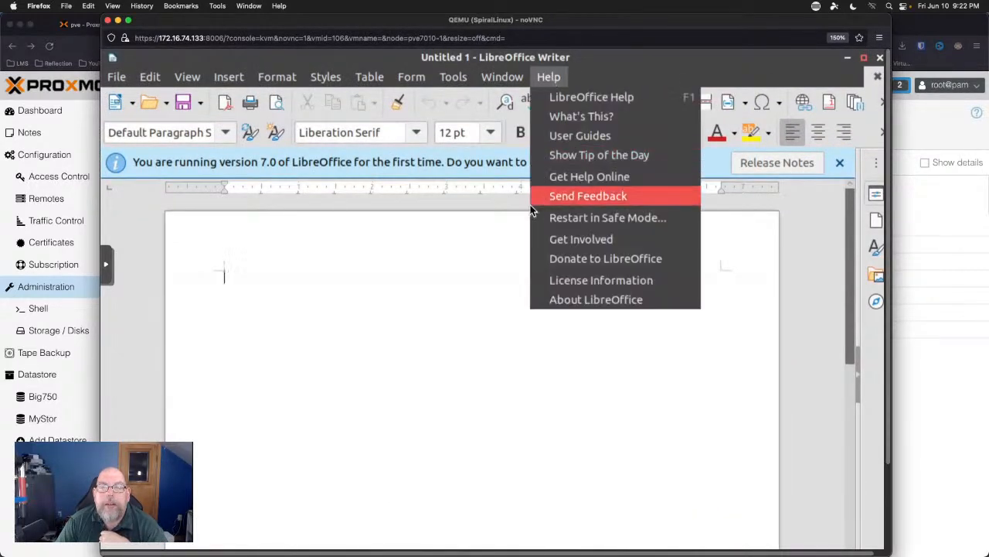
left_click(569, 299)
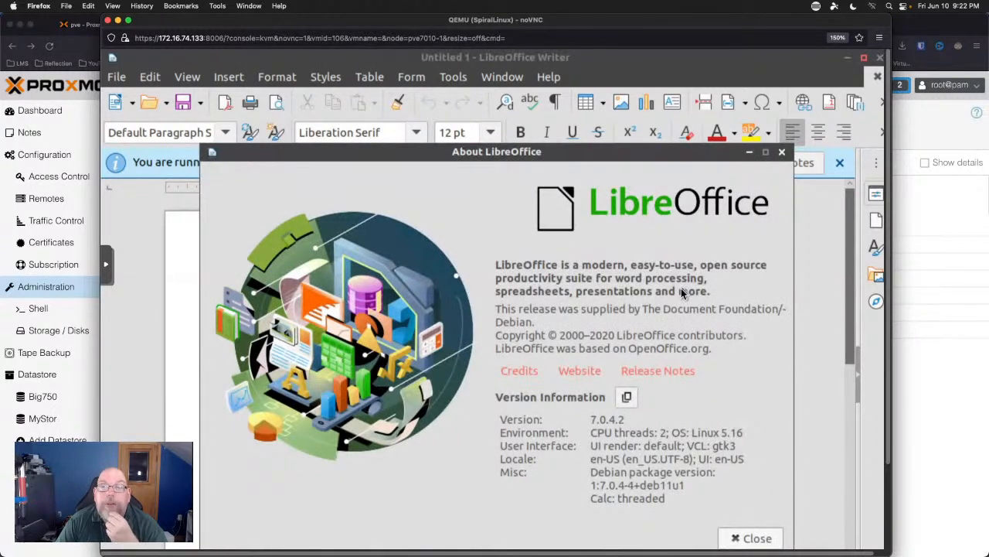
left_click(782, 153)
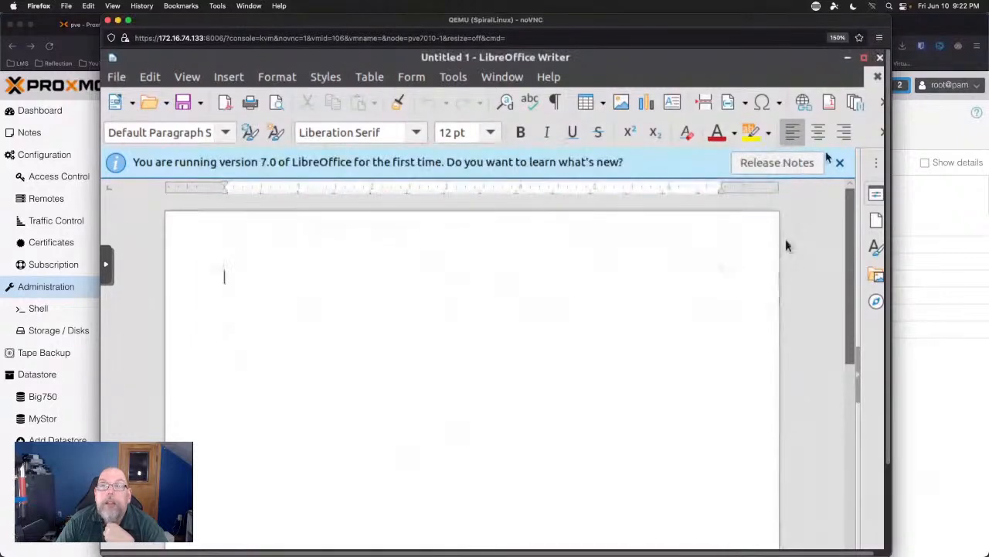
left_click(840, 162)
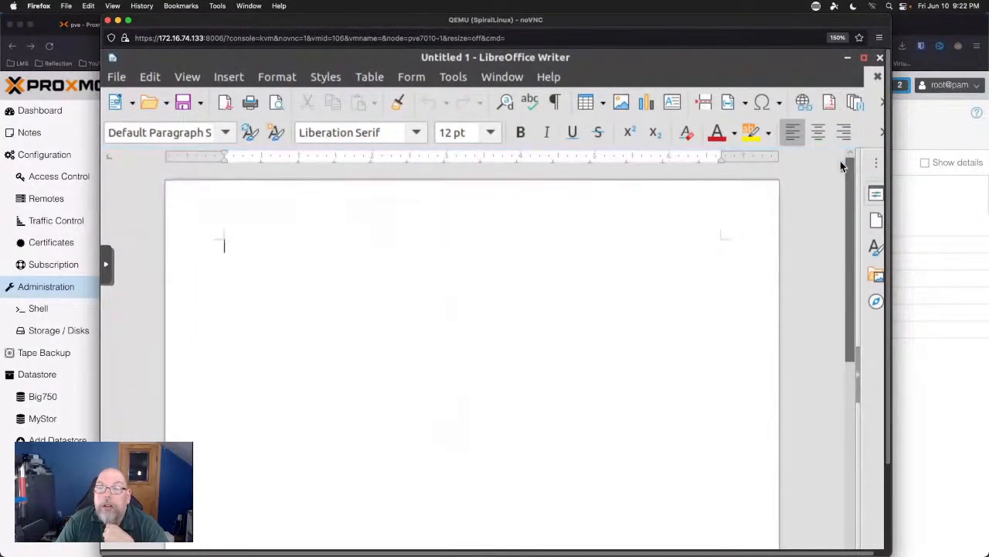
left_click(879, 59)
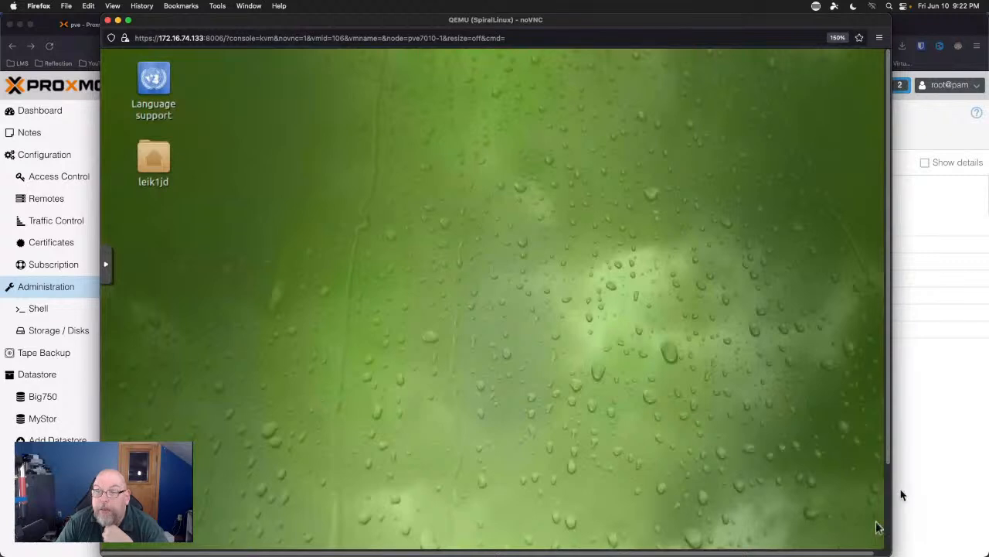
Reopen the application menu and browse the Graphics, System Tools, Preferences, Internet and Other categories.
scroll(888, 492, "down", 3)
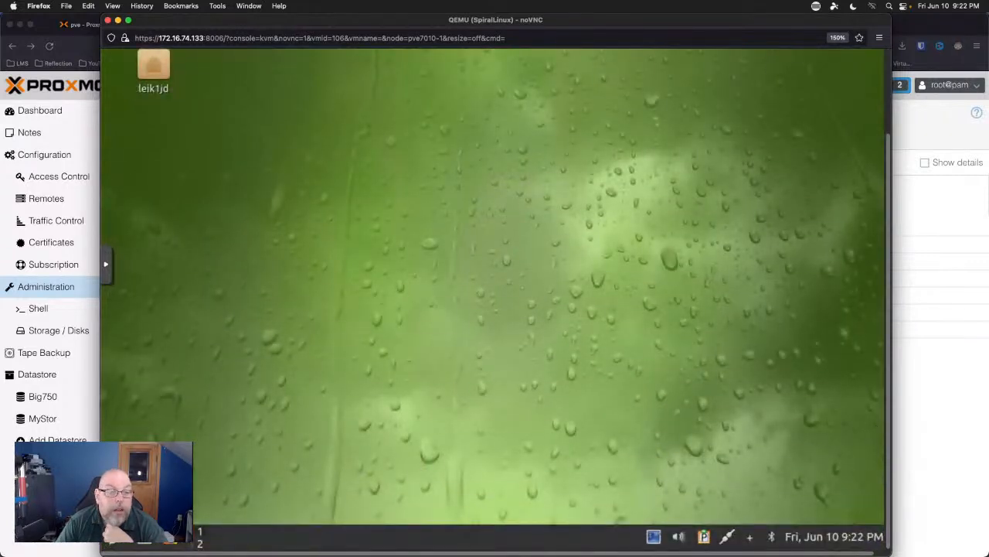
left_click(111, 544)
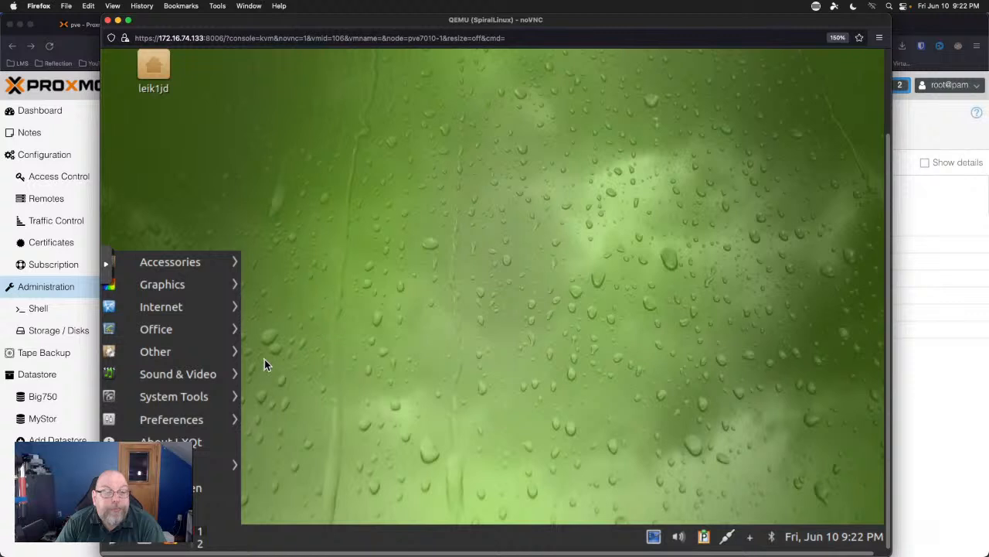
mouse_move(200, 282)
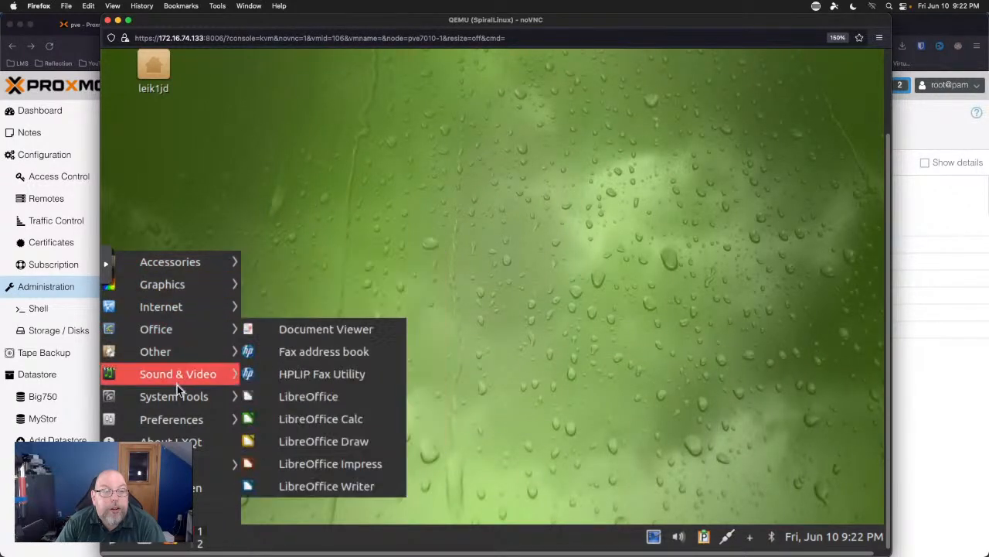
mouse_move(176, 394)
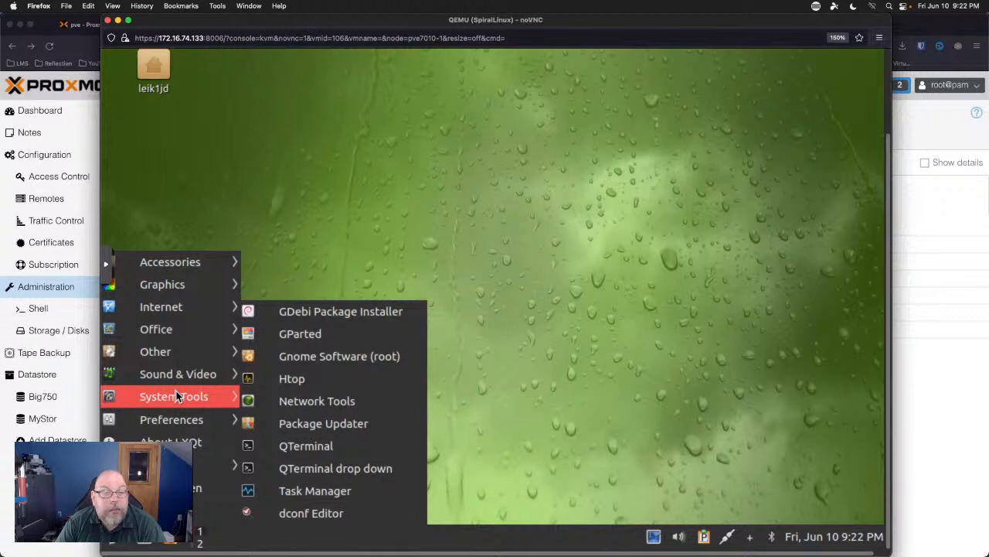
mouse_move(185, 425)
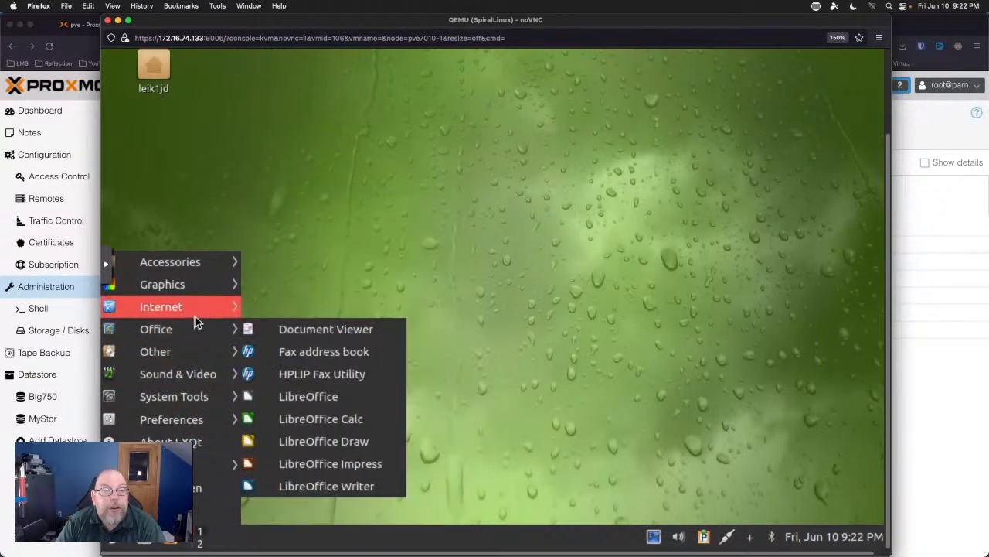
Launch Snapper GUI (root) from the Other menu, authenticating with the root password.
mouse_move(195, 310)
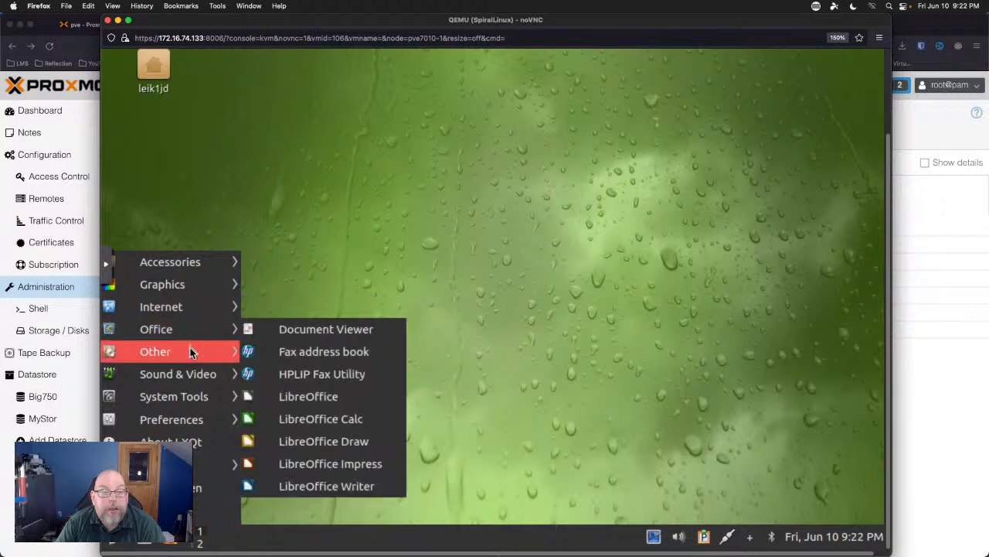
mouse_move(190, 349)
left_click(320, 418)
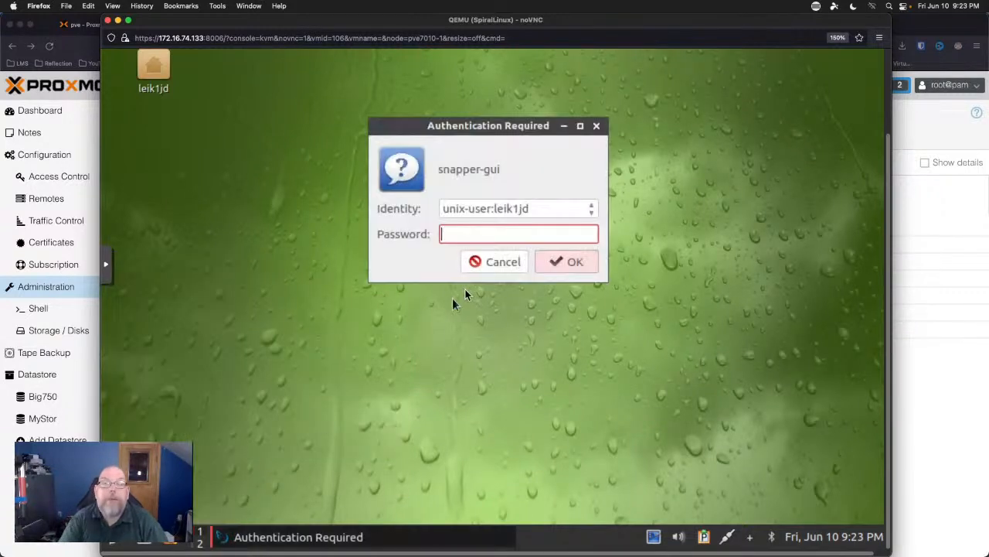
type("**********")
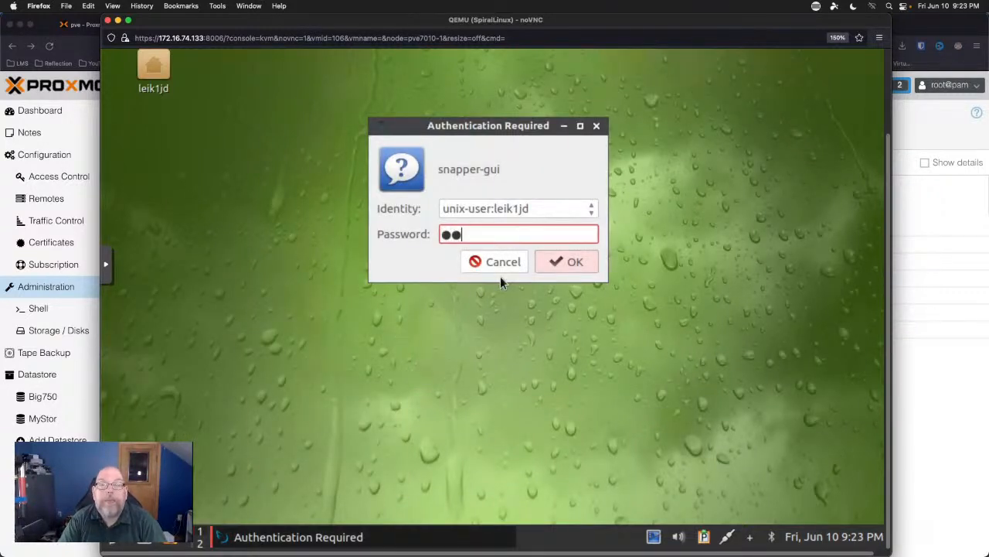
key("Return")
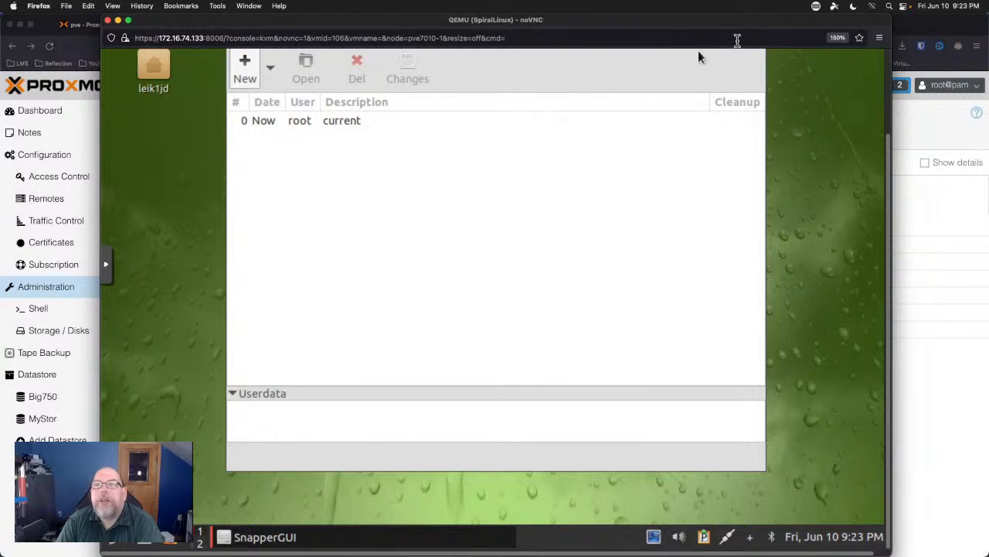
Begin a new Snapper configuration with btrfs, then cancel it.
left_click(271, 71)
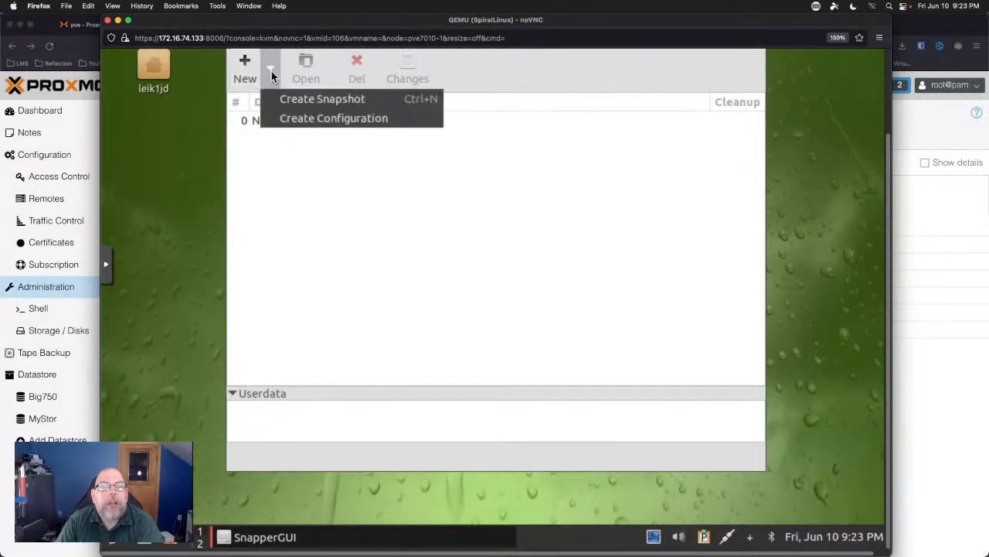
left_click(276, 118)
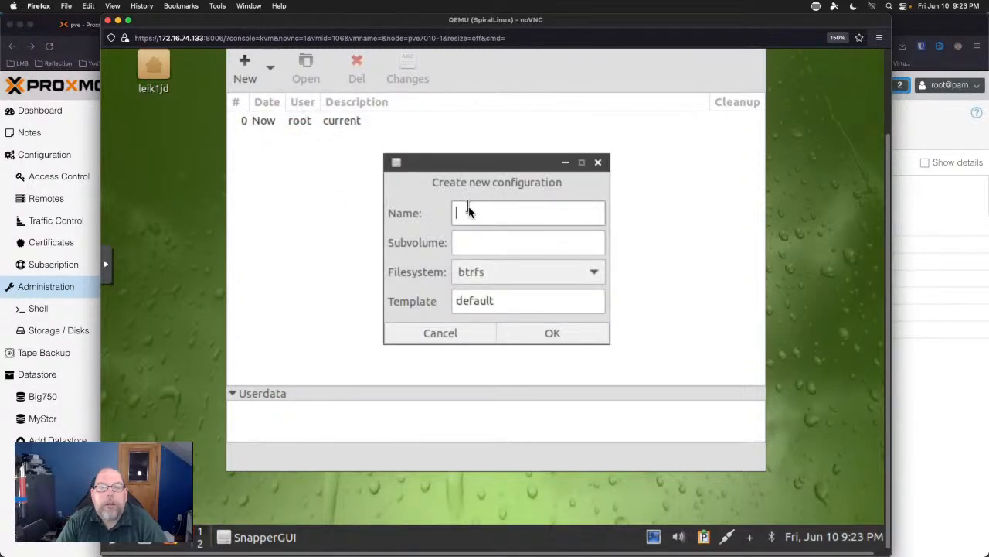
left_click(594, 270)
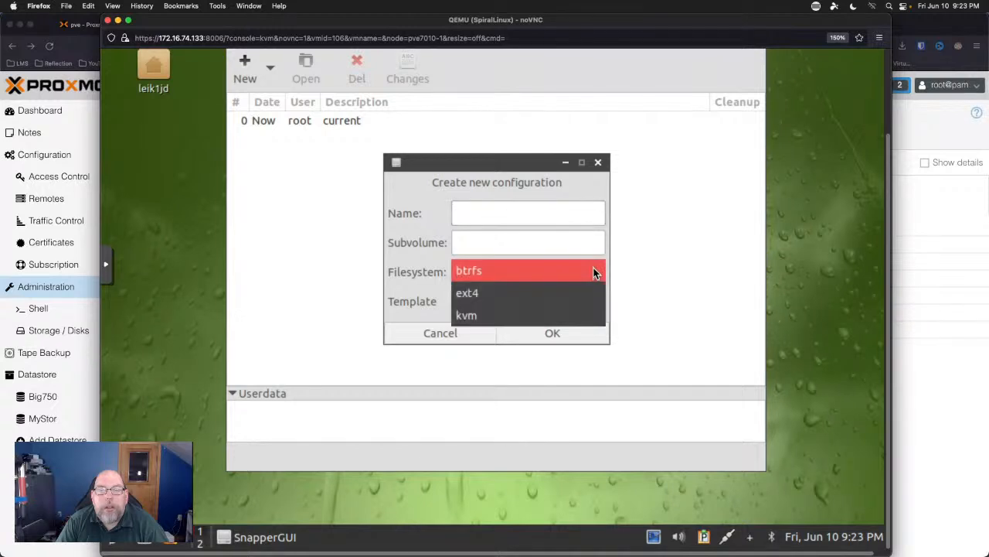
left_click(593, 270)
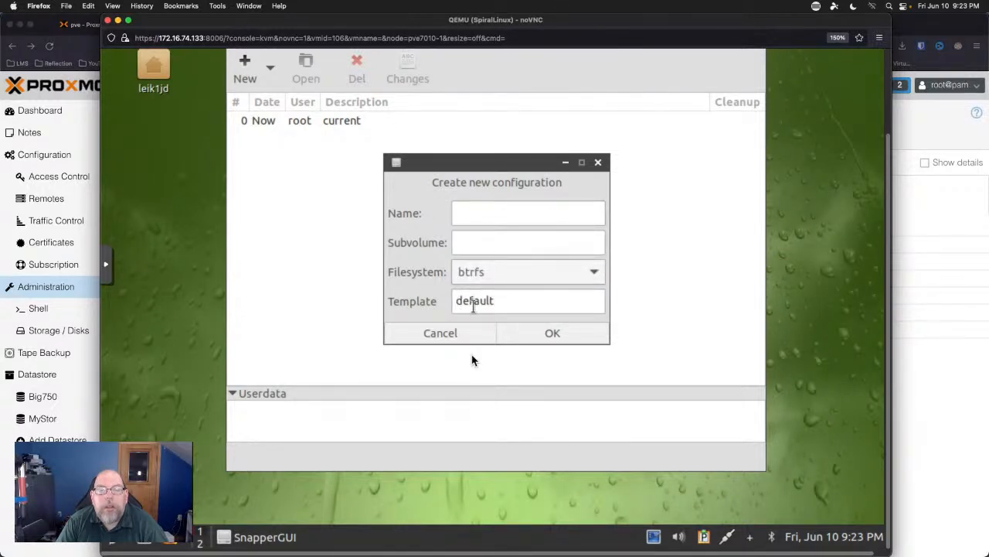
left_click(467, 334)
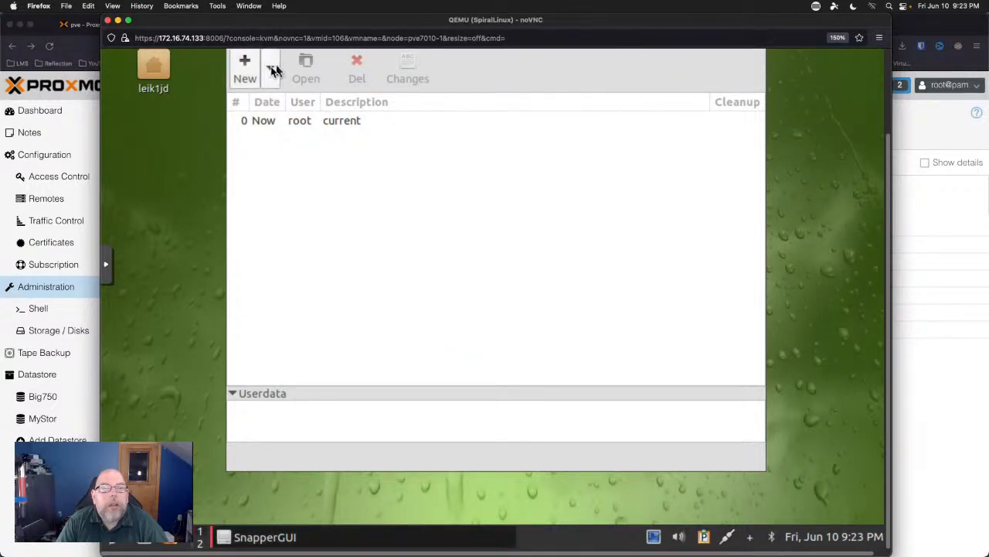
Create a root snapshot described 'Initial' with cleanup left at None.
left_click(270, 69)
left_click(291, 104)
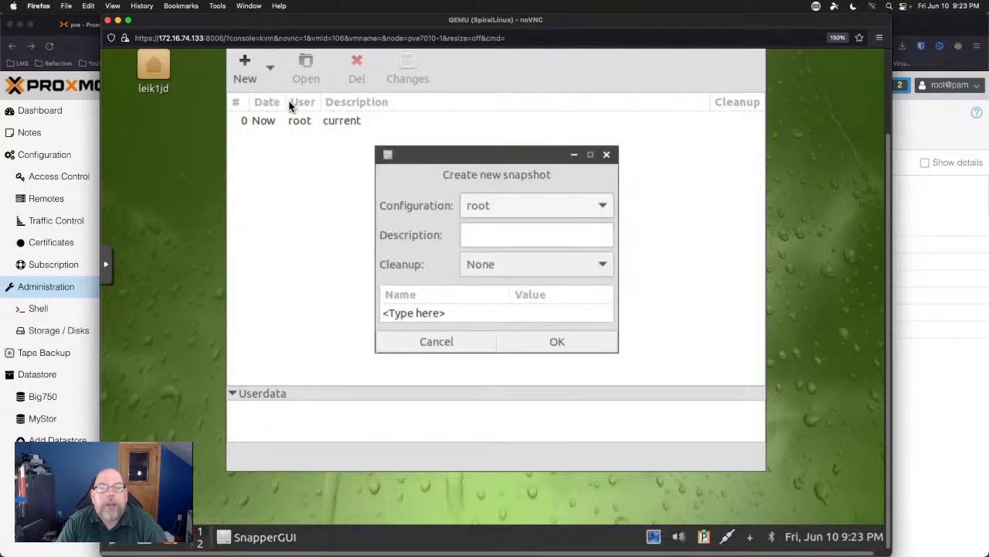
left_click(511, 235)
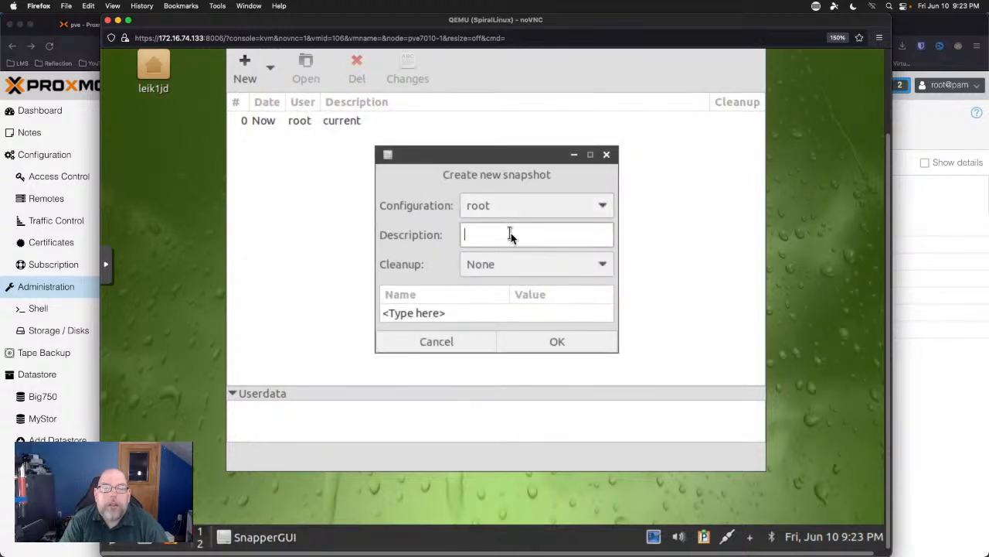
type("Initial")
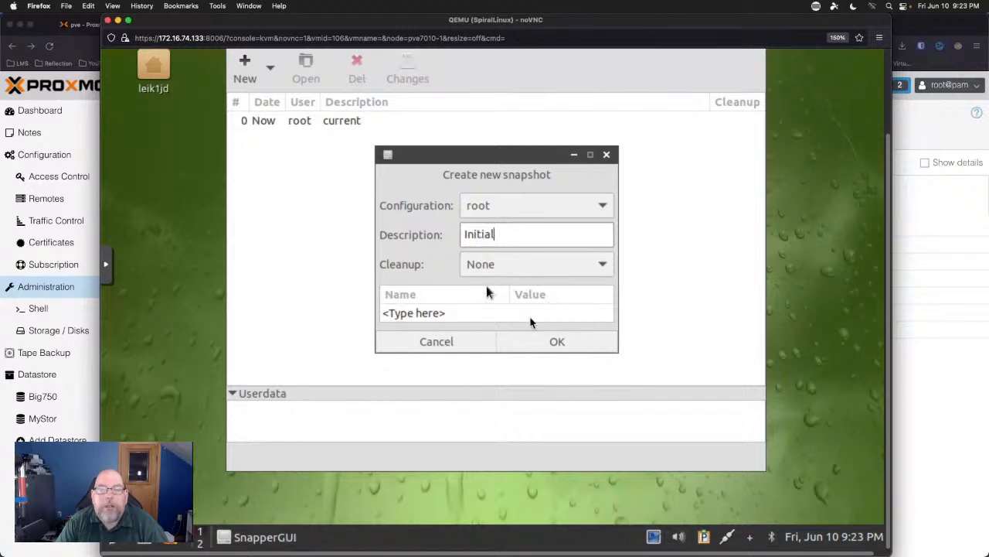
left_click(596, 264)
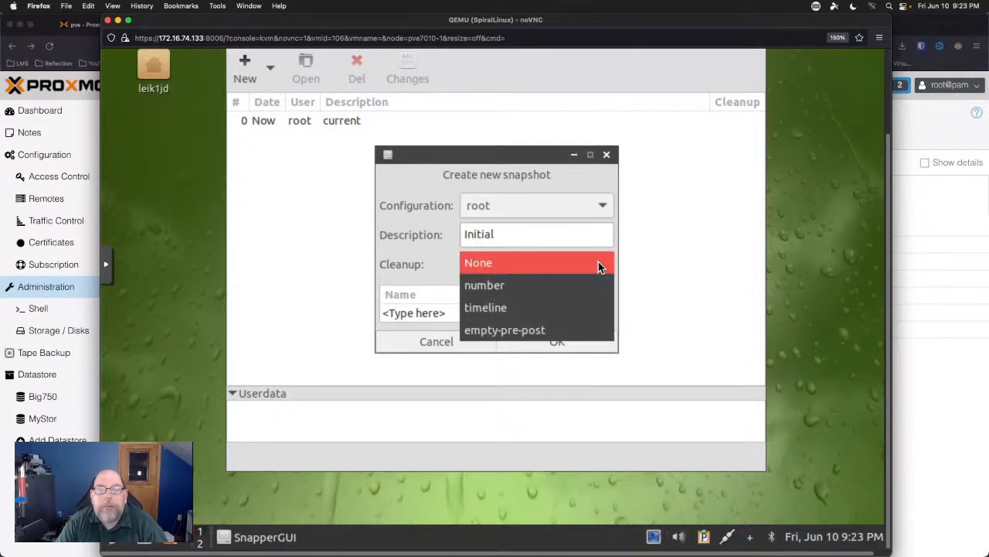
left_click(599, 264)
left_click(595, 342)
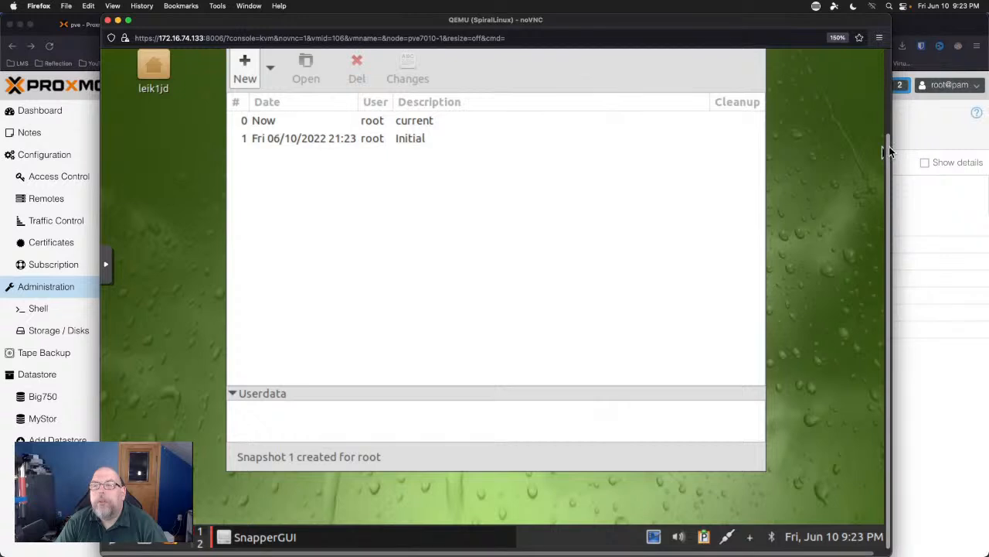
Move the Snapper window and compare the root and home configuration snapshots.
left_click_drag(889, 147, 891, 118)
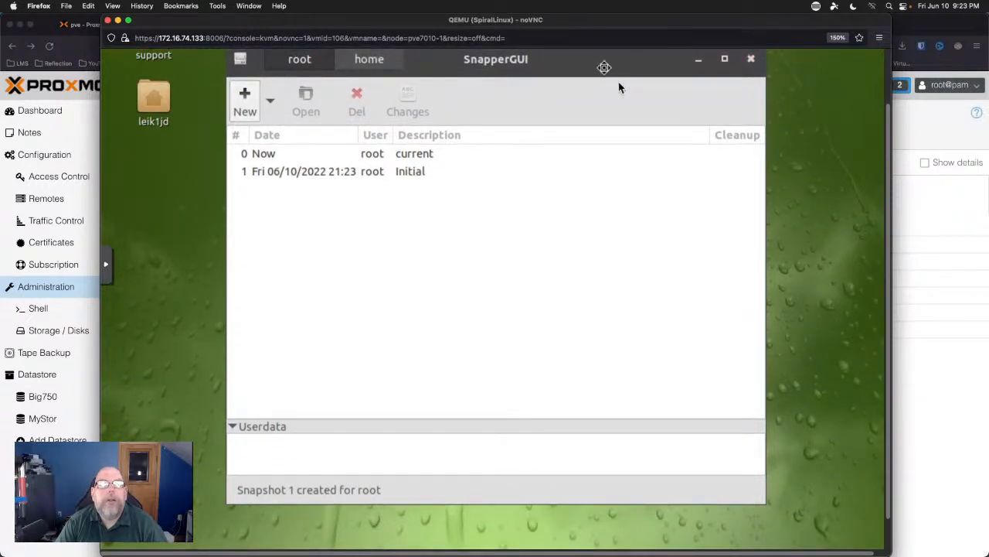
left_click_drag(605, 68, 633, 105)
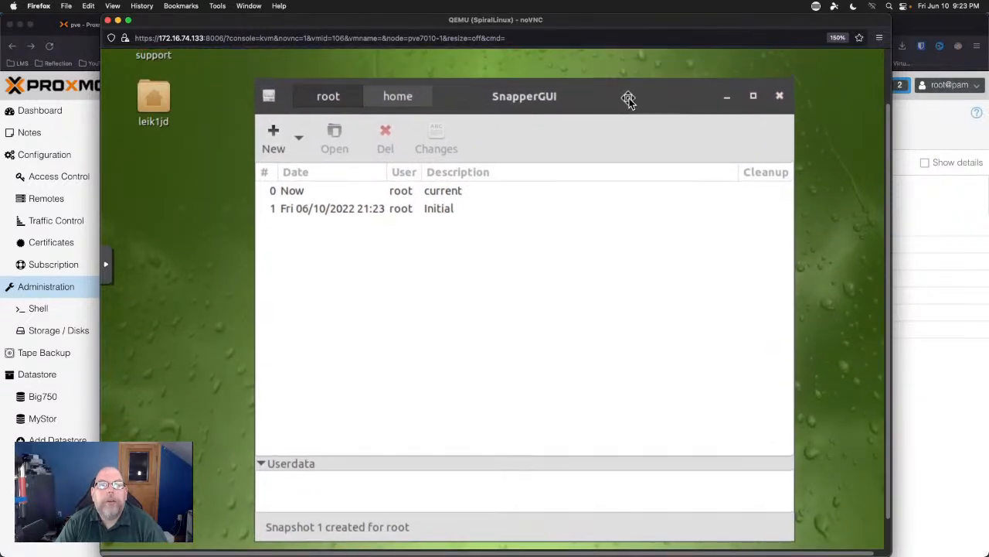
left_click(395, 101)
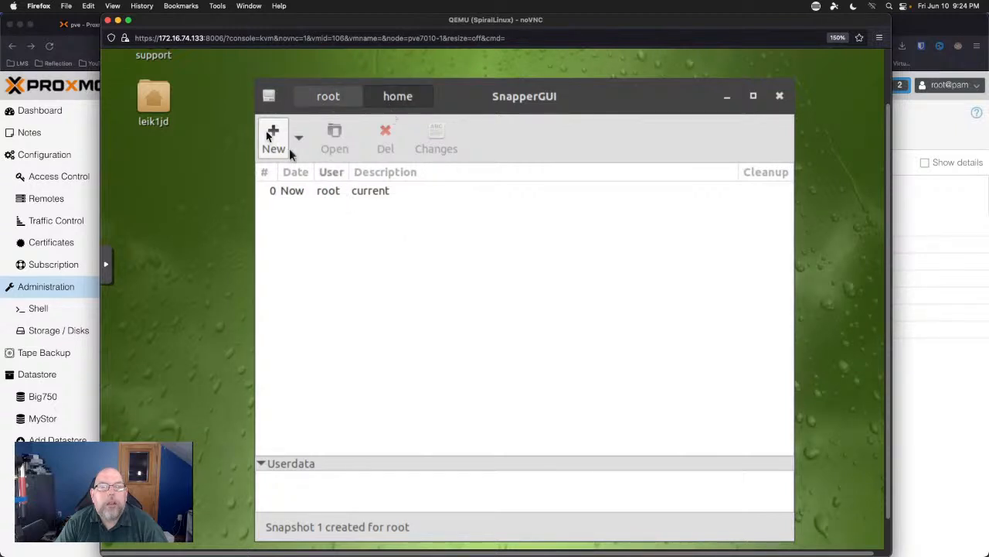
left_click(337, 101)
left_click(389, 99)
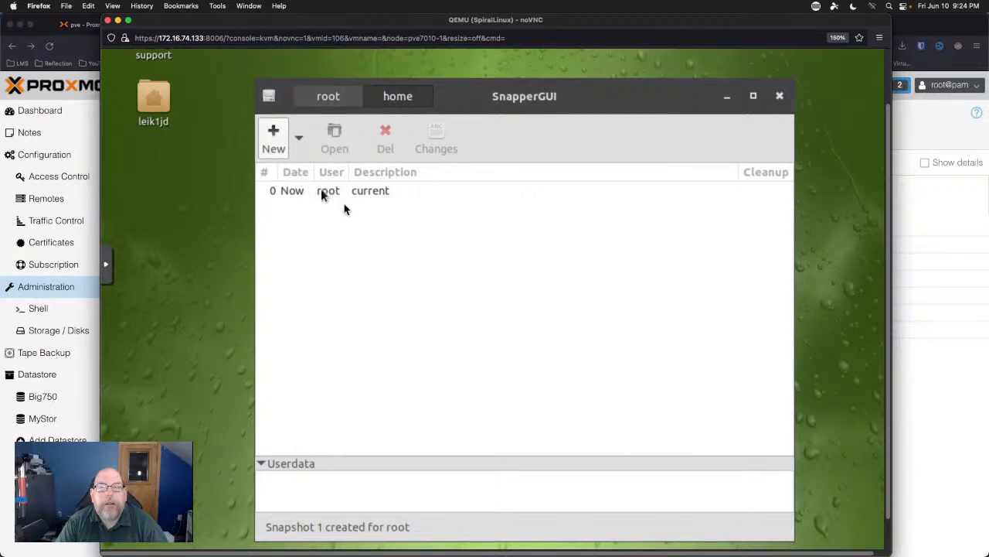
Browse the New and main menus without choosing anything, then close Snapper GUI.
left_click(299, 139)
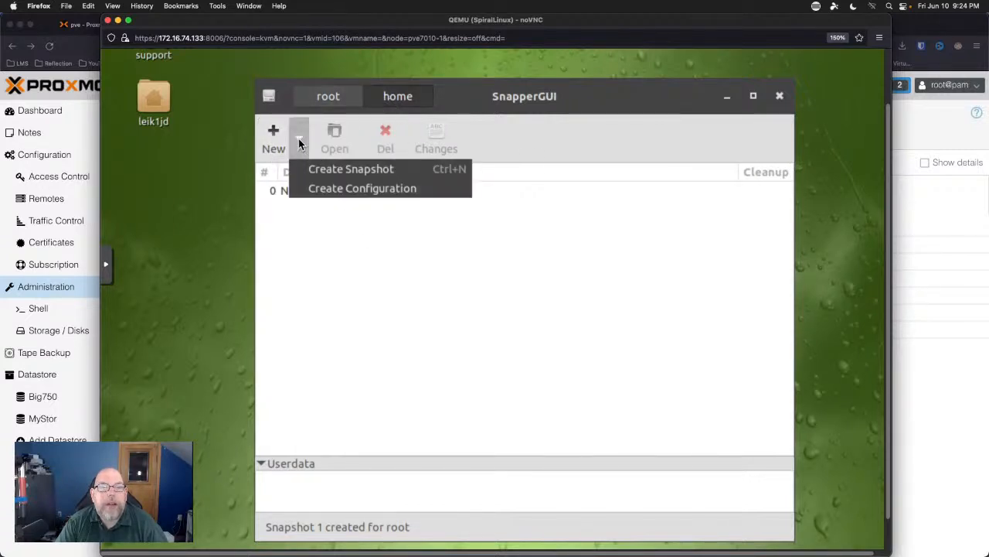
left_click(272, 100)
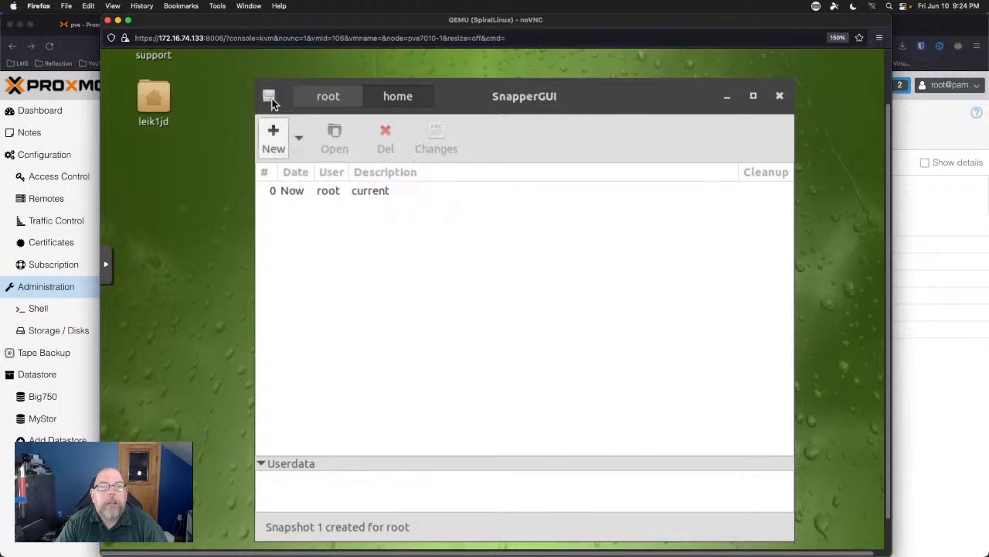
left_click(269, 97)
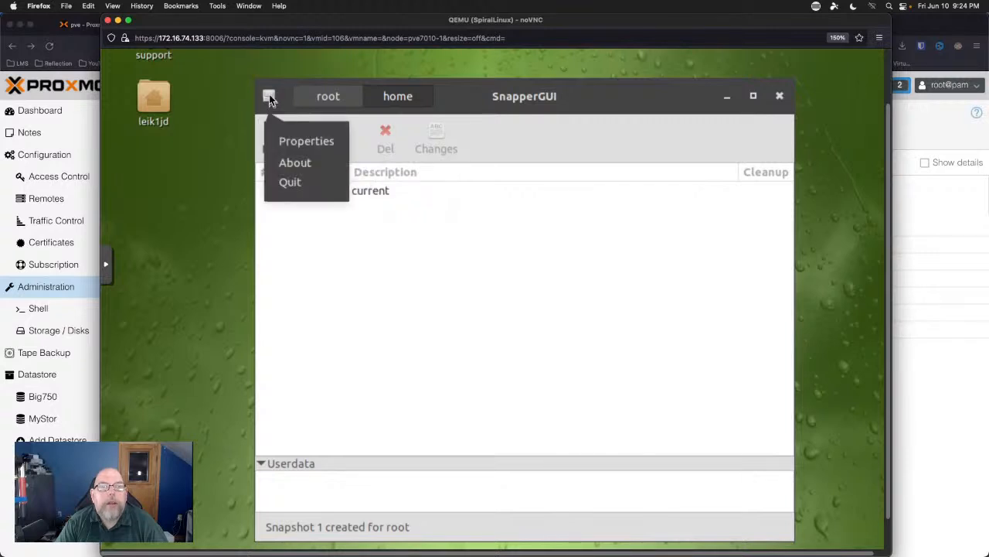
left_click(279, 164)
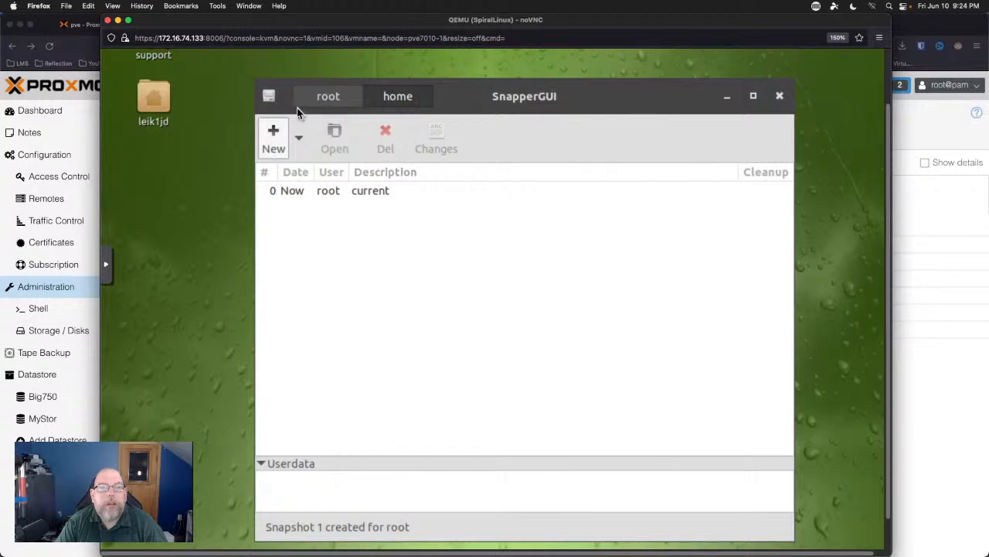
left_click(268, 95)
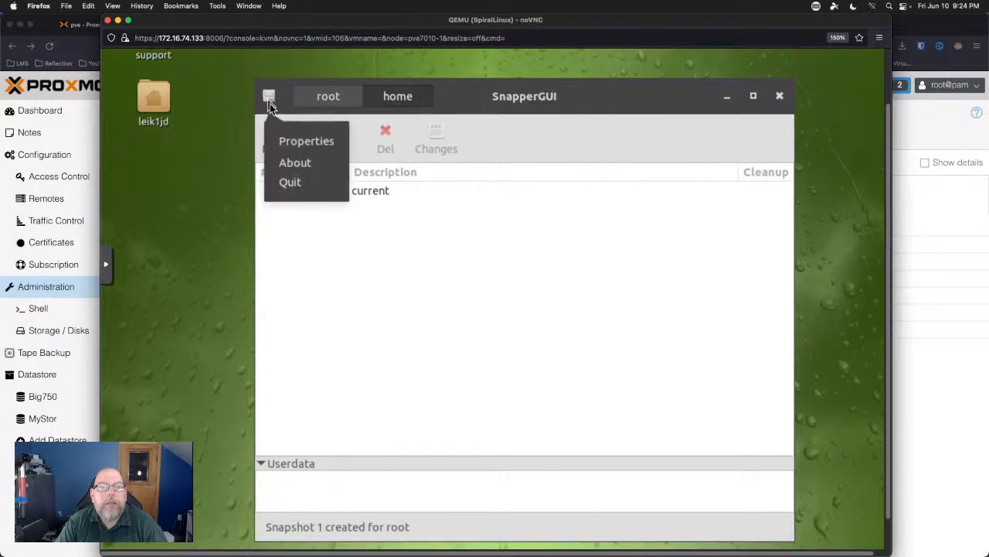
left_click(292, 168)
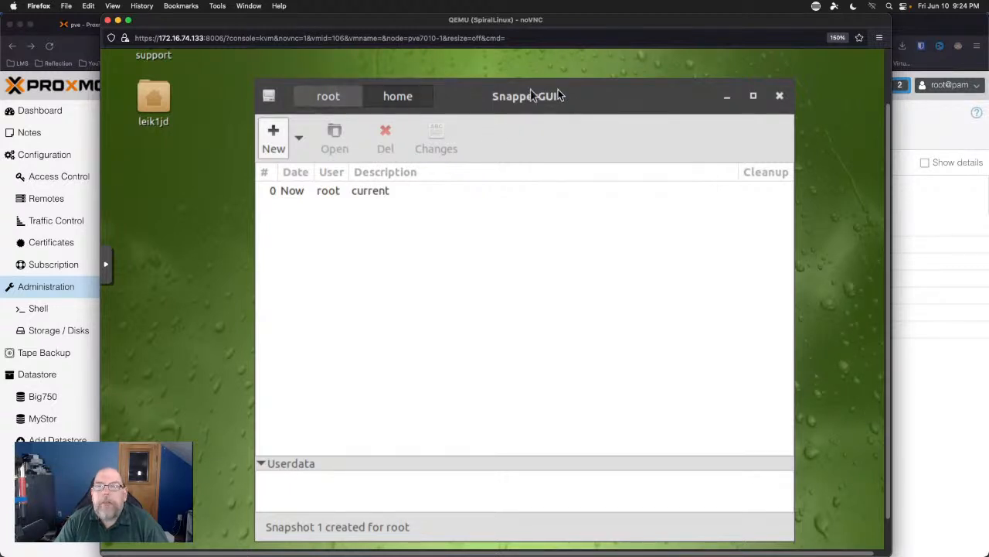
left_click(775, 98)
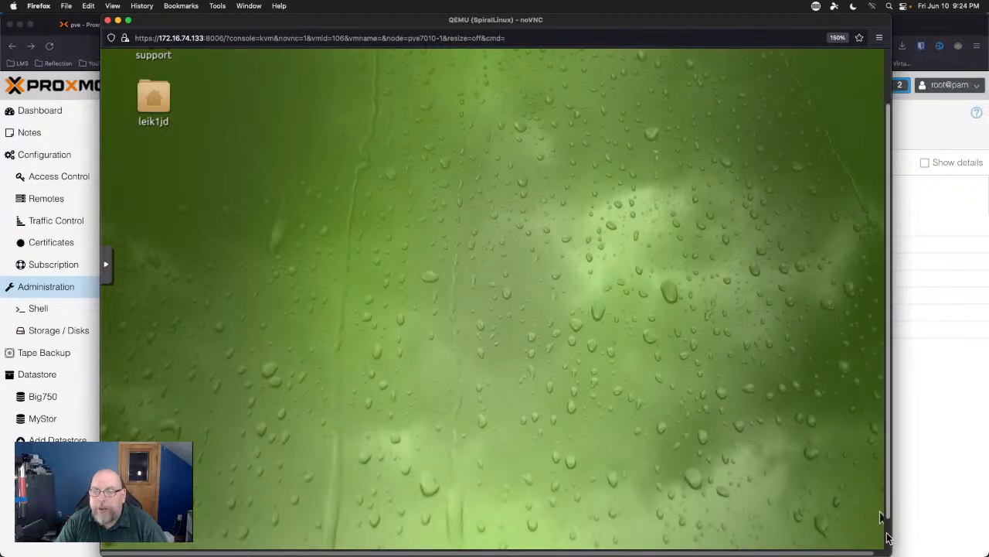
Reboot the SpiralLinux VM via the start menu's Leave ▸ Reboot, confirming with Yes.
scroll(881, 517, "down", 1)
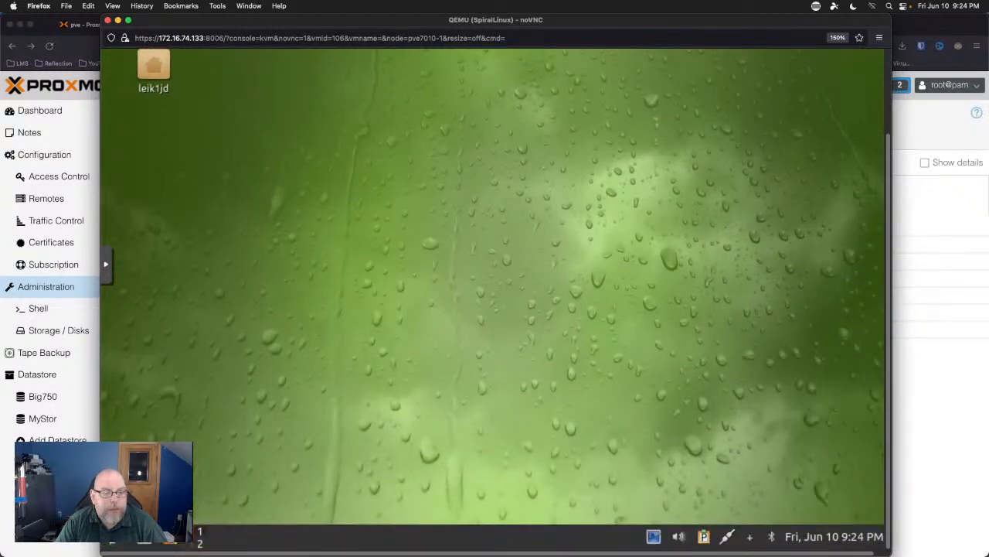
left_click(115, 539)
mouse_move(158, 465)
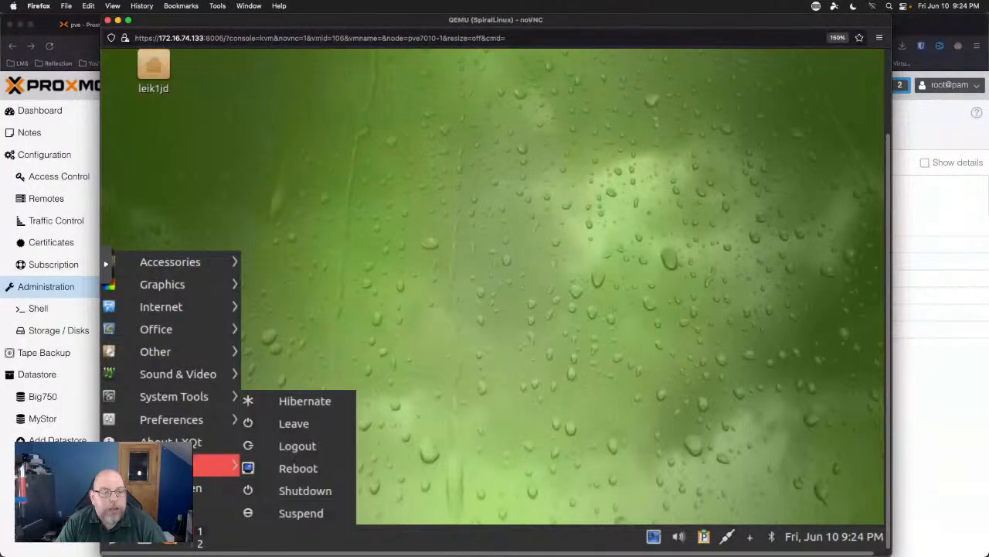
left_click(284, 470)
left_click(636, 229)
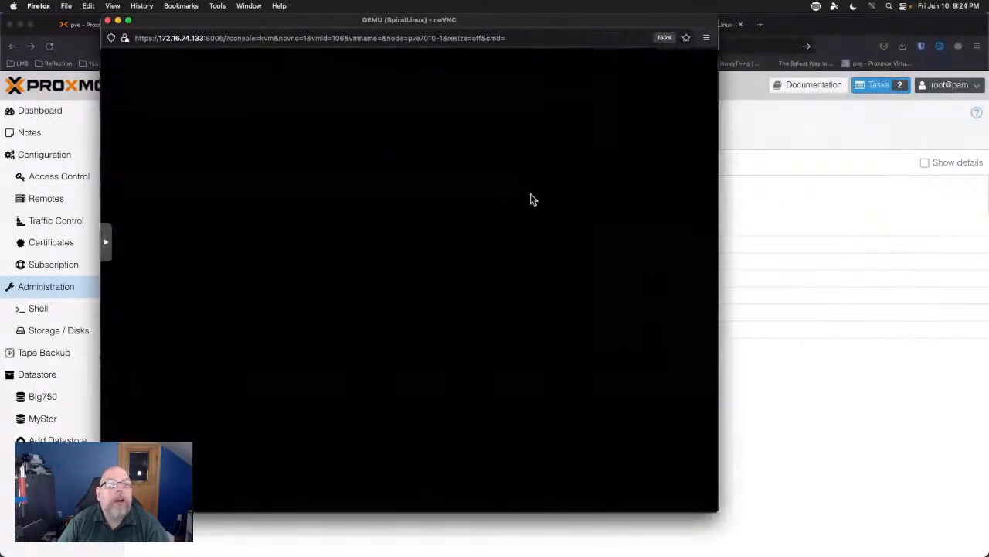
In GRUB, inspect the Initial snapshot under SpiralLinux snapshots, then boot the default entry.
key("Down")
key("Down")
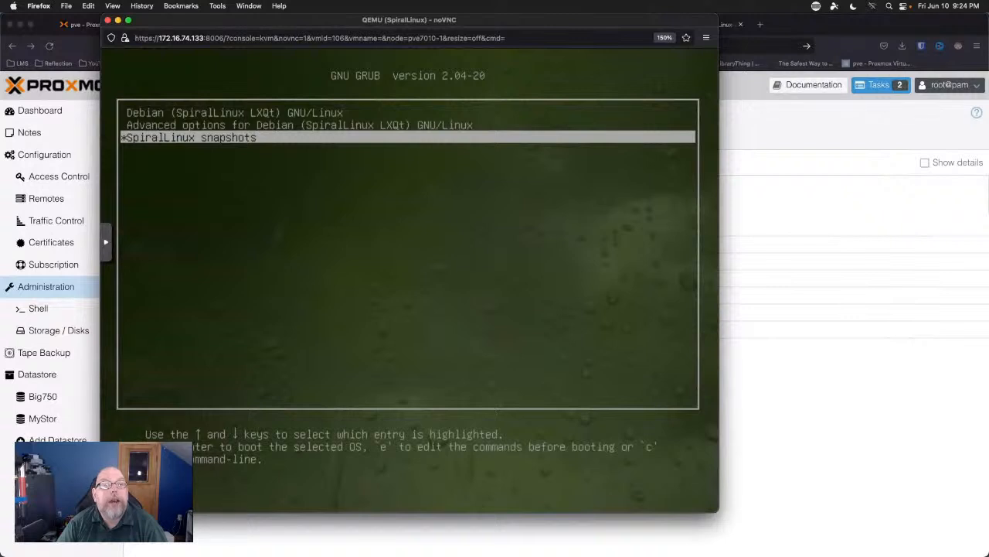
key("Return")
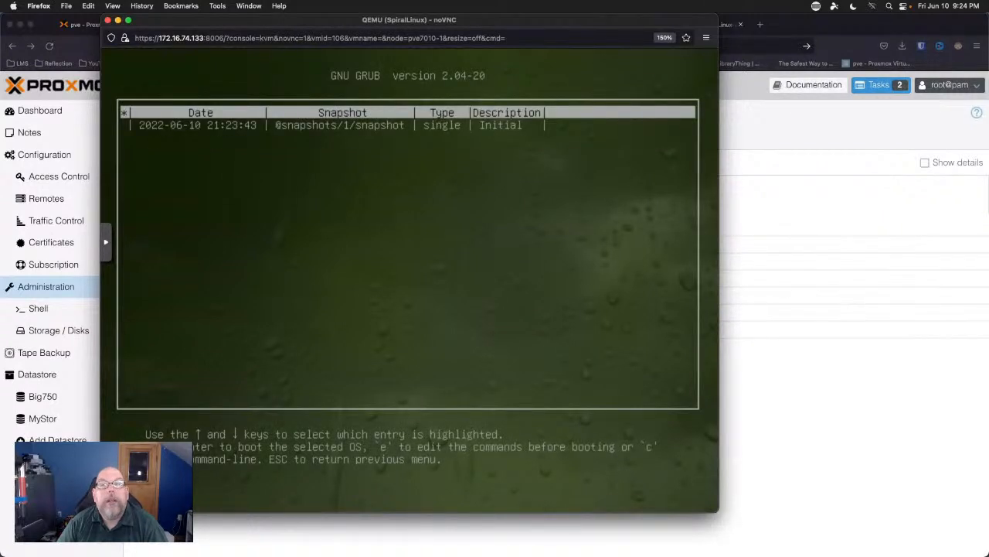
key("Down")
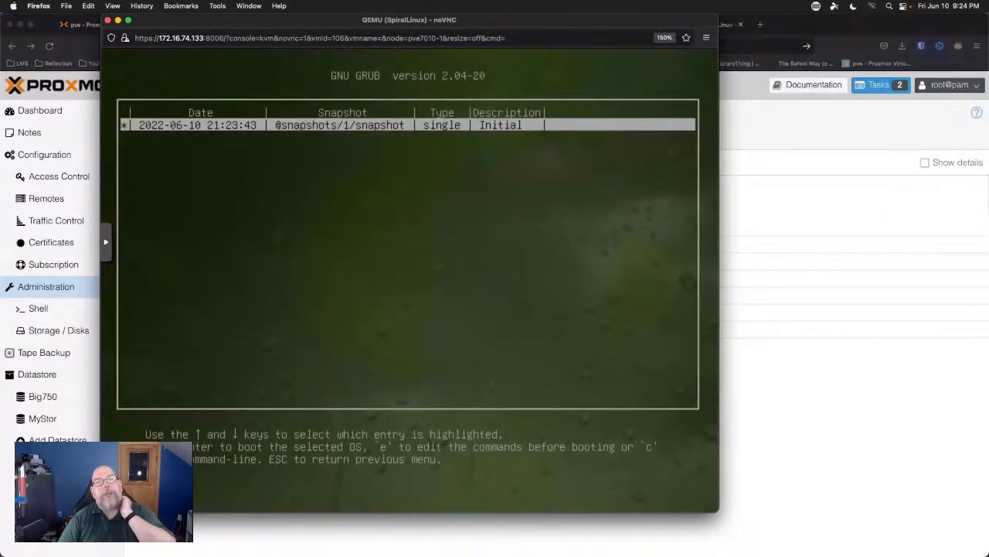
key("Up")
key("Down")
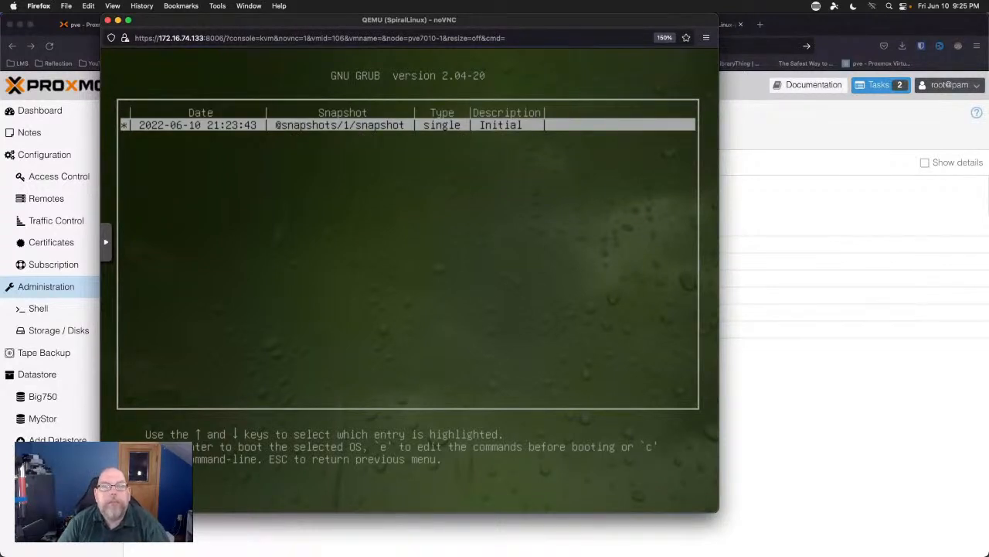
key("Up")
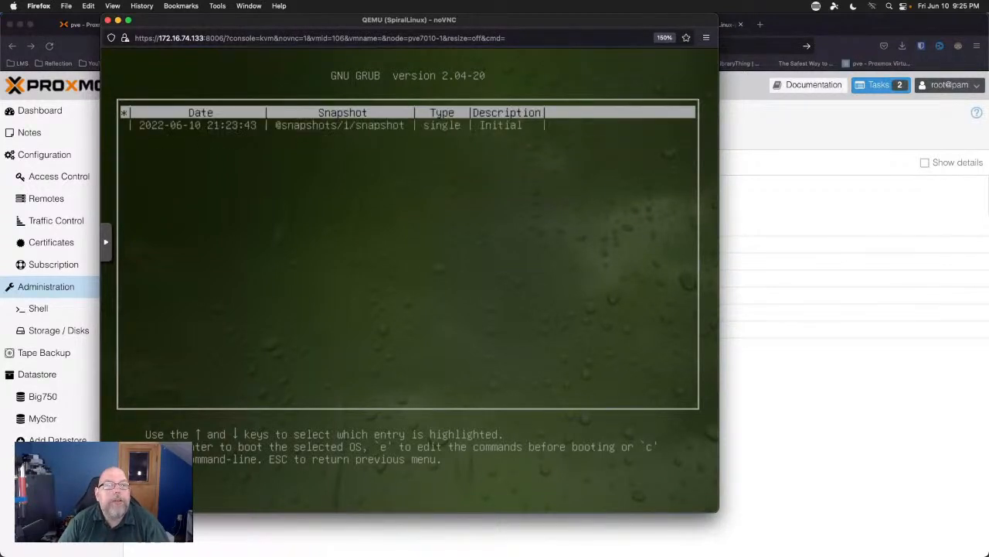
key("Down")
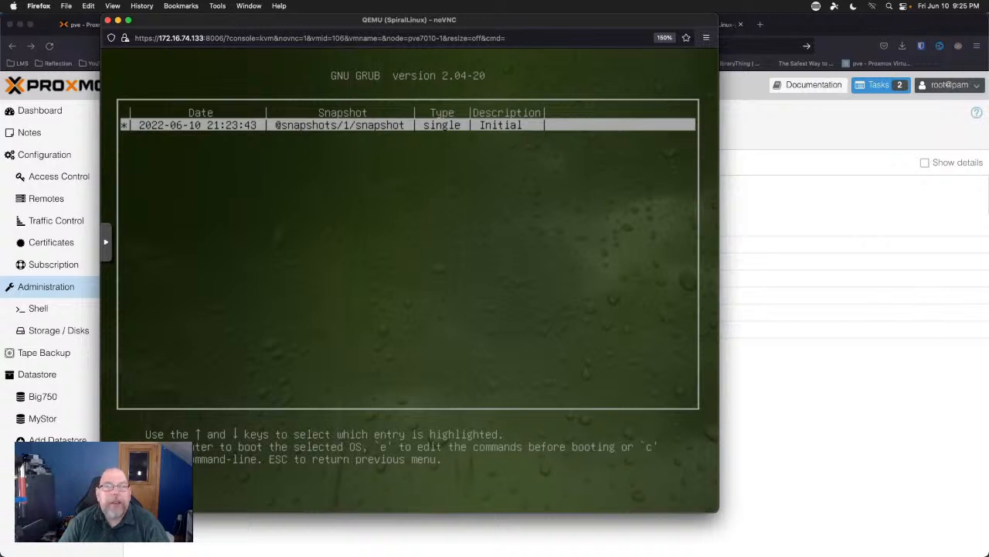
key("Up")
key("Escape")
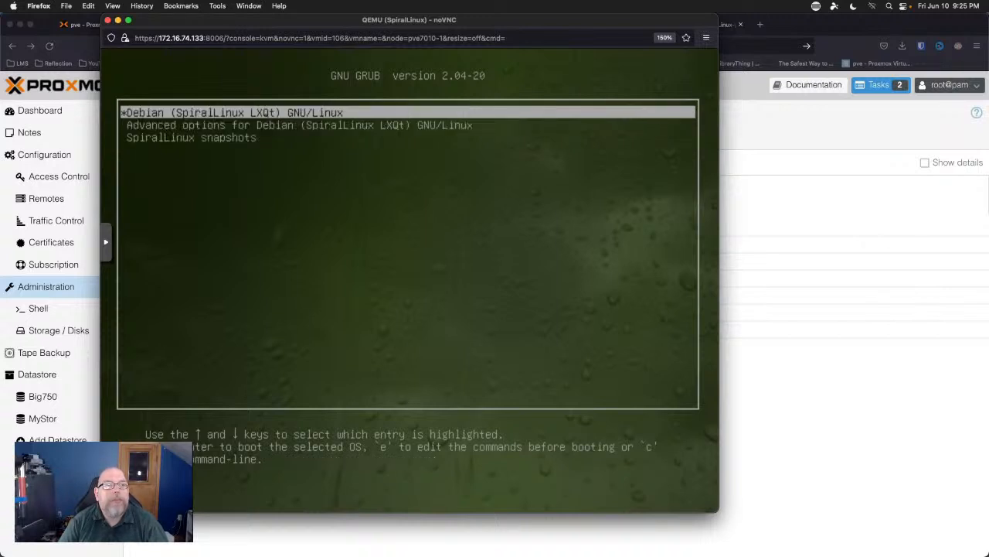
key("Return")
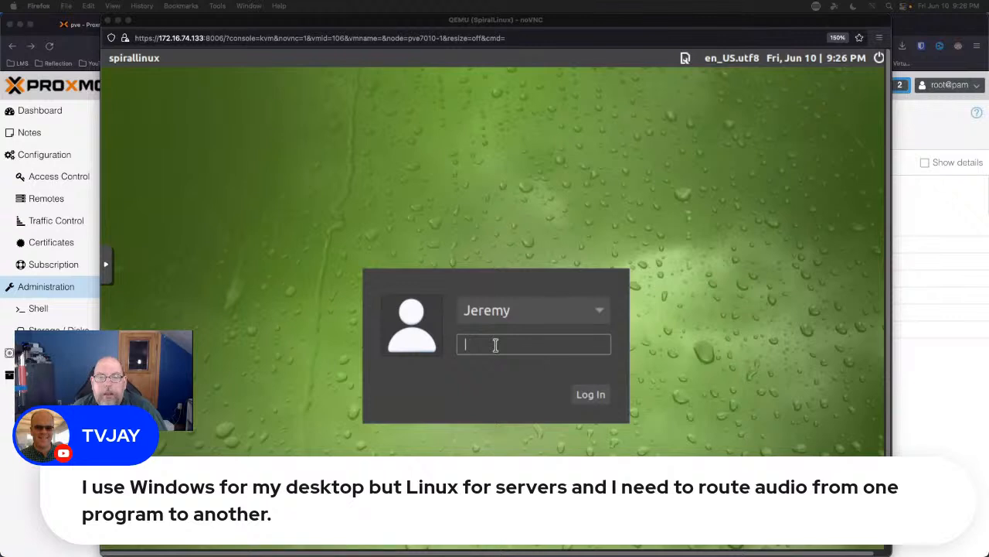
Bring the VM console forward, log in with the account password, and scroll the page.
key("super+Tab")
key("super+shift+Tab")
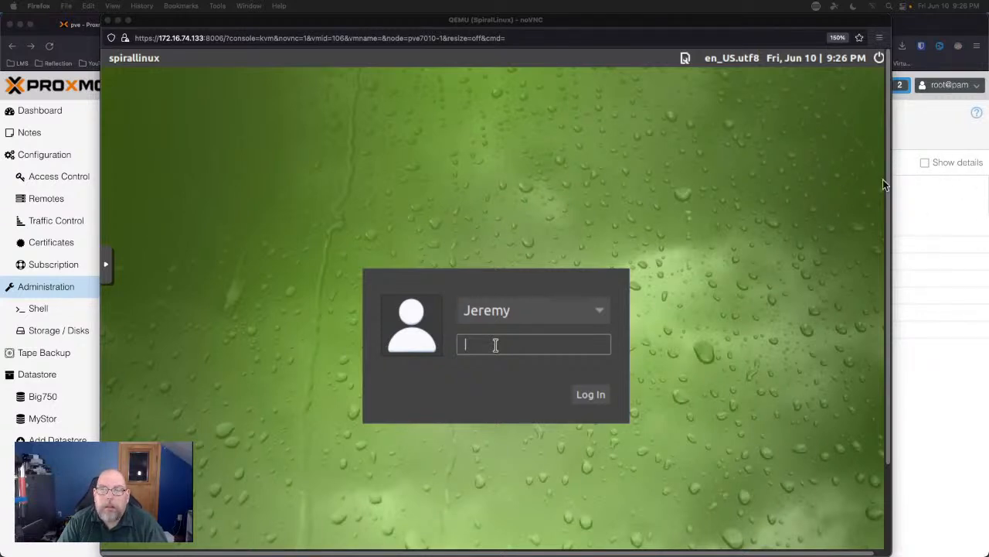
left_click(889, 205)
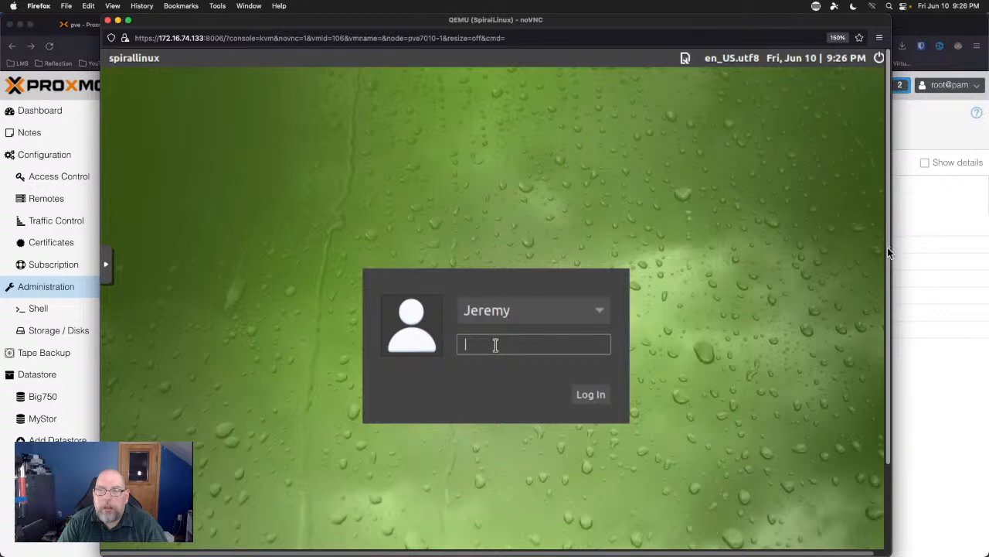
left_click_drag(888, 247, 907, 273)
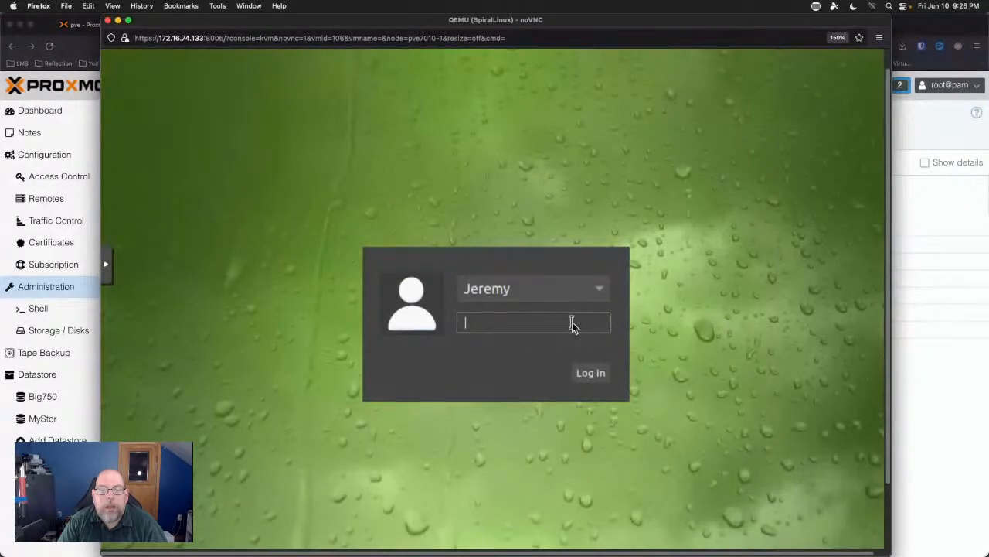
type("•")
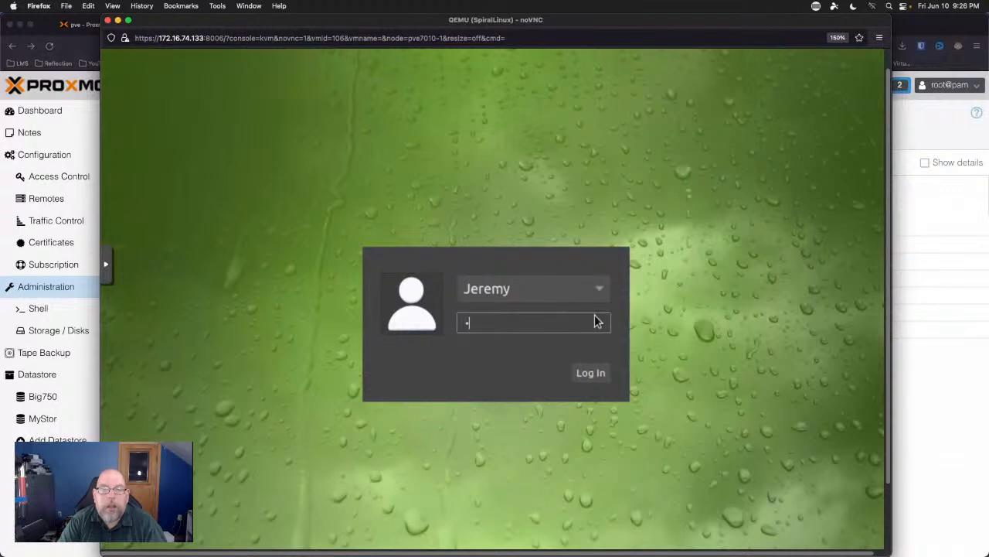
type("•••••••••")
key("Return")
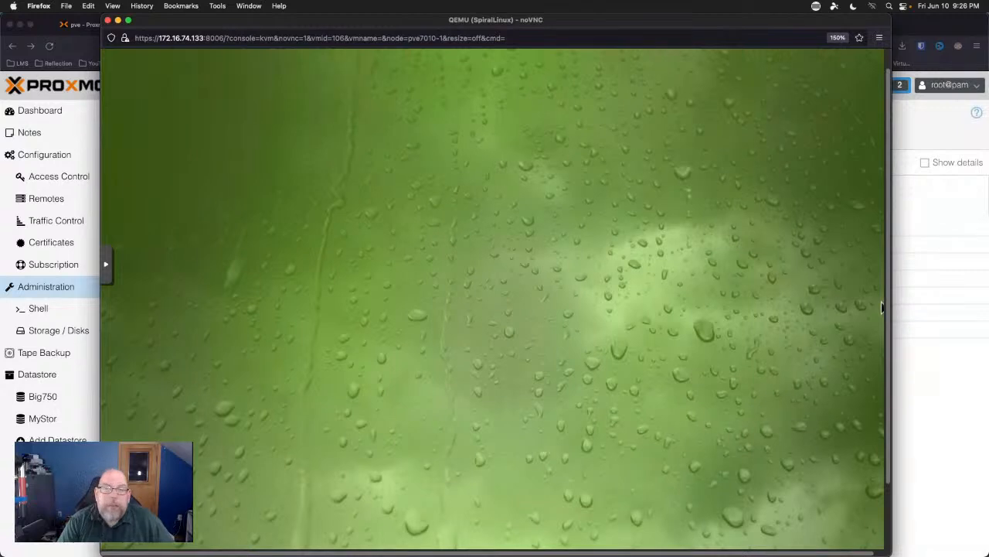
left_click(888, 508)
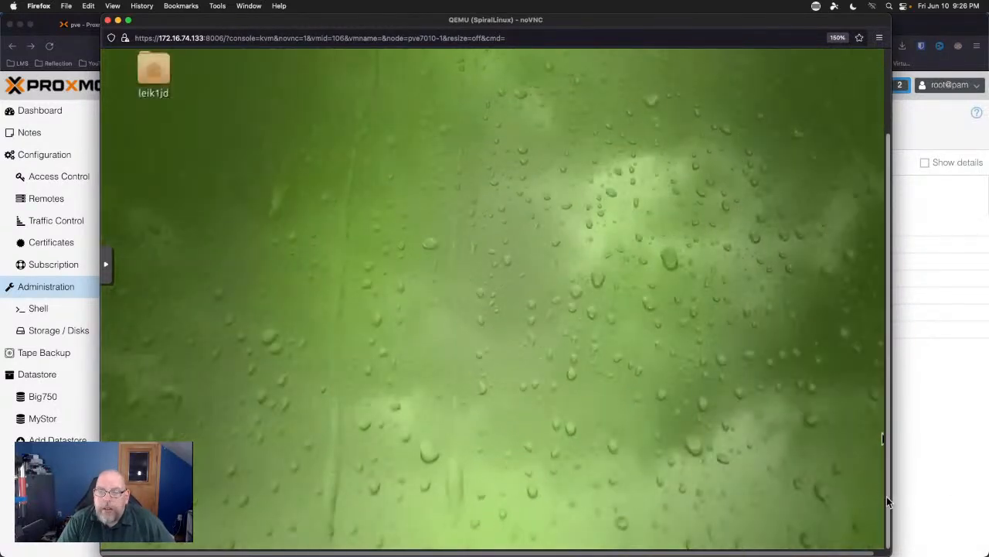
left_click_drag(887, 496, 907, 338)
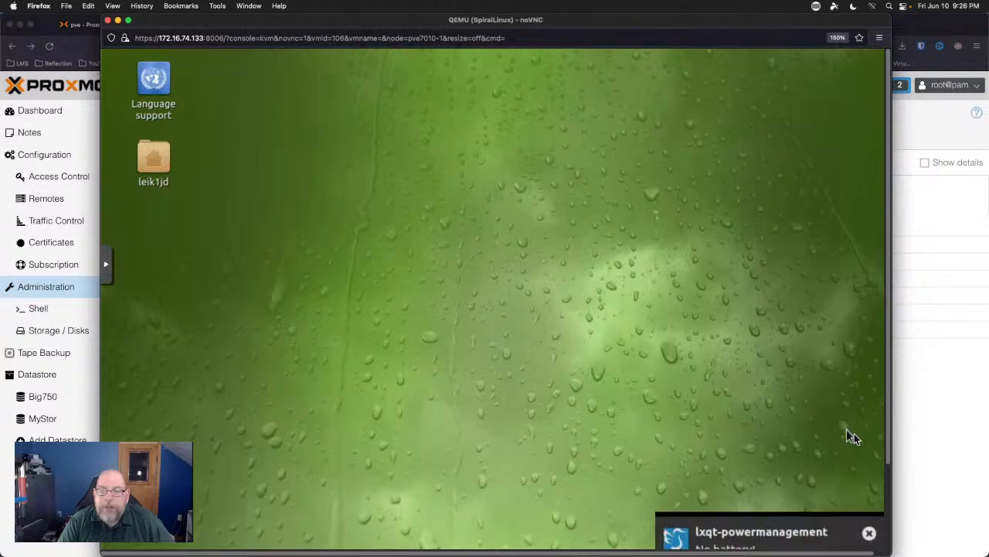
Dismiss the no-battery notification, scroll to the guest taskbar, and open the application menu.
scroll(886, 499, "down", 3)
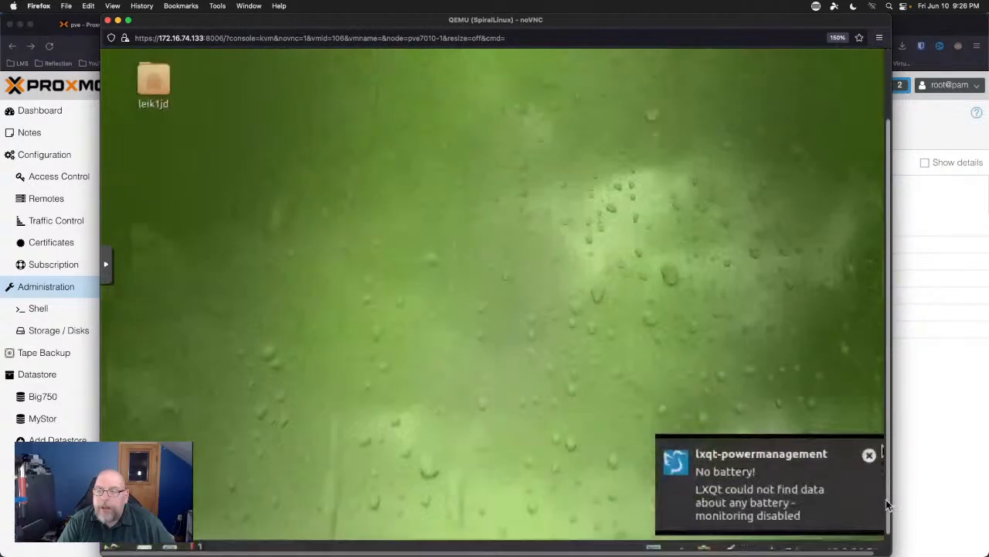
left_click(869, 439)
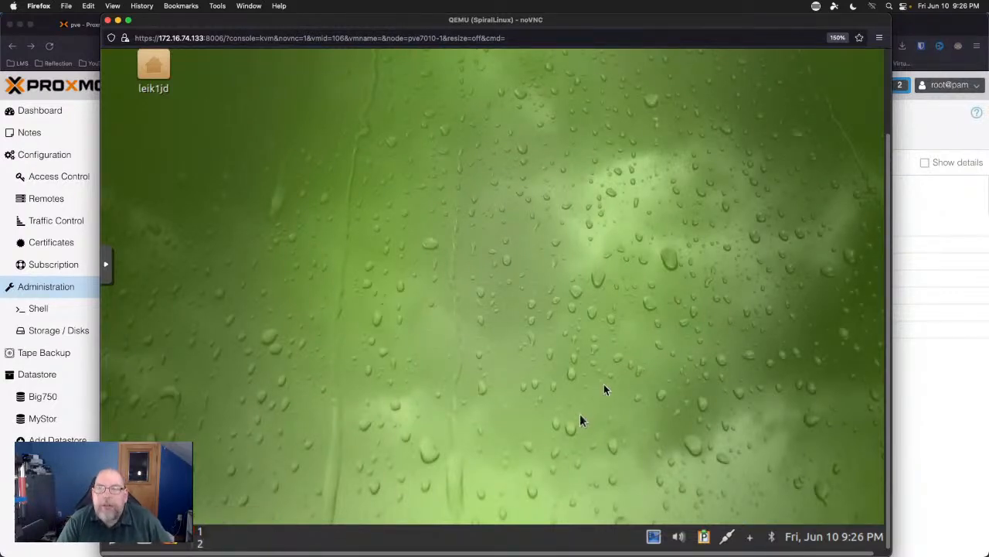
left_click(887, 92)
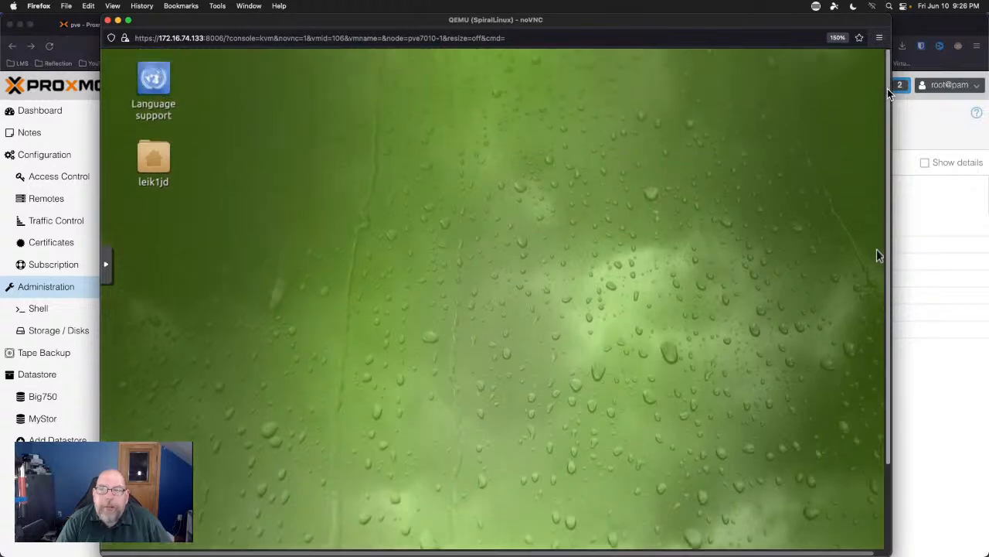
left_click_drag(887, 92, 874, 250)
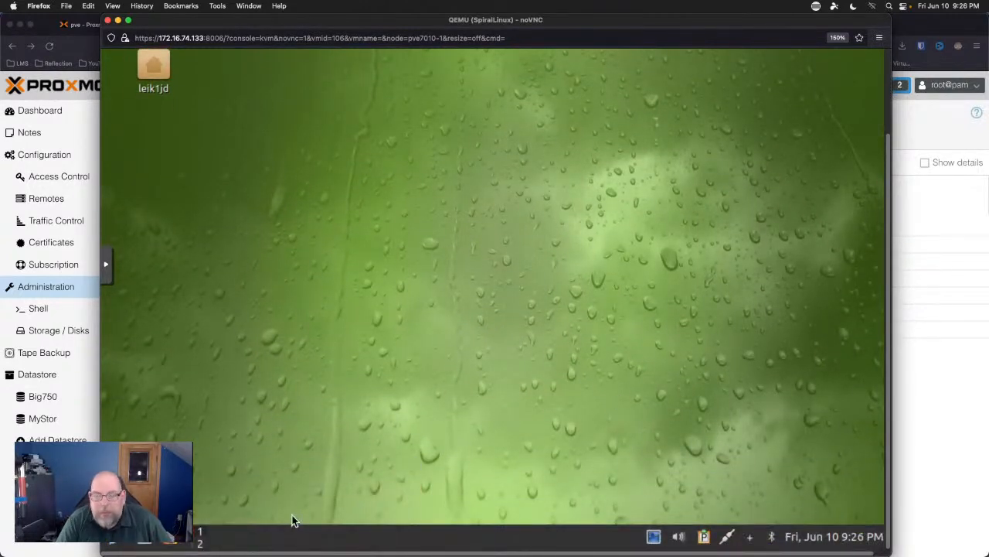
left_click(888, 70)
mouse_move(888, 70)
left_mouse_down()
mouse_move(872, 233)
mouse_move(890, 53)
mouse_move(888, 64)
left_mouse_up()
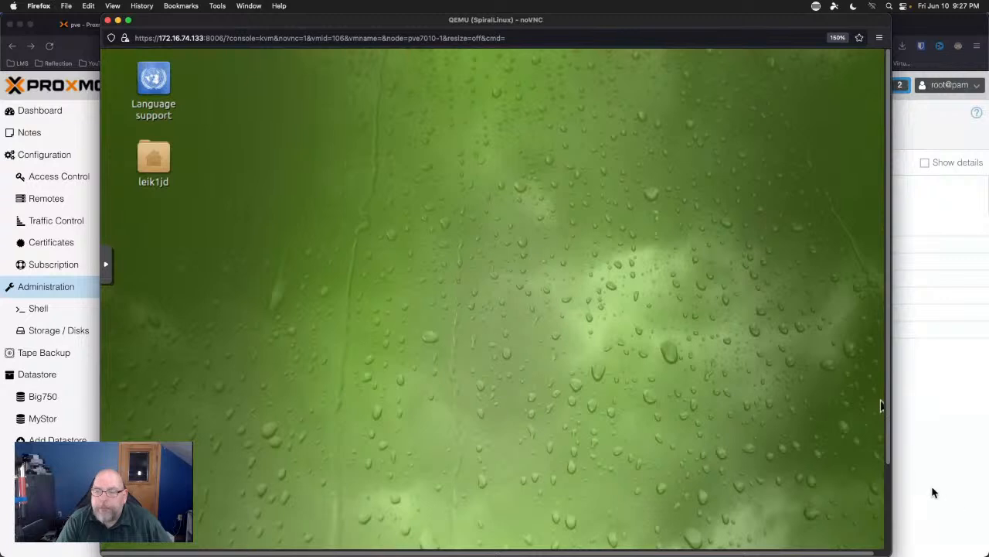
scroll(889, 480, "down", 3)
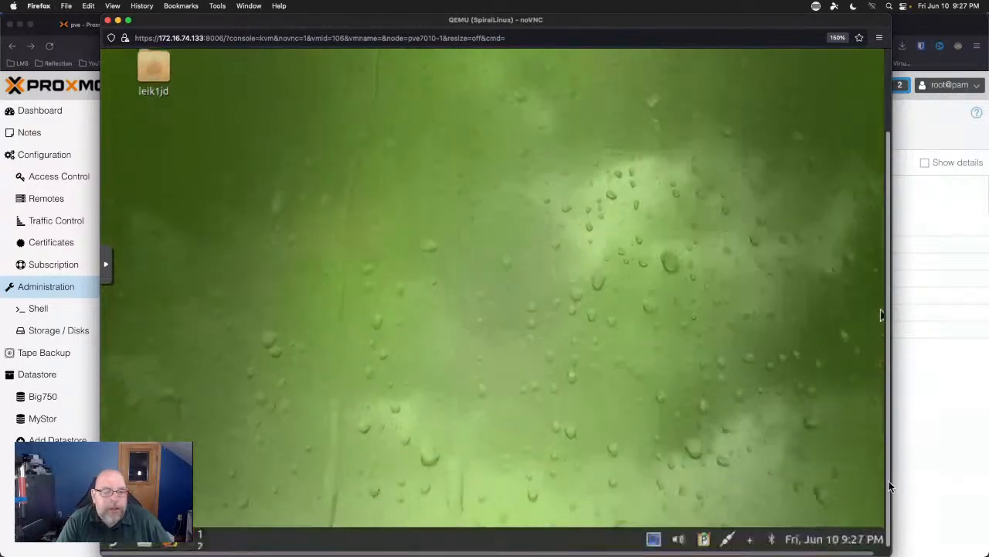
left_click(108, 545)
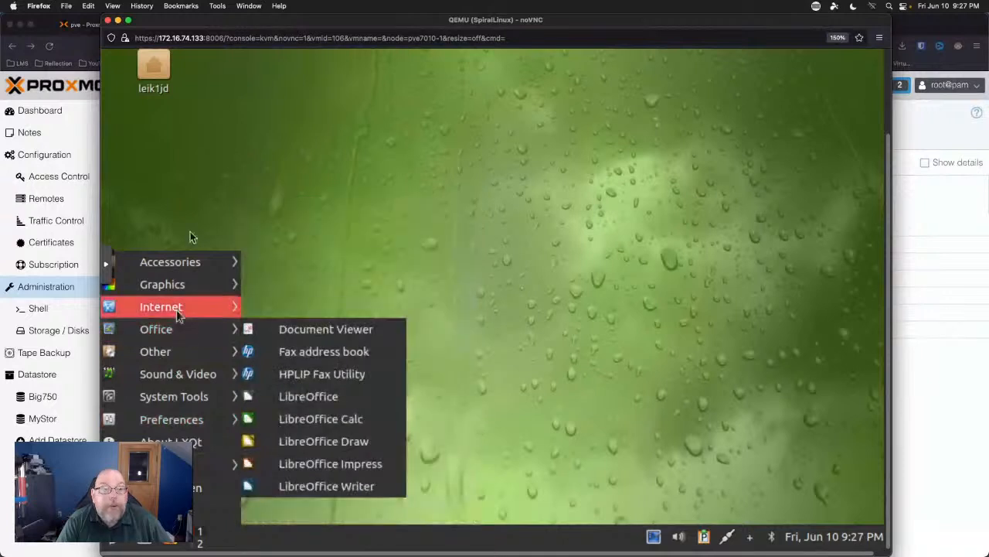
Launch the Software package manager from the application menu's Other category.
mouse_move(187, 364)
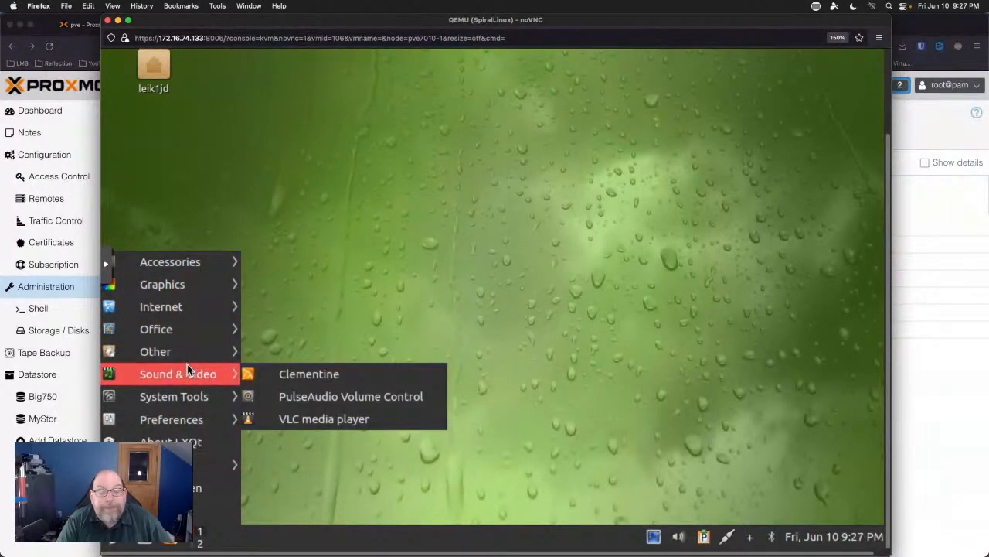
mouse_move(188, 405)
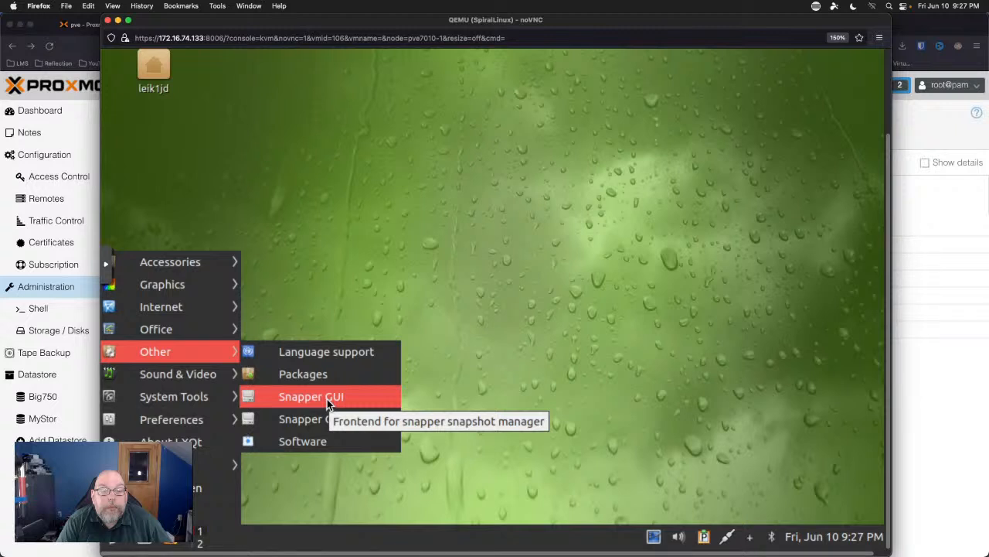
left_click(321, 444)
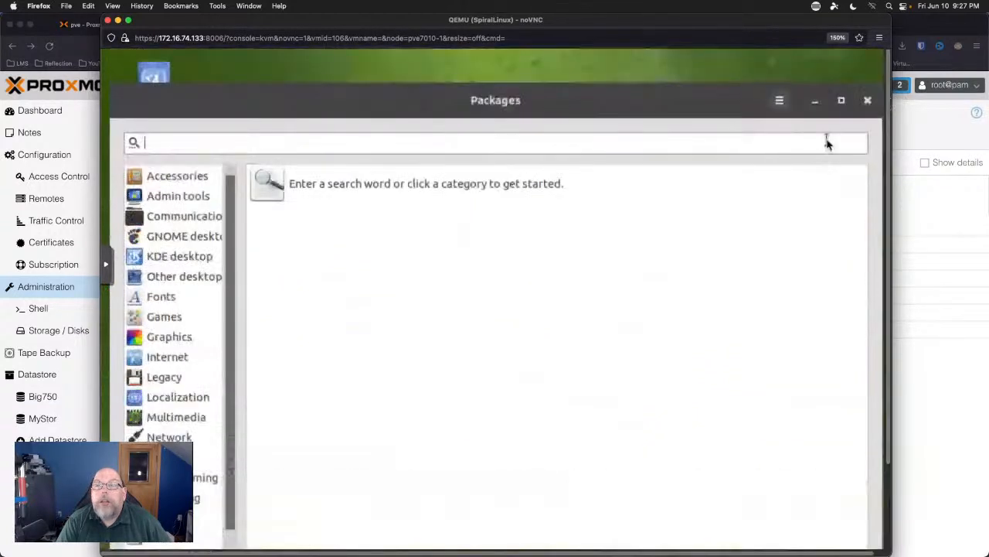
View the Packages About information, close it, and move the window higher.
left_click(779, 100)
left_click(729, 267)
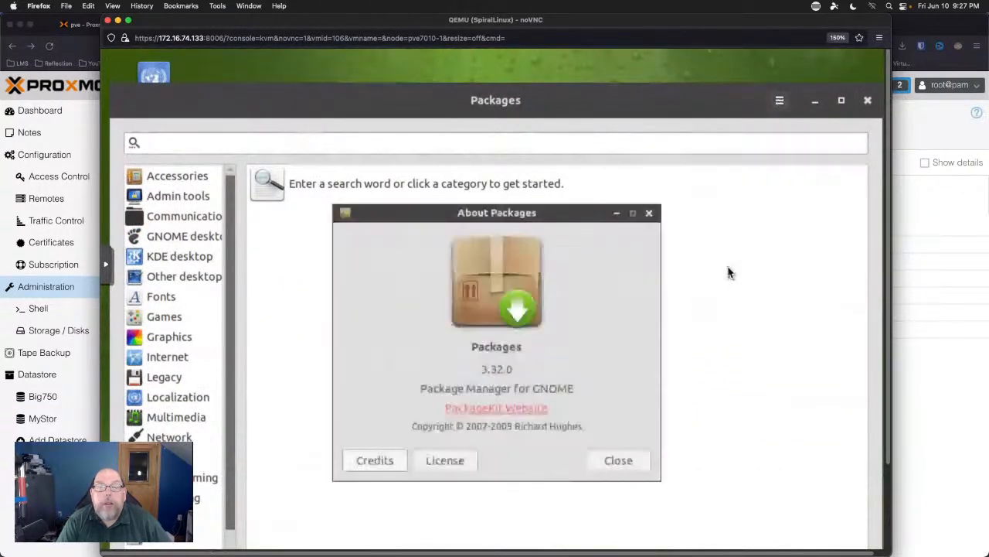
left_click(619, 460)
left_click_drag(706, 104, 700, 69)
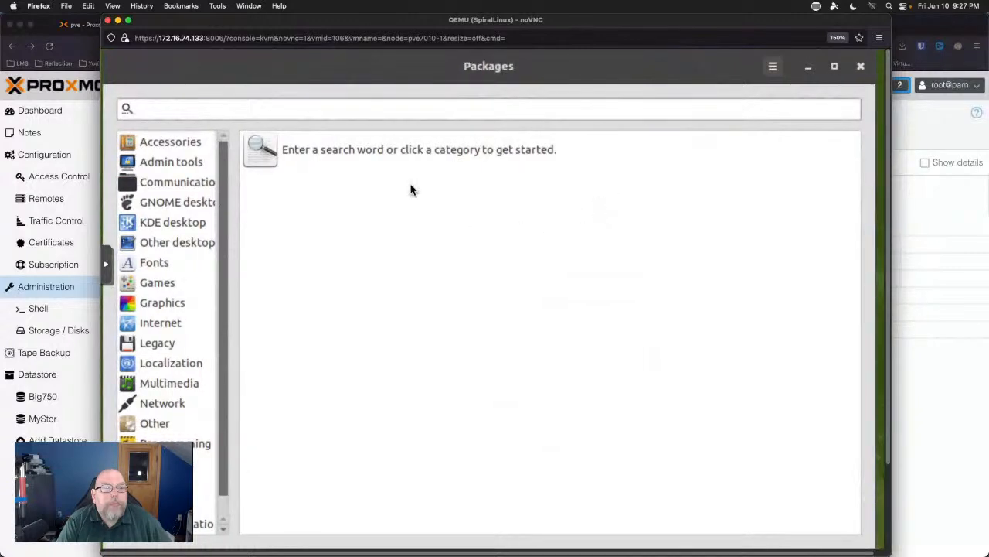
List the Games category packages, then switch to the Legacy category.
left_click(148, 283)
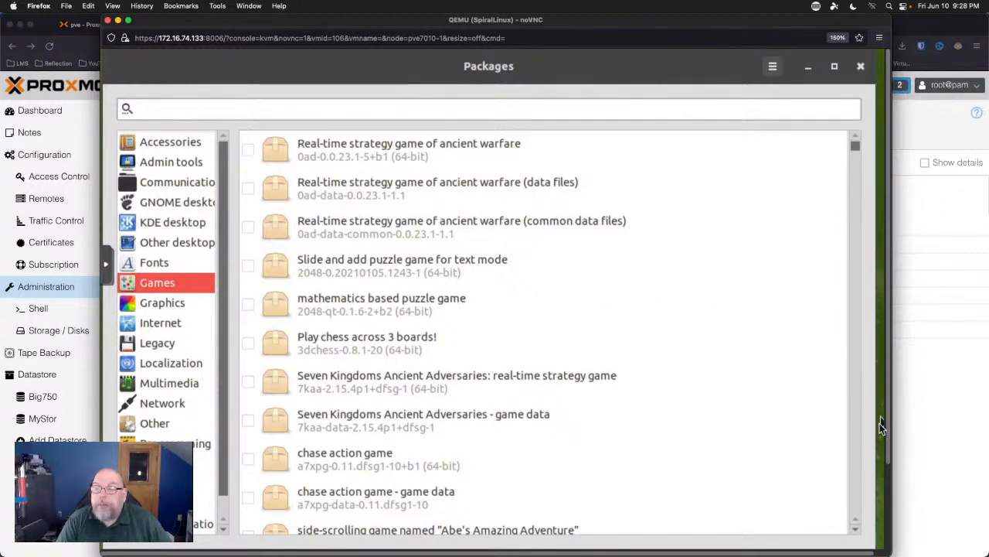
left_click(886, 482)
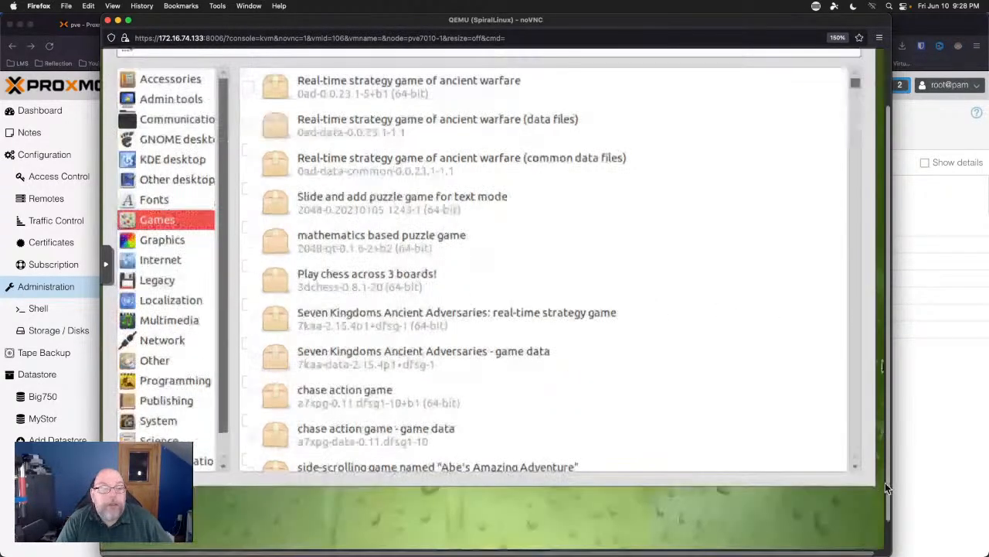
left_click_drag(886, 482, 891, 406)
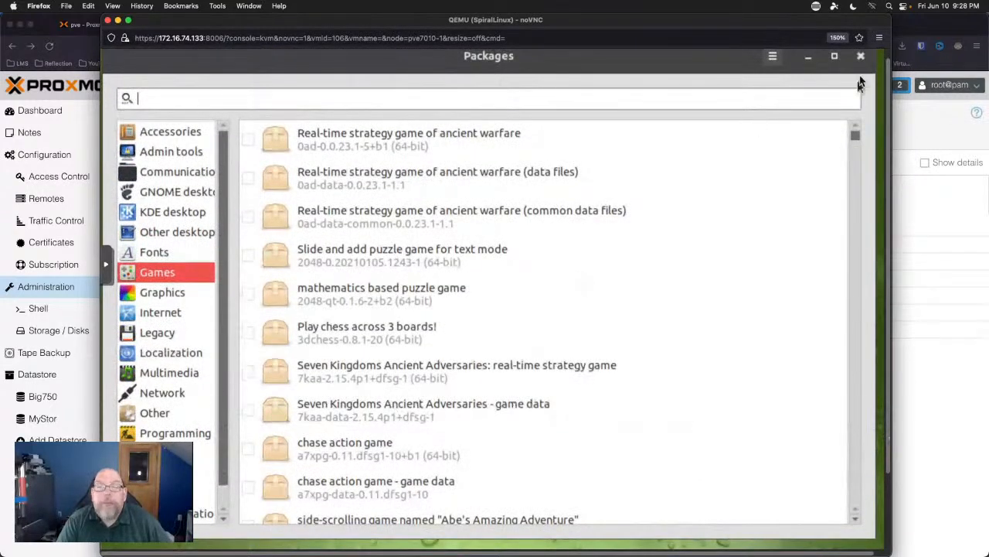
left_click(164, 340)
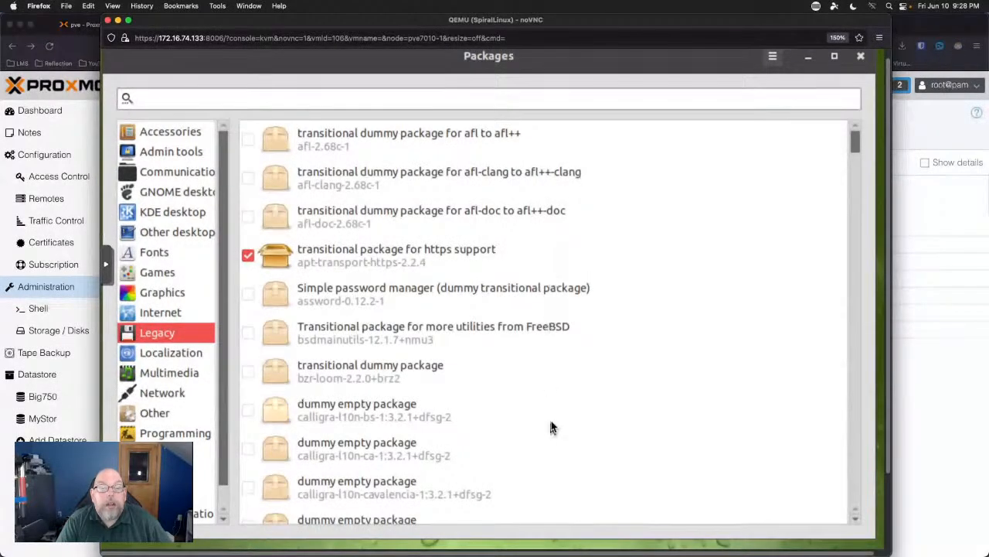
Scroll the category sidebar and list the packages in its last category.
scroll(552, 426, "down", 3)
scroll(553, 426, "down", 20)
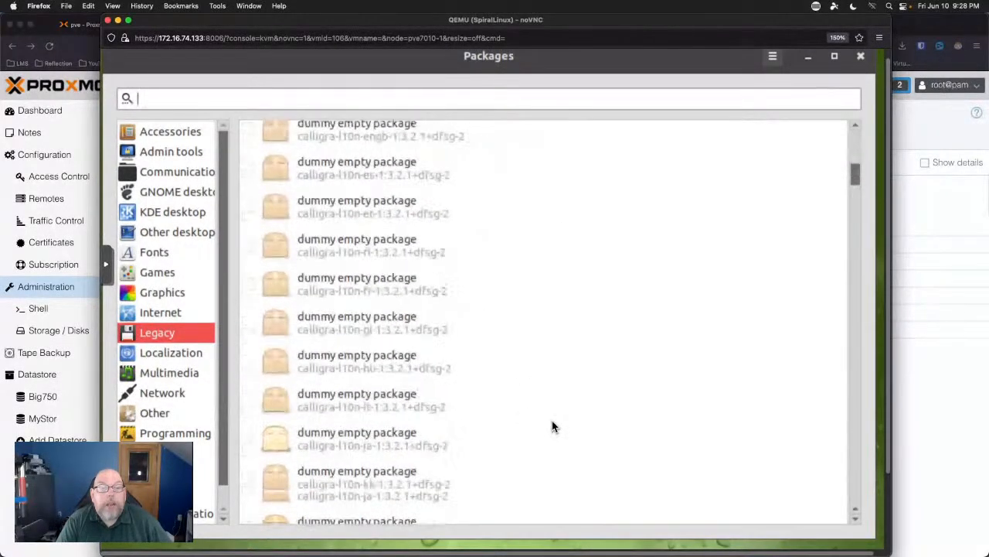
scroll(553, 426, "down", 13)
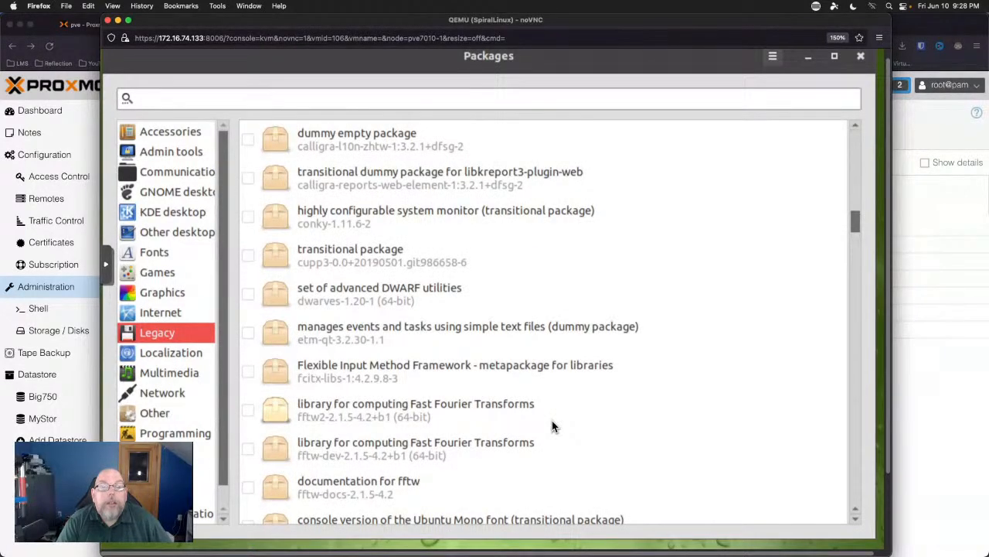
scroll(552, 426, "down", 10)
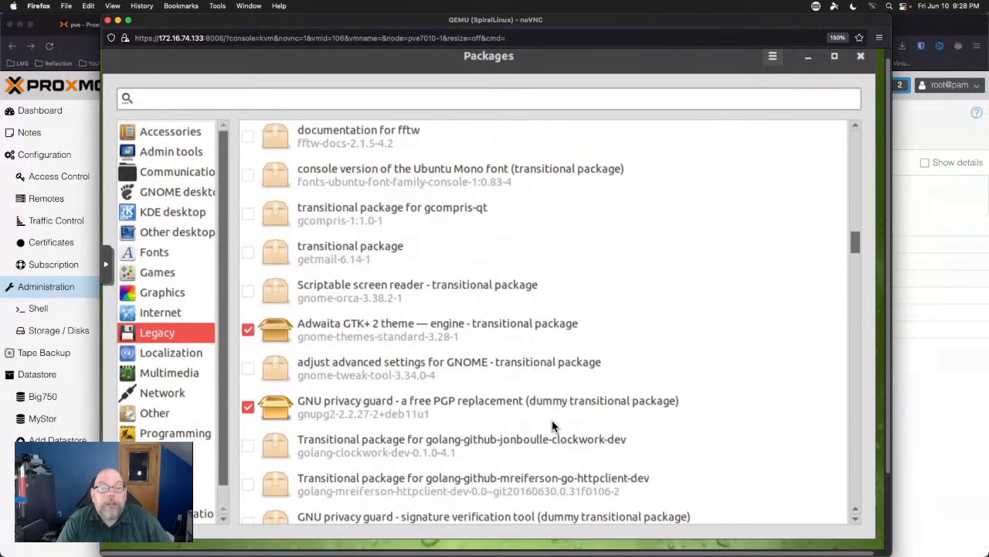
scroll(553, 426, "down", 7)
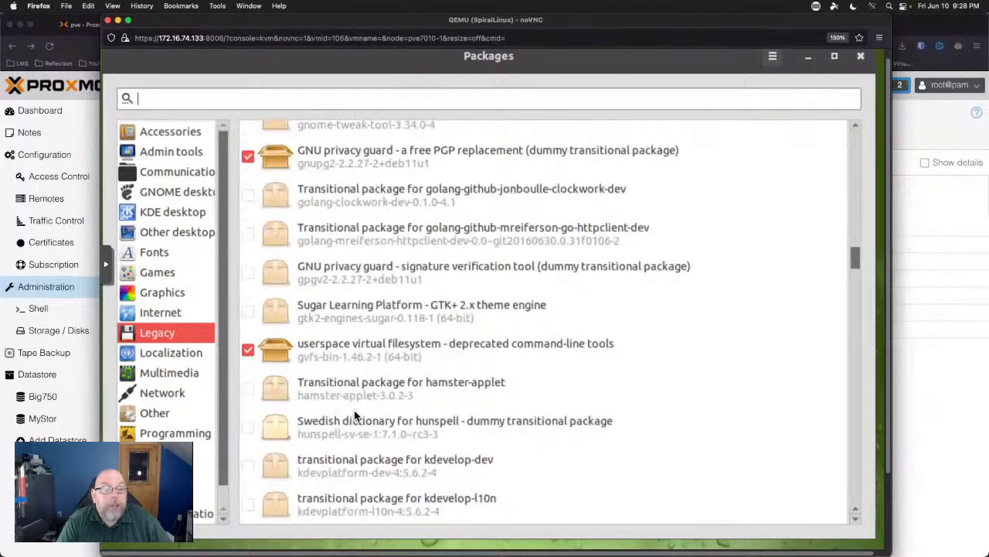
left_click(222, 498)
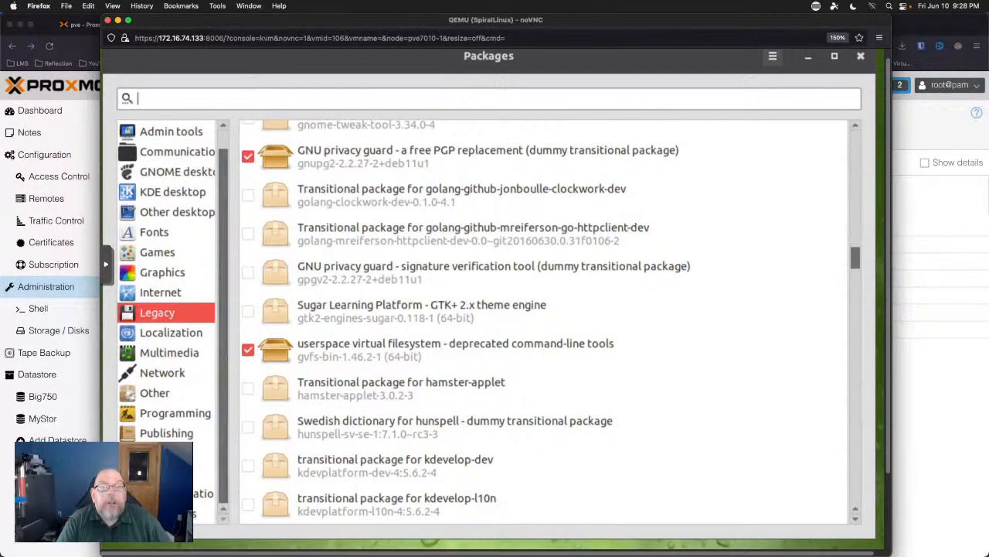
left_click(185, 514)
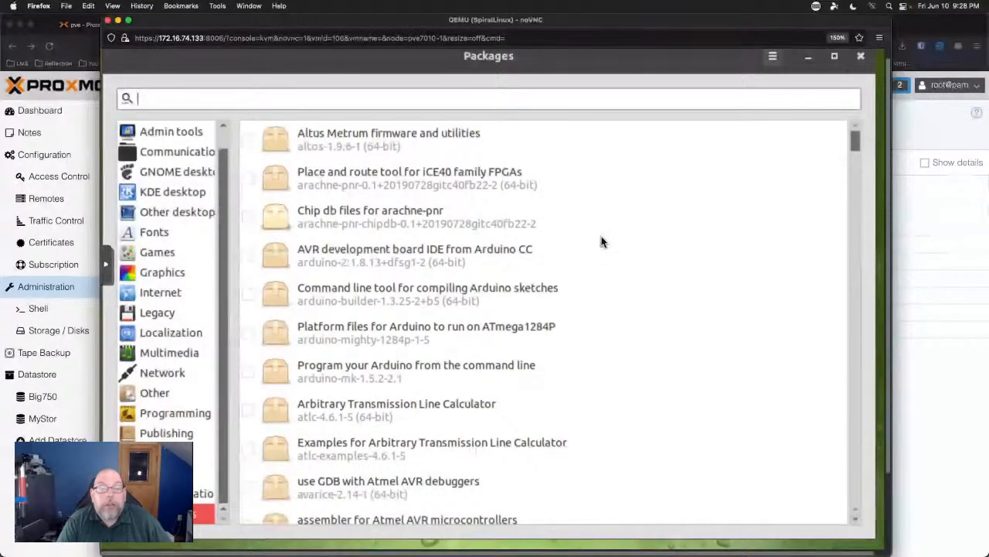
Scroll through that category's package list, then close the Packages window.
scroll(602, 242, "down", 4)
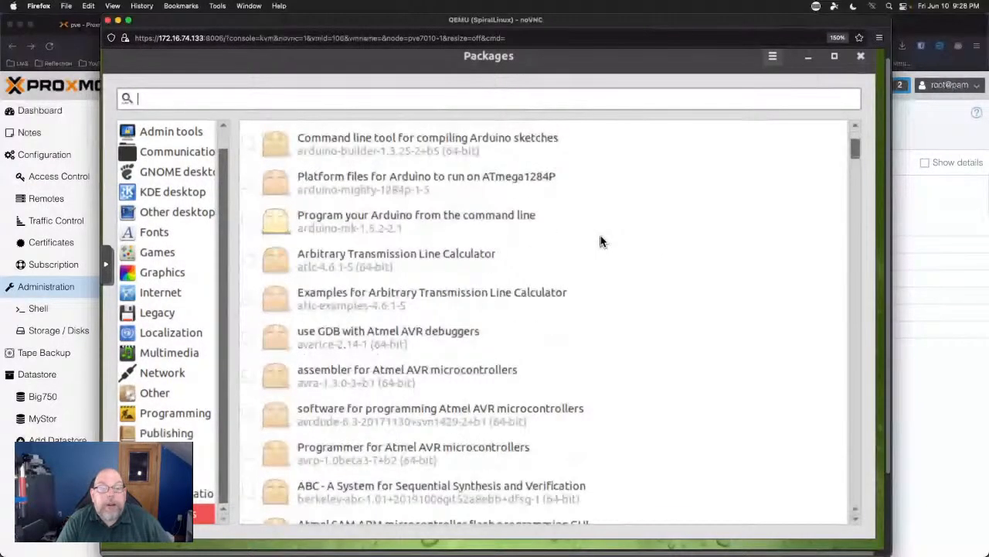
scroll(602, 242, "down", 3)
scroll(601, 242, "down", 6)
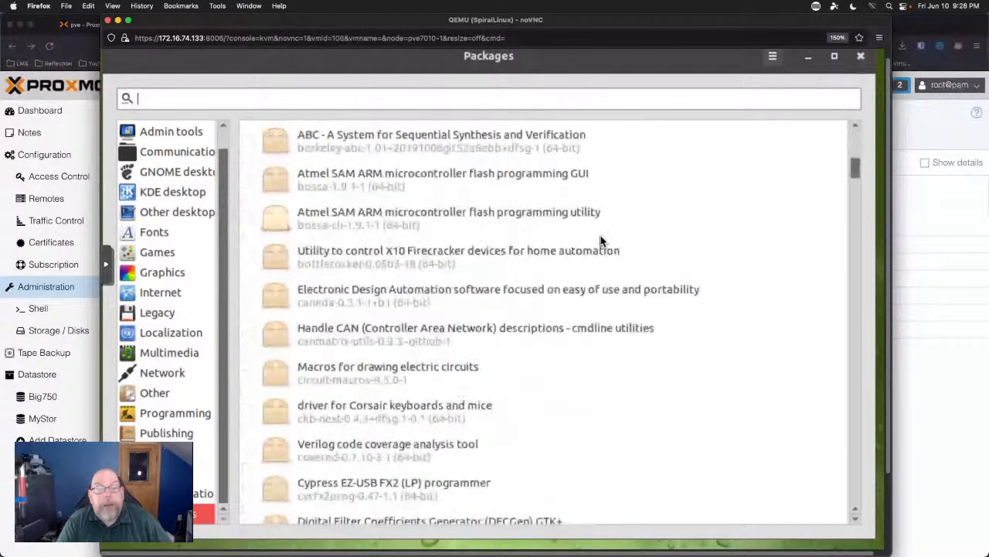
scroll(601, 242, "down", 8)
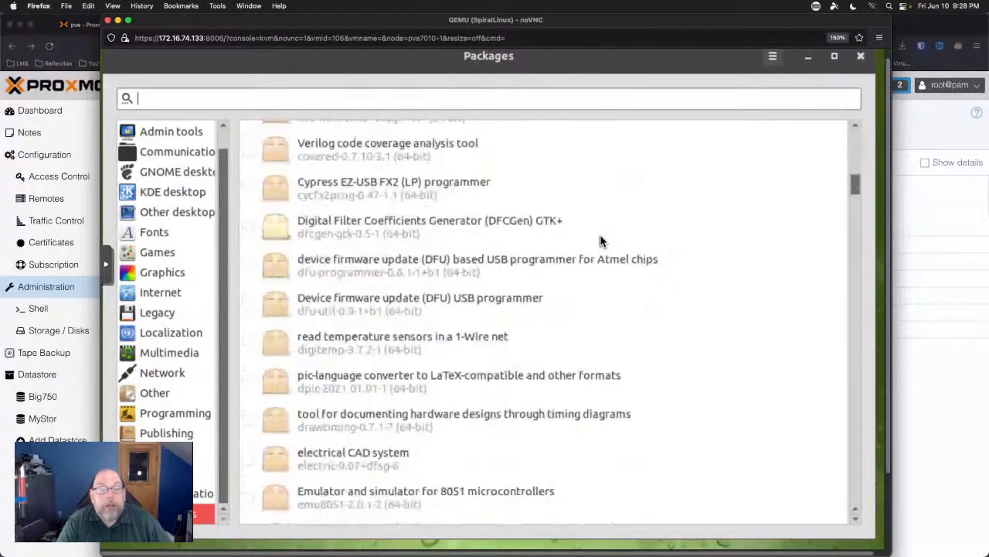
scroll(600, 242, "down", 20)
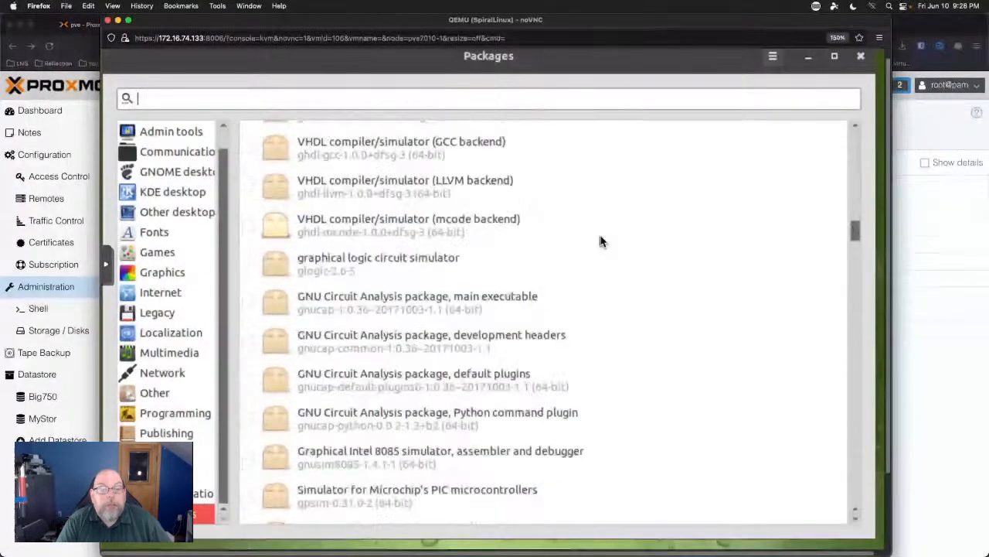
scroll(600, 242, "down", 3)
scroll(601, 242, "down", 6)
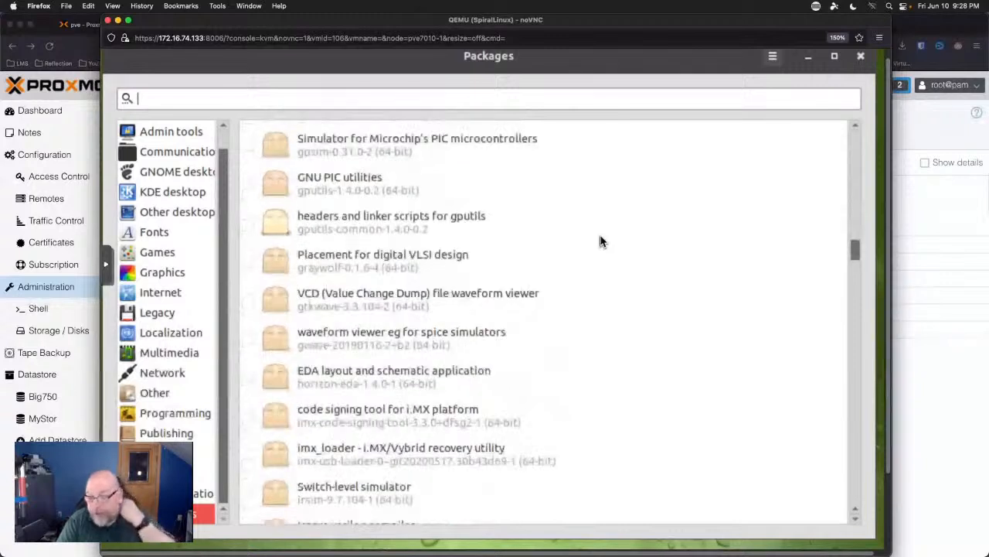
scroll(601, 242, "down", 1)
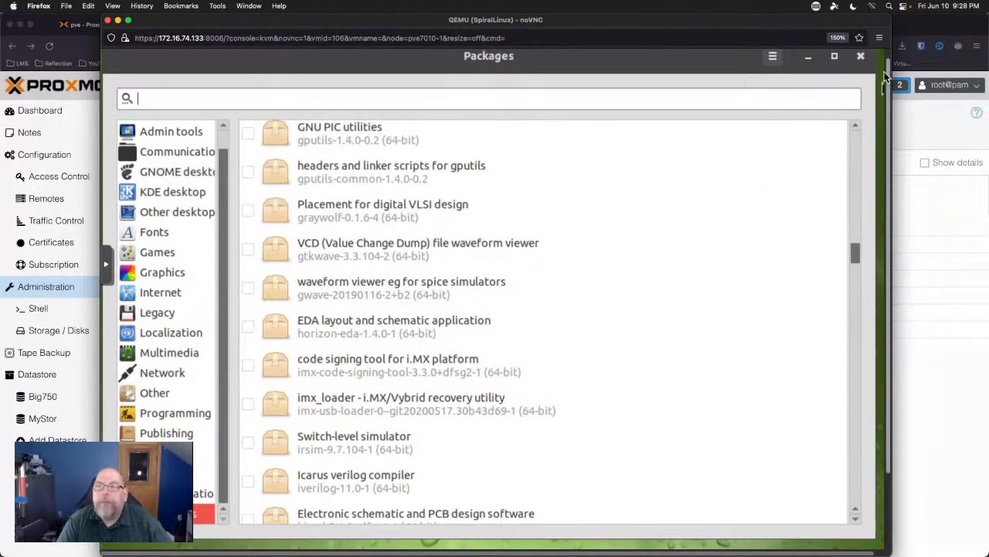
left_click(861, 58)
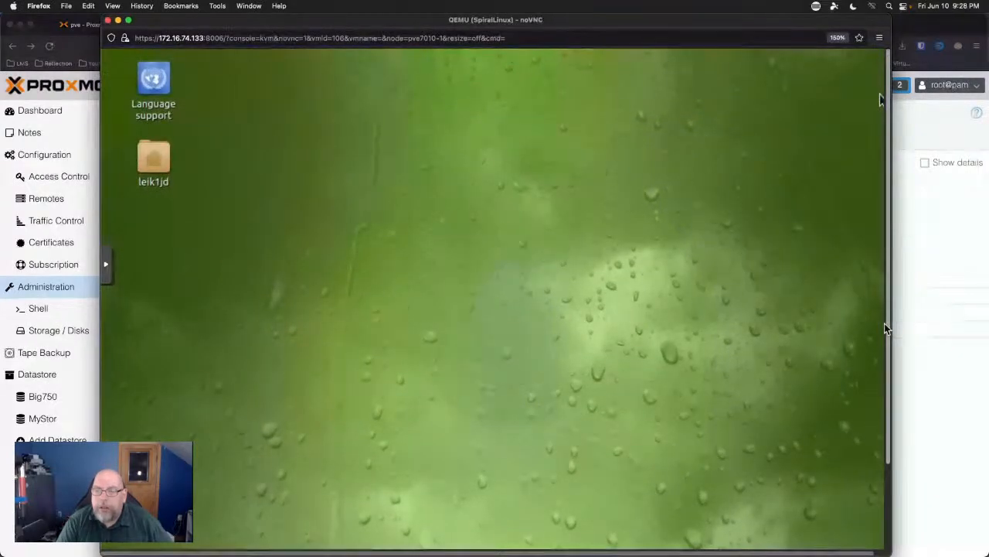
Scroll the SpiralLinux console to the guest taskbar, then bring the Firefox window to the front.
left_click_drag(886, 325, 905, 291)
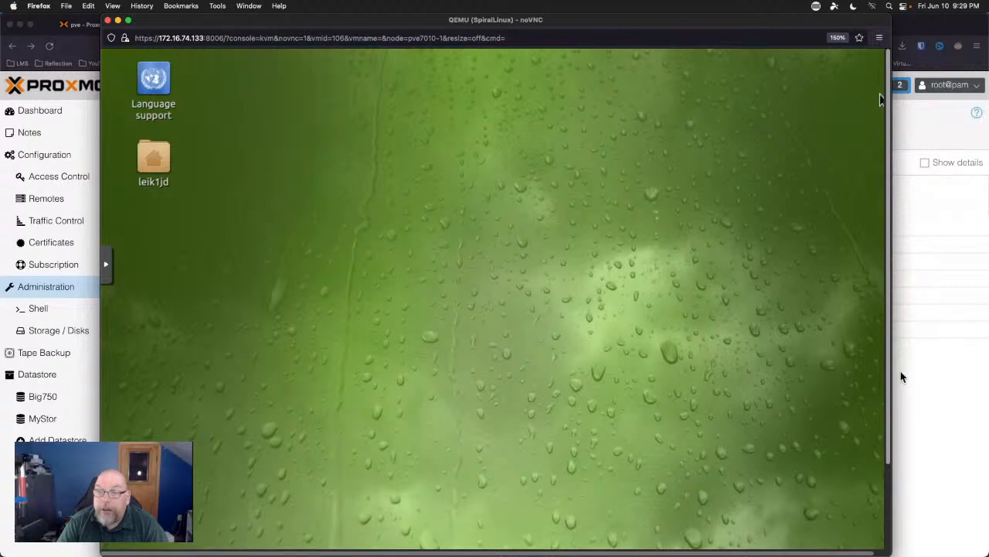
scroll(888, 481, "down", 3)
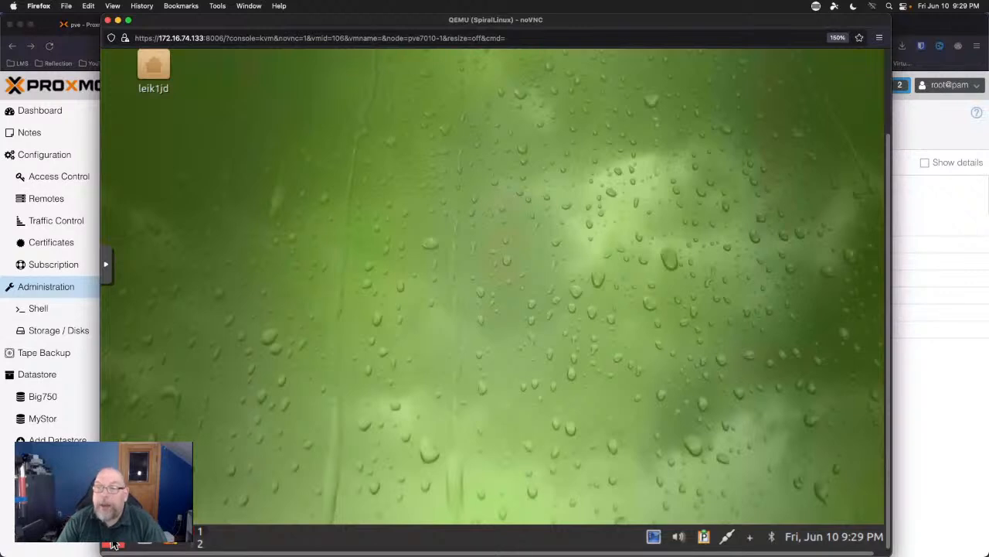
left_click(921, 372)
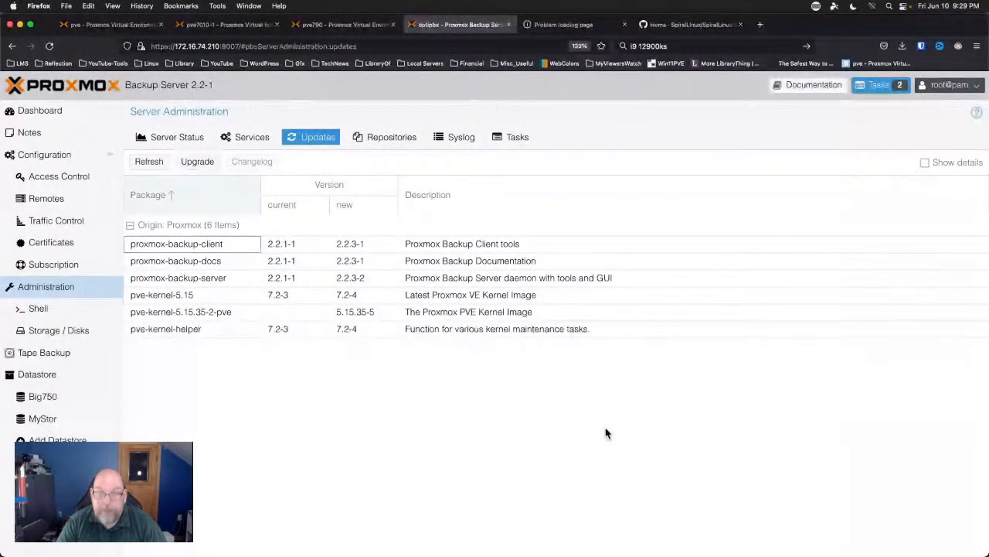
Search Google for 'nems linux' in a new tab and open the nemslinux.com result.
key("super+t")
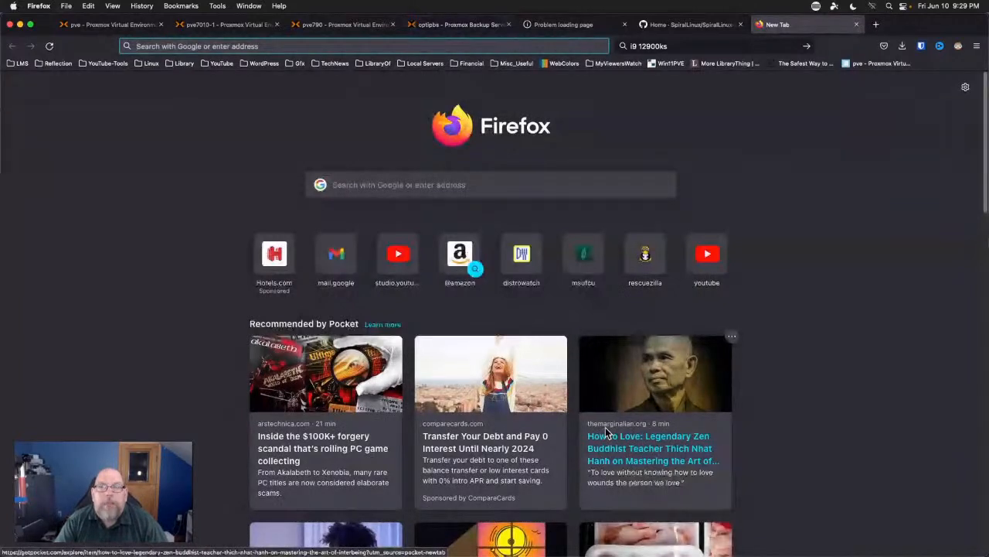
key("super+k")
type("nems")
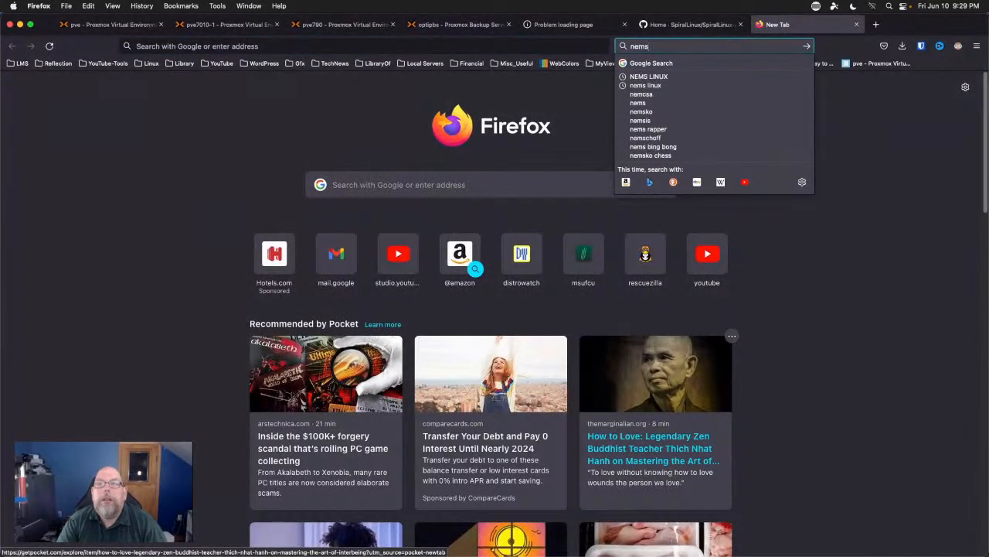
type(" linux")
key("Return")
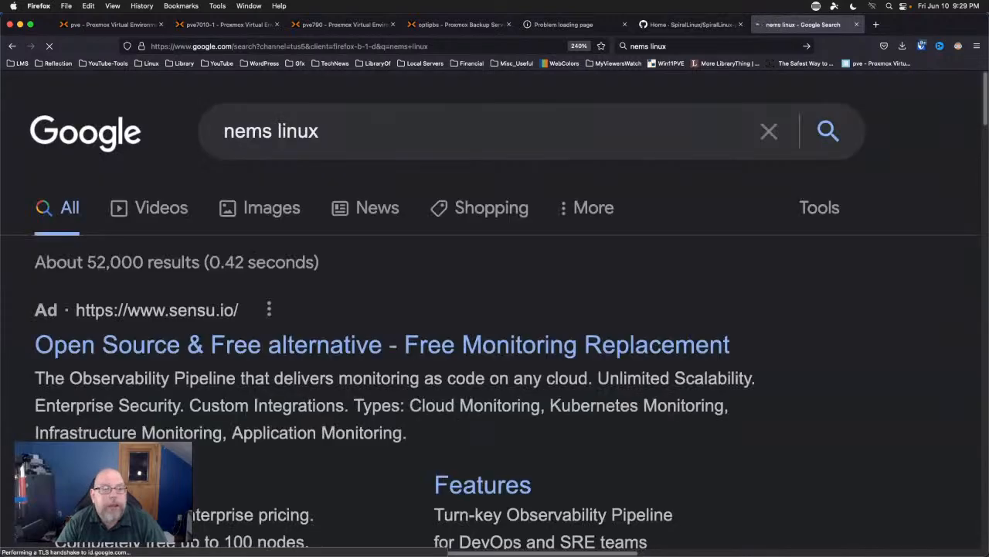
scroll(369, 462, "down", 5)
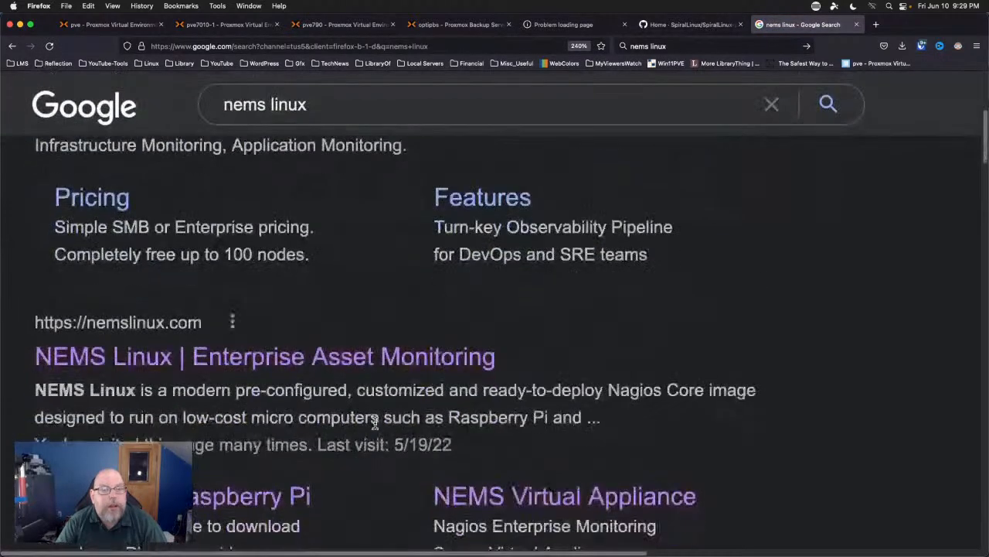
left_click(131, 351)
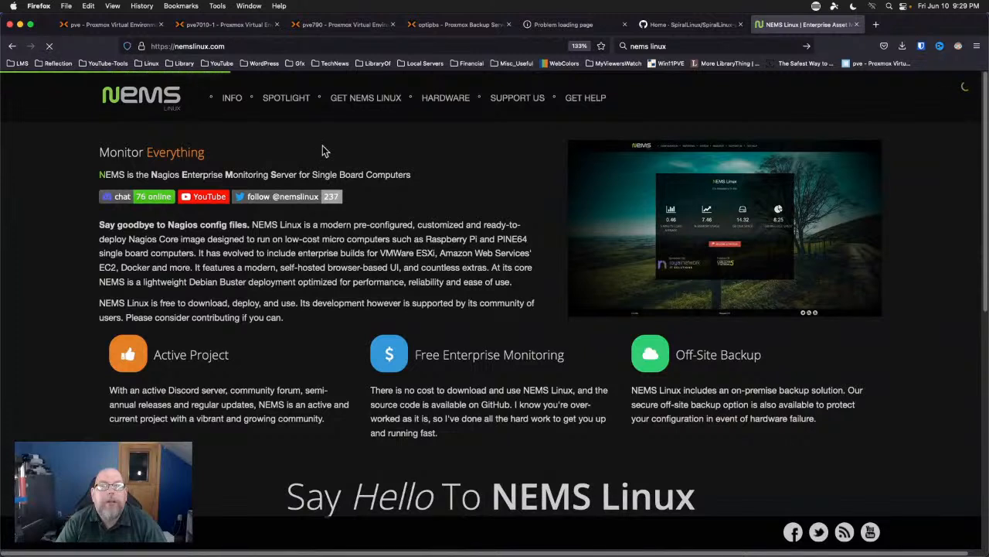
Open the NEMS for Raspberry Pi page from GET NEMS LINUX and dismiss the full-page ad.
mouse_move(283, 103)
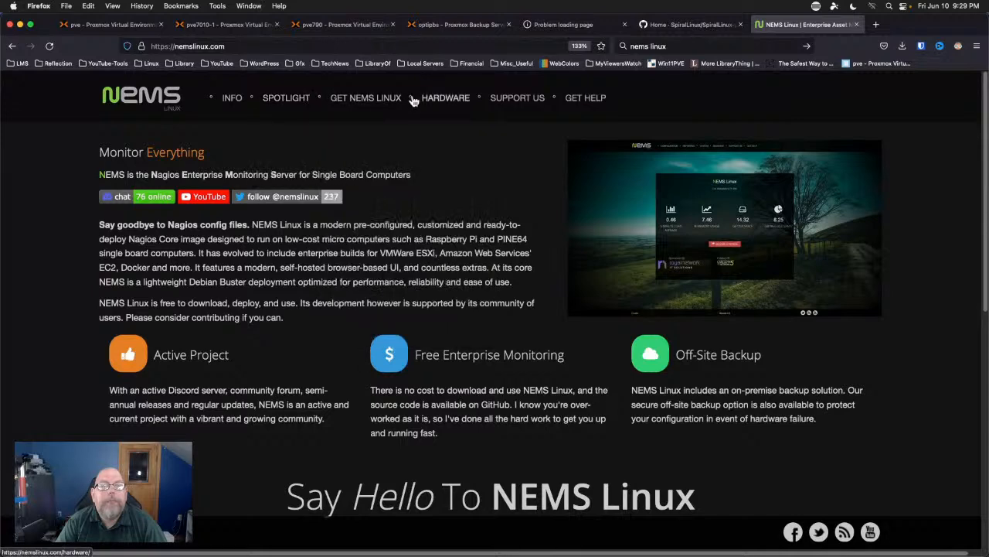
mouse_move(384, 100)
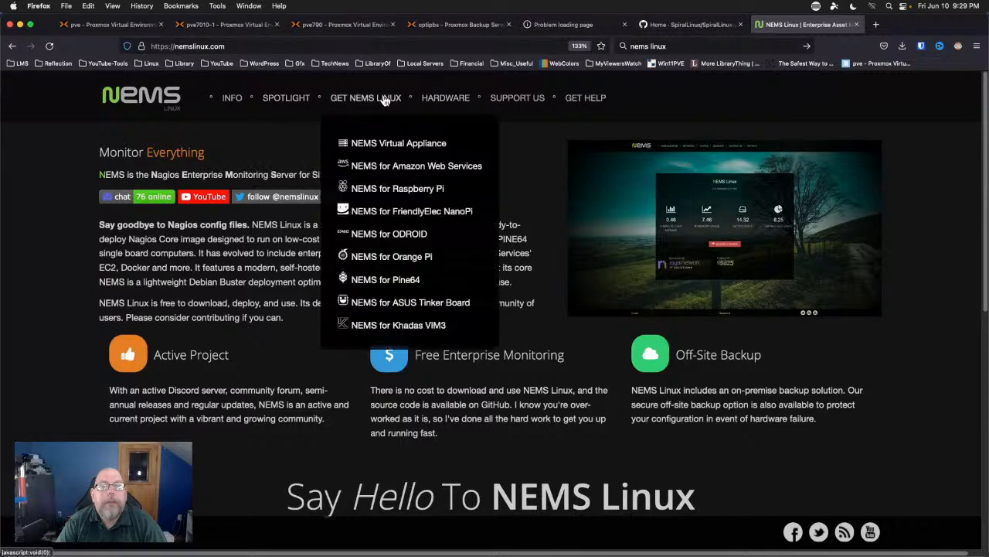
left_click(378, 189)
left_click(441, 445)
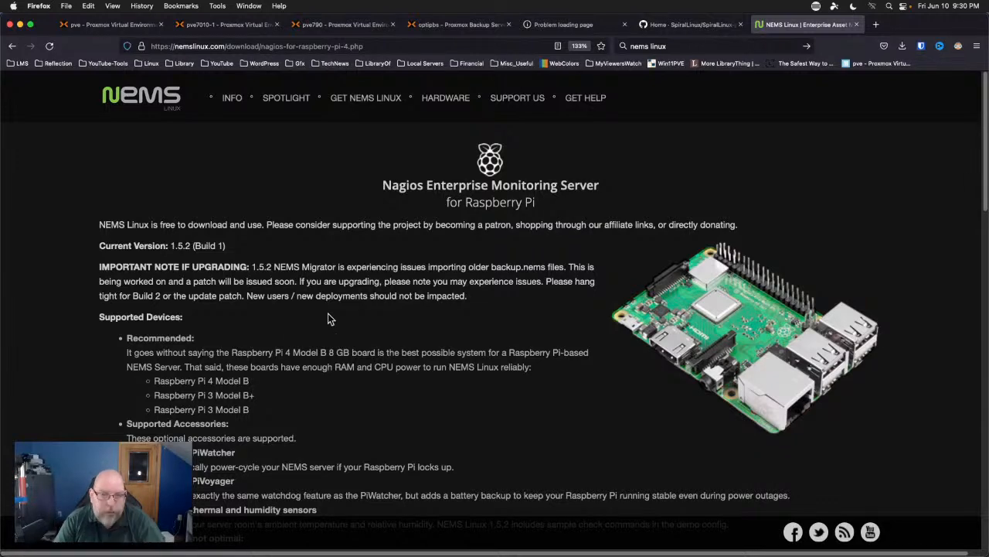
Scroll down to the BitTorrent and Direct Download options for version 1.5.2, then back up.
scroll(426, 307, "down", 4)
scroll(426, 308, "down", 12)
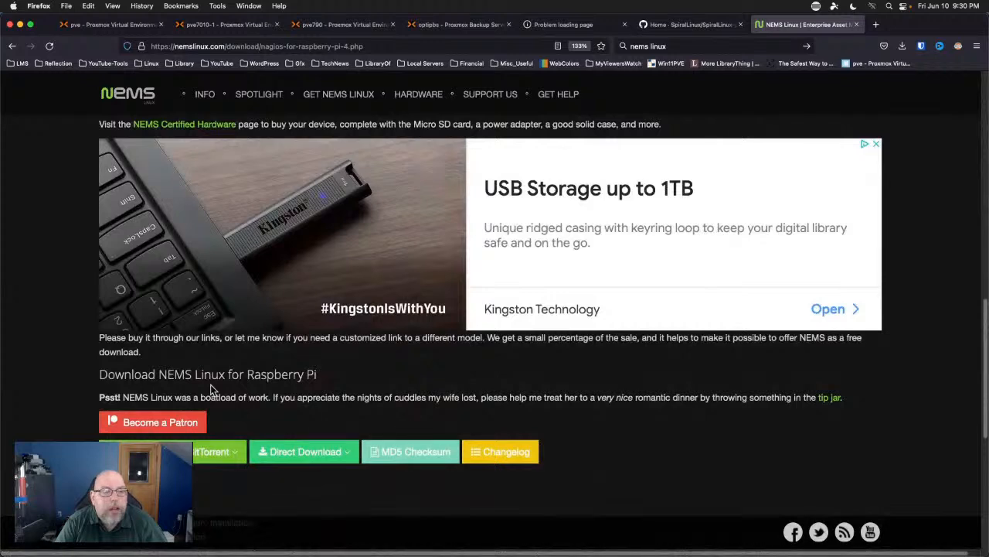
scroll(74, 383, "down", 8)
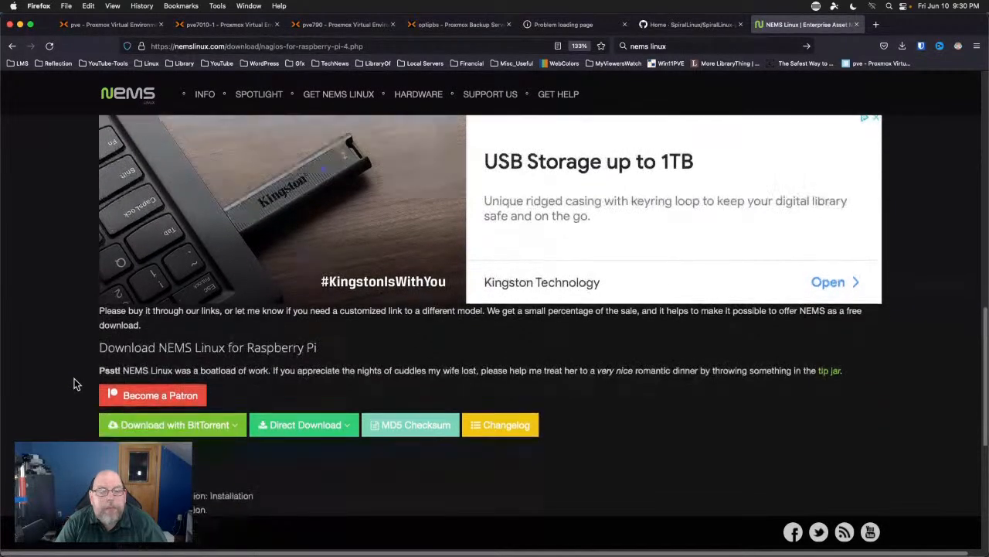
scroll(74, 378, "up", 15)
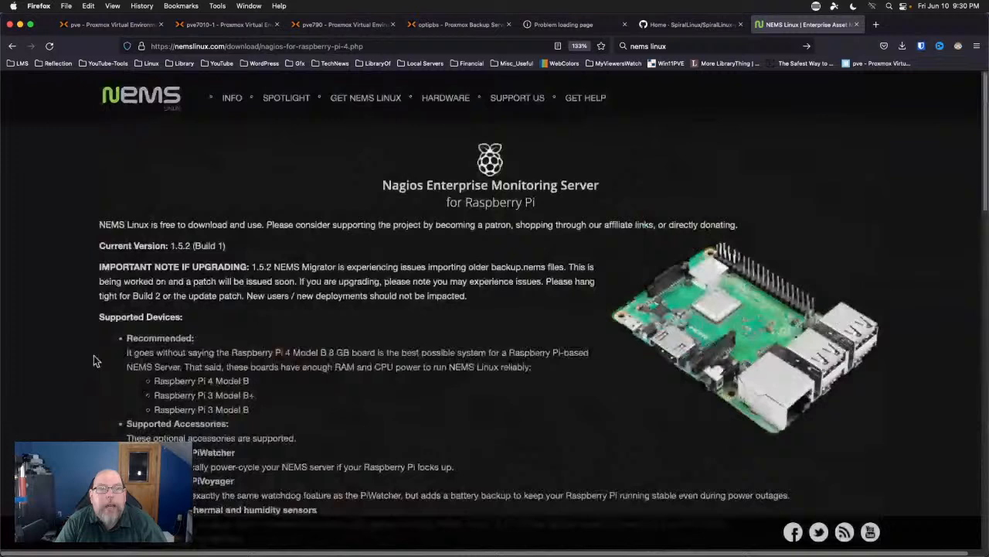
mouse_move(333, 106)
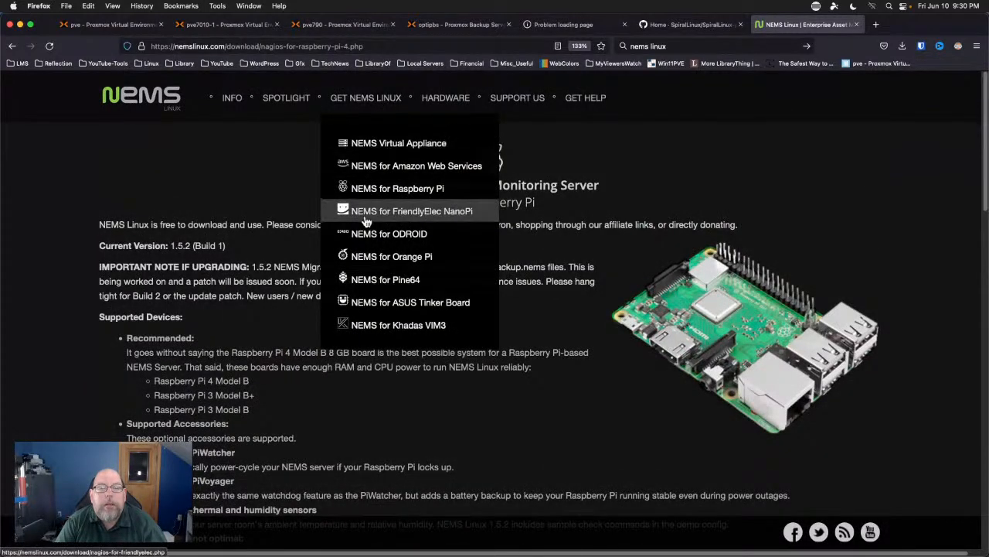
View the NEMS Virtual Appliance download page.
left_click(372, 146)
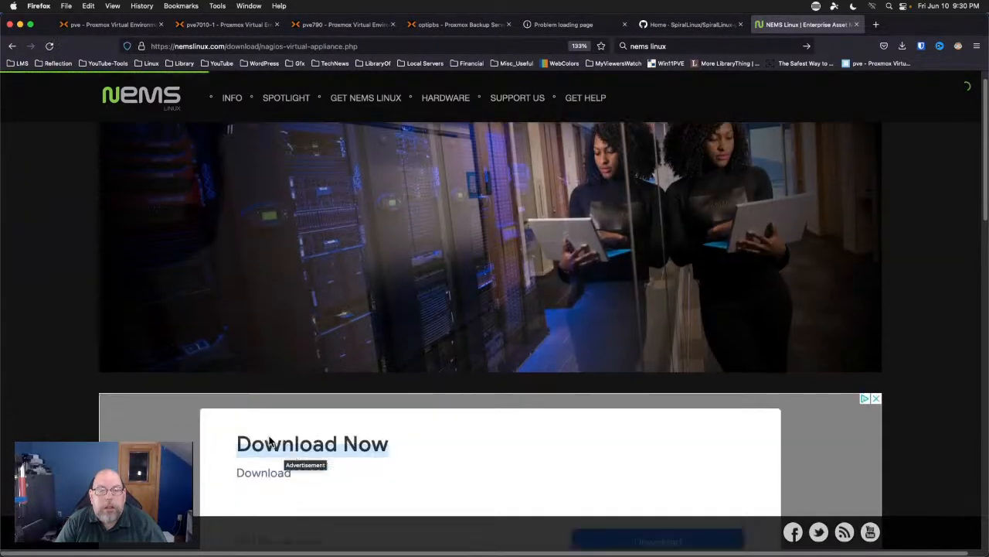
scroll(269, 442, "down", 10)
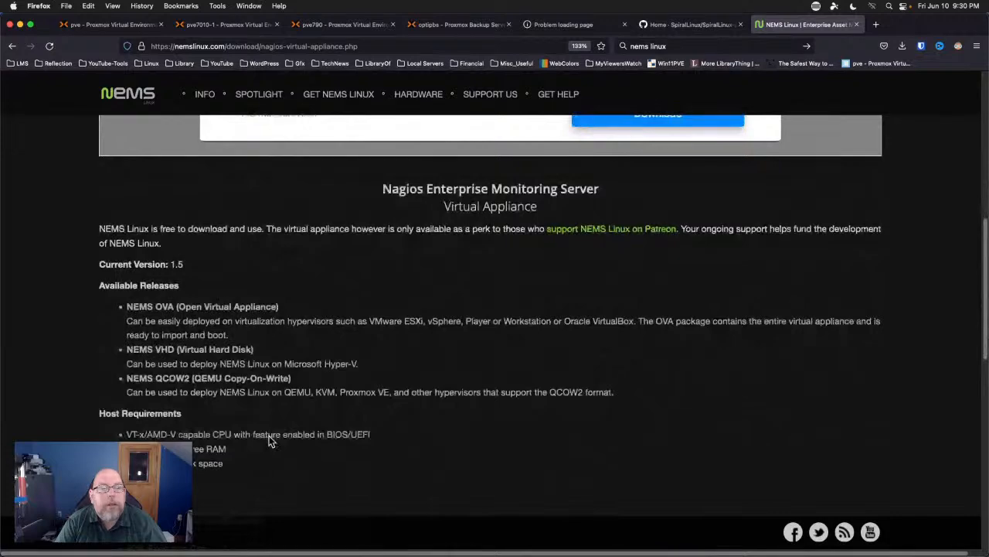
scroll(269, 442, "up", 10)
Open and scroll through the NEMS for ODROID download page.
mouse_move(388, 97)
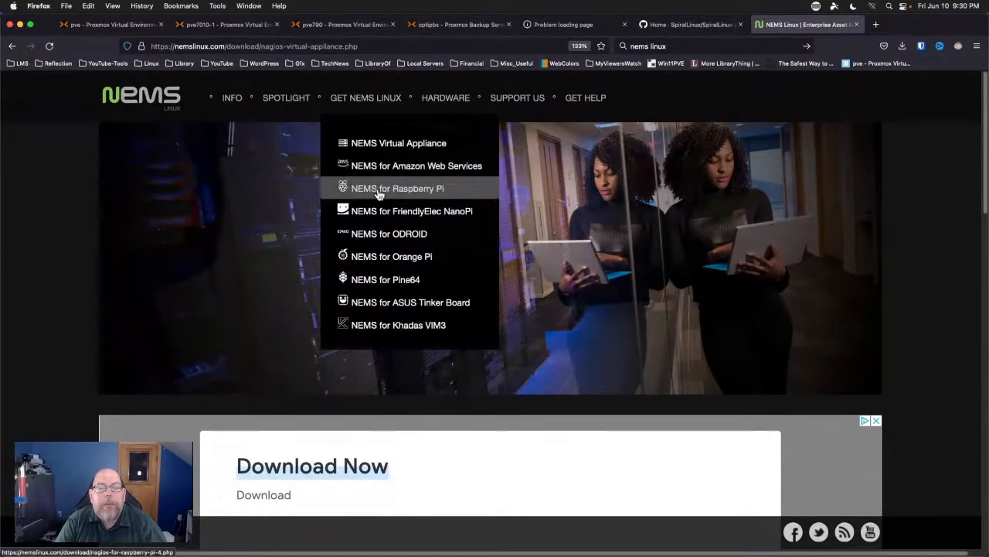
left_click(378, 240)
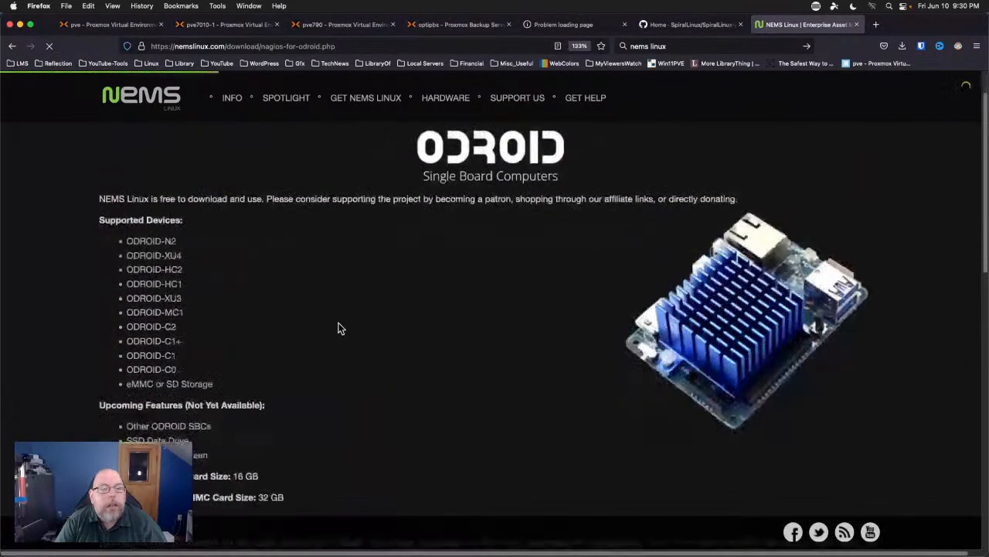
scroll(339, 328, "down", 4)
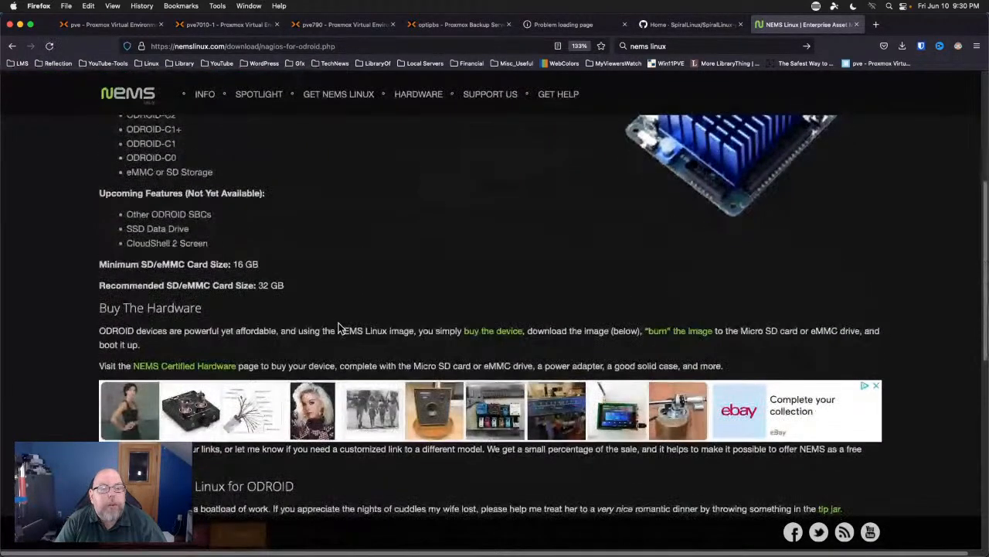
scroll(338, 323, "down", 4)
scroll(519, 303, "up", 1)
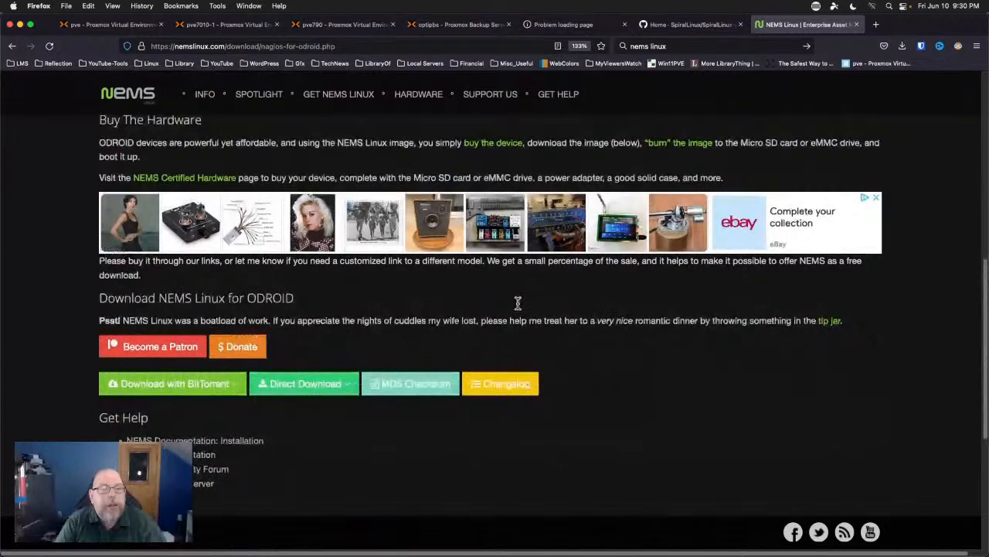
scroll(521, 304, "up", 8)
Go to the Changelog page under the INFO menu.
mouse_move(393, 102)
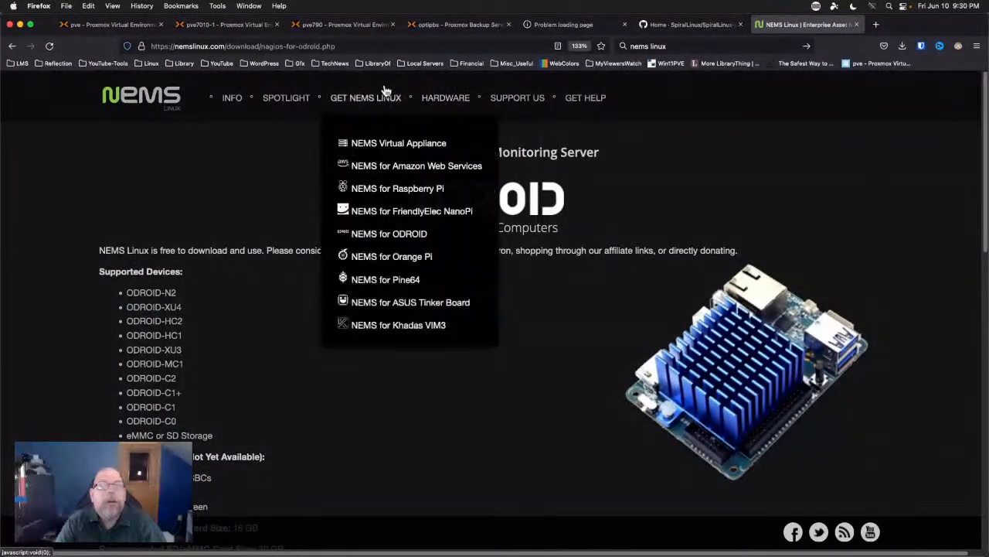
mouse_move(228, 99)
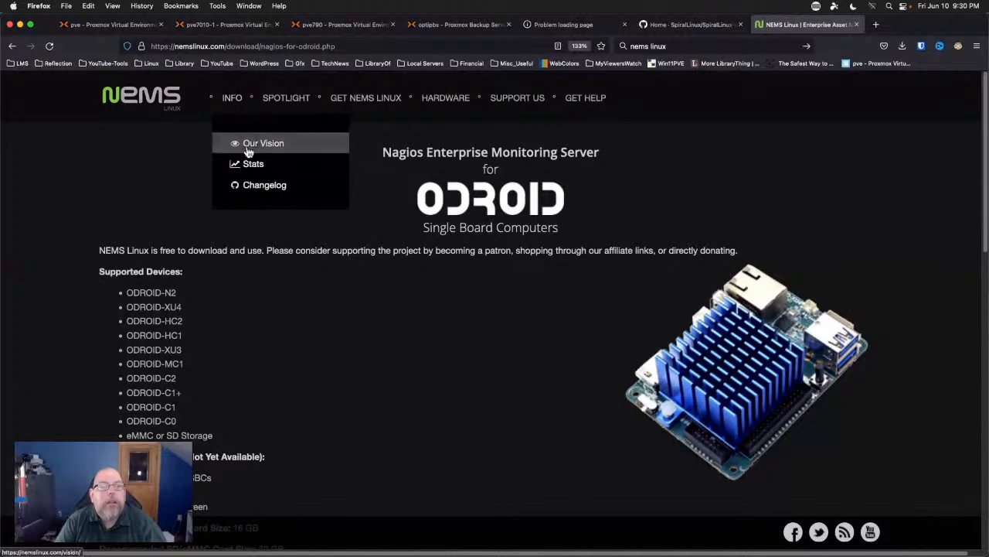
left_click(265, 185)
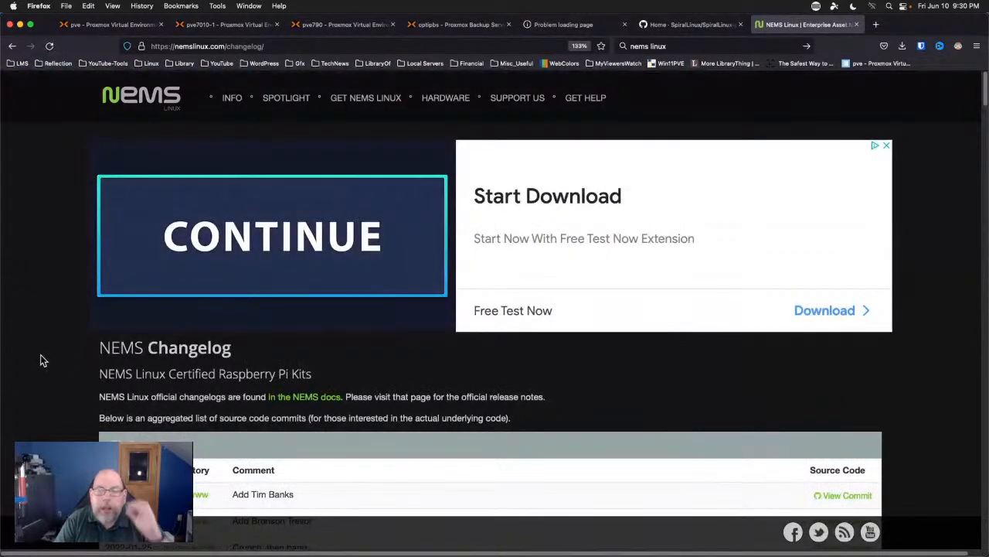
Scroll to the Commits table listing commits from 2022-04-10 back to 2021-10-14.
scroll(38, 360, "down", 4)
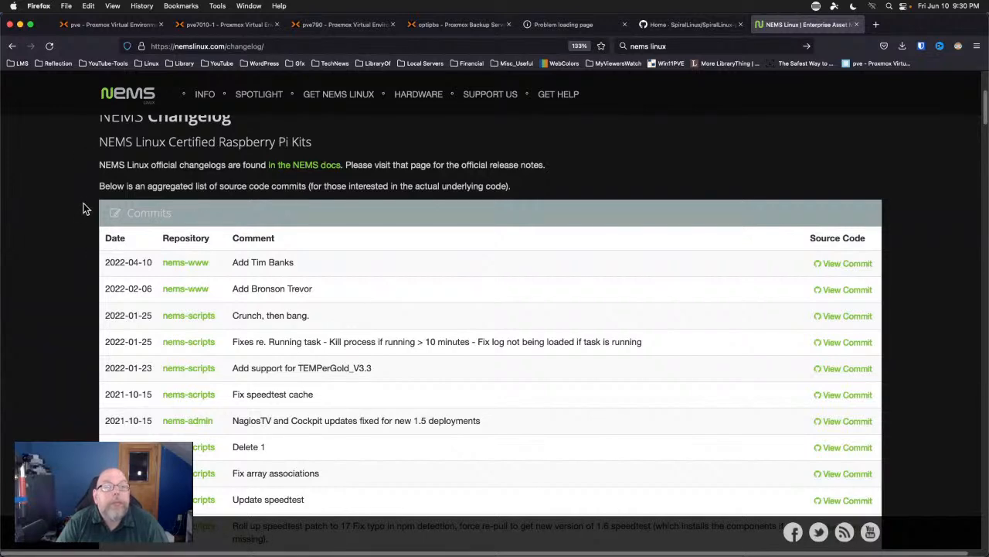
scroll(86, 177, "up", 1)
scroll(85, 208, "down", 3)
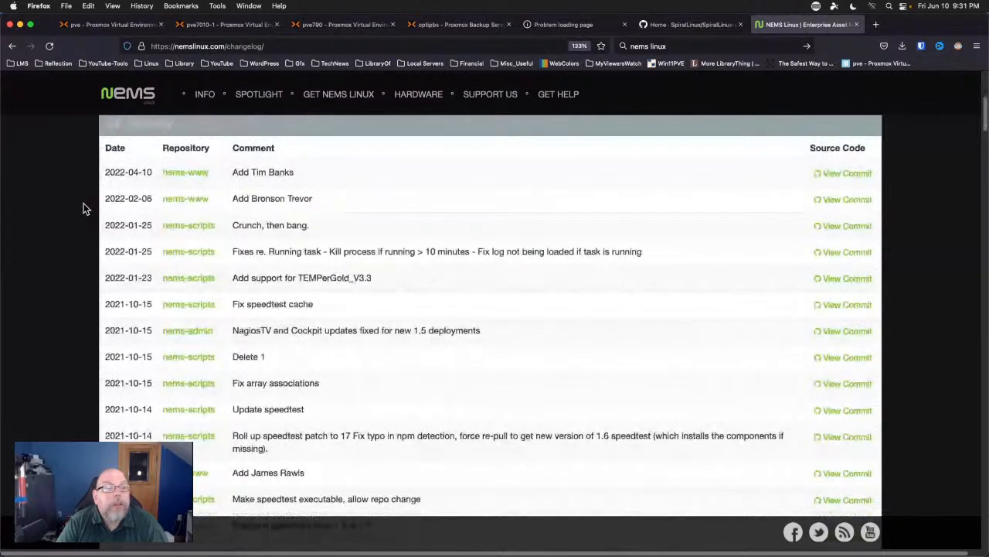
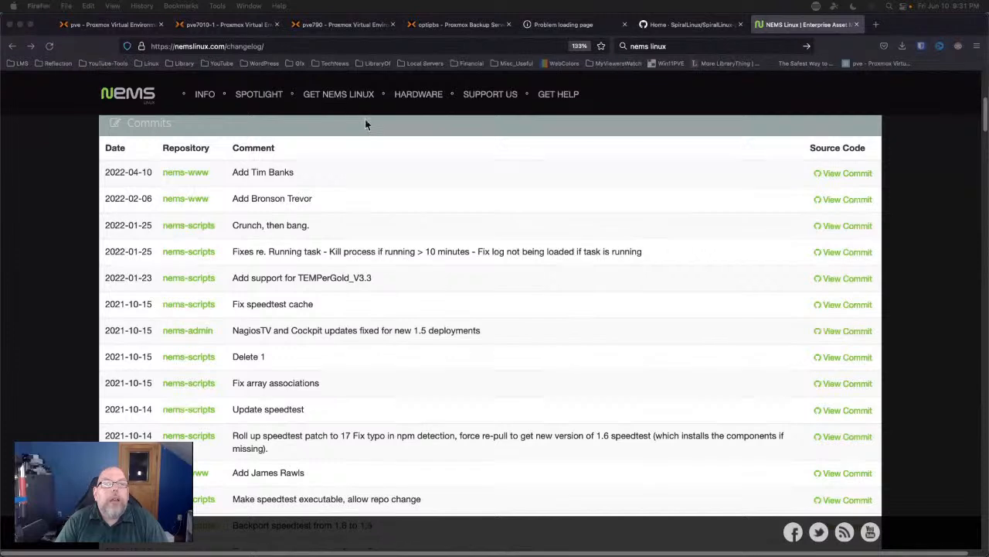
Bring the SpiralLinux console window to the front and open its desktop context menu.
left_click(249, 6)
left_click(261, 73)
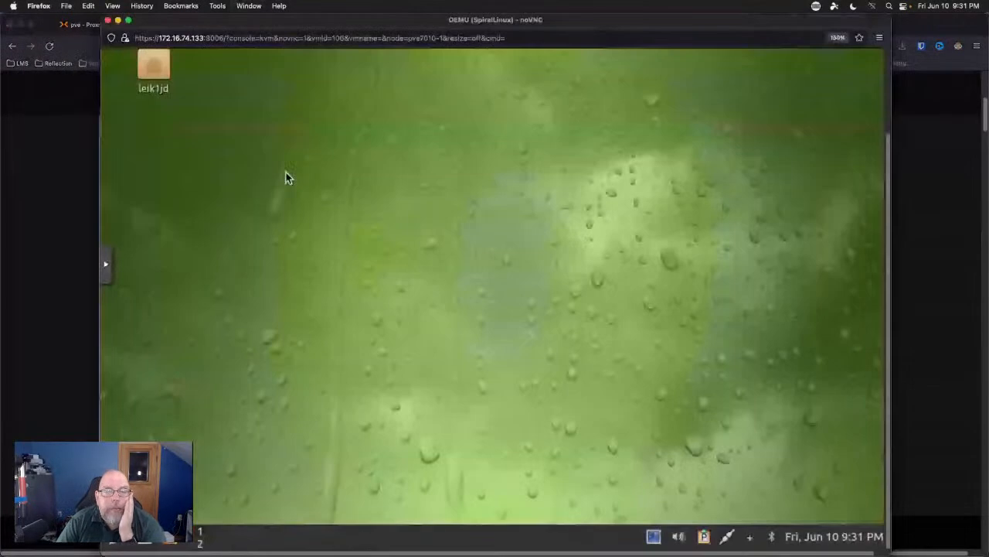
right_click(392, 196)
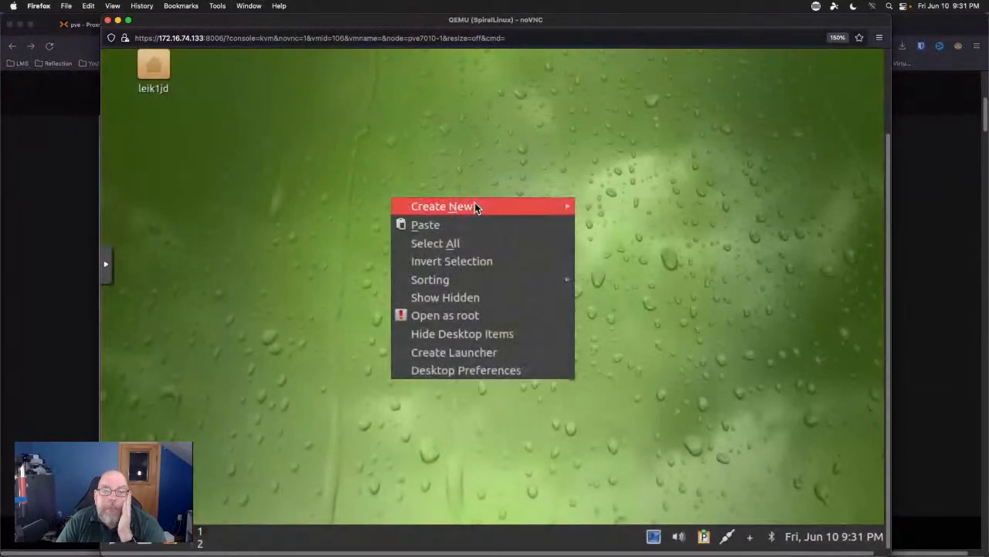
mouse_move(478, 212)
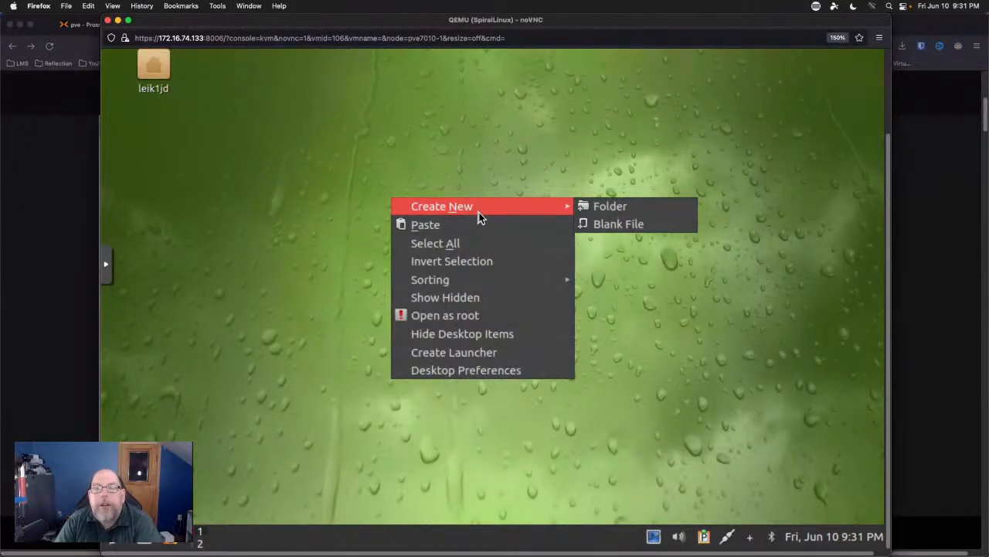
mouse_move(472, 280)
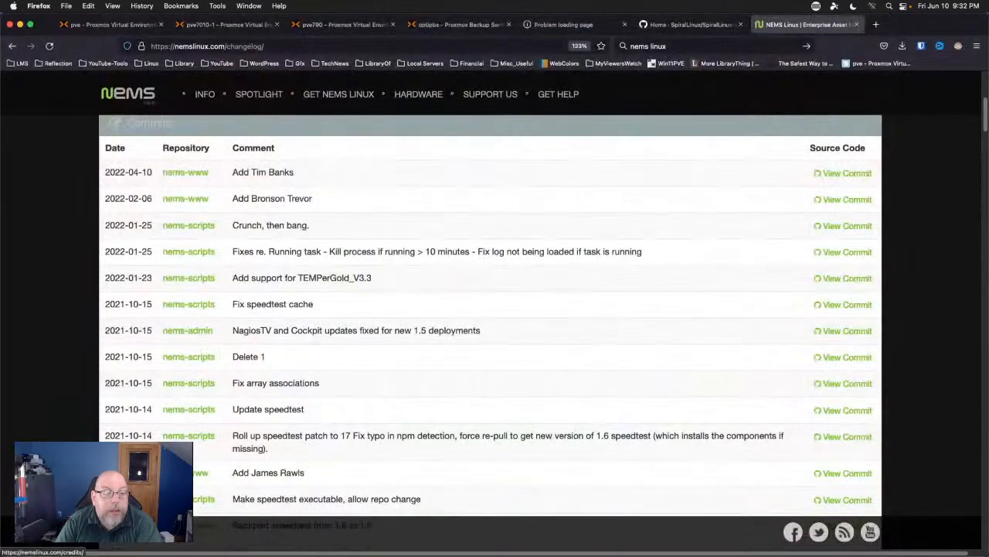
Return to the console, dismiss the context menu, and open the application menu to Preferences > LXQt settings.
left_click(249, 6)
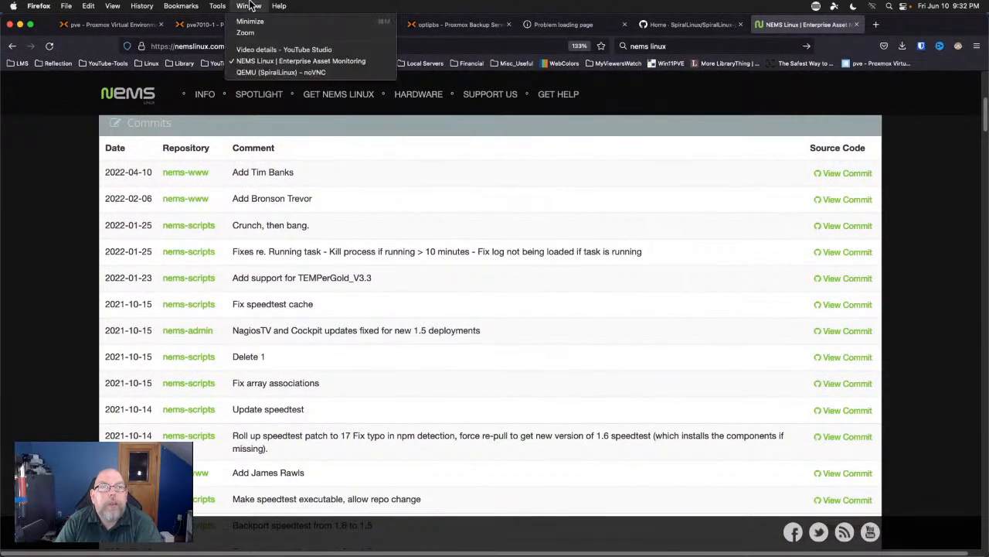
left_click(274, 73)
left_click(271, 387)
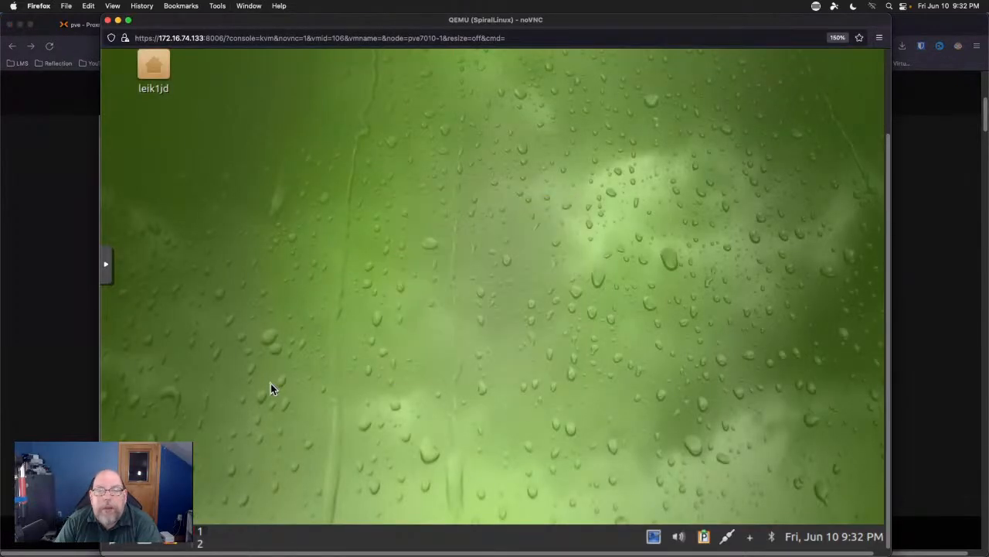
left_click(120, 543)
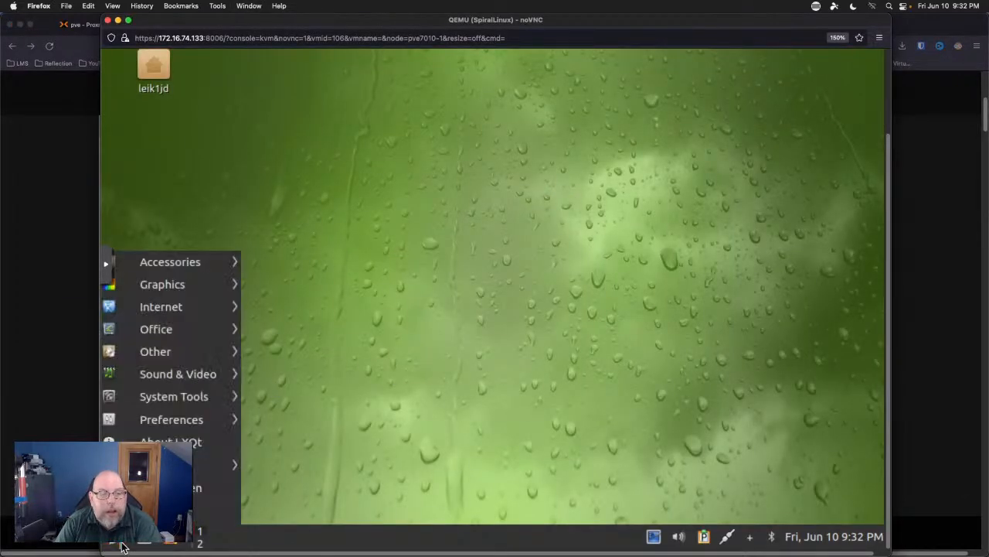
mouse_move(162, 383)
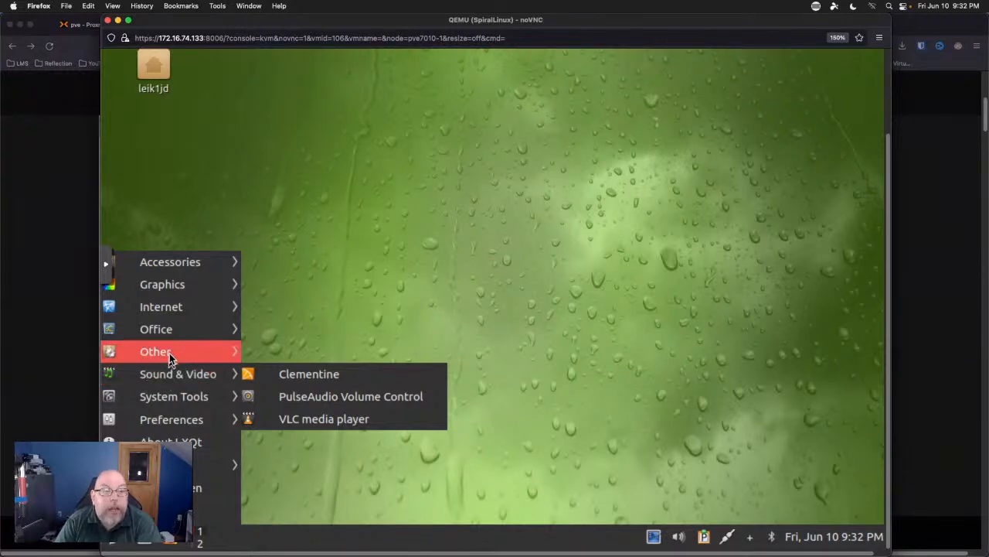
mouse_move(185, 400)
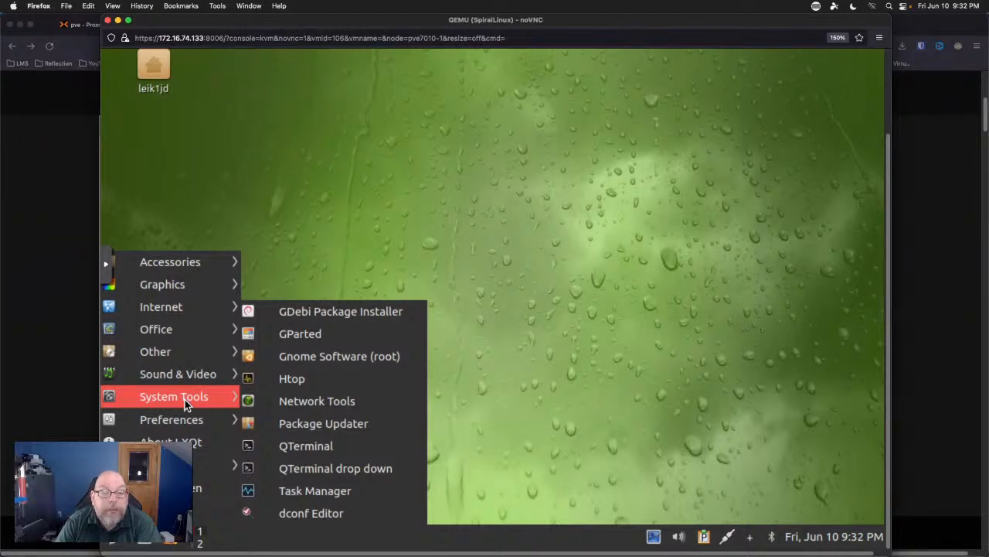
mouse_move(185, 428)
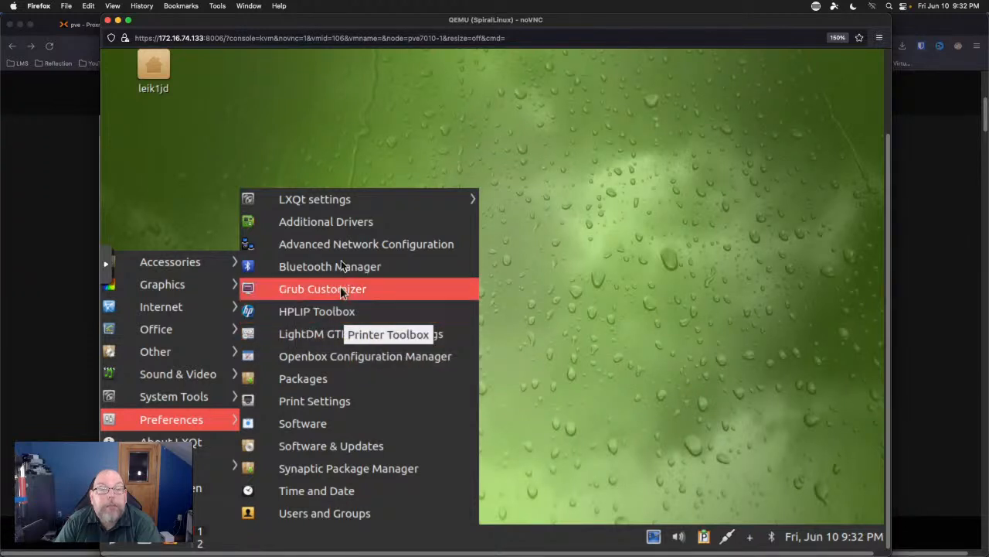
Open Appearance settings and check the Qt widget styles, keeping gtk2.
mouse_move(341, 204)
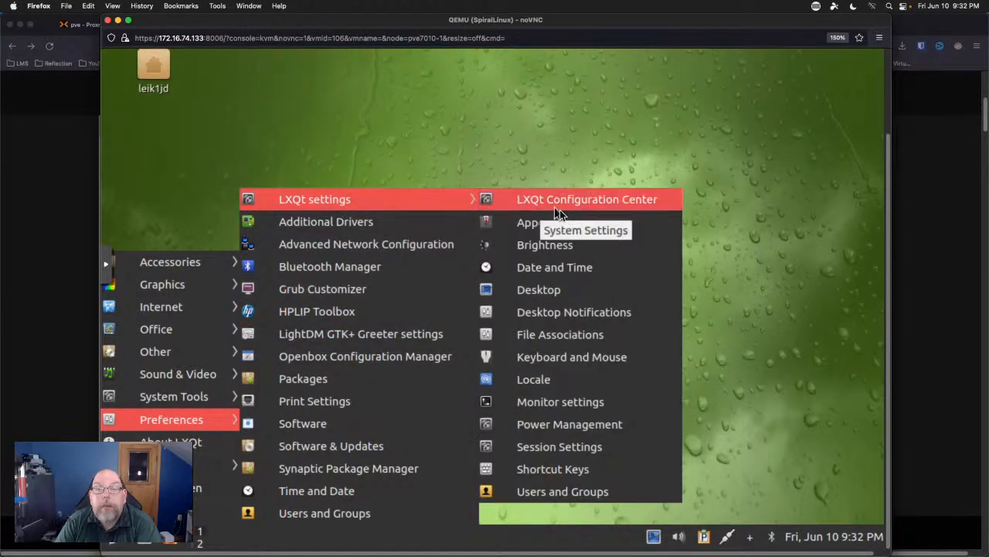
left_click(579, 221)
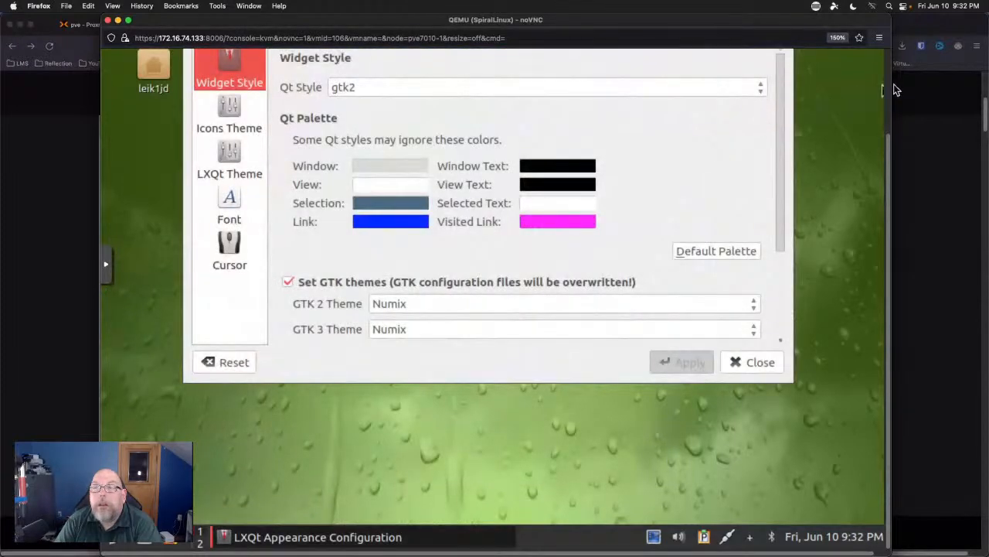
scroll(887, 91, "up", 2)
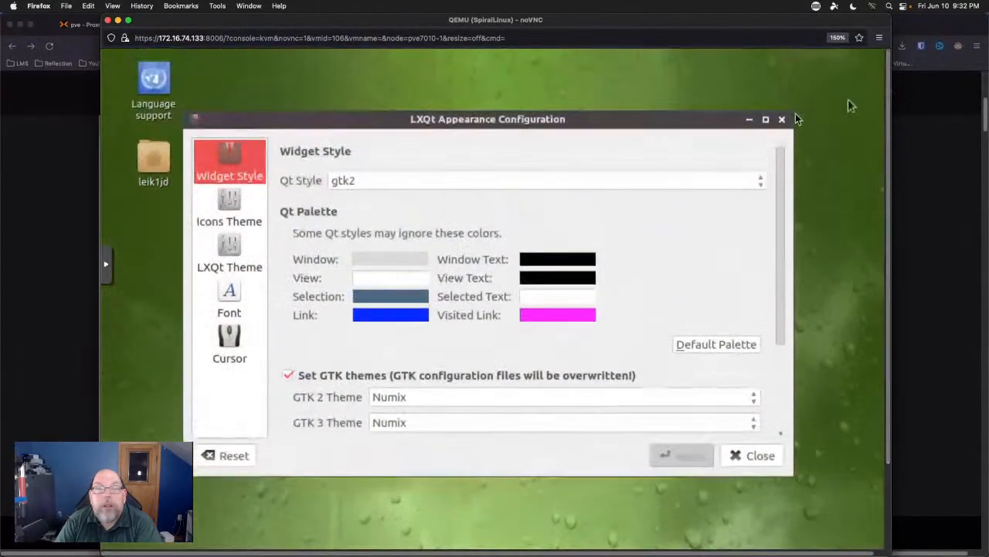
left_click(386, 180)
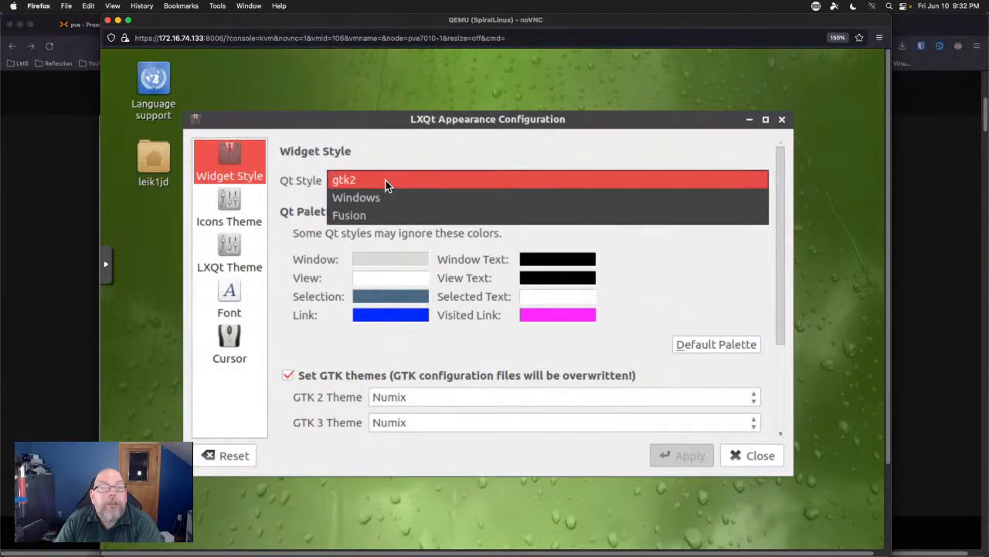
left_click(386, 181)
Review the Icons Theme, LXQt Theme, Font and Cursor pages, then close without changes.
left_click(215, 201)
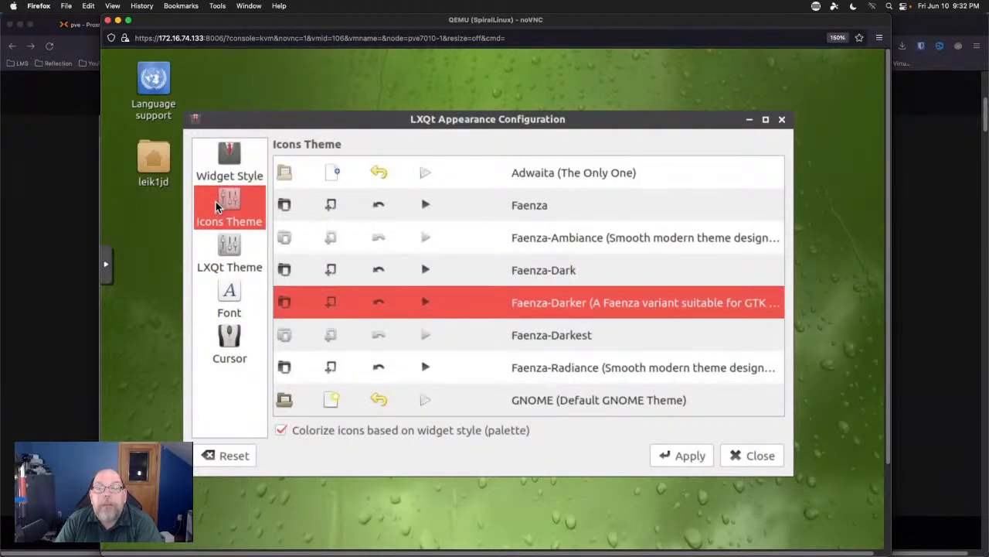
left_click(229, 248)
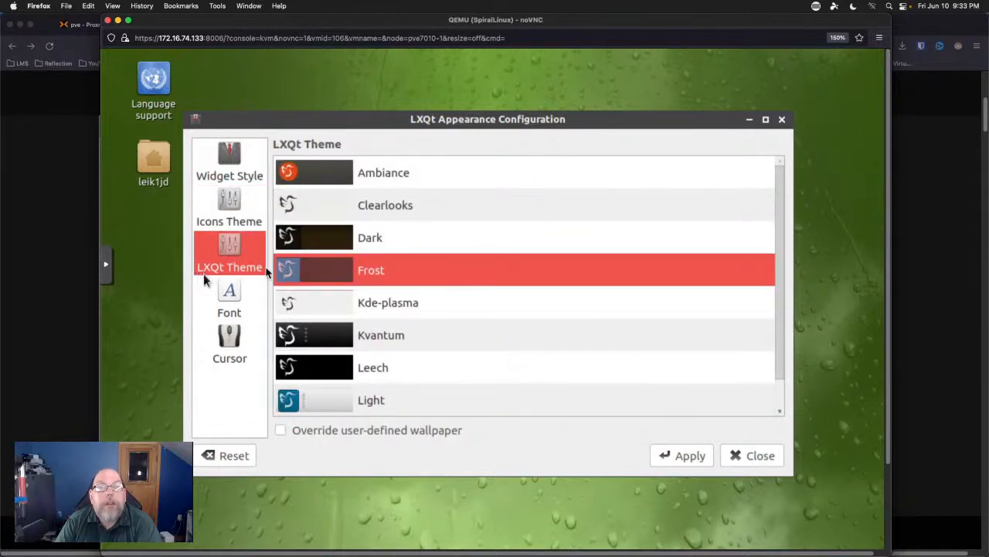
left_click(235, 299)
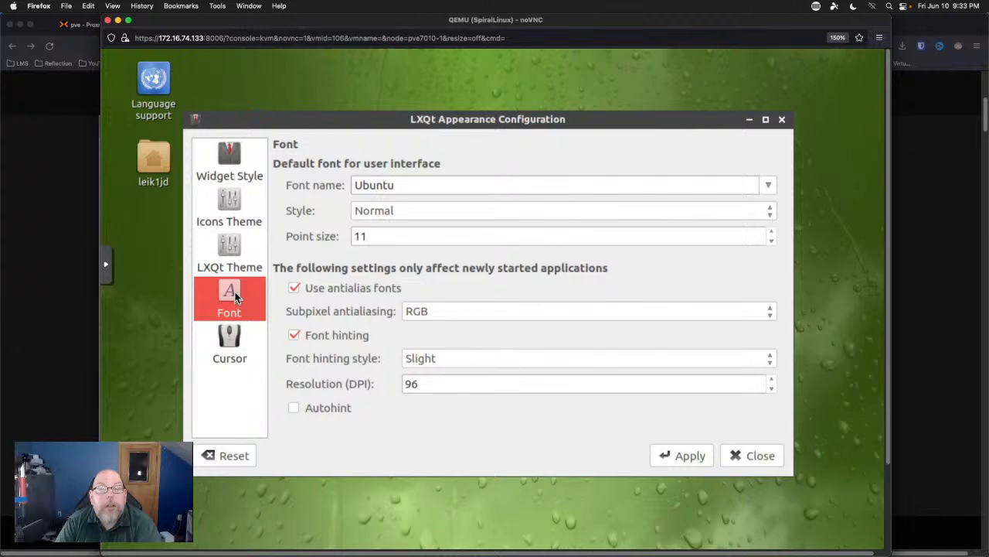
left_click(229, 337)
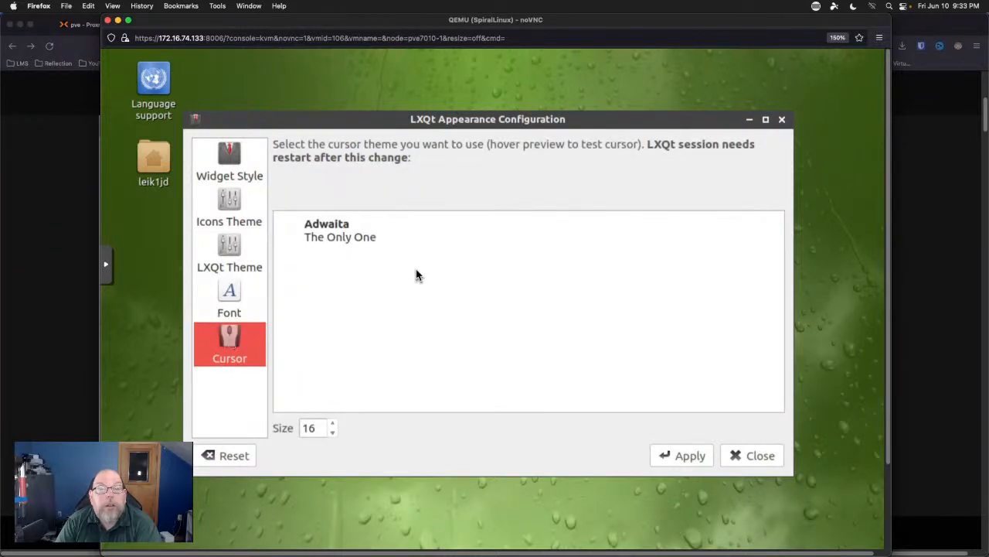
left_click(782, 121)
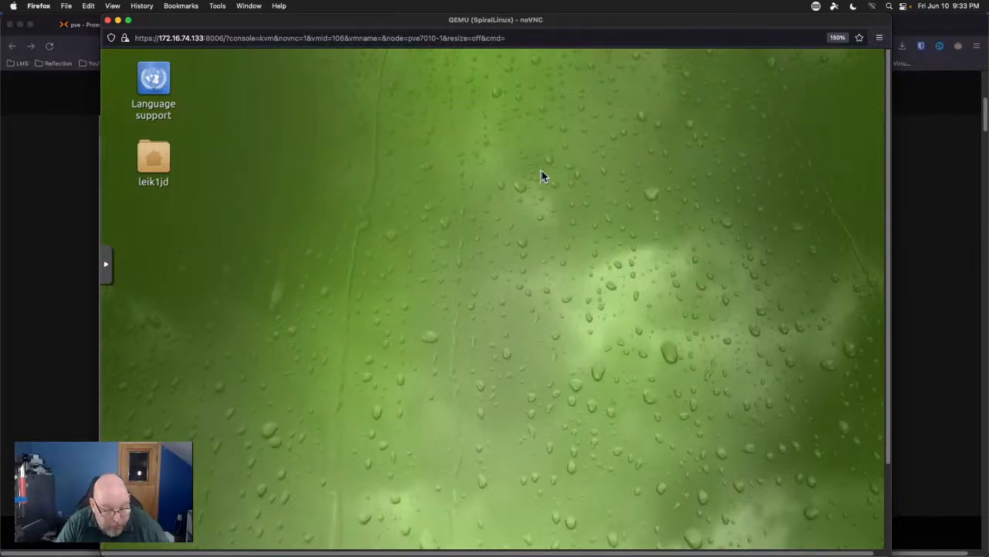
Open a terminal, dismiss the session leave options, and move the terminal window higher.
key("ctrl+alt+t")
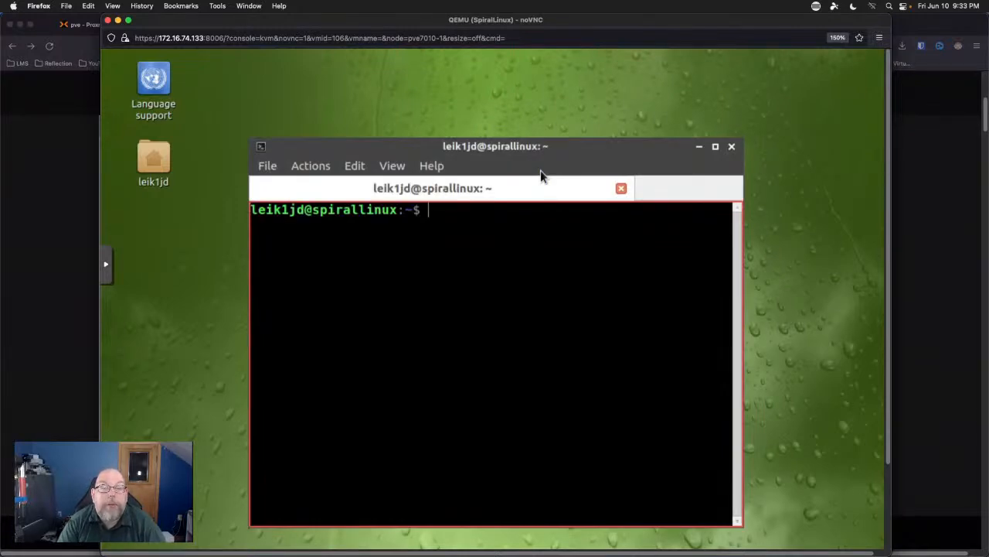
key("ctrl+alt+Delete")
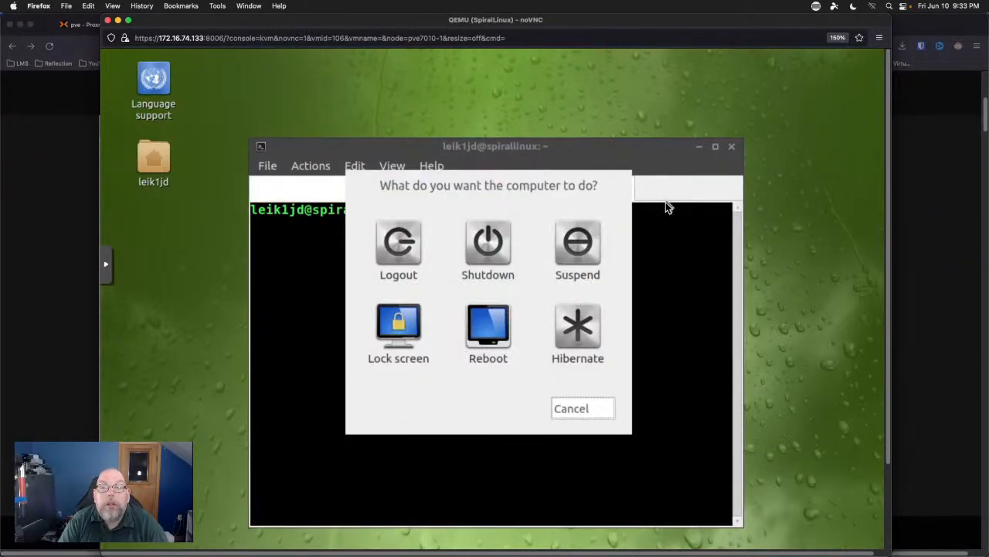
left_click(599, 410)
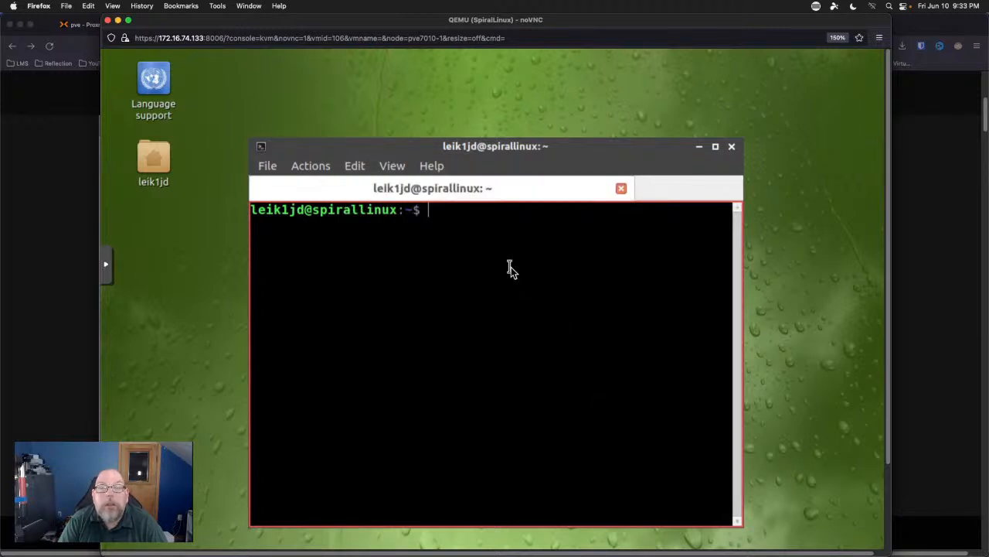
left_click_drag(610, 148, 621, 82)
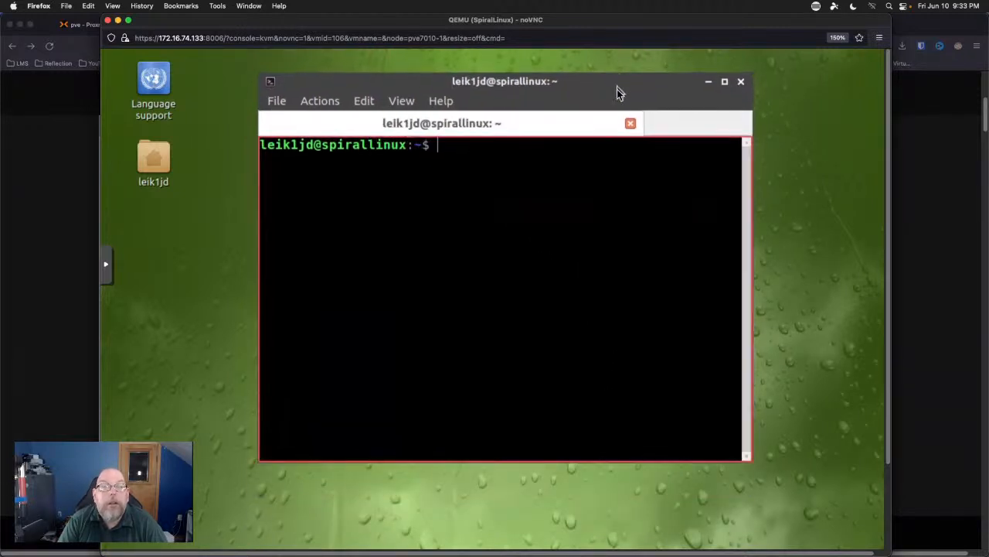
Run 'sudo apt update', entering the sudo password to refresh package lists.
type("sudo")
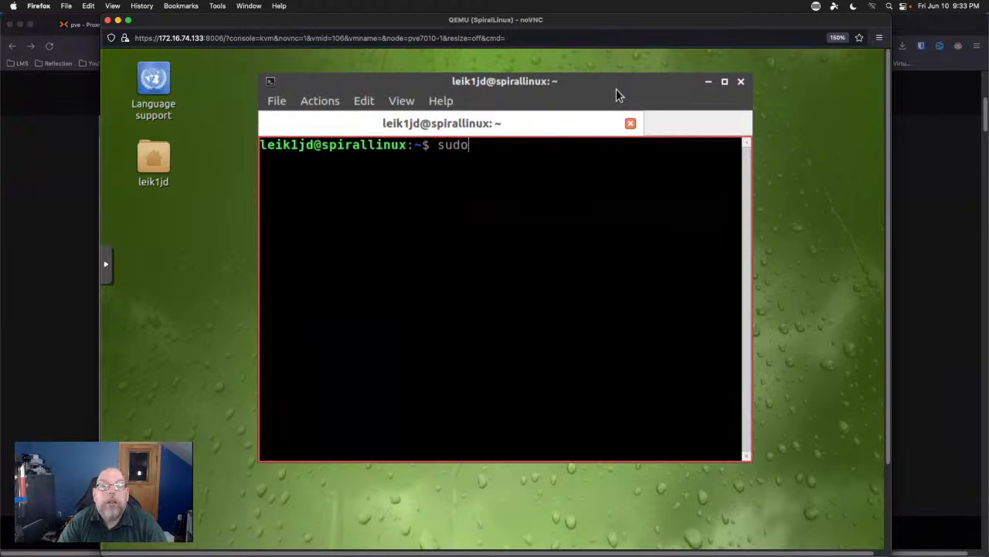
type(" apt update")
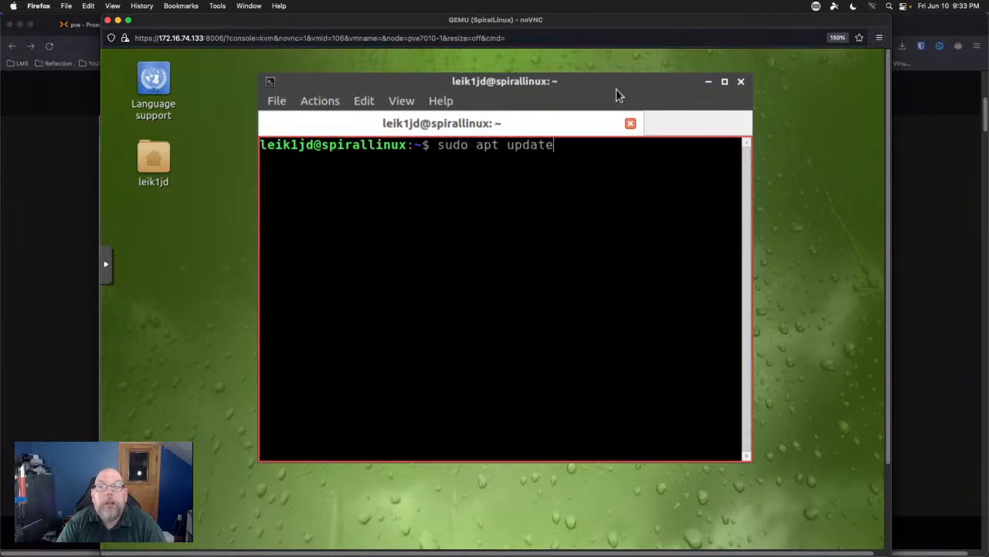
key("Return")
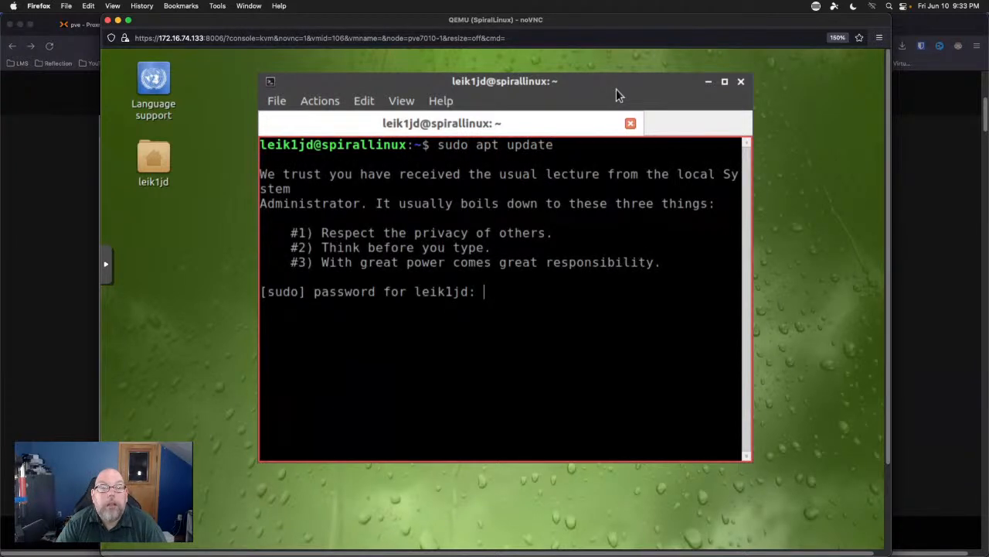
type("*********")
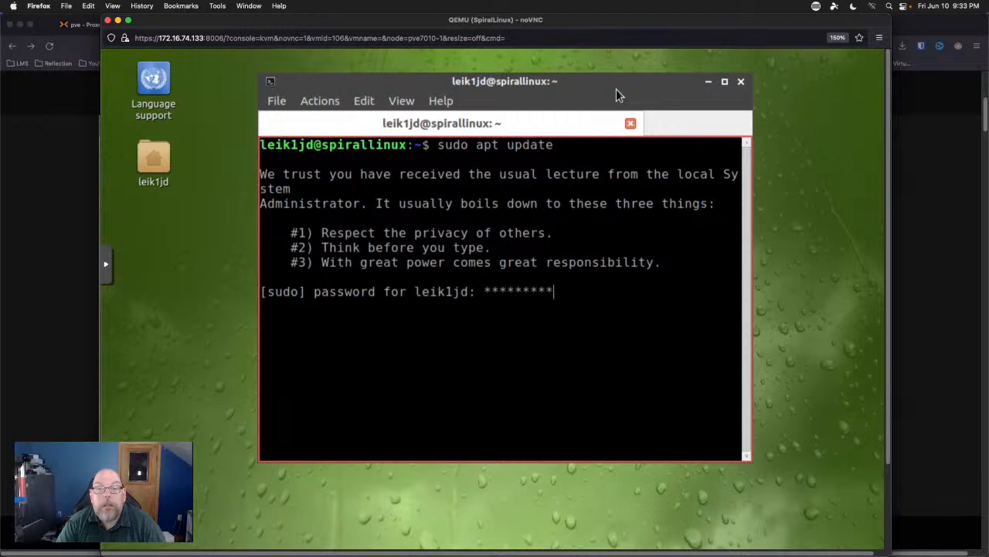
type("*")
key("Return")
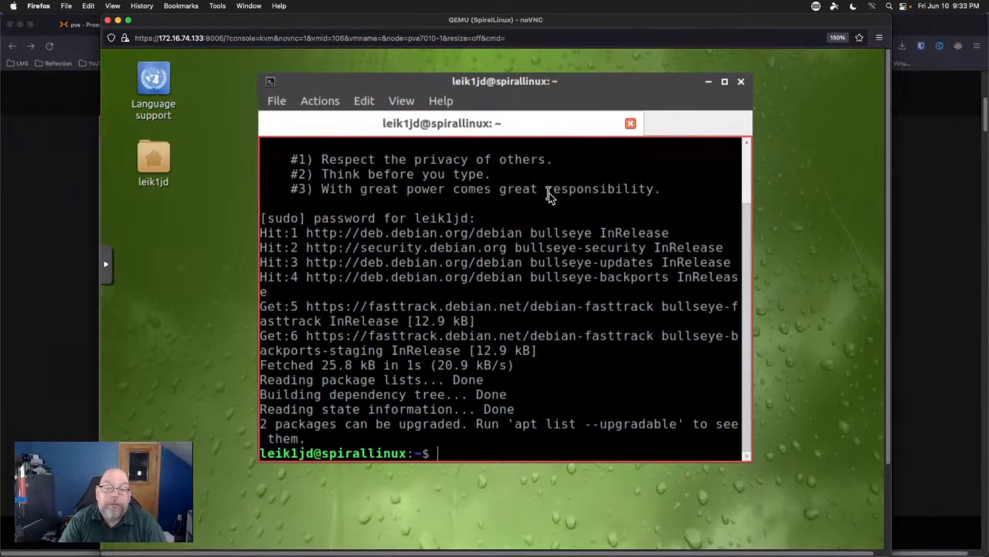
Run 'sudo apt upgrade -y' to upgrade ntfs-3g and libntfs-3g883, following the output.
type("sudo apt upgr")
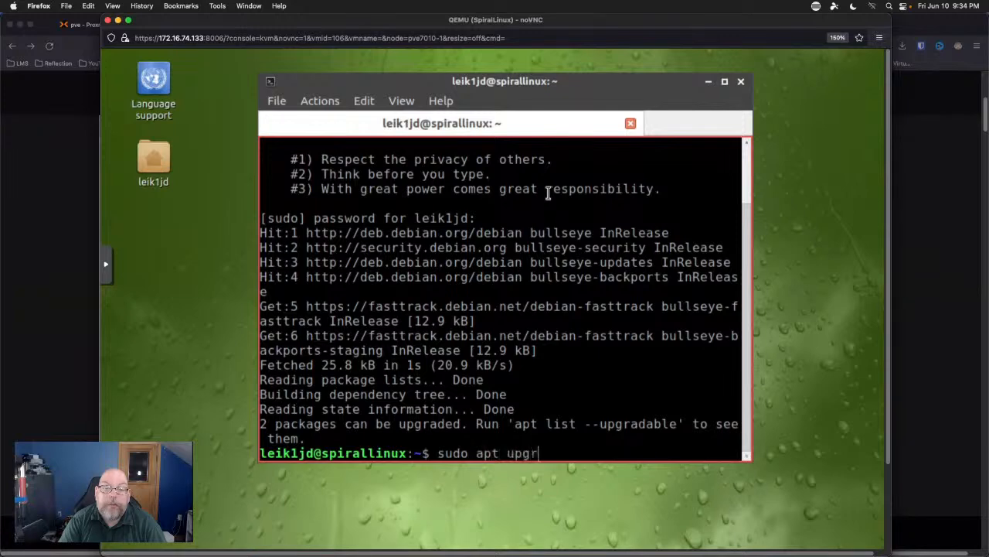
type("ade -y")
key("Return")
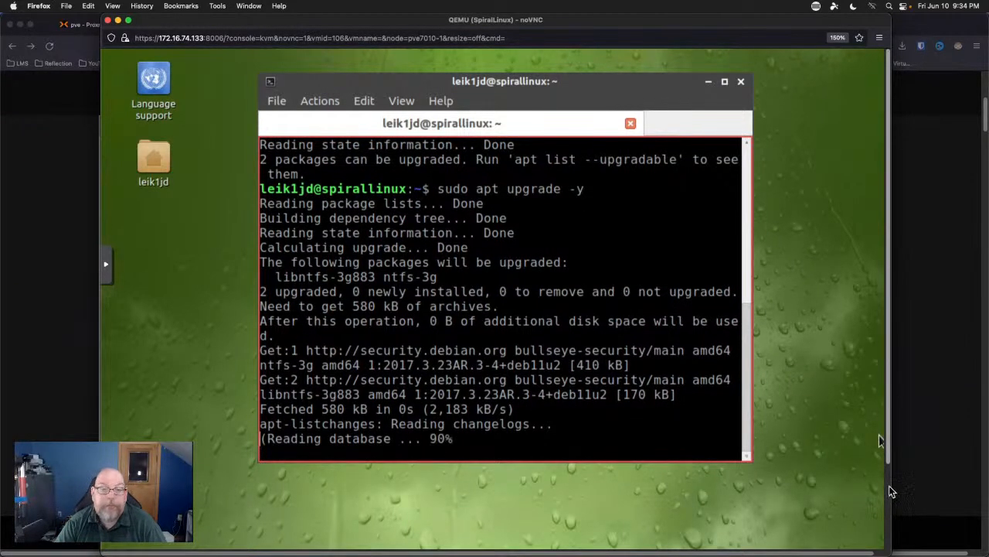
scroll(891, 490, "down", 3)
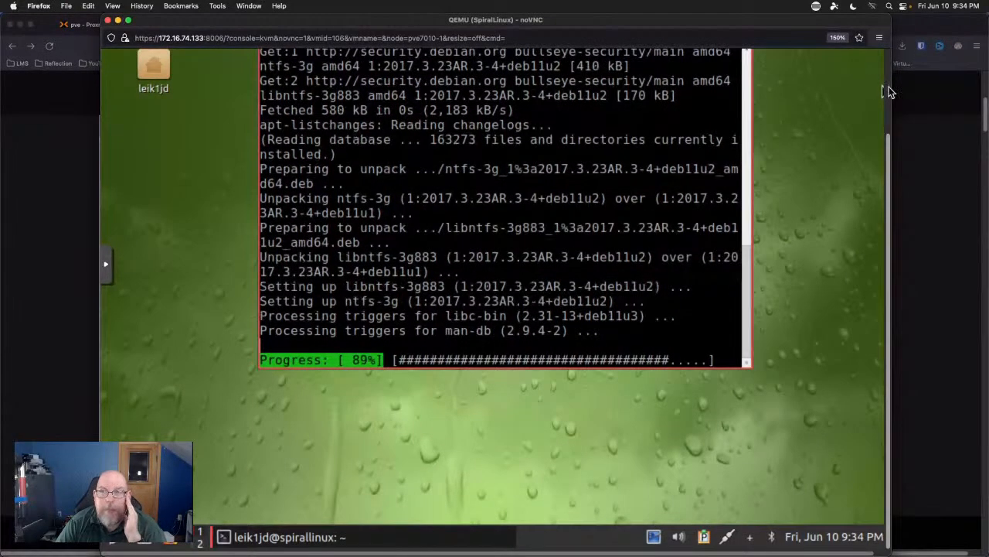
scroll(887, 90, "up", 3)
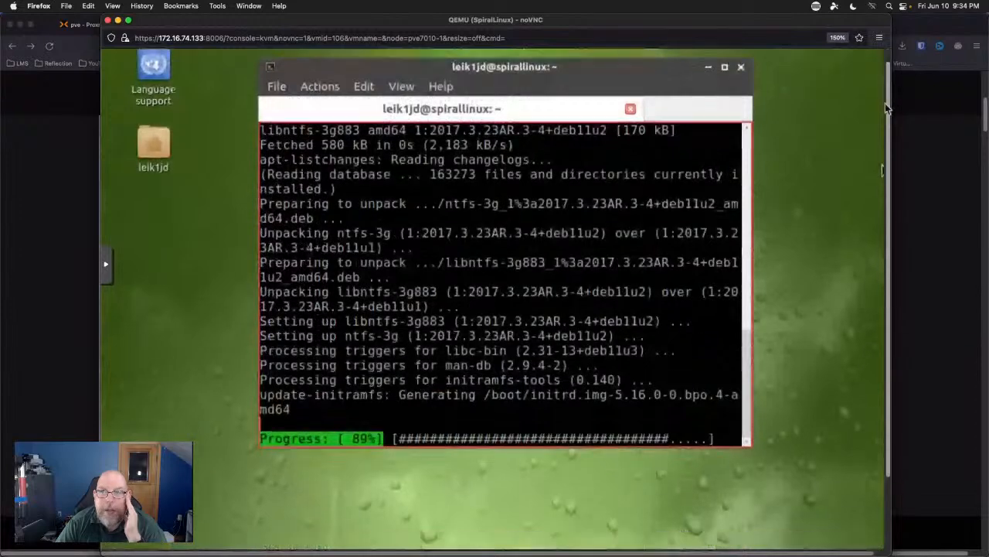
scroll(887, 113, "up", 1)
scroll(886, 70, "down", 4)
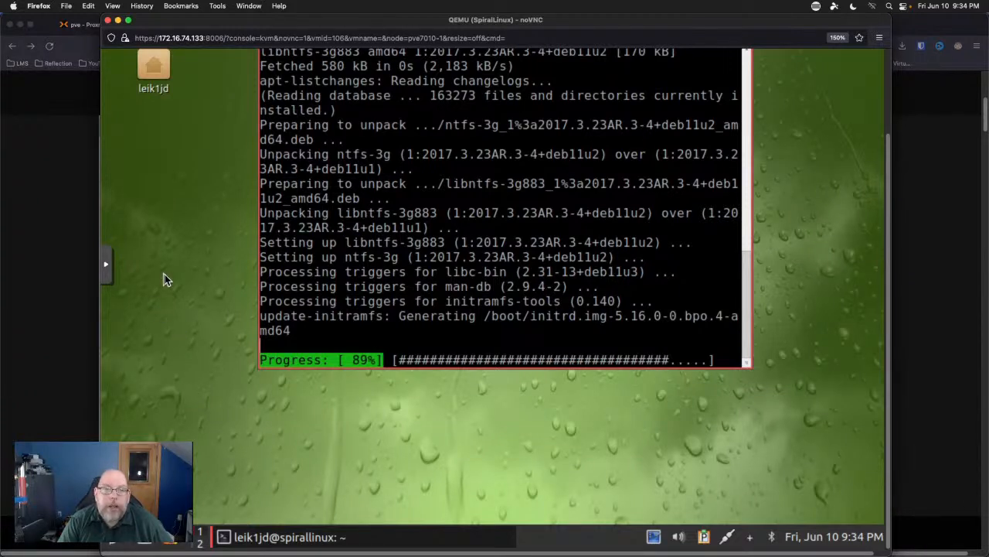
Peek at workspace 2, then return to workspace 1 while the upgrade finishes.
key("ctrl+alt+Right")
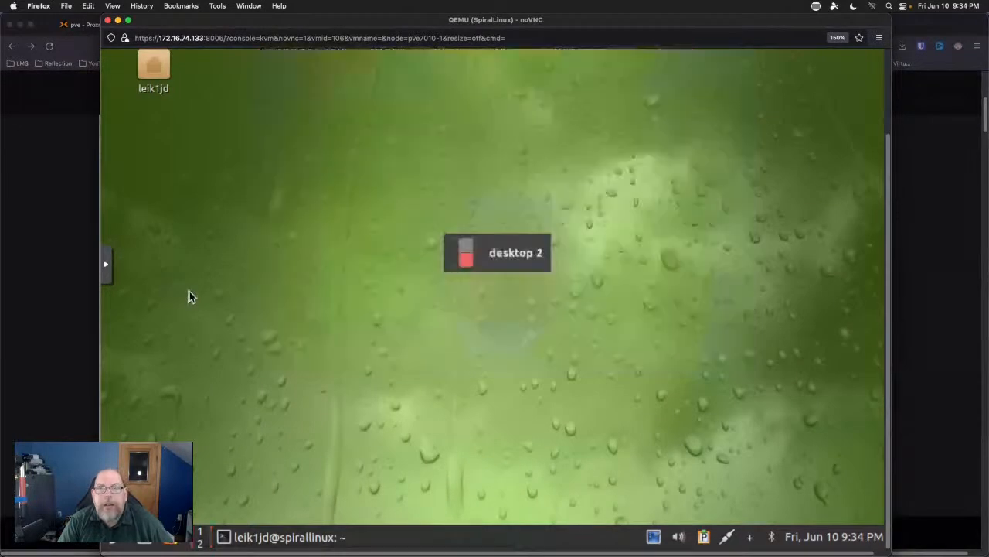
scroll(191, 294, "down", 2)
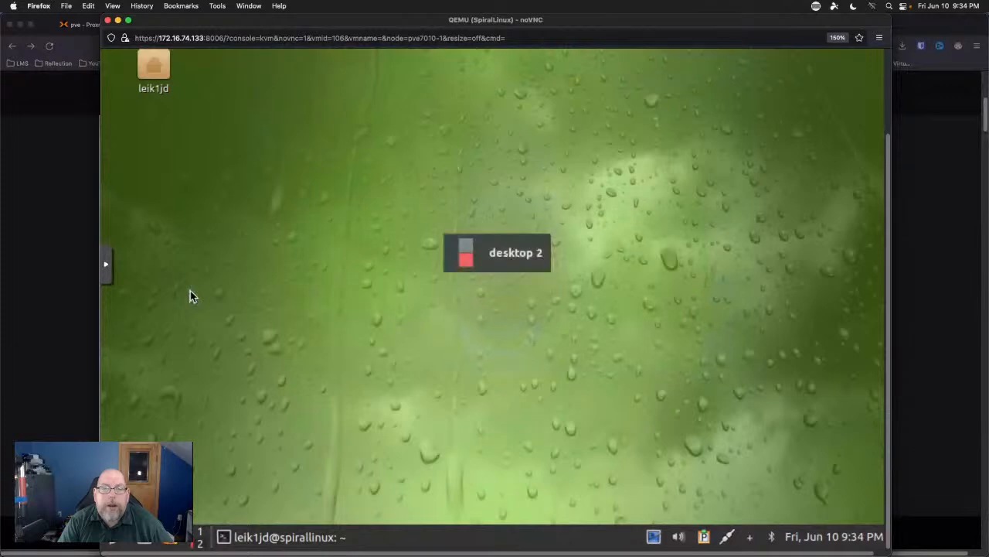
scroll(192, 291, "up", 1)
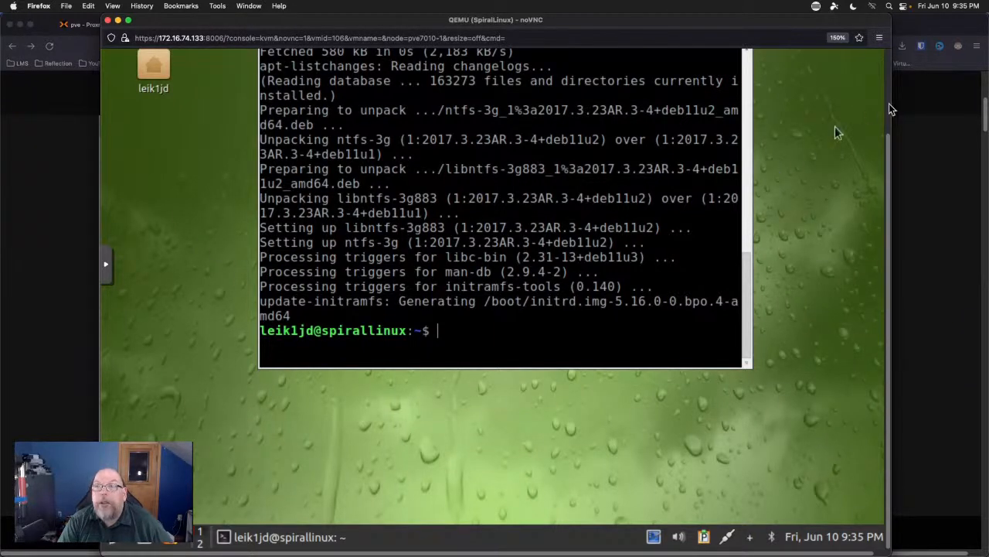
Close the terminal, confirm the exit prompt, and bring the guest taskbar into view.
scroll(889, 104, "up", 3)
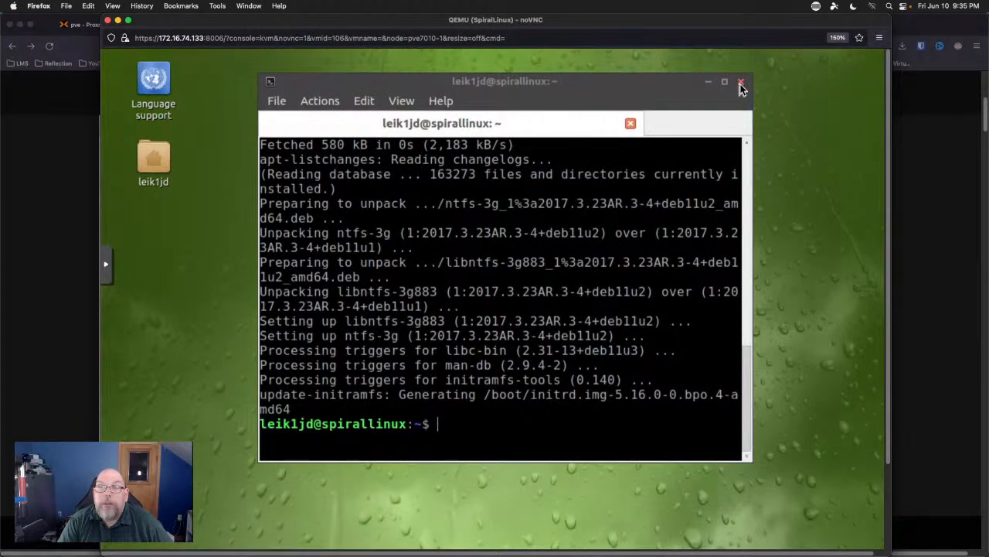
left_click(740, 83)
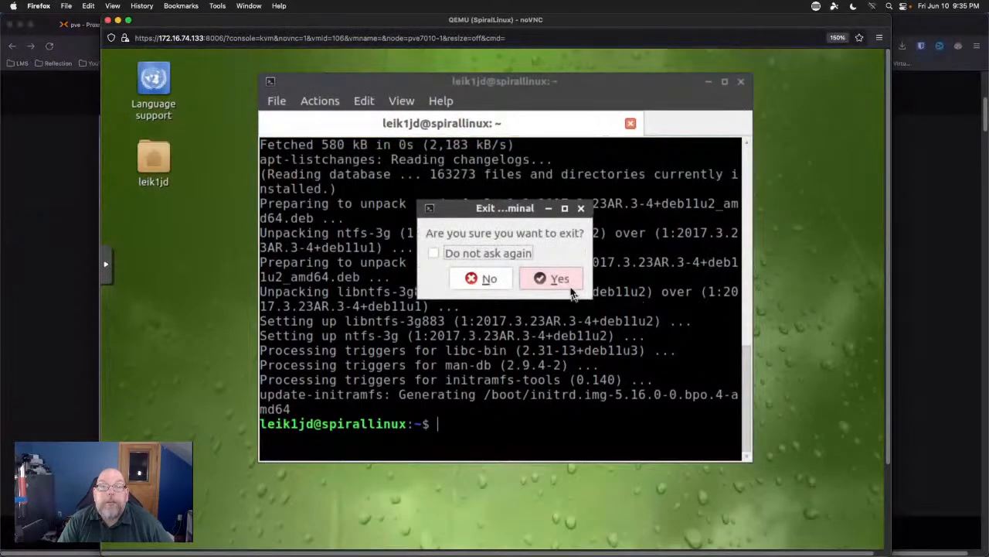
left_click(572, 292)
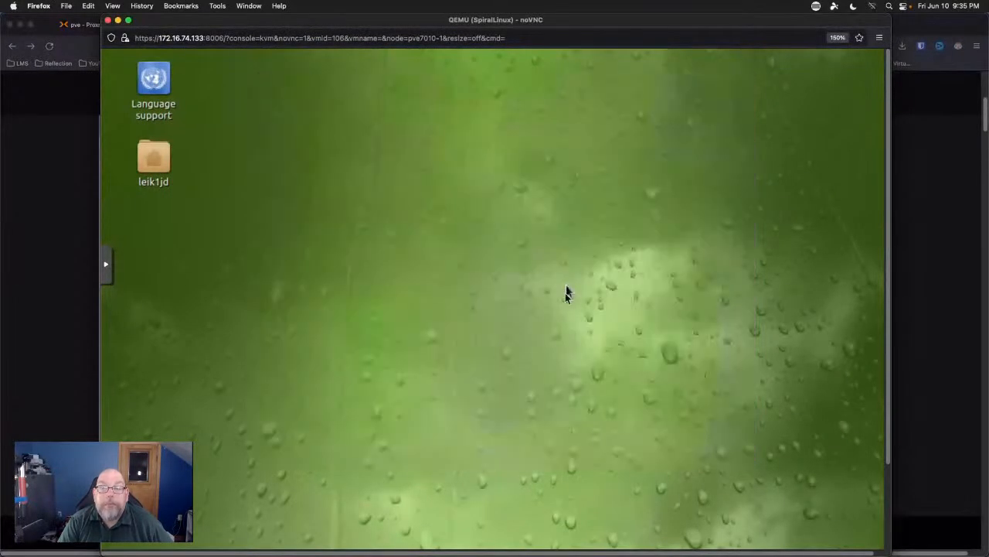
left_click(887, 490)
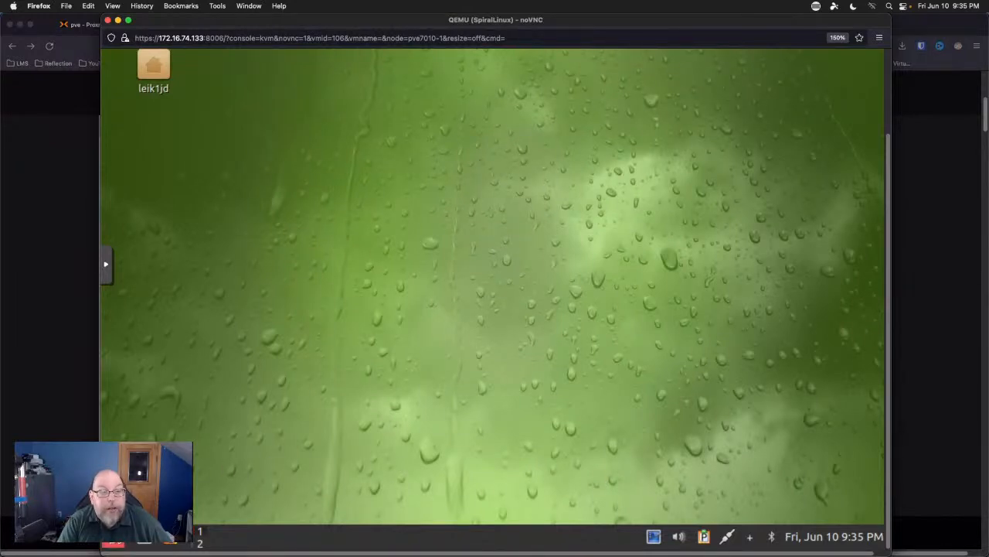
Open the application menu to Preferences > LXQt settings, showing the Desktop entry.
left_click(115, 538)
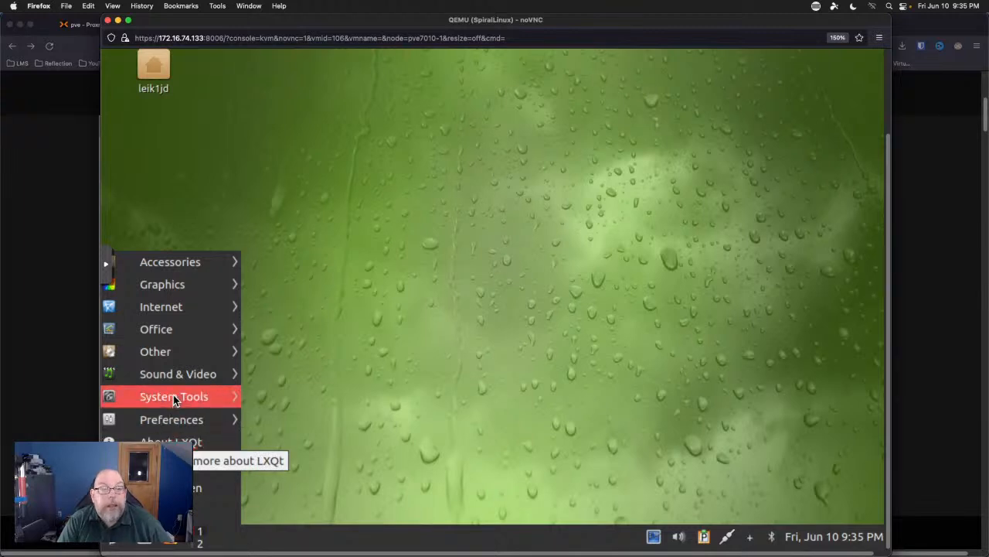
mouse_move(184, 379)
mouse_move(182, 397)
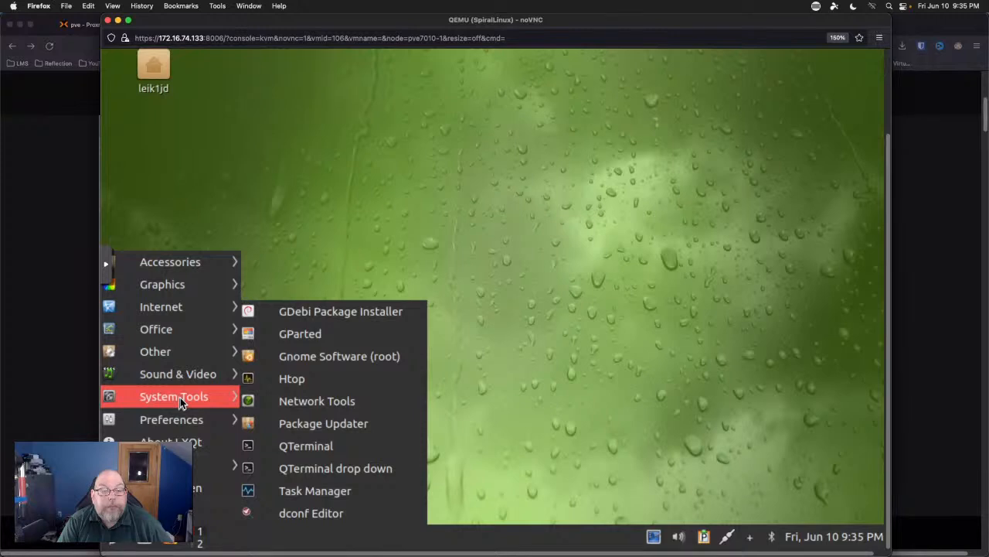
mouse_move(186, 351)
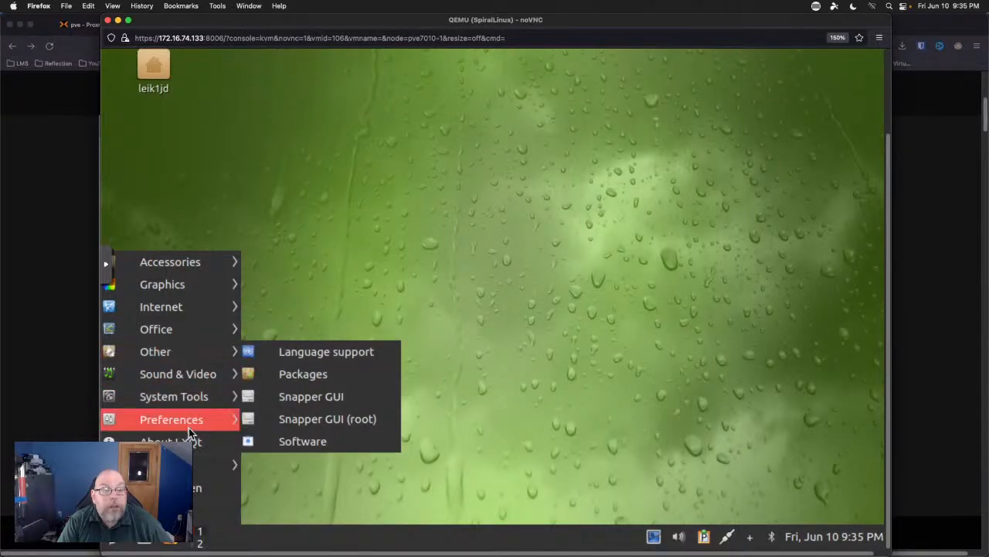
mouse_move(188, 425)
mouse_move(462, 200)
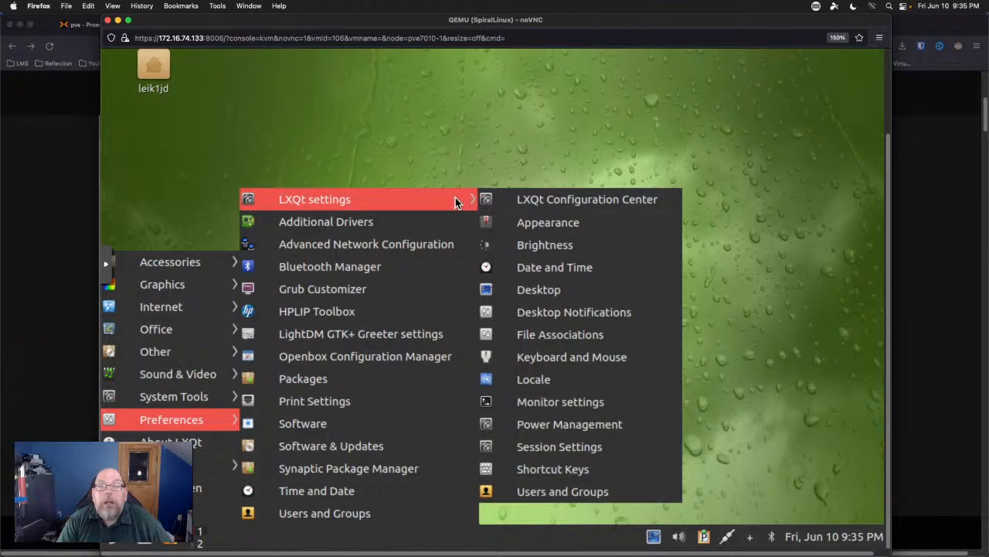
Open Desktop Preferences' Background tab and browse for a different wallpaper image.
left_click(584, 294)
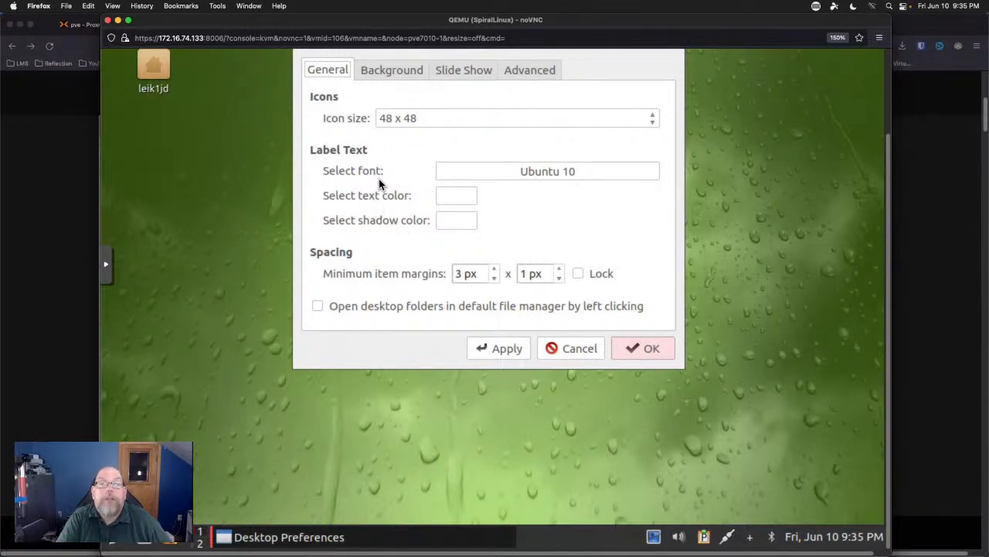
left_click(389, 69)
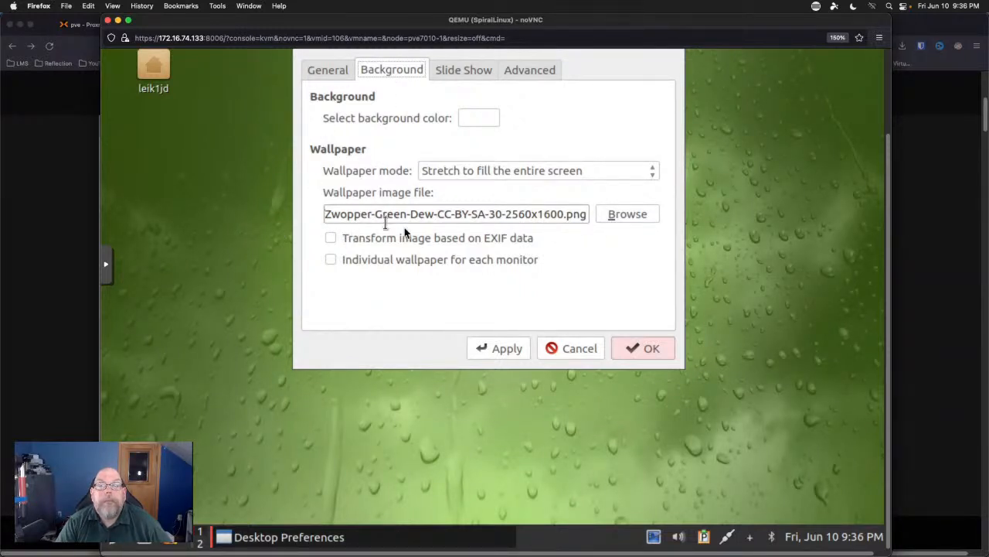
left_click(628, 214)
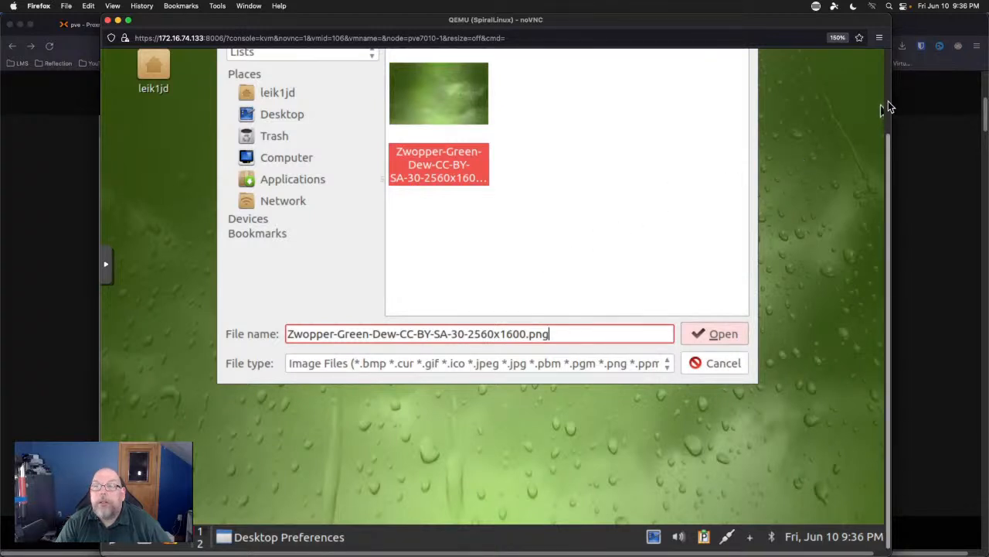
Deselect the current wallpaper file and go up to the /usr/share folder.
scroll(887, 105, "up", 3)
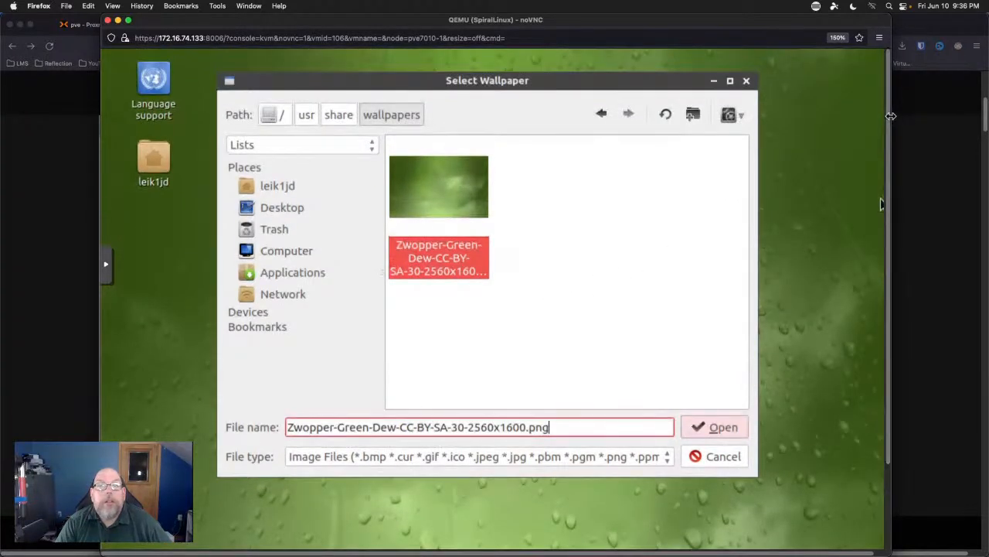
scroll(888, 126, "down", 1)
scroll(885, 132, "down", 1)
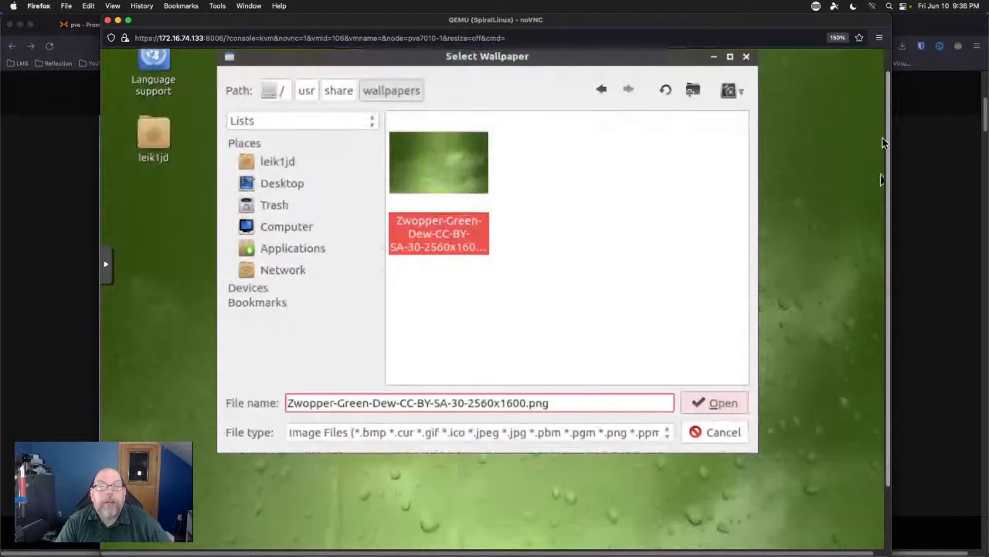
scroll(883, 137, "up", 1)
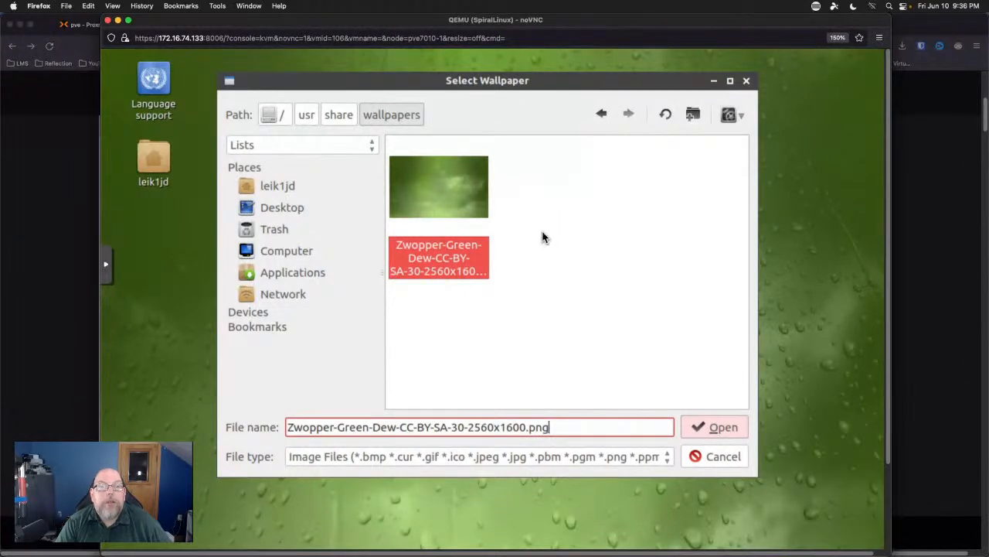
left_click(563, 239)
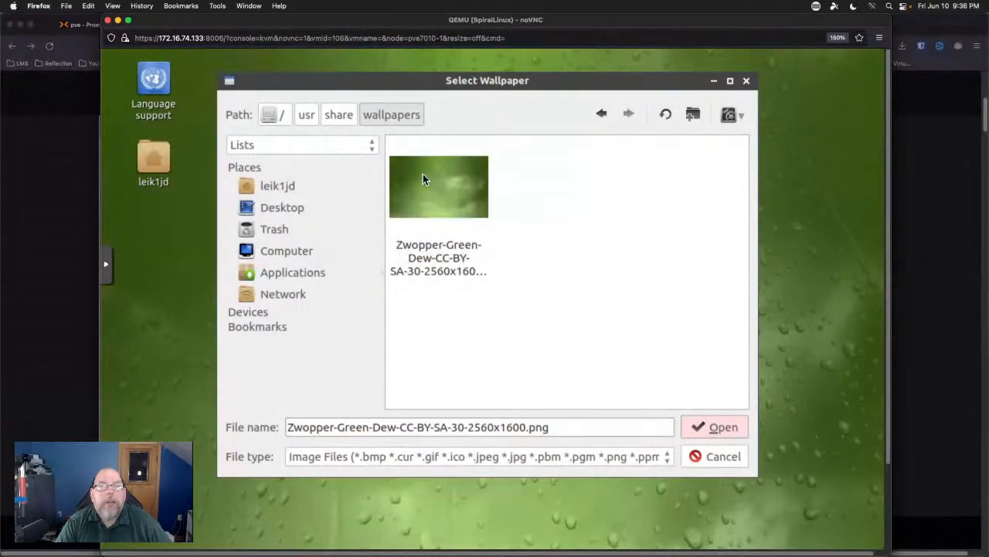
left_click(347, 120)
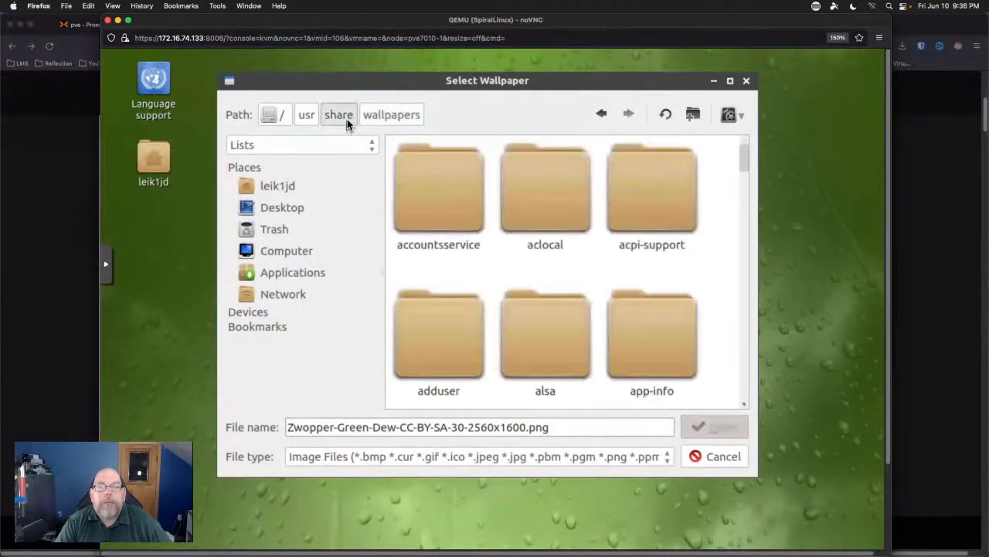
Open the wallpapers folder, then close the picker and Desktop Preferences without changes.
scroll(498, 222, "down", 2)
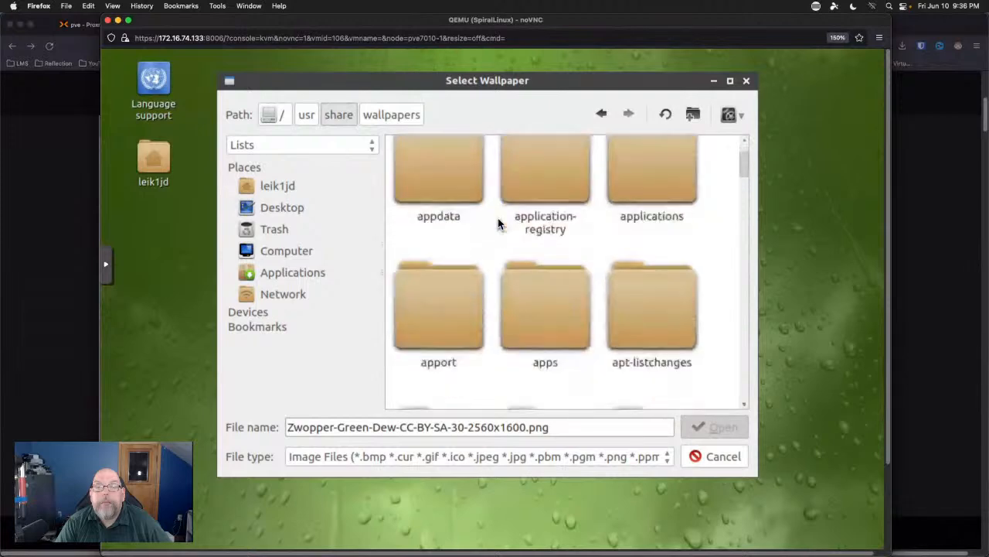
scroll(497, 222, "up", 2)
scroll(498, 222, "down", 10)
scroll(498, 222, "down", 15)
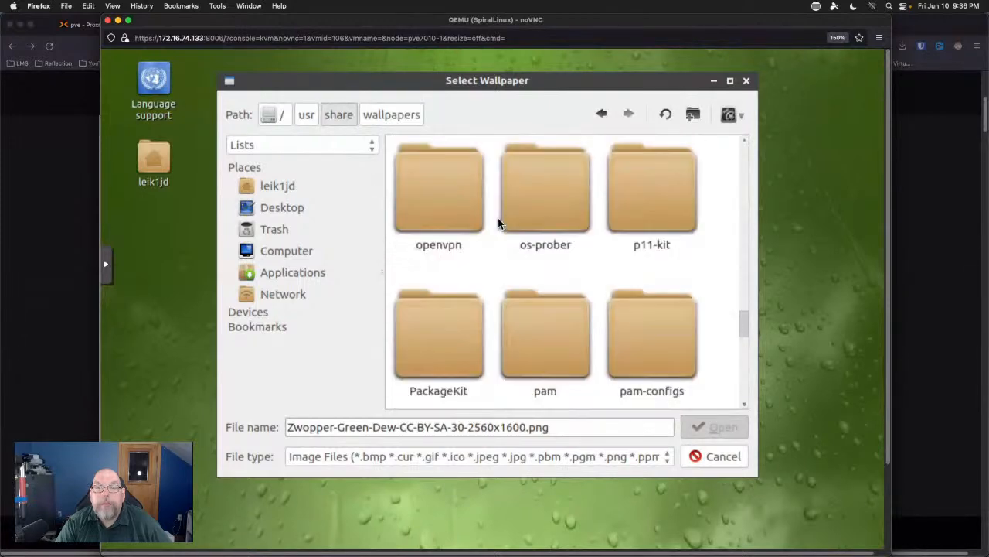
scroll(498, 222, "up", 4)
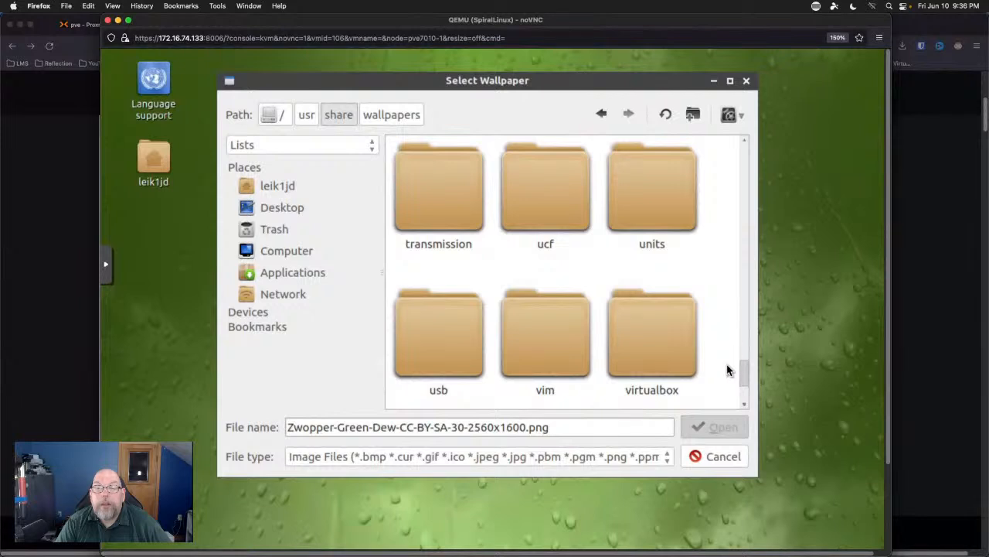
scroll(744, 369, "down", 2)
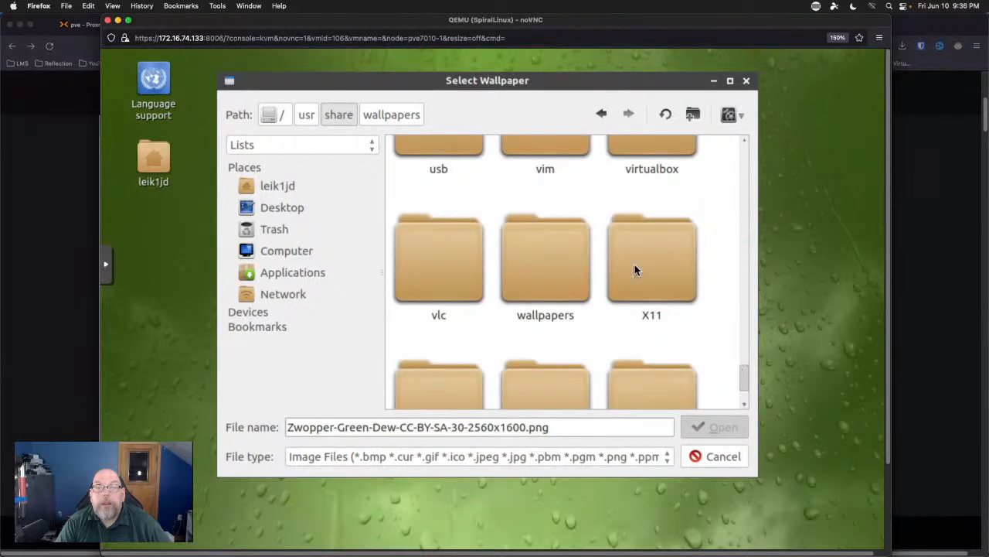
left_click(540, 262)
double_click(540, 263)
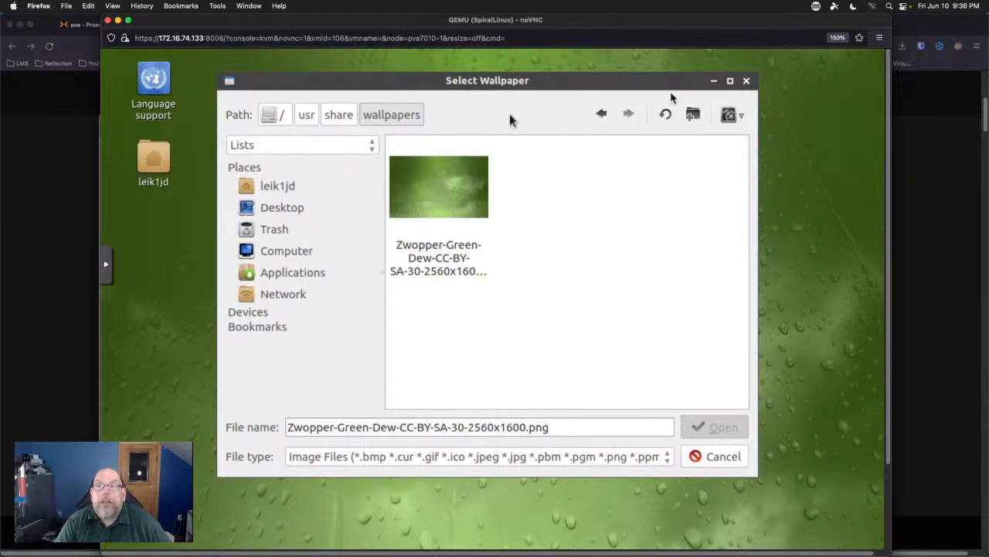
left_click(746, 82)
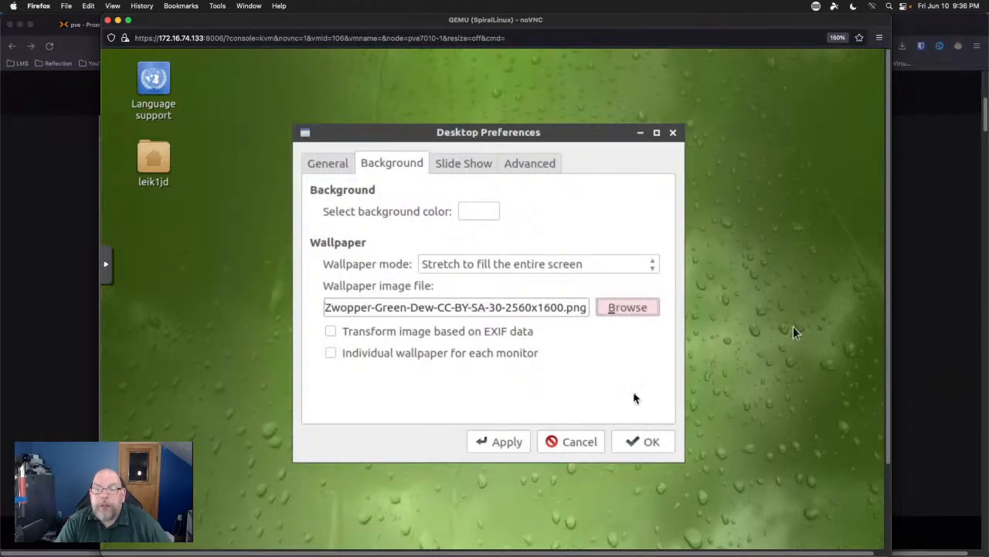
left_click(584, 442)
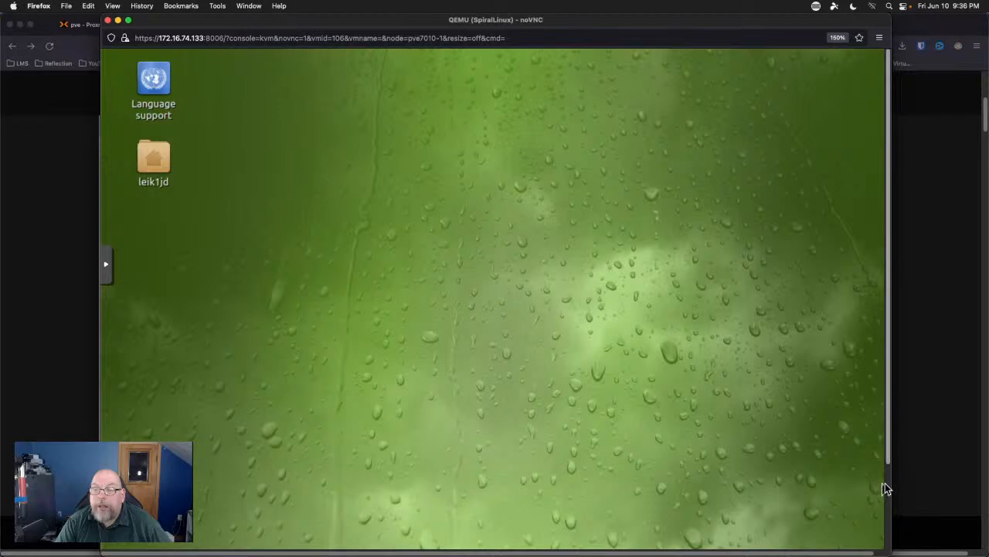
scroll(885, 482, "down", 3)
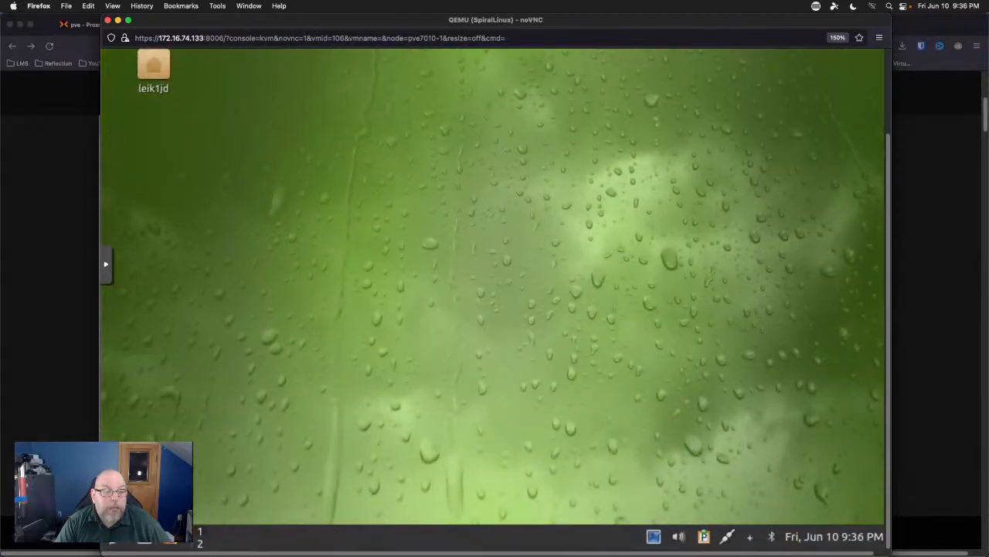
left_click(113, 543)
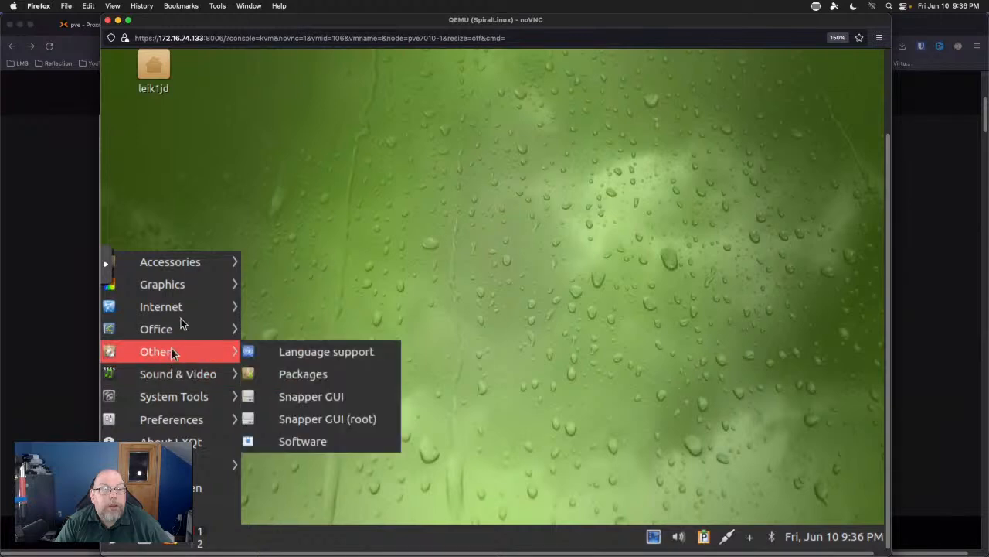
mouse_move(197, 261)
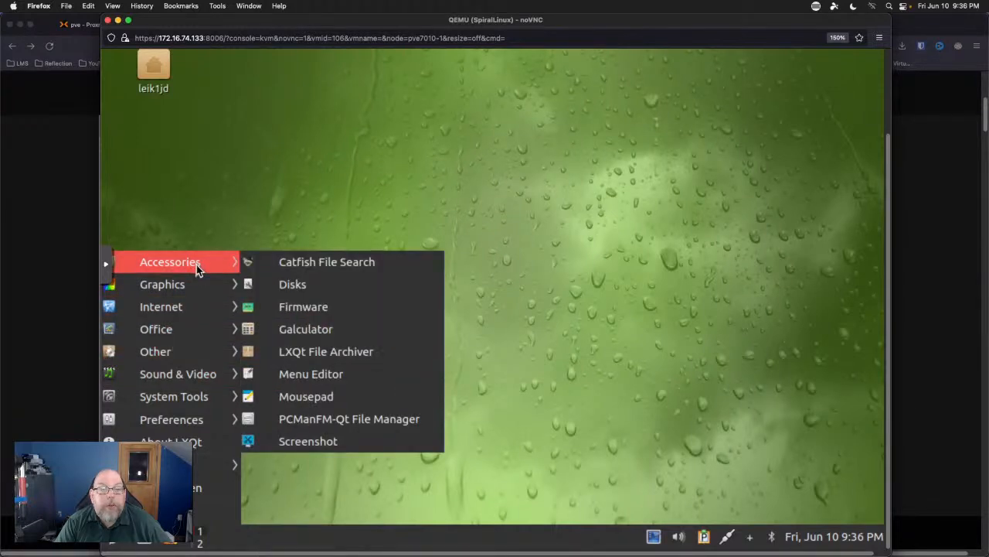
mouse_move(198, 286)
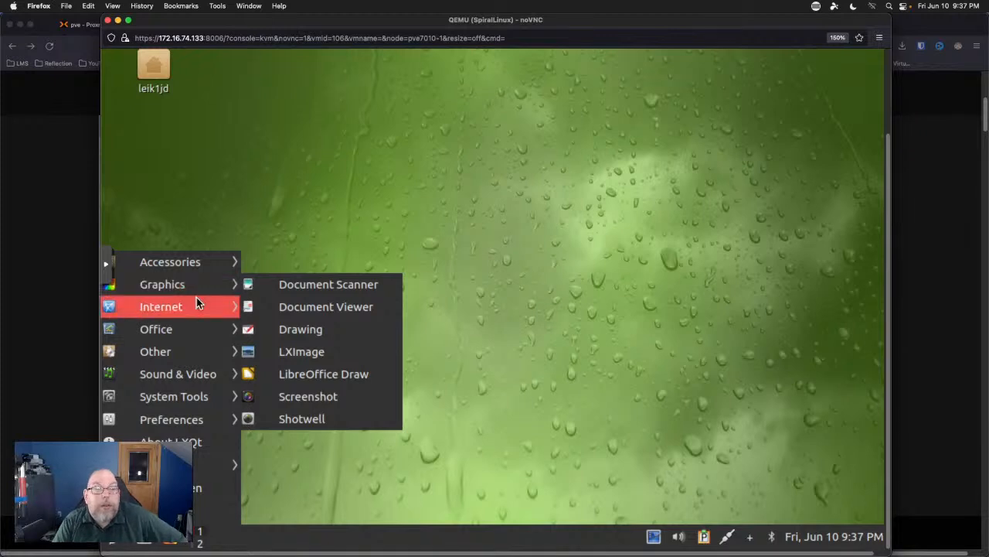
mouse_move(195, 306)
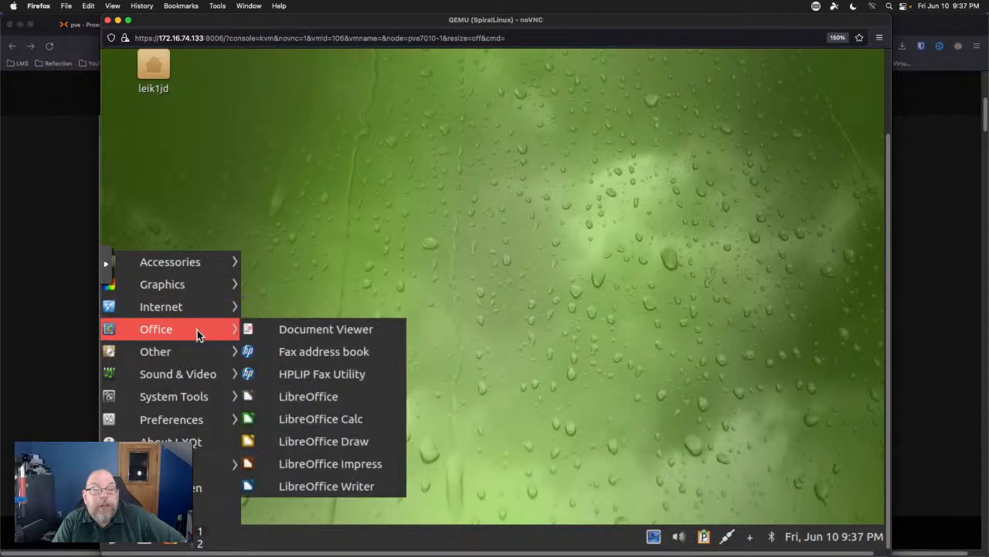
mouse_move(197, 362)
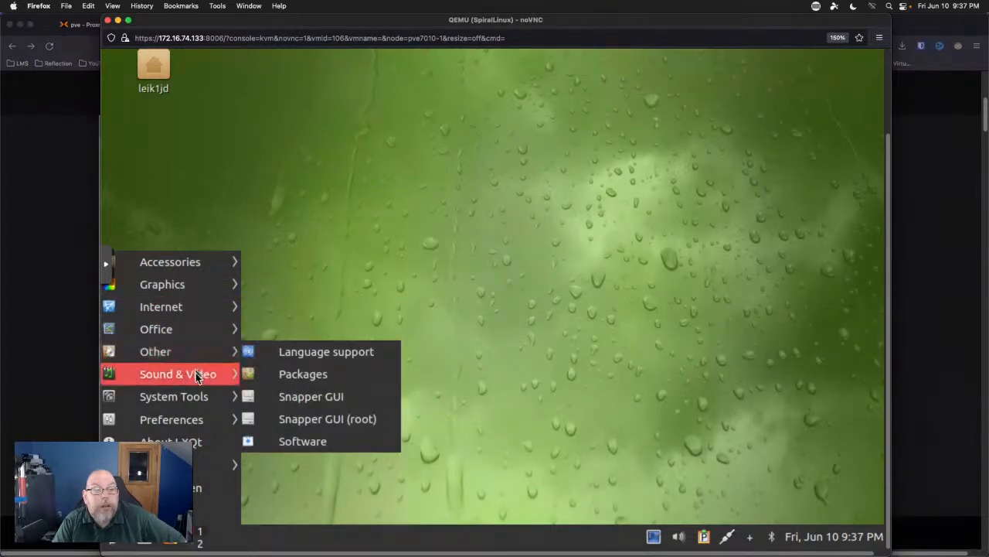
mouse_move(199, 399)
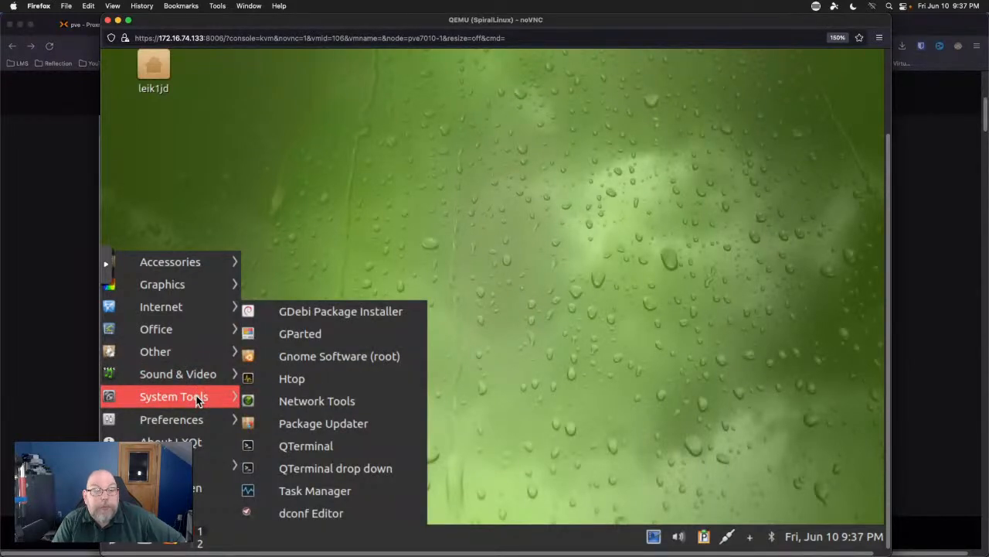
mouse_move(193, 421)
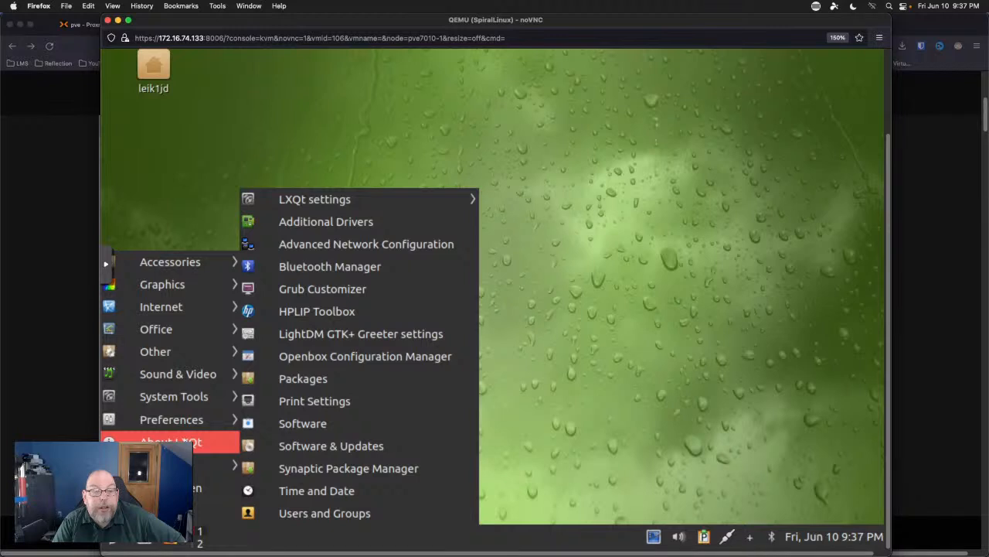
mouse_move(216, 465)
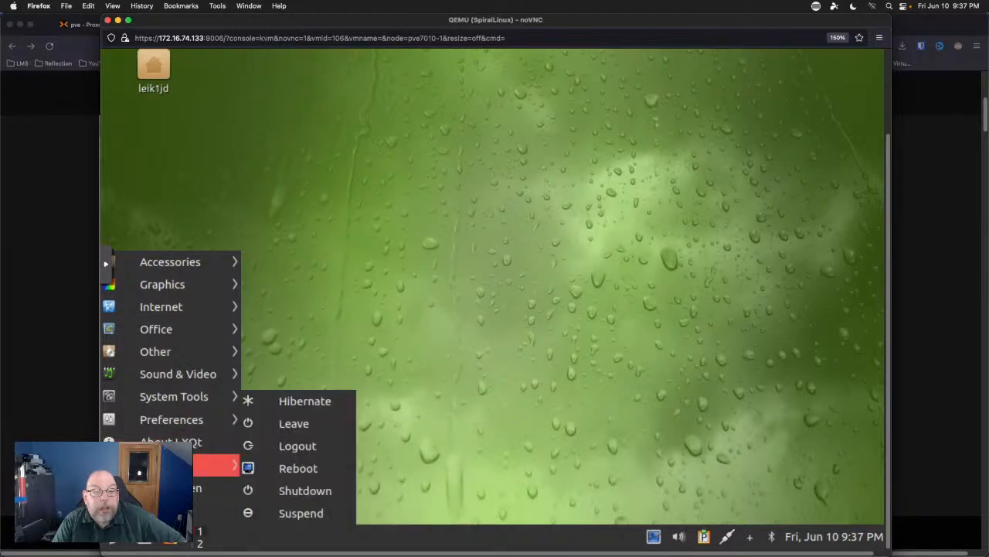
left_click(391, 292)
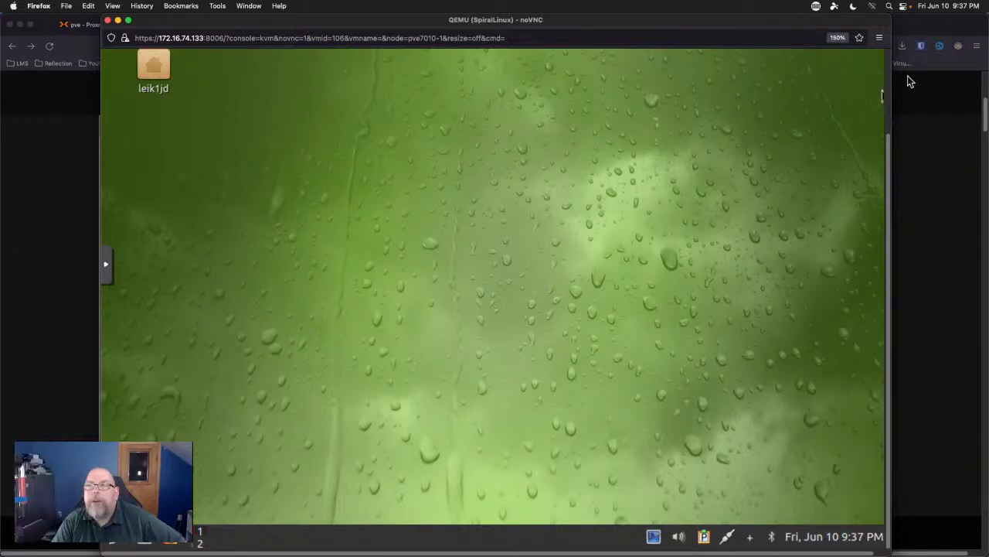
scroll(886, 87, "up", 3)
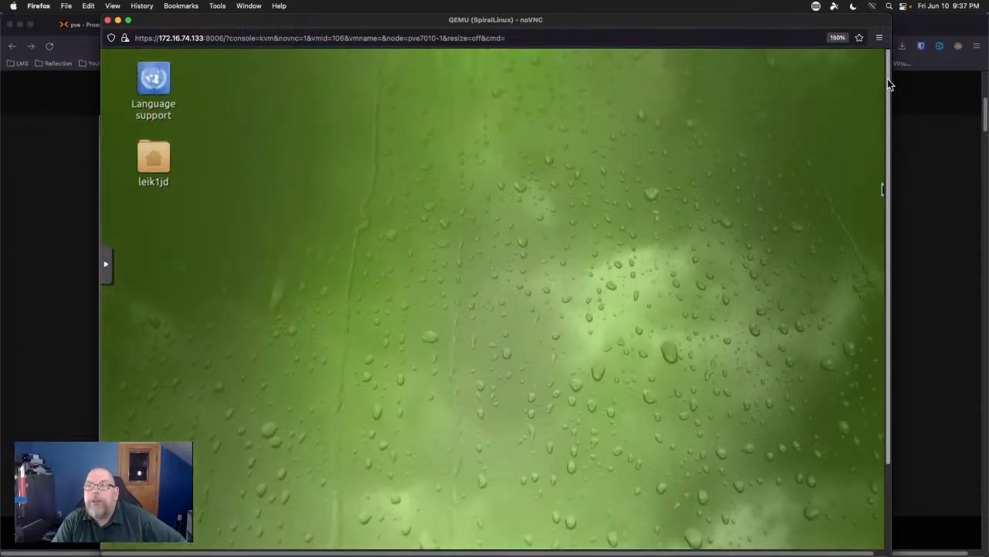
right_click(395, 128)
mouse_move(493, 139)
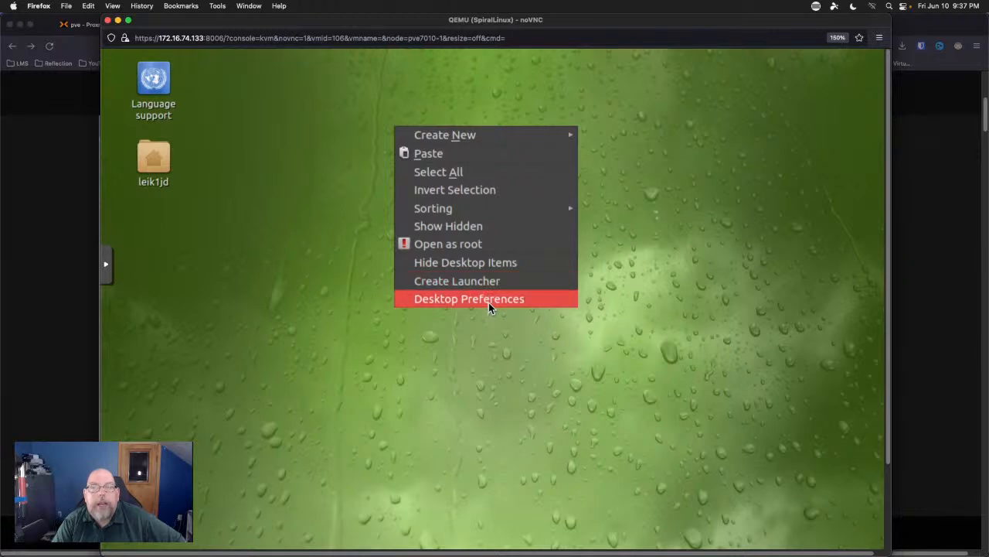
left_click(699, 365)
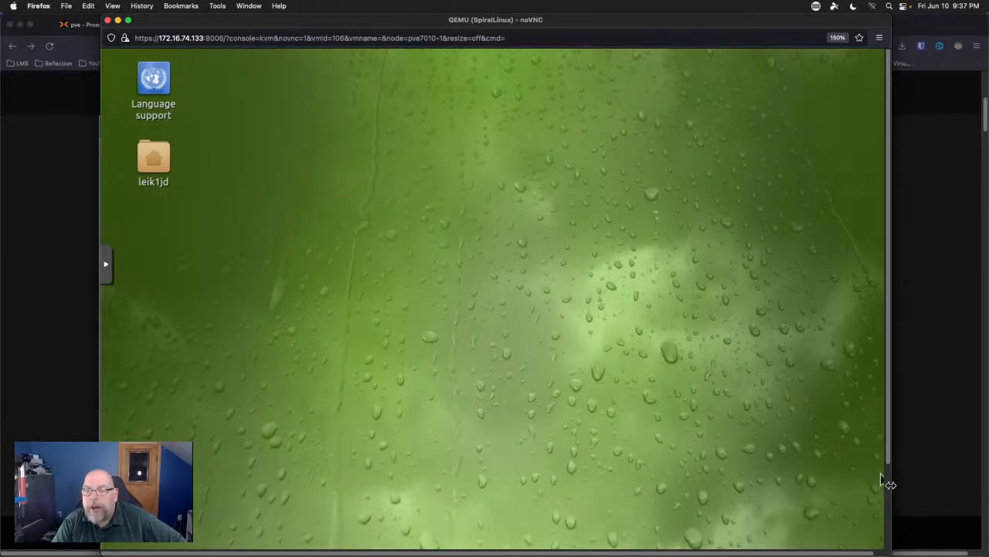
scroll(881, 481, "down", 3)
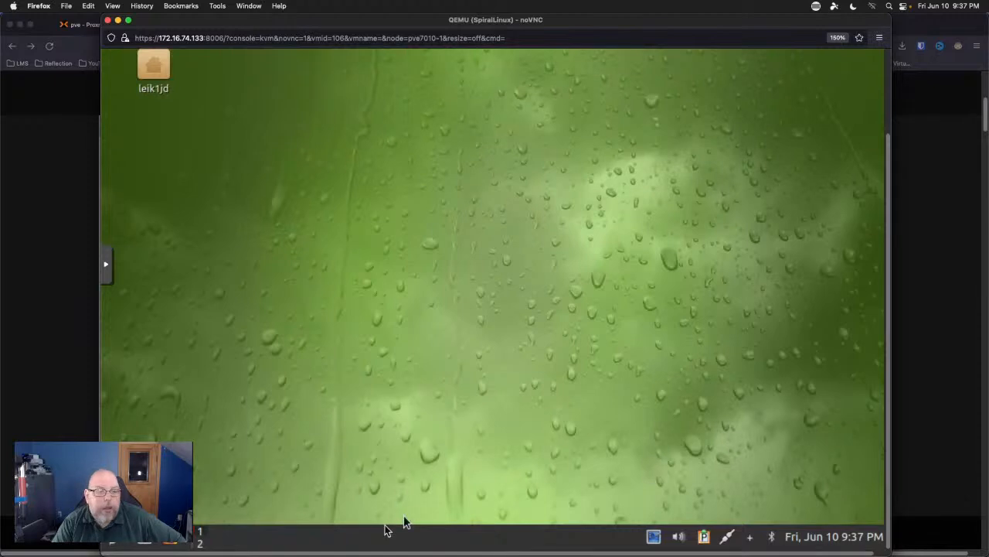
left_click(111, 542)
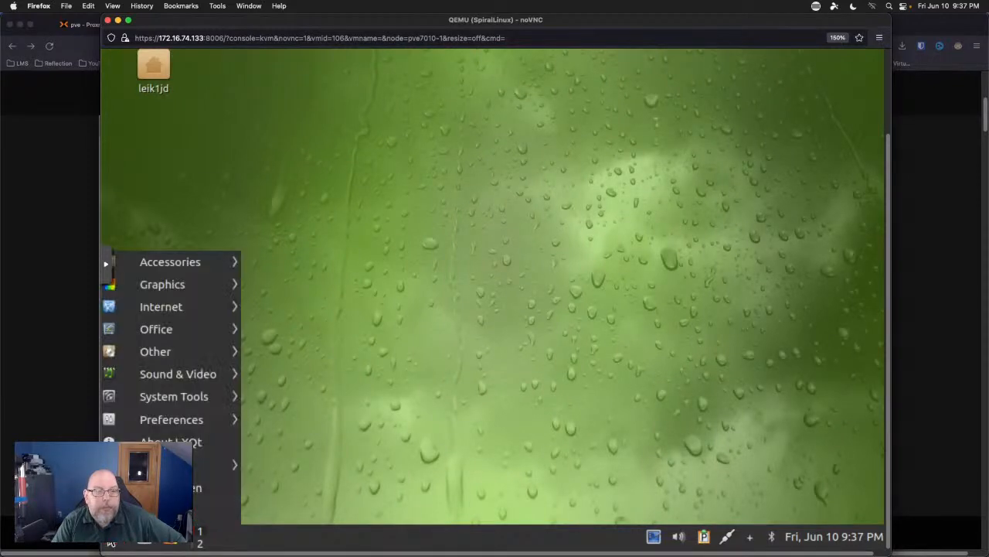
mouse_move(186, 465)
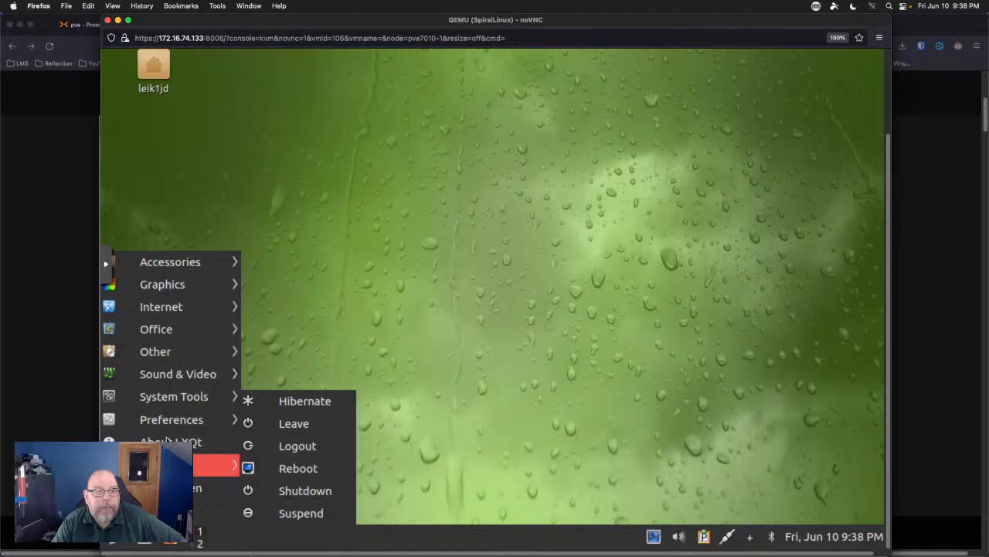
left_click(629, 249)
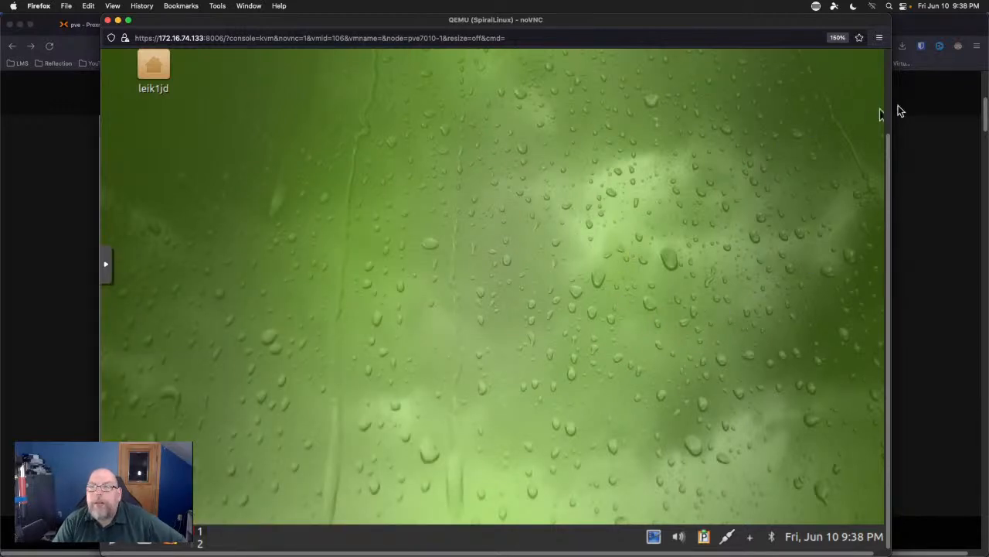
scroll(887, 108, "up", 3)
scroll(881, 165, "down", 3)
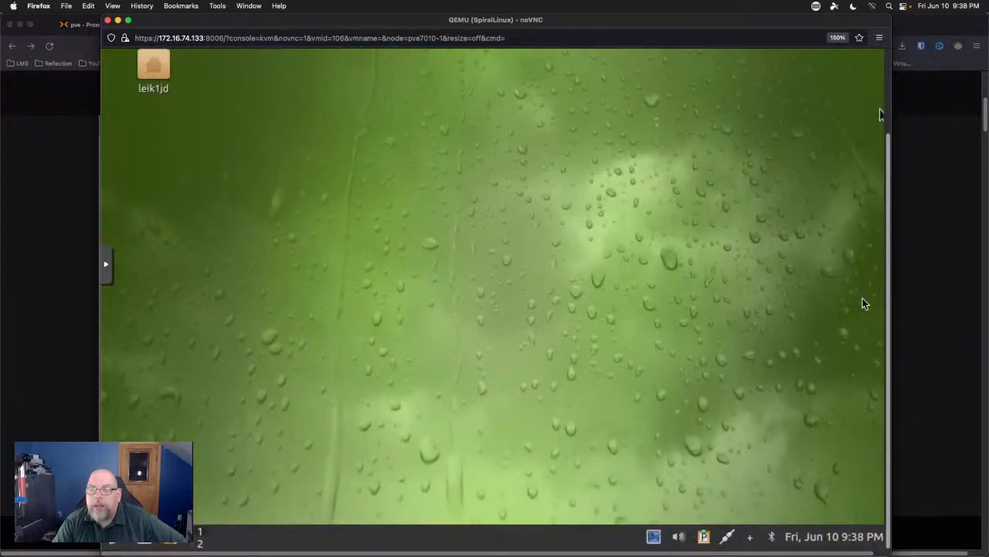
left_click(818, 541)
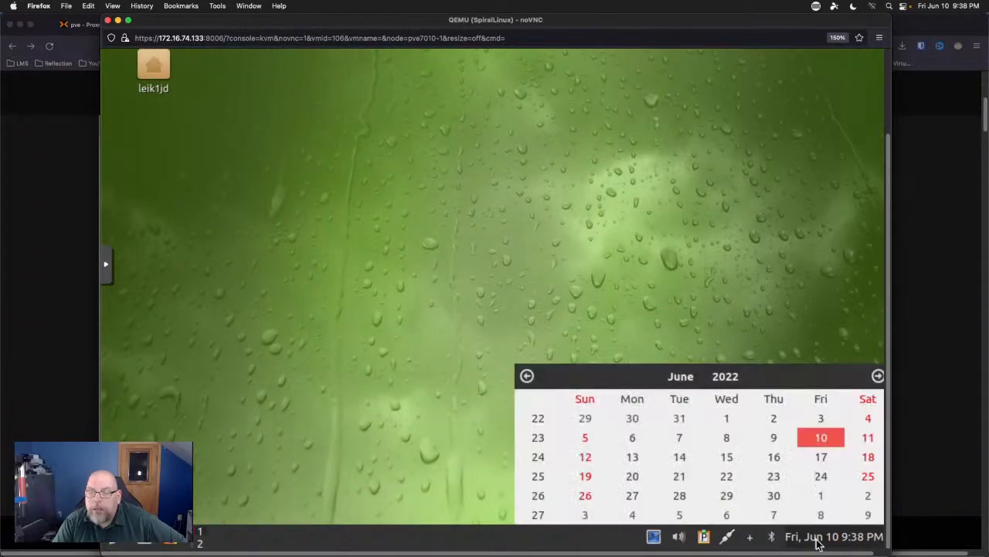
left_click(812, 311)
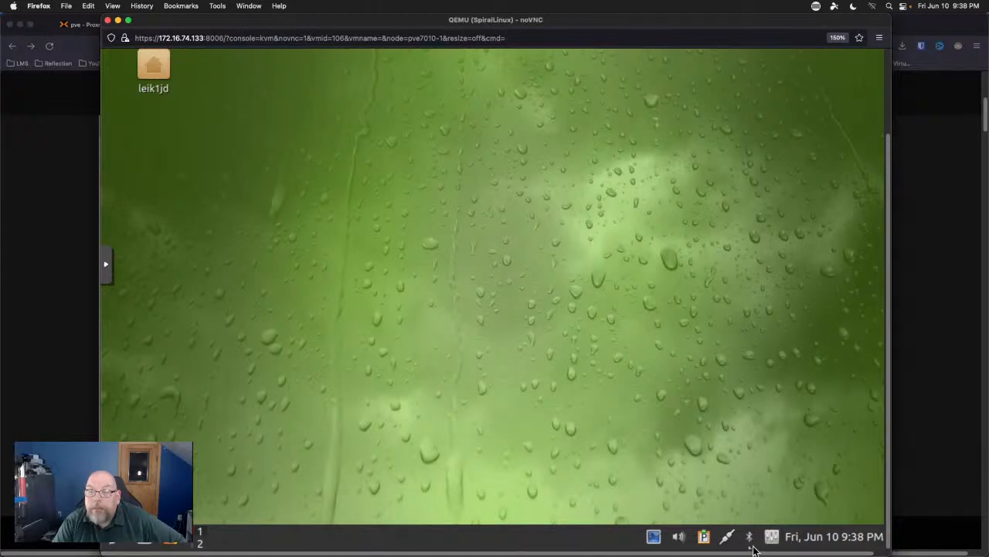
Review Desktop Notifications including Advanced settings (3 sec, 300 px width, 10 saved), then close.
left_click(770, 541)
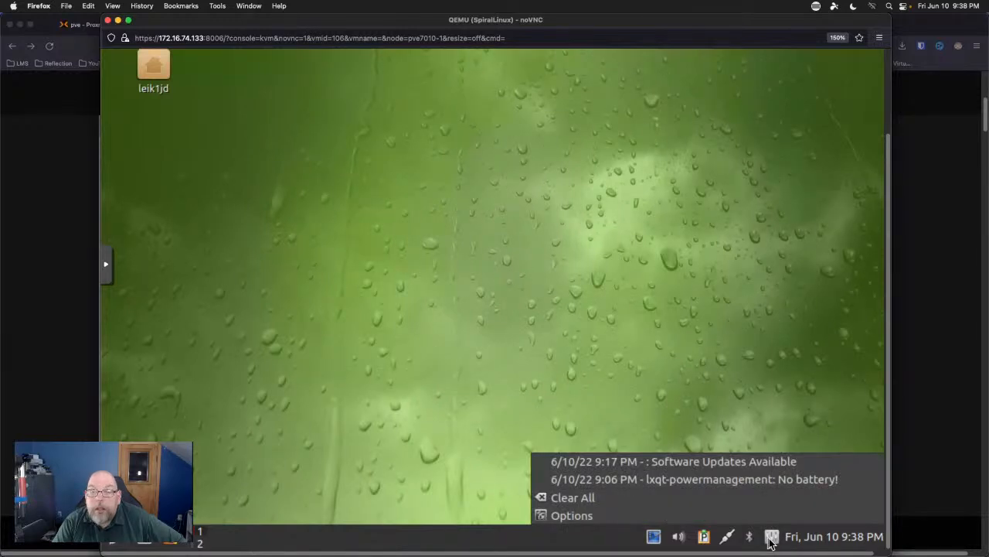
left_click(761, 516)
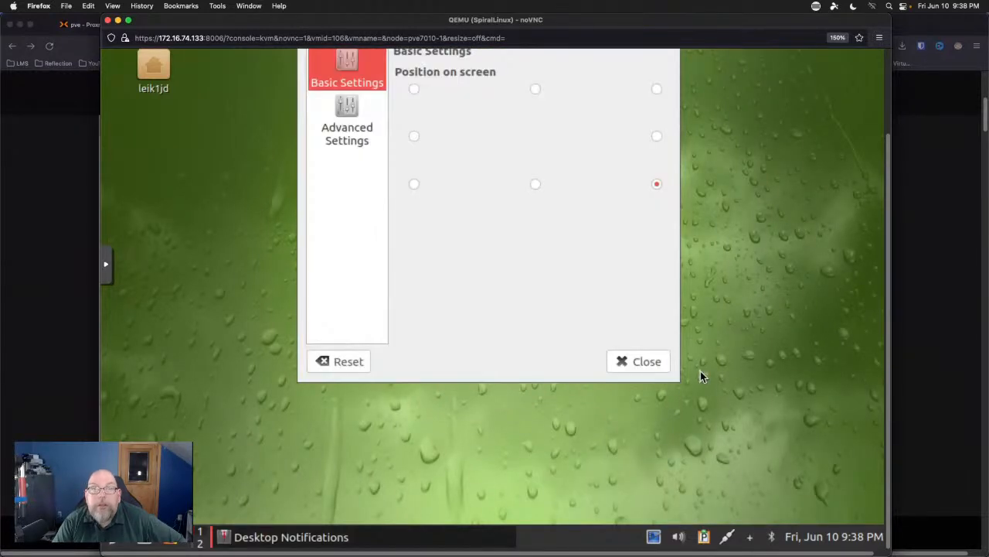
left_click(890, 122)
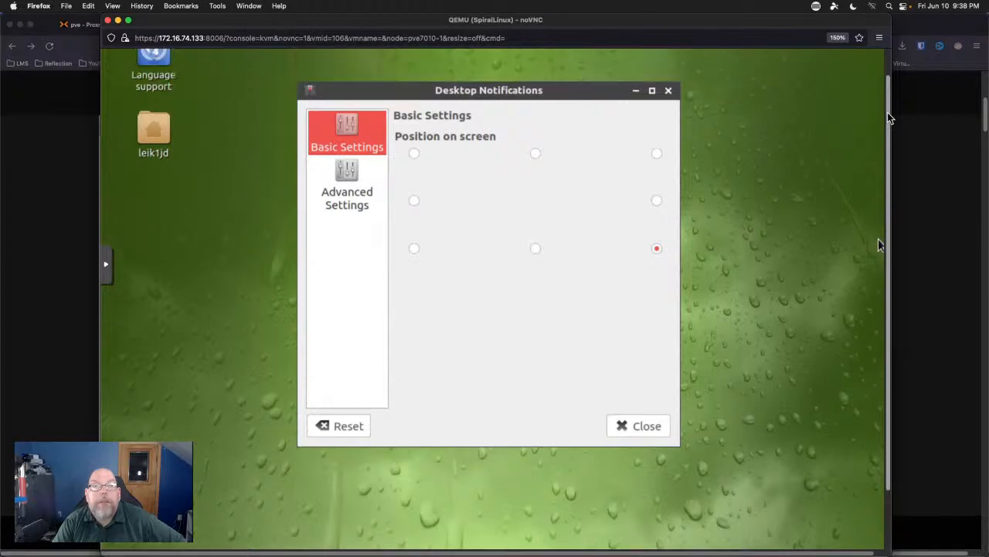
scroll(888, 118, "up", 1)
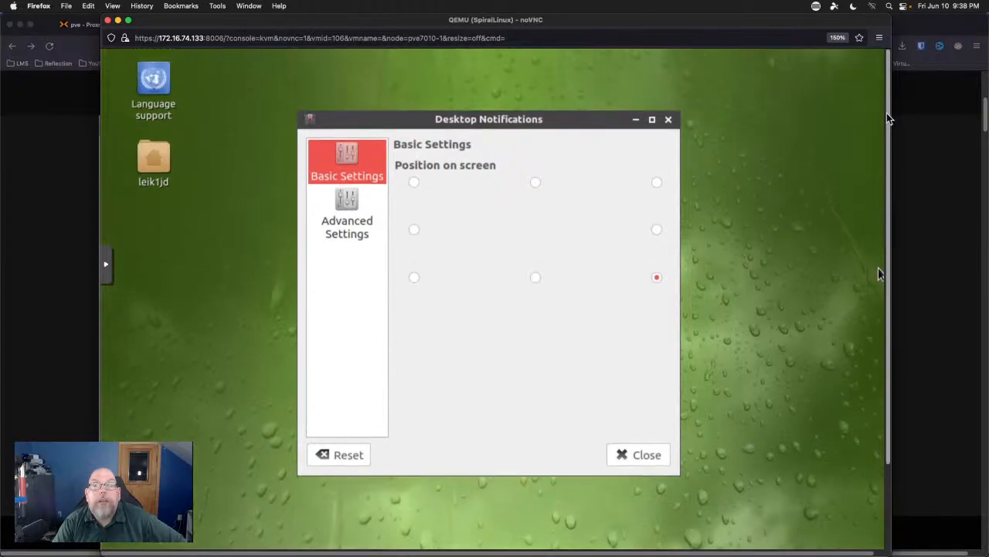
left_click(343, 202)
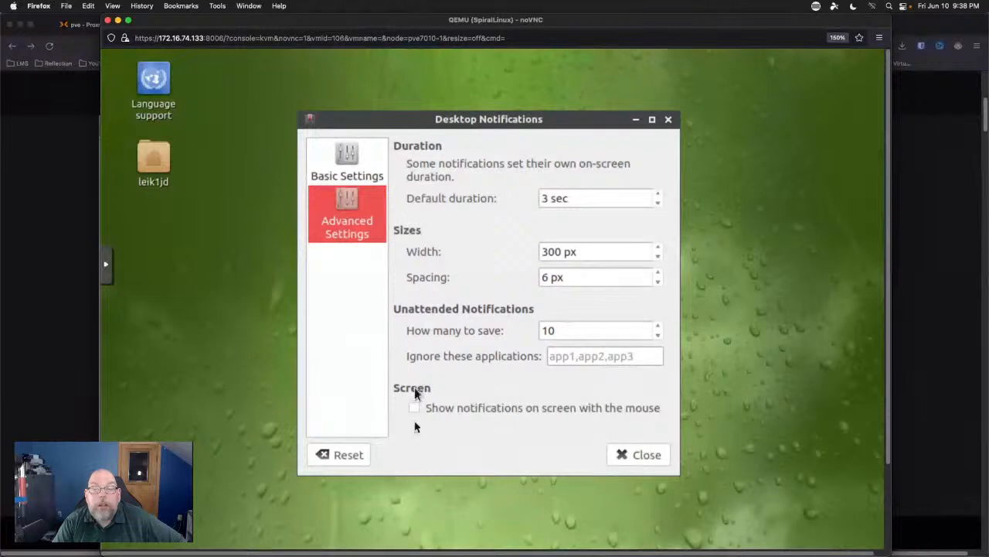
left_click(644, 456)
scroll(886, 485, "down", 2)
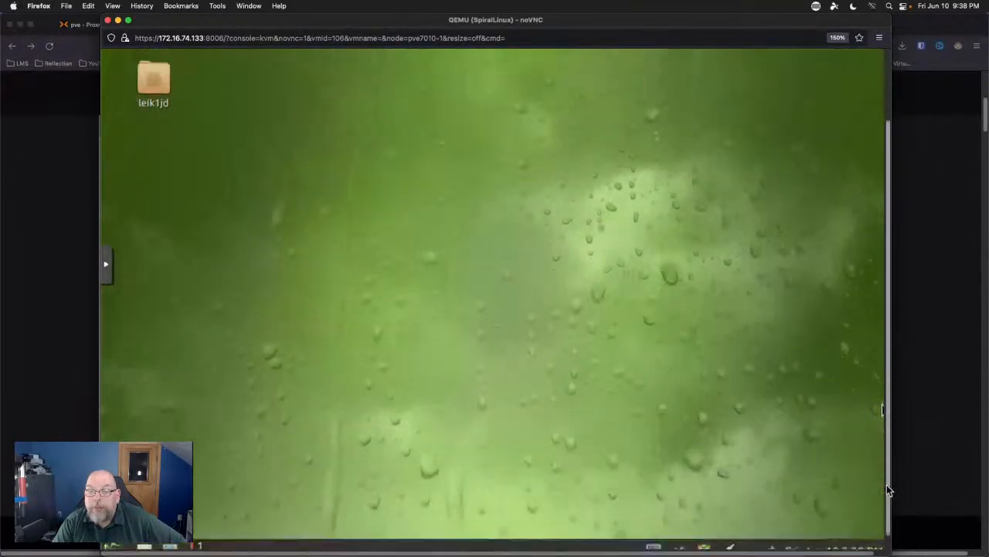
Connect the SpiralLinux guest to Wired connection 1 from the tray network menu.
left_click(729, 538)
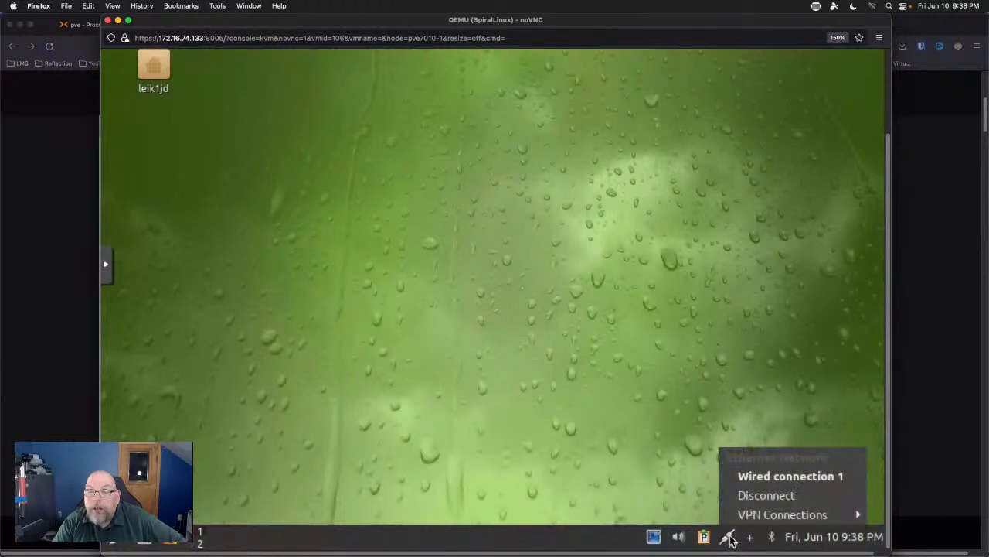
left_click(793, 474)
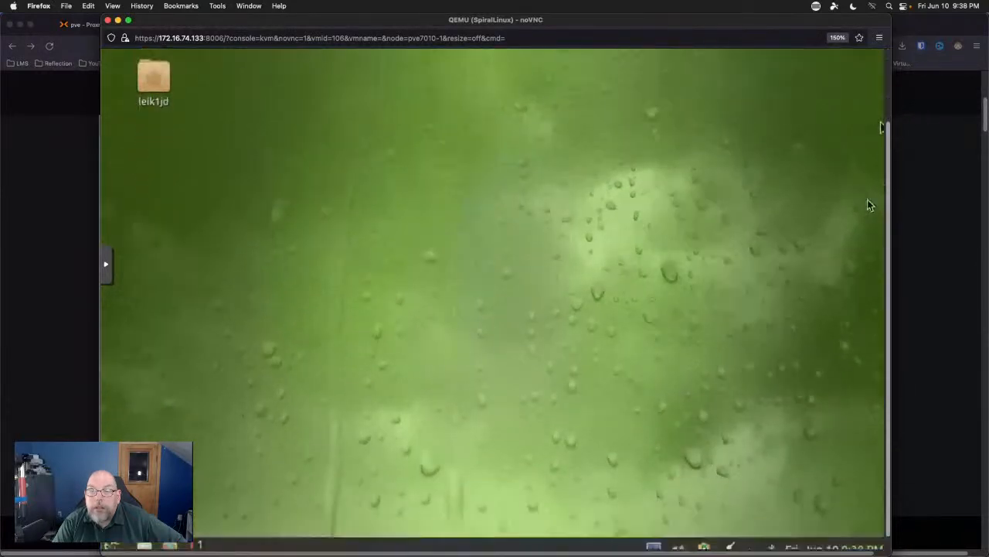
mouse_move(719, 518)
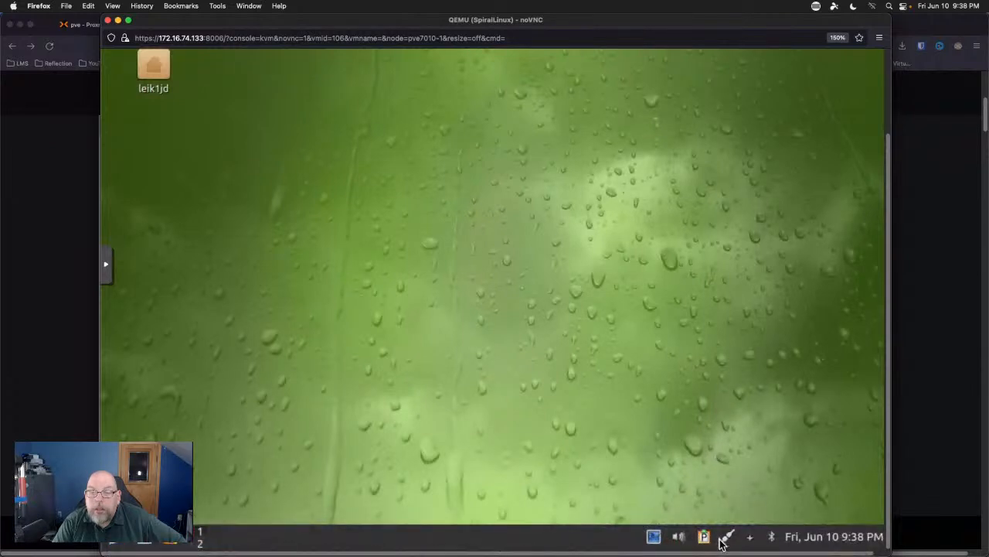
left_click(726, 539)
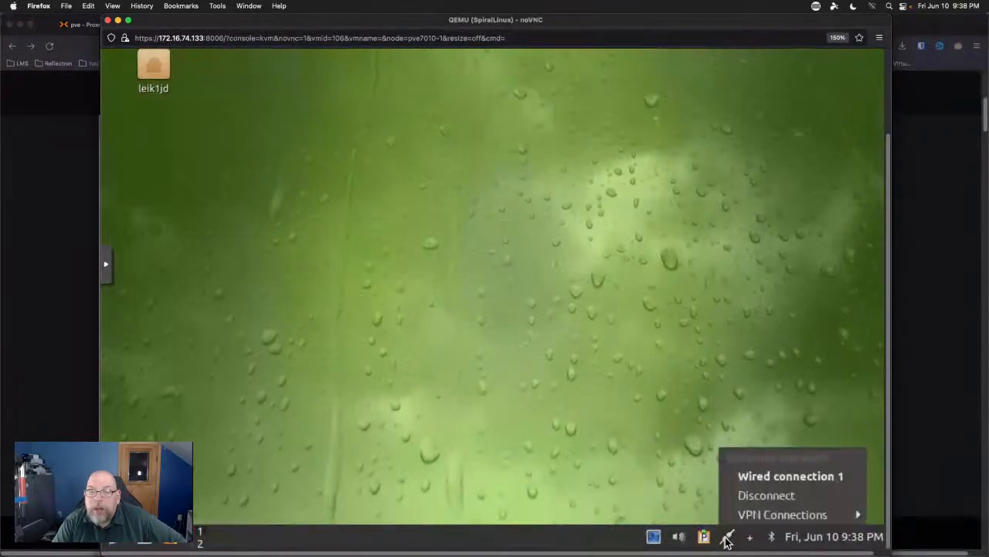
left_click(756, 481)
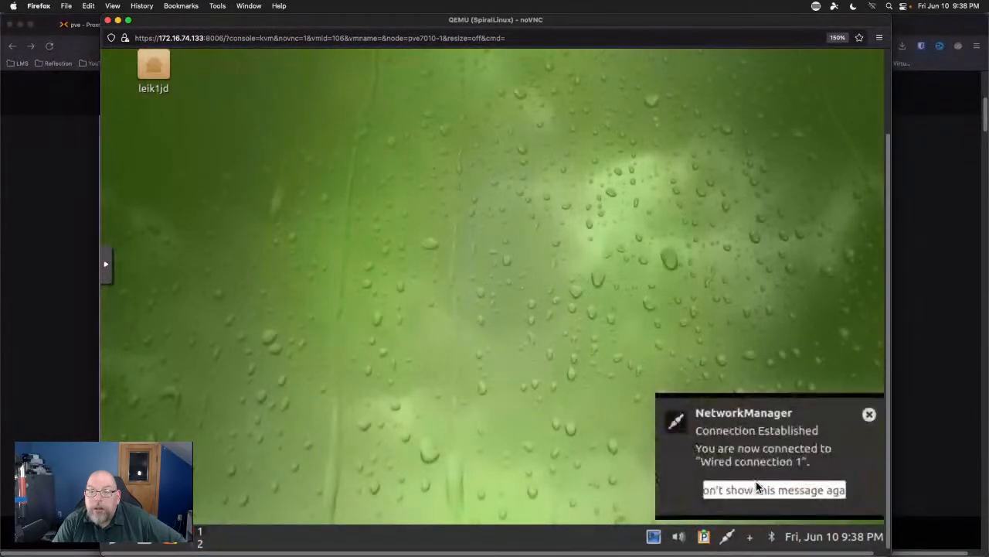
Stop connection-established notices from appearing and close the network menu.
left_click(718, 492)
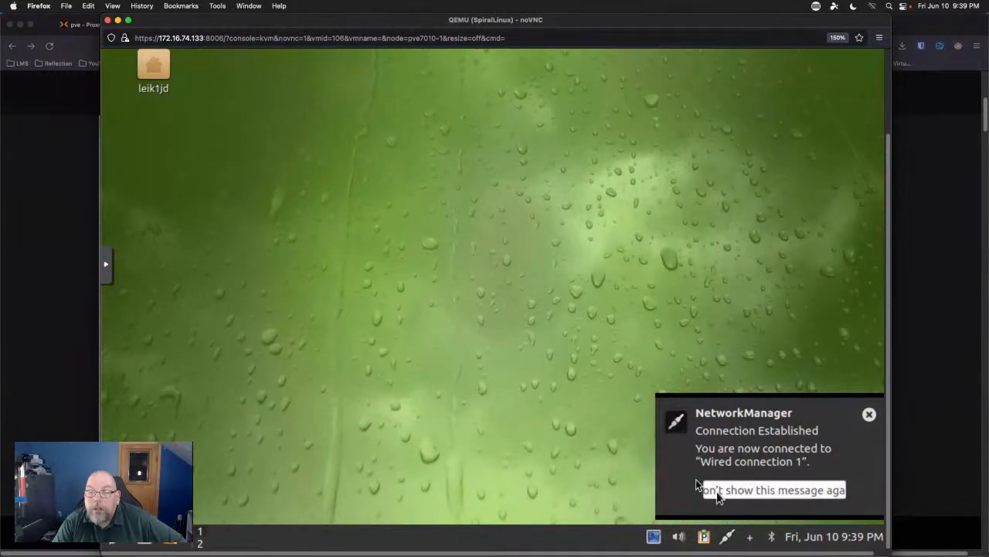
left_click(726, 537)
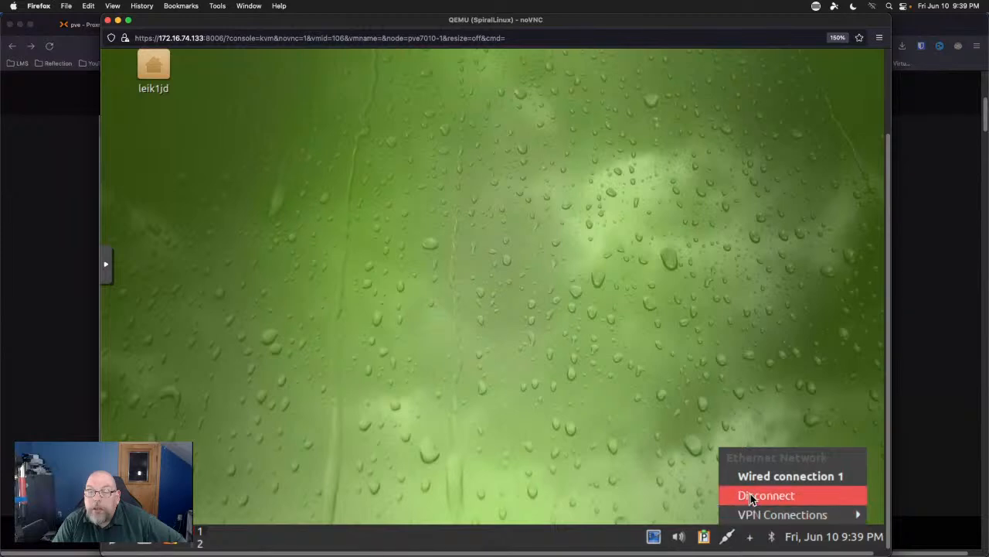
left_click(680, 448)
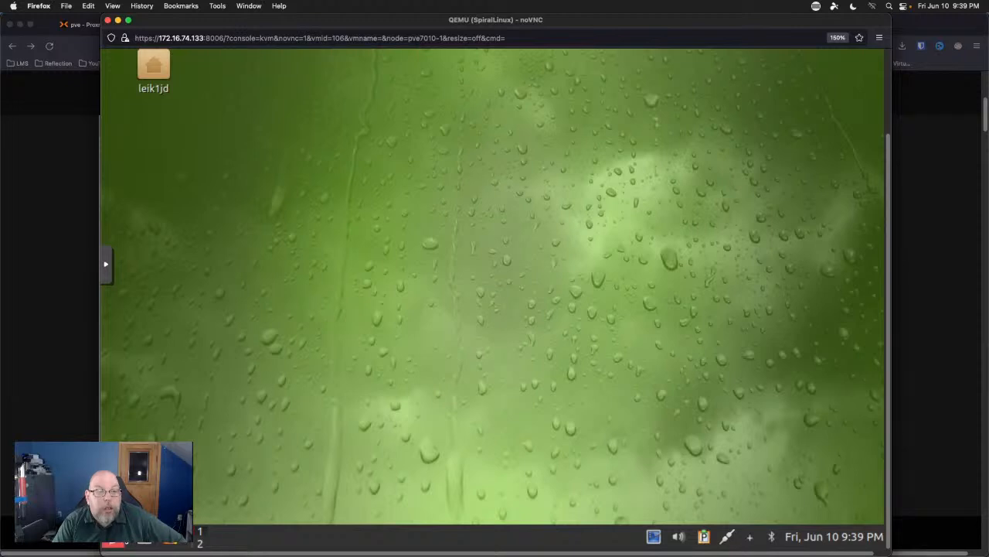
Open Print Settings from the application menu's Preferences and start adding a new printer.
left_click(113, 543)
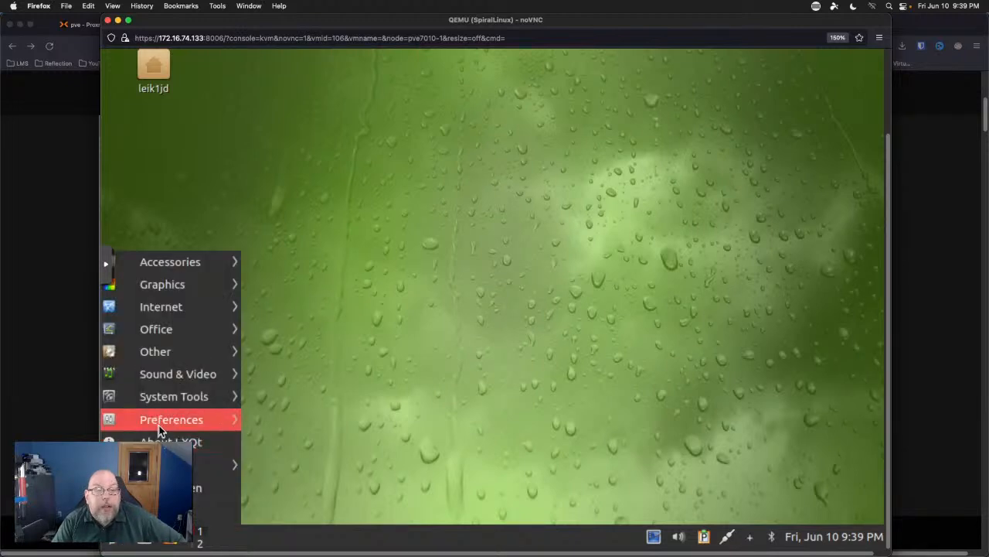
mouse_move(220, 427)
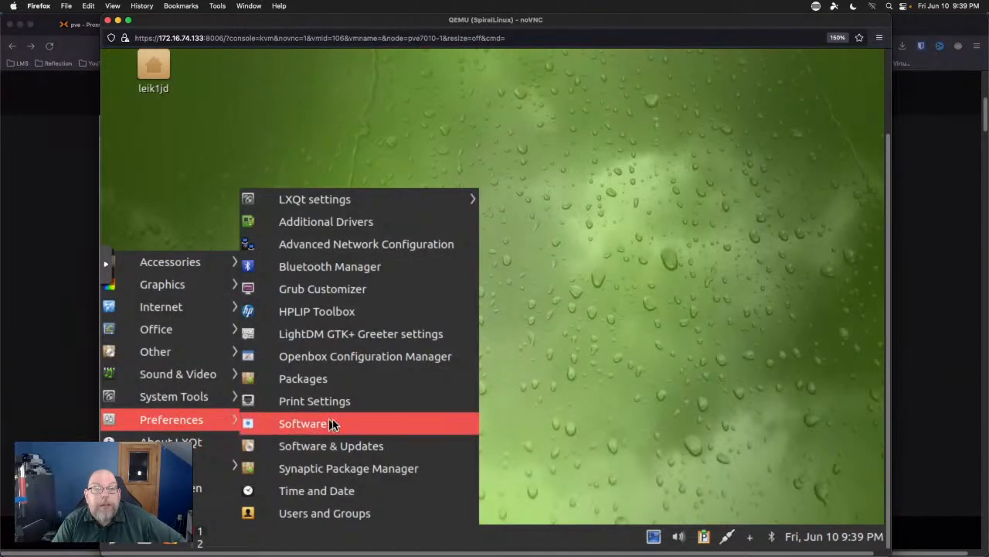
left_click(340, 400)
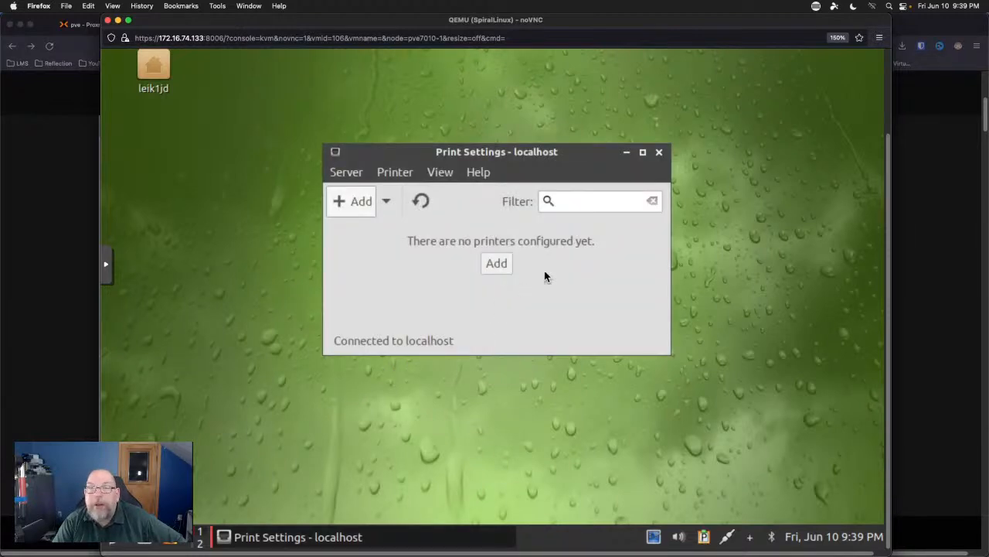
left_click(358, 211)
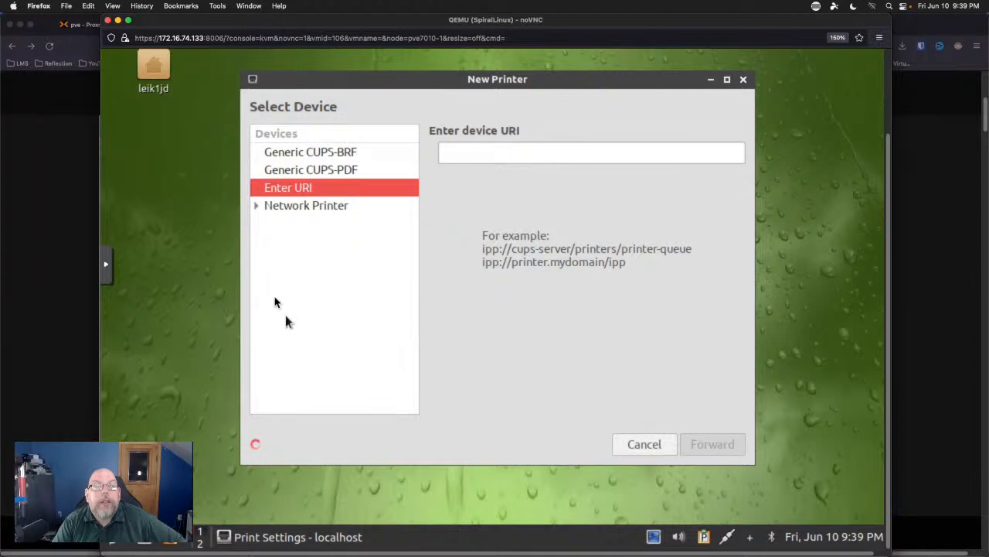
Pick the Brother HL-5370DW under Network Printer and move on to driver choice.
left_click(255, 206)
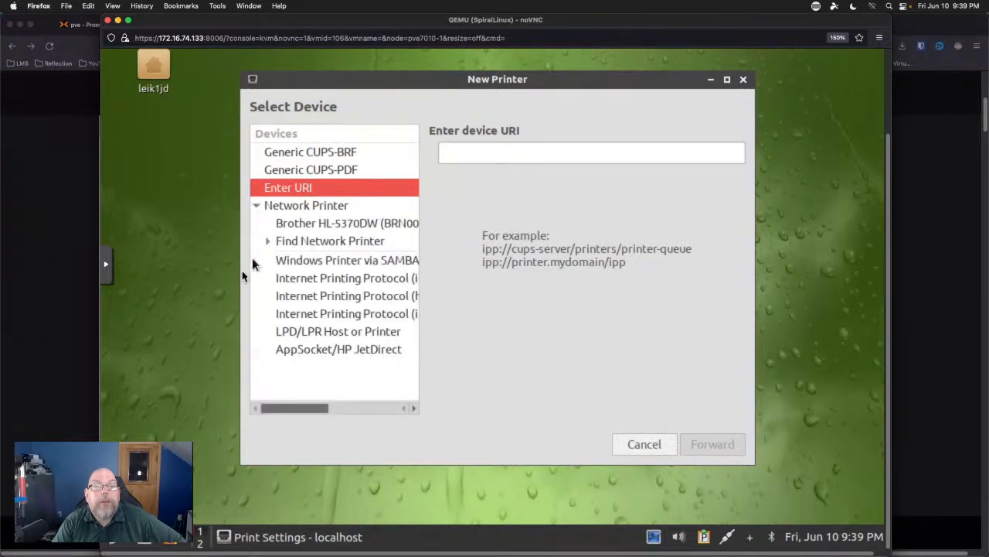
left_click(354, 222)
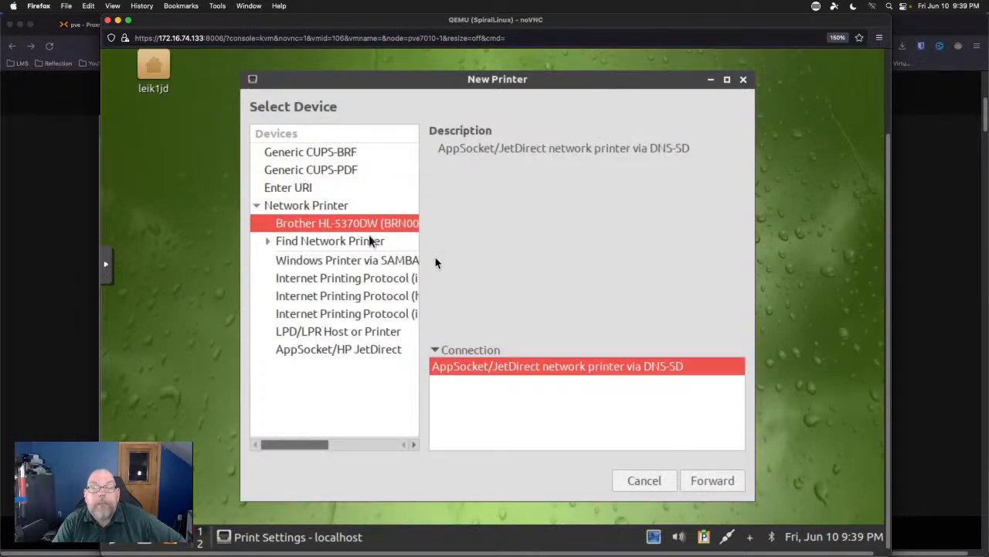
left_click(712, 480)
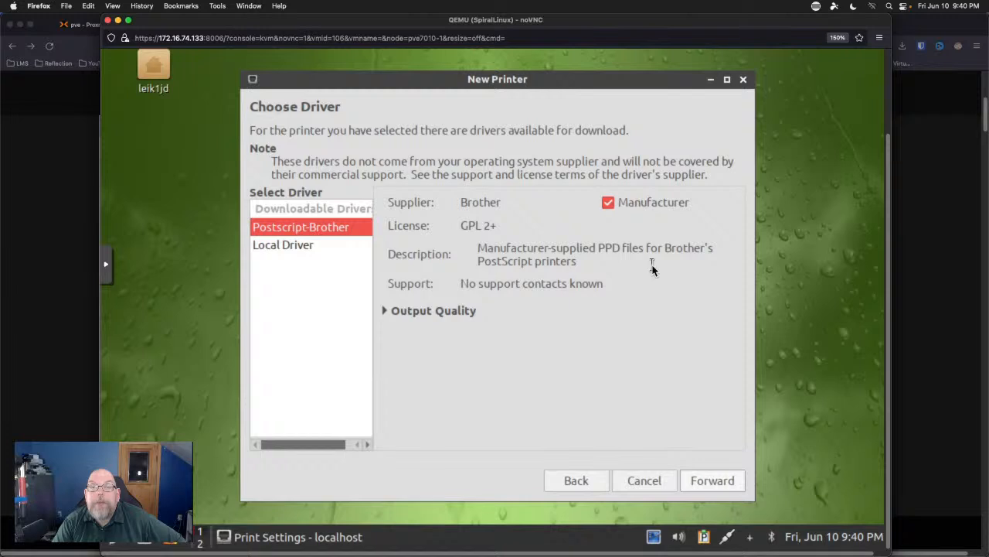
Pass the Postscript-Brother driver download, dismiss the software-not-found error, and continue to Brother models.
left_click(385, 312)
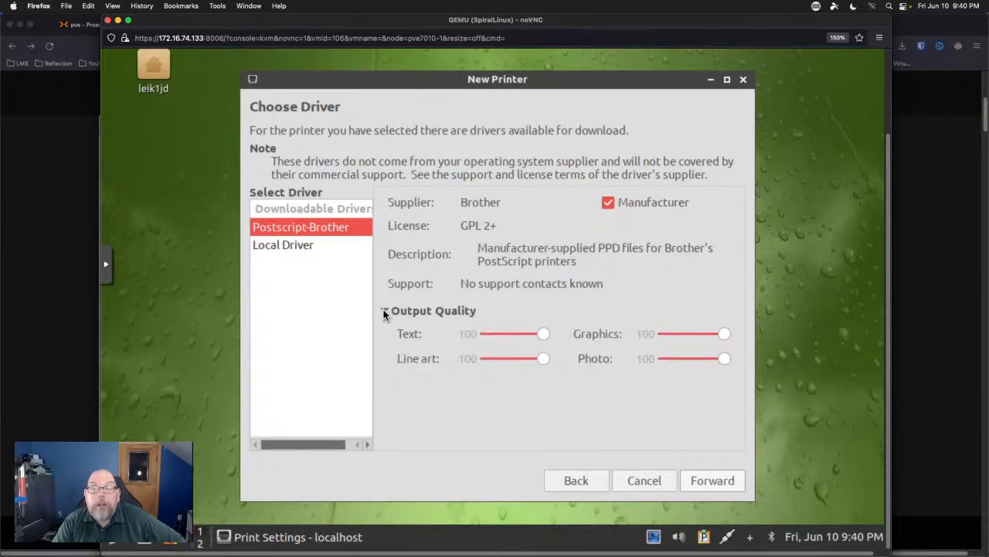
left_click(384, 312)
left_click(715, 482)
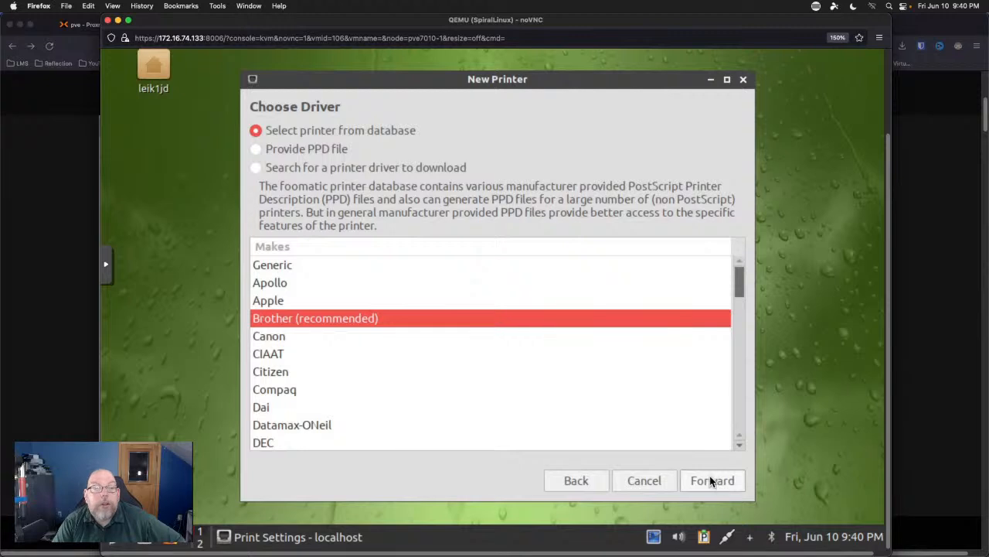
left_click(711, 481)
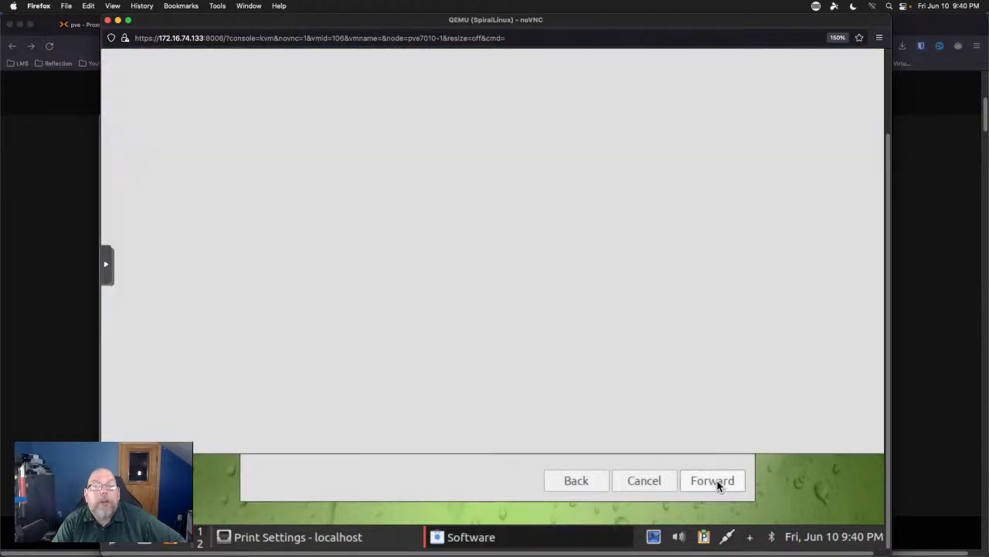
left_click(889, 124)
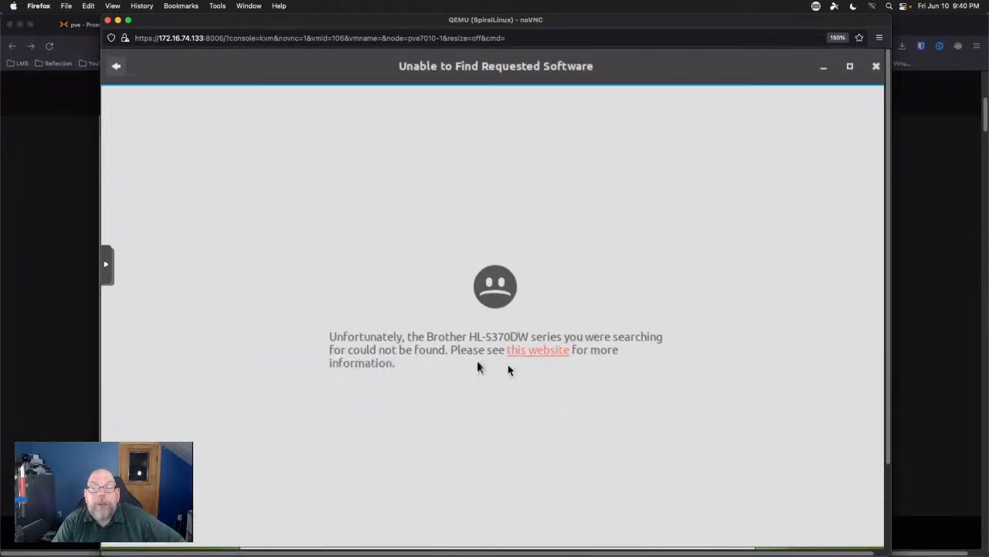
left_click(876, 67)
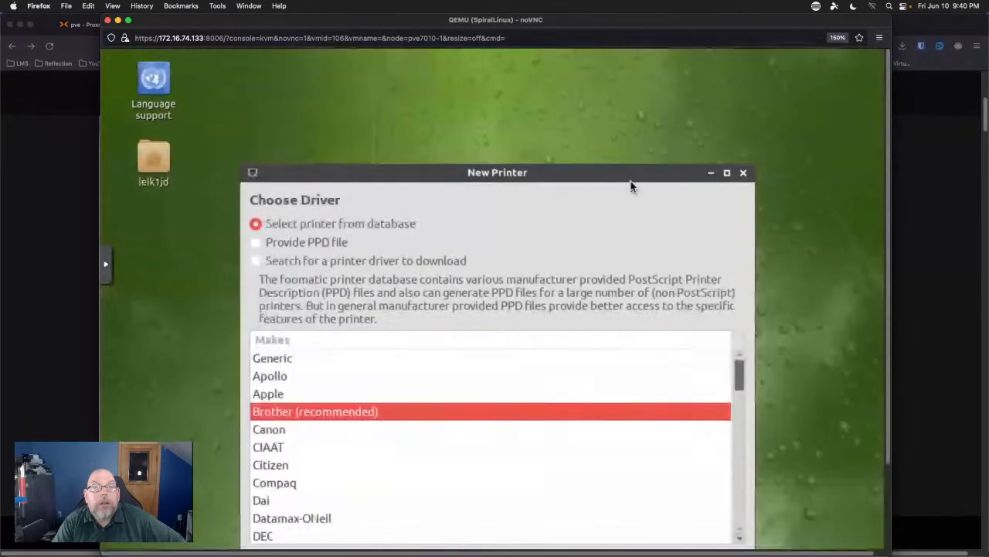
left_click_drag(629, 170, 640, 98)
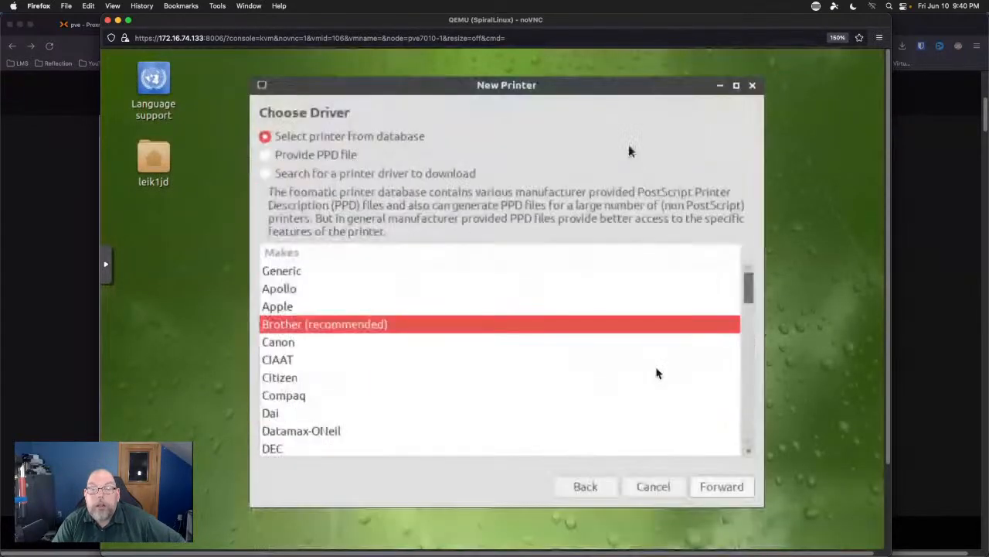
left_click(719, 482)
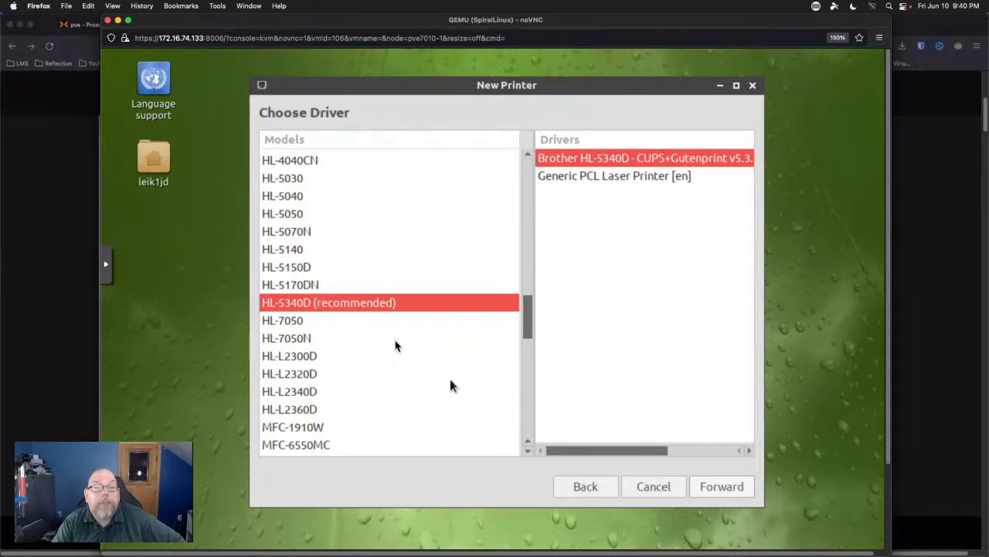
Choose the HL-5170DN driver, keep three input trays, and add the printer under its default name.
left_click(290, 284)
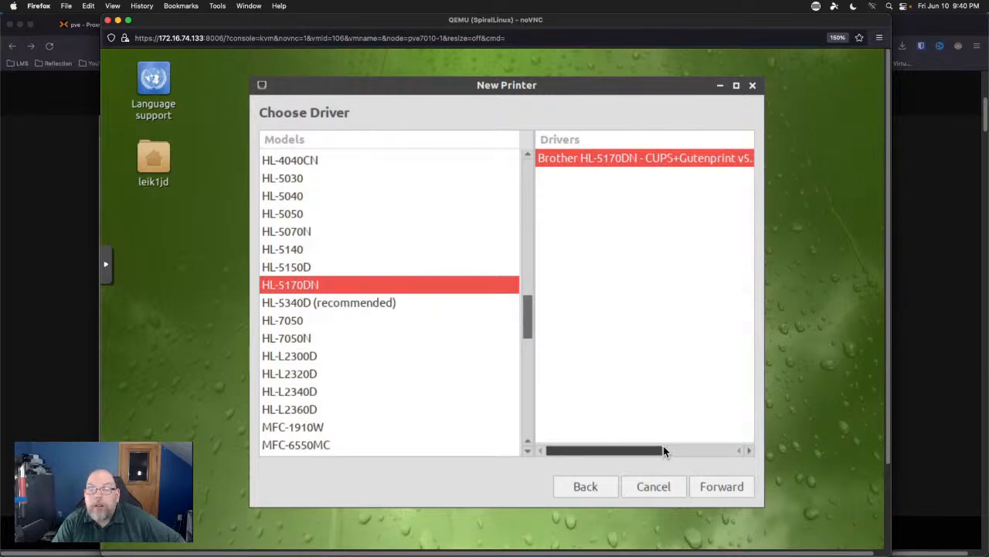
left_click(744, 488)
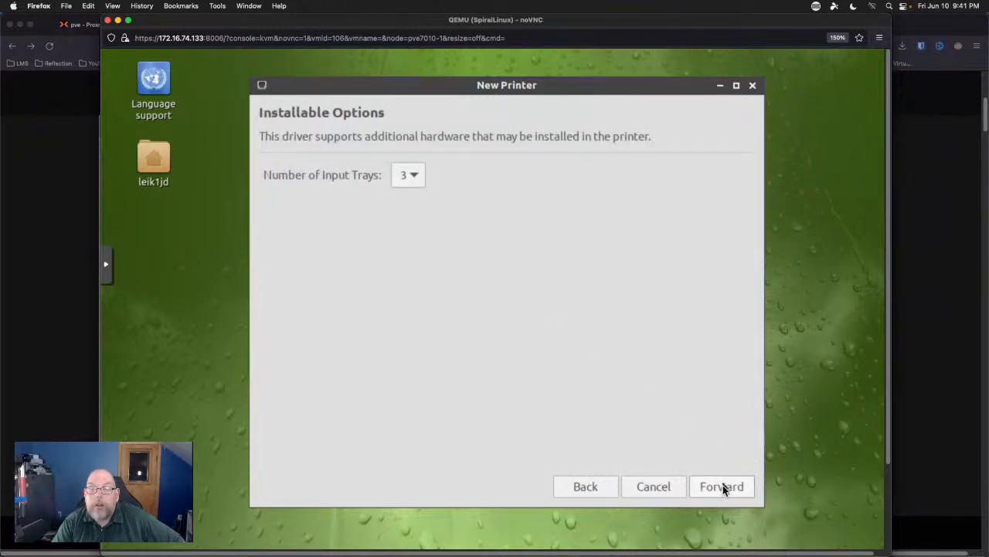
left_click(723, 487)
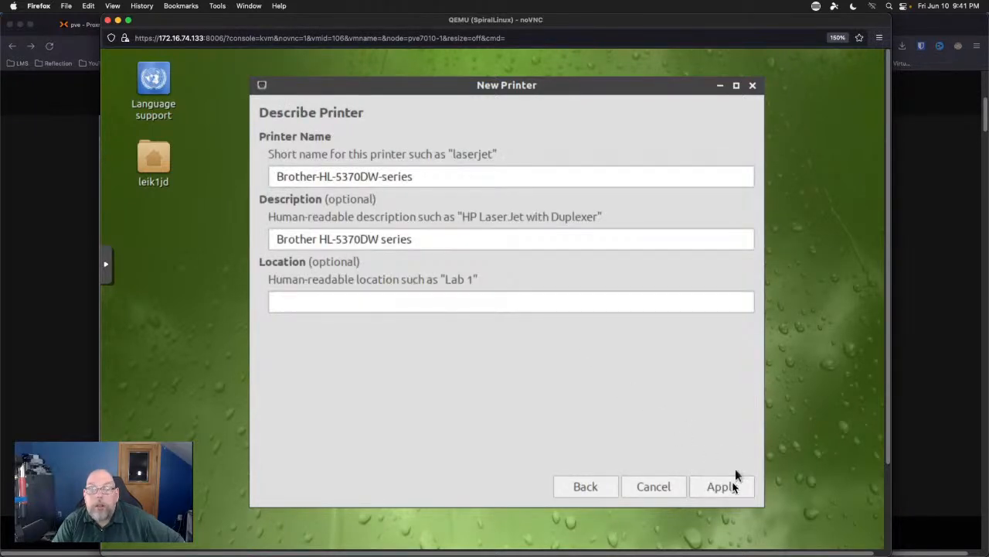
left_click(735, 488)
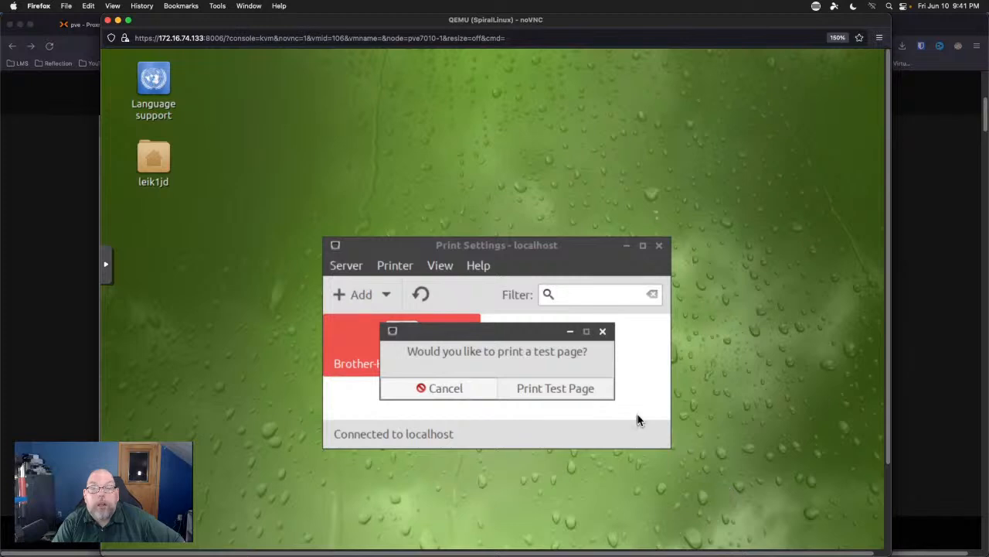
Print a test page on the Brother printer and acknowledge the job 1 confirmation.
left_click(529, 390)
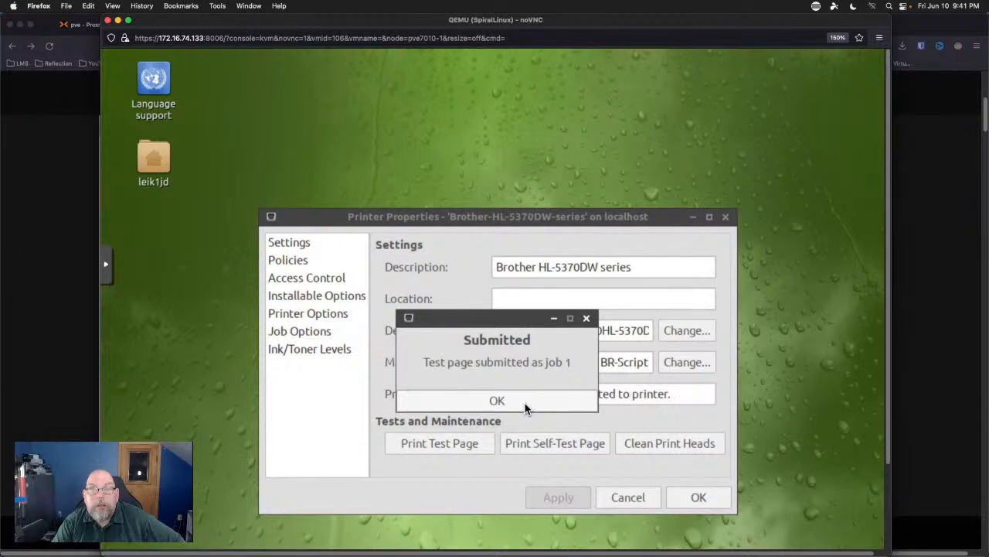
left_click(525, 403)
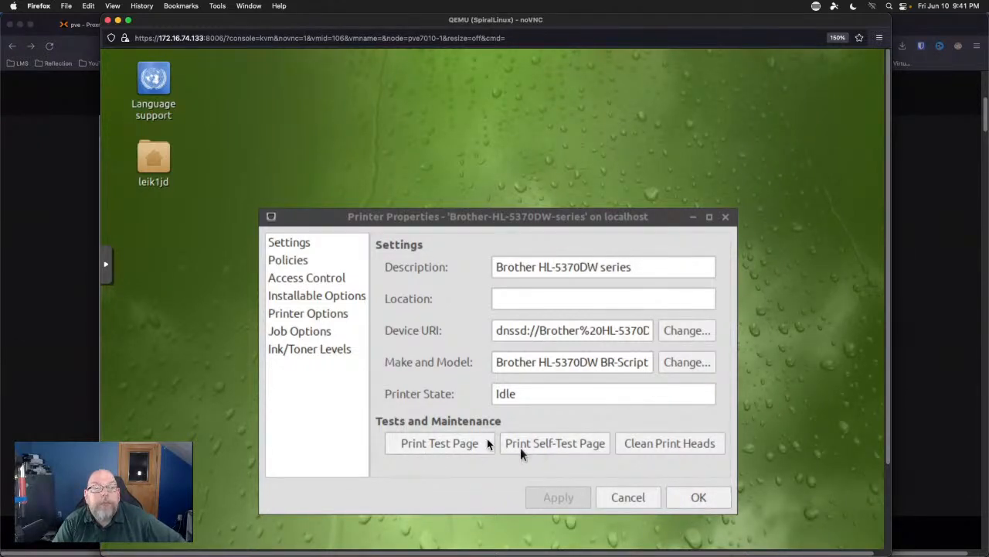
Review the Brother printer's properties pages and check Print Quality, leaving it at 600 dpi.
left_click(300, 245)
left_click(299, 260)
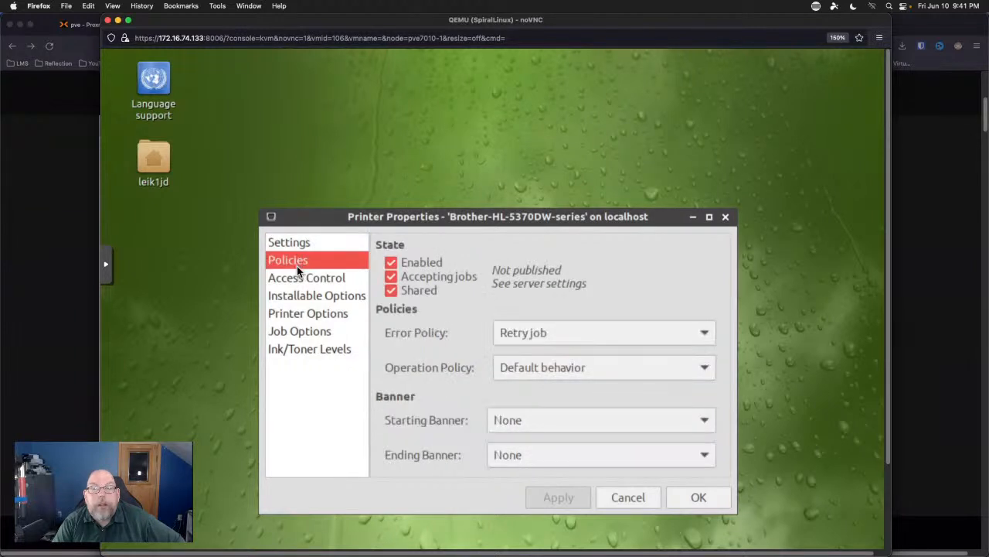
left_click(295, 280)
left_click(297, 294)
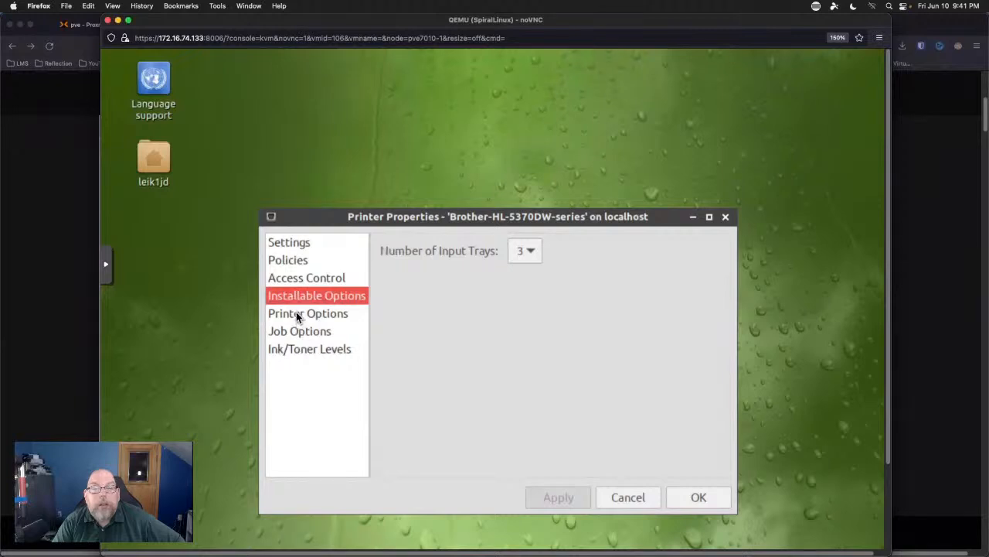
left_click(297, 313)
left_click(300, 331)
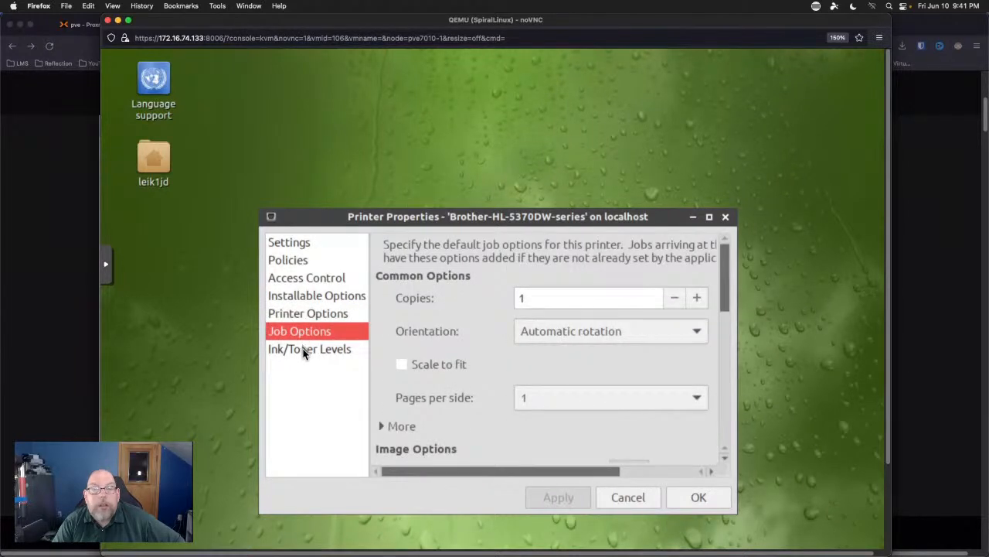
left_click(303, 349)
left_click(305, 334)
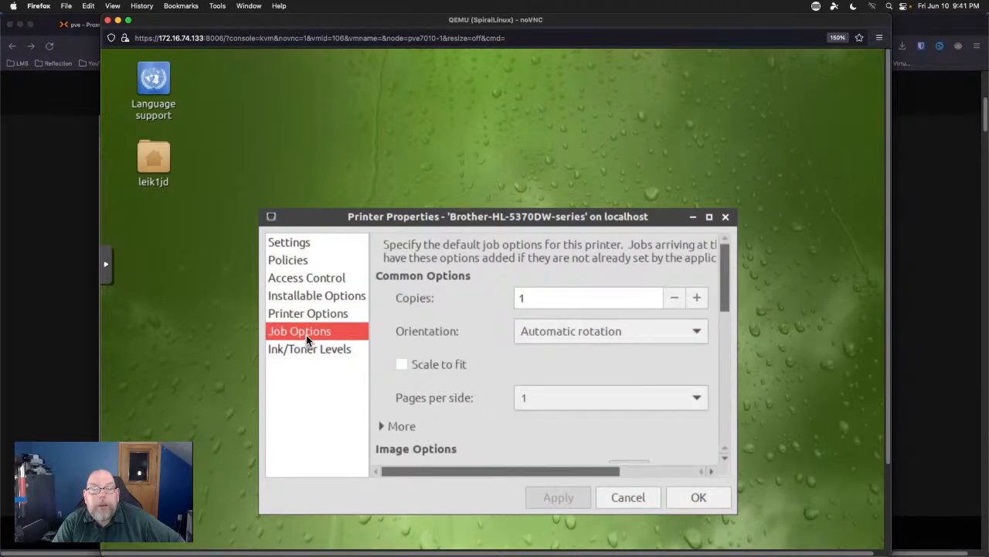
left_click(323, 300)
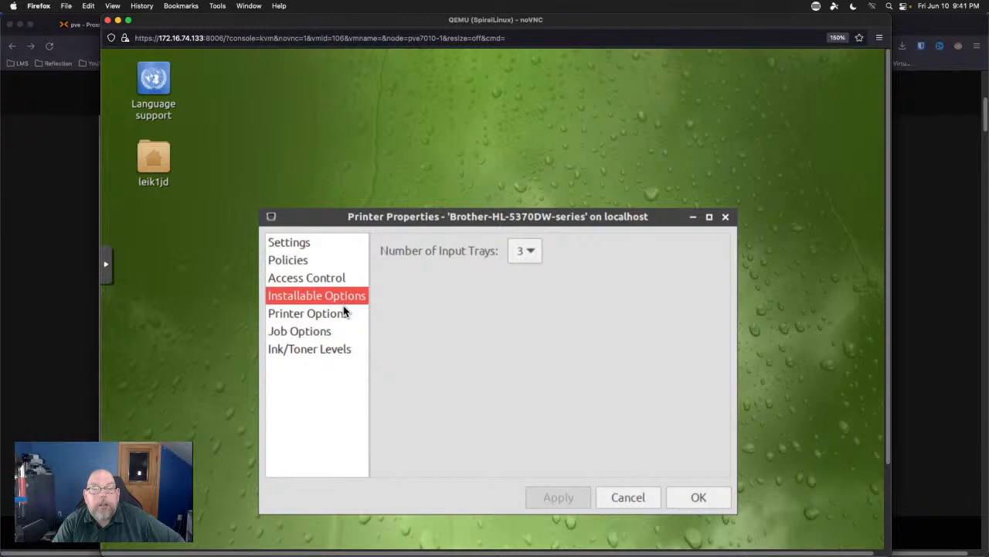
left_click(346, 313)
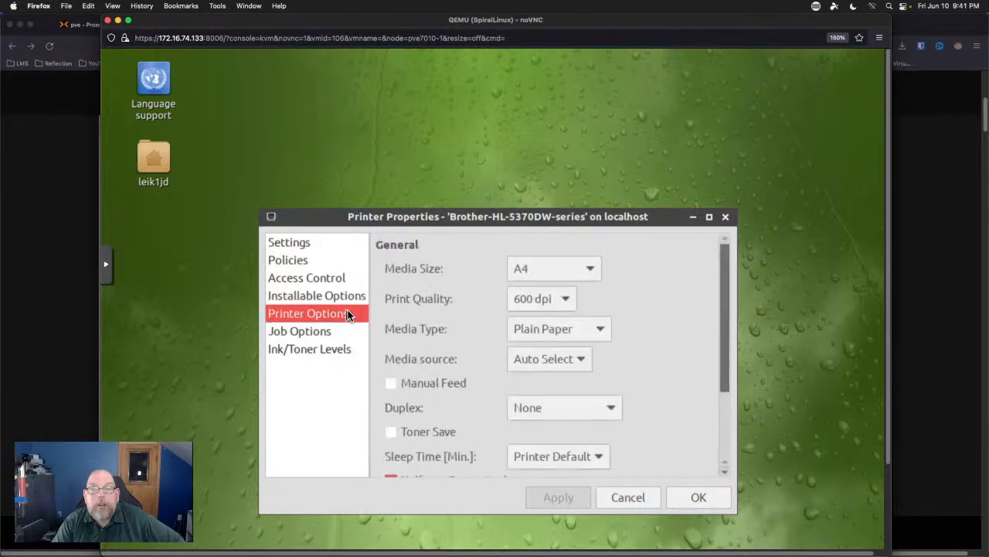
left_click(568, 300)
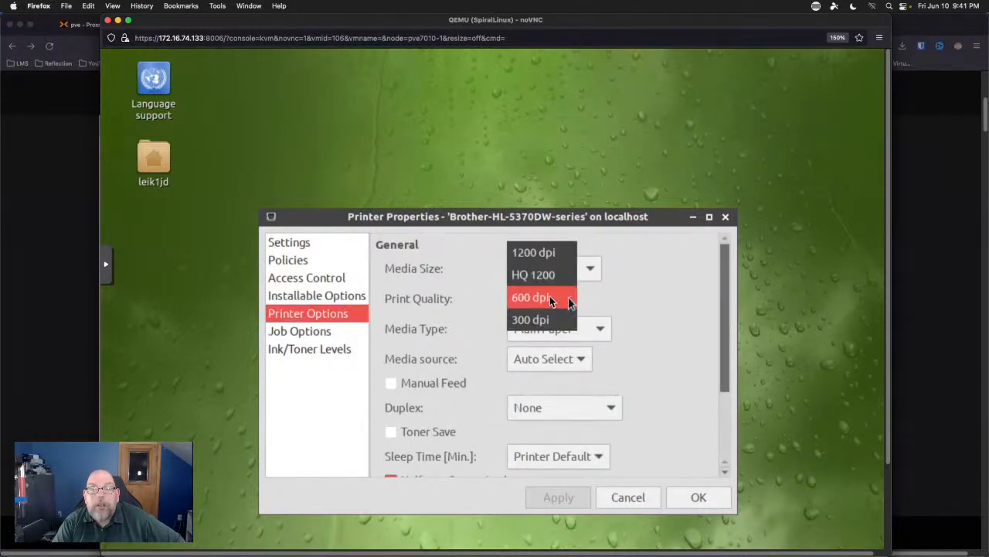
left_click(663, 290)
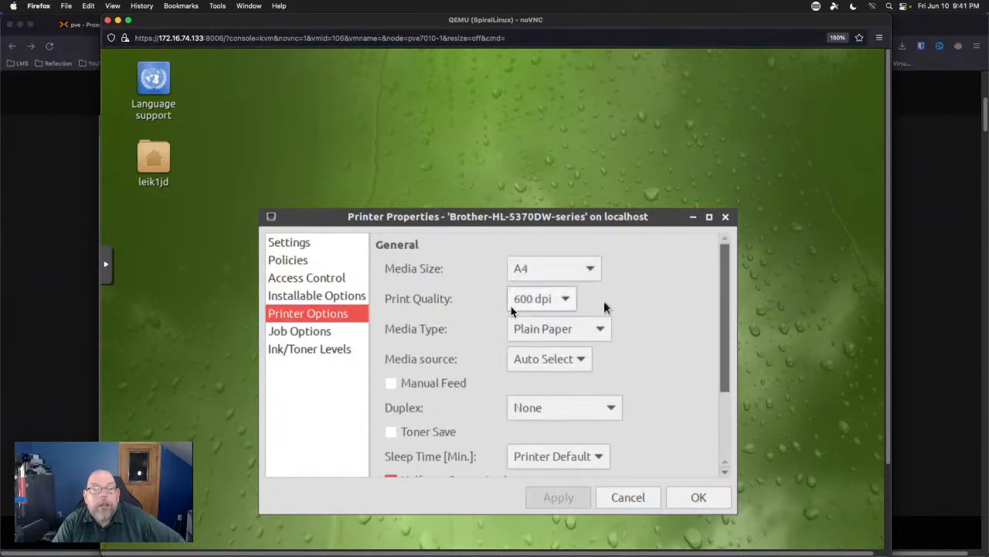
Set the default Pages per side to 16 in Job Options and save the printer properties.
left_click(283, 242)
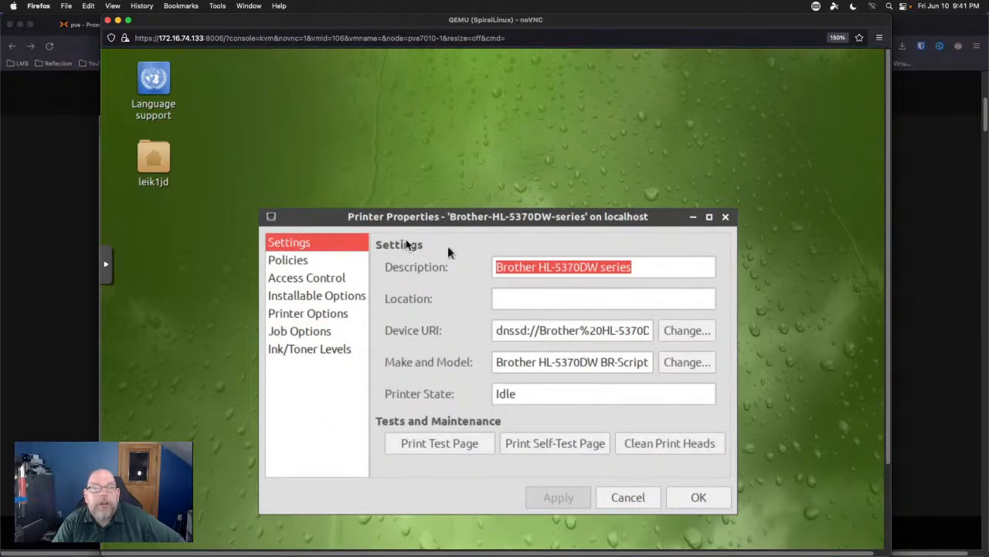
left_click(285, 260)
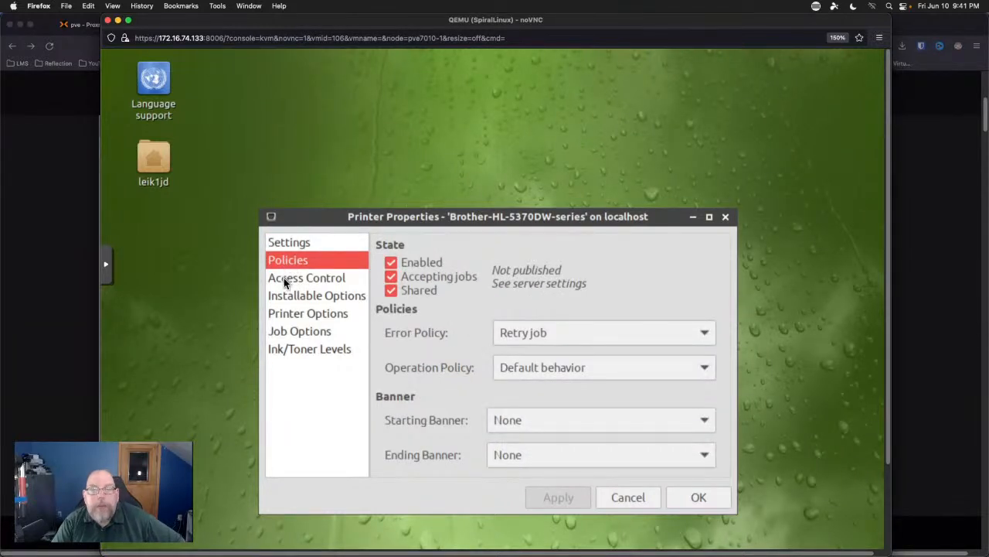
left_click(289, 279)
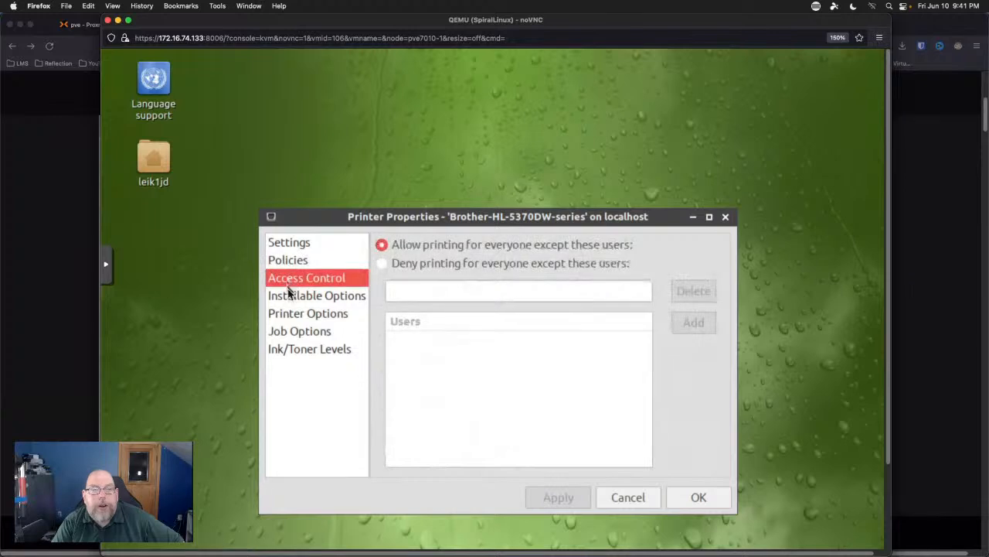
left_click(288, 298)
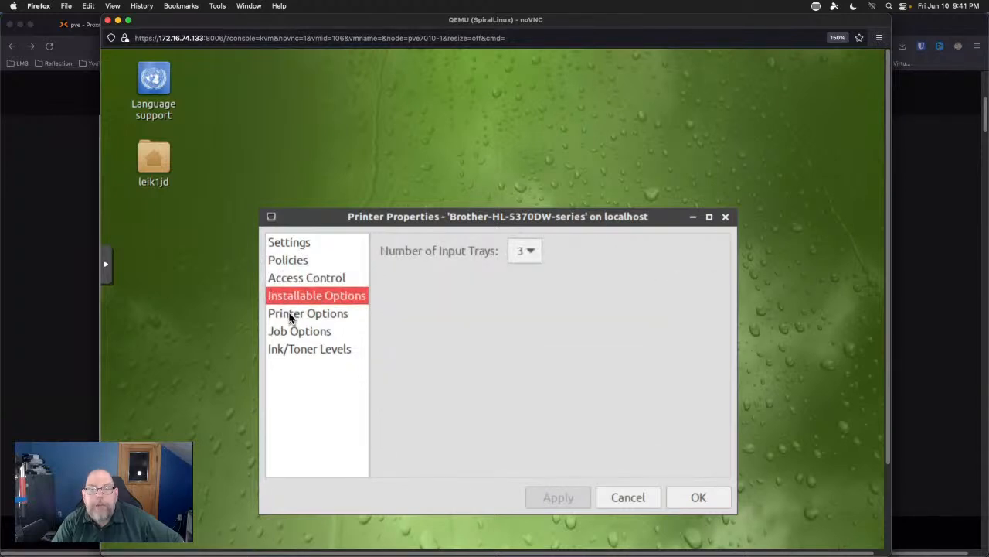
left_click(293, 315)
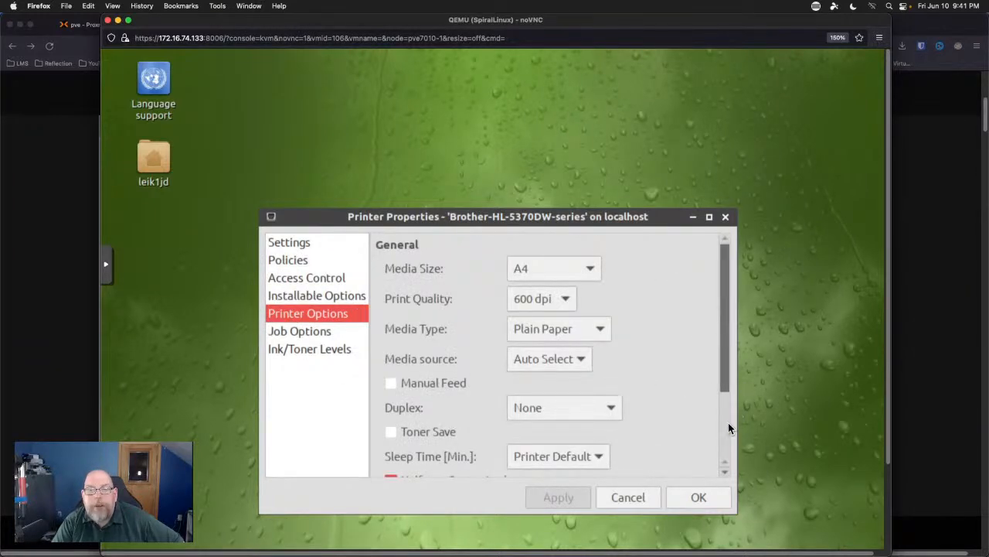
scroll(726, 422, "down", 3)
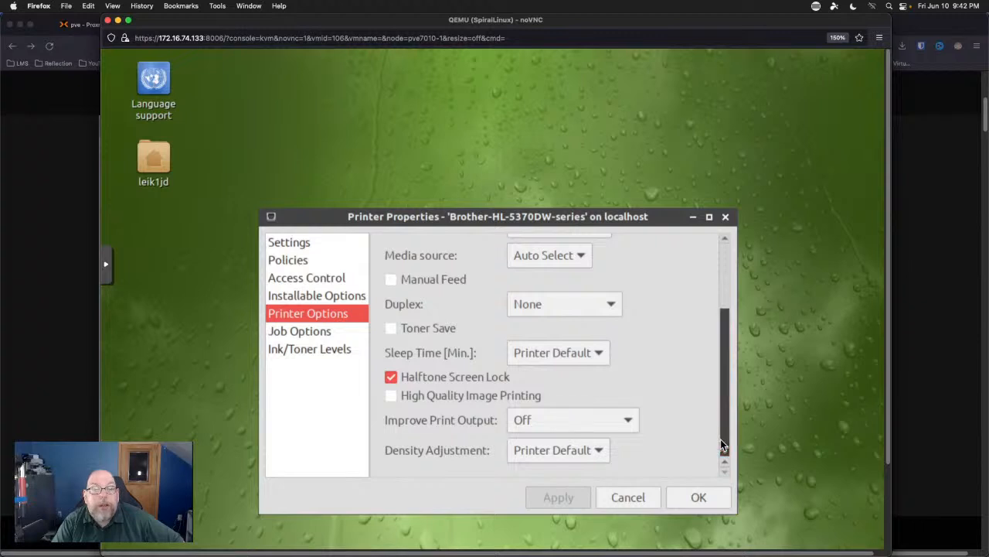
left_click(315, 332)
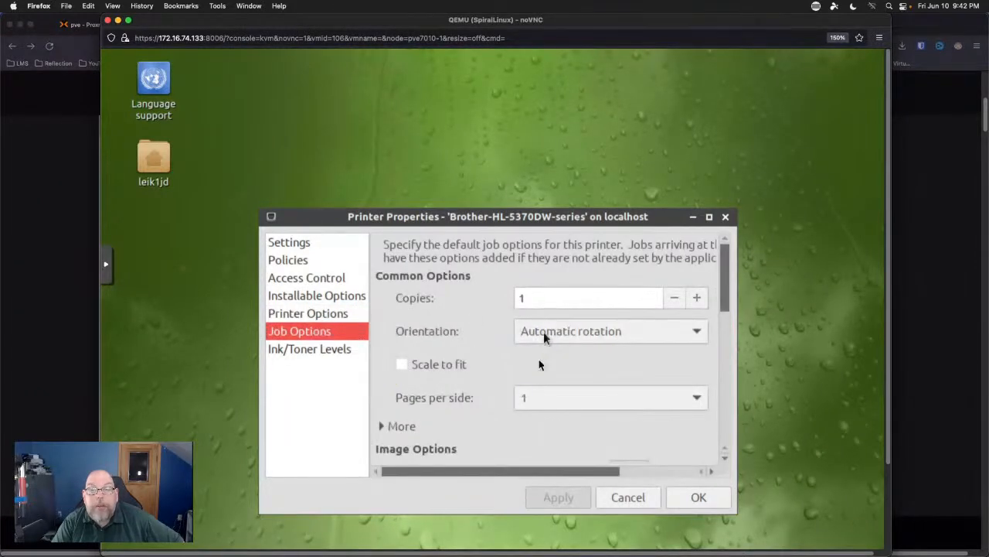
scroll(536, 364, "down", 6)
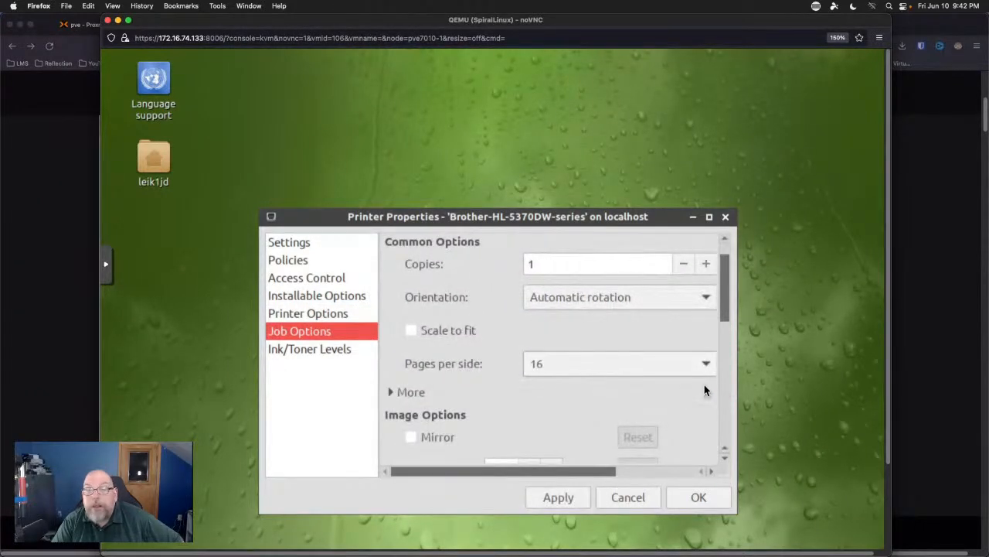
left_click(724, 388)
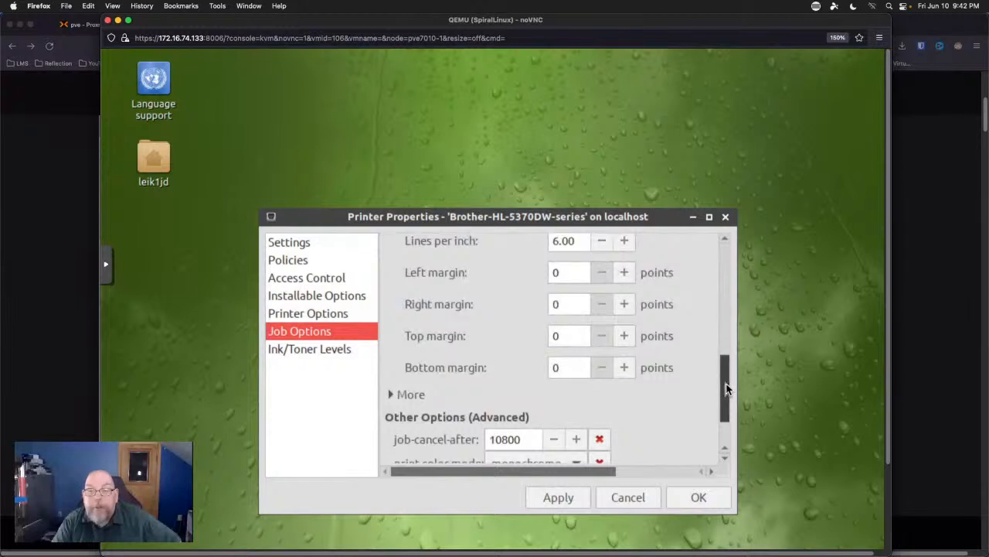
left_click_drag(727, 371, 729, 205)
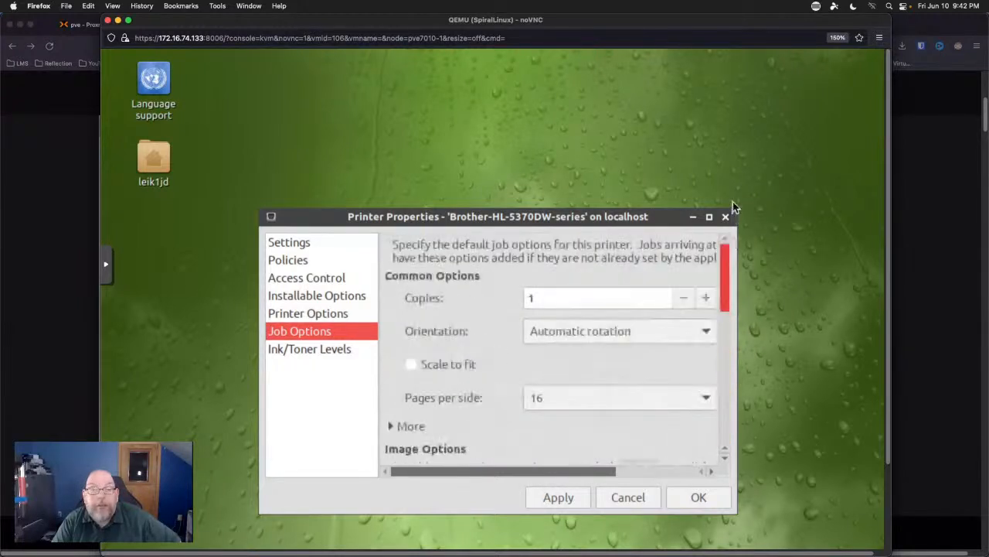
left_click(699, 498)
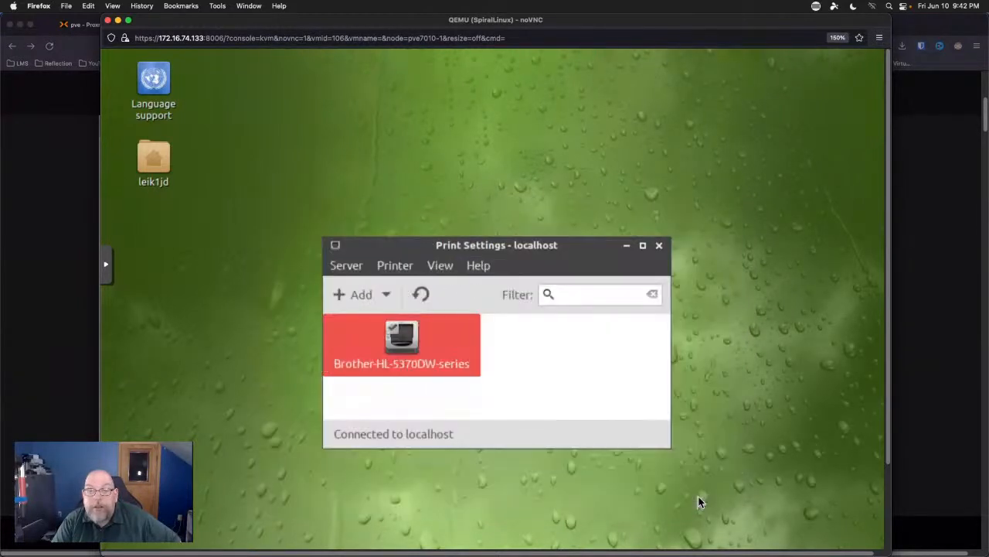
Close the Print Settings window now that the Brother printer is set up.
left_click(658, 245)
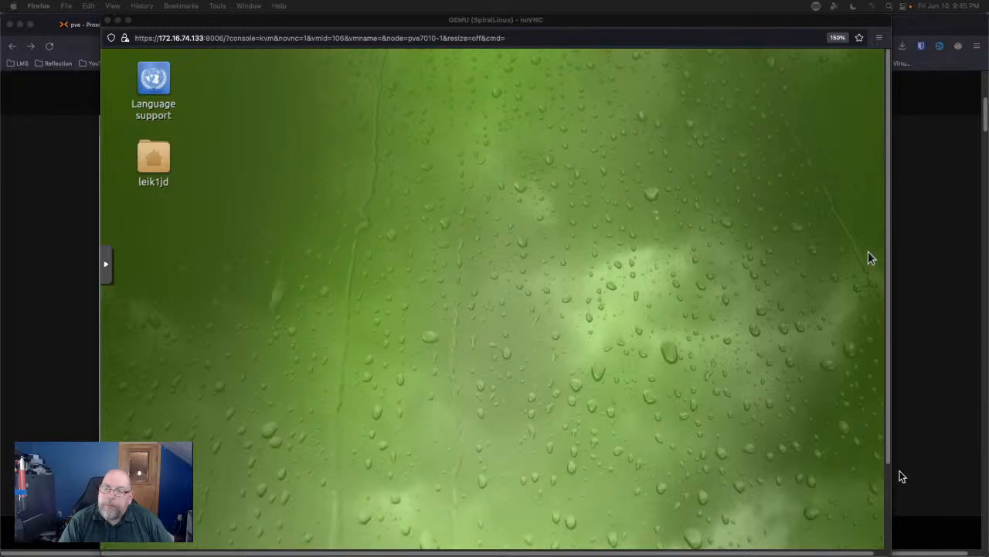
Search 'qualcomm buys vmware' in a new tab and open the CNBC Broadcom–VMware $61 billion article.
left_click(945, 391)
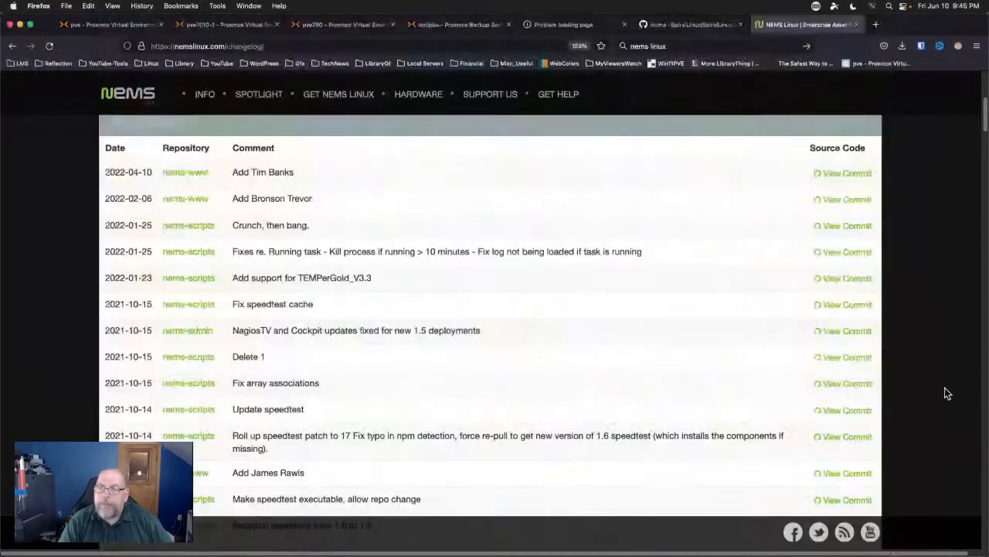
left_click(877, 29)
key("super+k")
type("qual")
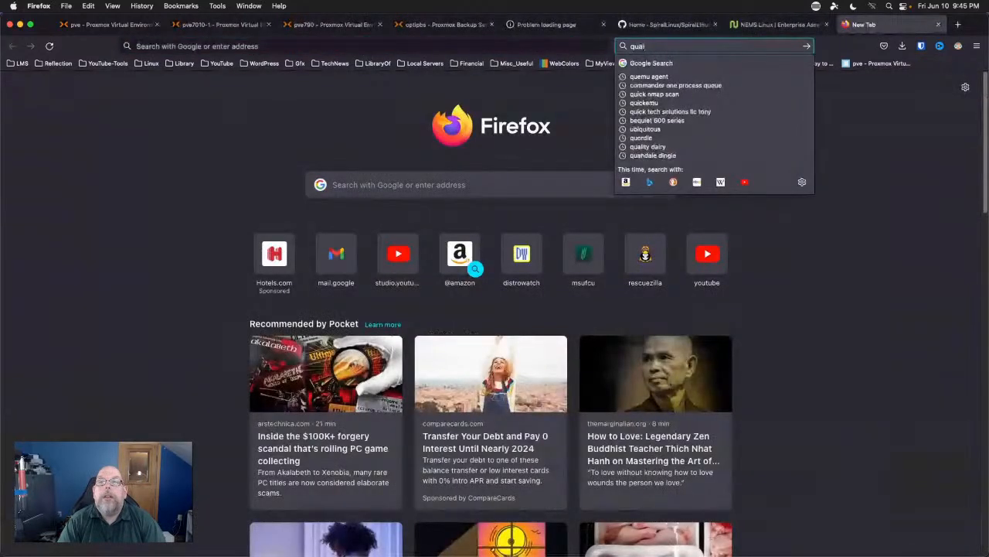
type("comm buys vm")
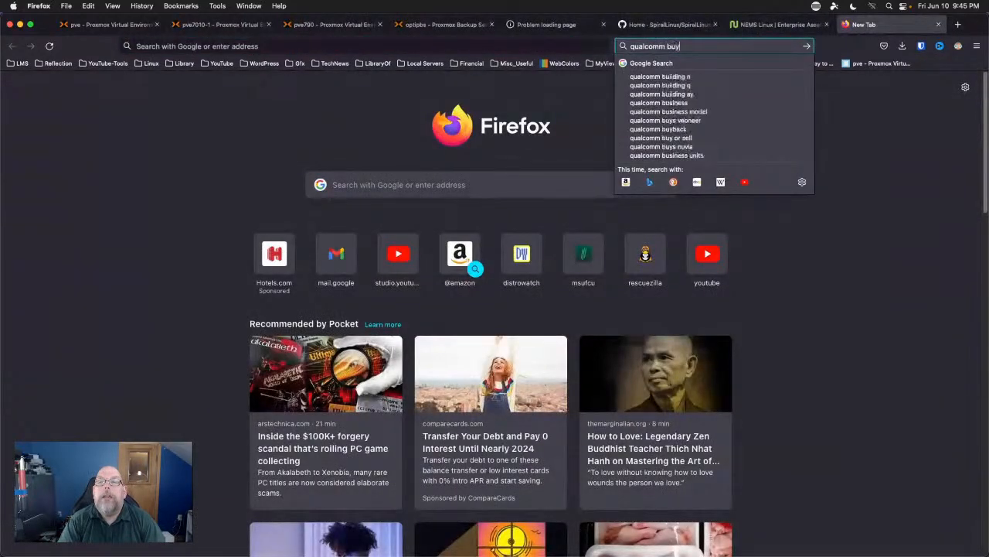
type("ware")
key("Return")
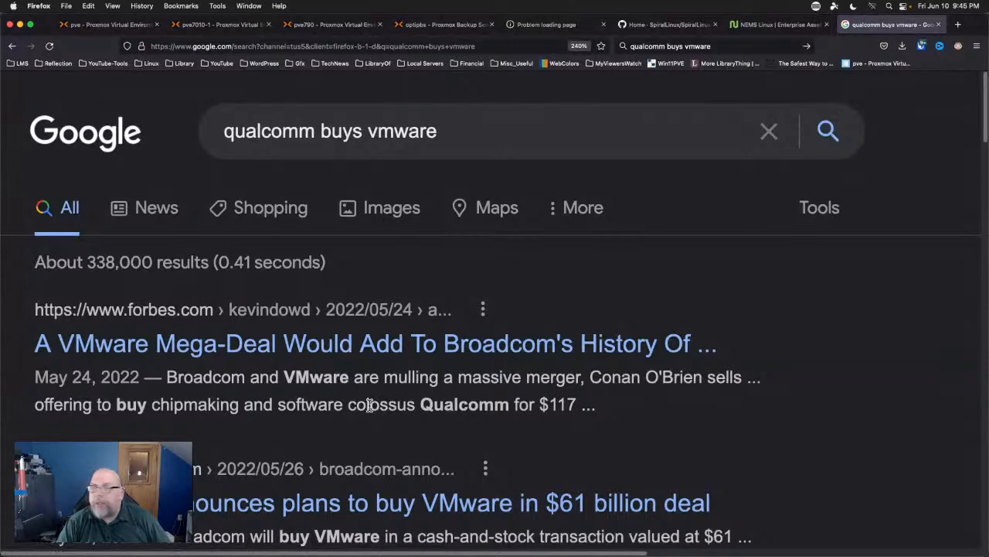
scroll(301, 433, "down", 5)
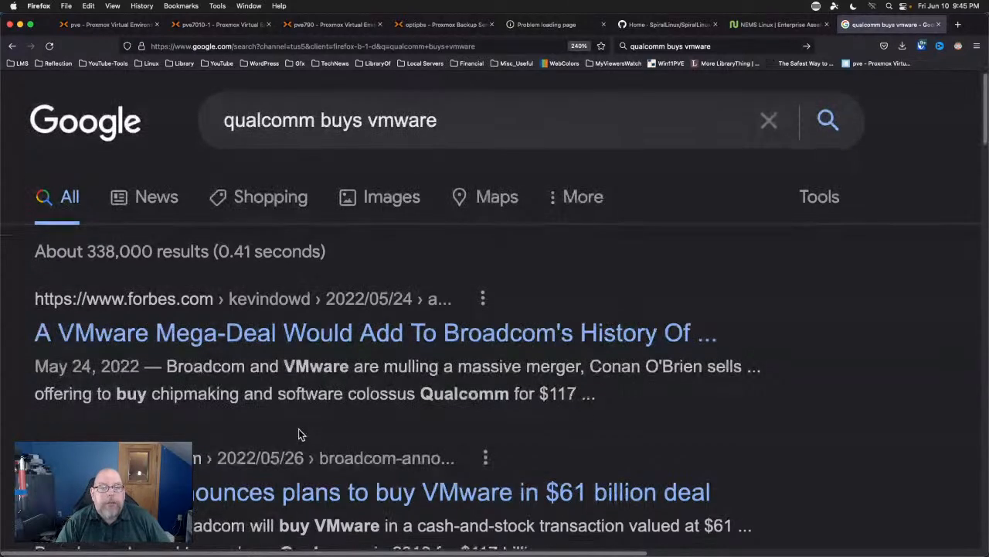
scroll(298, 429, "down", 1)
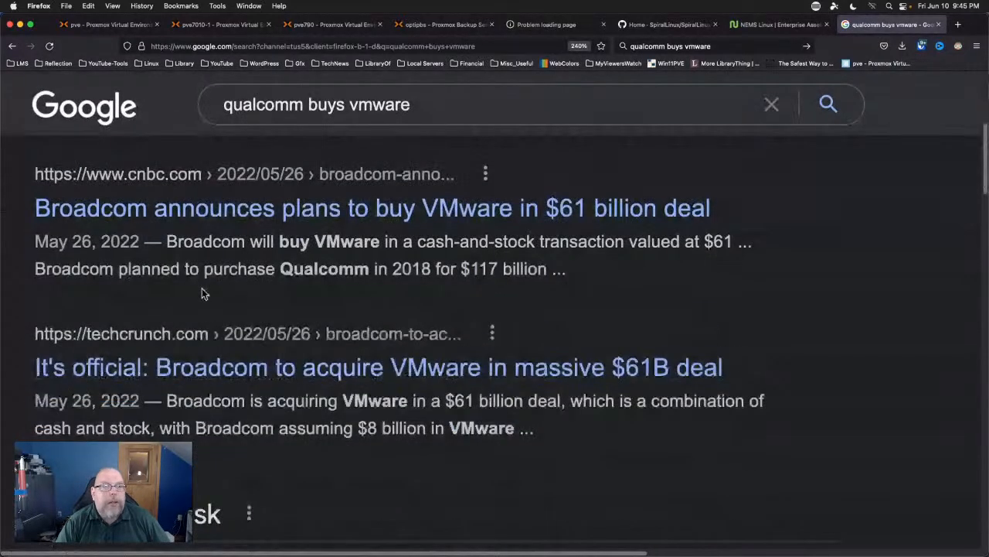
left_click(177, 220)
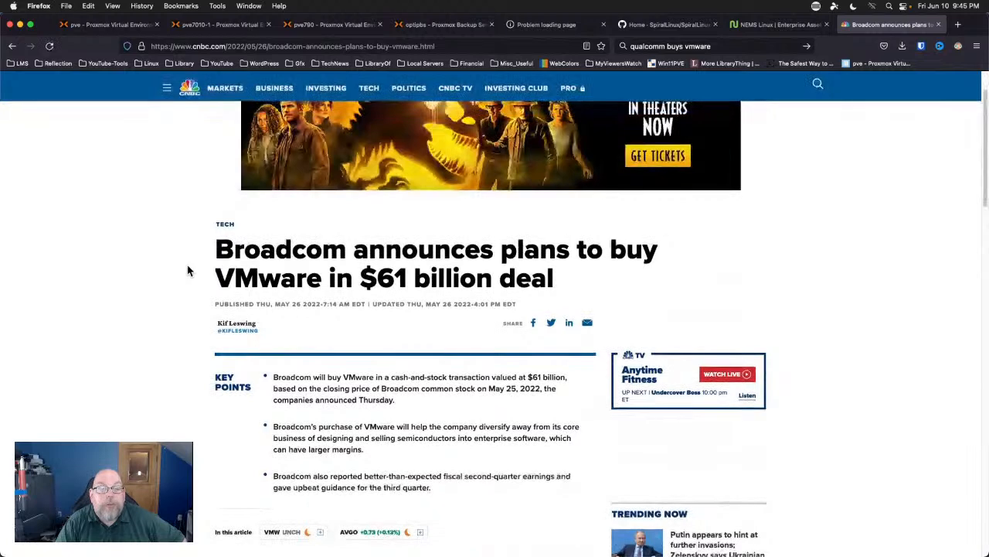
Read through the CNBC Broadcom–VMware article, then close its tab.
scroll(187, 271, "down", 3)
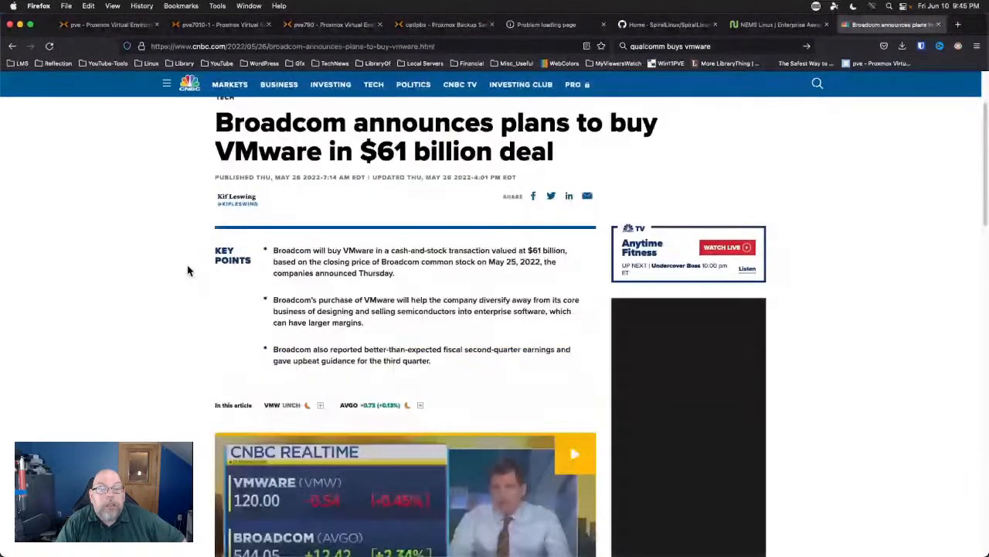
scroll(188, 270, "down", 2)
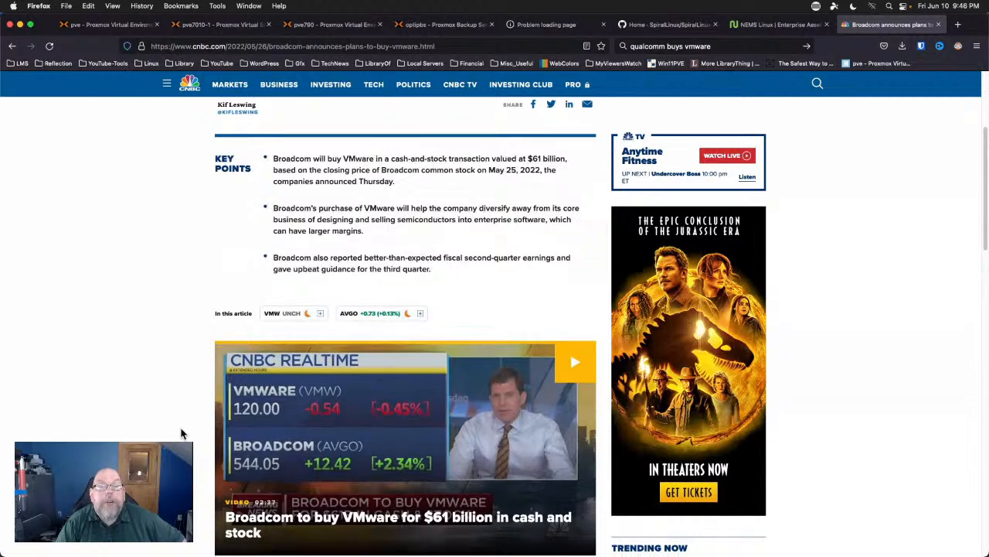
scroll(182, 433, "down", 1)
scroll(182, 433, "down", 5)
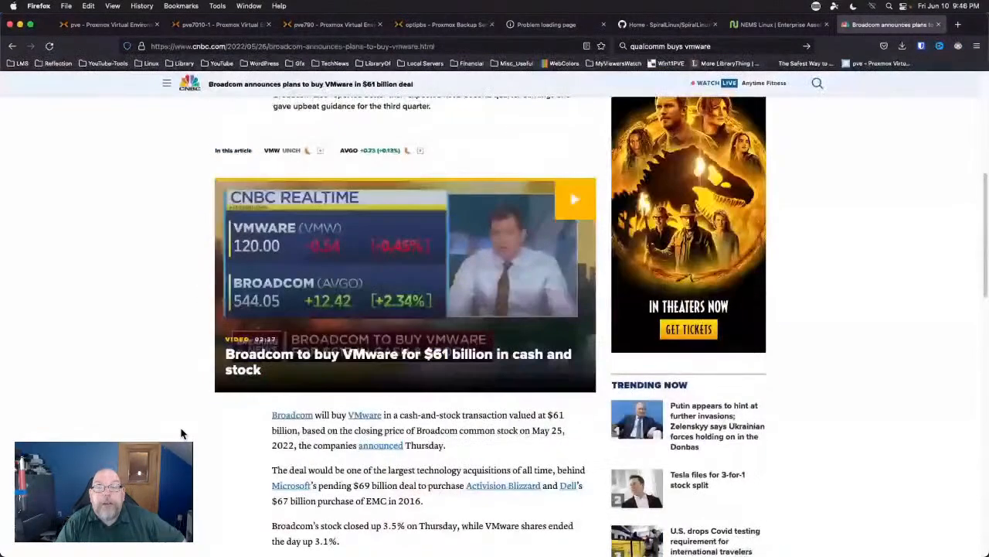
scroll(181, 433, "down", 3)
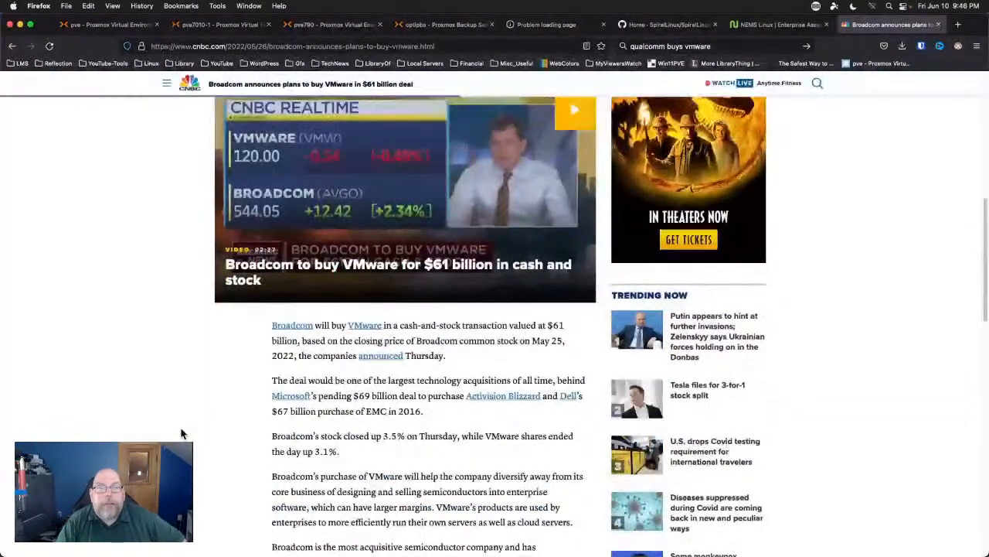
scroll(181, 433, "up", 15)
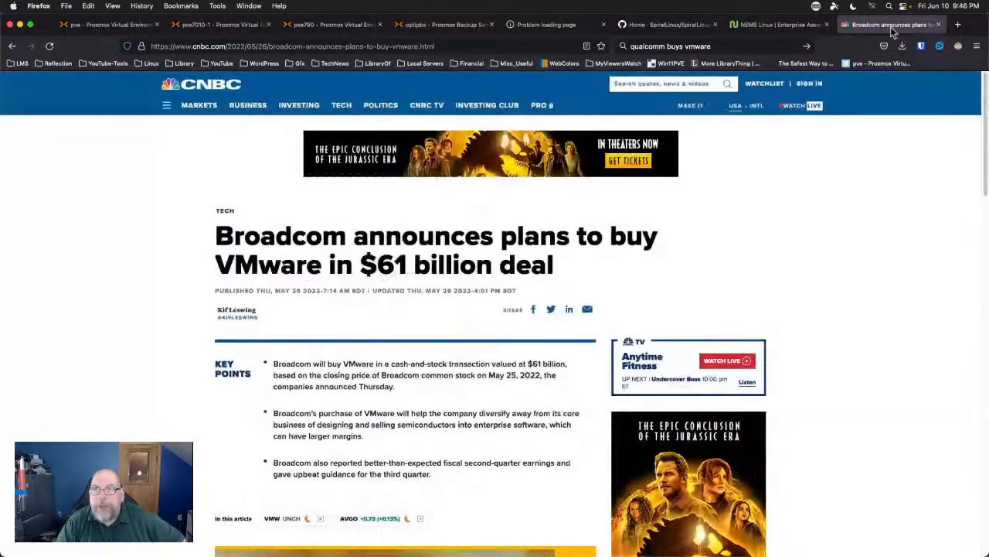
left_click(938, 25)
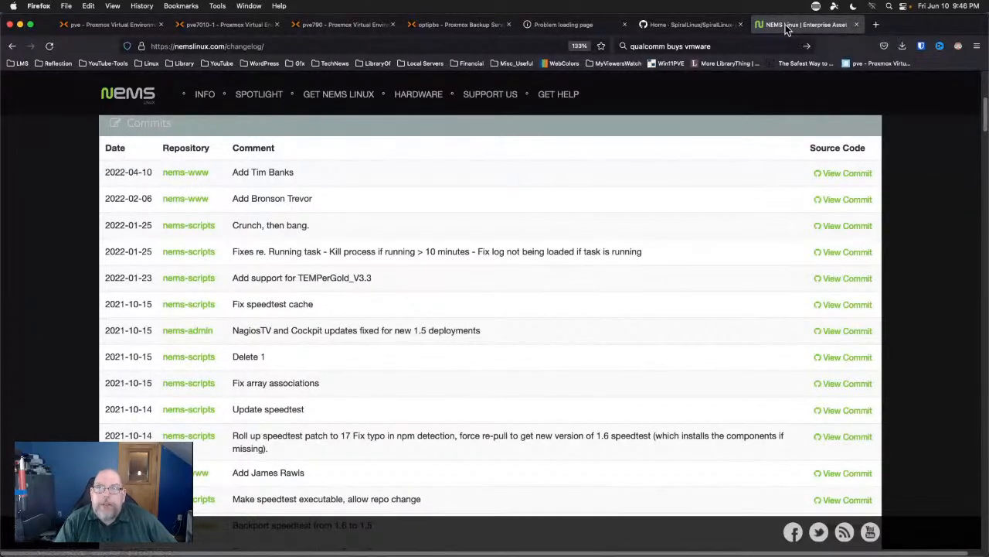
Close the NEMS Linux changelog tab and scroll back to the top of the SpiralLinux wiki Home page.
key("super+w")
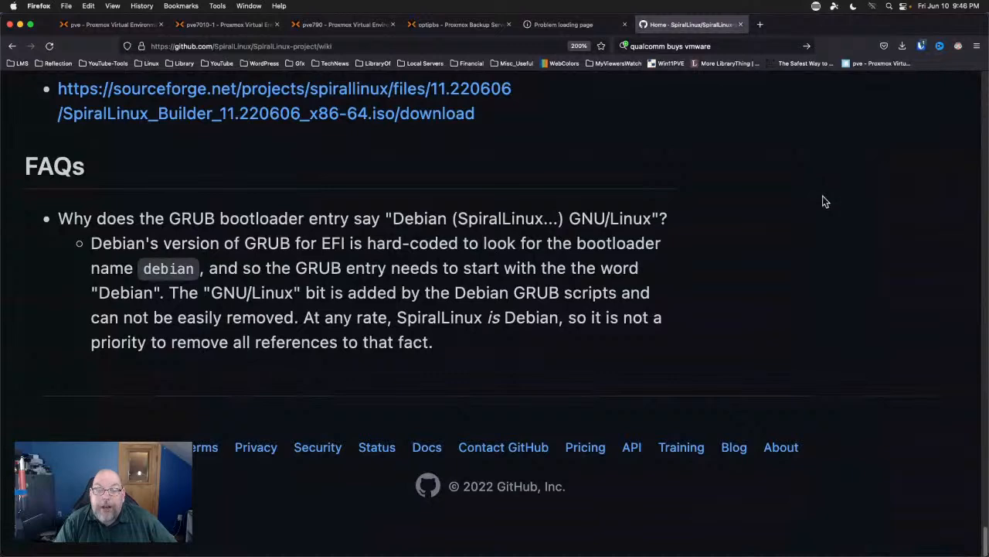
scroll(824, 201, "up", 1)
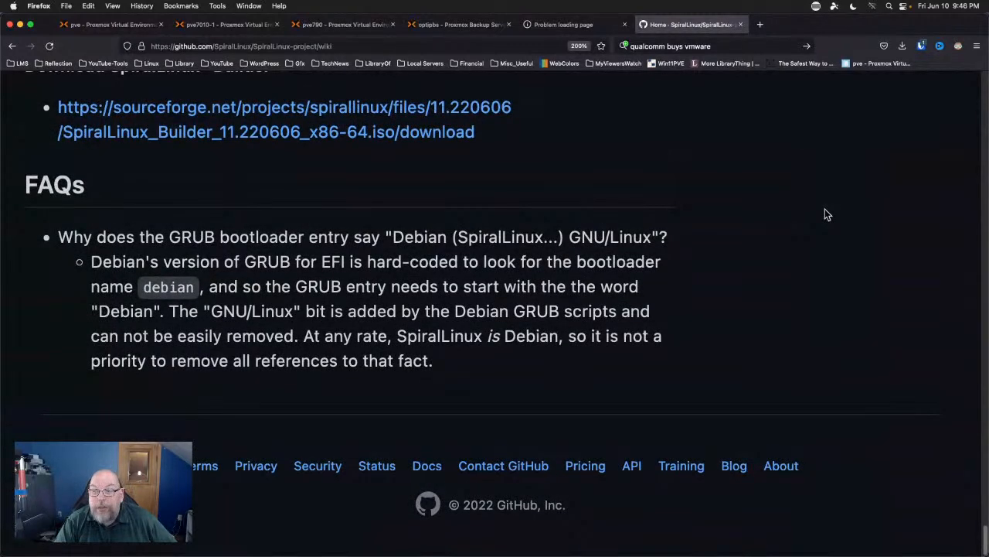
scroll(825, 215, "up", 15)
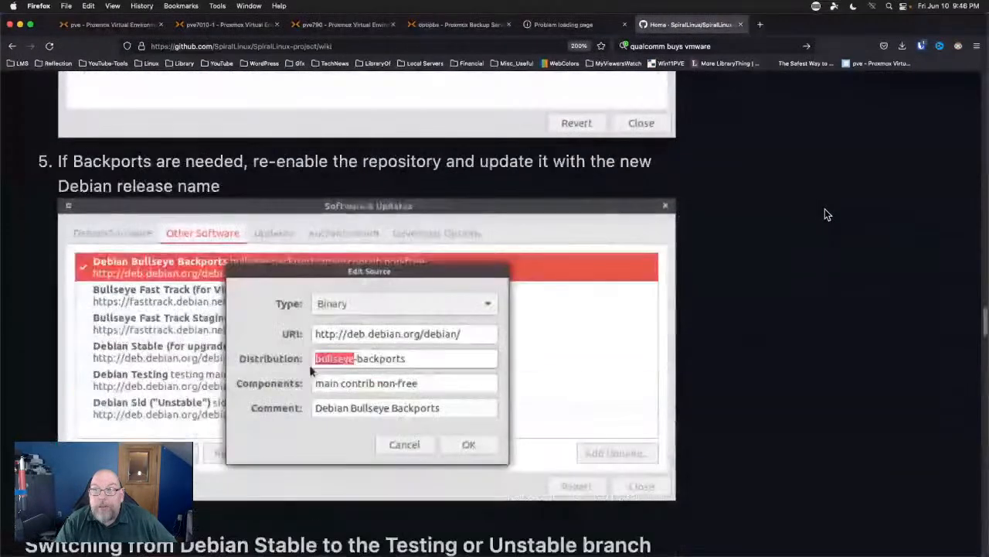
scroll(825, 214, "up", 15)
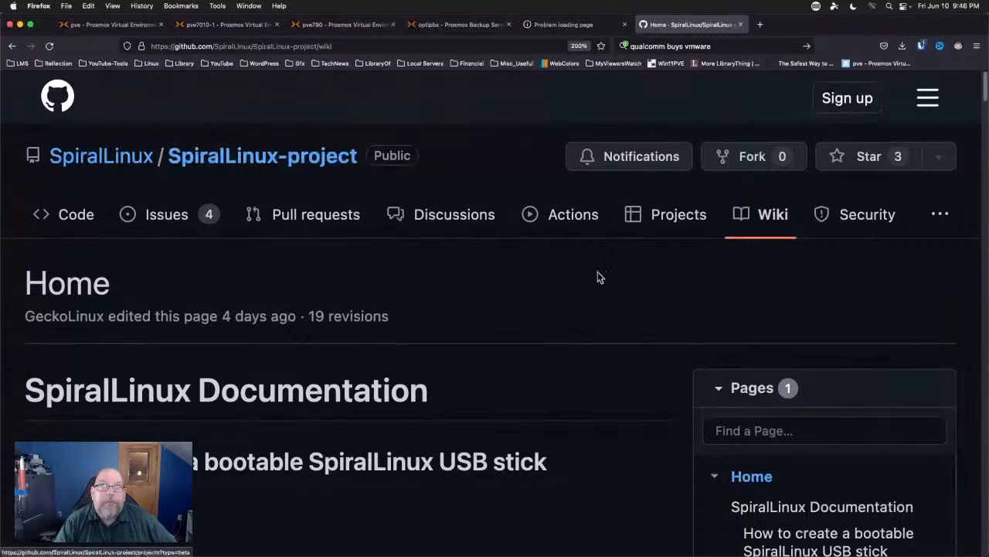
In a new tab, search Google for 'microsoft virtual machine server'.
left_click(759, 26)
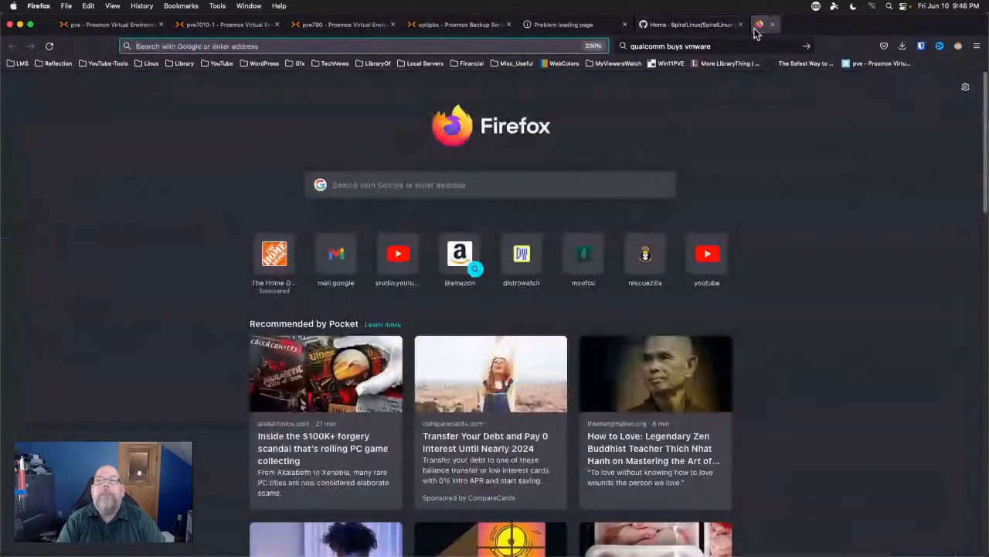
left_click(754, 46)
type("microsoft ")
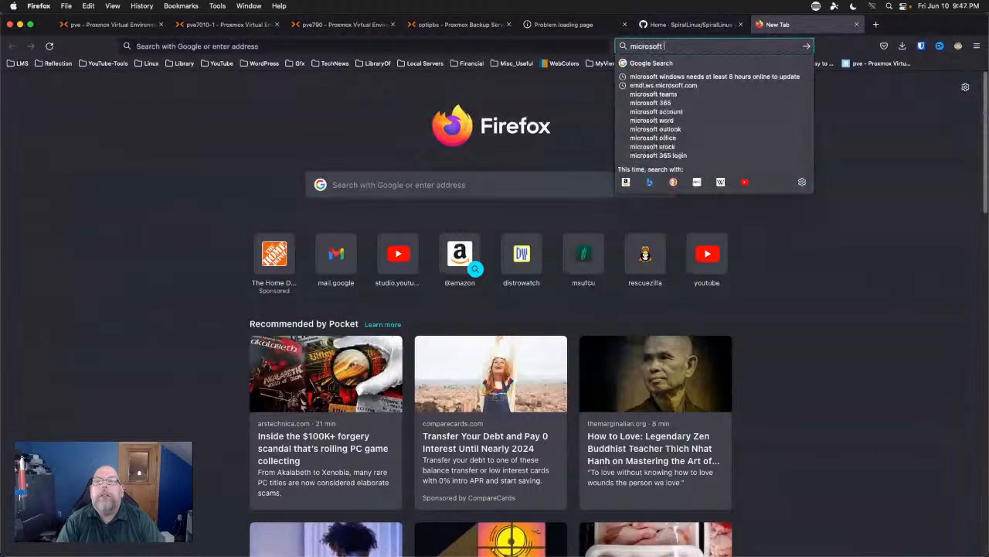
type("virtual")
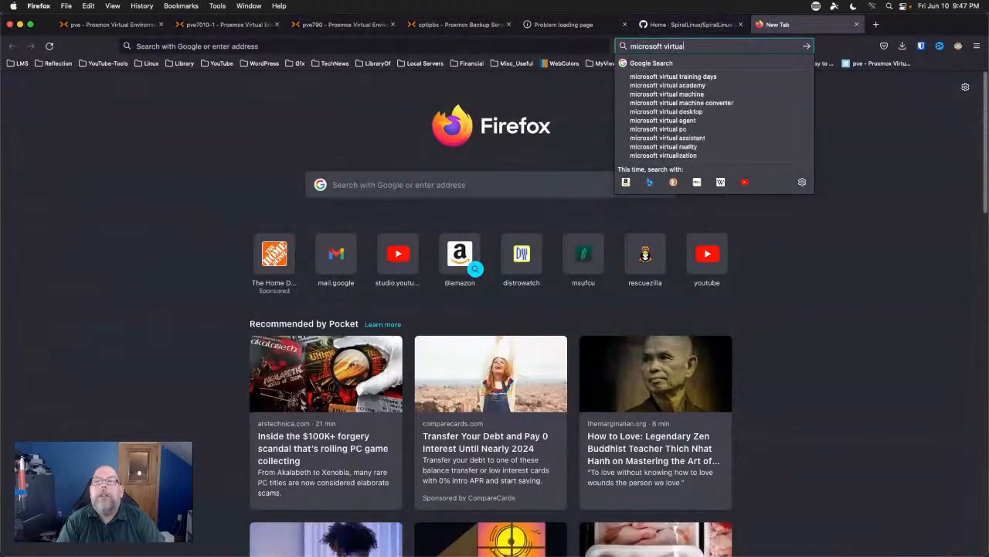
type(" machine")
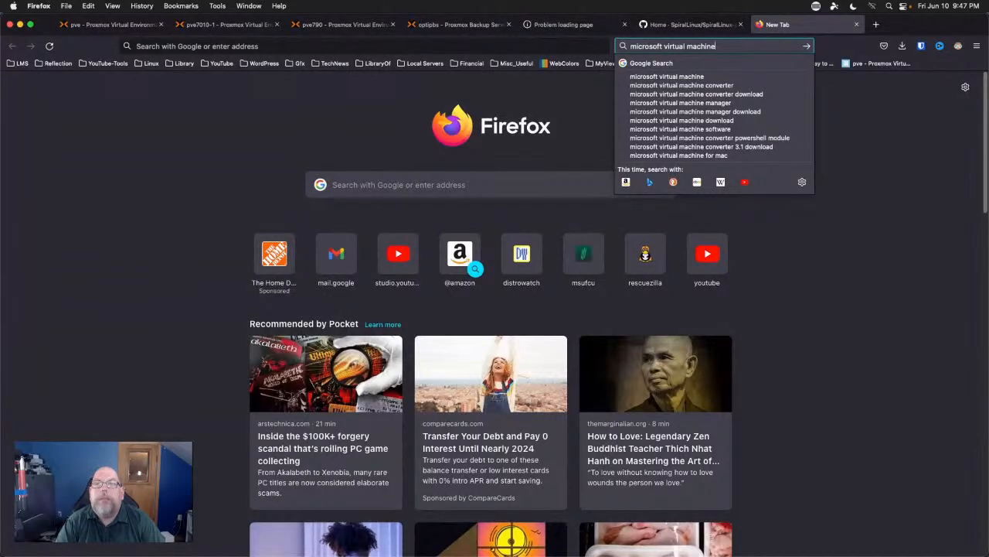
type("server")
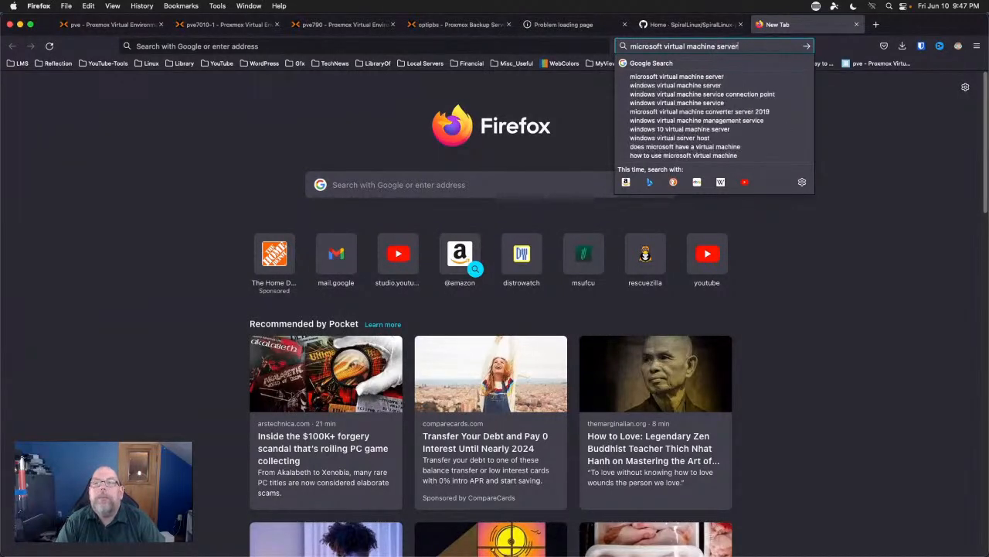
key("Return")
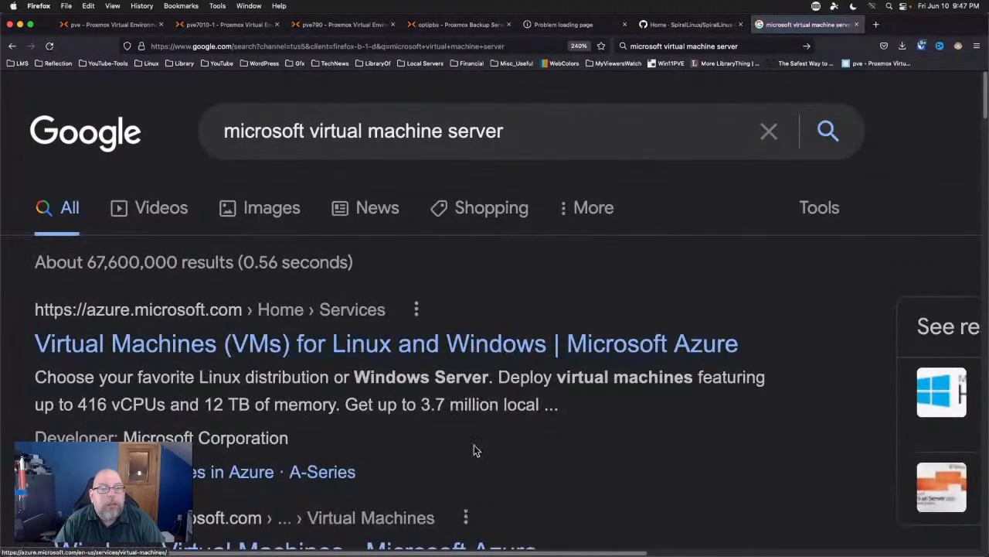
Expand the People also ask question about Microsoft's virtual server to reveal the Hyper-V answer.
scroll(475, 451, "down", 1)
scroll(475, 450, "down", 10)
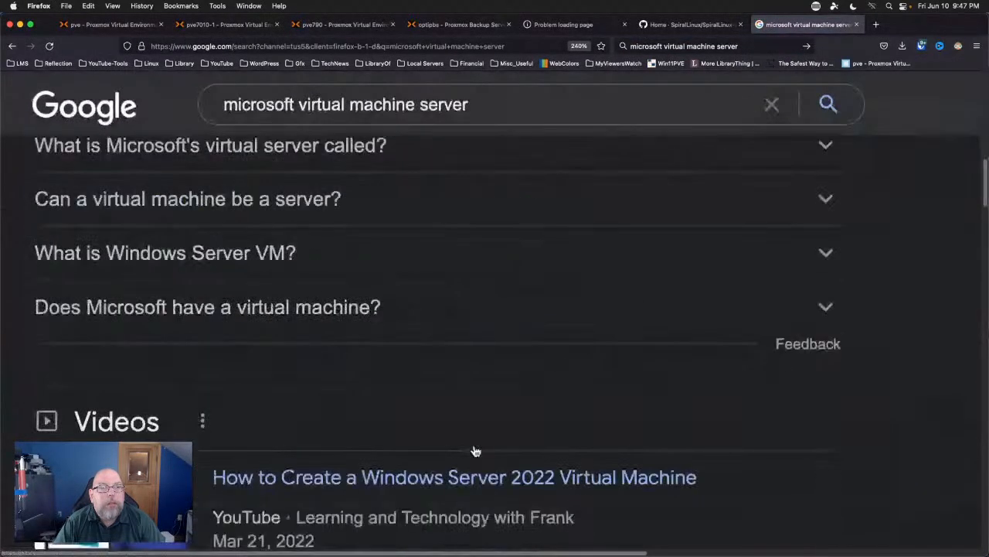
scroll(474, 451, "up", 5)
left_click(329, 390)
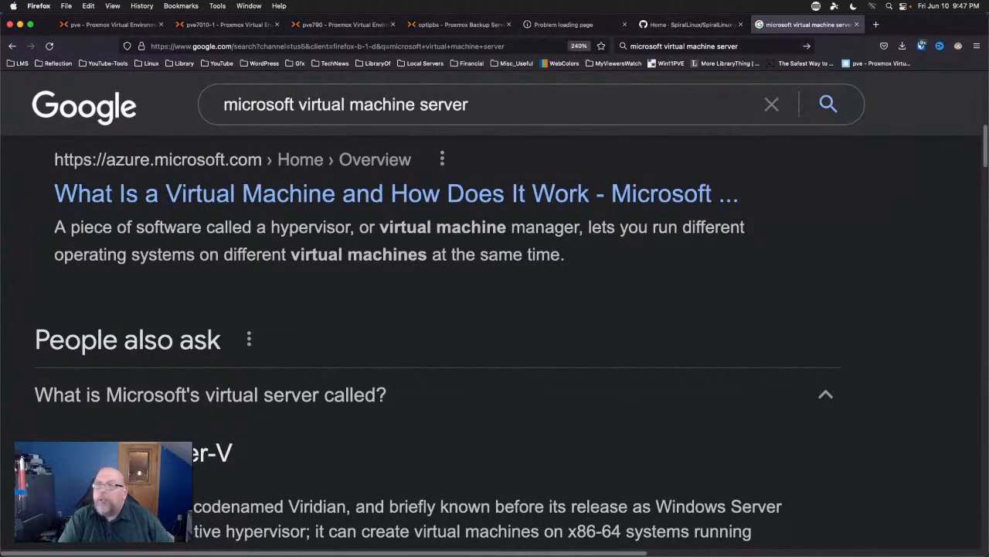
Close the Google results tab and switch to the tab whose connection to 172.16.74.139 timed out.
middle_click(796, 28)
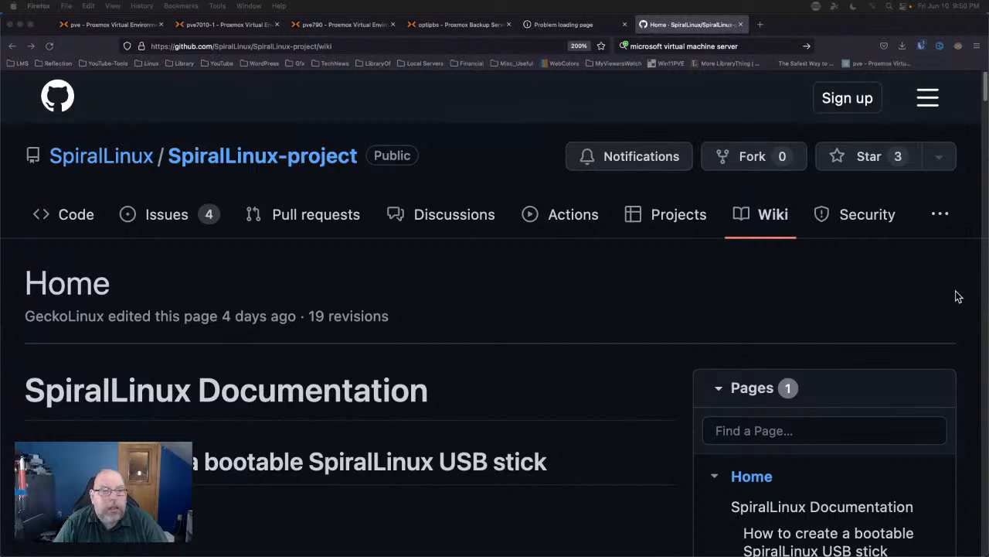
scroll(957, 296, "down", 2)
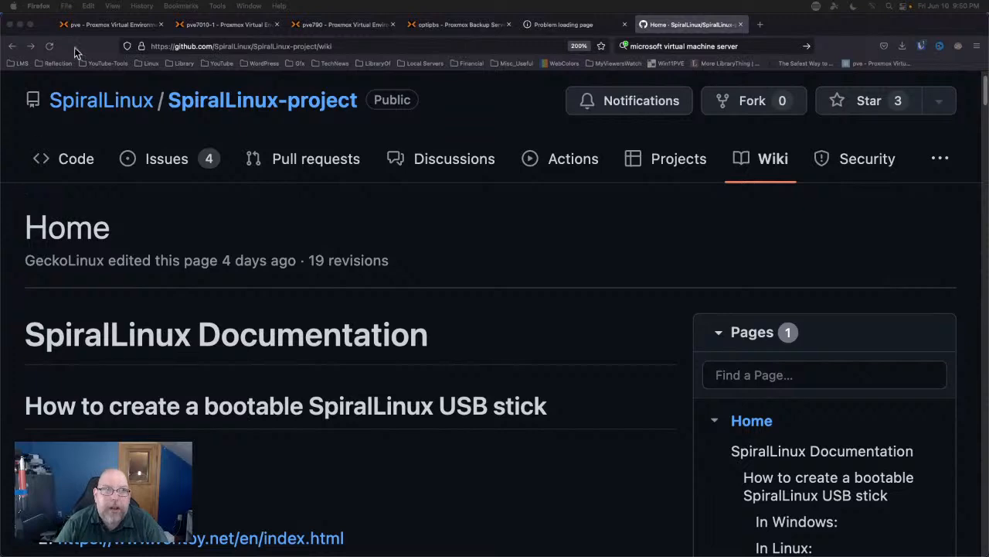
left_click(555, 31)
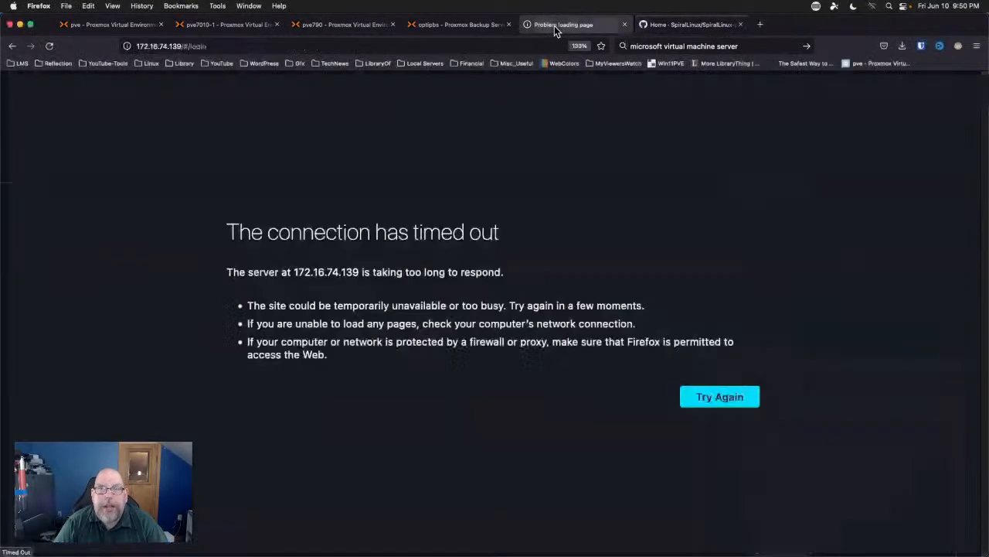
Bring the 'QEMU (SpiralLinux) - noVNC' console window to the front from Firefox's Window menu.
left_click(456, 29)
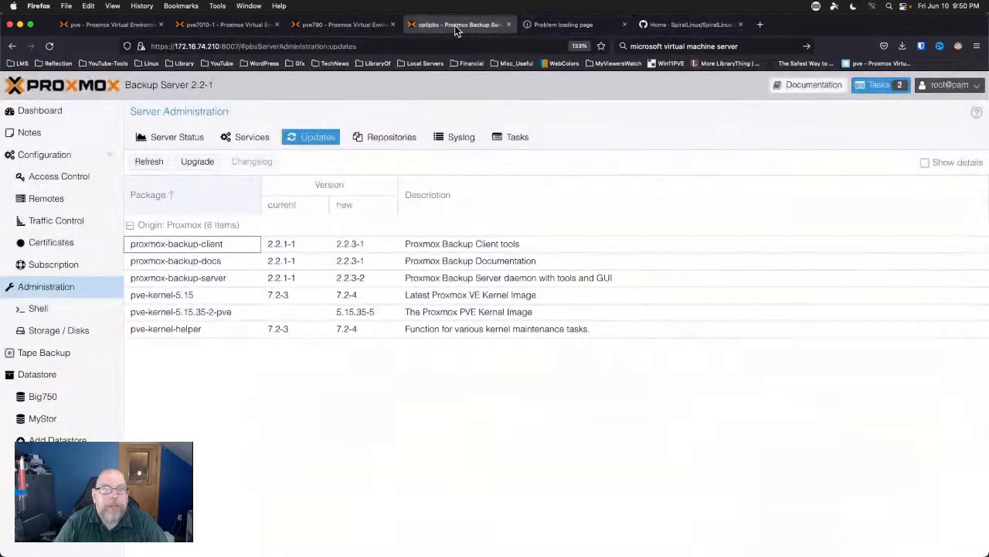
left_click(557, 30)
left_click(336, 29)
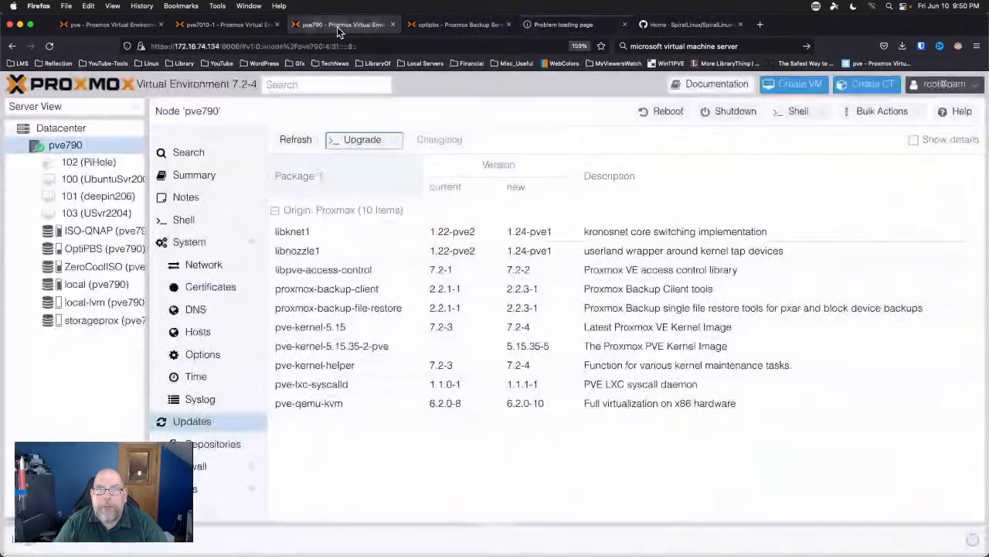
left_click(247, 6)
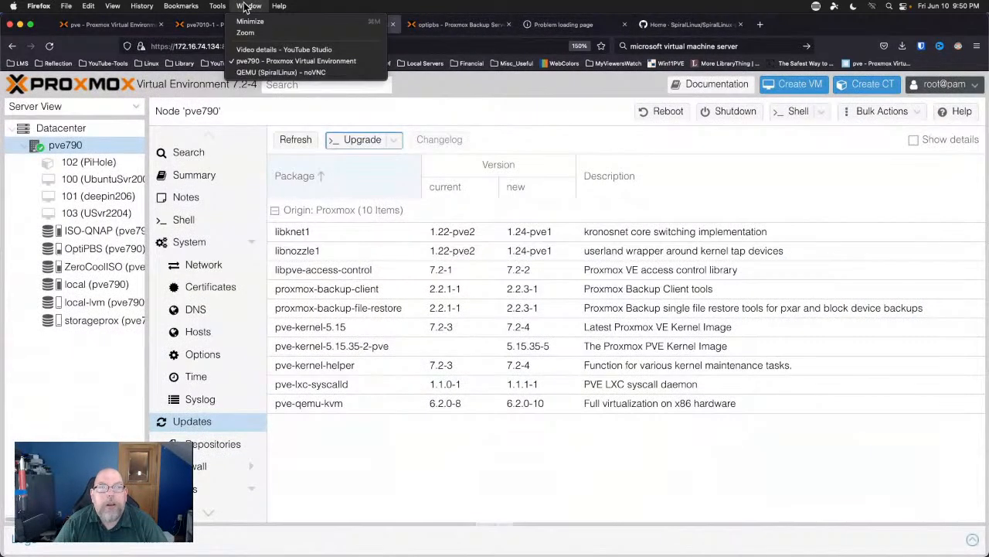
left_click(257, 71)
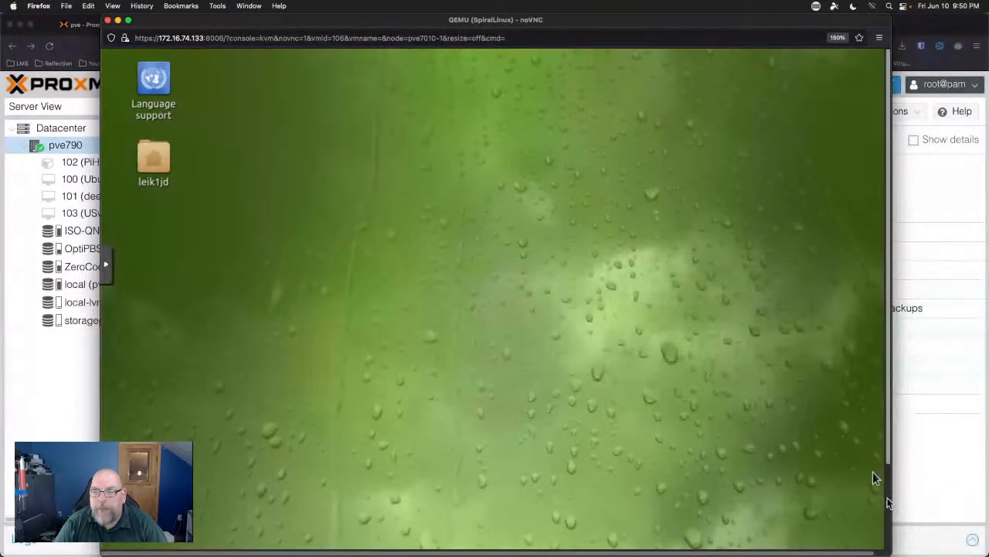
scroll(890, 499, "down", 3)
scroll(888, 502, "down", 1)
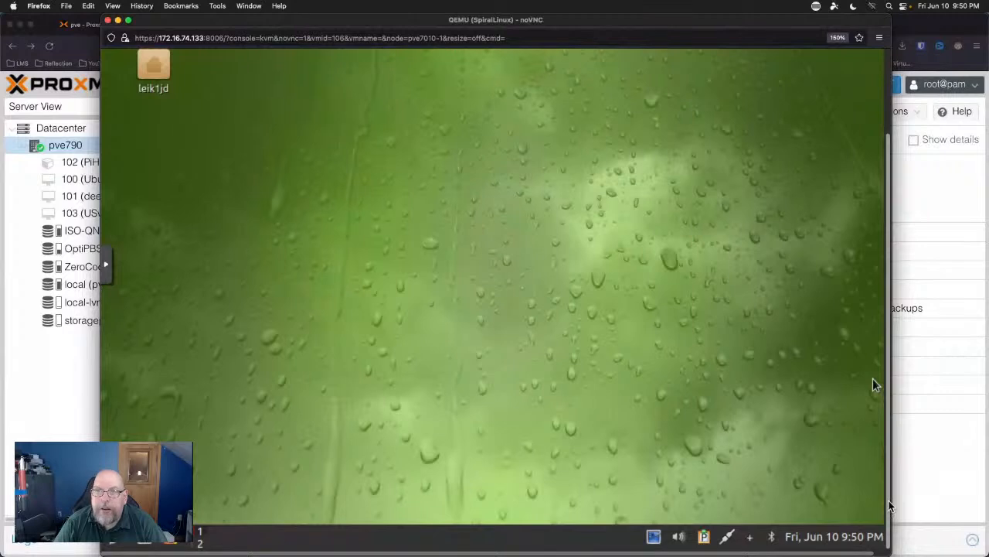
left_click_drag(889, 501, 872, 524)
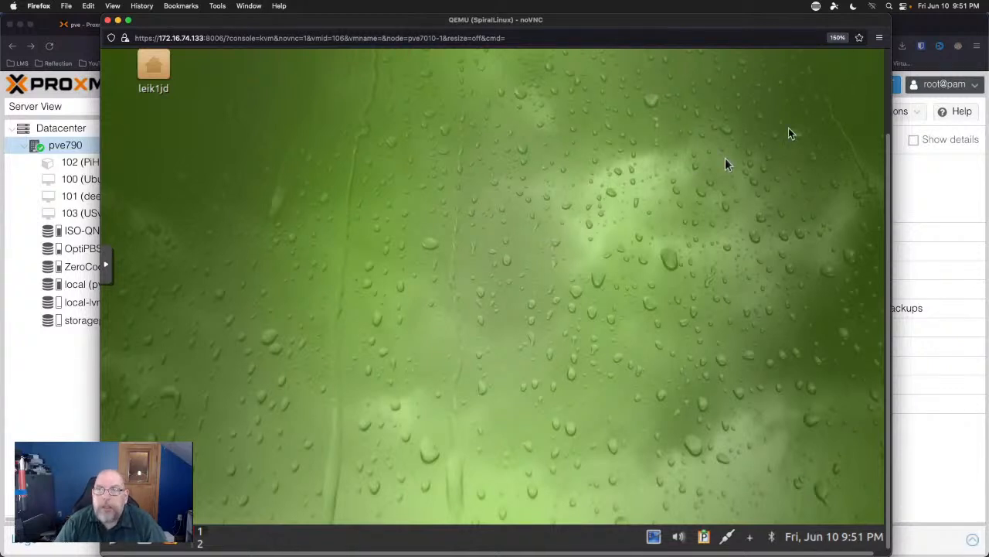
scroll(889, 88, "up", 3)
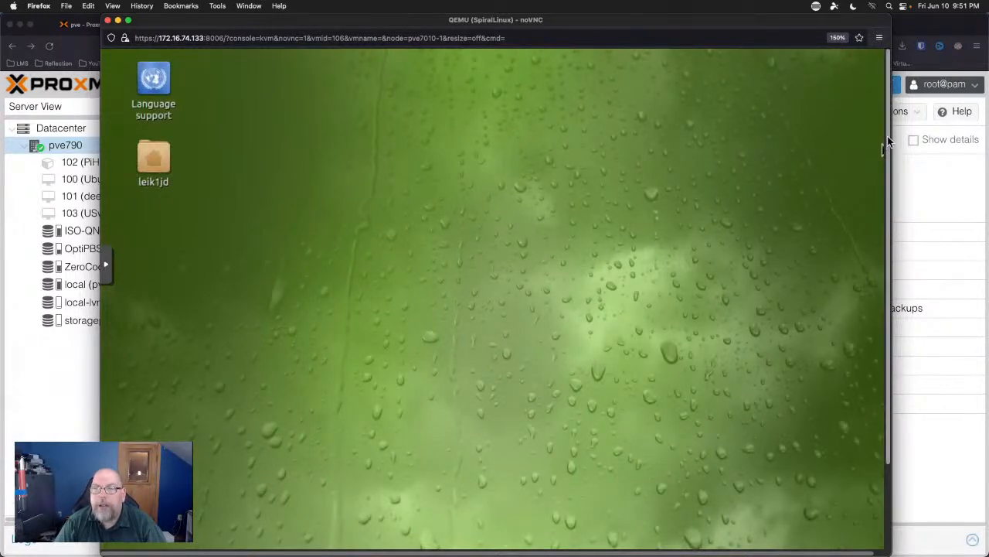
scroll(881, 150, "down", 3)
scroll(878, 224, "down", 1)
scroll(879, 230, "up", 3)
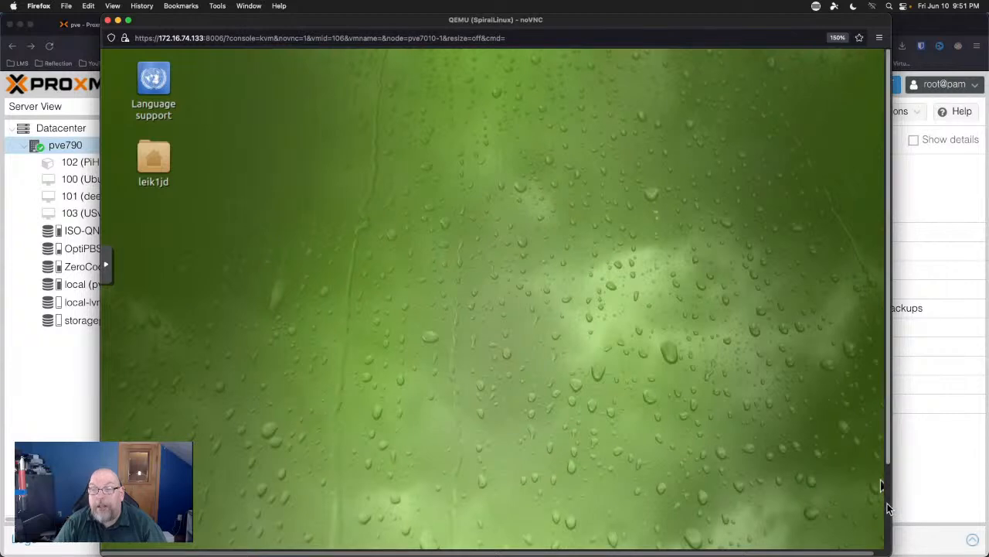
scroll(887, 502, "down", 2)
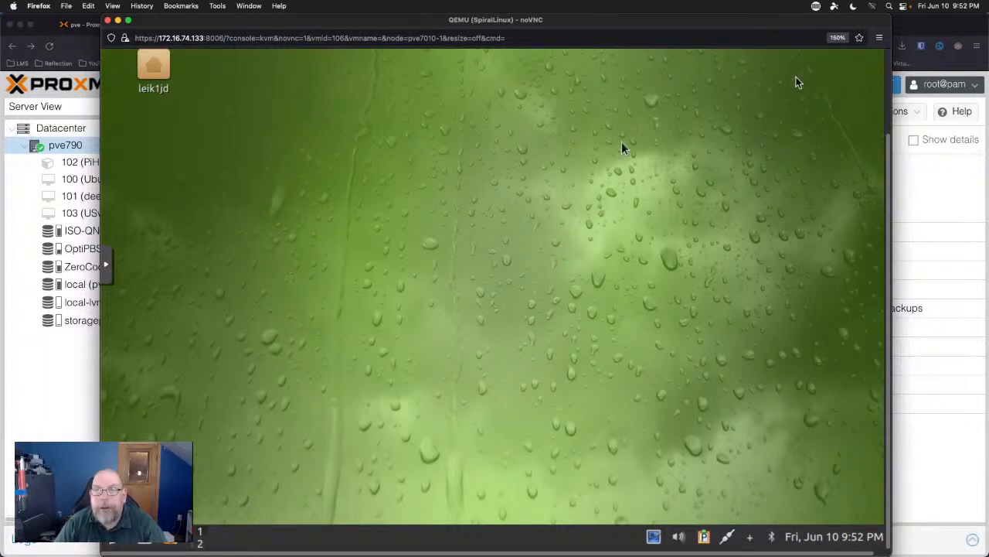
scroll(889, 78, "up", 3)
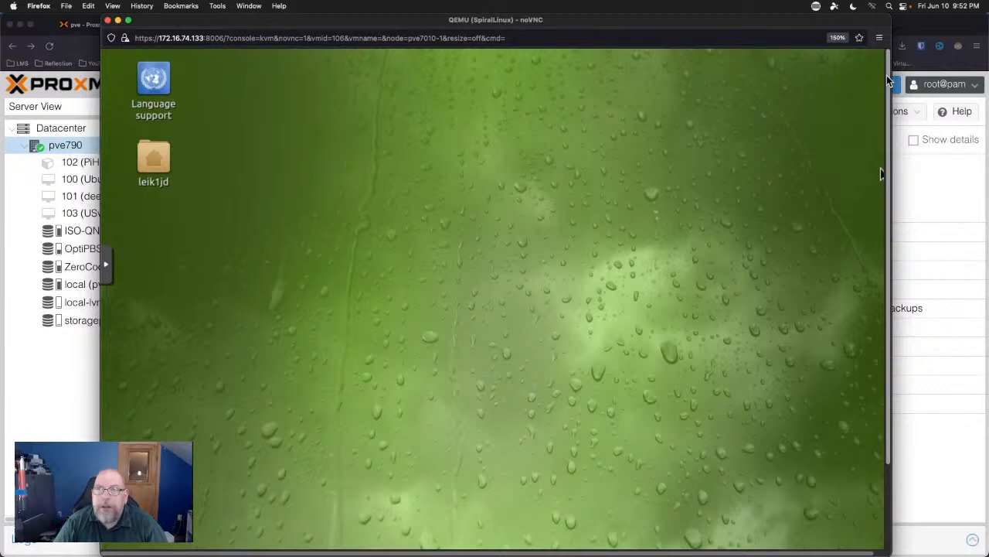
scroll(887, 75, "down", 3)
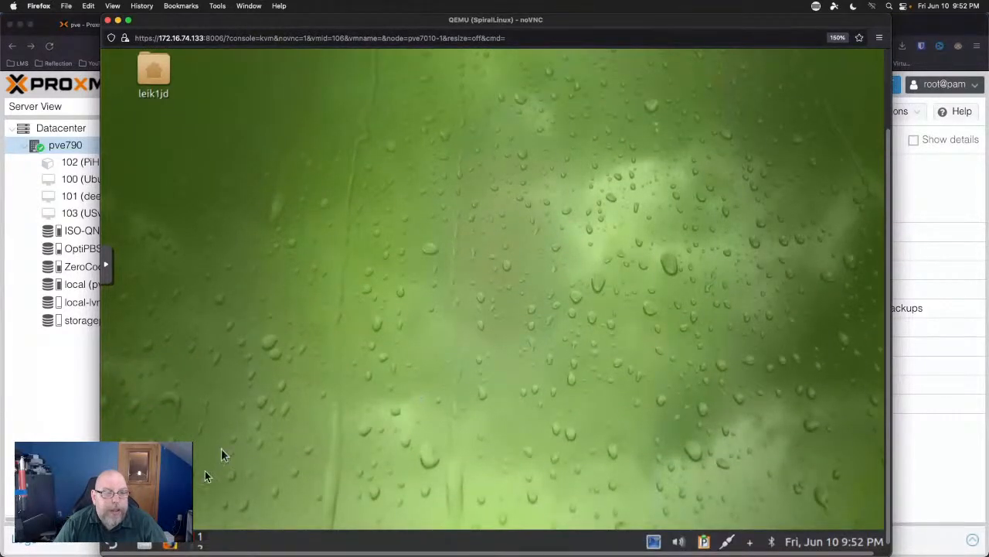
Shut down the SpiralLinux VM via LXQt Leave > Shutdown, confirm with Yes, then return to Proxmox.
left_click(114, 546)
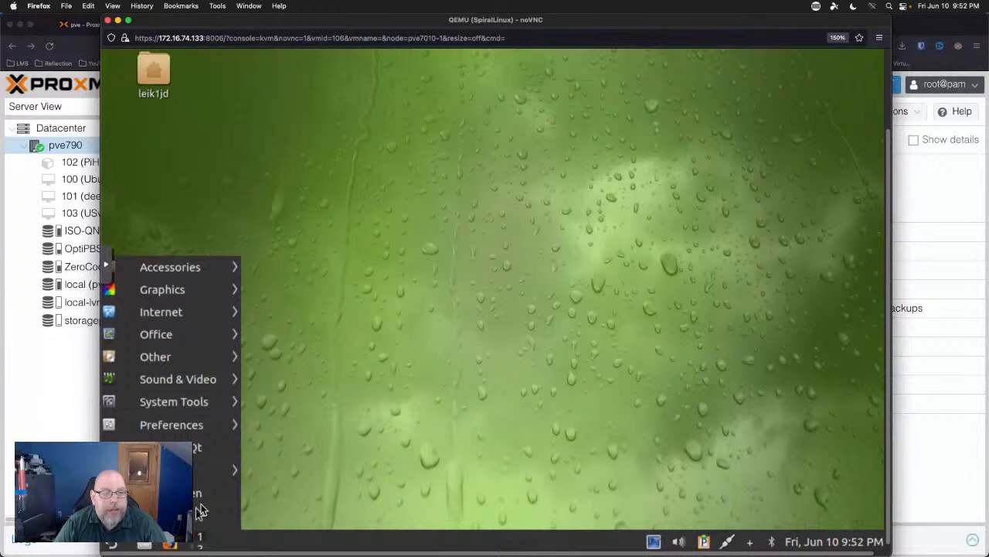
mouse_move(197, 480)
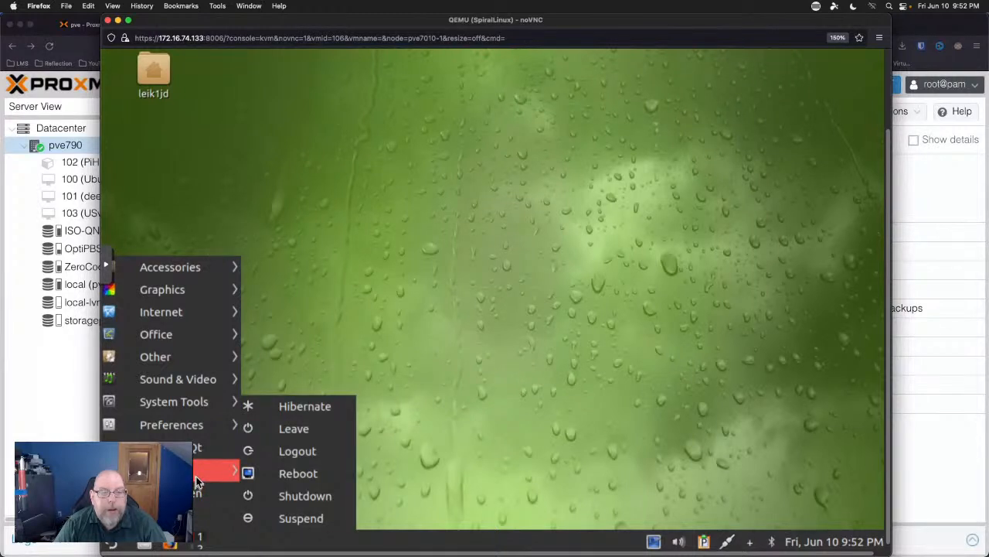
left_click(309, 498)
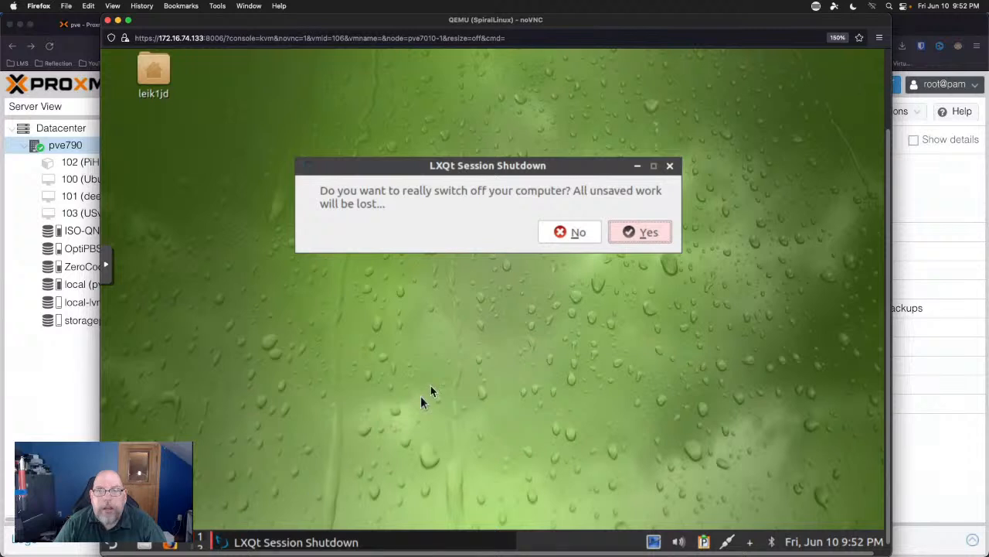
left_click(650, 231)
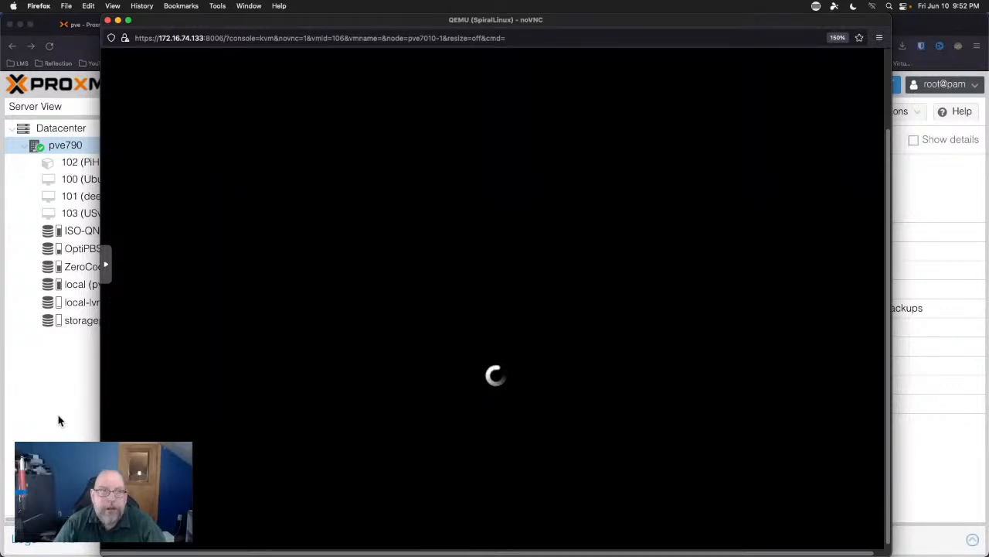
left_click(21, 408)
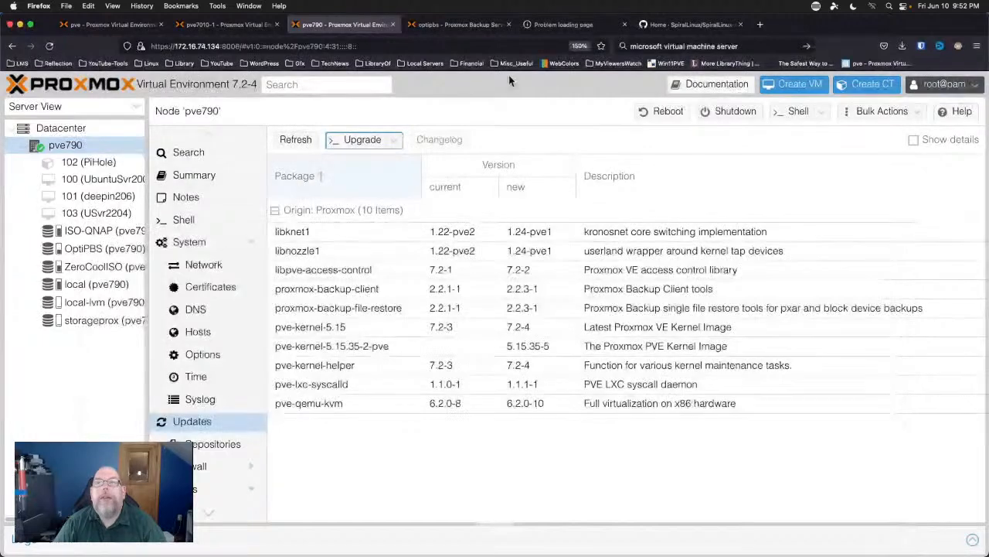
Switch to the SpiralLinux wiki tab and go back to the spirallinux.github.io homepage.
left_click(685, 26)
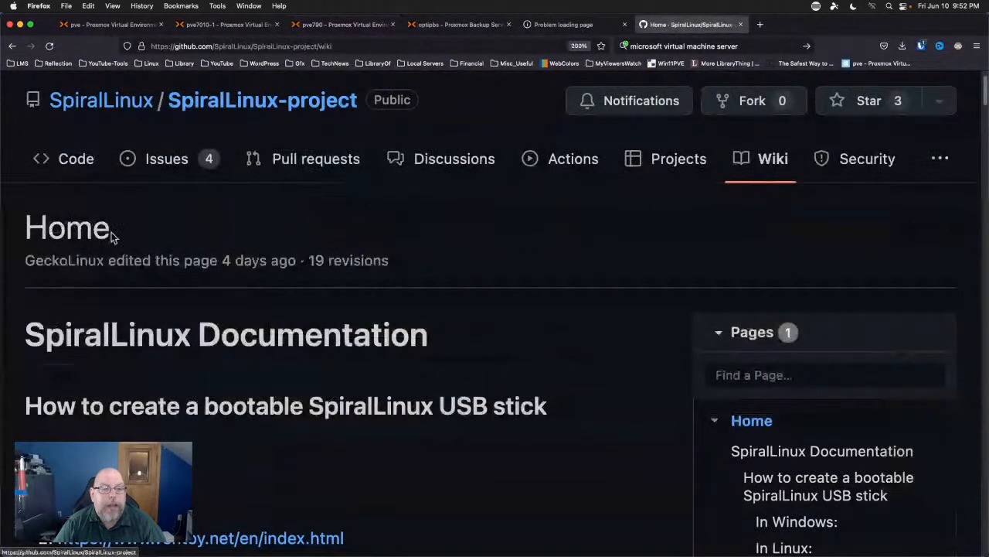
scroll(11, 108, "up", 2)
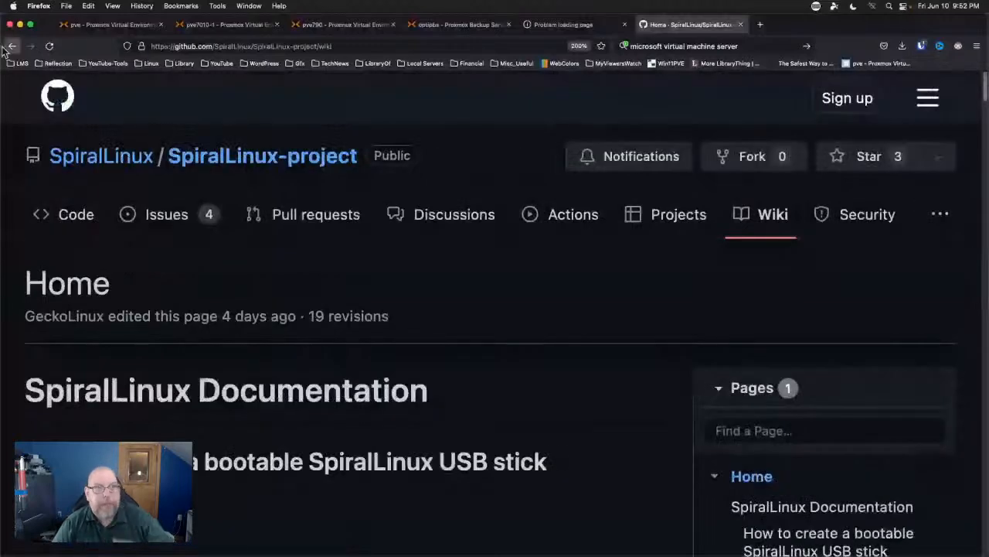
left_click(11, 47)
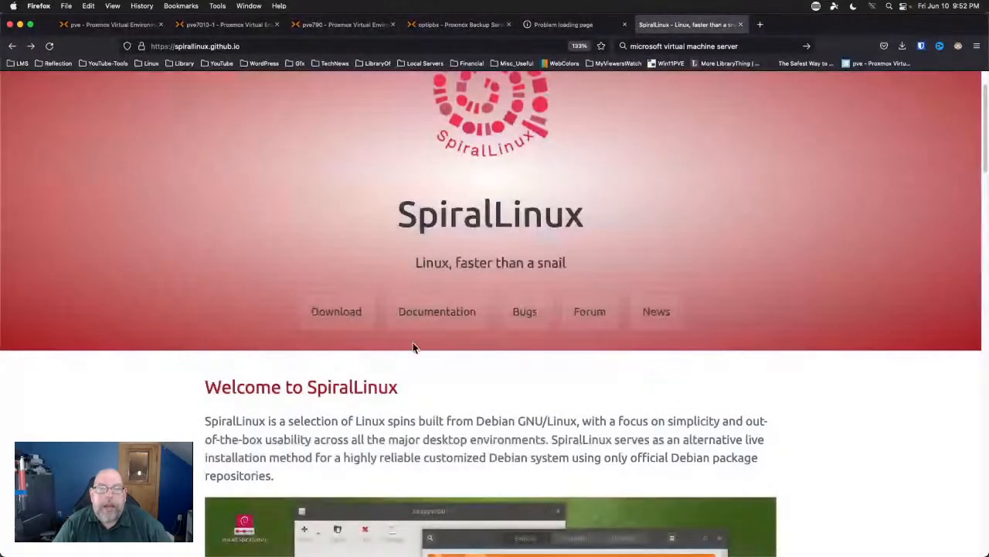
Jump to the Download SpiralLinux section and scroll through the download buttons for each desktop spin.
left_click(332, 311)
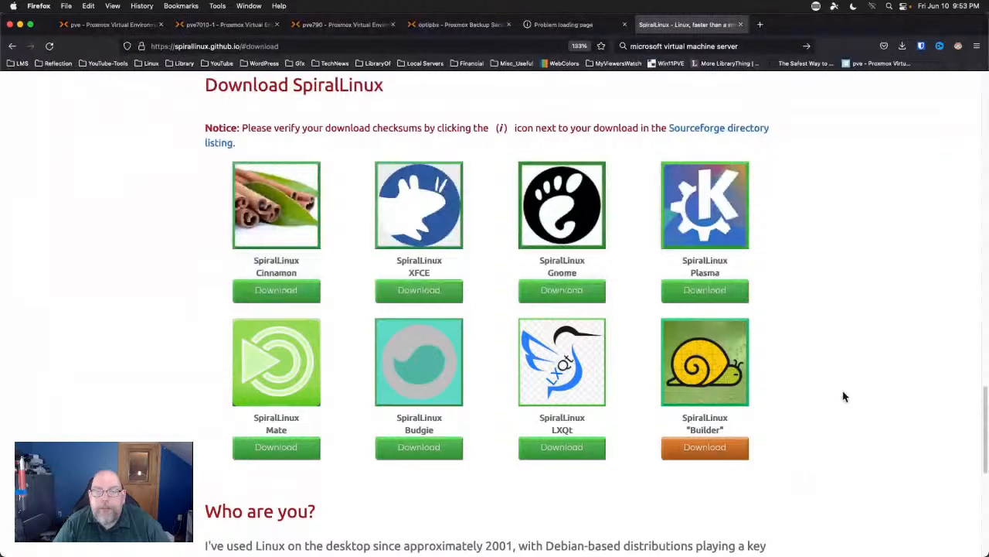
scroll(844, 396, "down", 1)
scroll(844, 396, "down", 3)
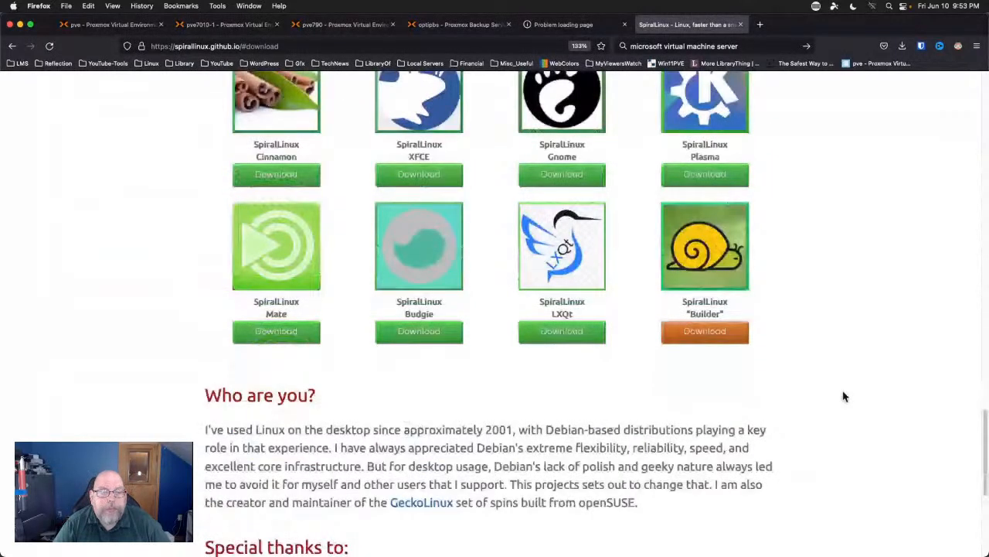
scroll(844, 395, "down", 3)
scroll(844, 396, "down", 3)
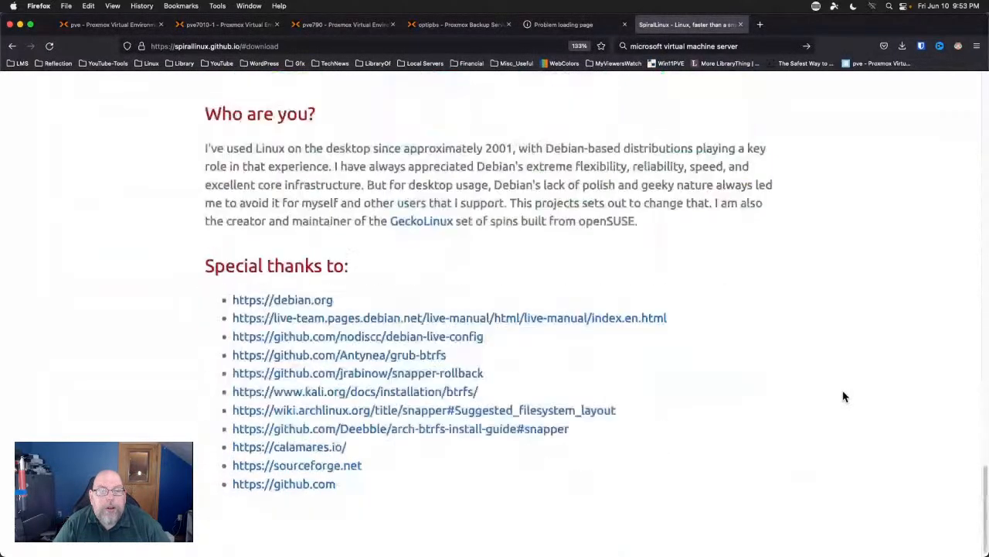
scroll(845, 396, "up", 12)
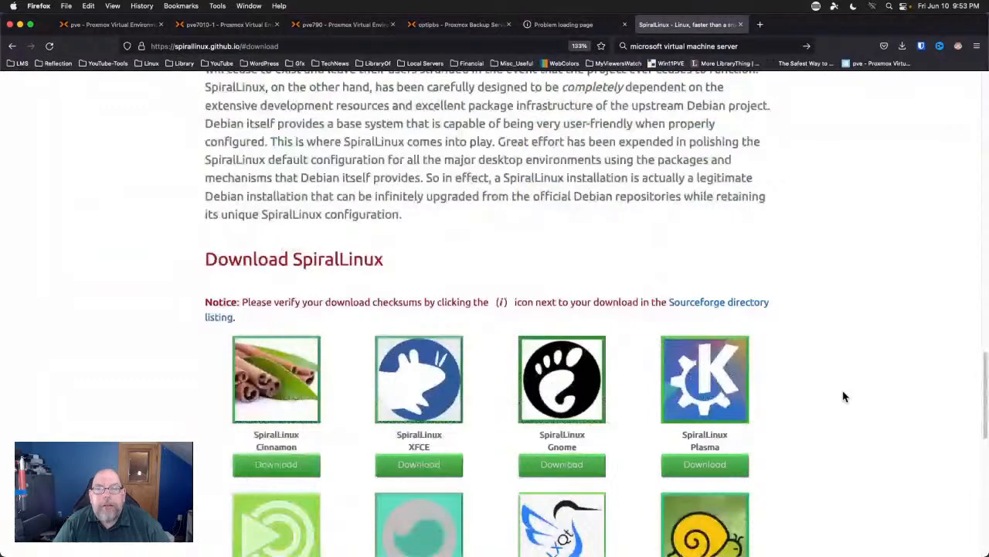
scroll(844, 396, "up", 10)
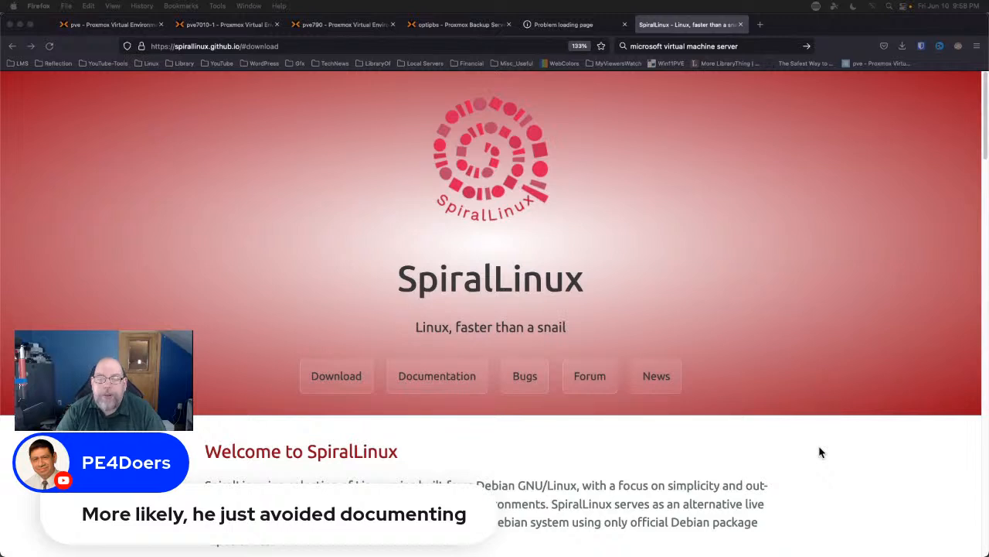
Scroll the SpiralLinux homepage down slightly to the Welcome to SpiralLinux introduction.
scroll(821, 452, "down", 1)
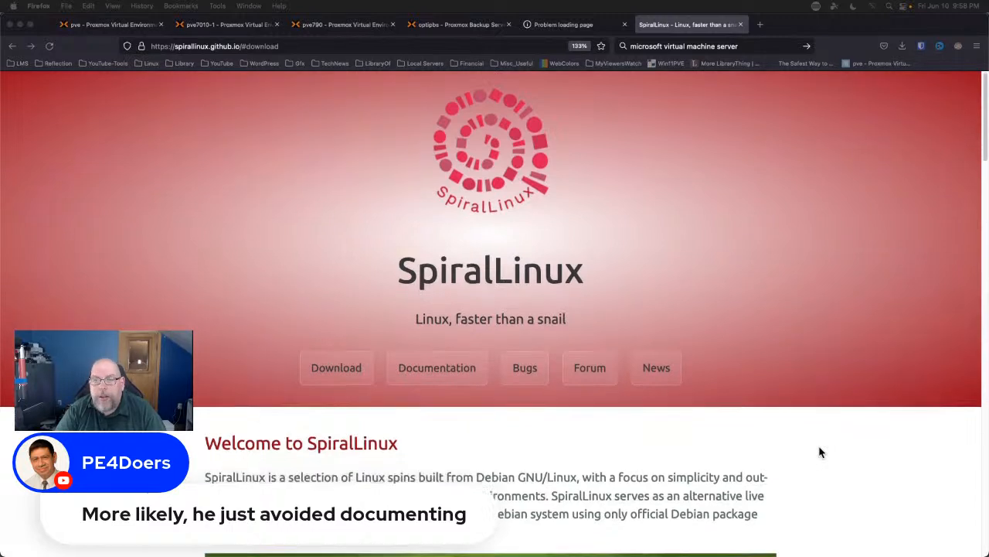